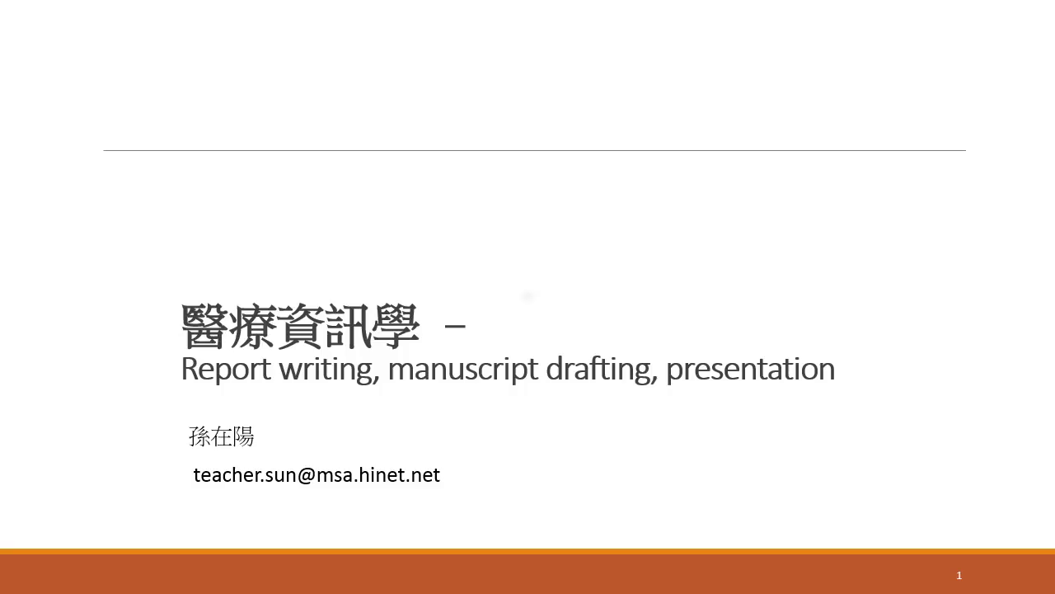
Present the slides up to 常用樣式及修改 and end the slide show
{"action": "key", "text": "Right"}
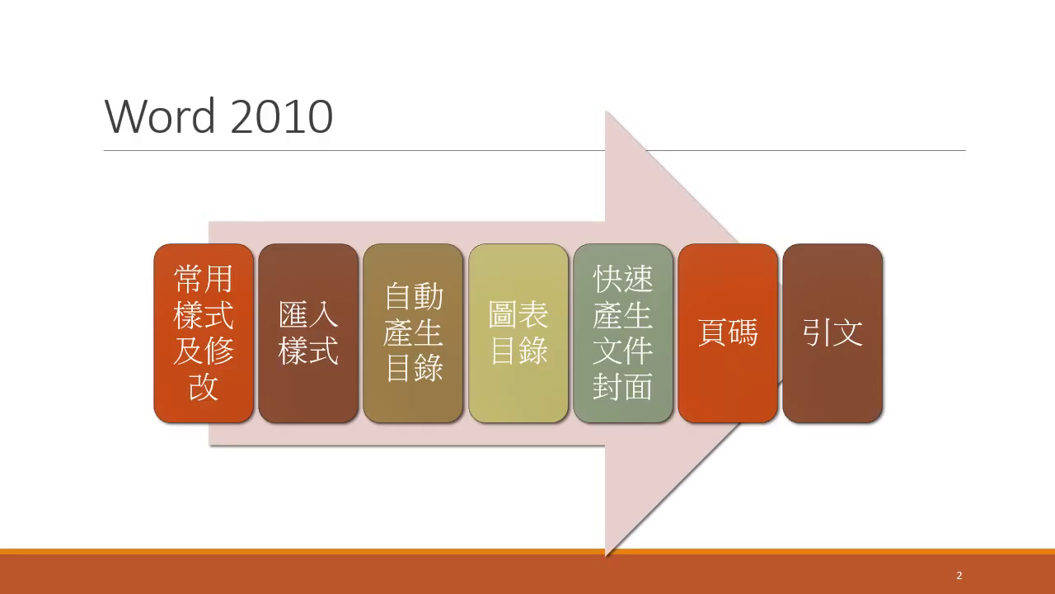
{"action": "key", "text": "Right"}
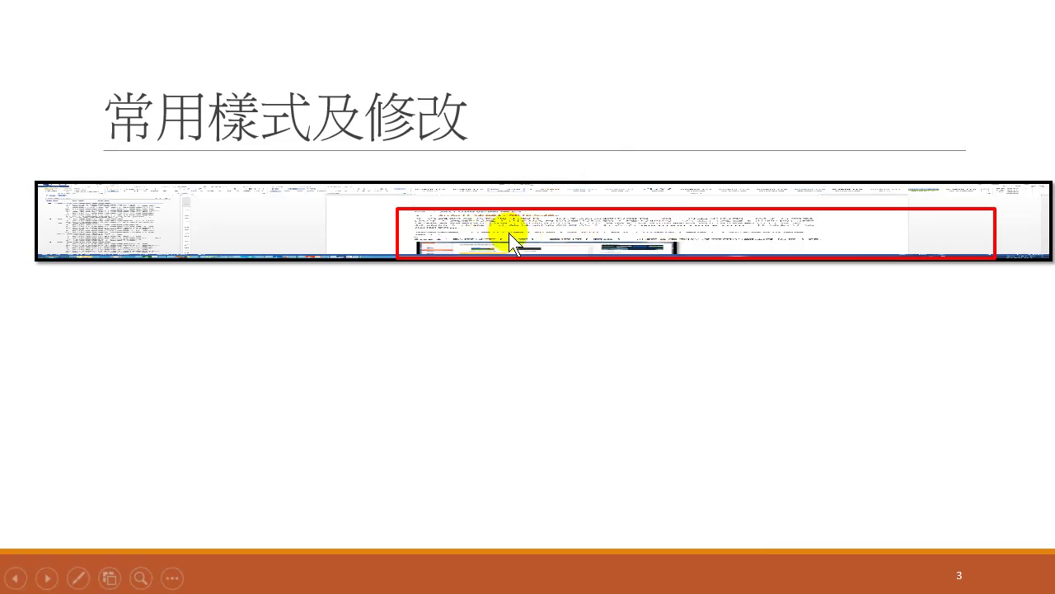
{"action": "key", "text": "Escape"}
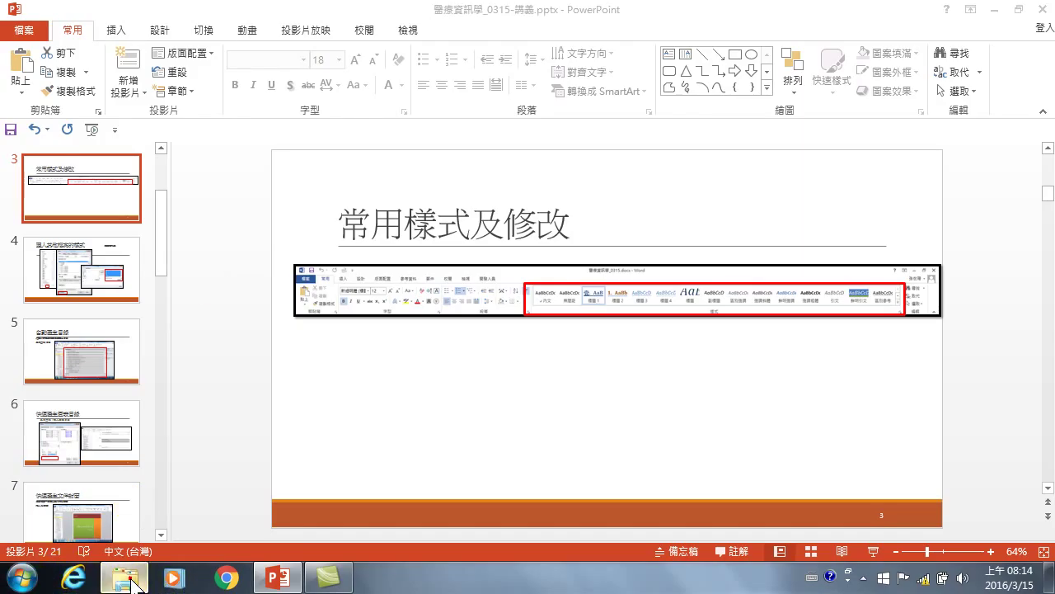
Switch to the lecture folder and open the document 醫療資訊學_0315-0.docx in Word
{"action": "left_click", "coordinate": [124, 577]}
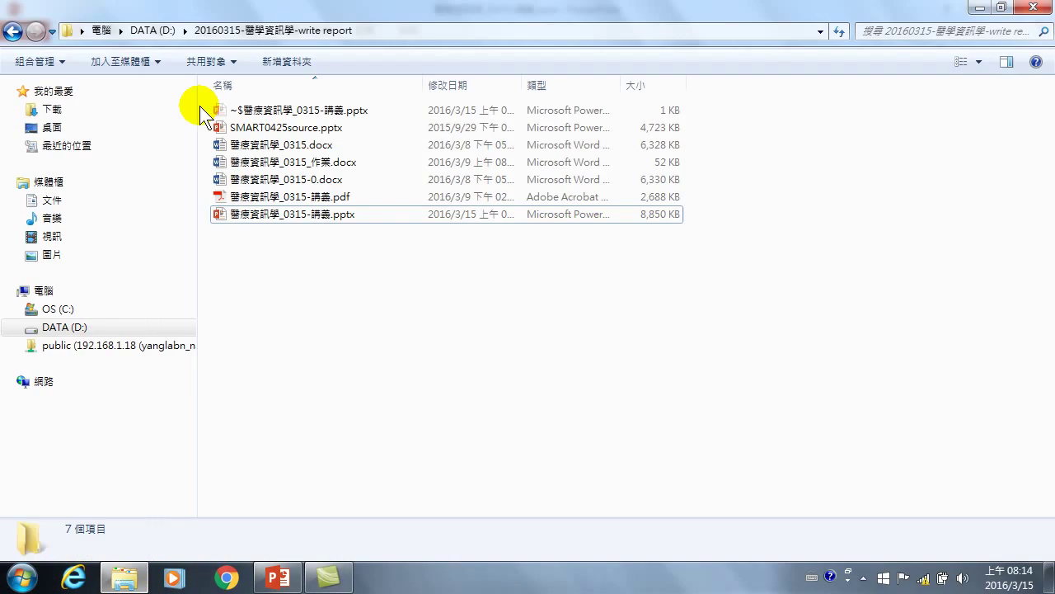
{"action": "double_click", "coordinate": [284, 182]}
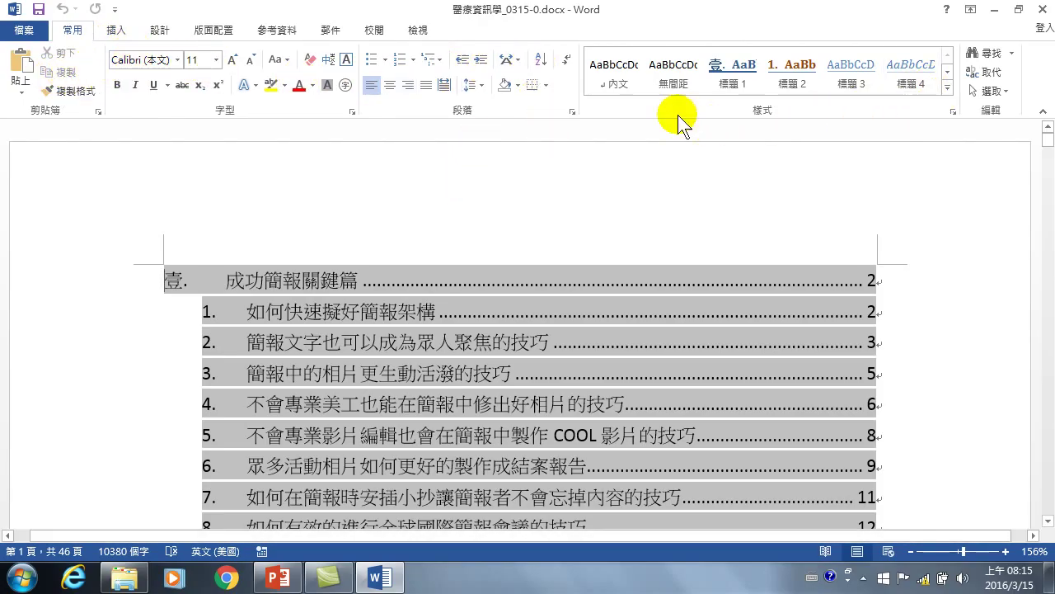
Try the 內文 style on the first table-of-contents entry, then undo it
{"action": "left_click", "coordinate": [624, 71]}
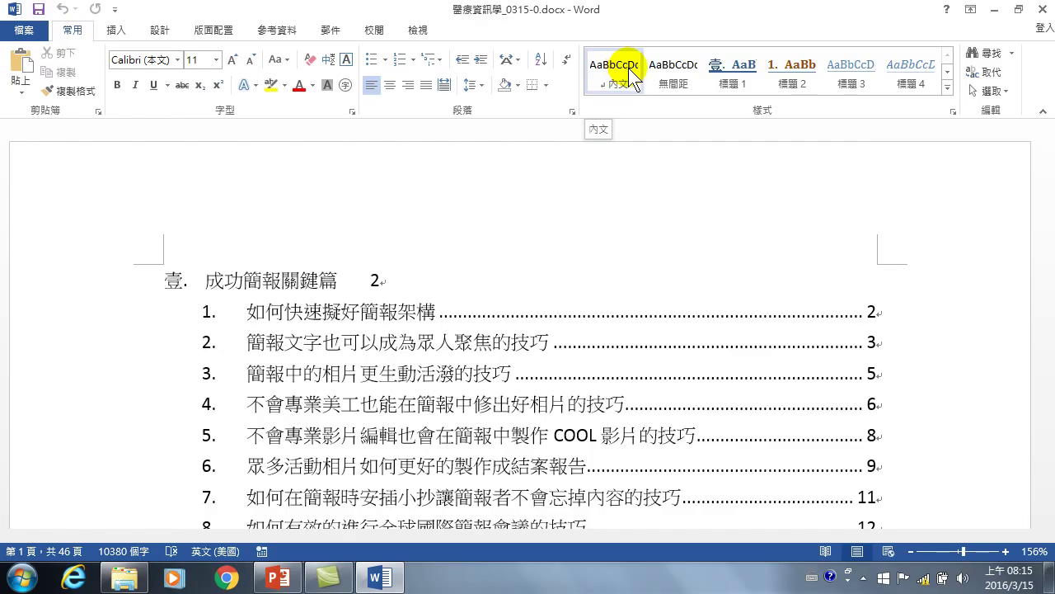
{"action": "key", "text": "ctrl+z"}
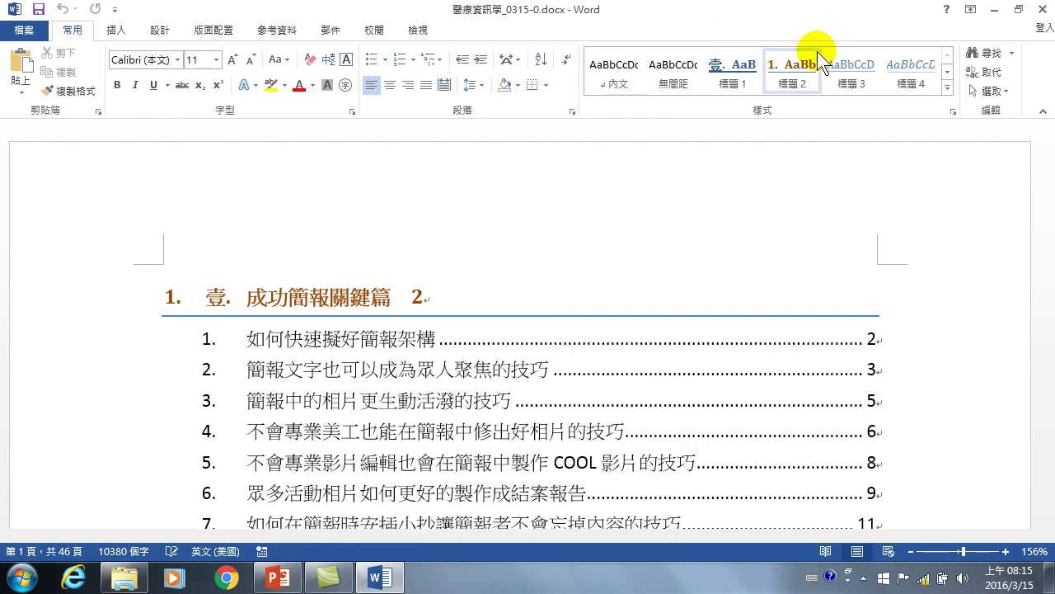
{"action": "left_click", "coordinate": [516, 252]}
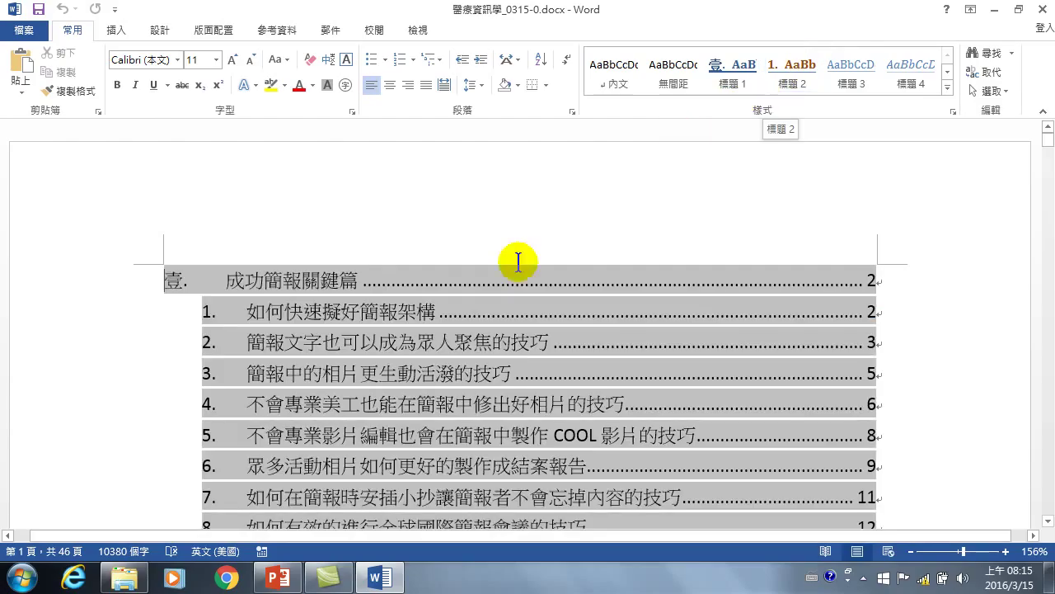
Check which styles are used by the 成功簡報關鍵篇 chapter heading, its first subheading and the body paragraph below
{"action": "scroll", "coordinate": [420, 356], "scroll_direction": "down", "scroll_amount": 5}
{"action": "scroll", "coordinate": [420, 357], "scroll_direction": "down", "scroll_amount": 15}
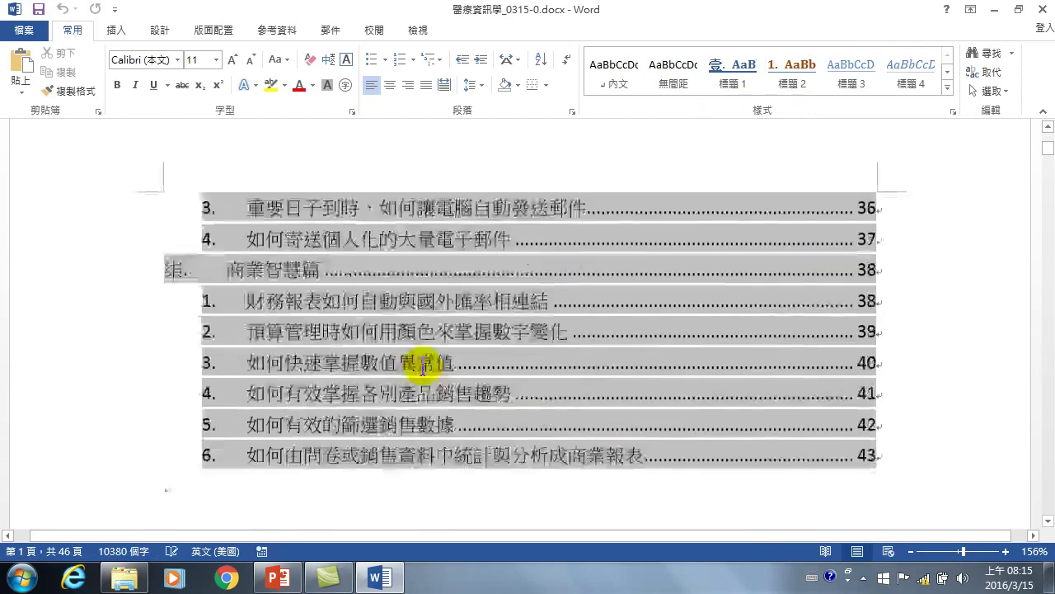
{"action": "scroll", "coordinate": [403, 351], "scroll_direction": "down", "scroll_amount": 8}
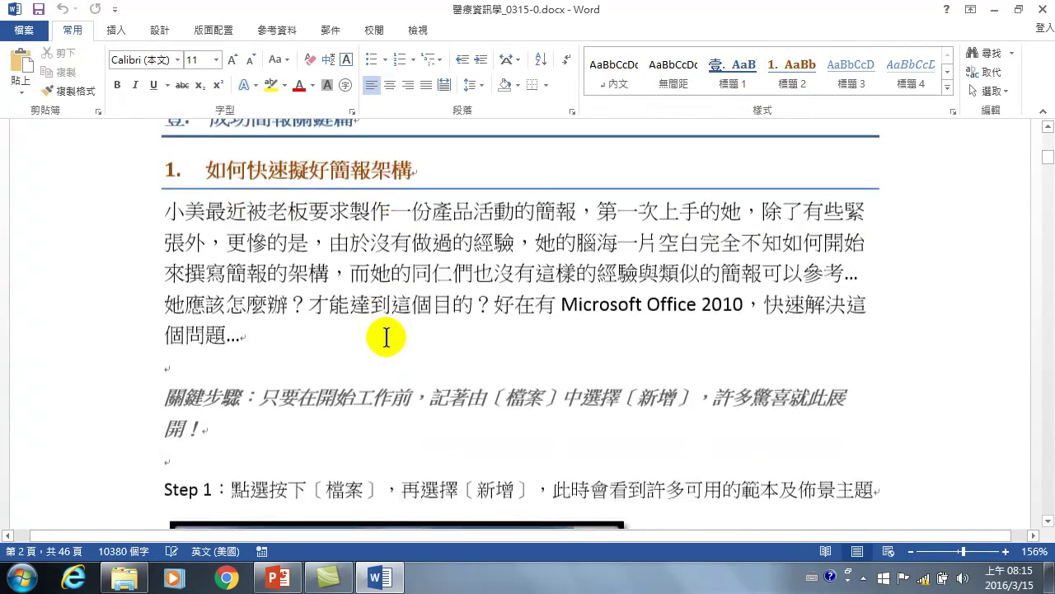
{"action": "scroll", "coordinate": [347, 309], "scroll_direction": "up", "scroll_amount": 2}
{"action": "left_click", "coordinate": [272, 239]}
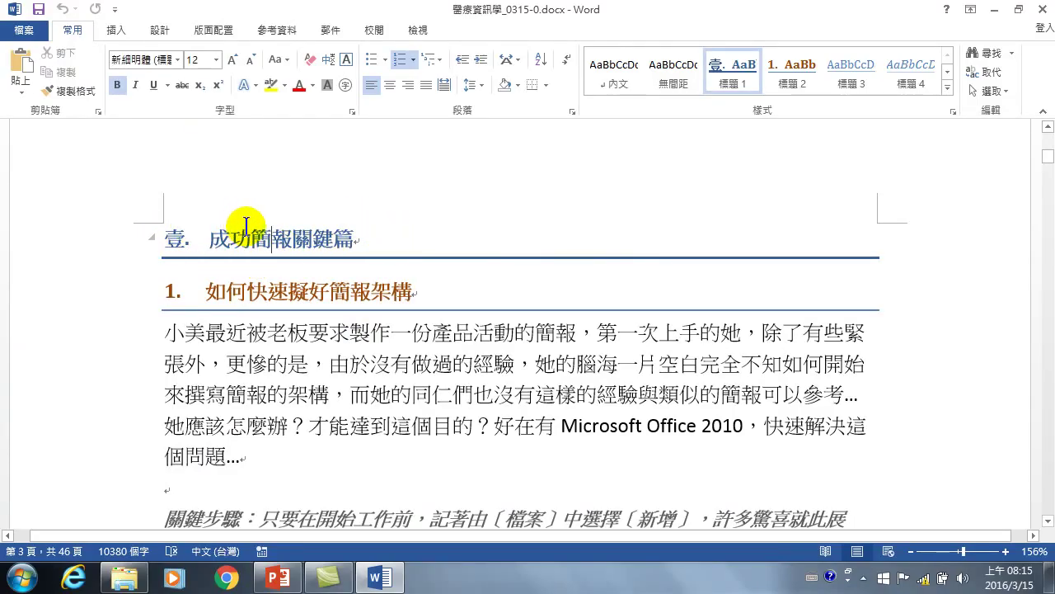
{"action": "left_click", "coordinate": [272, 293]}
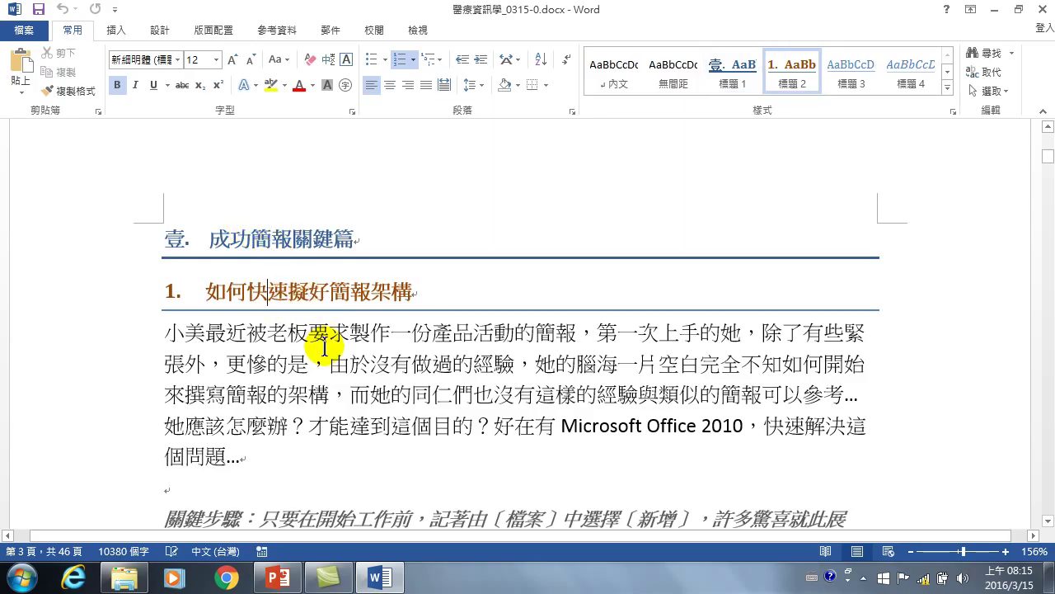
{"action": "scroll", "coordinate": [330, 346], "scroll_direction": "down", "scroll_amount": 1}
{"action": "left_click", "coordinate": [288, 271]}
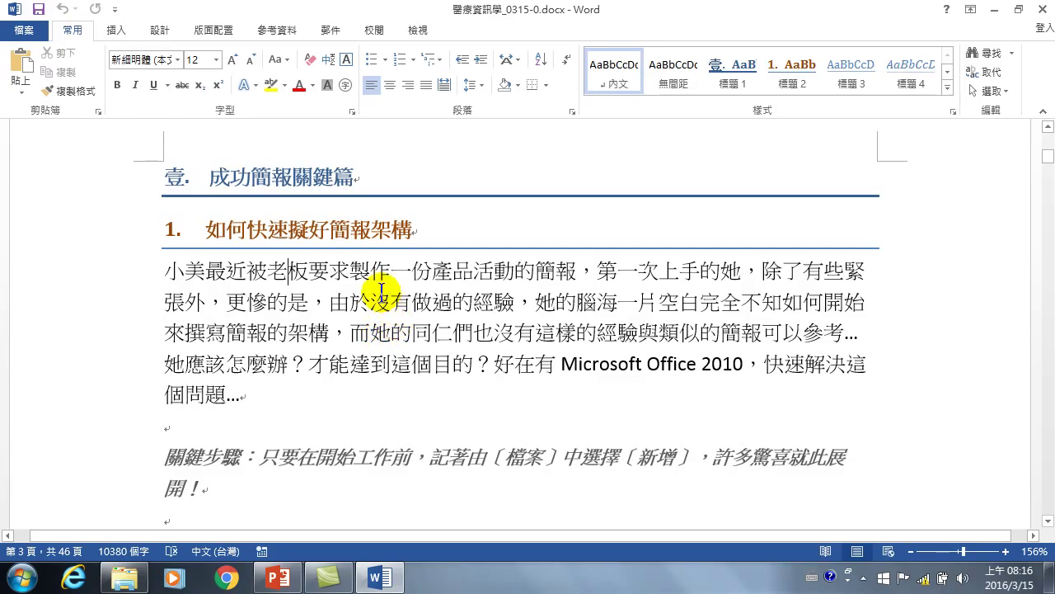
{"action": "left_click_drag", "start_coordinate": [169, 268], "coordinate": [303, 412]}
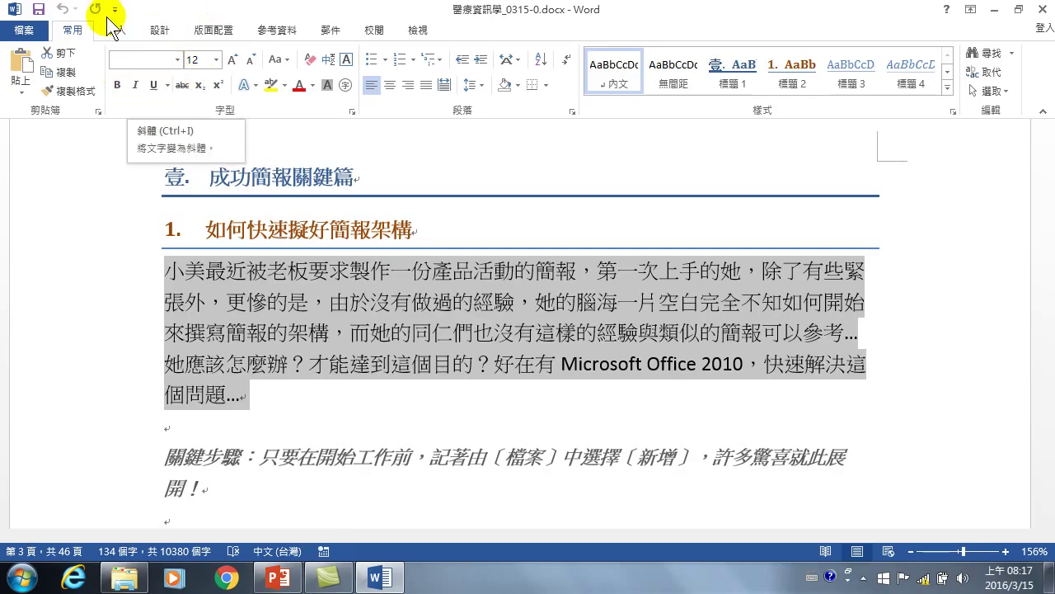
{"action": "left_click", "coordinate": [251, 179]}
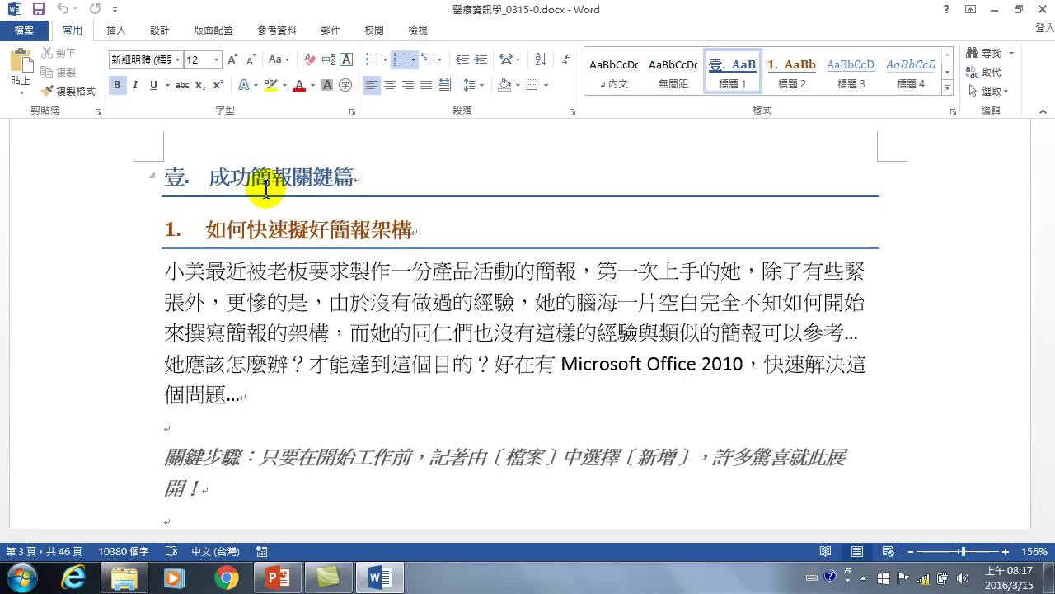
Show the navigation pane beside the document with the cursor in the 成功簡報關鍵篇 heading
{"action": "left_click", "coordinate": [418, 33]}
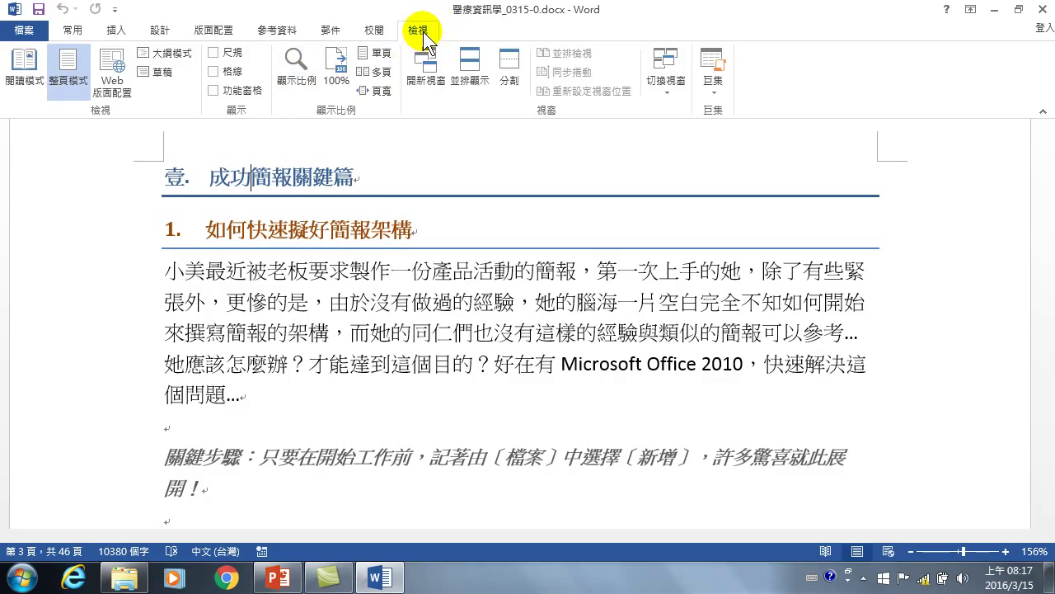
{"action": "left_click", "coordinate": [217, 90]}
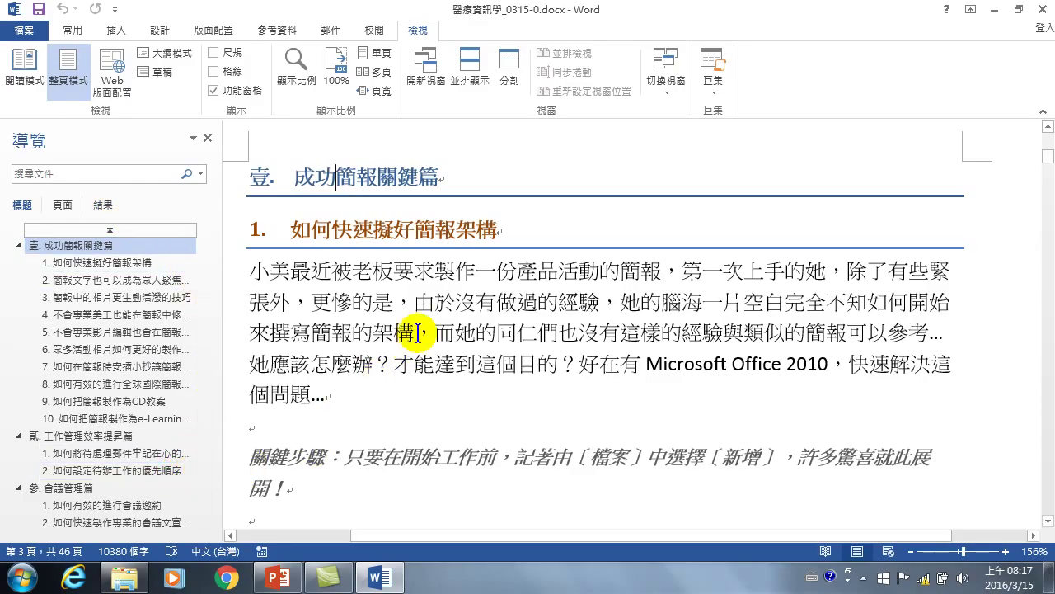
{"action": "left_click", "coordinate": [373, 180]}
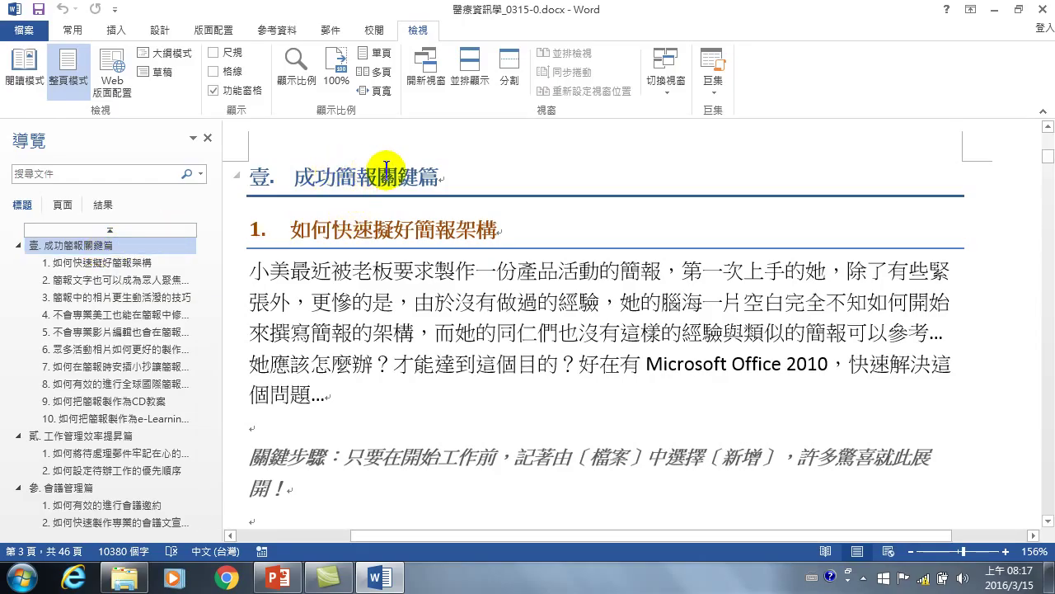
Jump through the navigation headings to 工作管理效率提昇篇 and 會議管理篇, and view the start of the latter chapter
{"action": "left_click", "coordinate": [83, 435]}
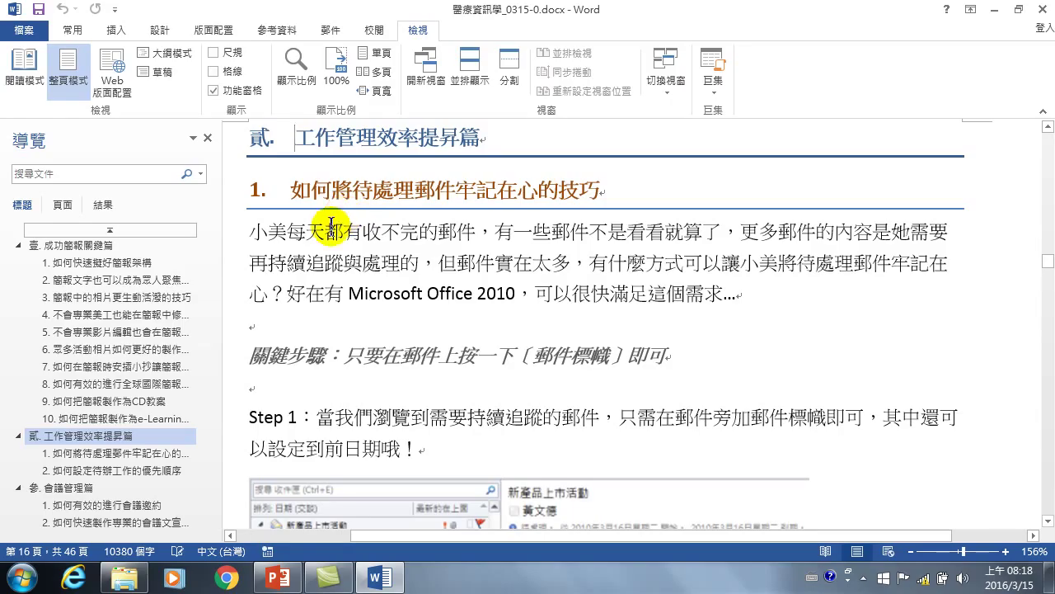
{"action": "left_click", "coordinate": [76, 487]}
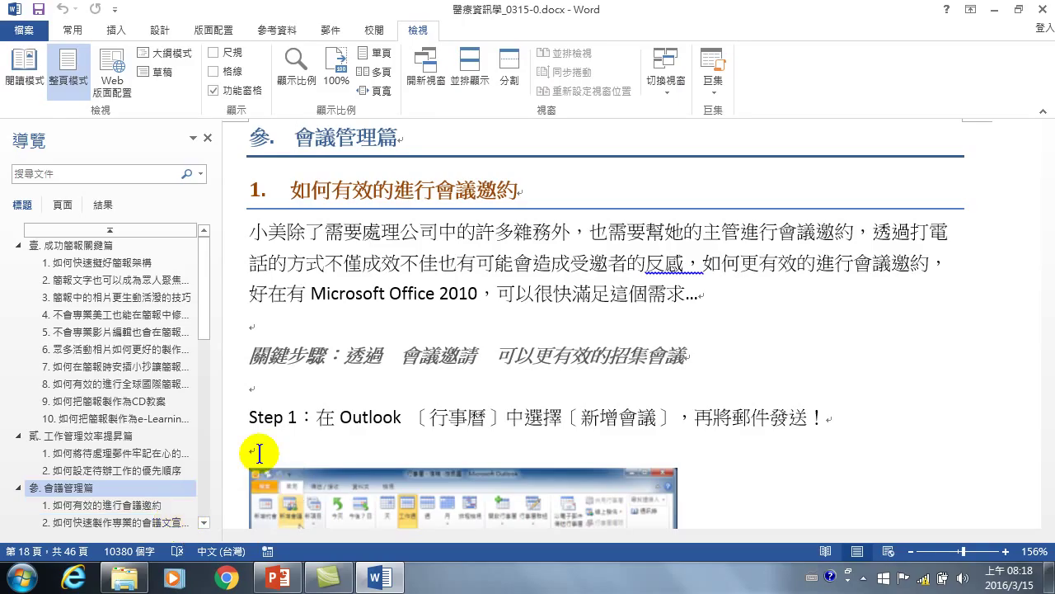
{"action": "scroll", "coordinate": [412, 266], "scroll_direction": "up", "scroll_amount": 3}
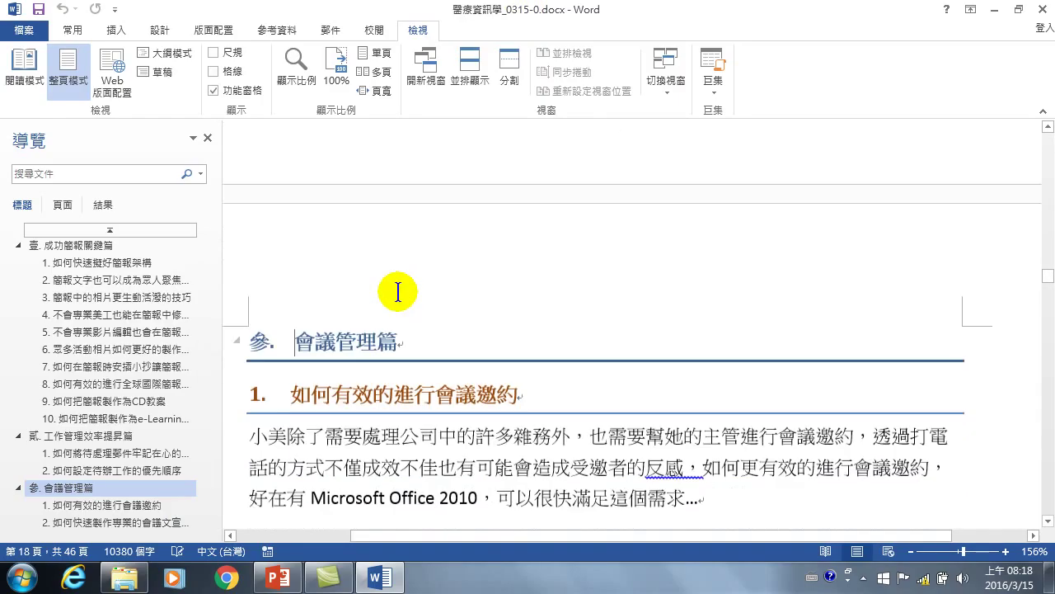
{"action": "scroll", "coordinate": [379, 305], "scroll_direction": "down", "scroll_amount": 1}
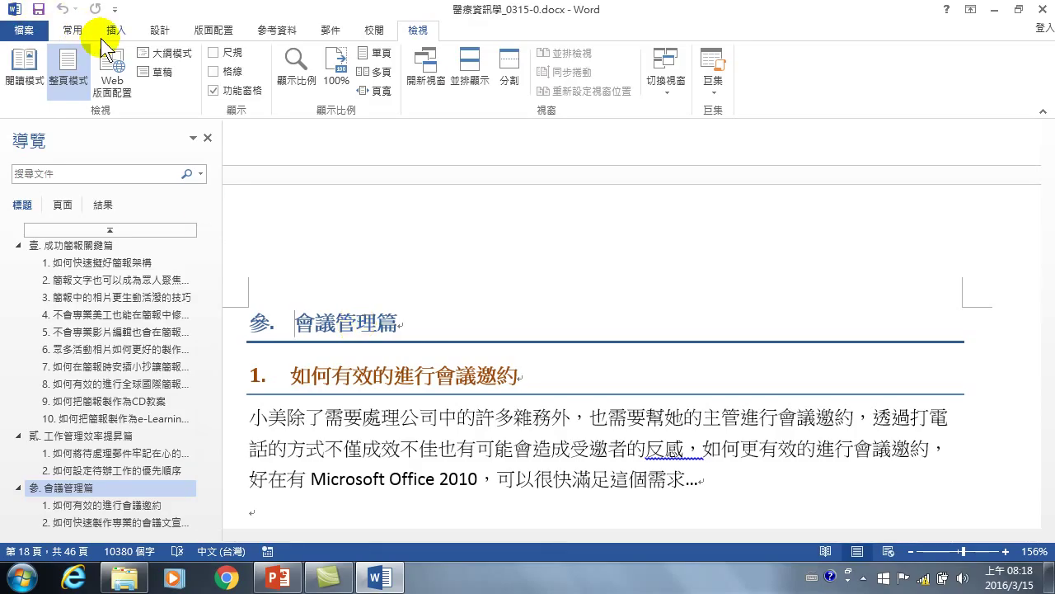
Modify the 標題 1 style so its font colour is the darker green theme colour from the 輔色 3 column
{"action": "left_click", "coordinate": [74, 31]}
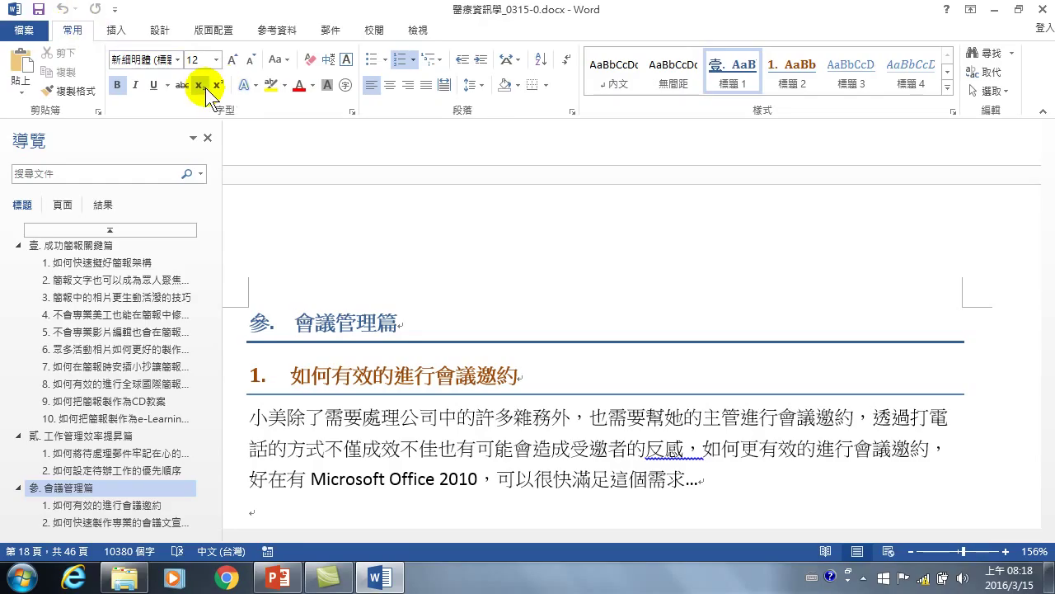
{"action": "right_click", "coordinate": [734, 71]}
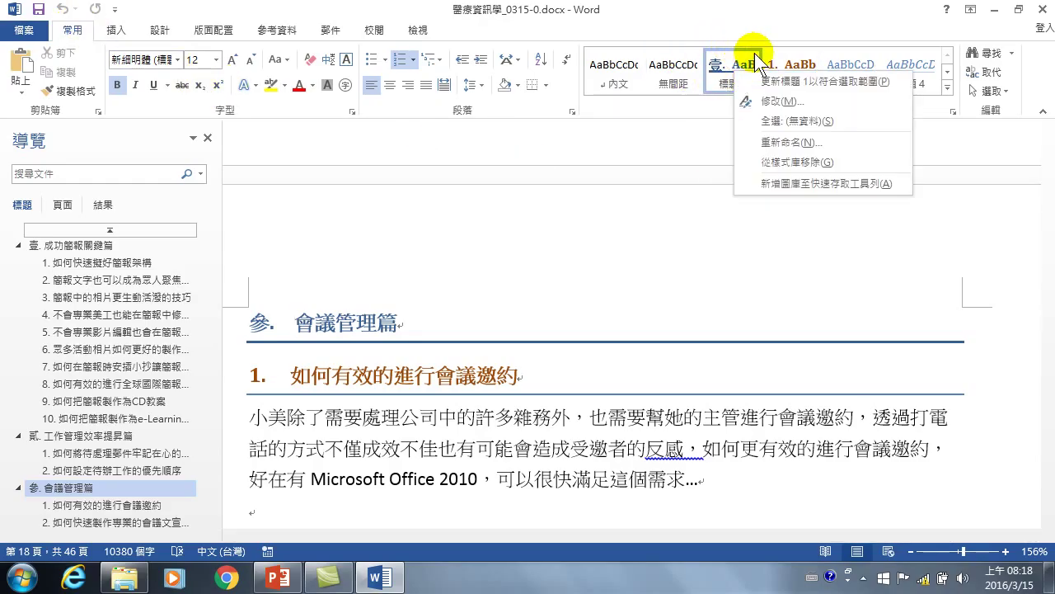
{"action": "left_click", "coordinate": [763, 101]}
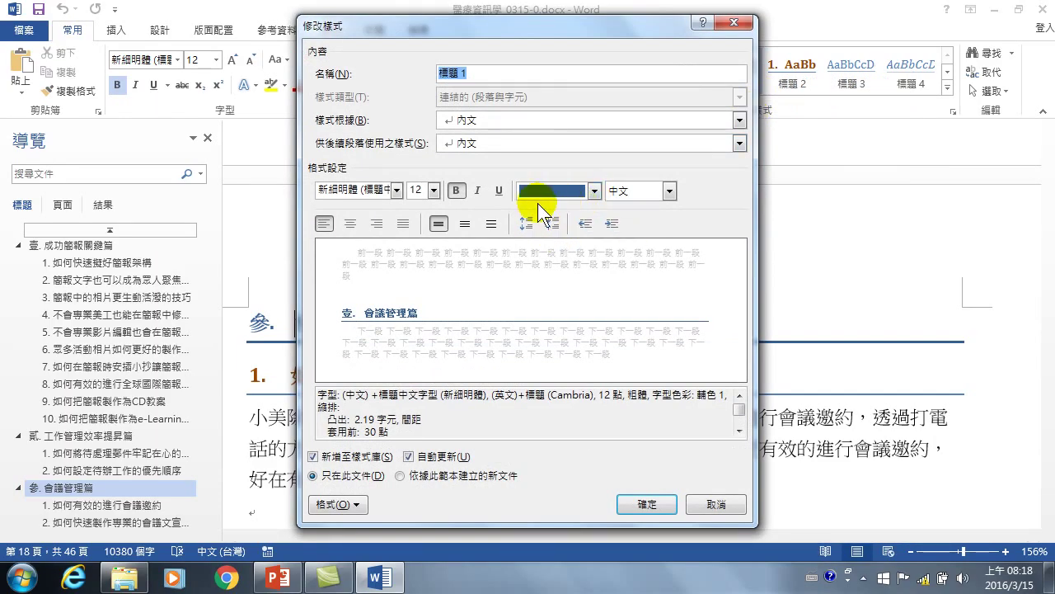
{"action": "left_click", "coordinate": [594, 189]}
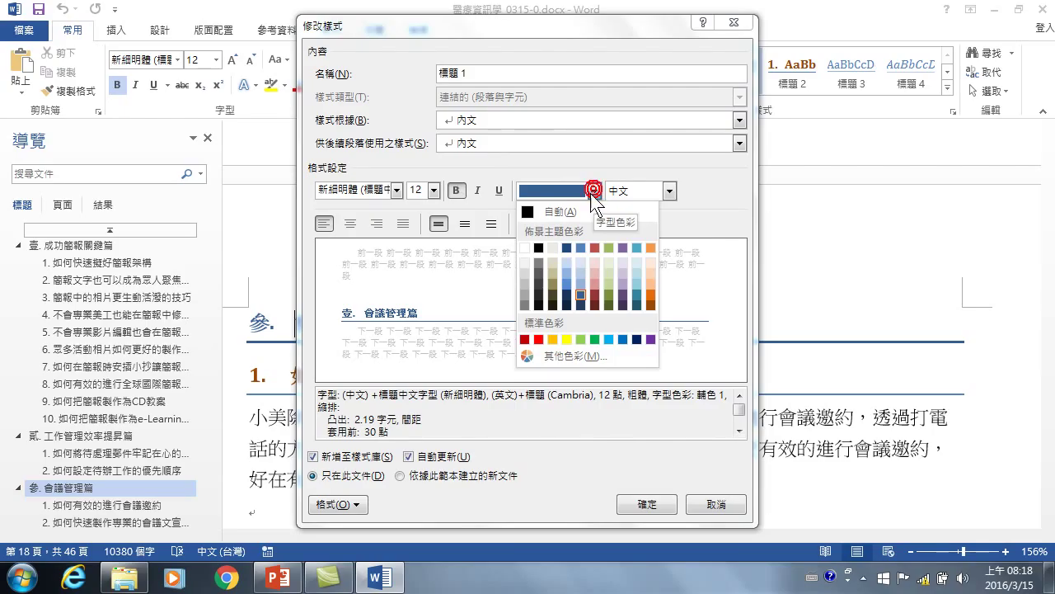
{"action": "left_click", "coordinate": [606, 295]}
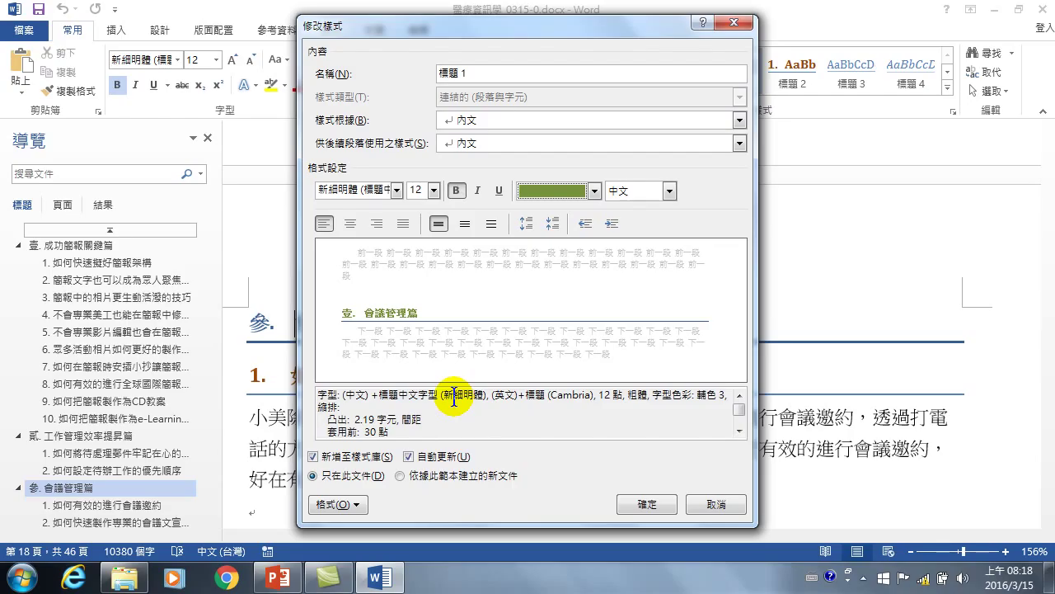
{"action": "left_click", "coordinate": [653, 503]}
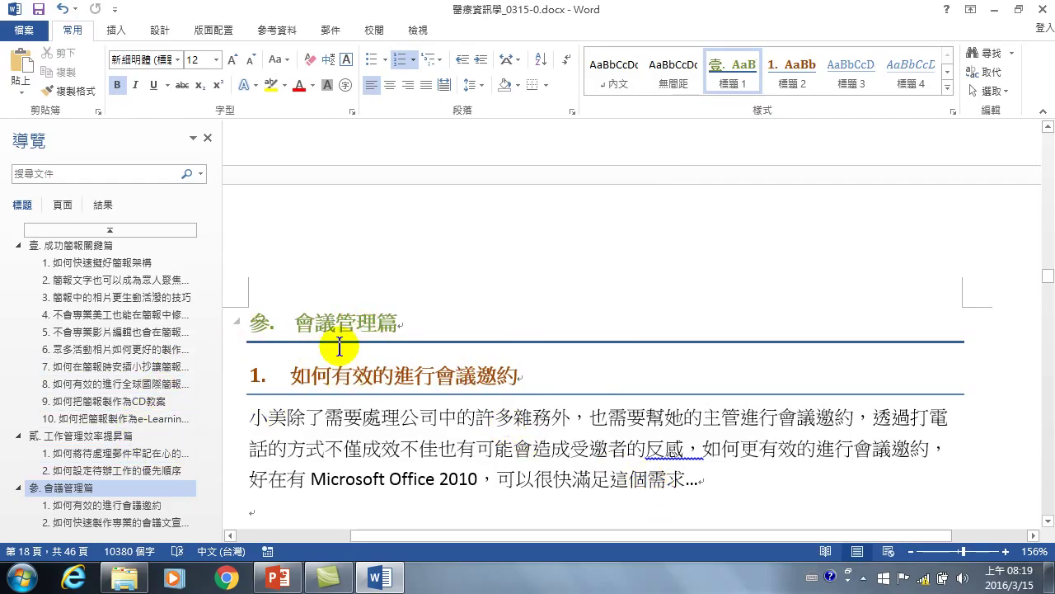
Jump to the 成功簡報關鍵篇 and 商業智慧篇 chapters to check the colour of their headings
{"action": "left_click", "coordinate": [76, 245]}
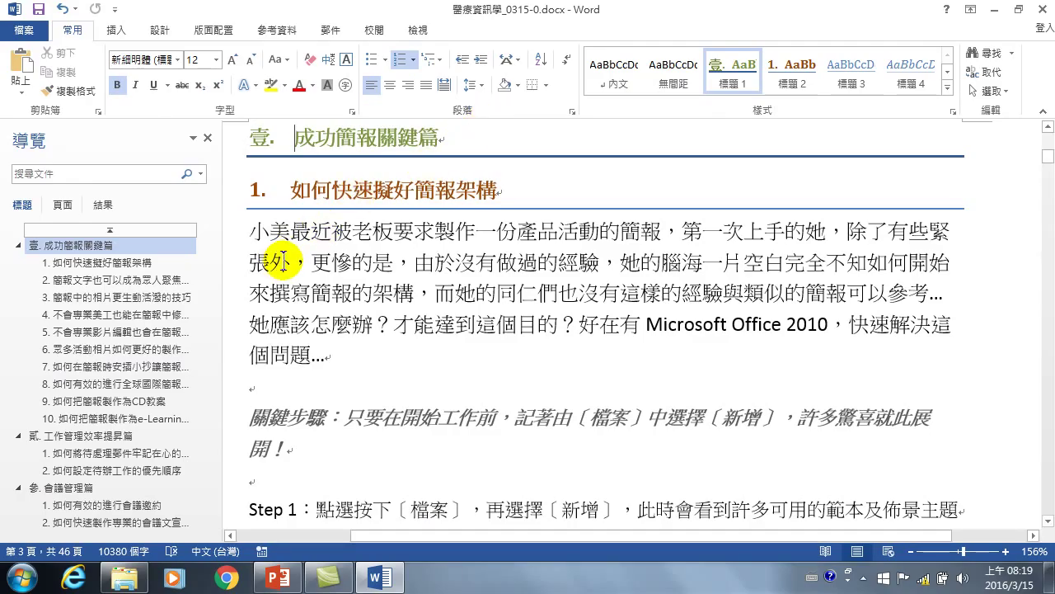
{"action": "left_click_drag", "start_coordinate": [204, 266], "coordinate": [234, 481]}
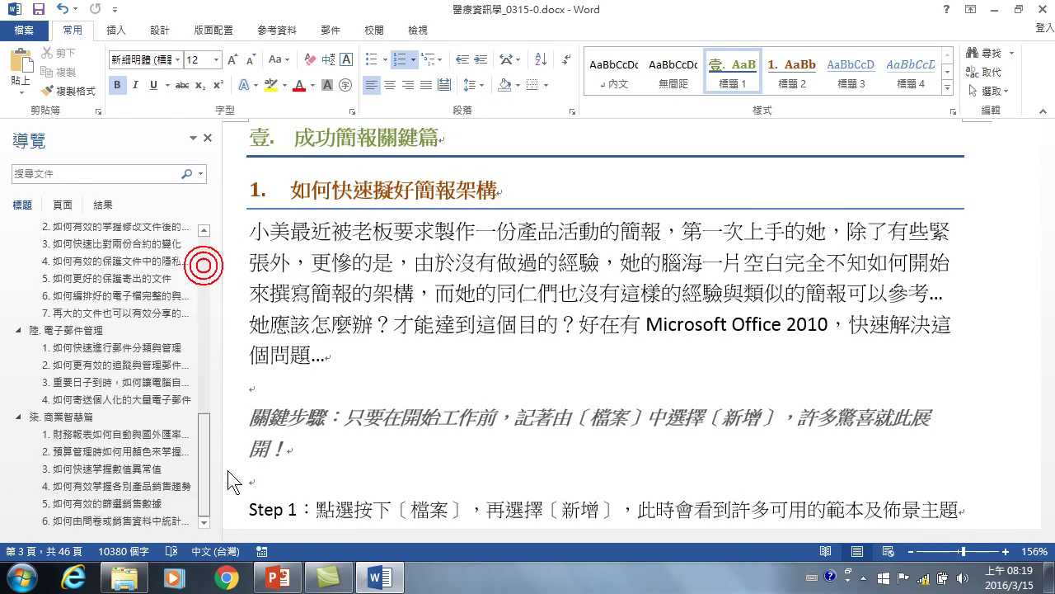
{"action": "left_click", "coordinate": [66, 416]}
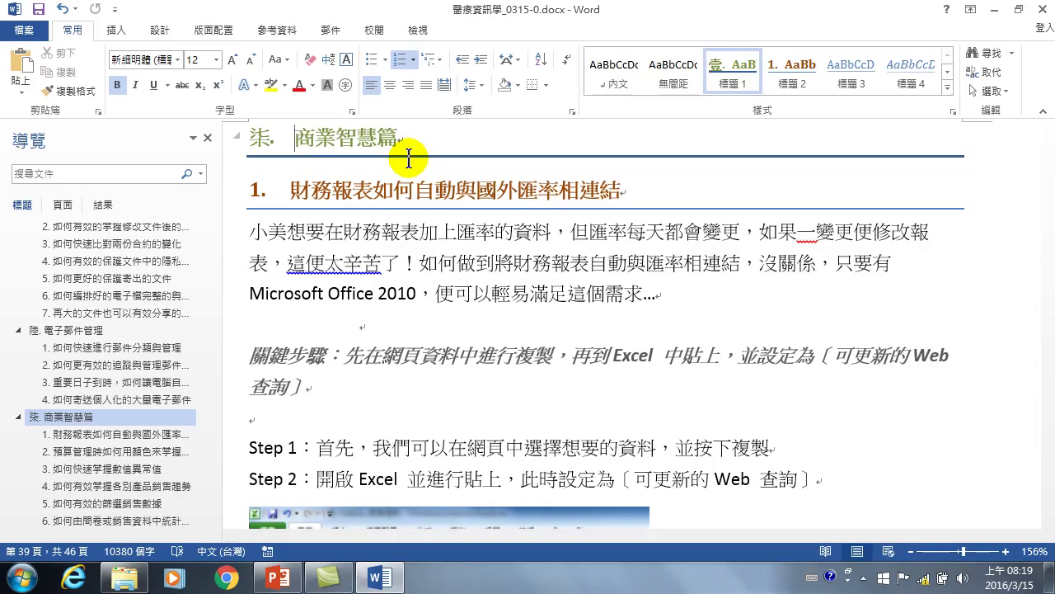
Try the 內文 style on the subheading 財務報表如何自動與國外匯率相連結, then undo it
{"action": "left_click", "coordinate": [452, 191]}
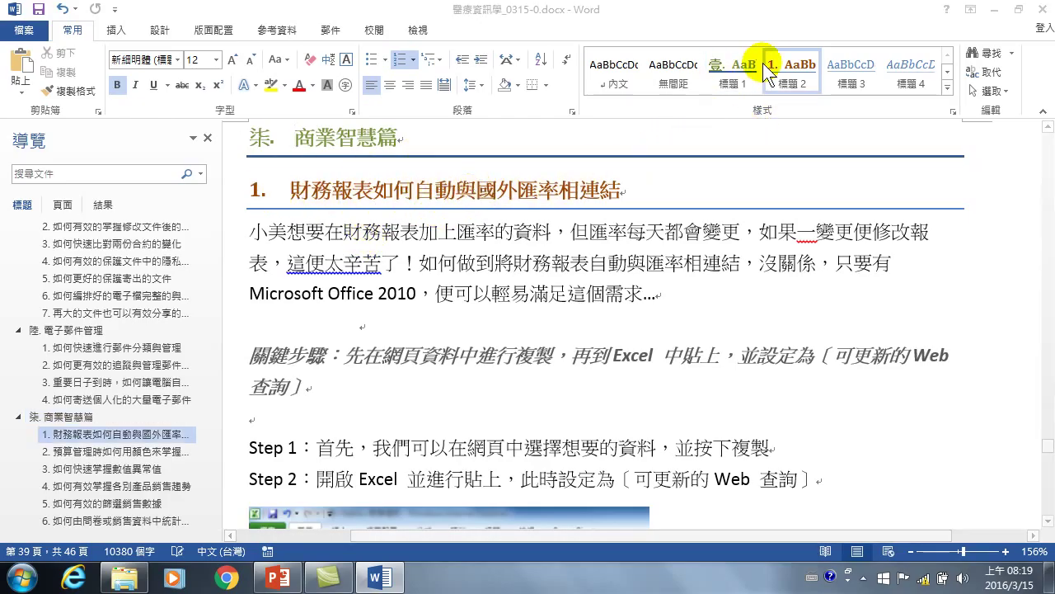
{"action": "left_click", "coordinate": [612, 79]}
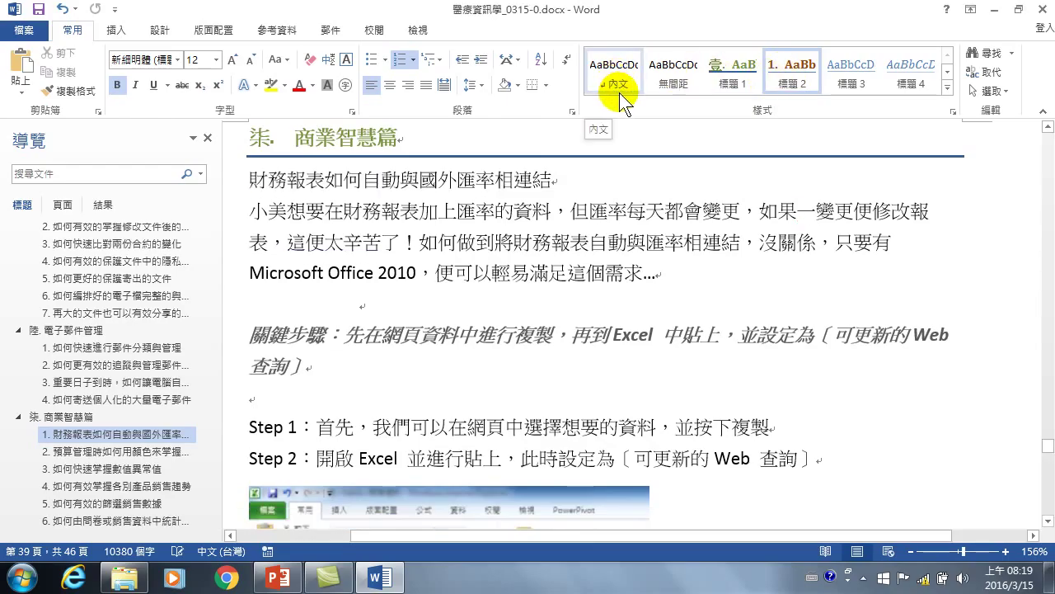
{"action": "key", "text": "ctrl+z"}
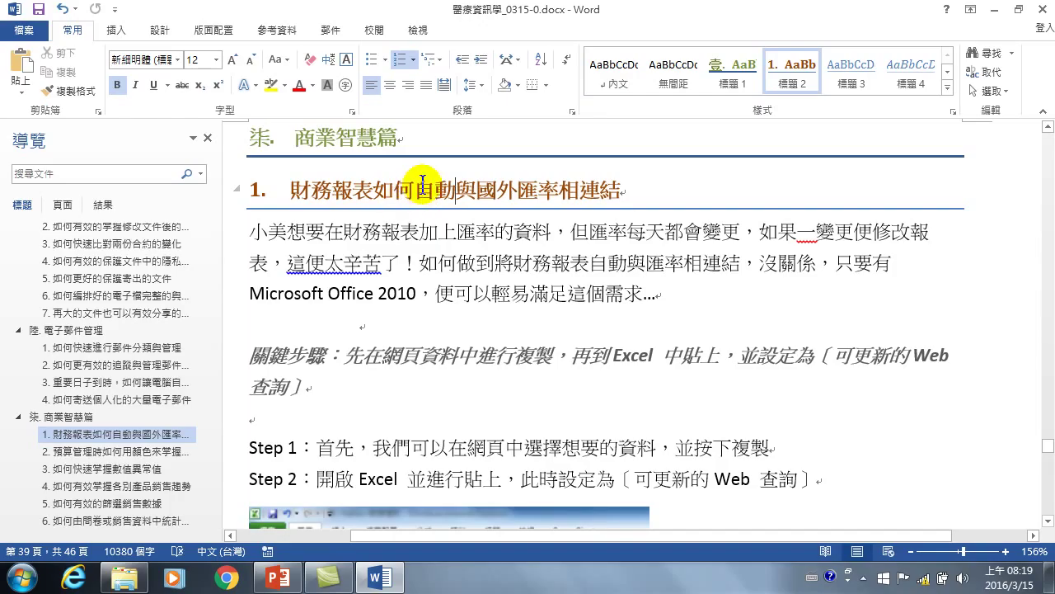
{"action": "key", "text": "Left"}
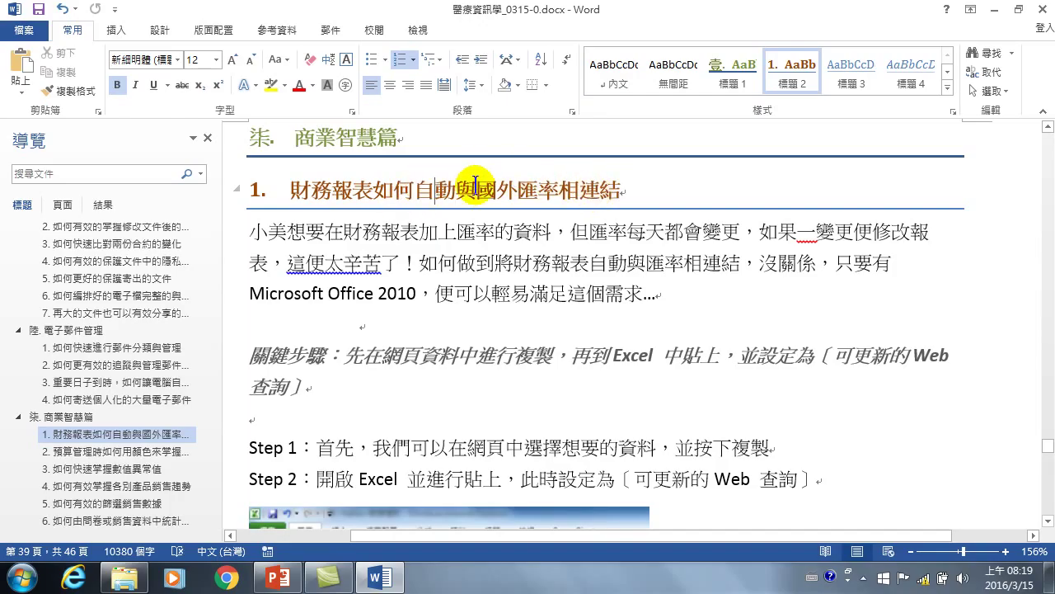
Switch the subheading 財務報表如何自動與國外匯率相連結 to the 內文 style, then reapply 標題 2 to it
{"action": "left_click", "coordinate": [612, 66]}
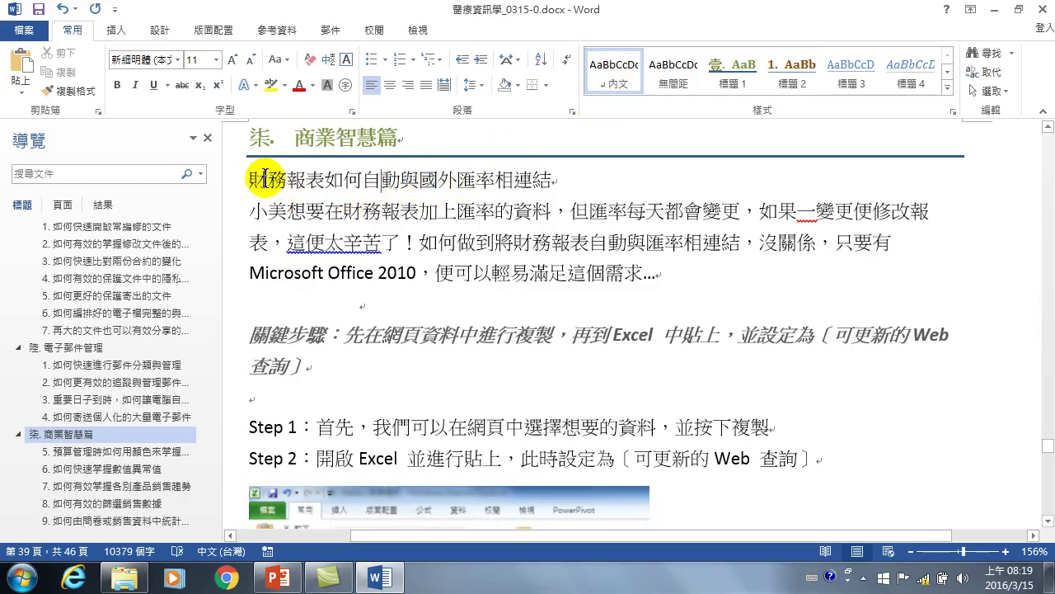
{"action": "left_click", "coordinate": [796, 70]}
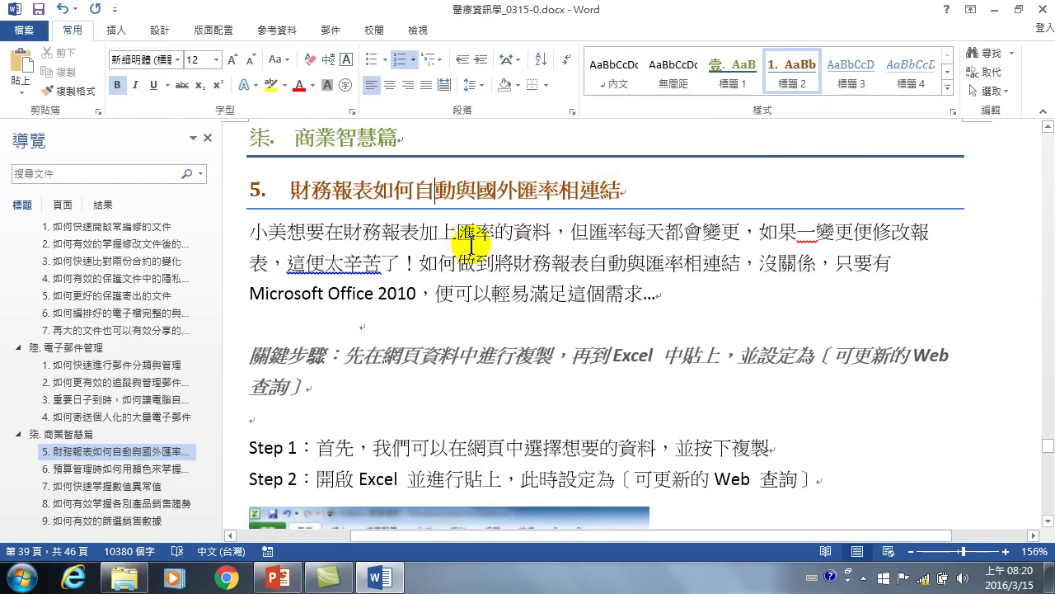
{"action": "scroll", "coordinate": [473, 246], "scroll_direction": "up", "scroll_amount": 1}
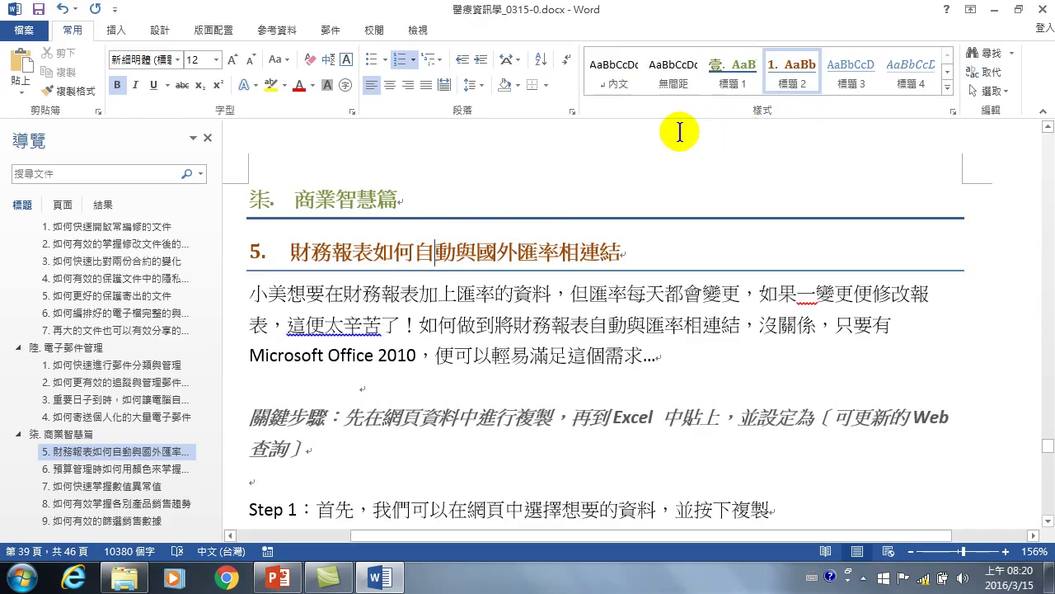
Switch to PowerPoint to view the 匯入其他檔案的樣式 slide, then return to Word and check the styles of the 商業智慧篇 heading and its first subheading
{"action": "left_click", "coordinate": [280, 581]}
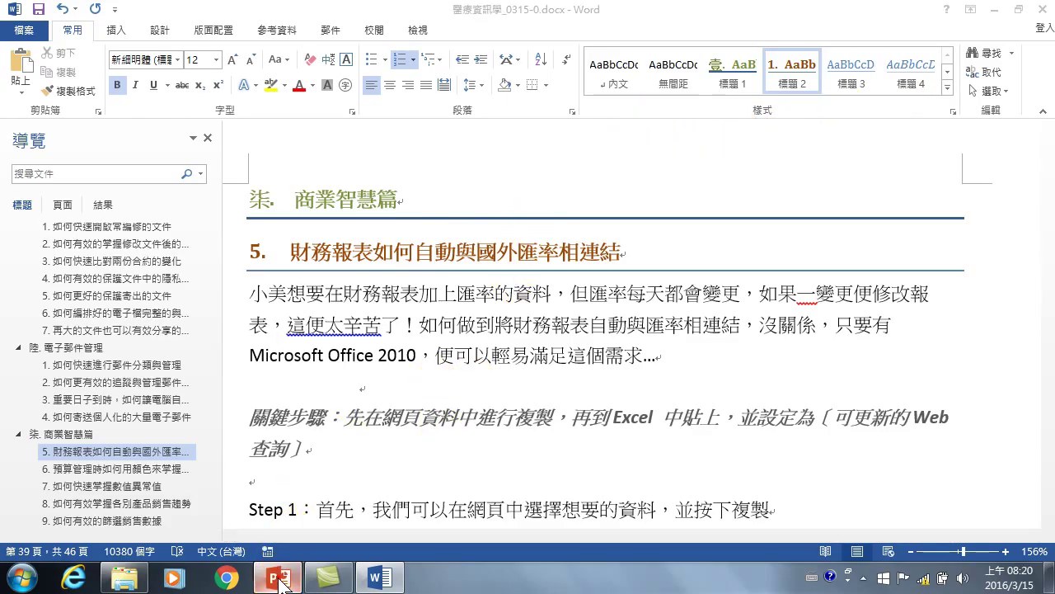
{"action": "left_click", "coordinate": [96, 268]}
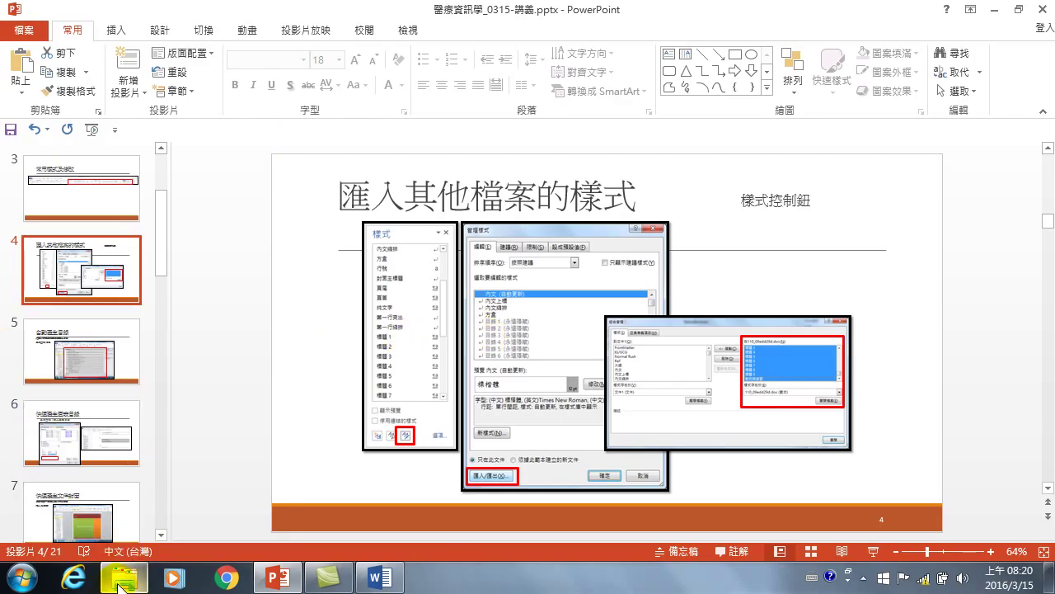
{"action": "left_click", "coordinate": [383, 572]}
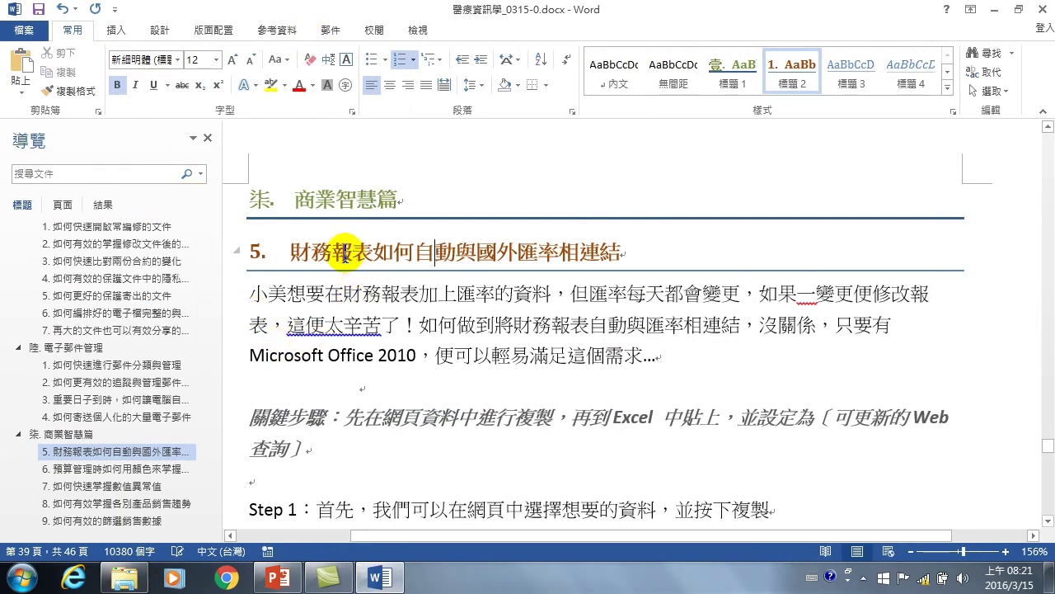
{"action": "left_click", "coordinate": [347, 201]}
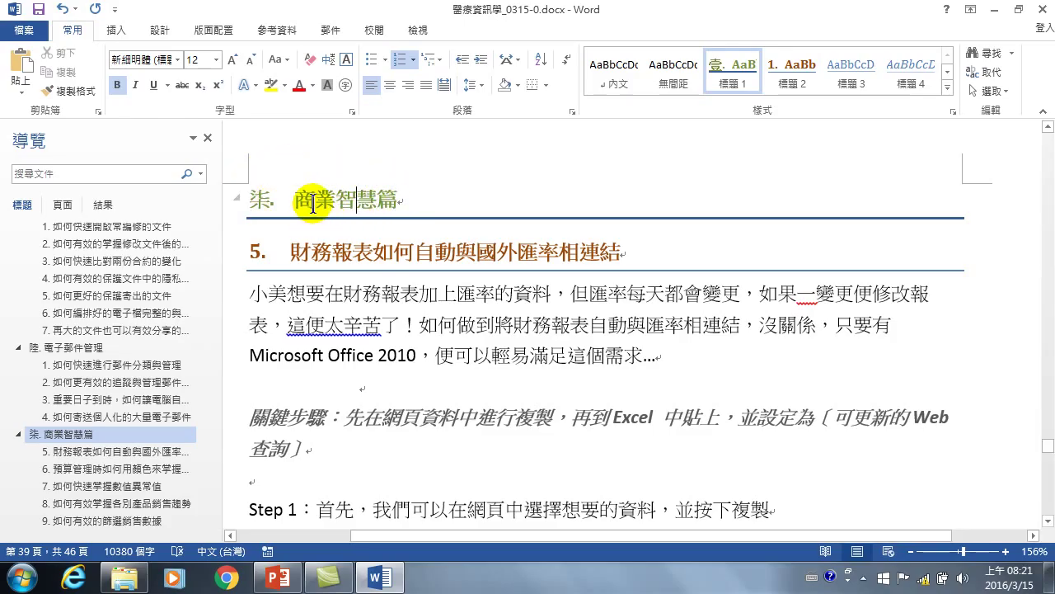
{"action": "left_click", "coordinate": [317, 254]}
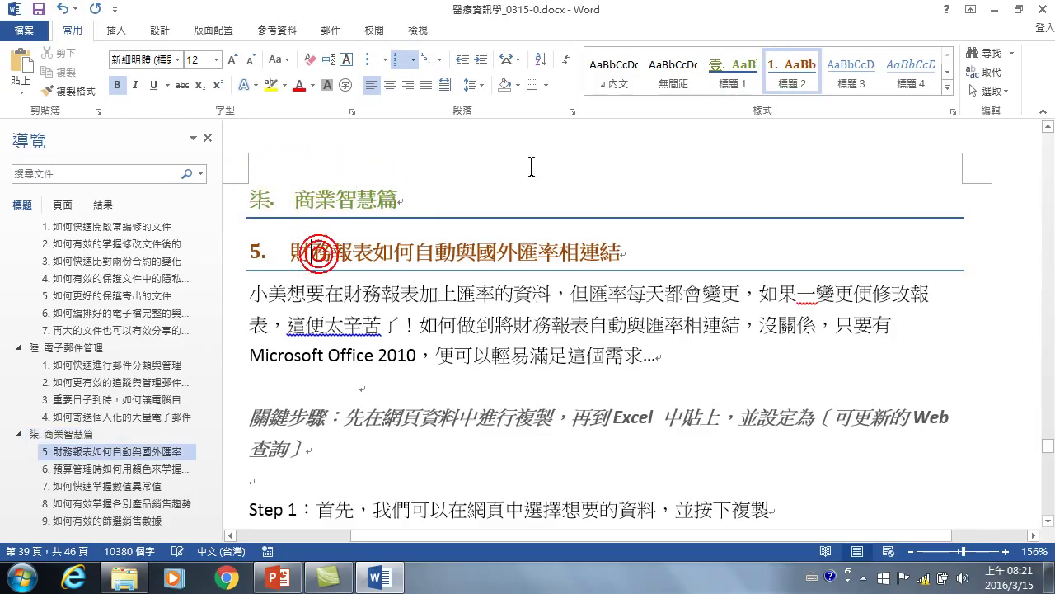
Create a new blank document and close the report 醫療資訊學_0315-0.docx without saving its changes
{"action": "left_click", "coordinate": [1043, 11]}
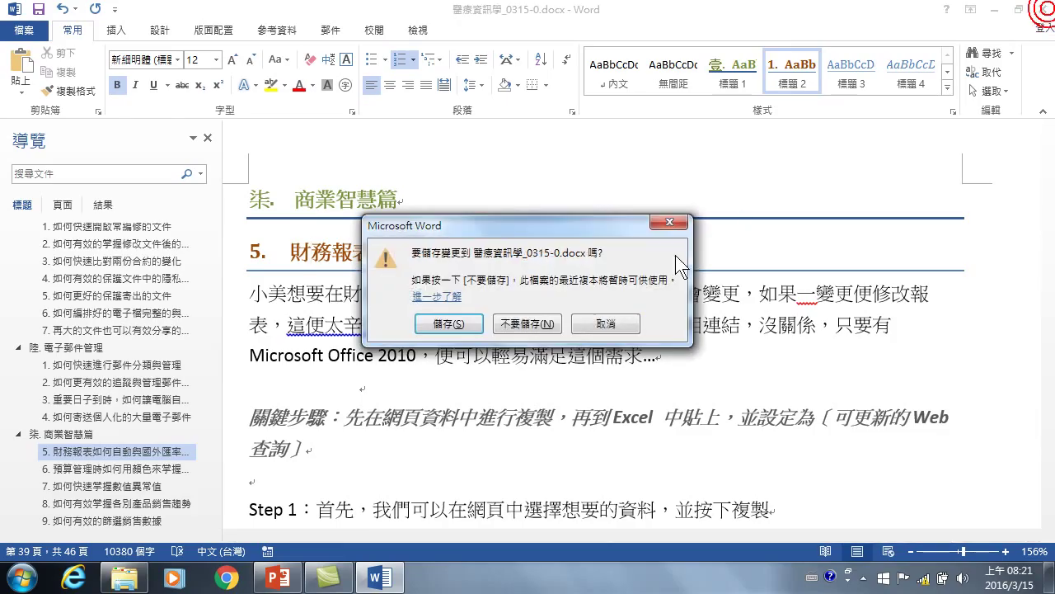
{"action": "left_click", "coordinate": [606, 324]}
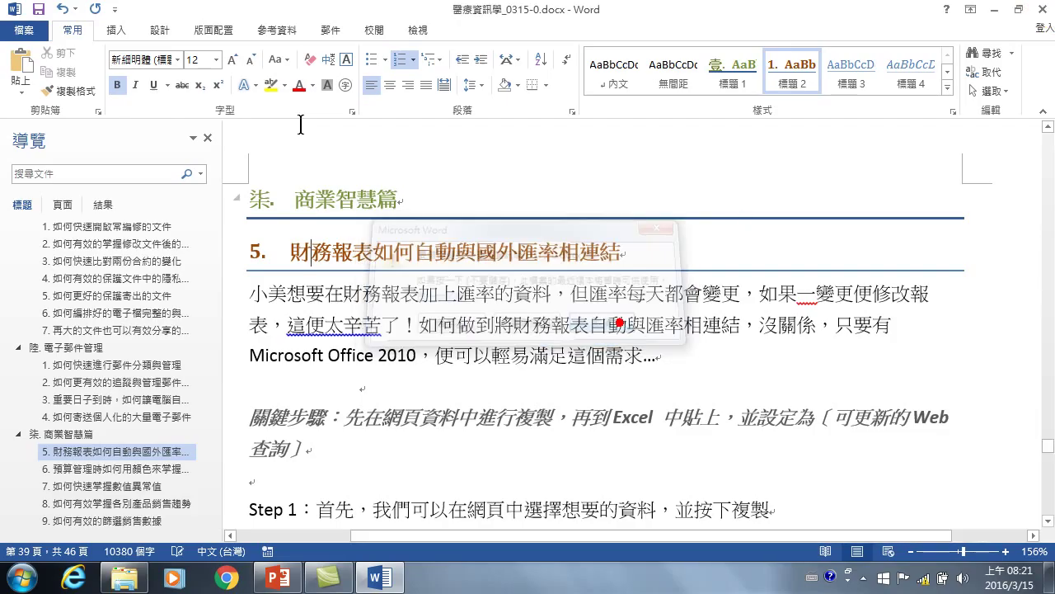
{"action": "key", "text": "ctrl+n"}
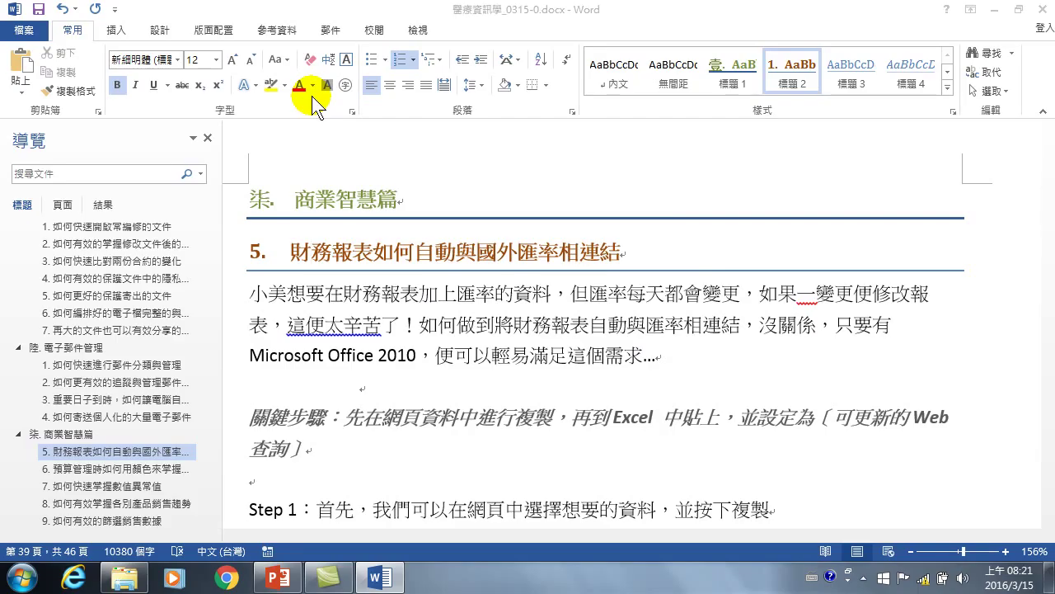
{"action": "mouse_move", "coordinate": [379, 580]}
{"action": "left_click", "coordinate": [346, 496]}
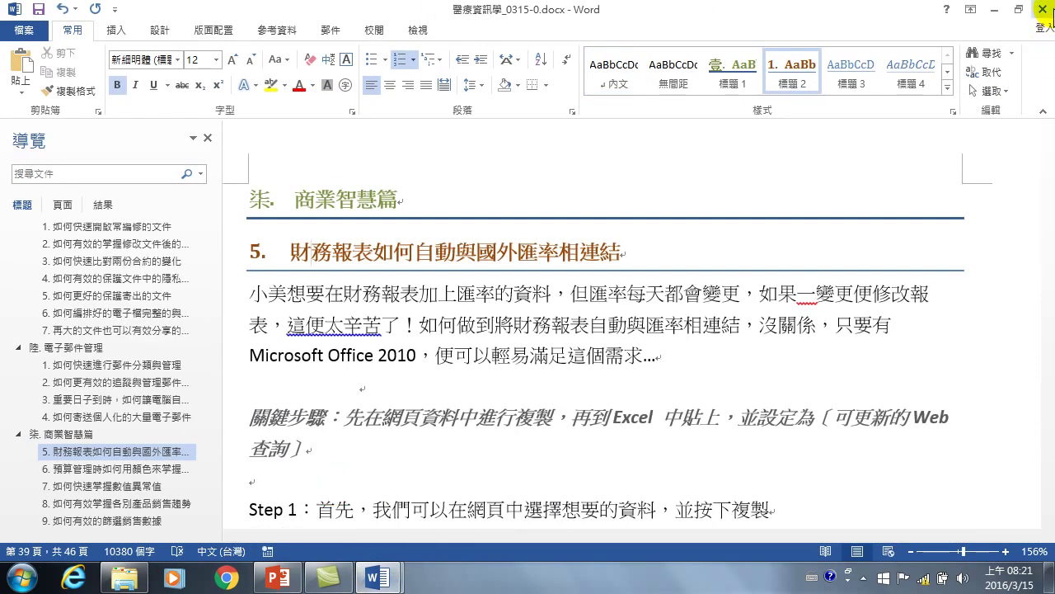
{"action": "left_click", "coordinate": [1036, 10]}
{"action": "left_click", "coordinate": [527, 323]}
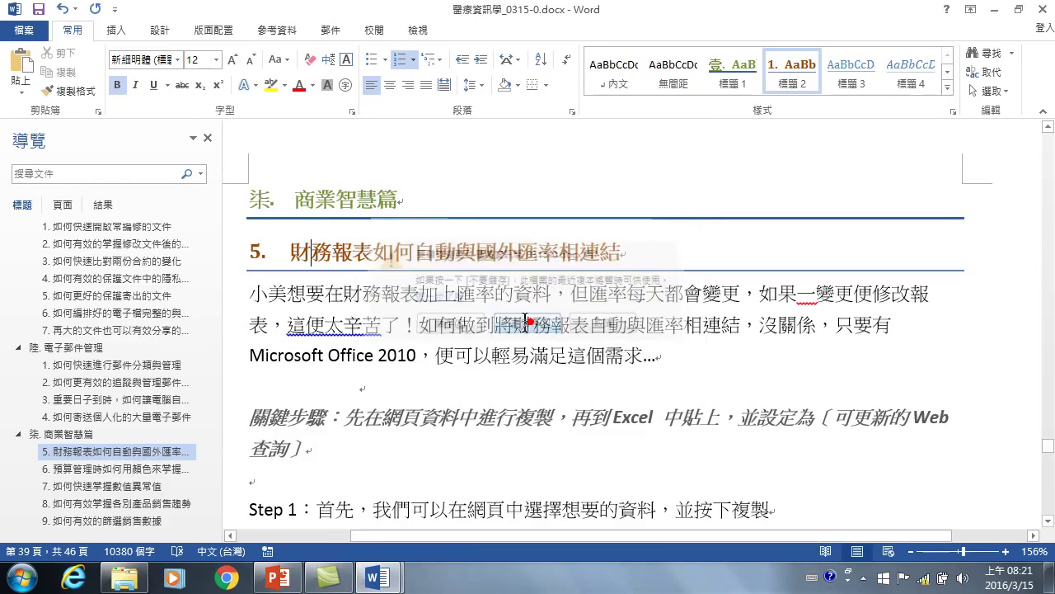
Enter three lines of sample text in the blank document: aaa, bbb and ccc
{"action": "left_click", "coordinate": [371, 311]}
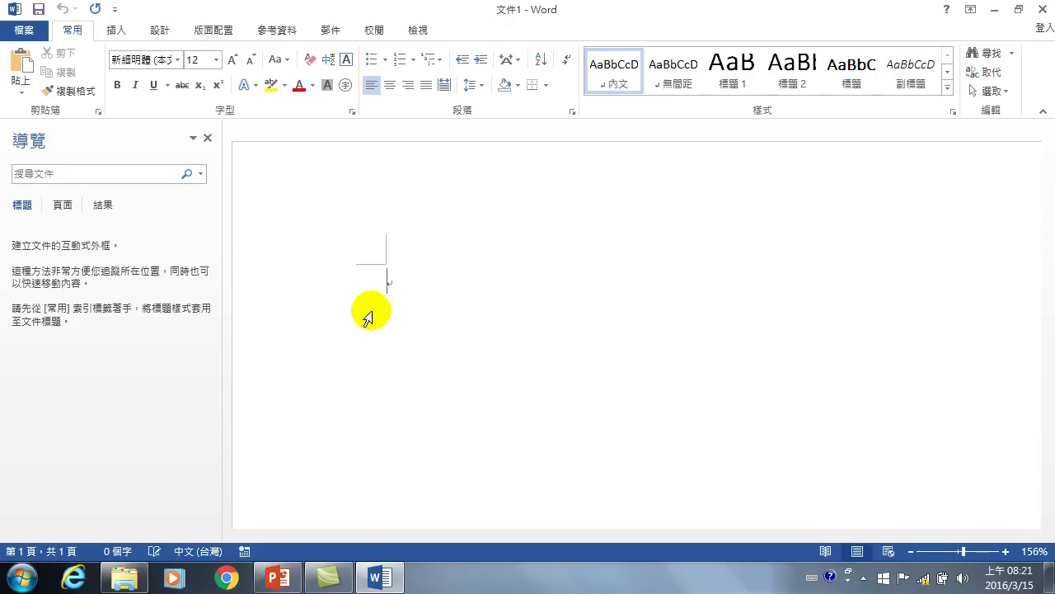
{"action": "type", "text": "aaa"}
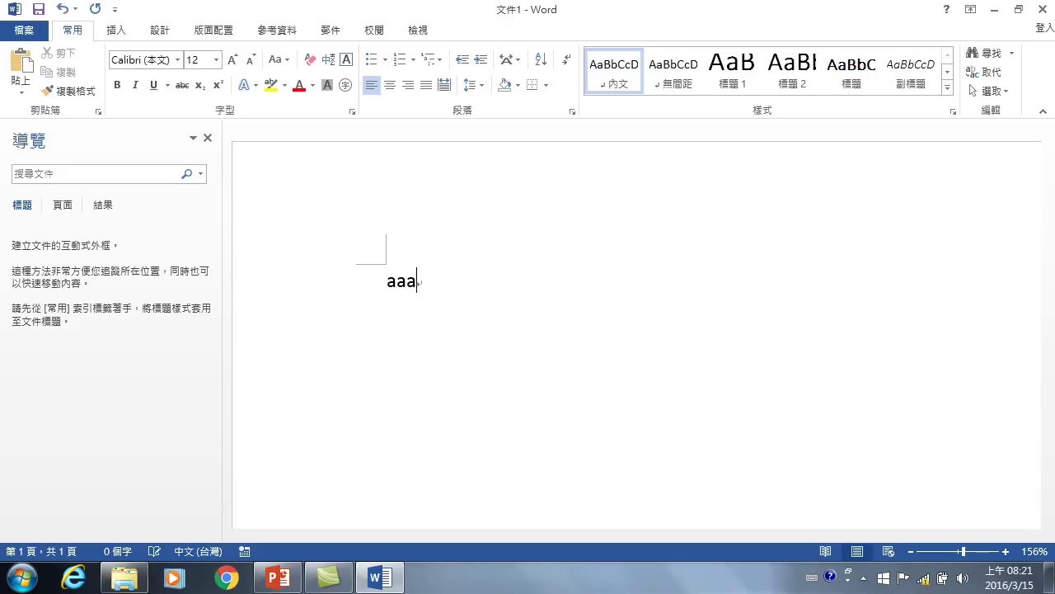
{"action": "key", "text": "Return"}
{"action": "type", "text": "bbb"}
{"action": "key", "text": "Return"}
{"action": "type", "text": "ccc"}
Insert the lines A01, A02 and A03 plus an empty line between the Aaa and Bbb lines
{"action": "left_click", "coordinate": [450, 271]}
{"action": "key", "text": "Return"}
{"action": "type", "text": "a"}
{"action": "key", "text": "BackSpace"}
{"action": "type", "text": "A01"}
{"action": "key", "text": "Return"}
{"action": "type", "text": "A02"}
{"action": "key", "text": "Return"}
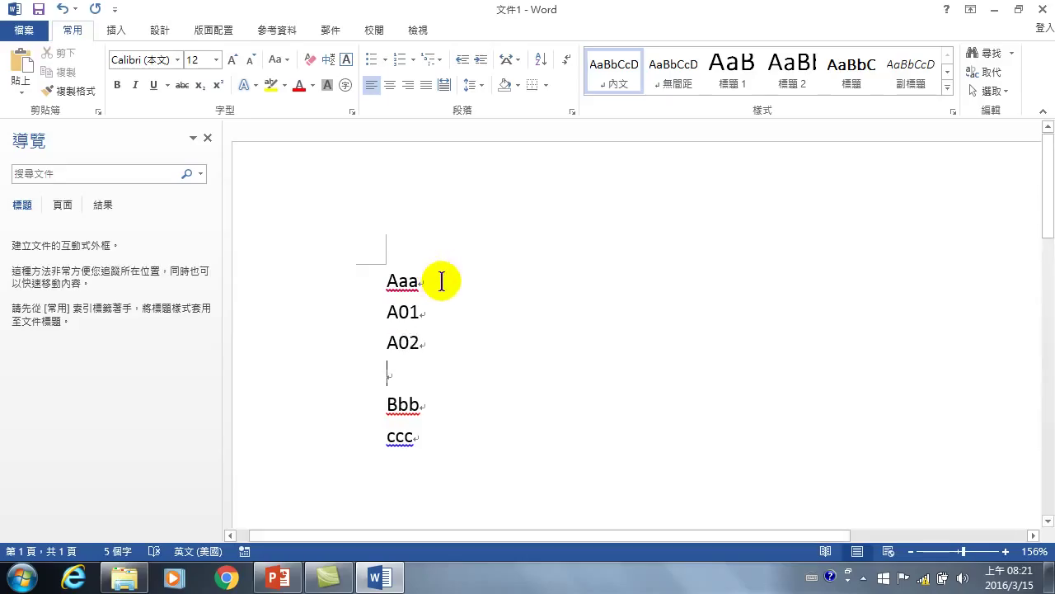
{"action": "type", "text": "a"}
{"action": "key", "text": "BackSpace"}
{"action": "type", "text": "A03"}
{"action": "key", "text": "Return"}
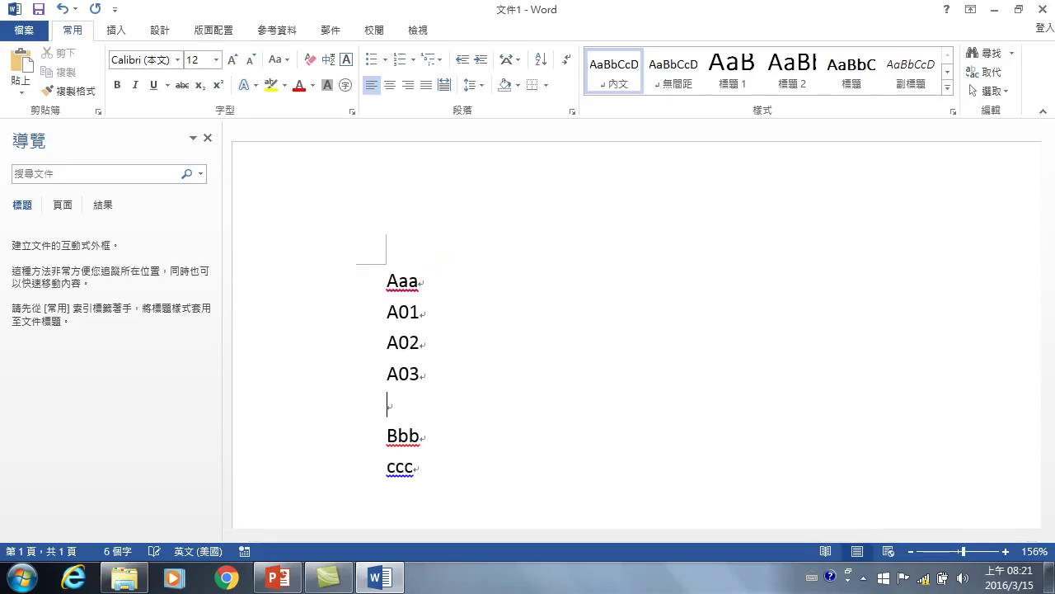
Apply the 標題 1 style to Aaa and the 標題 2 style to A01, A02 and A03
{"action": "left_click", "coordinate": [344, 280]}
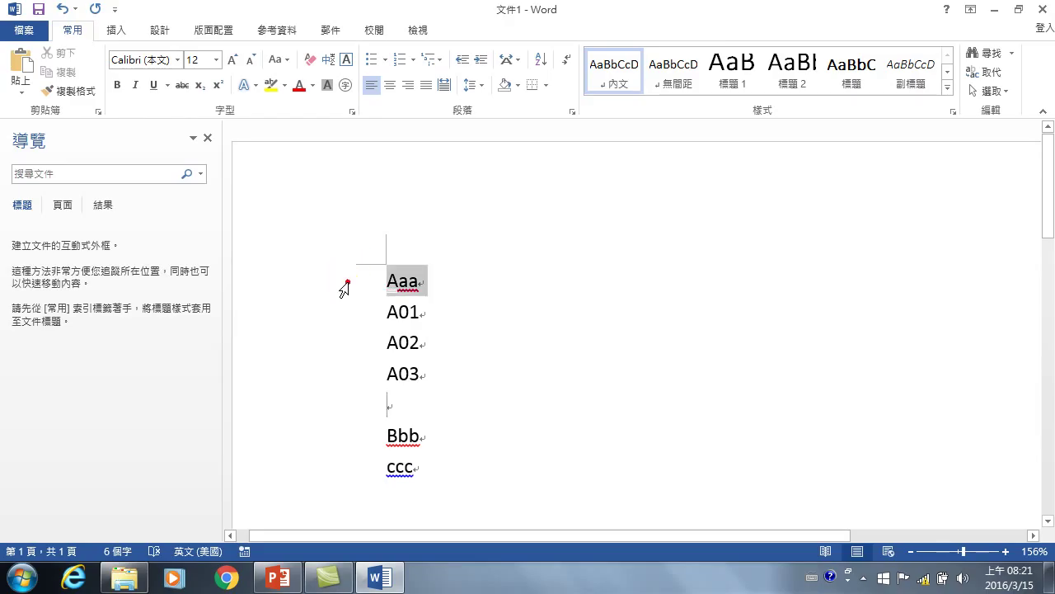
{"action": "left_click", "coordinate": [732, 76]}
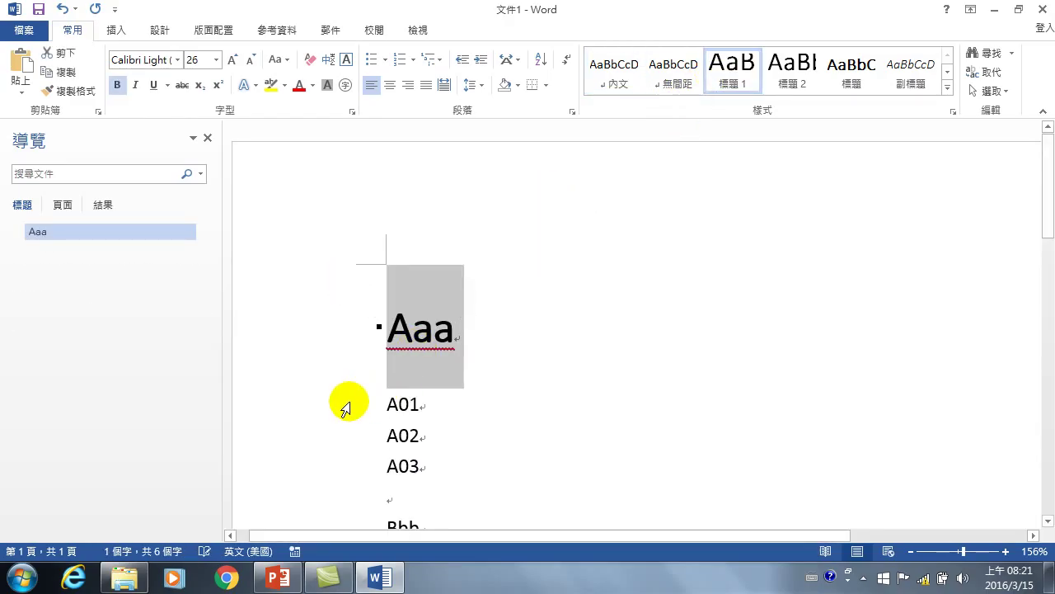
{"action": "scroll", "coordinate": [338, 396], "scroll_direction": "down", "scroll_amount": 2}
{"action": "left_click", "coordinate": [324, 285]}
{"action": "left_click_drag", "start_coordinate": [323, 285], "coordinate": [337, 353]}
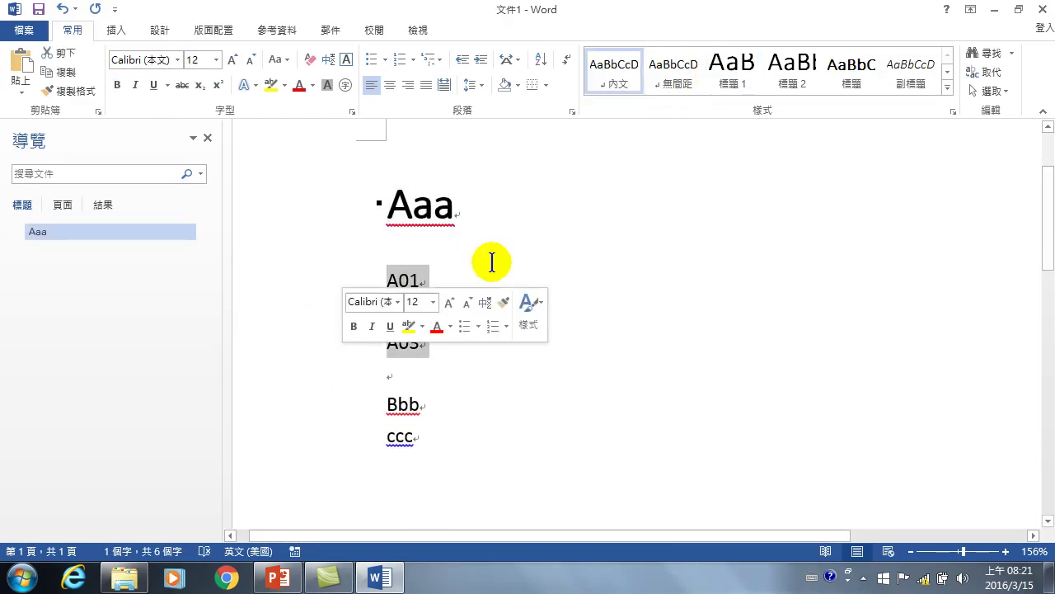
{"action": "left_click", "coordinate": [804, 76]}
Apply the 標題 1 style to the Bbb and ccc lines
{"action": "scroll", "coordinate": [459, 358], "scroll_direction": "down", "scroll_amount": 4}
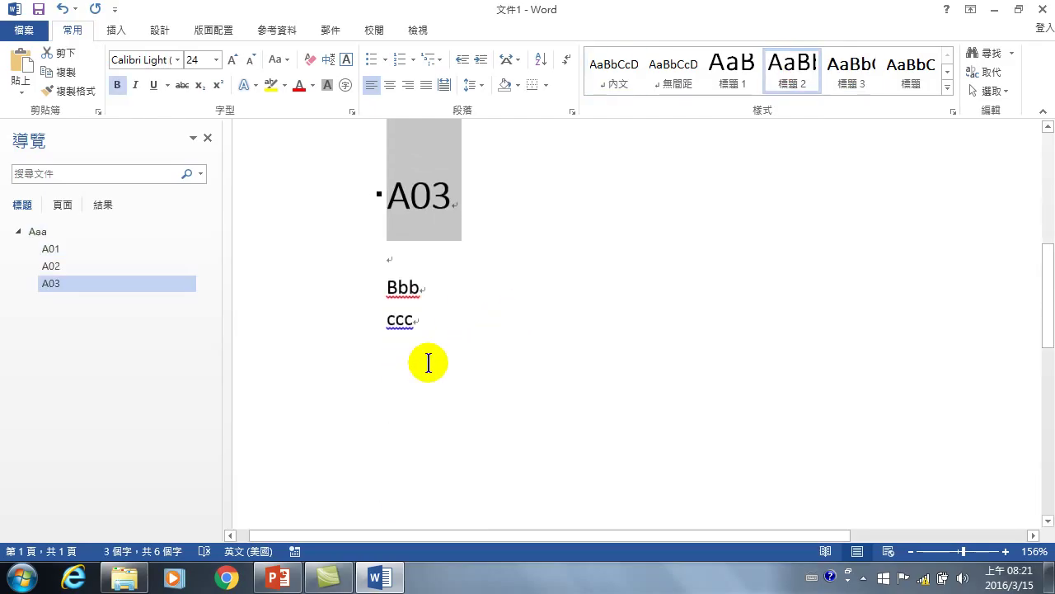
{"action": "left_click_drag", "start_coordinate": [321, 275], "coordinate": [329, 322]}
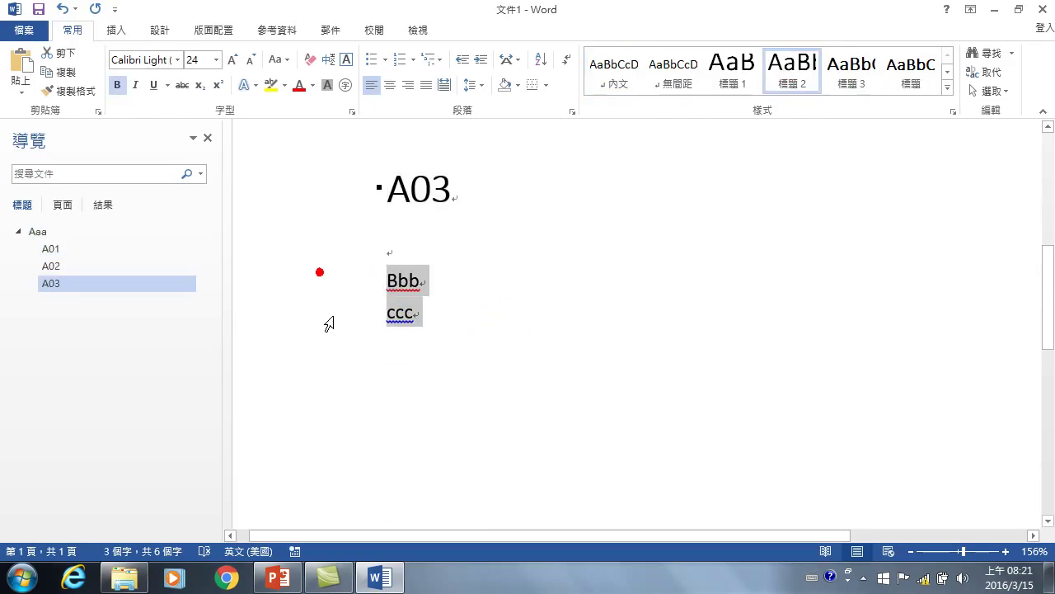
{"action": "left_click", "coordinate": [722, 81]}
{"action": "scroll", "coordinate": [602, 292], "scroll_direction": "up", "scroll_amount": 3}
{"action": "scroll", "coordinate": [597, 293], "scroll_direction": "up", "scroll_amount": 3}
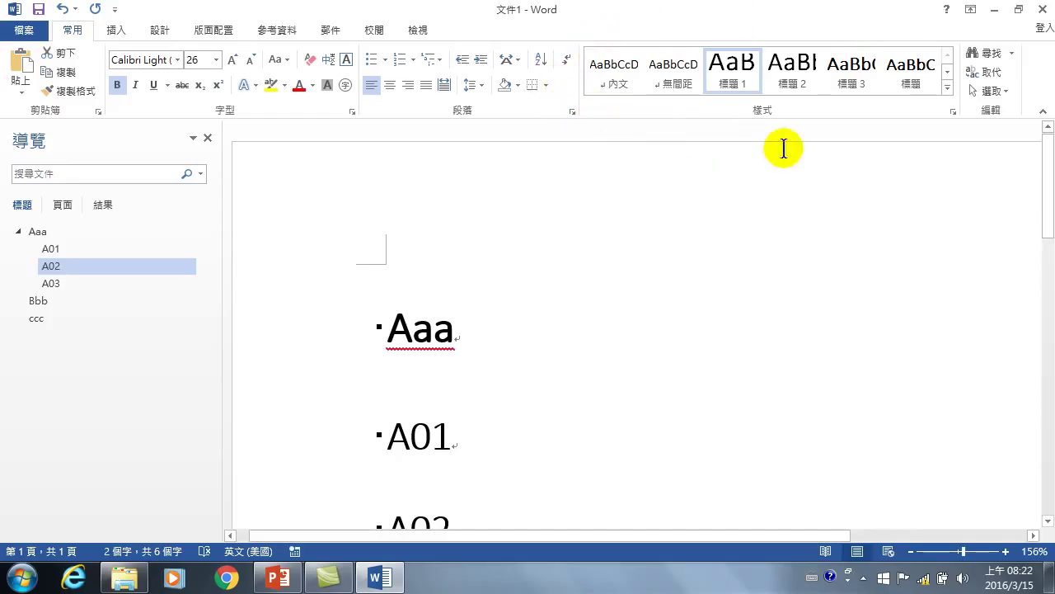
Open the organizer for importing and exporting styles through the style management dialog
{"action": "left_click", "coordinate": [952, 112]}
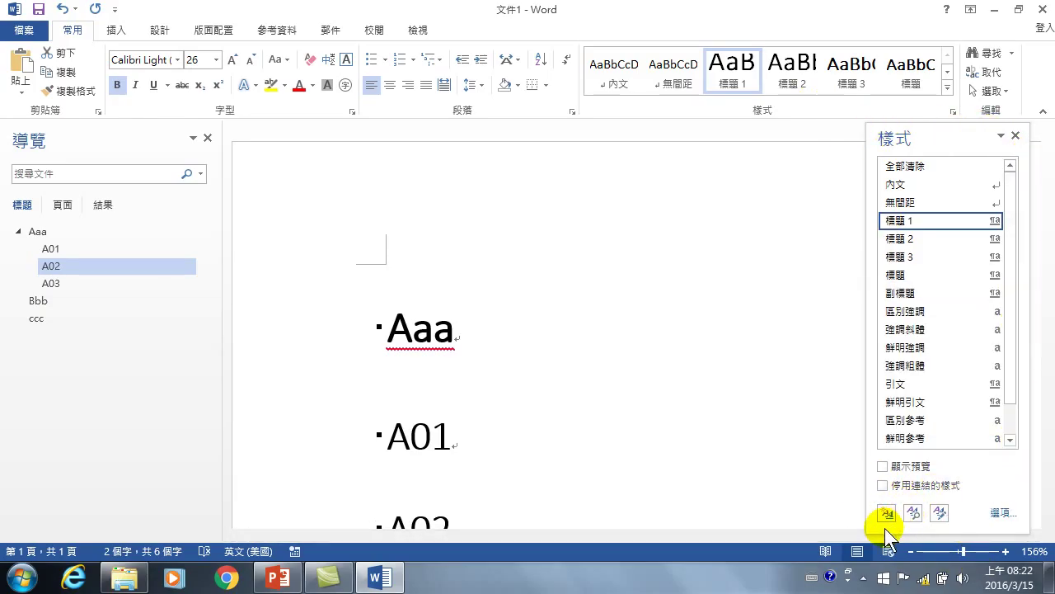
{"action": "left_click", "coordinate": [940, 511]}
{"action": "left_click", "coordinate": [944, 508]}
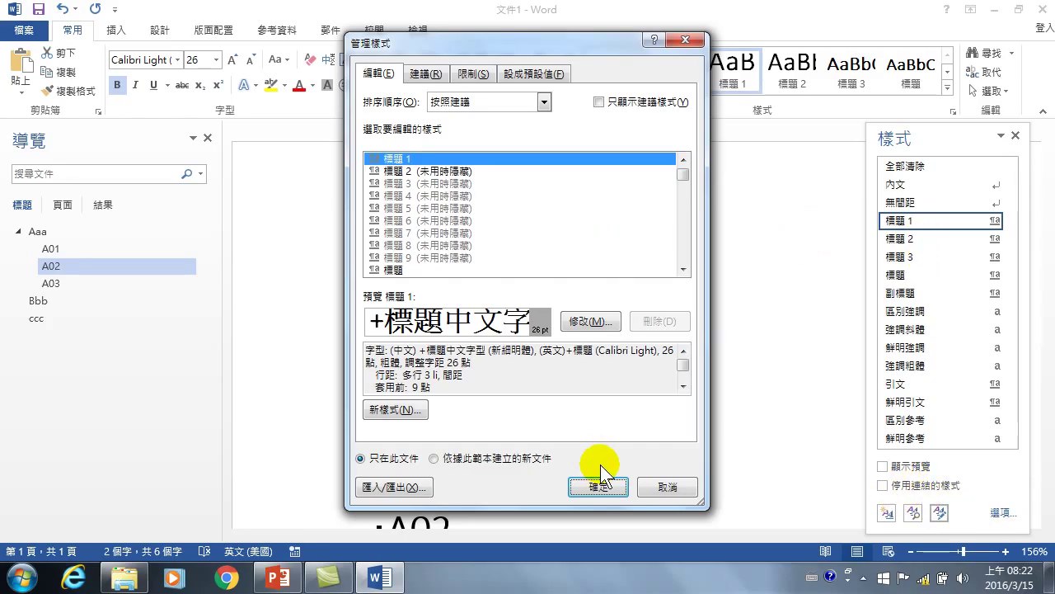
{"action": "left_click", "coordinate": [395, 486]}
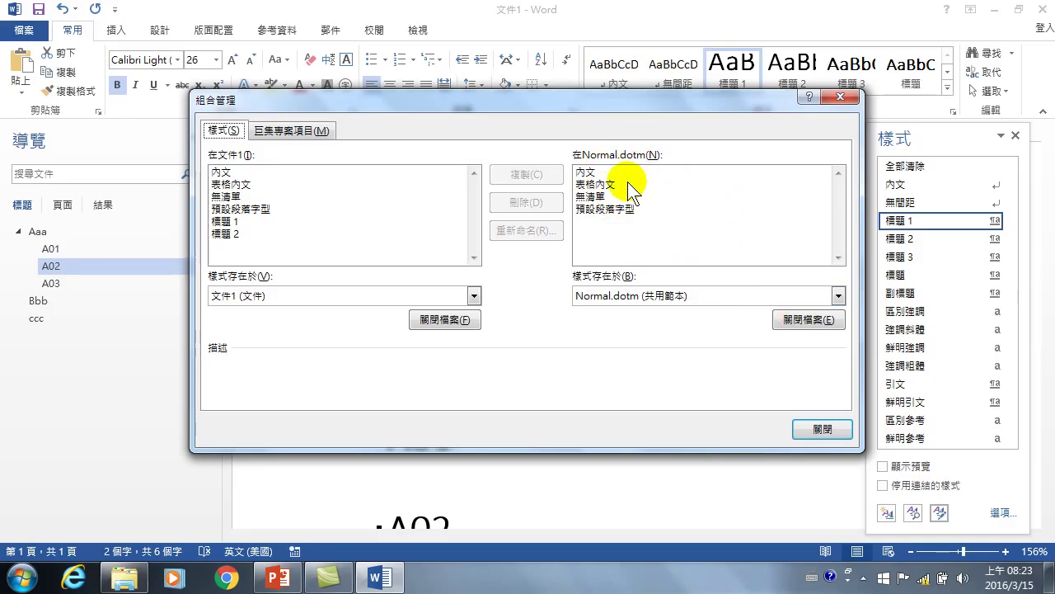
Close Normal.dotm in the organizer and browse for a source file in the folder 20160315-醫學資訊學-write report on DATA (D:)
{"action": "left_click", "coordinate": [804, 321]}
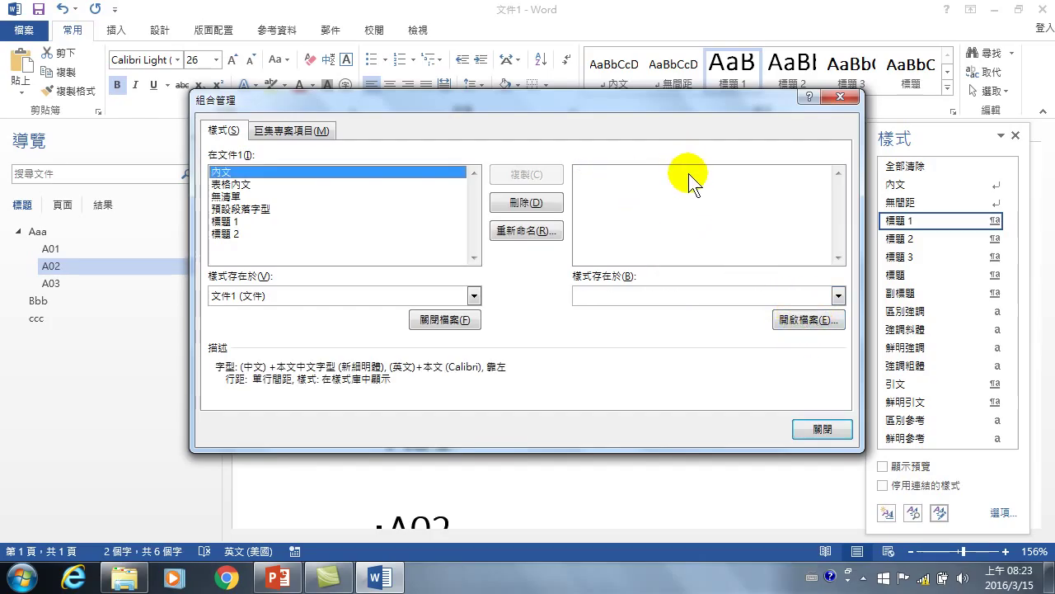
{"action": "left_click", "coordinate": [804, 321]}
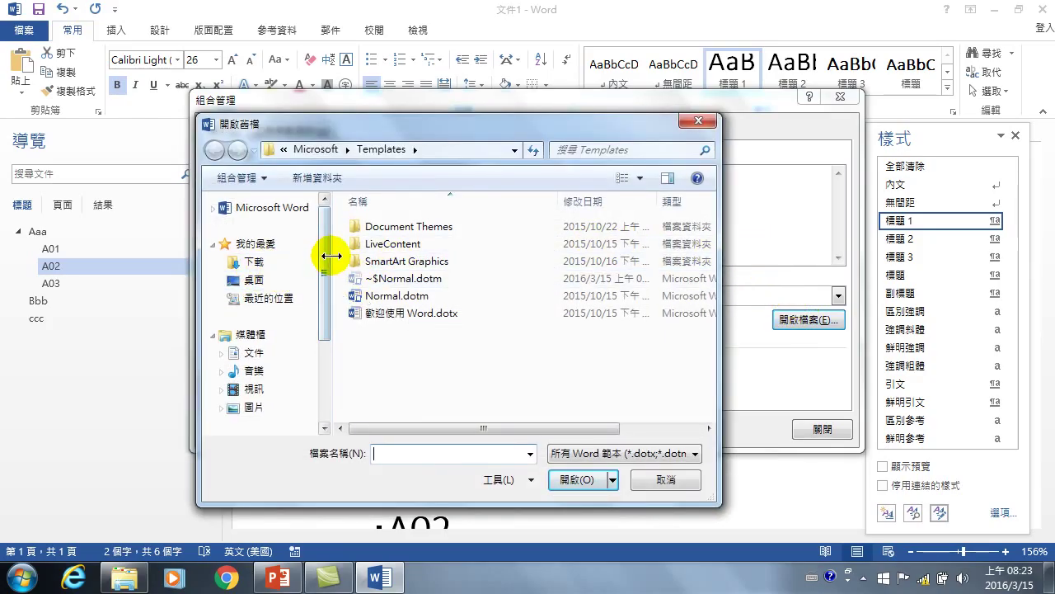
{"action": "left_click_drag", "start_coordinate": [321, 250], "coordinate": [327, 319]}
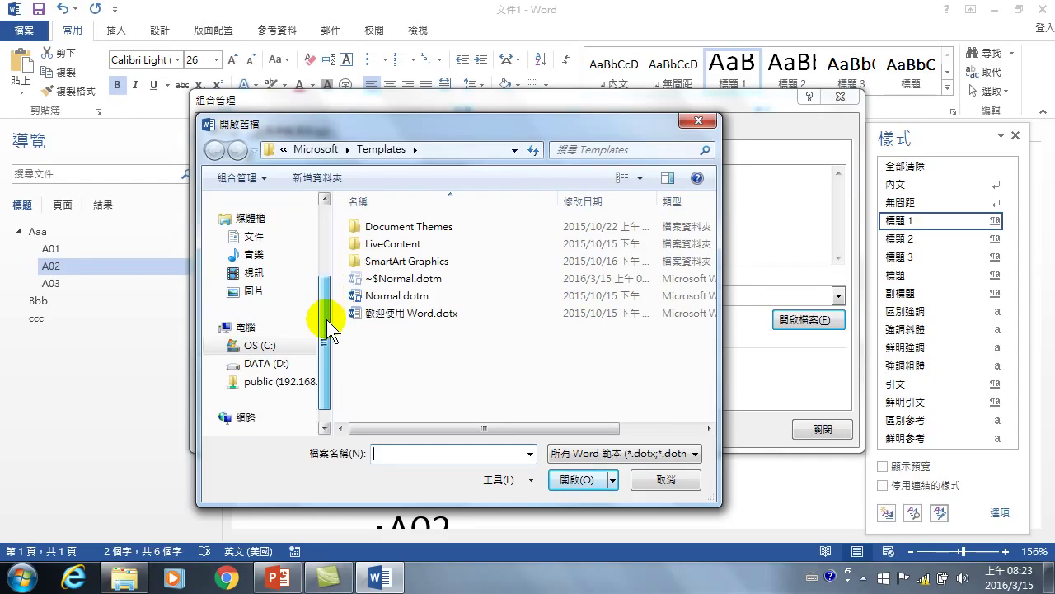
{"action": "left_click", "coordinate": [263, 363]}
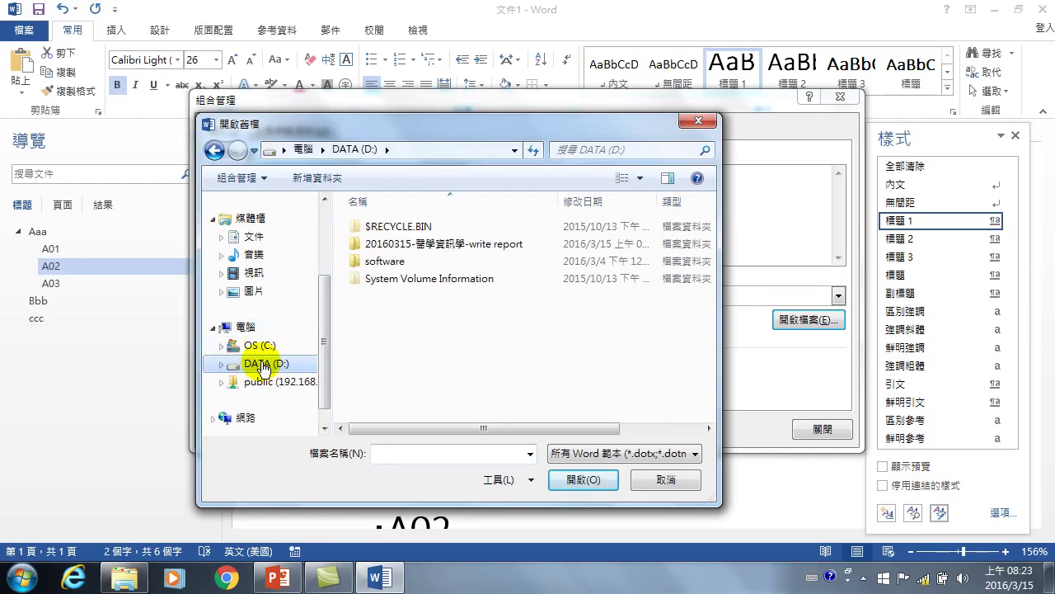
{"action": "double_click", "coordinate": [409, 246]}
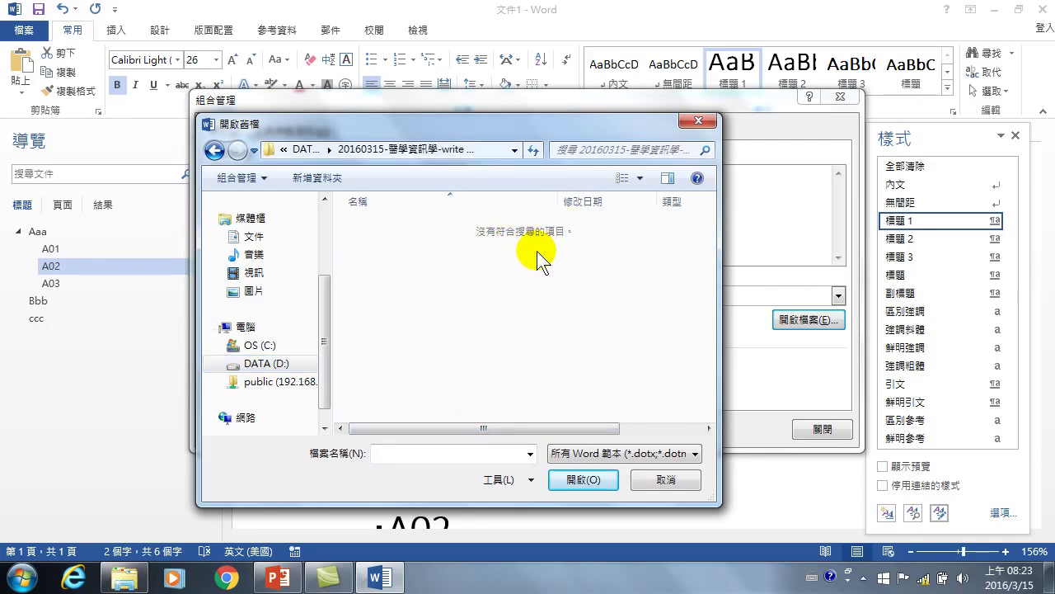
List all file types in the folder and open 醫療資訊學_0315-0.docx as the organizer's source file
{"action": "left_click", "coordinate": [397, 454]}
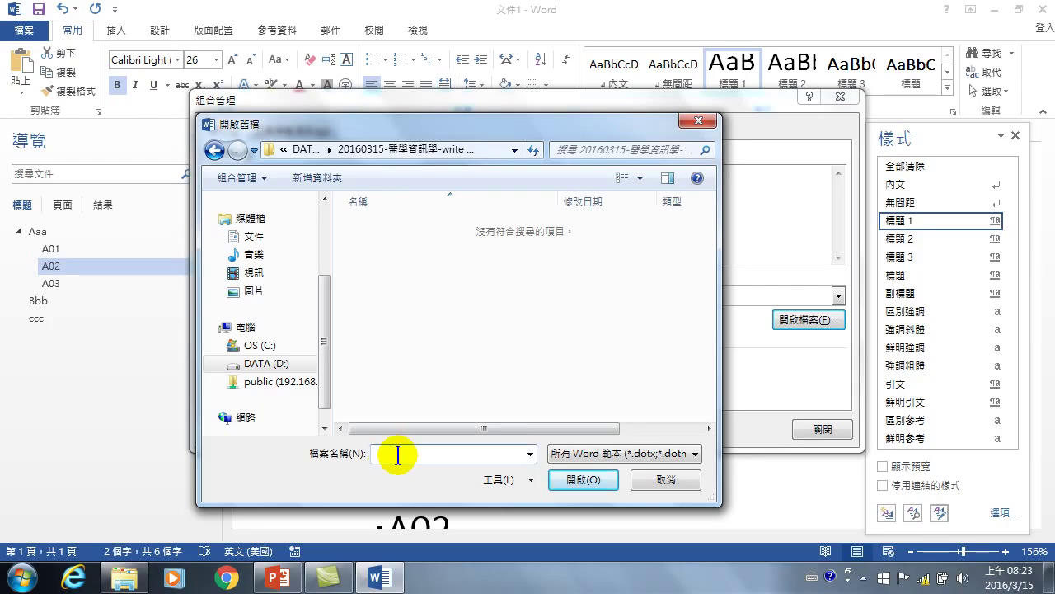
{"action": "left_click", "coordinate": [531, 454]}
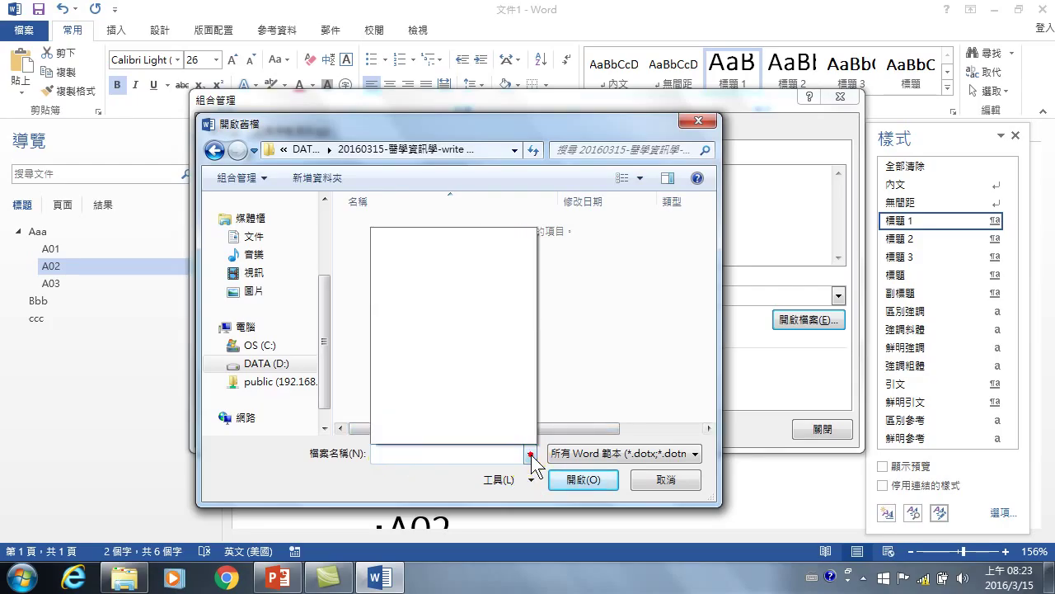
{"action": "left_click", "coordinate": [460, 454]}
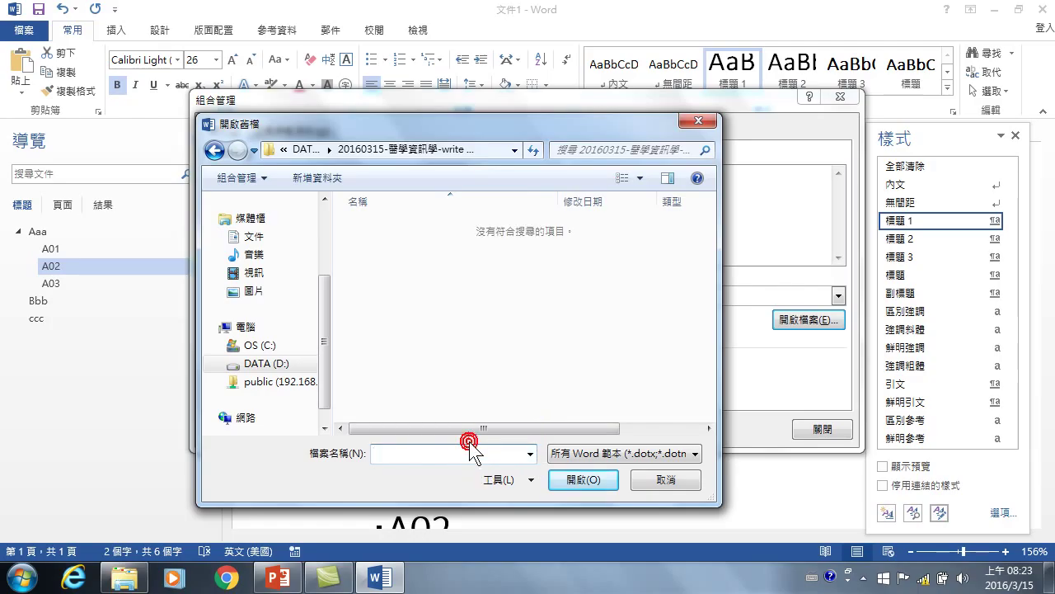
{"action": "left_click", "coordinate": [579, 454]}
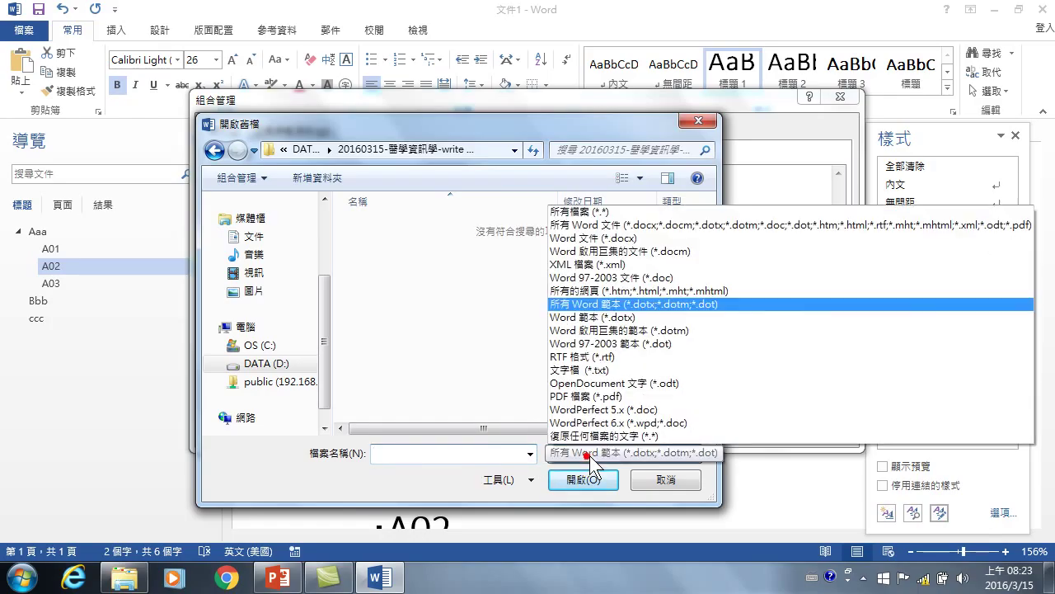
{"action": "left_click", "coordinate": [575, 212]}
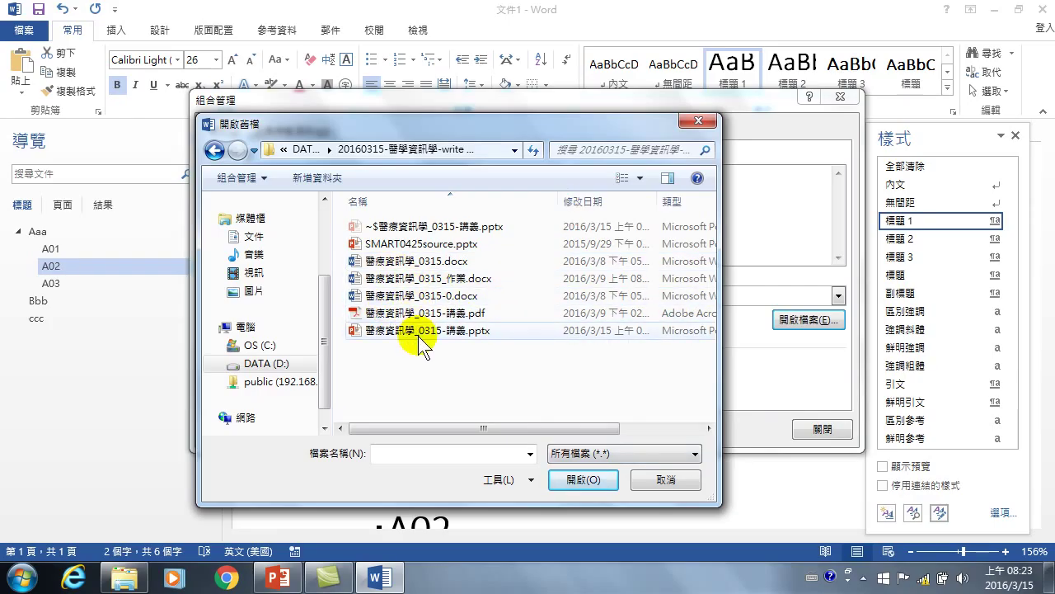
{"action": "left_click", "coordinate": [403, 294]}
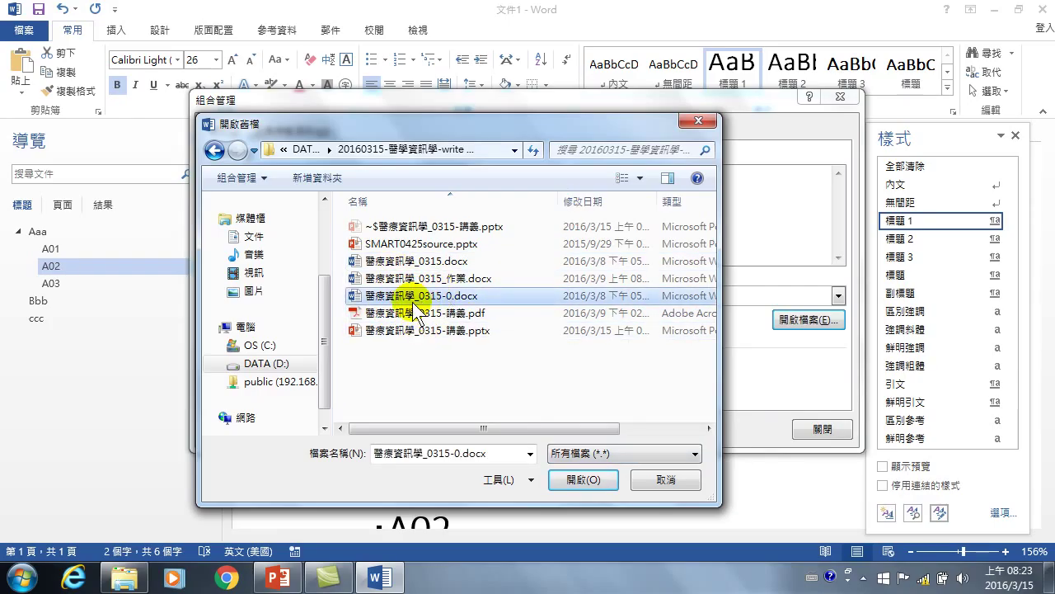
{"action": "left_click", "coordinate": [594, 478]}
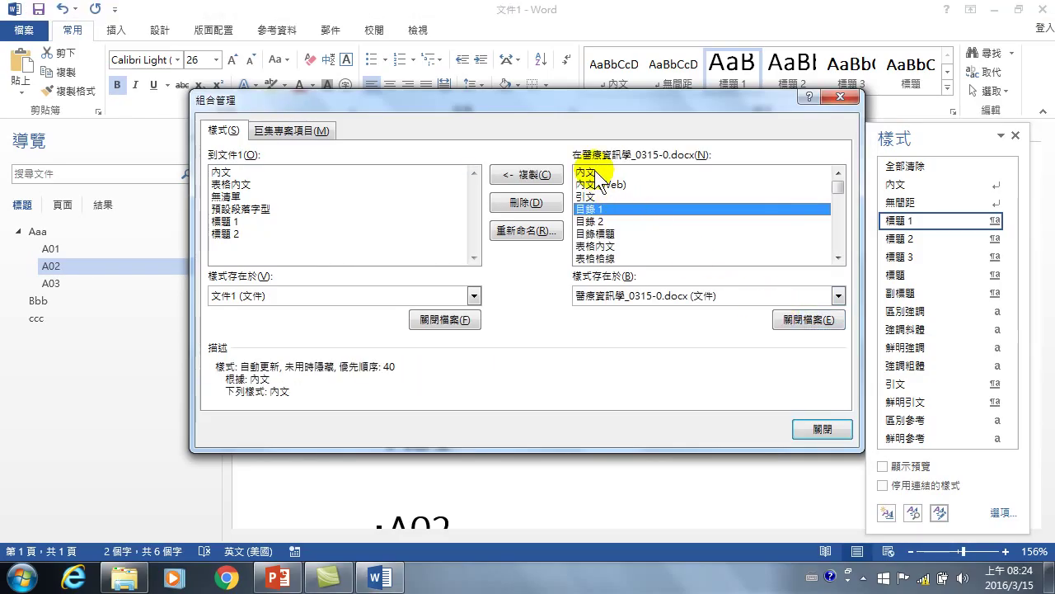
Copy all styles from 醫療資訊學_0315-0.docx into 文件1, overwriting every existing style, and close the organizer
{"action": "left_click", "coordinate": [594, 170]}
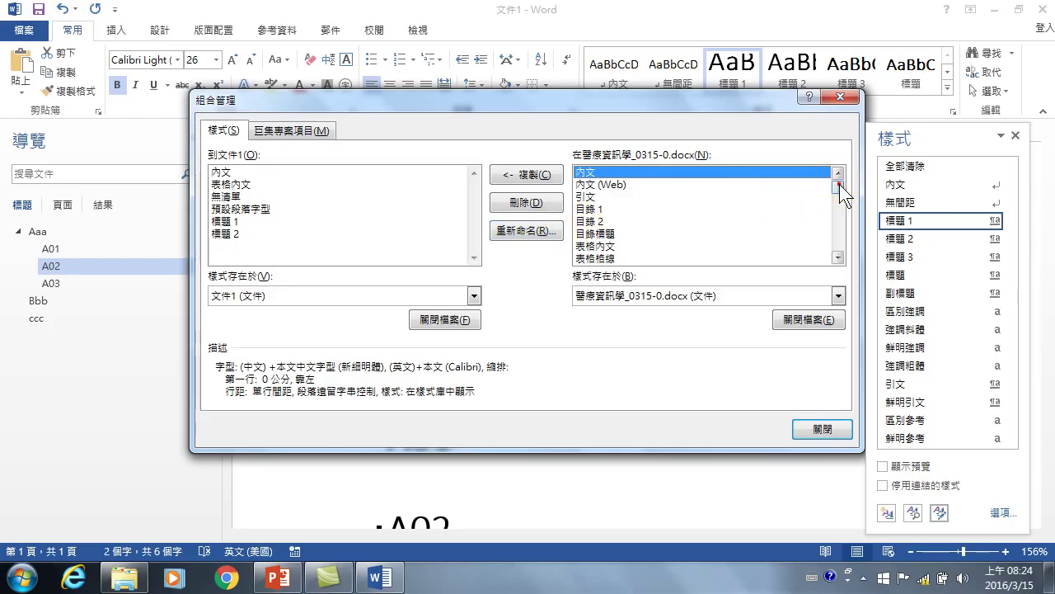
{"action": "left_click_drag", "start_coordinate": [839, 184], "coordinate": [846, 261]}
{"action": "left_click", "coordinate": [592, 258], "text": "shift"}
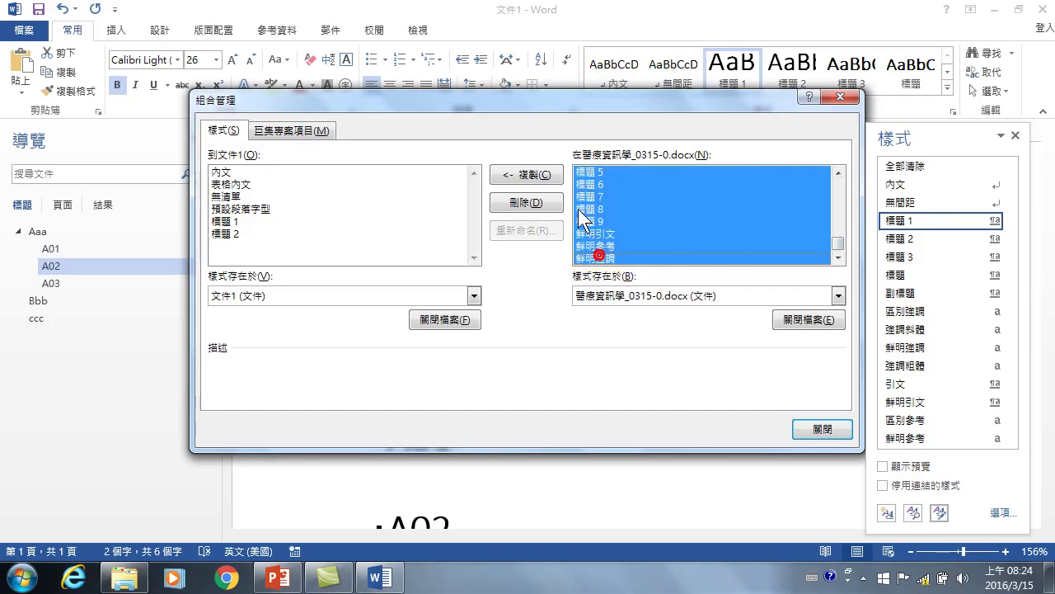
{"action": "left_click", "coordinate": [532, 176]}
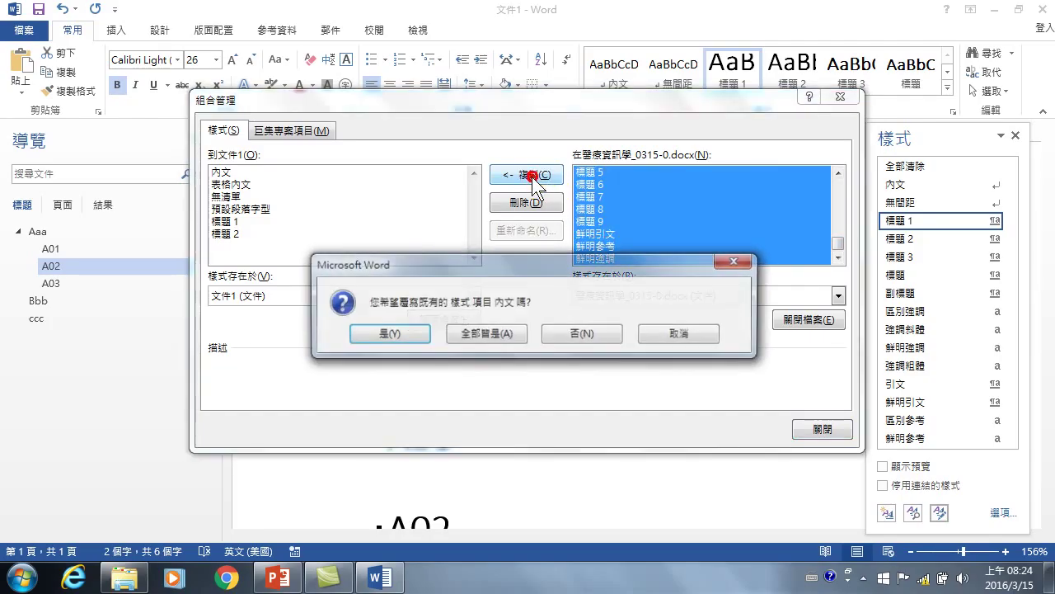
{"action": "left_click", "coordinate": [481, 334]}
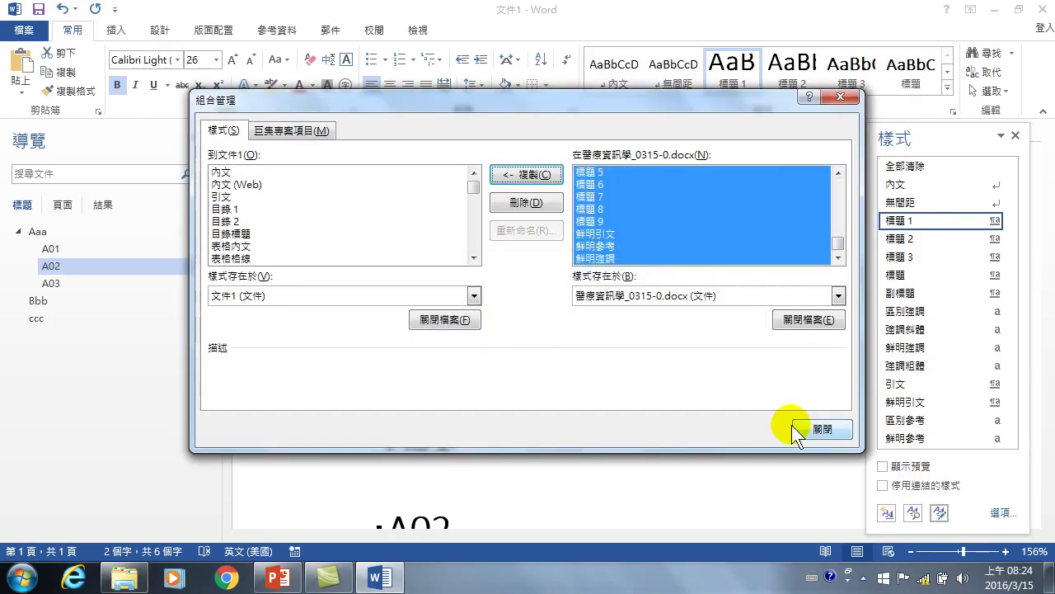
{"action": "left_click", "coordinate": [823, 430]}
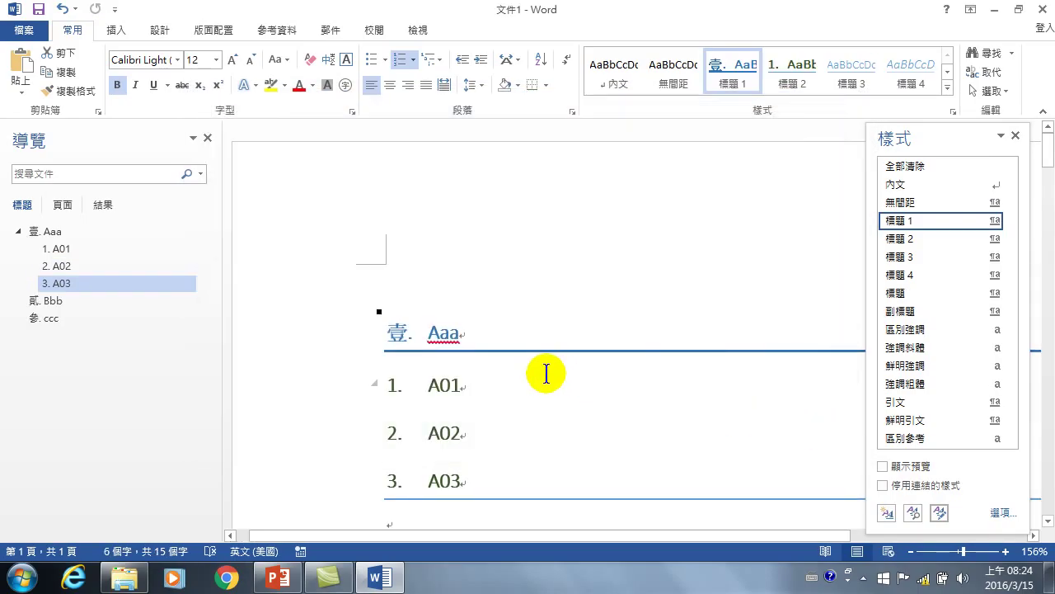
Examine how the Aaa, Bbb and ccc headings in 文件1 look with the imported styles
{"action": "left_click", "coordinate": [449, 211]}
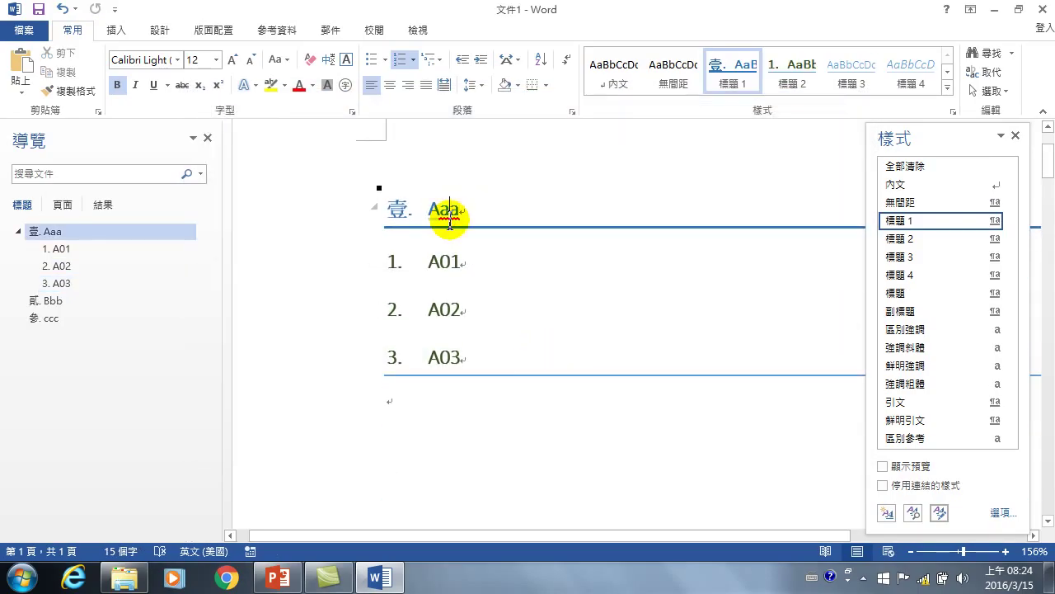
{"action": "scroll", "coordinate": [469, 419], "scroll_direction": "down", "scroll_amount": 15}
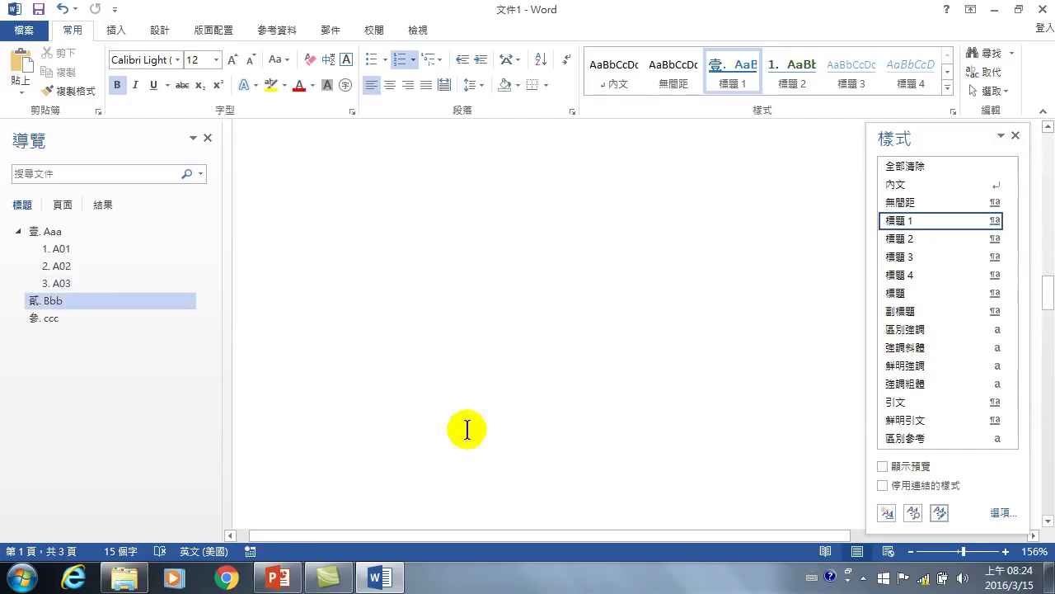
{"action": "scroll", "coordinate": [431, 343], "scroll_direction": "up", "scroll_amount": 1}
{"action": "scroll", "coordinate": [452, 401], "scroll_direction": "down", "scroll_amount": 5}
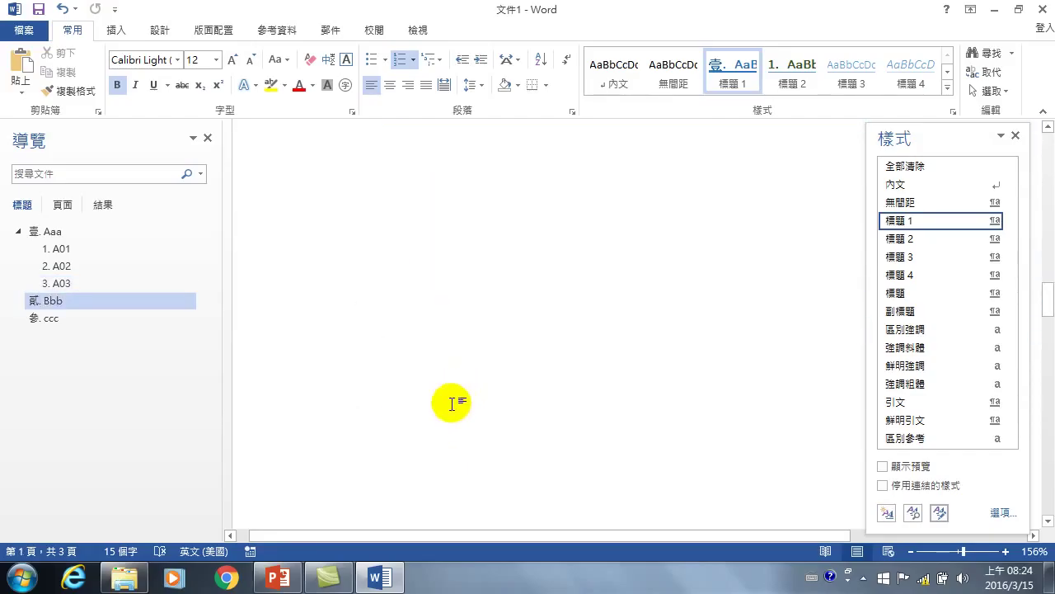
{"action": "scroll", "coordinate": [442, 439], "scroll_direction": "down", "scroll_amount": 5}
{"action": "left_click", "coordinate": [449, 356]}
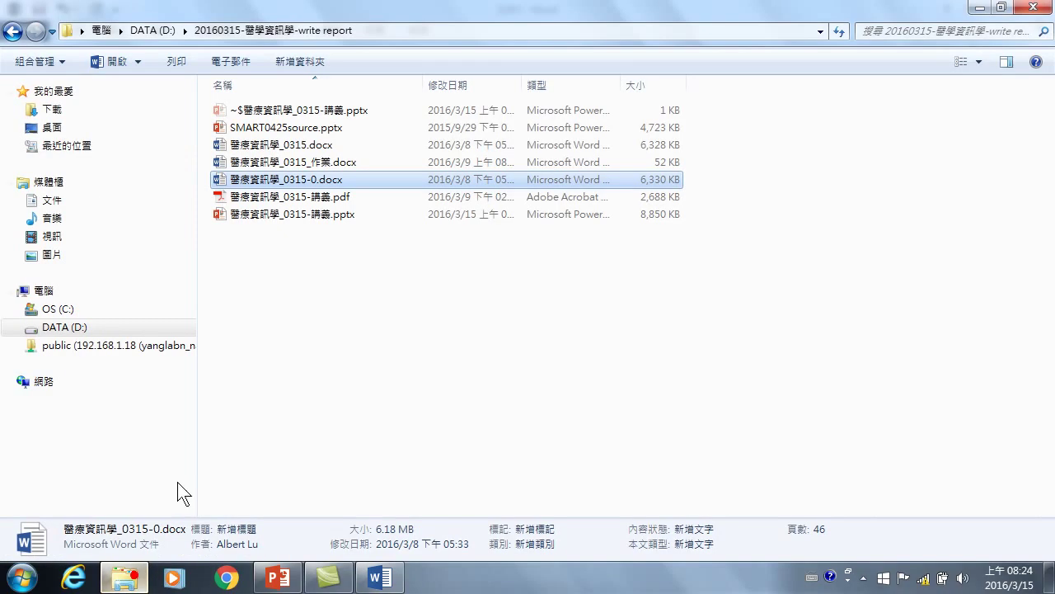
Open 醫療資訊學_0315-0.docx from its folder and examine the formatting of the 成功簡報關鍵篇 heading and its first subheading
{"action": "key", "text": "alt+Tab"}
{"action": "left_click", "coordinate": [278, 182]}
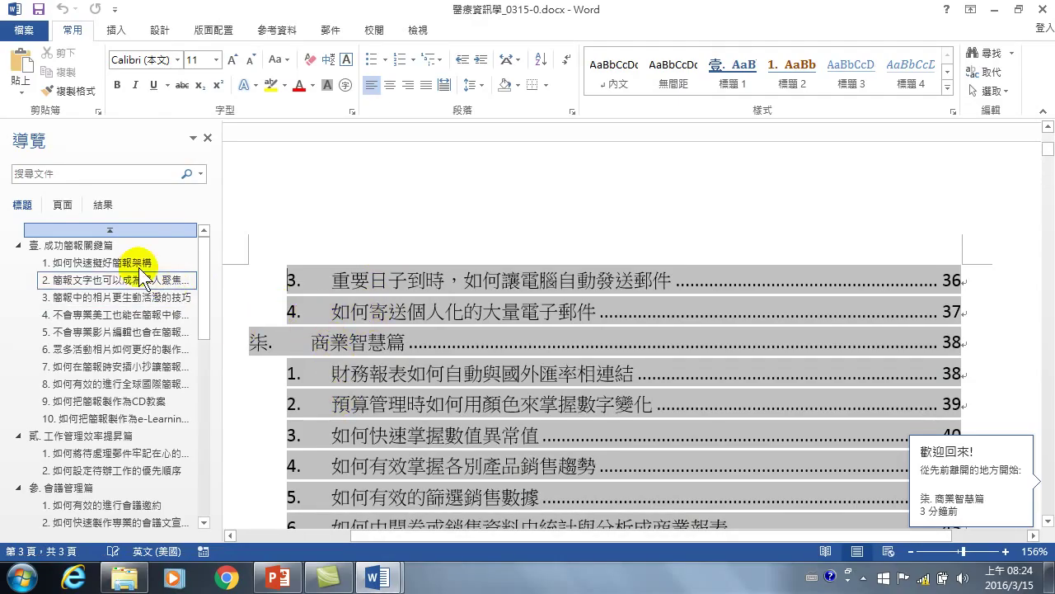
{"action": "left_click", "coordinate": [74, 245]}
{"action": "scroll", "coordinate": [392, 286], "scroll_direction": "up", "scroll_amount": 3}
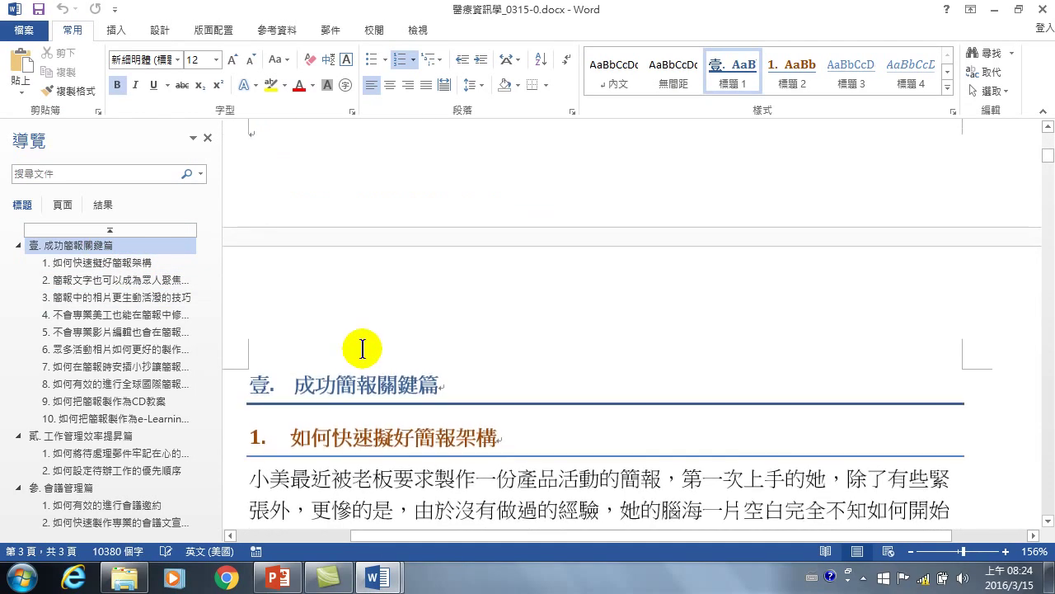
{"action": "scroll", "coordinate": [402, 421], "scroll_direction": "down", "scroll_amount": 3}
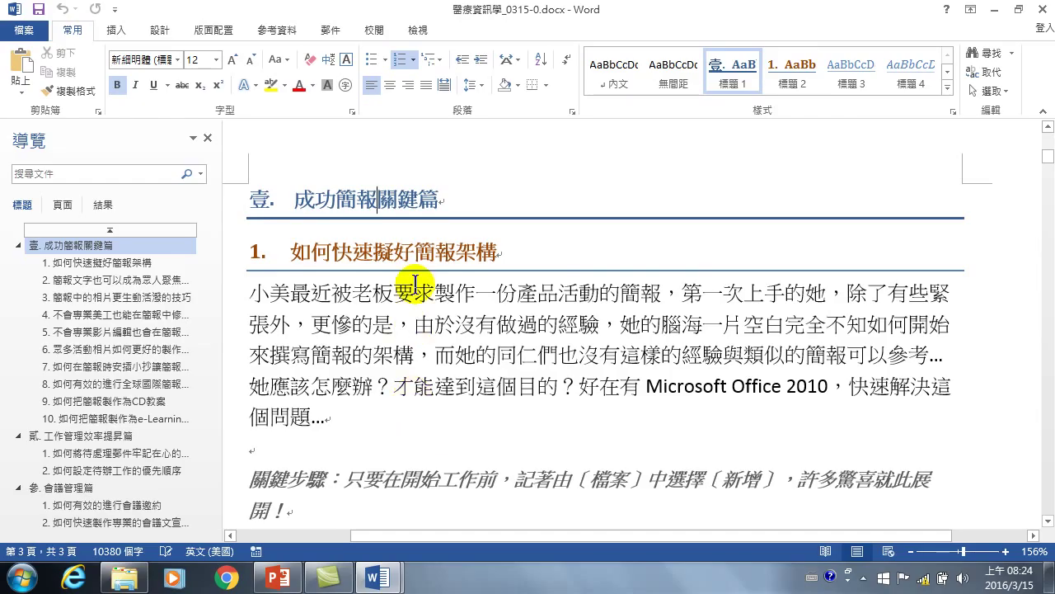
{"action": "left_click", "coordinate": [406, 252]}
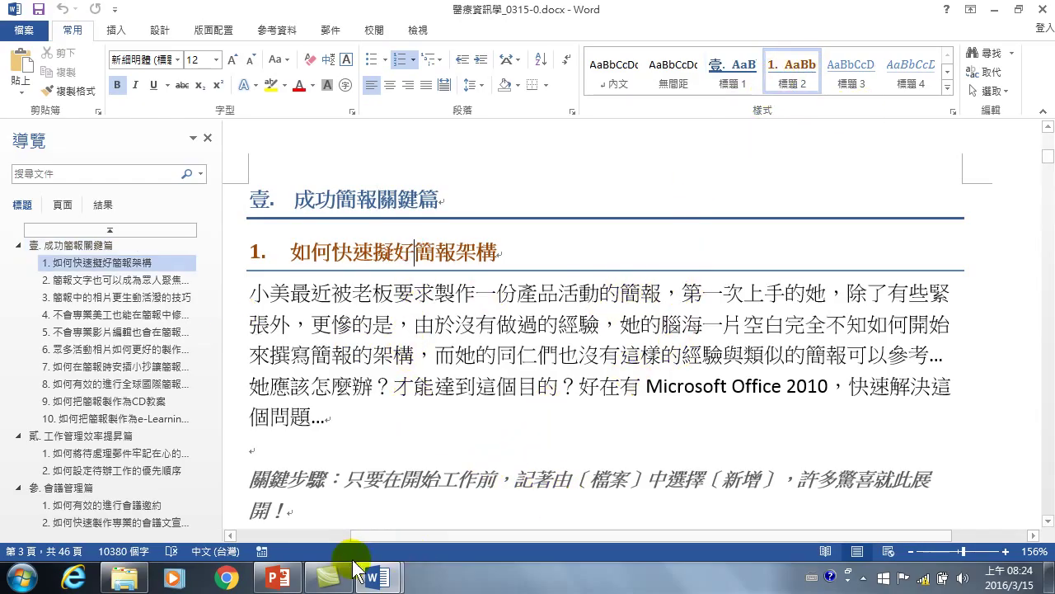
{"action": "left_click", "coordinate": [359, 195]}
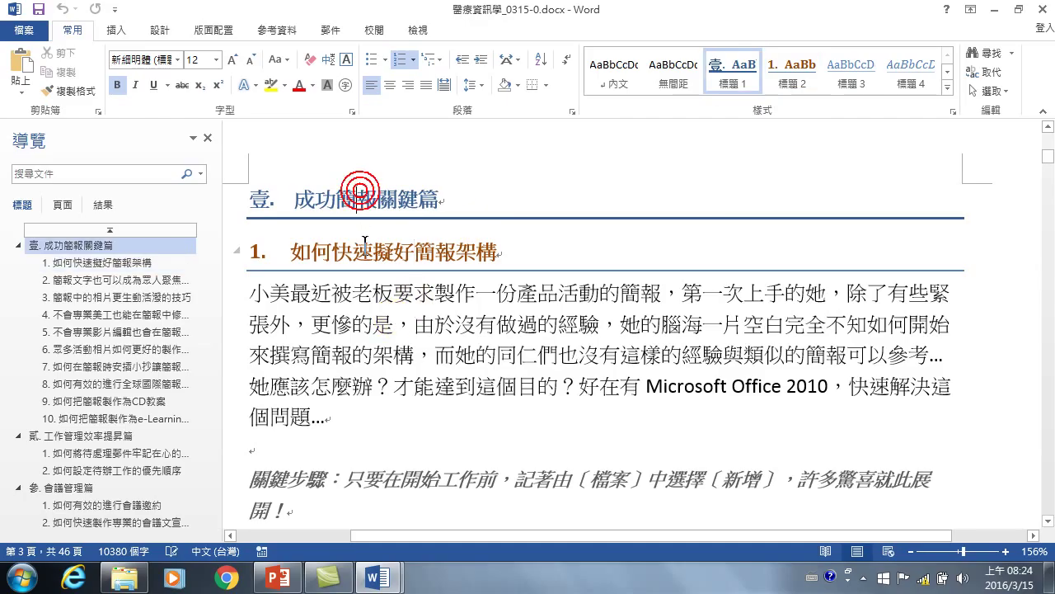
{"action": "scroll", "coordinate": [350, 450], "scroll_direction": "down", "scroll_amount": 3}
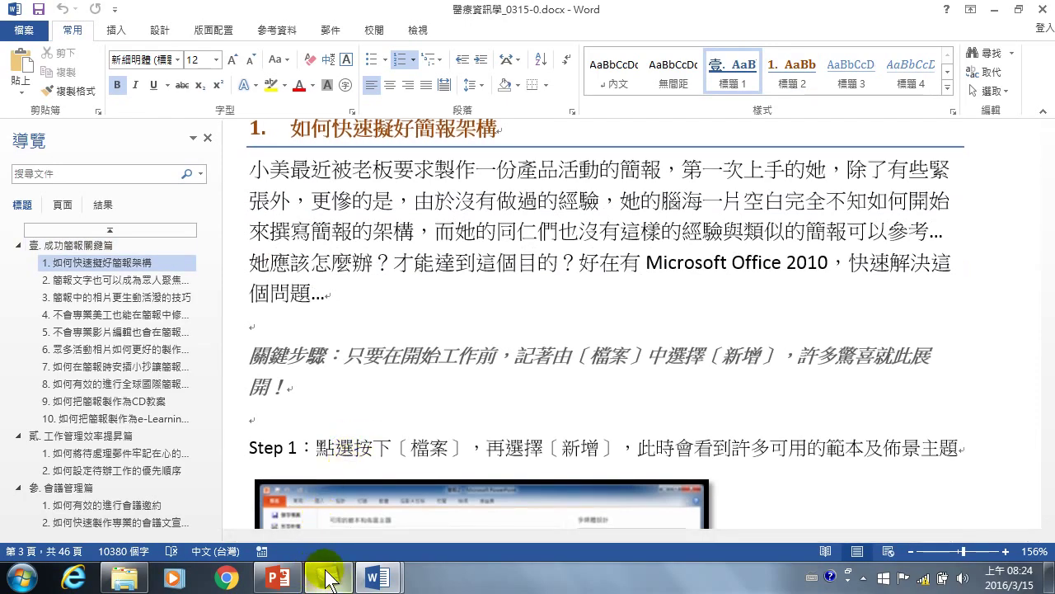
Switch back to 文件1 and add an empty paragraph below the ccc heading
{"action": "mouse_move", "coordinate": [375, 577]}
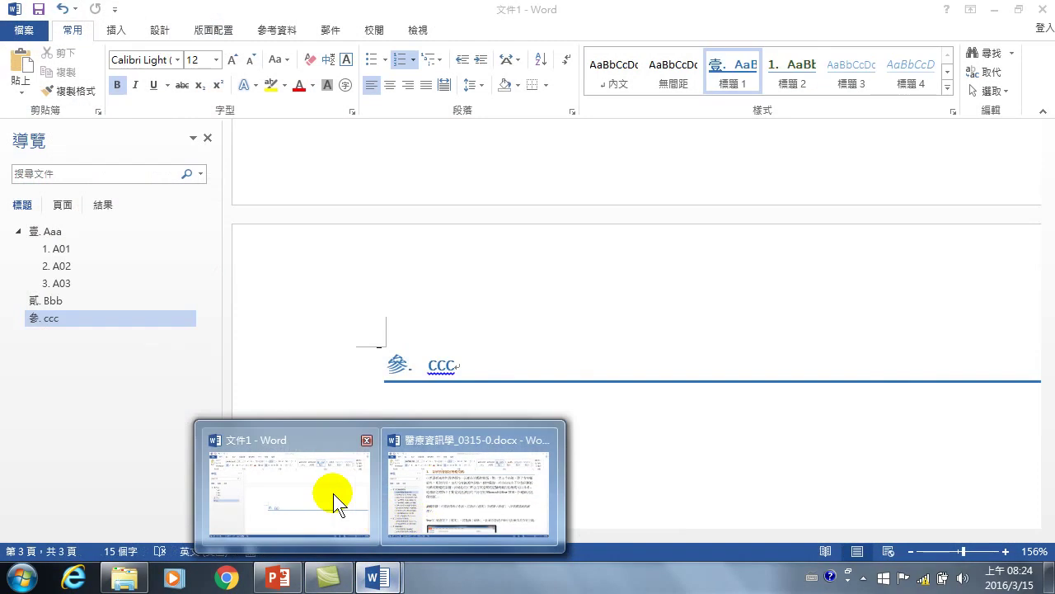
{"action": "left_click", "coordinate": [333, 493]}
{"action": "key", "text": "ctrl+alt+shift+s"}
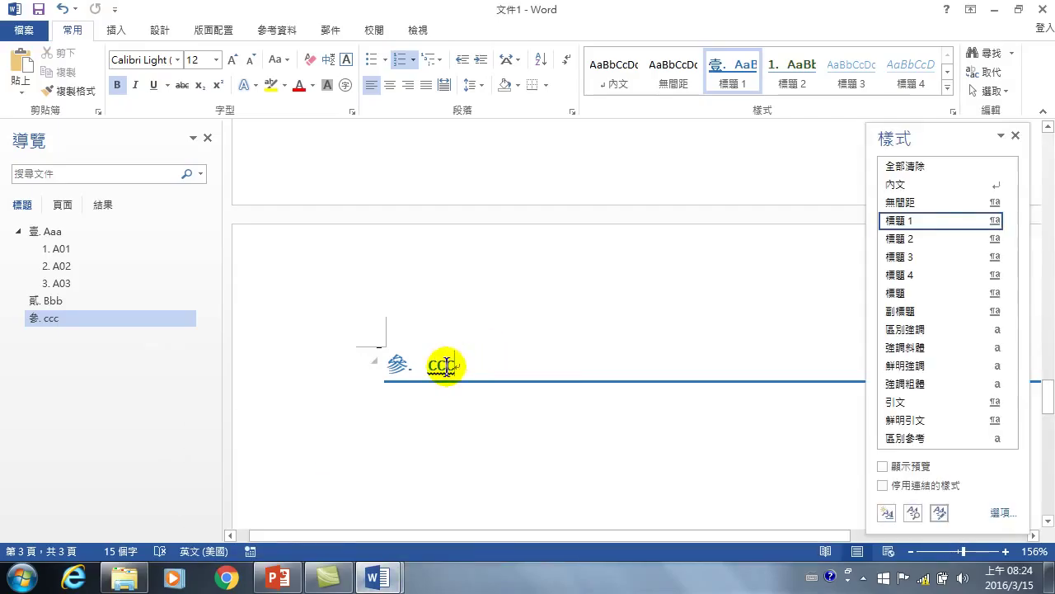
{"action": "scroll", "coordinate": [502, 358], "scroll_direction": "down", "scroll_amount": 3}
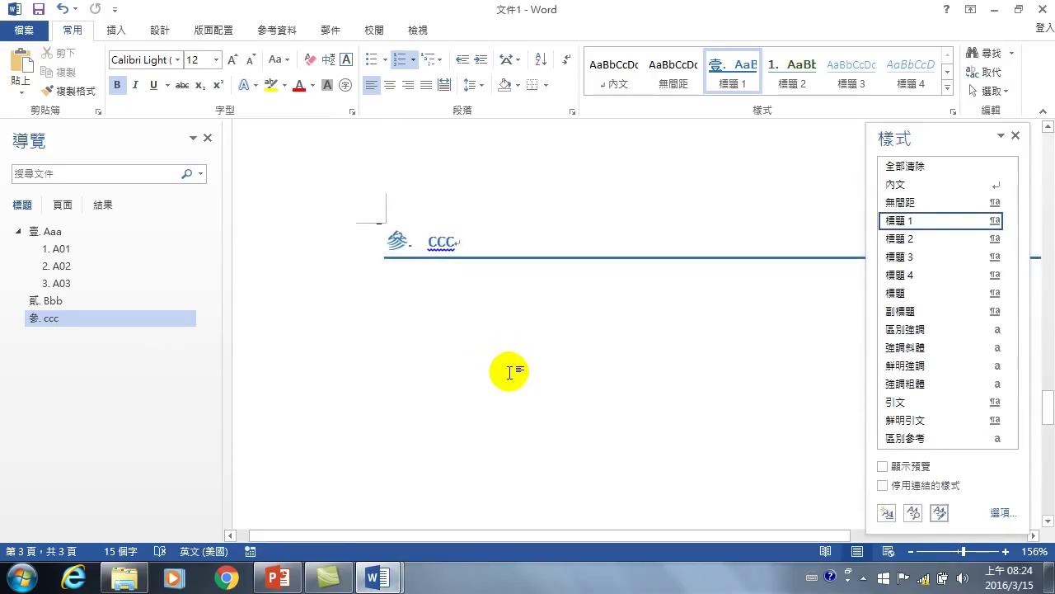
{"action": "key", "text": "Return"}
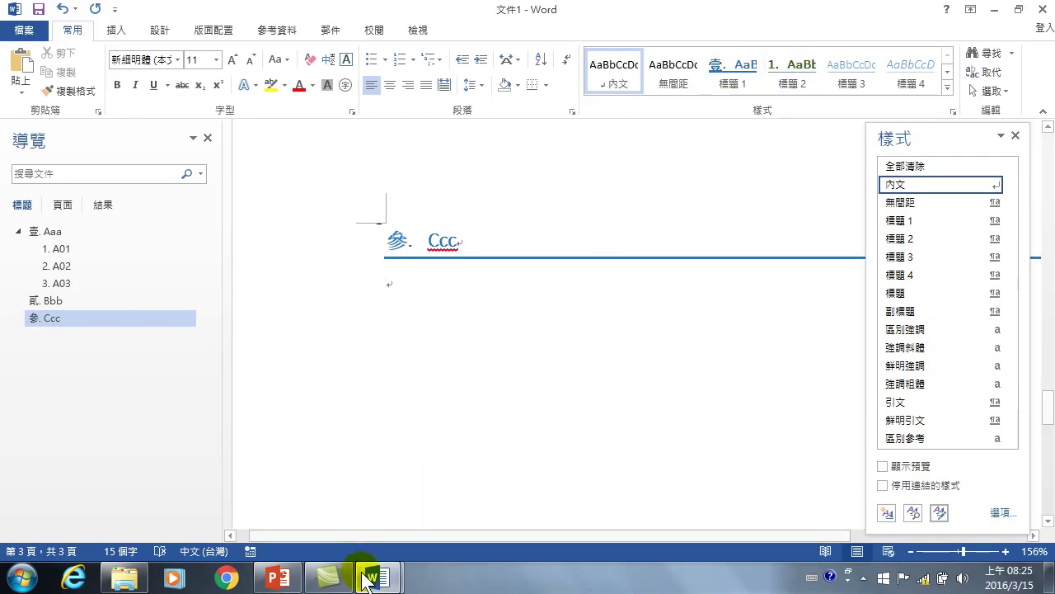
Check the style of the first body paragraph in 醫療資訊學_0315-0.docx and close that document
{"action": "mouse_move", "coordinate": [371, 575]}
{"action": "left_click", "coordinate": [396, 528]}
{"action": "left_click", "coordinate": [580, 201]}
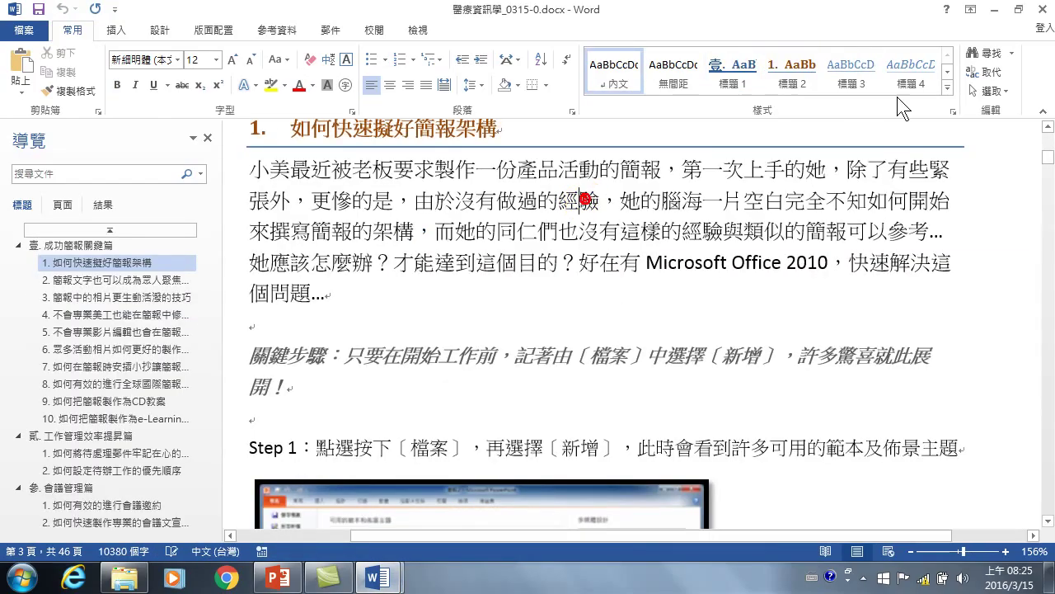
{"action": "left_click", "coordinate": [1042, 10]}
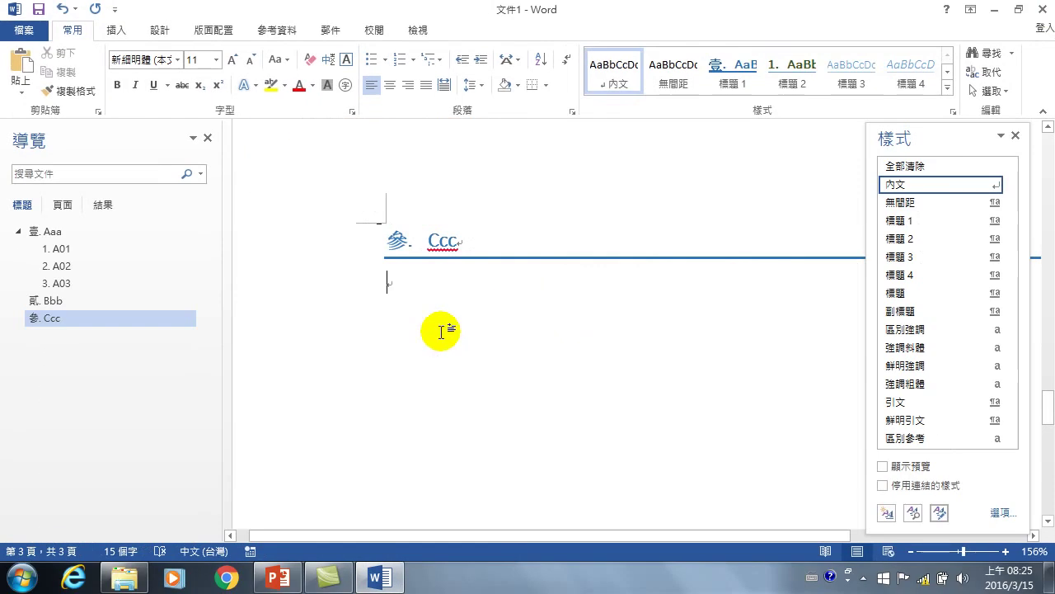
Enter the lines C01 and C02 below the Ccc heading and apply the 標題 2 style through the empty line after them
{"action": "scroll", "coordinate": [433, 310], "scroll_direction": "up", "scroll_amount": 3}
{"action": "scroll", "coordinate": [446, 306], "scroll_direction": "down", "scroll_amount": 2}
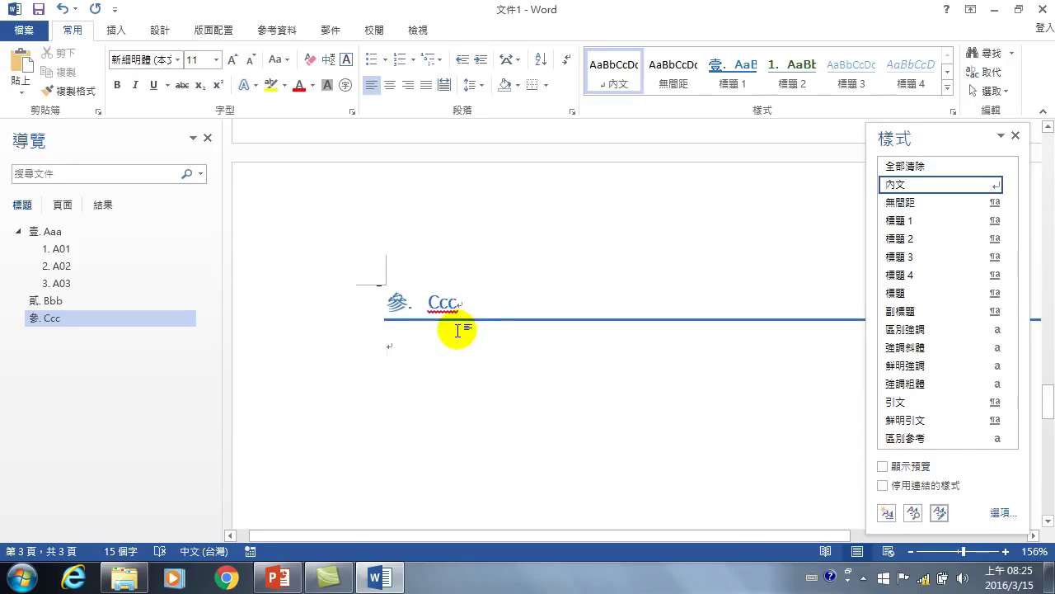
{"action": "type", "text": "C01"}
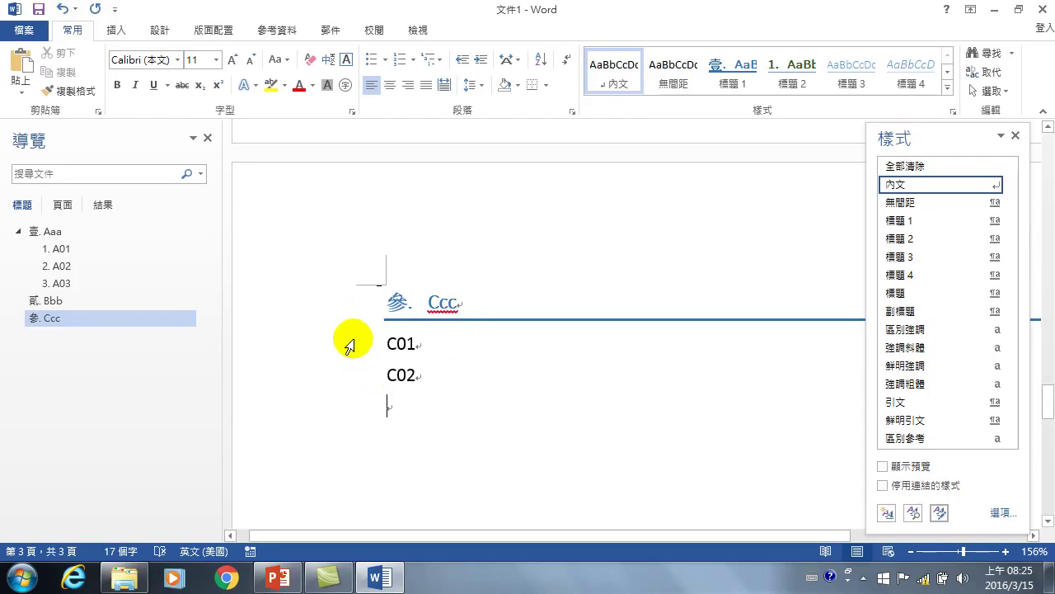
{"action": "left_click_drag", "start_coordinate": [348, 342], "coordinate": [343, 396]}
{"action": "left_click", "coordinate": [788, 71]}
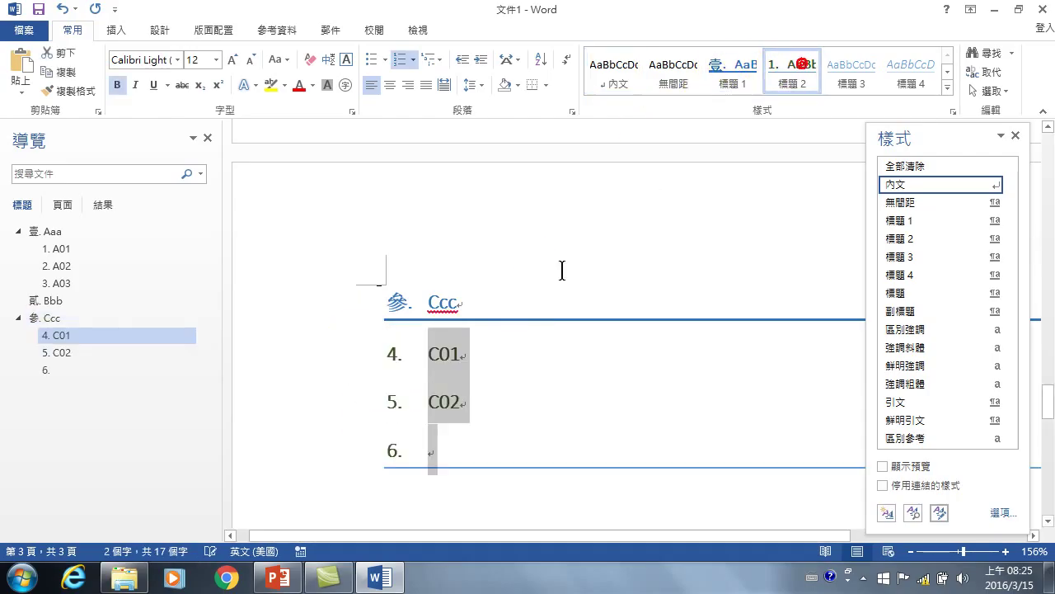
{"action": "left_click", "coordinate": [487, 363]}
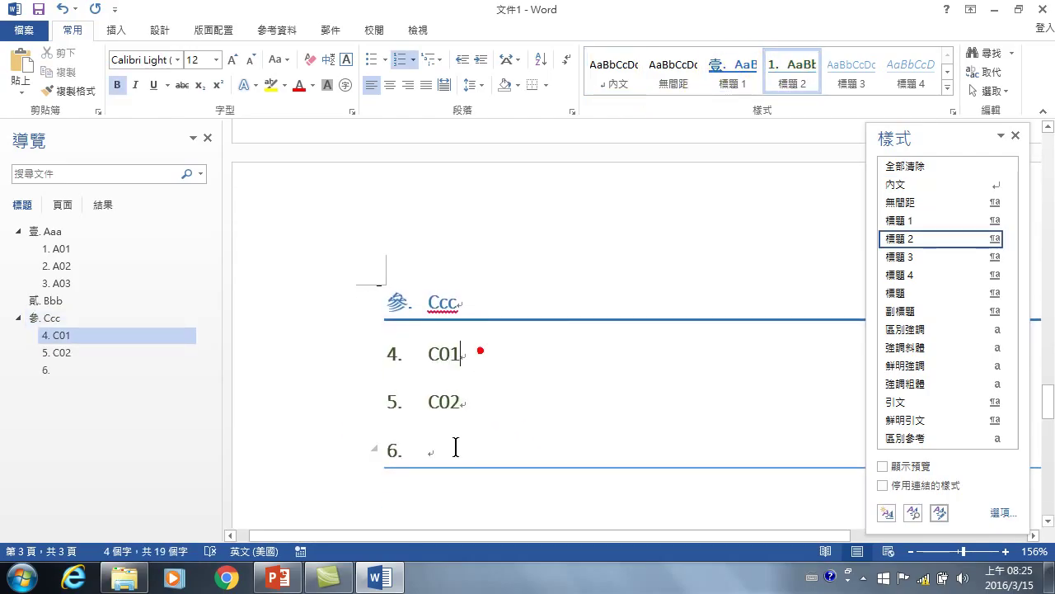
Open 醫療資訊學_0315.docx from the folder 20160315-醫學資訊學-write report
{"action": "left_click", "coordinate": [379, 577]}
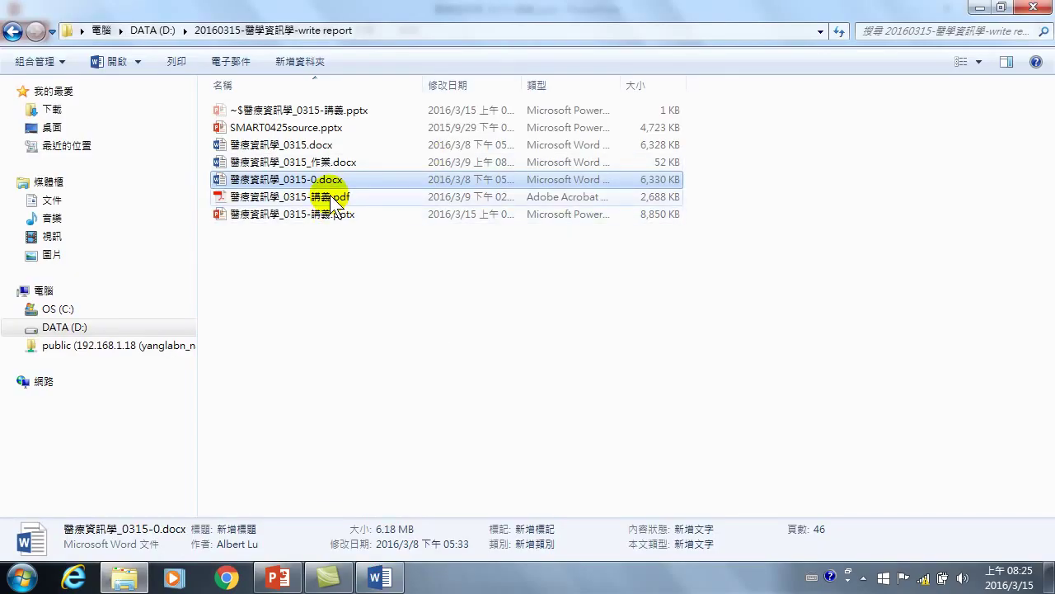
{"action": "left_click", "coordinate": [304, 162]}
{"action": "left_click", "coordinate": [307, 145]}
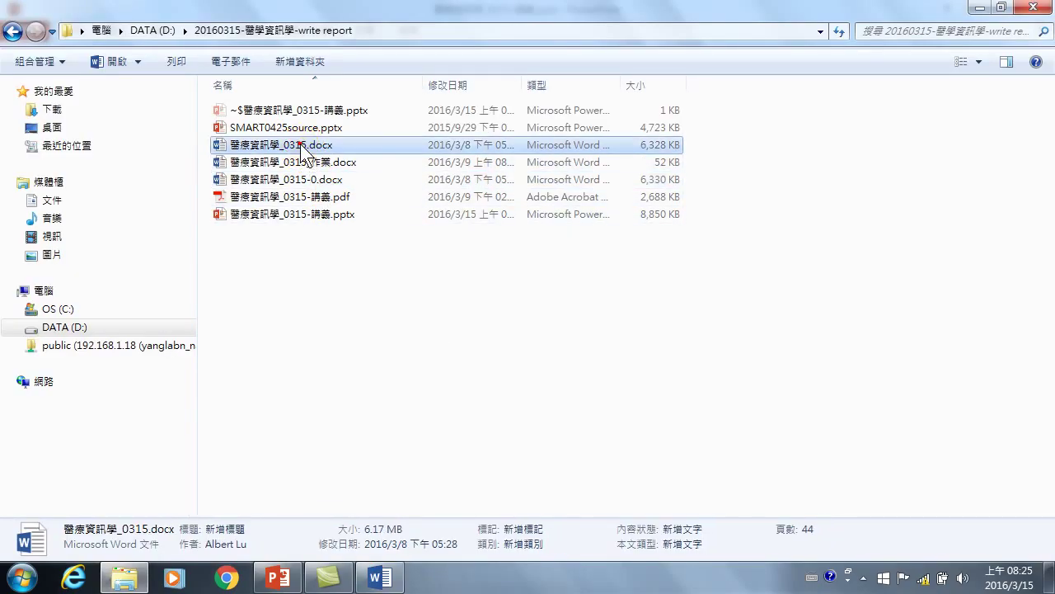
{"action": "double_click", "coordinate": [305, 147]}
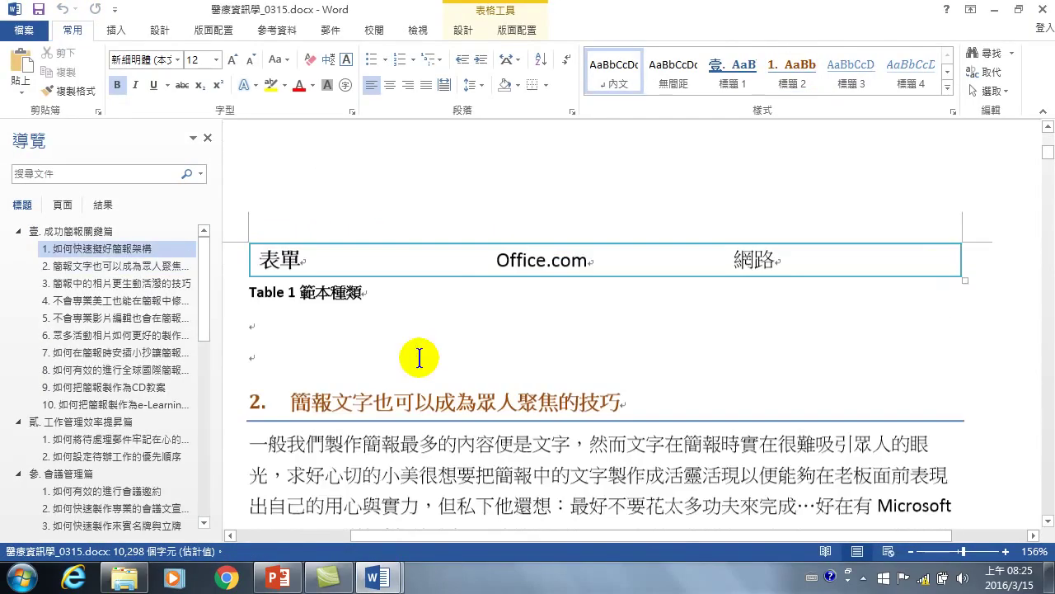
Switch to 文件1 and open the style organizer for importing and exporting styles
{"action": "key", "text": "alt+Tab"}
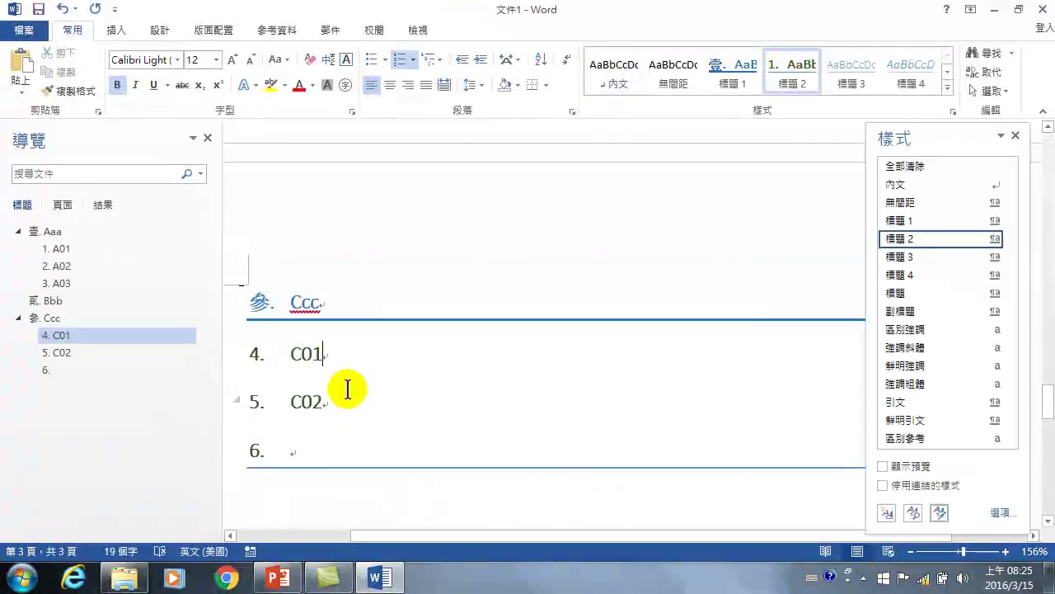
{"action": "scroll", "coordinate": [340, 396], "scroll_direction": "up", "scroll_amount": 5}
{"action": "left_click", "coordinate": [377, 435]}
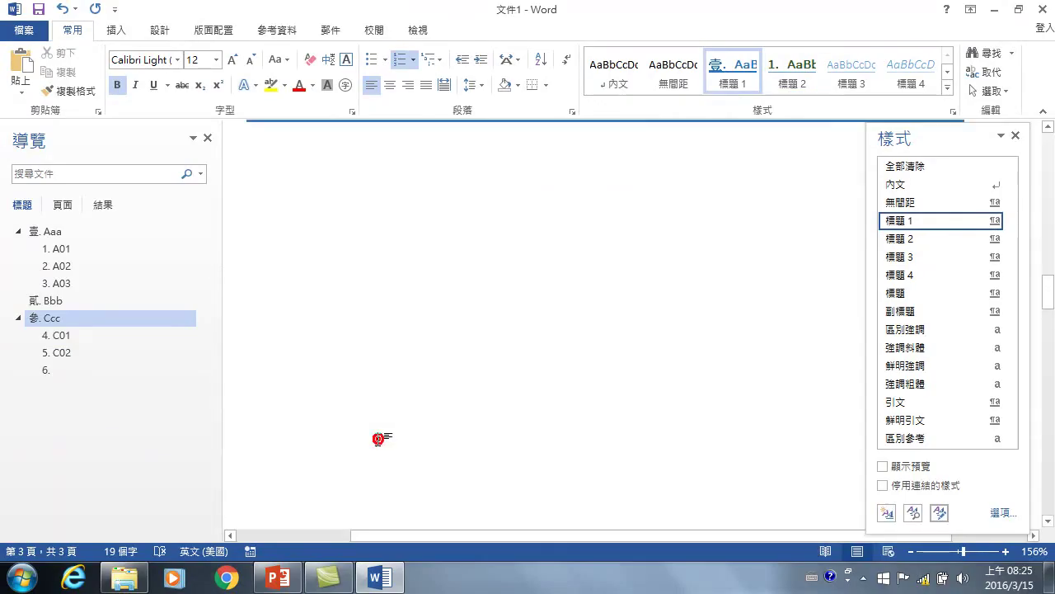
{"action": "left_click", "coordinate": [937, 513]}
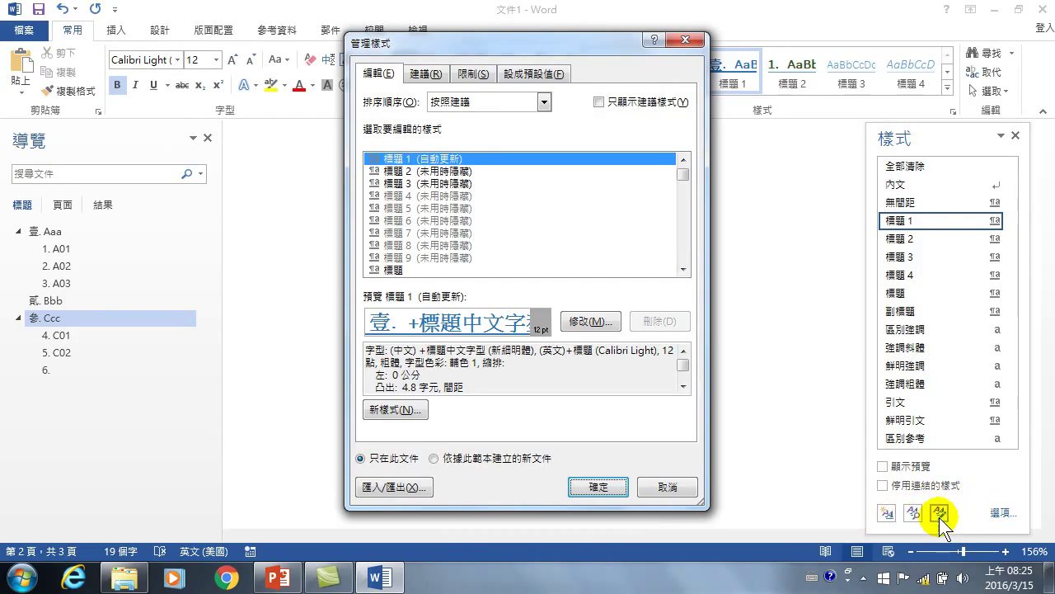
{"action": "left_click", "coordinate": [394, 486]}
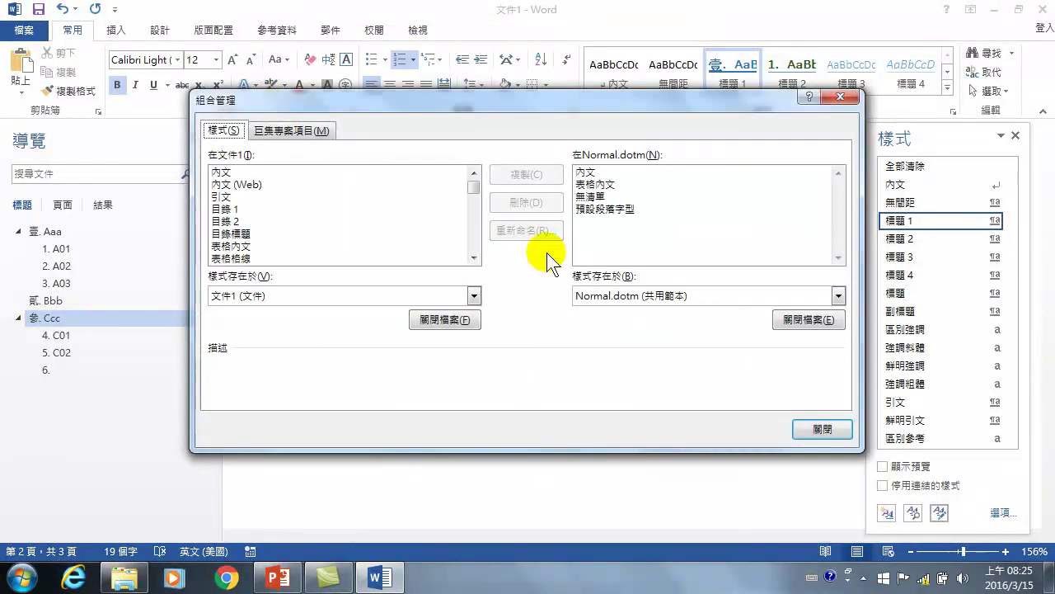
Replace Normal.dotm in the organizer with 醫療資訊學_0315.docx from D:\20160315-醫學資訊學-write report, listing files of all types
{"action": "left_click", "coordinate": [809, 320]}
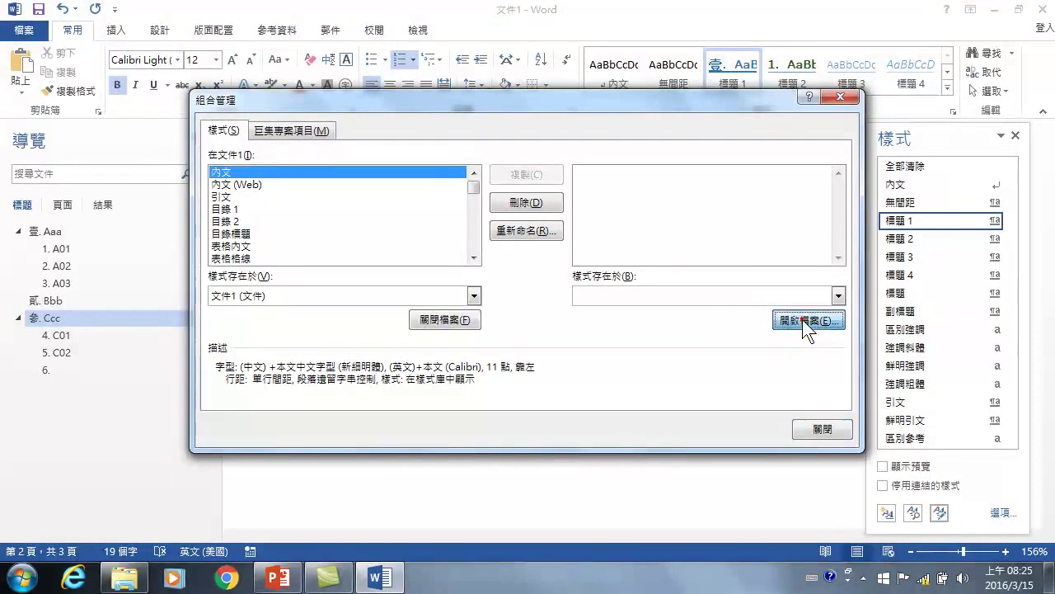
{"action": "left_click", "coordinate": [802, 321]}
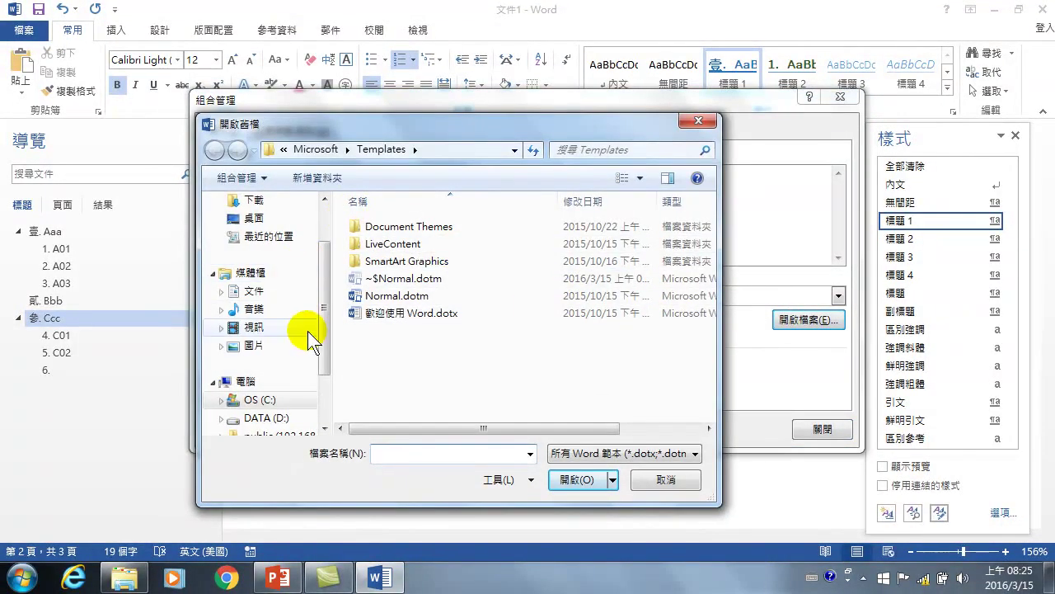
{"action": "left_click", "coordinate": [286, 418]}
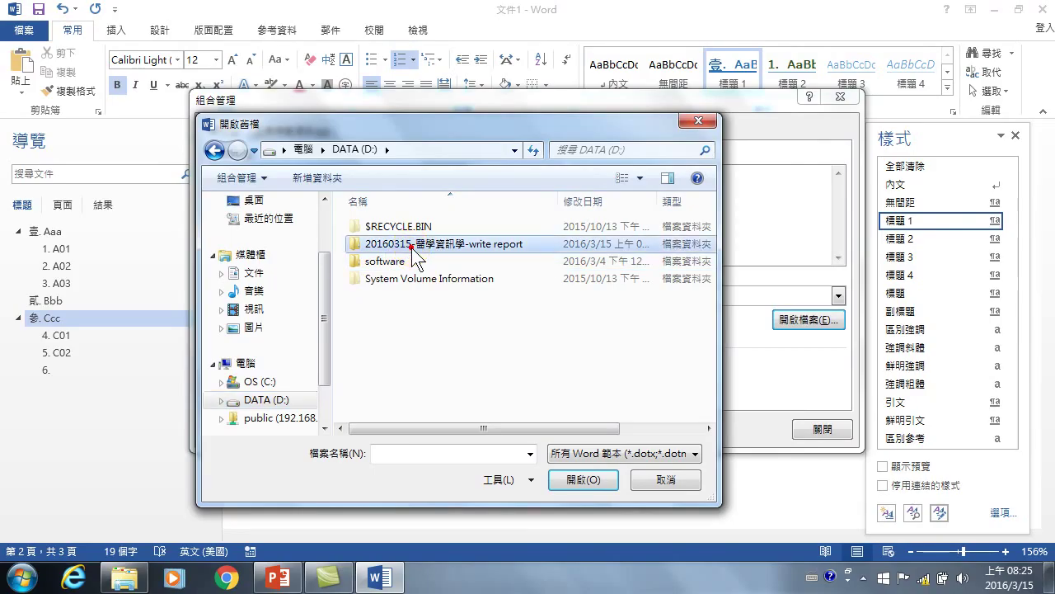
{"action": "double_click", "coordinate": [410, 246]}
{"action": "left_click", "coordinate": [632, 452]}
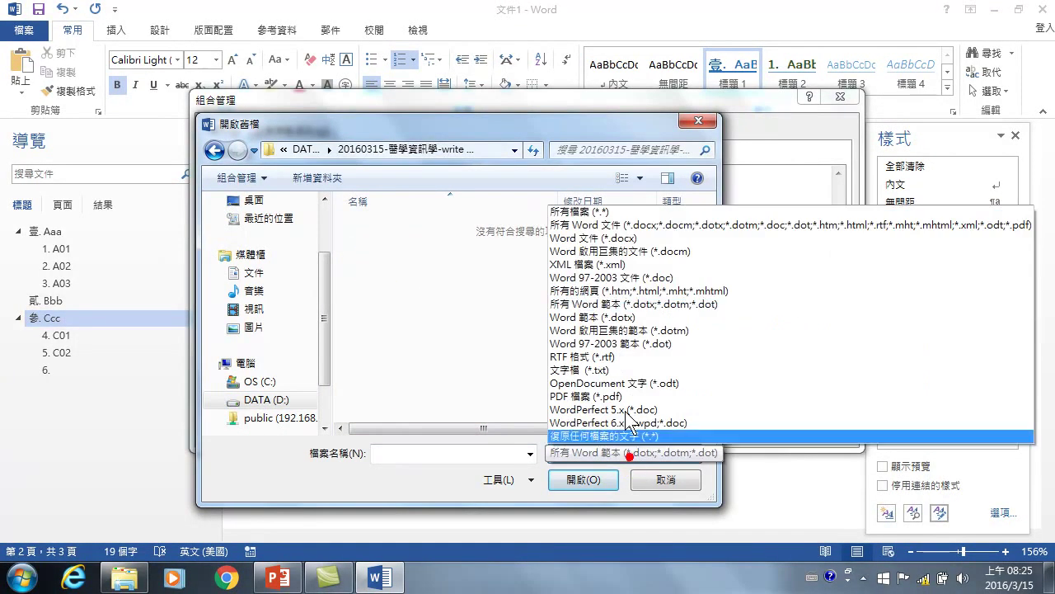
{"action": "left_click", "coordinate": [629, 213]}
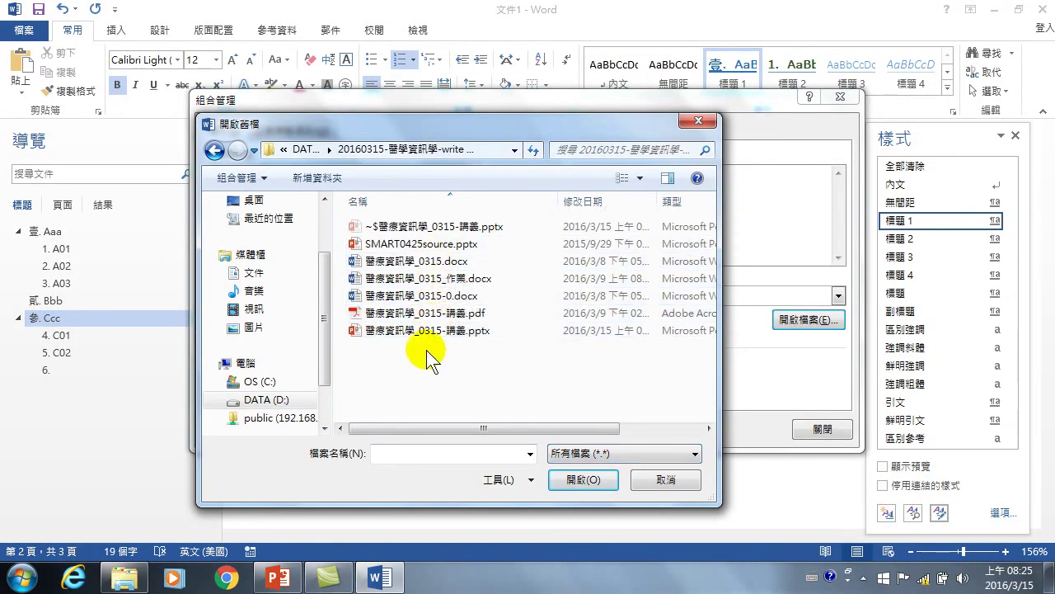
{"action": "left_click", "coordinate": [400, 261]}
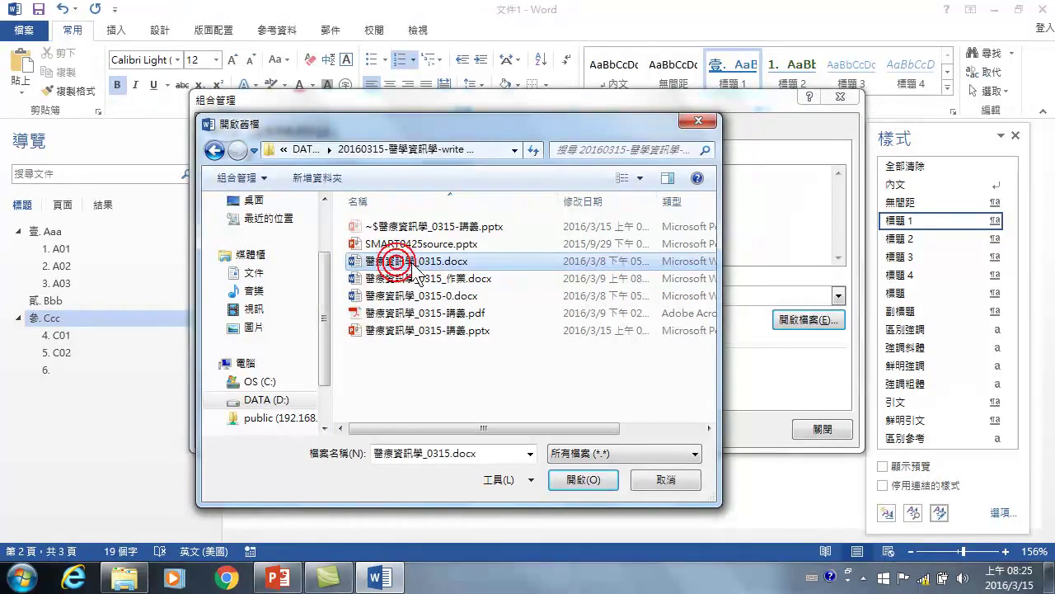
{"action": "left_click", "coordinate": [583, 479]}
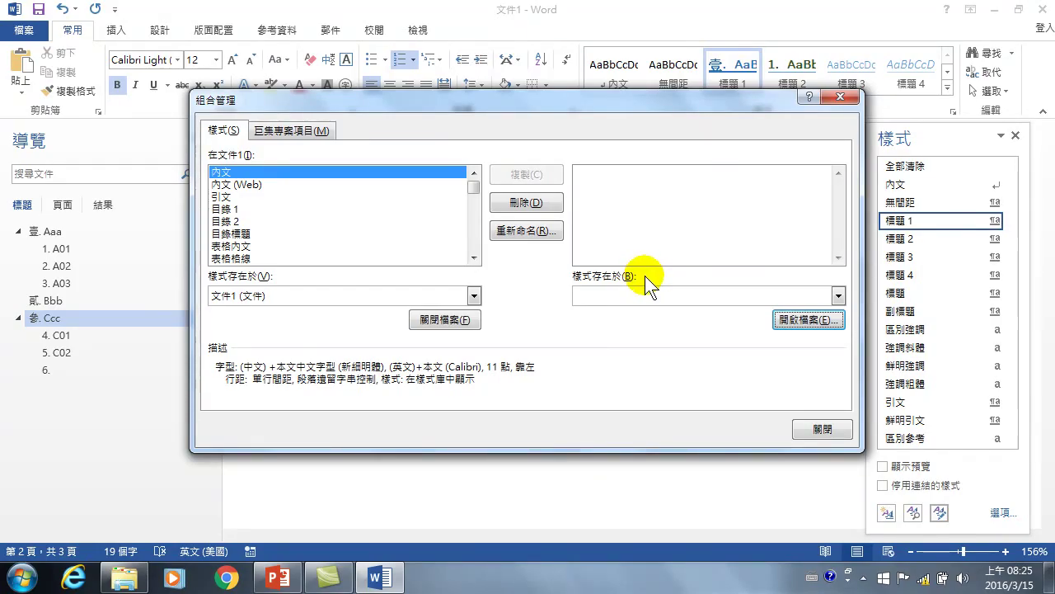
Copy all styles from 醫療資訊學_0315.docx into 文件1, overwrite every existing style, and close the organizer
{"action": "left_click", "coordinate": [608, 173]}
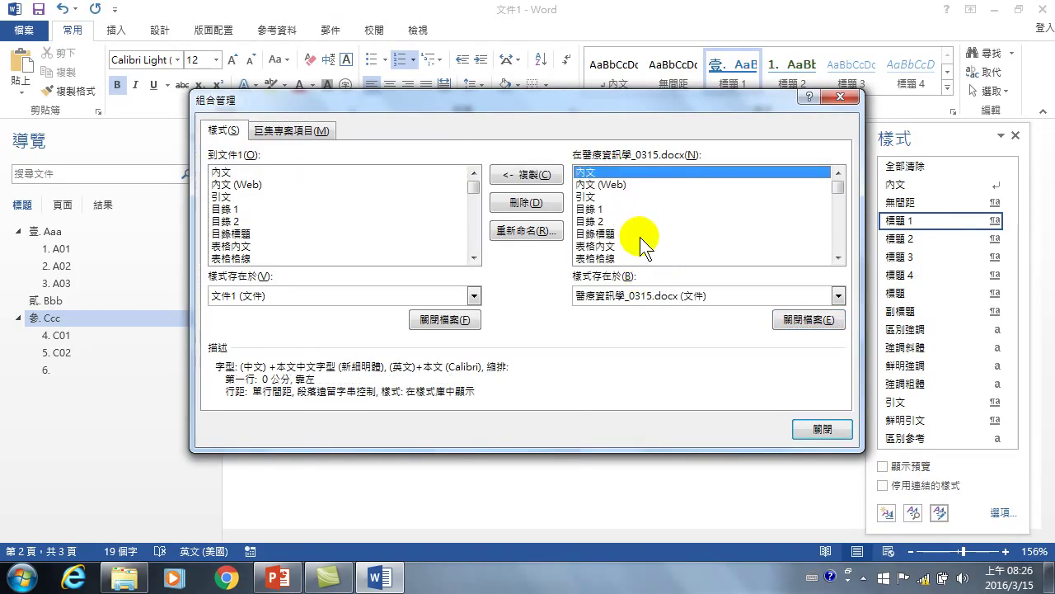
{"action": "scroll", "coordinate": [648, 207], "scroll_direction": "down", "scroll_amount": 5}
{"action": "scroll", "coordinate": [648, 252], "scroll_direction": "down", "scroll_amount": 3}
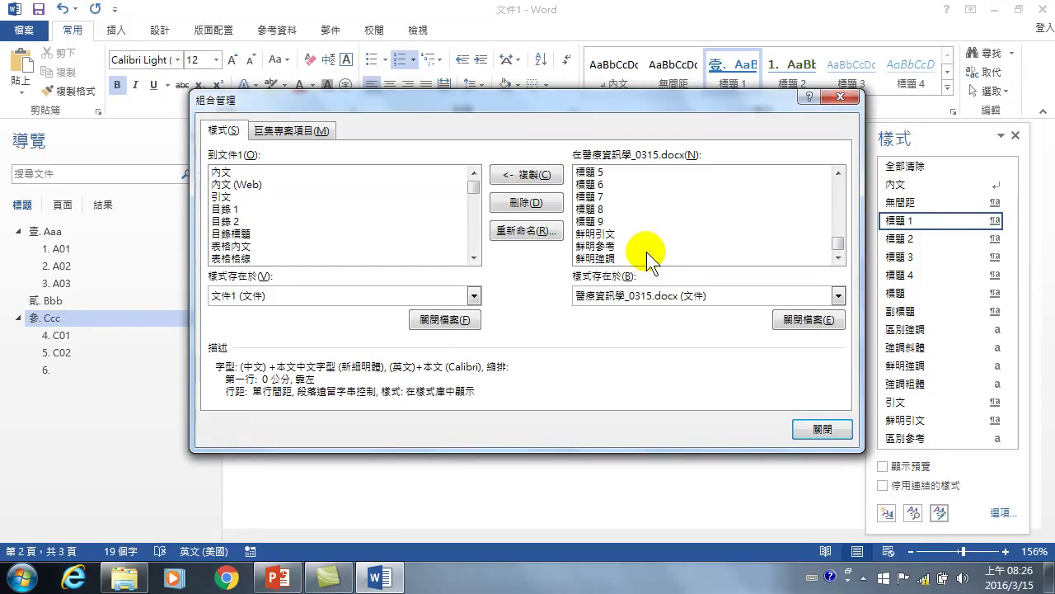
{"action": "left_click", "coordinate": [607, 258], "text": "shift"}
{"action": "left_click", "coordinate": [522, 175]}
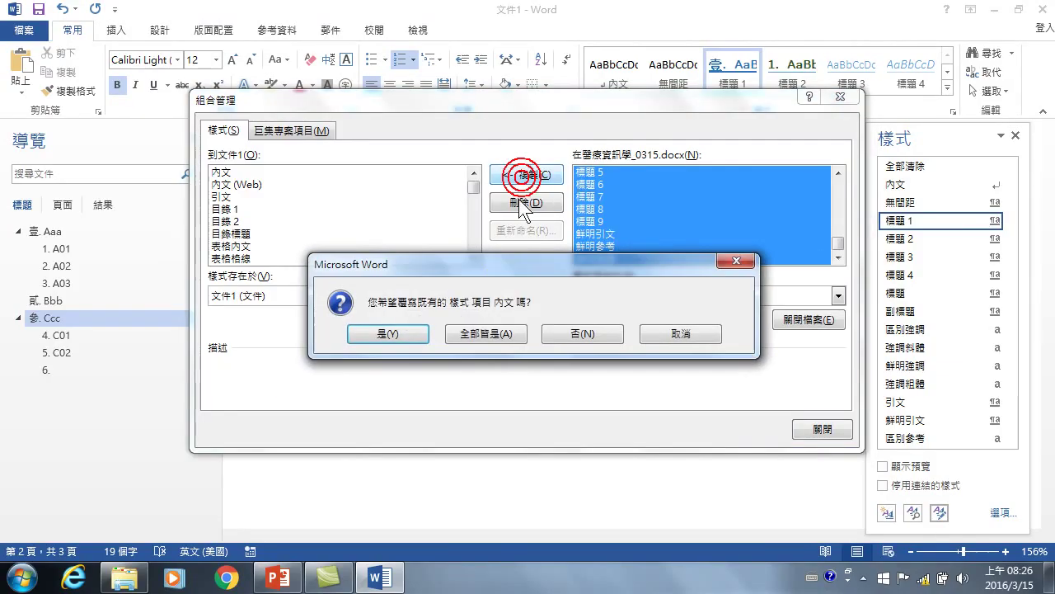
{"action": "left_click", "coordinate": [481, 333]}
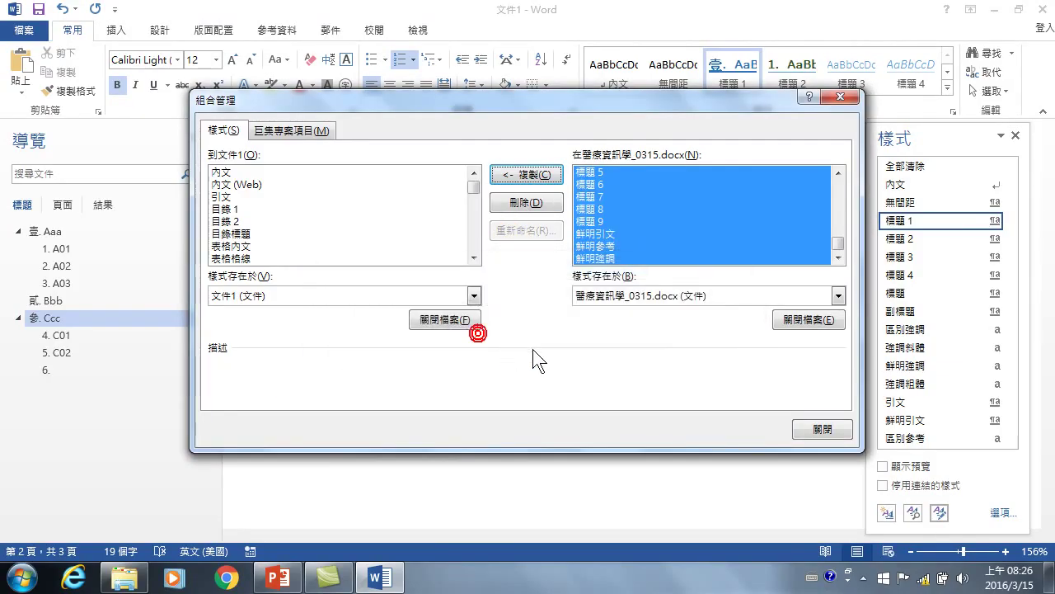
{"action": "left_click", "coordinate": [810, 430]}
Modify the 標題 2 style of heading A01 so that its font color is standard red
{"action": "scroll", "coordinate": [535, 288], "scroll_direction": "up", "scroll_amount": 5}
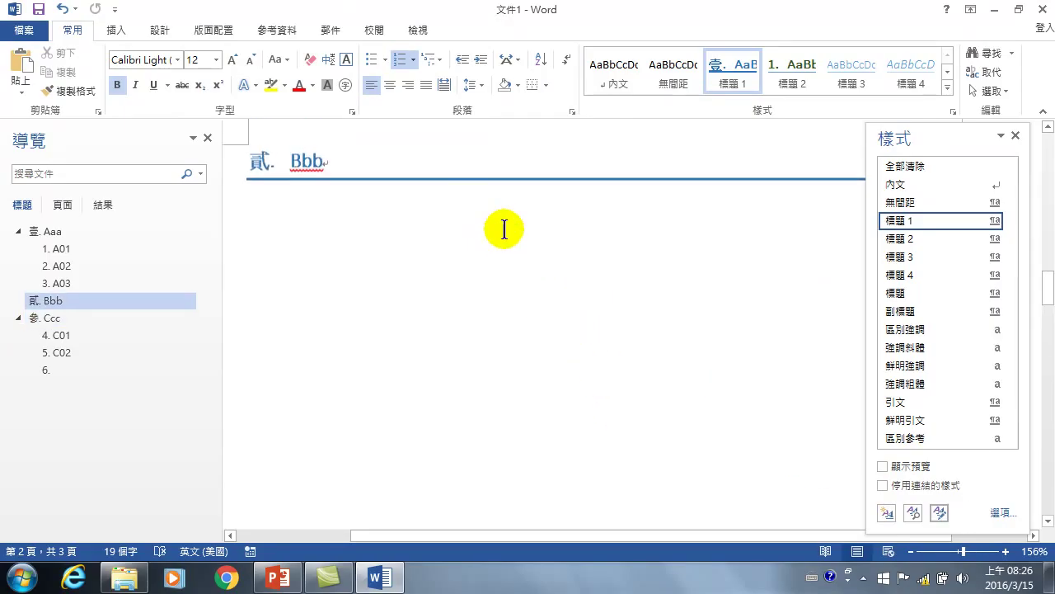
{"action": "scroll", "coordinate": [448, 352], "scroll_direction": "up", "scroll_amount": 6}
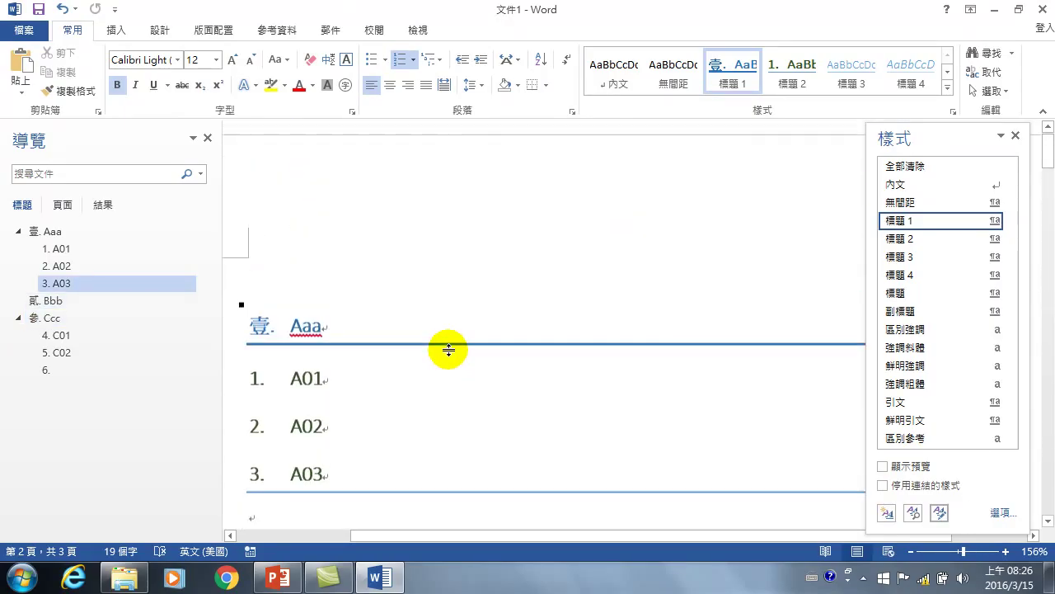
{"action": "scroll", "coordinate": [449, 350], "scroll_direction": "down", "scroll_amount": 1}
{"action": "left_click", "coordinate": [286, 259]}
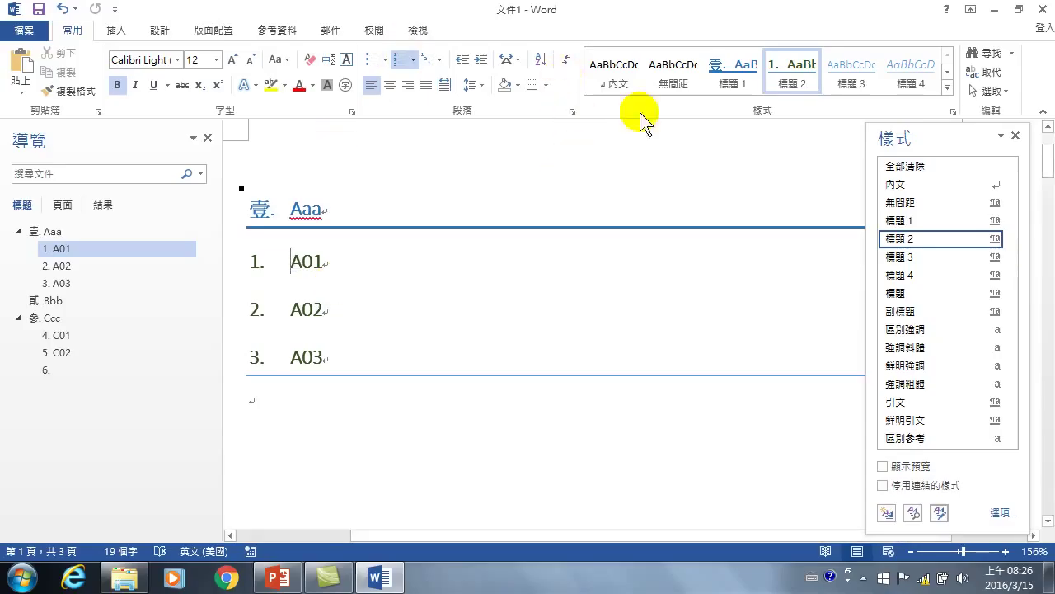
{"action": "right_click", "coordinate": [795, 72]}
{"action": "left_click", "coordinate": [829, 98]}
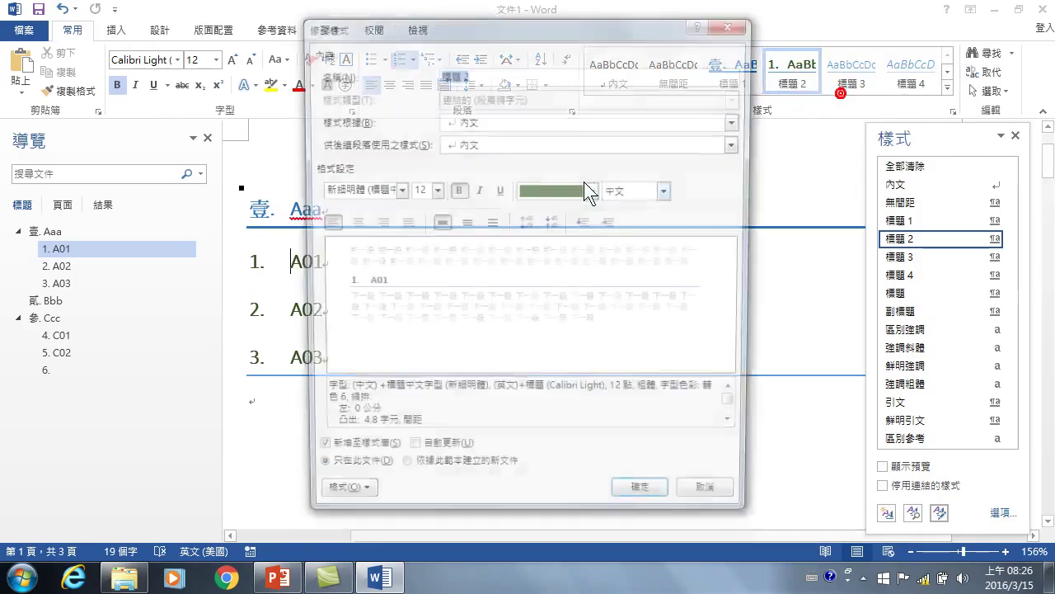
{"action": "left_click", "coordinate": [594, 191]}
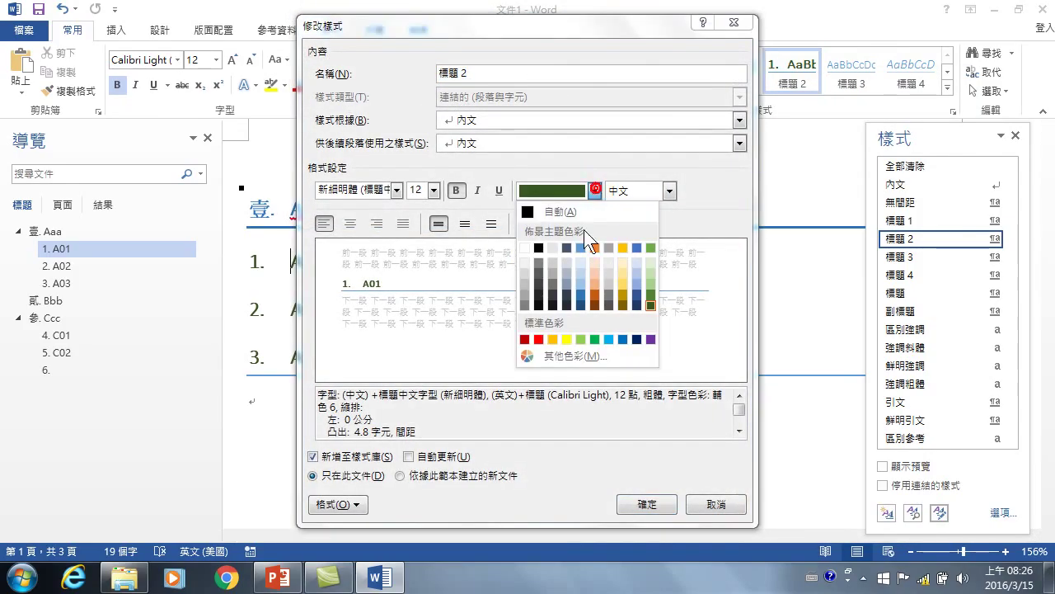
{"action": "left_click", "coordinate": [538, 338]}
{"action": "left_click", "coordinate": [637, 507]}
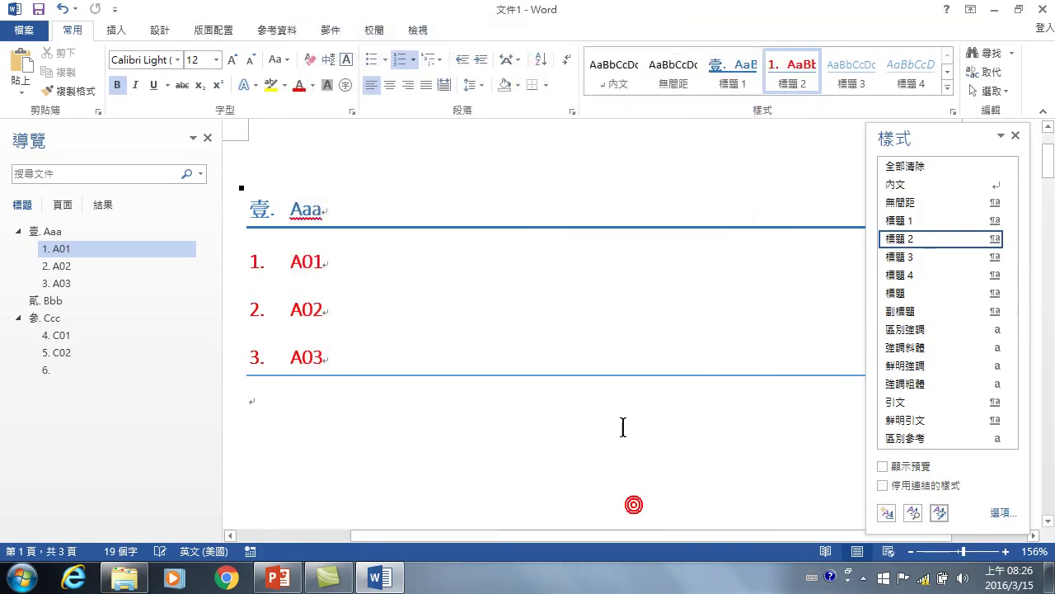
Check the 標題 2 headings under Ccc from C01 onward and dismiss the McAfee update notice
{"action": "left_click", "coordinate": [87, 334]}
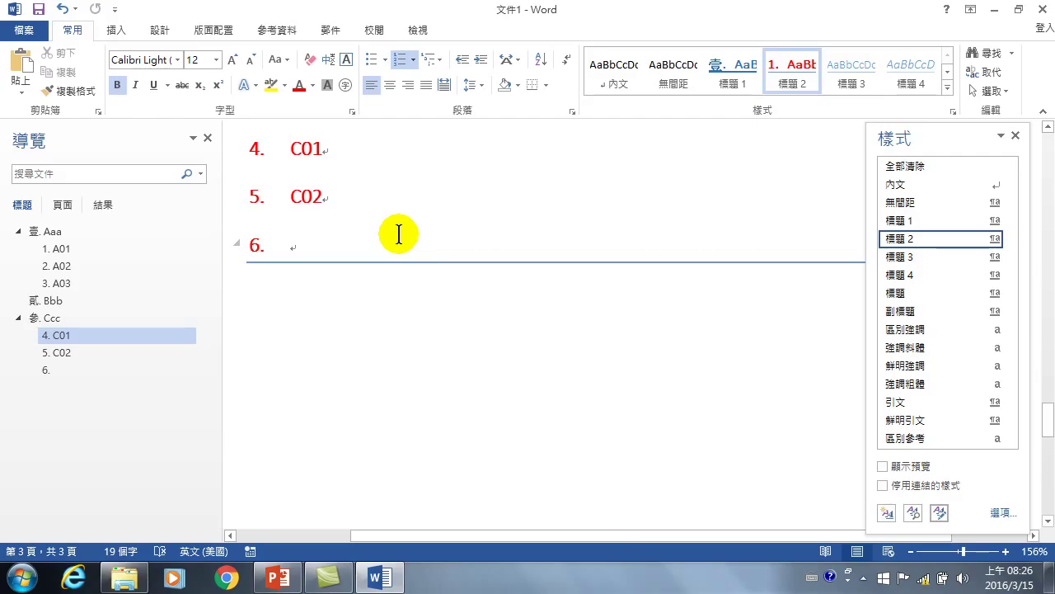
{"action": "scroll", "coordinate": [330, 268], "scroll_direction": "up", "scroll_amount": 3}
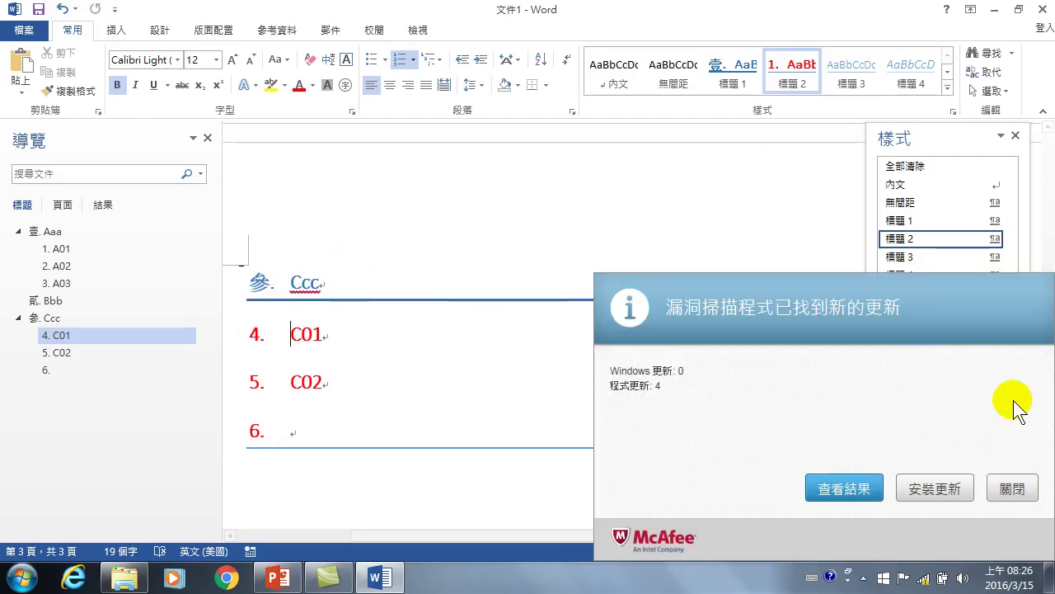
{"action": "left_click", "coordinate": [983, 482]}
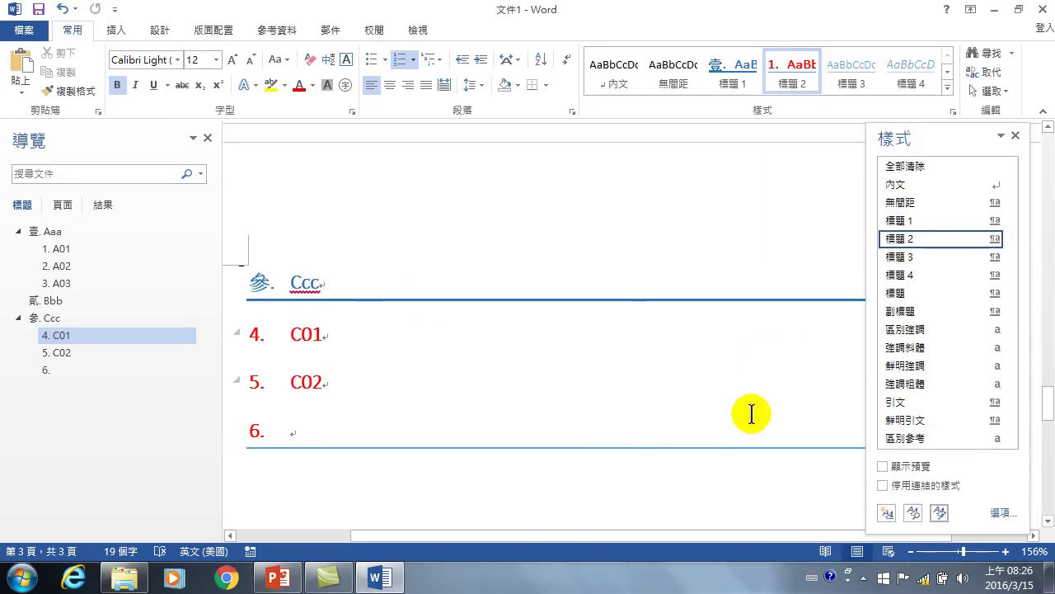
Switch to the PowerPoint handout and show slide 5, 自動產生目錄
{"action": "left_click", "coordinate": [285, 578]}
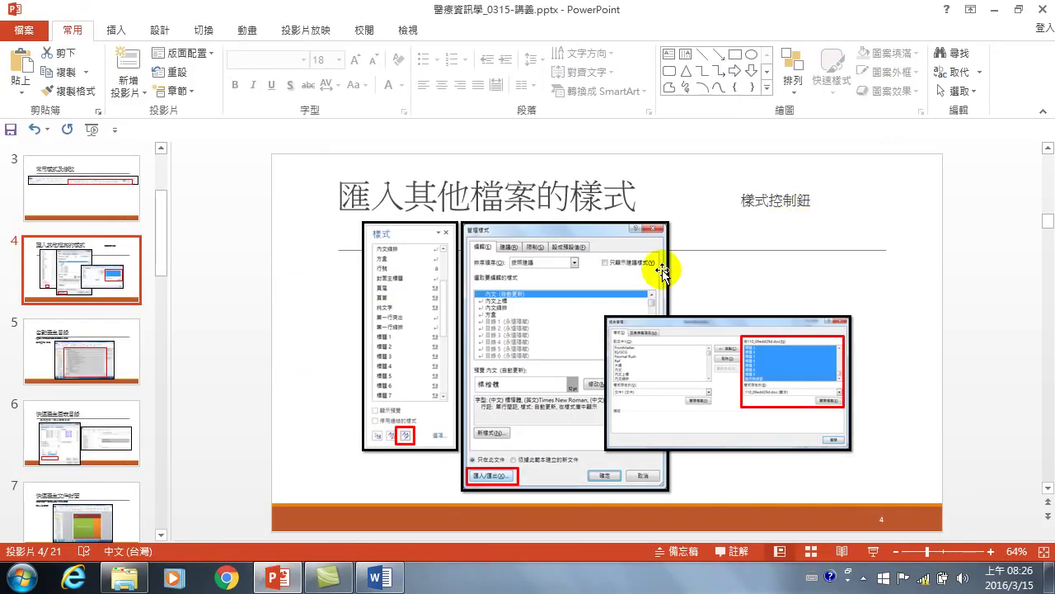
{"action": "left_click", "coordinate": [108, 344]}
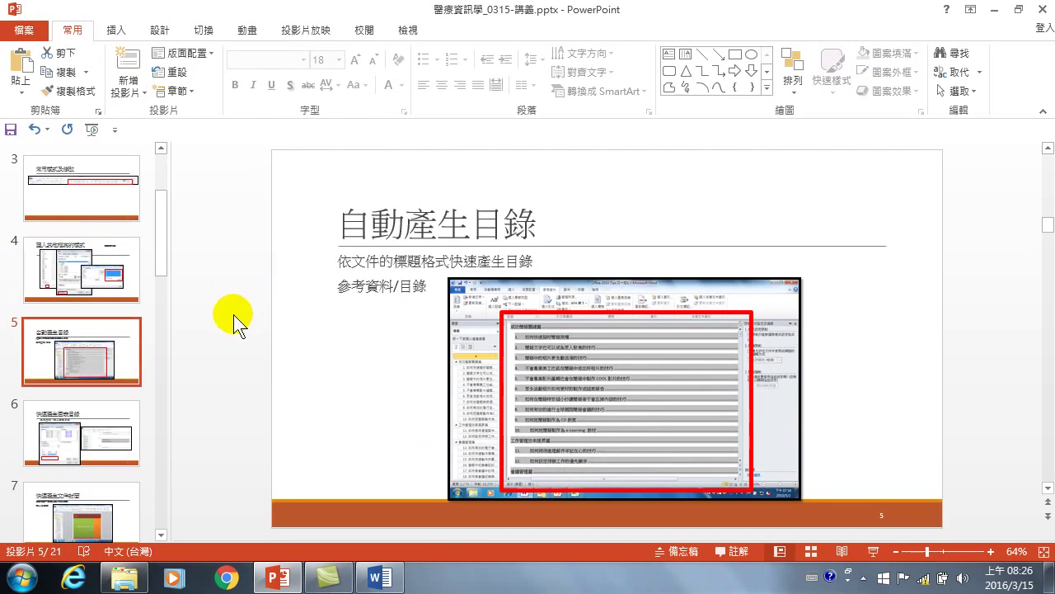
{"action": "mouse_move", "coordinate": [390, 582]}
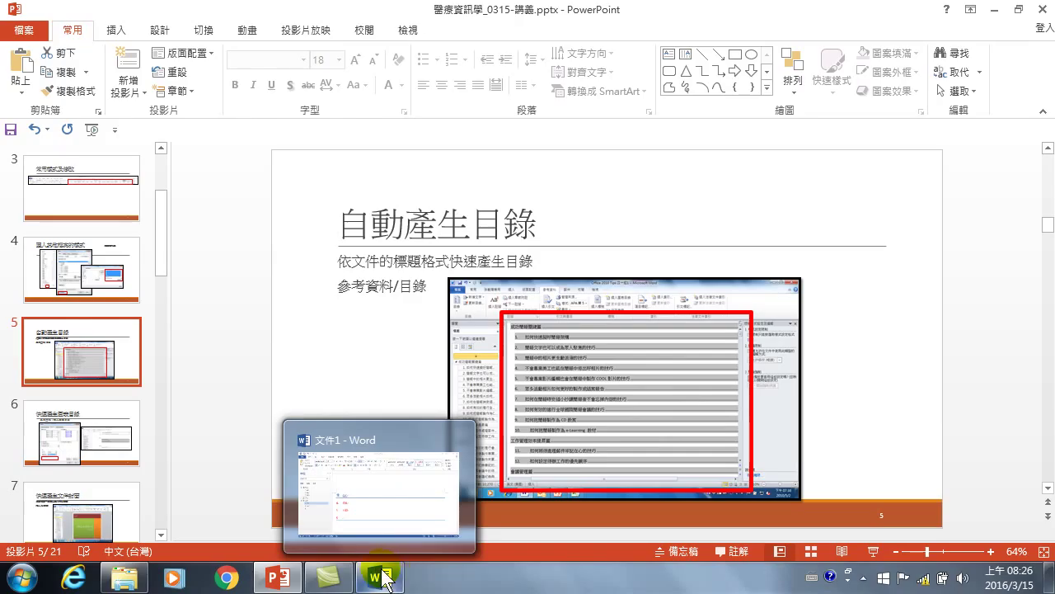
{"action": "scroll", "coordinate": [74, 424], "scroll_direction": "up", "scroll_amount": 3}
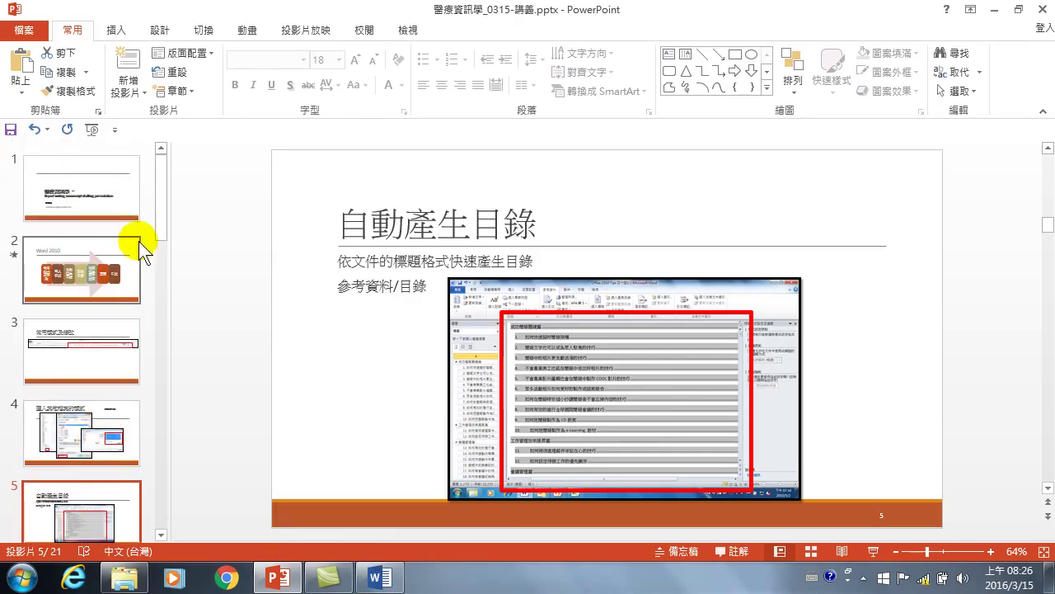
Close 文件1 without saving and open 醫療資訊學_0315.docx from the folder 20160315-醫學資訊學-write report
{"action": "left_click", "coordinate": [380, 577]}
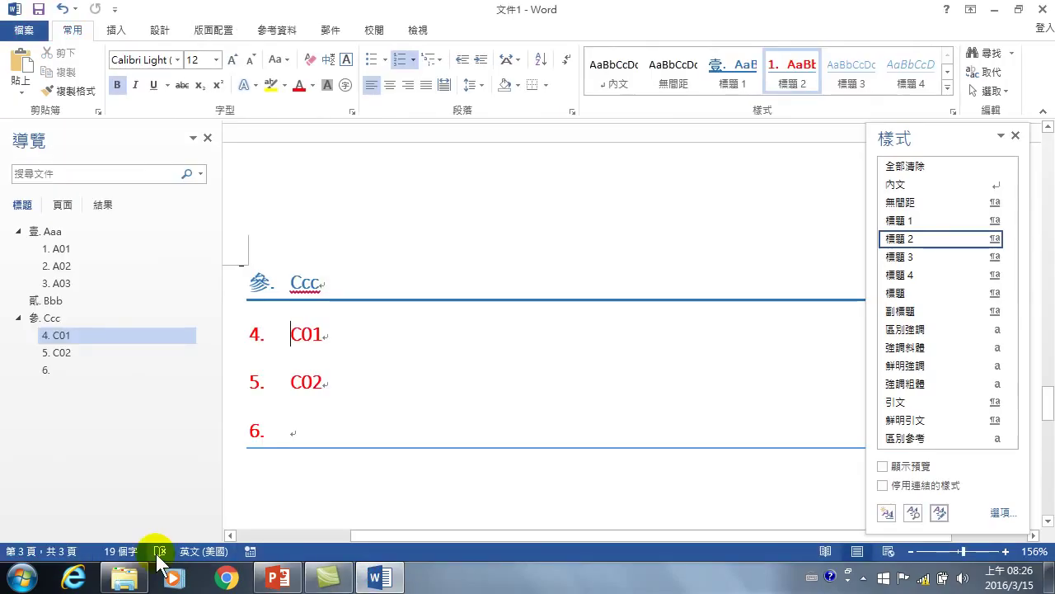
{"action": "left_click", "coordinate": [142, 582]}
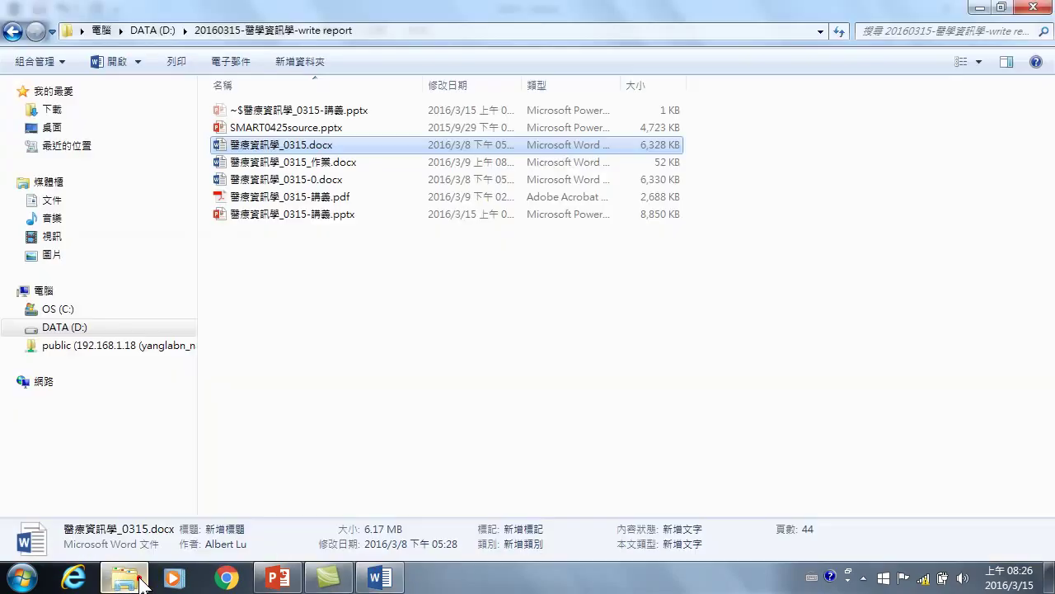
{"action": "double_click", "coordinate": [321, 145]}
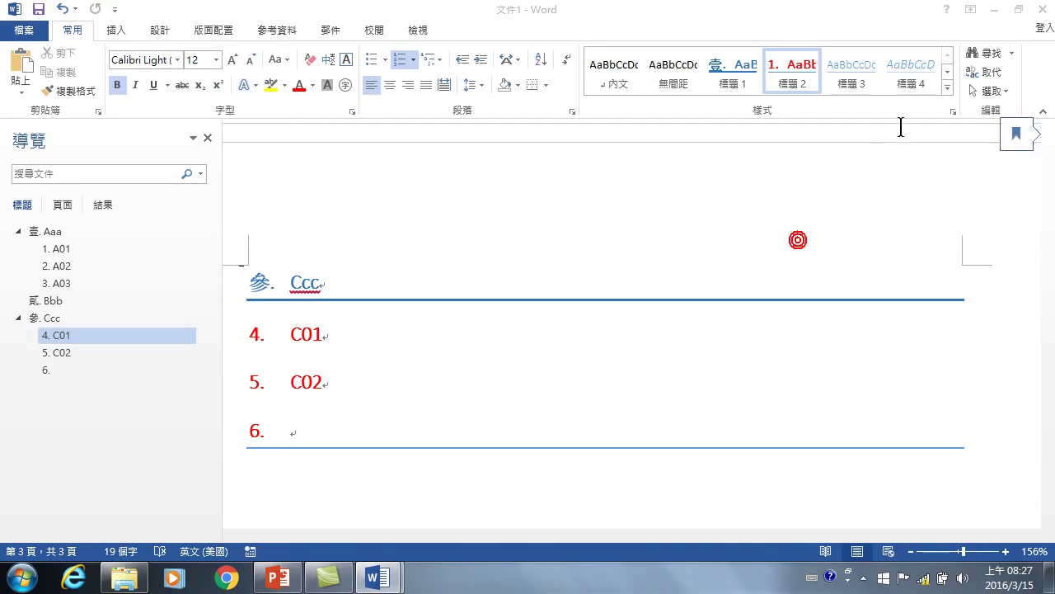
{"action": "key", "text": "ctrl+alt+shift+s"}
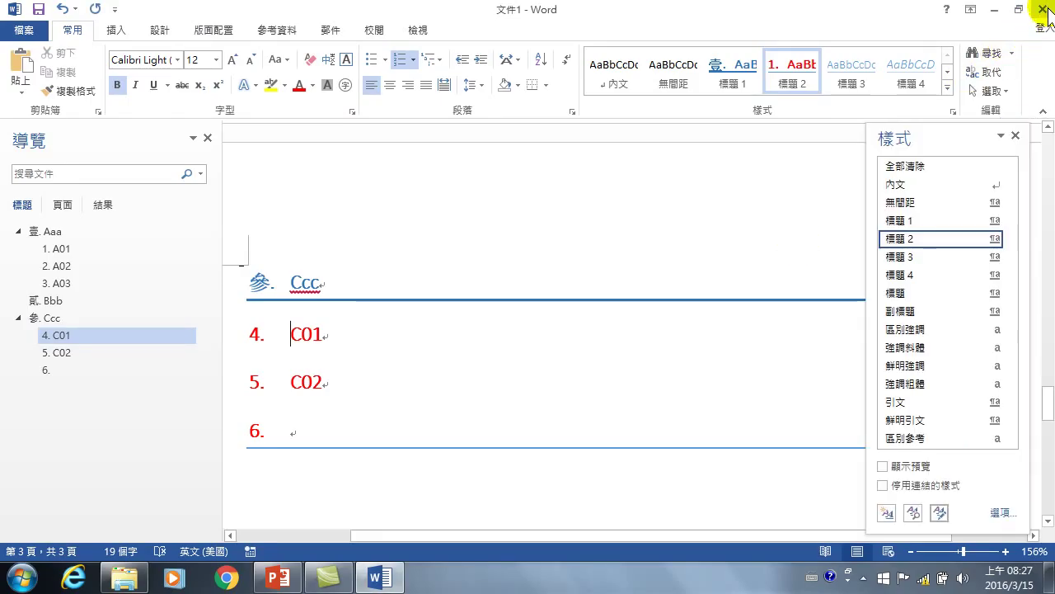
{"action": "left_click", "coordinate": [1041, 10]}
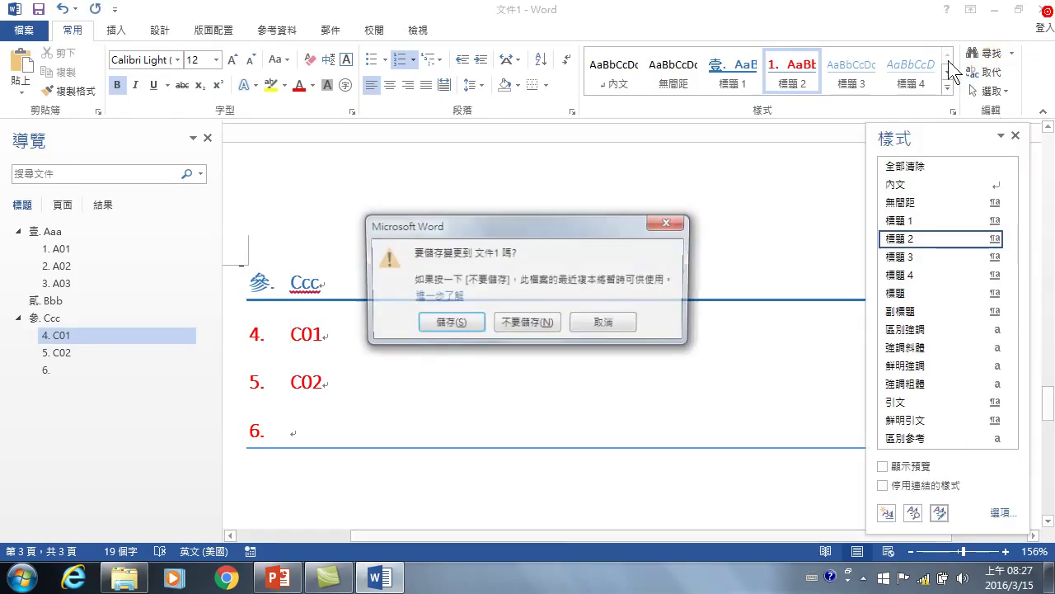
{"action": "left_click", "coordinate": [523, 330]}
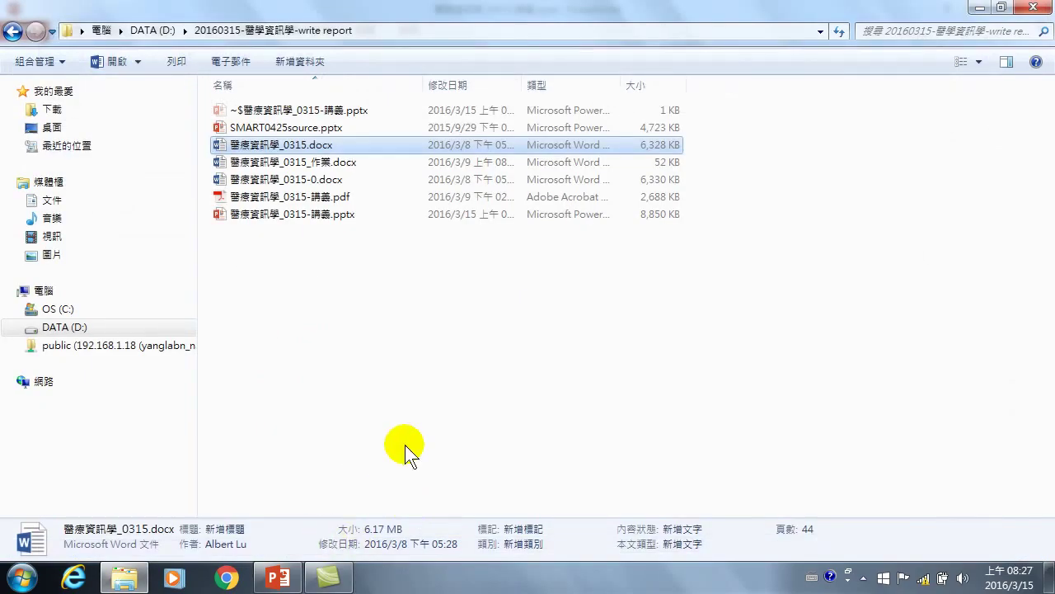
{"action": "double_click", "coordinate": [300, 153]}
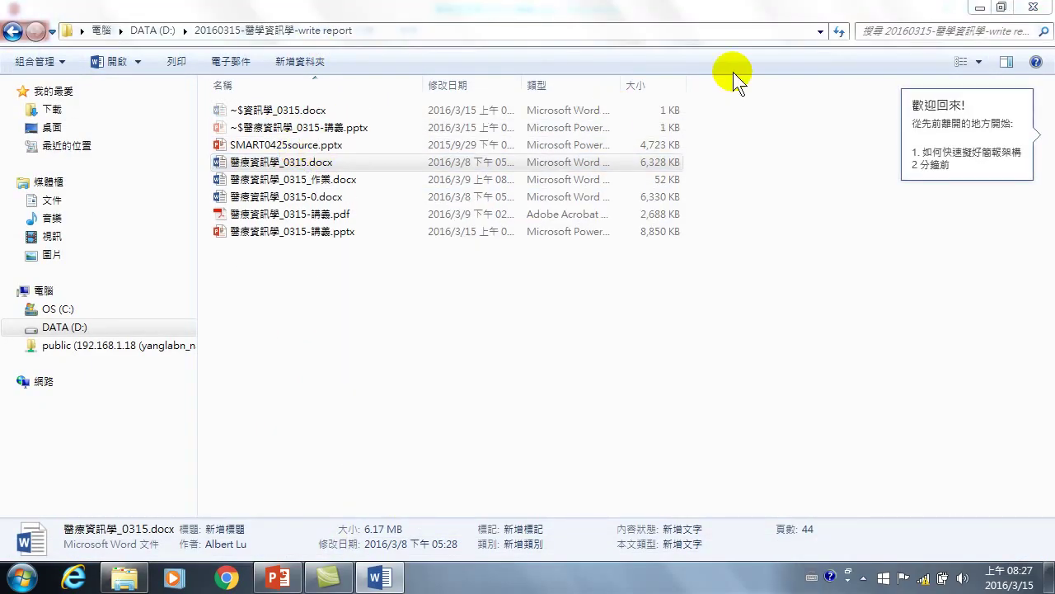
Open 醫療資訊學_0315-0.docx from the folder 20160315-醫學資訊學-write report
{"action": "left_click", "coordinate": [961, 9]}
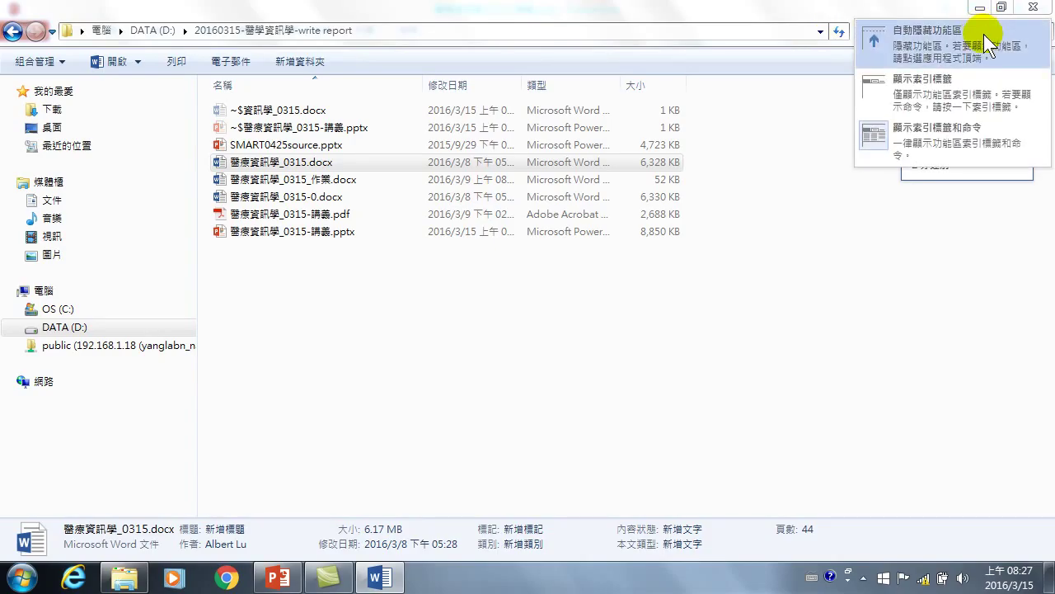
{"action": "left_click", "coordinate": [953, 98]}
{"action": "left_click", "coordinate": [977, 5]}
{"action": "left_click", "coordinate": [828, 352]}
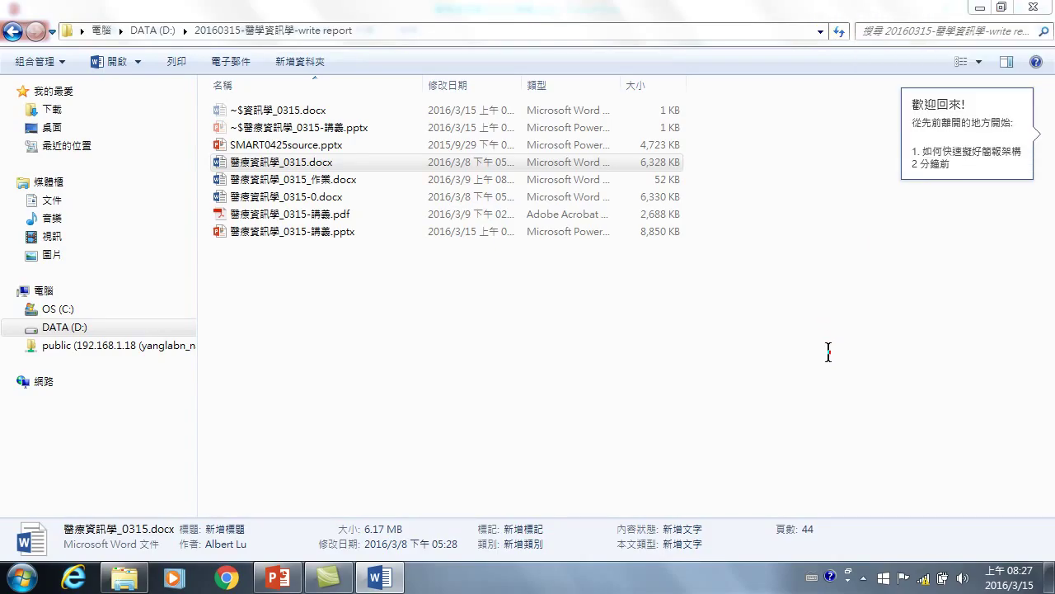
{"action": "left_click", "coordinate": [380, 577]}
{"action": "left_click", "coordinate": [425, 408]}
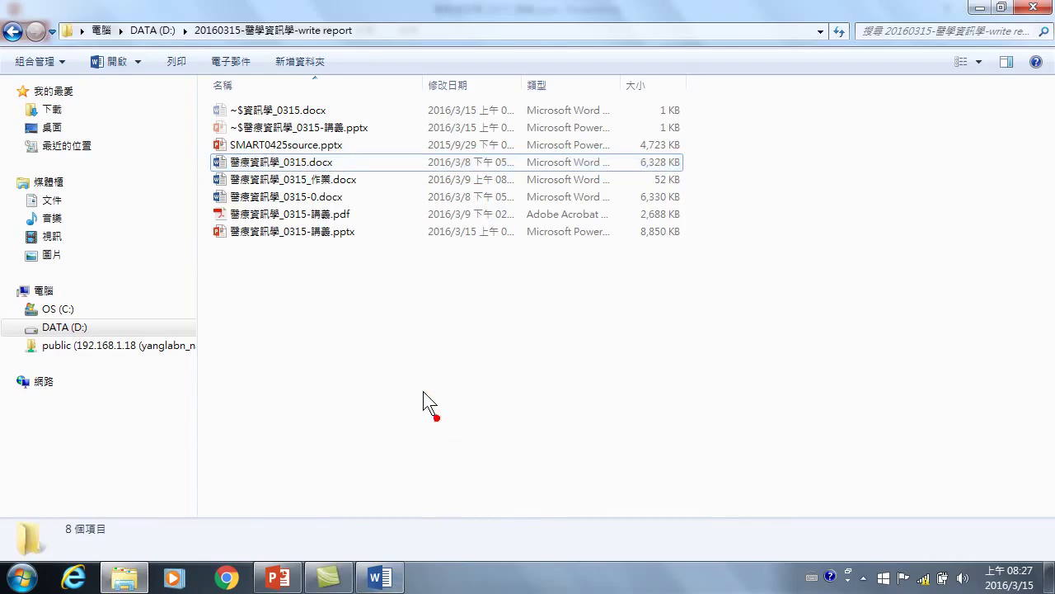
{"action": "double_click", "coordinate": [320, 196]}
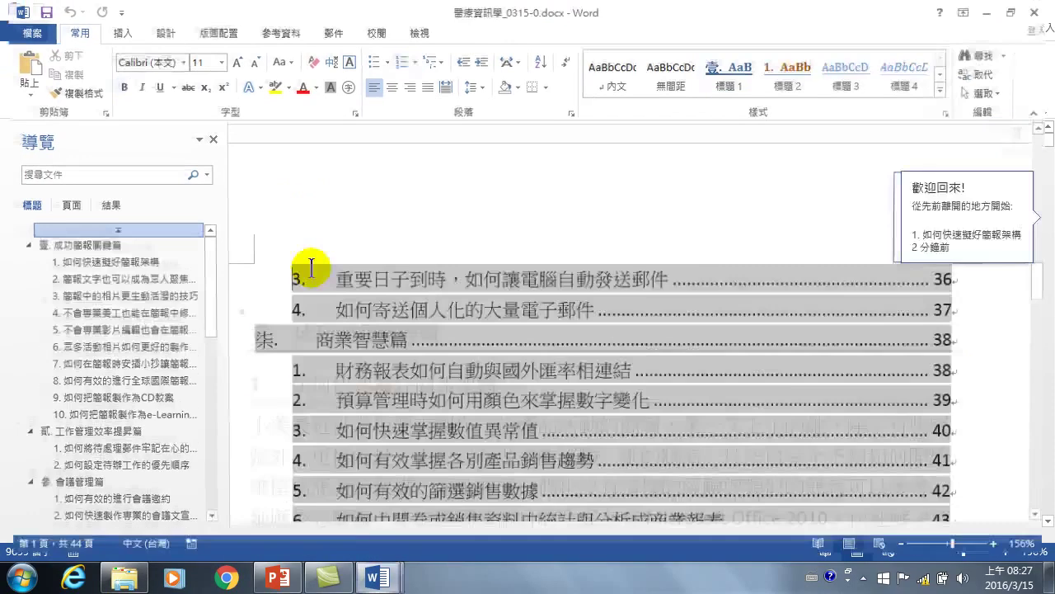
Look through the report's existing table of contents from the first chapter to the last entries
{"action": "scroll", "coordinate": [446, 326], "scroll_direction": "up", "scroll_amount": 2}
{"action": "scroll", "coordinate": [441, 333], "scroll_direction": "down", "scroll_amount": 4}
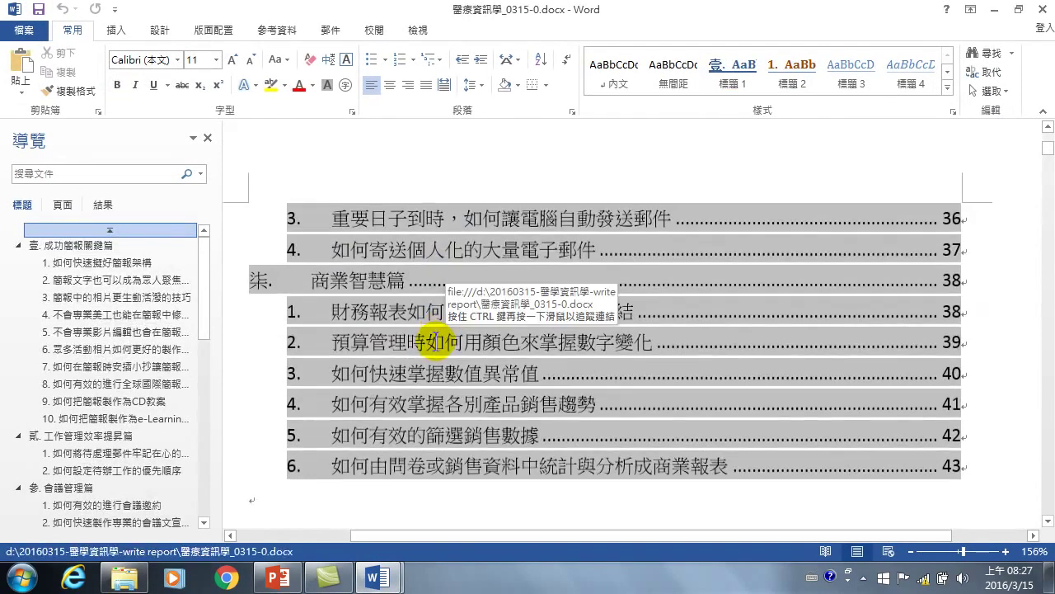
{"action": "scroll", "coordinate": [435, 342], "scroll_direction": "down", "scroll_amount": 3}
{"action": "scroll", "coordinate": [435, 342], "scroll_direction": "up", "scroll_amount": 15}
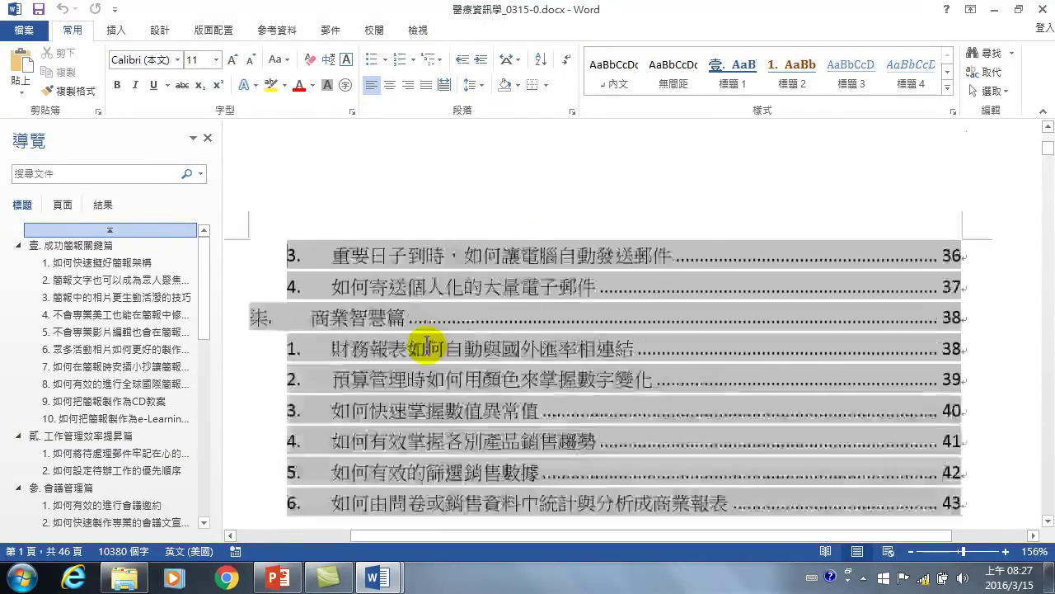
{"action": "scroll", "coordinate": [369, 330], "scroll_direction": "up", "scroll_amount": 6}
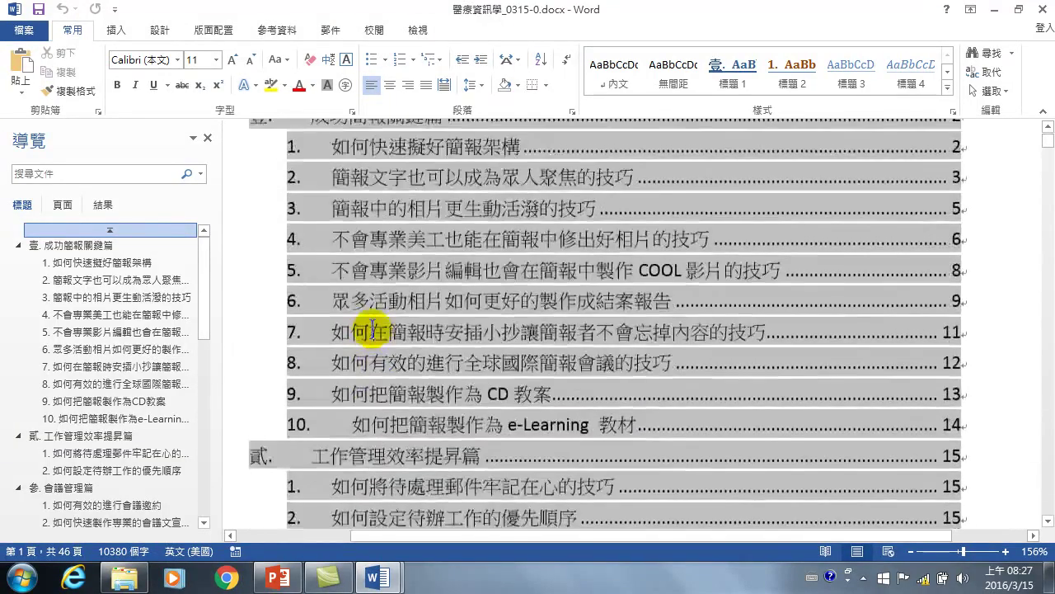
{"action": "scroll", "coordinate": [428, 404], "scroll_direction": "down", "scroll_amount": 15}
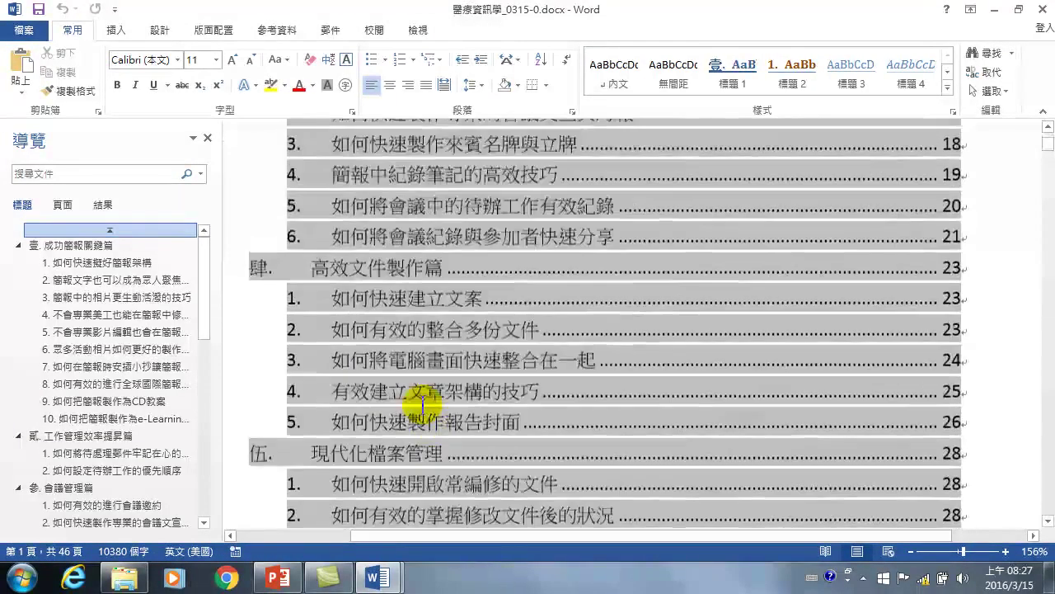
{"action": "scroll", "coordinate": [437, 403], "scroll_direction": "down", "scroll_amount": 5}
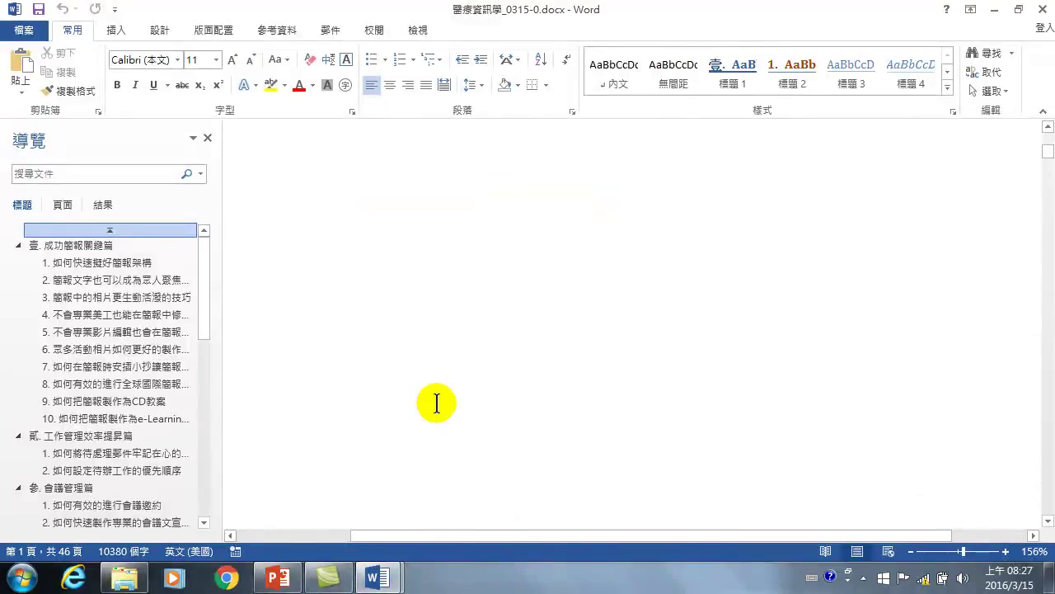
Delete the whole existing table of contents in front of heading 壹. 成功簡報關鍵篇
{"action": "scroll", "coordinate": [437, 403], "scroll_direction": "down", "scroll_amount": 6}
{"action": "scroll", "coordinate": [346, 184], "scroll_direction": "up", "scroll_amount": 3}
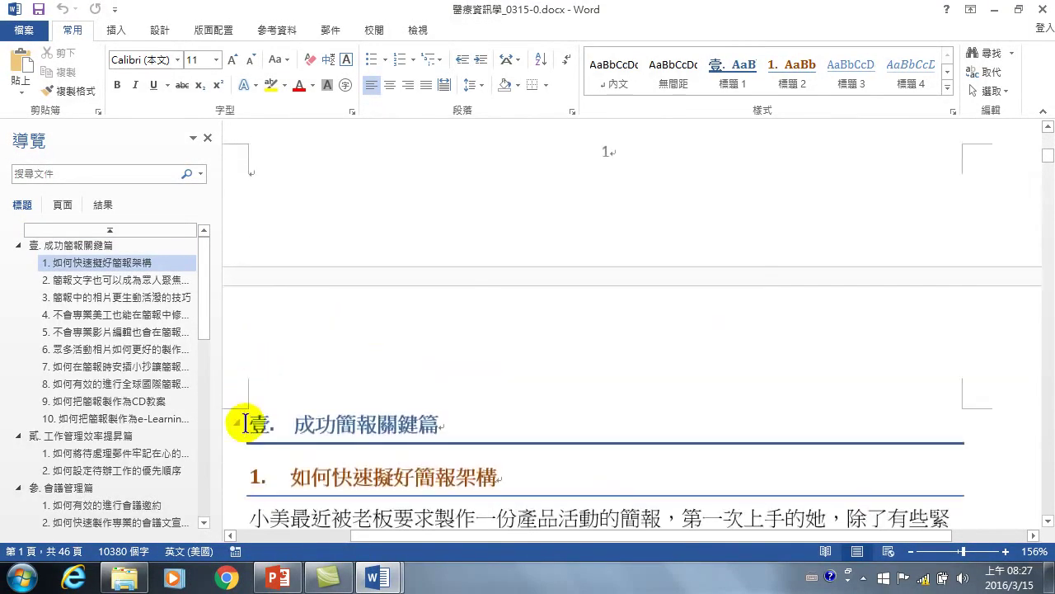
{"action": "left_click_drag", "start_coordinate": [250, 422], "coordinate": [401, 394]}
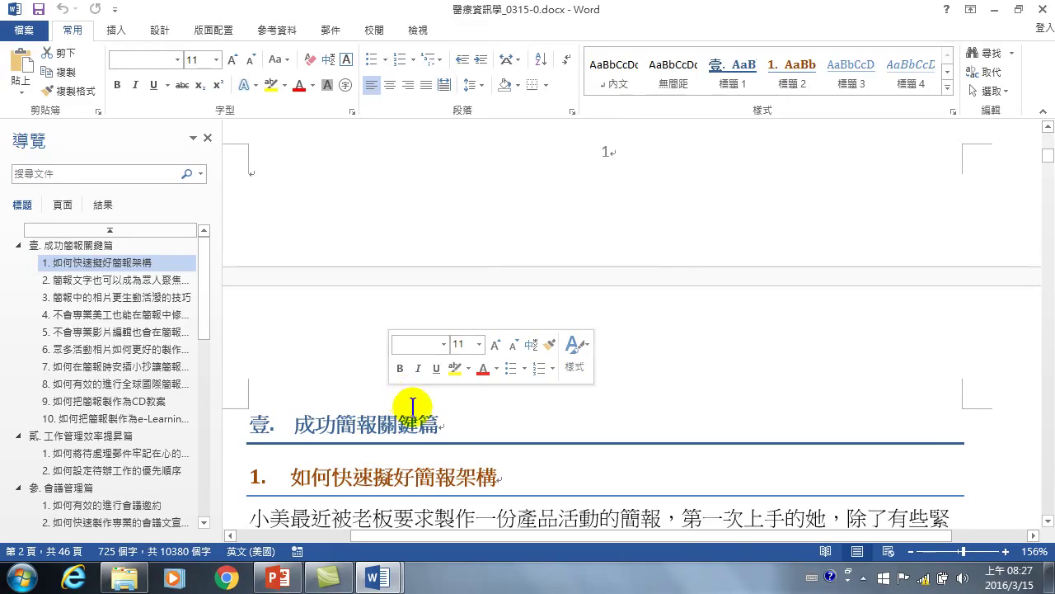
{"action": "key", "text": "Delete"}
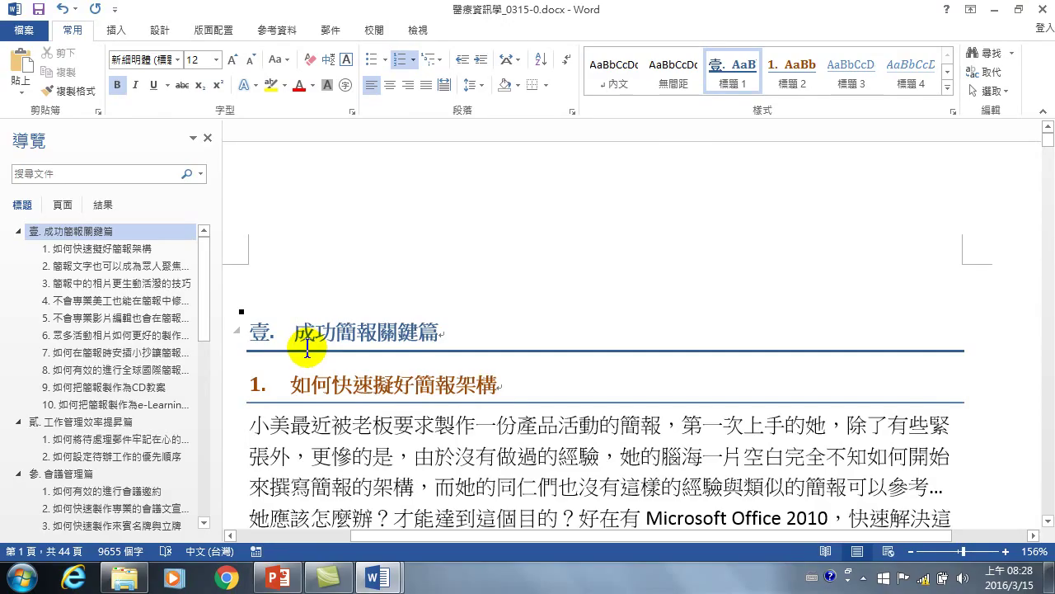
Insert a page break before heading 壹. 成功簡報關鍵篇 and place the cursor on the blank first page
{"action": "key", "text": "ctrl+Return"}
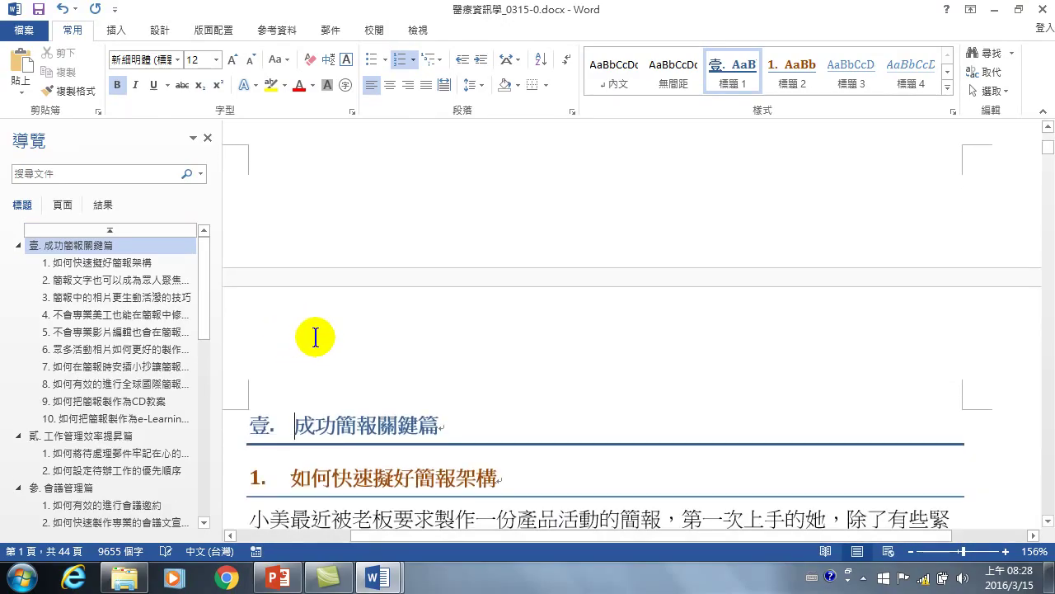
{"action": "key", "text": "Up"}
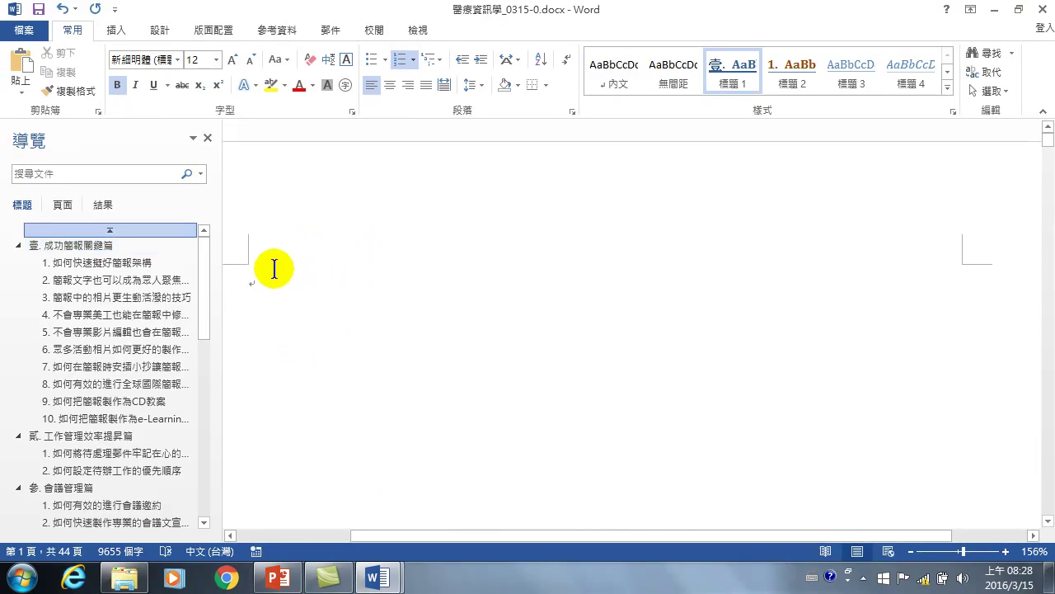
{"action": "left_click", "coordinate": [265, 277]}
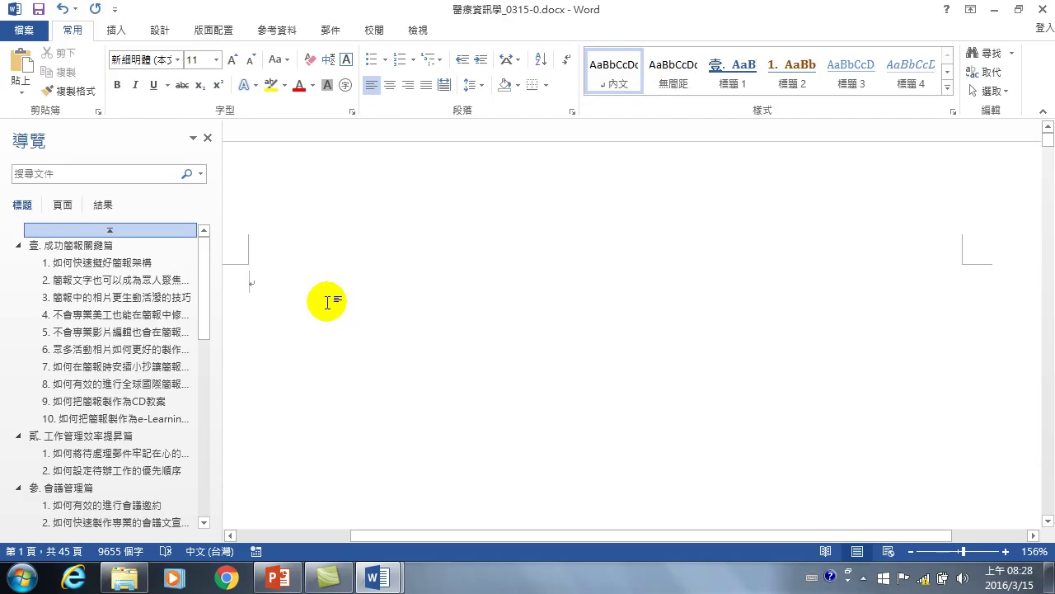
Check the style of heading 壹. 成功簡報關鍵篇 and return the cursor to the blank first page
{"action": "scroll", "coordinate": [420, 495], "scroll_direction": "down", "scroll_amount": 10}
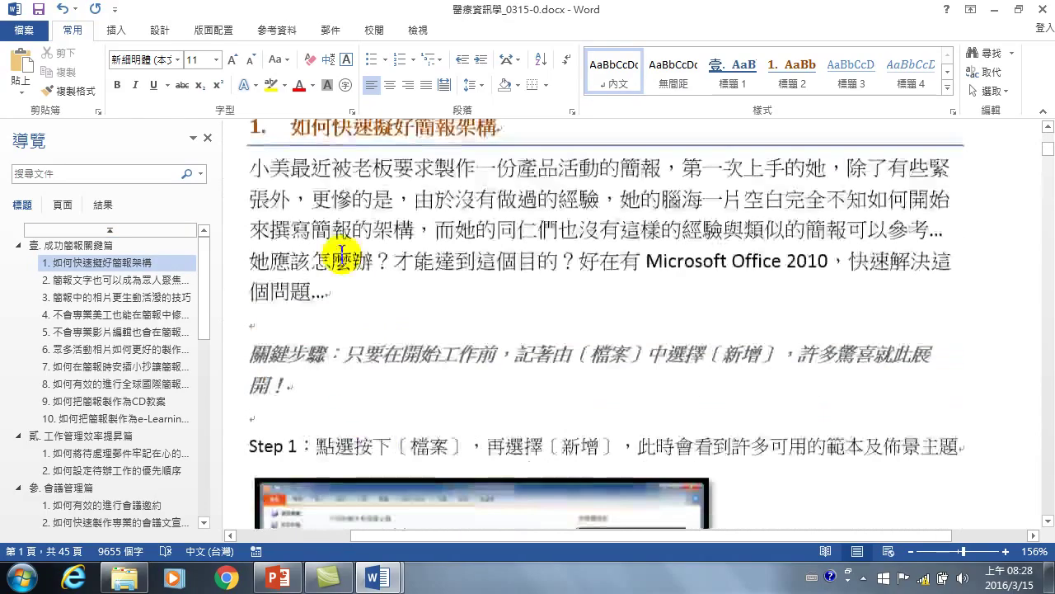
{"action": "scroll", "coordinate": [330, 248], "scroll_direction": "up", "scroll_amount": 2}
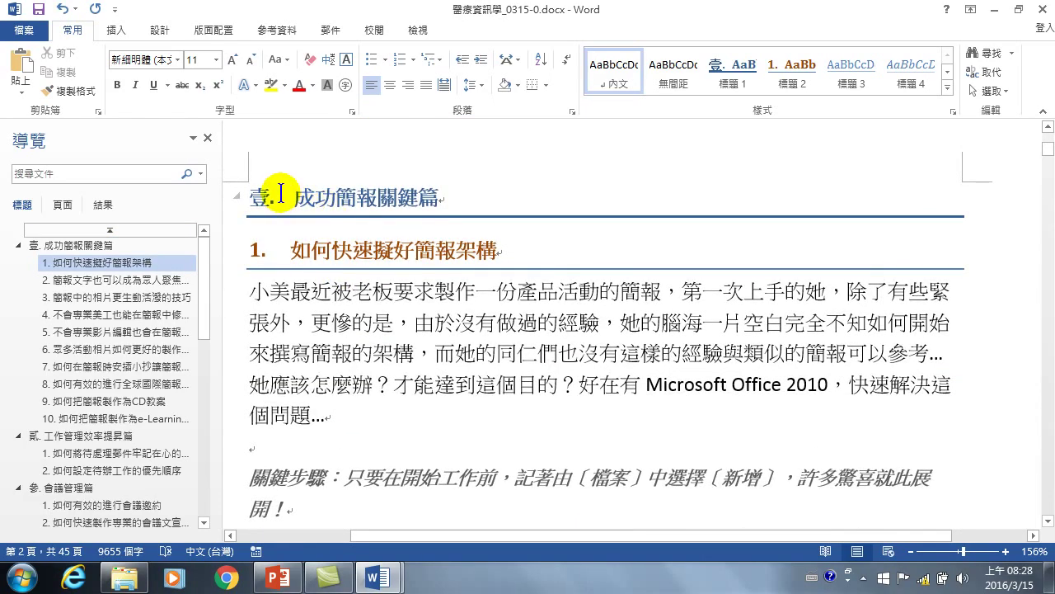
{"action": "left_click", "coordinate": [305, 203]}
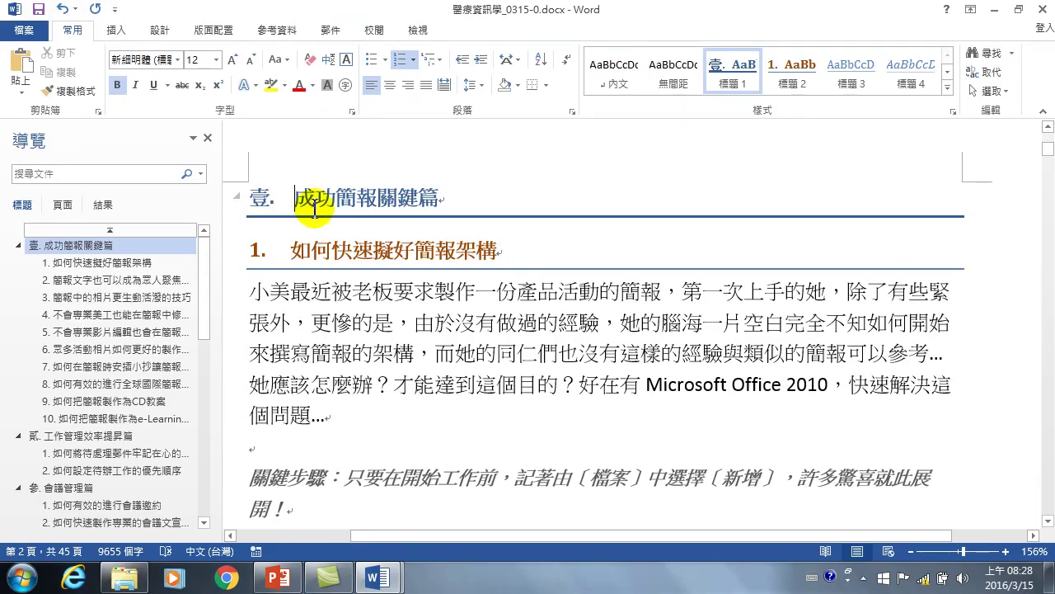
{"action": "scroll", "coordinate": [341, 202], "scroll_direction": "up", "scroll_amount": 5}
{"action": "scroll", "coordinate": [321, 193], "scroll_direction": "up", "scroll_amount": 1}
{"action": "left_click", "coordinate": [260, 279]}
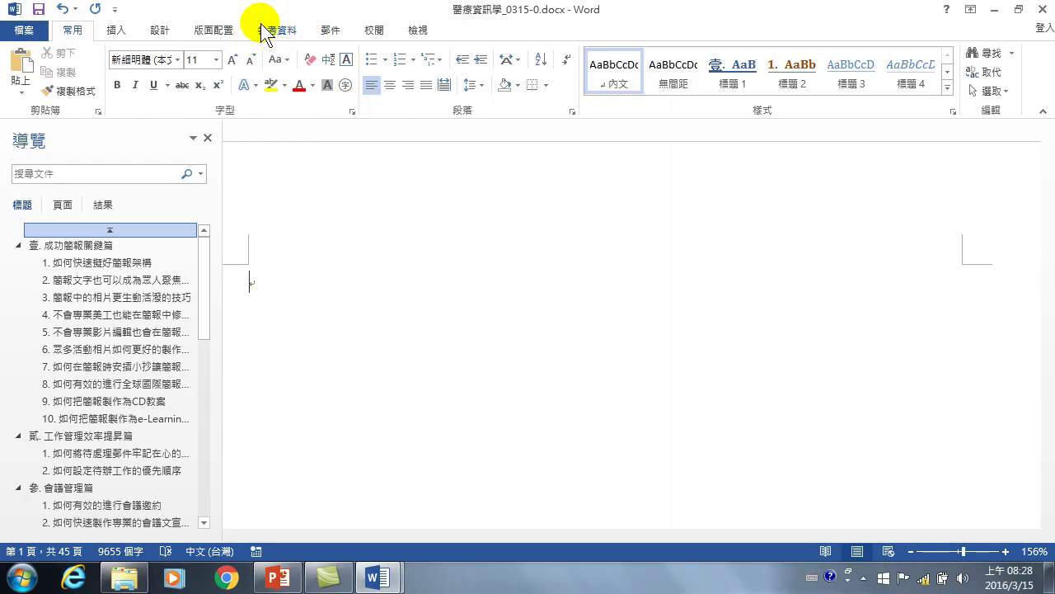
Examine the chapter headings in the report, going to heading 4, 不會專業美工也能在簡報中修出好相片的技巧
{"action": "left_click", "coordinate": [284, 35]}
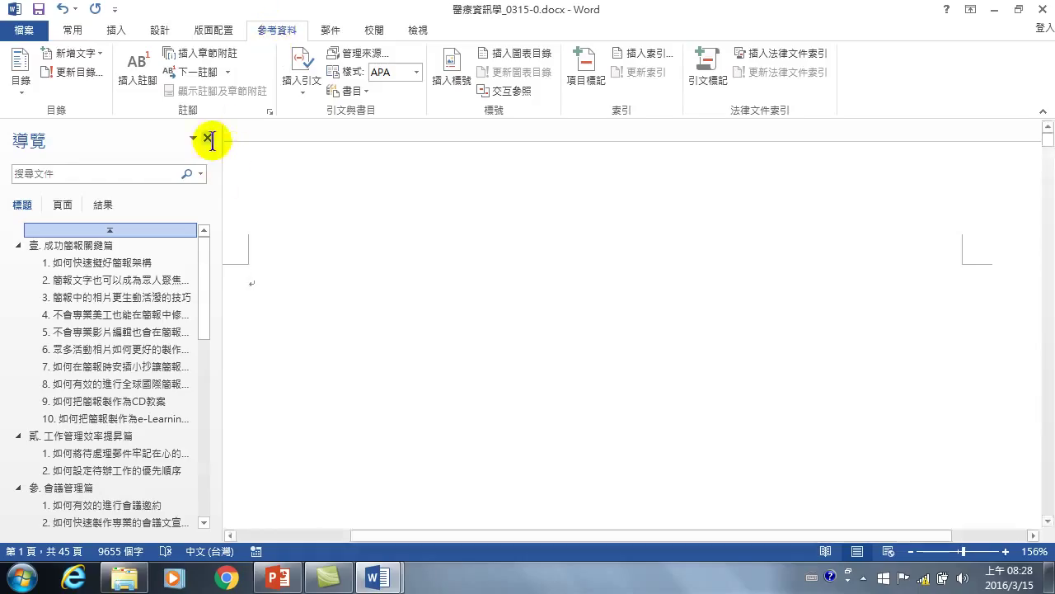
{"action": "scroll", "coordinate": [346, 309], "scroll_direction": "down", "scroll_amount": 2}
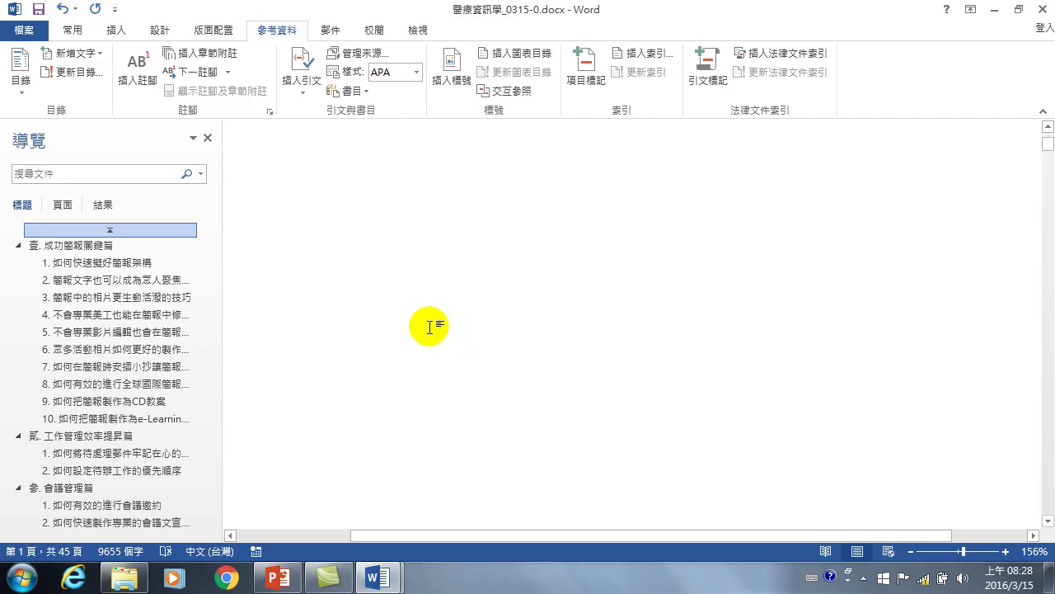
{"action": "scroll", "coordinate": [429, 325], "scroll_direction": "down", "scroll_amount": 5}
{"action": "scroll", "coordinate": [342, 289], "scroll_direction": "up", "scroll_amount": 2}
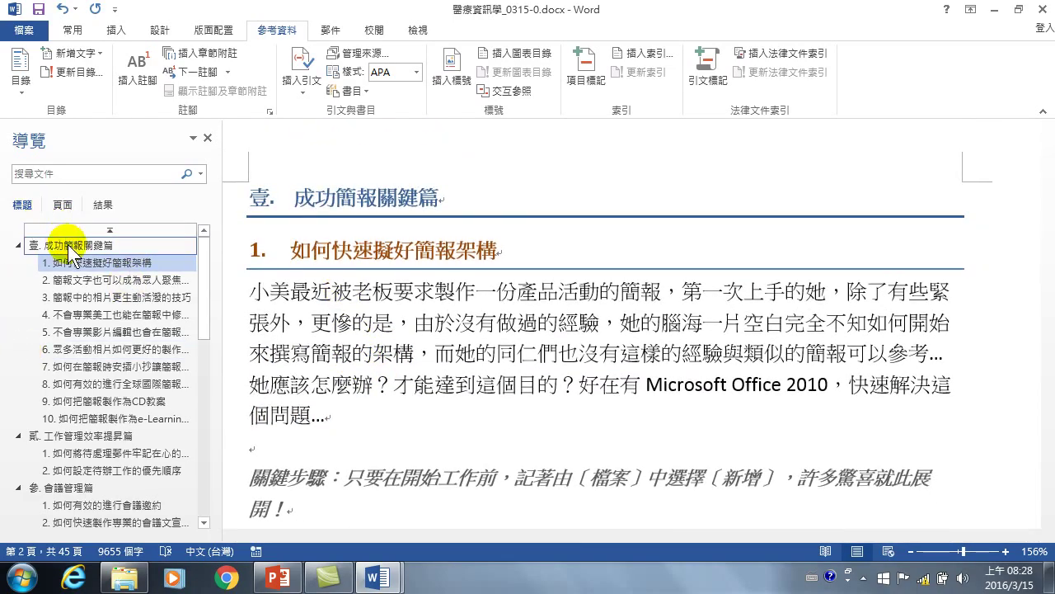
{"action": "left_click", "coordinate": [95, 315]}
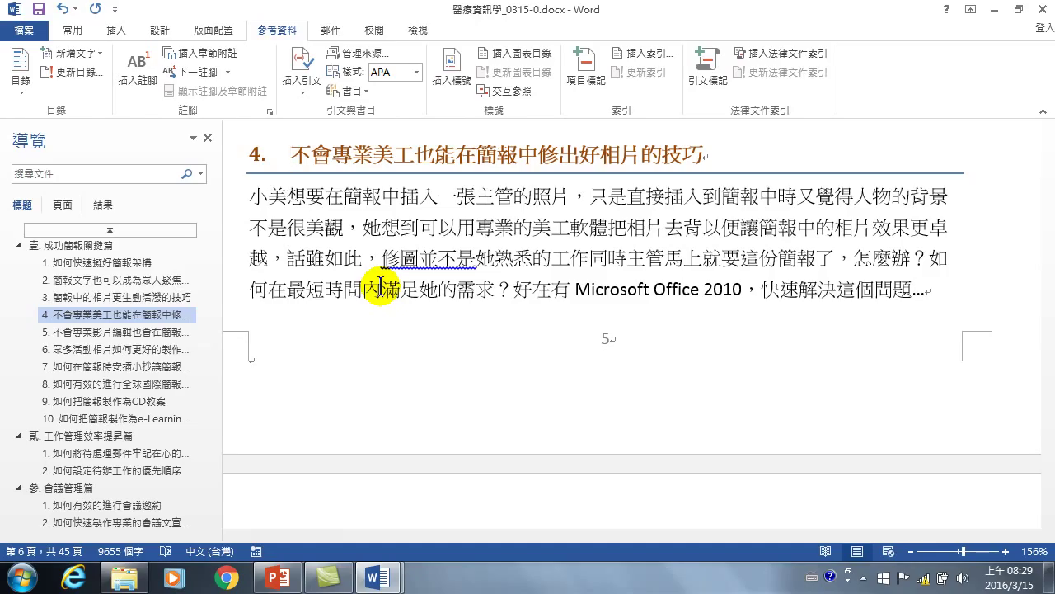
{"action": "left_click", "coordinate": [248, 152]}
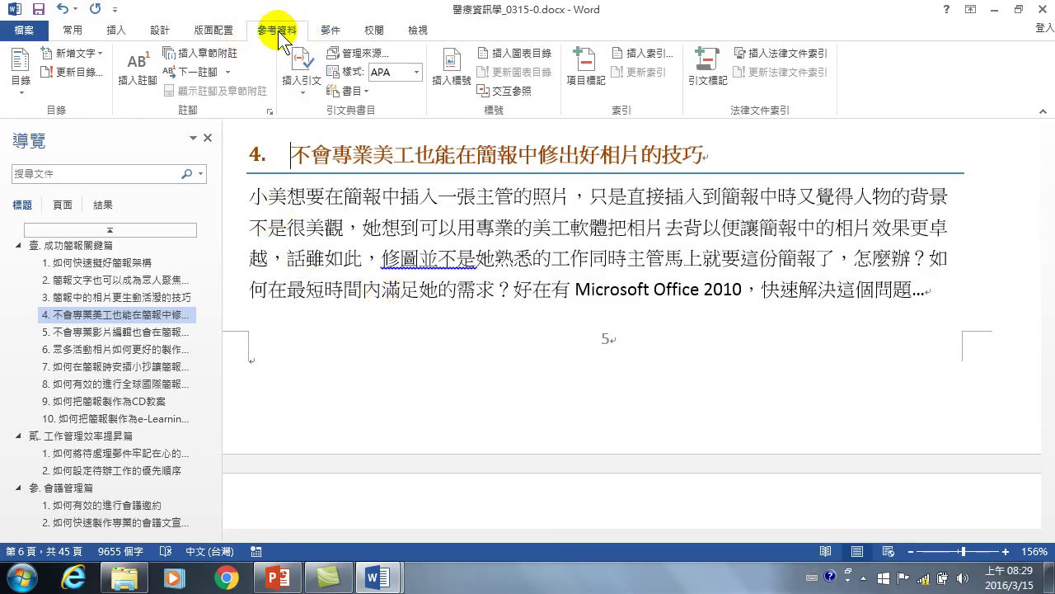
{"action": "scroll", "coordinate": [482, 356], "scroll_direction": "up", "scroll_amount": 5}
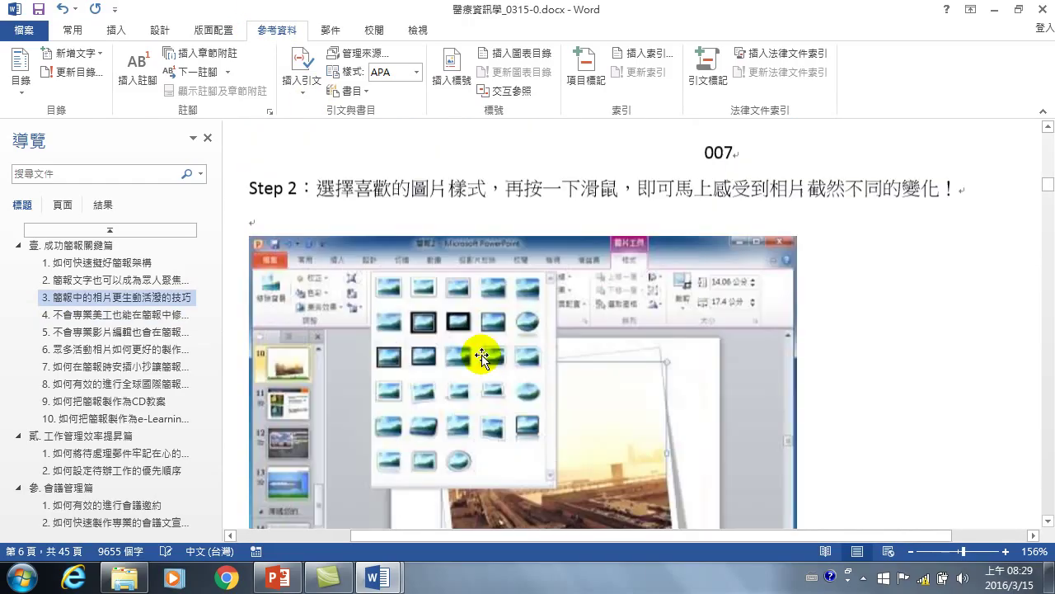
Insert a custom table of contents on the blank first page with three levels, dotted leaders and right-aligned page numbers
{"action": "left_click_drag", "start_coordinate": [1045, 183], "coordinate": [1016, 126]}
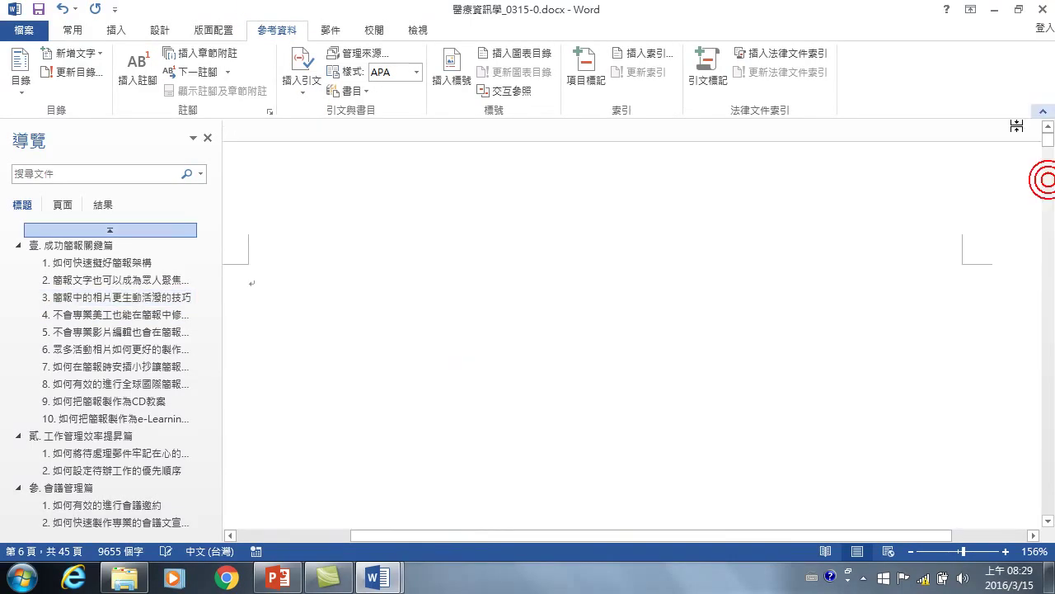
{"action": "left_click", "coordinate": [274, 278]}
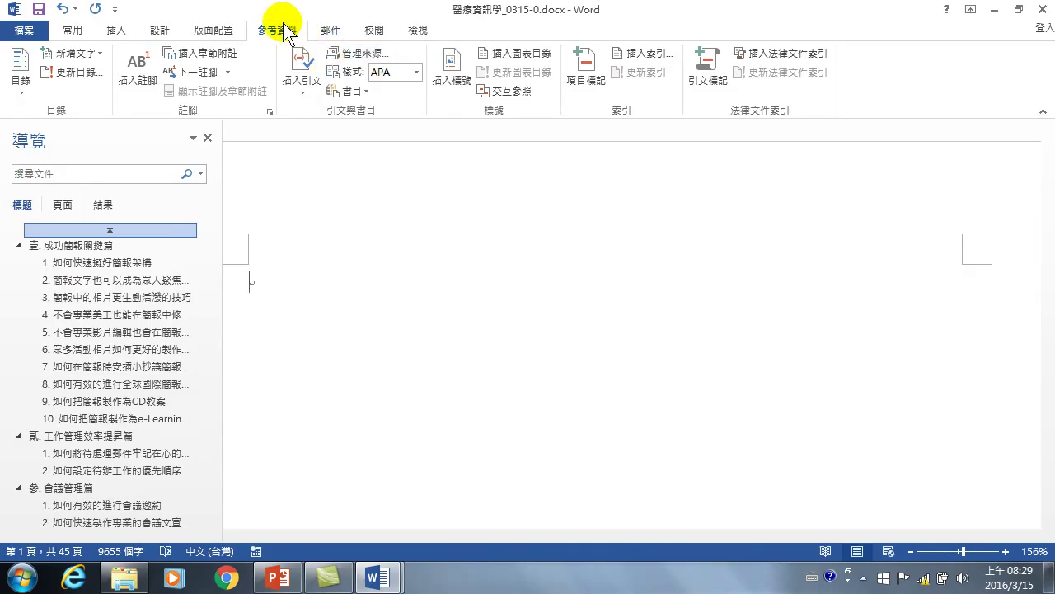
{"action": "left_click", "coordinate": [20, 73]}
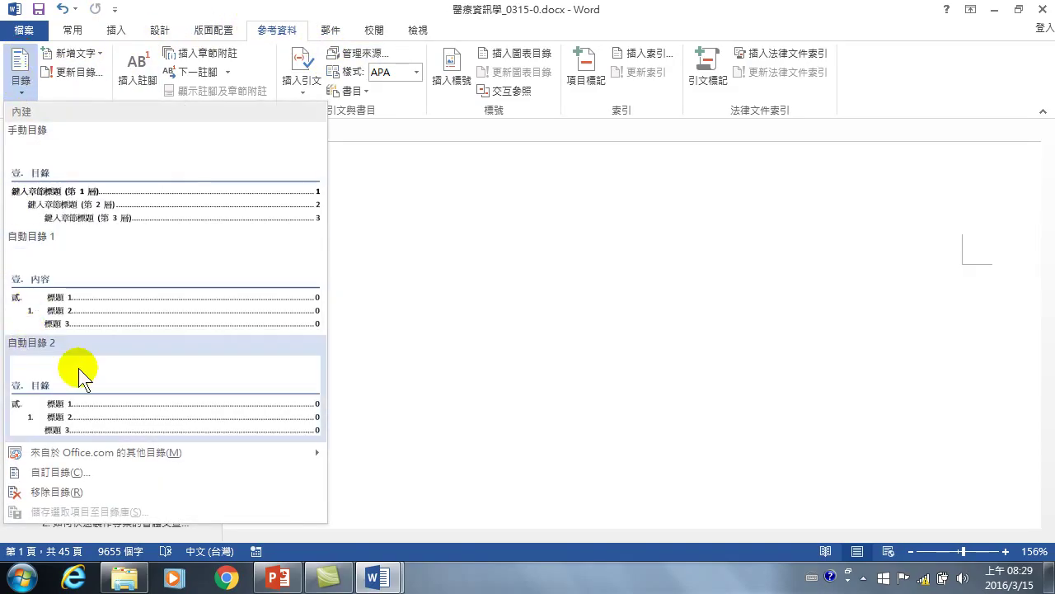
{"action": "left_click", "coordinate": [49, 472]}
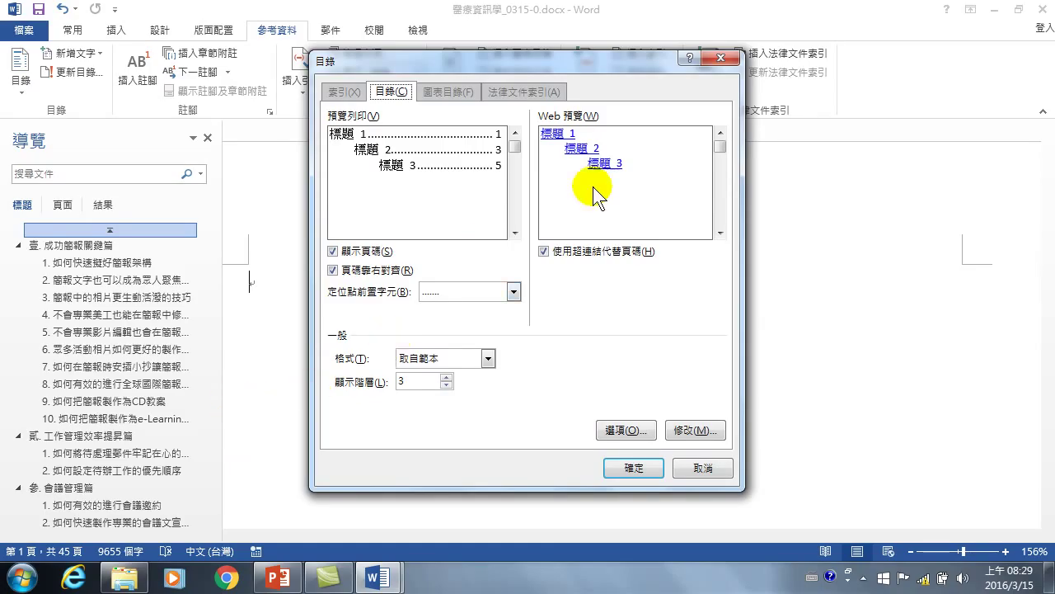
{"action": "left_click", "coordinate": [639, 468]}
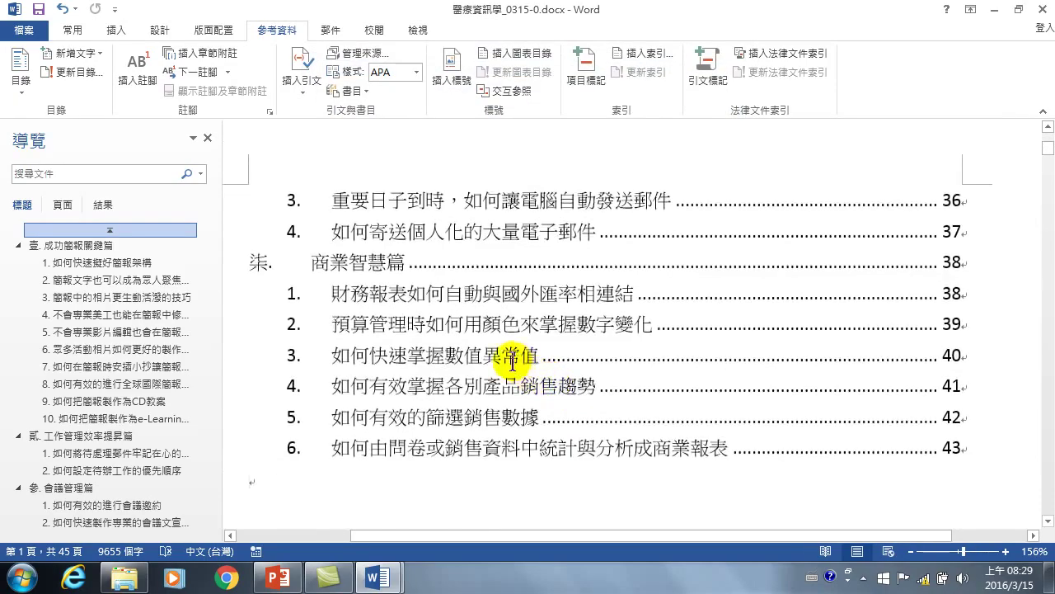
Review the generated table of contents from chapter 壹 through chapter 伍
{"action": "scroll", "coordinate": [512, 363], "scroll_direction": "up", "scroll_amount": 15}
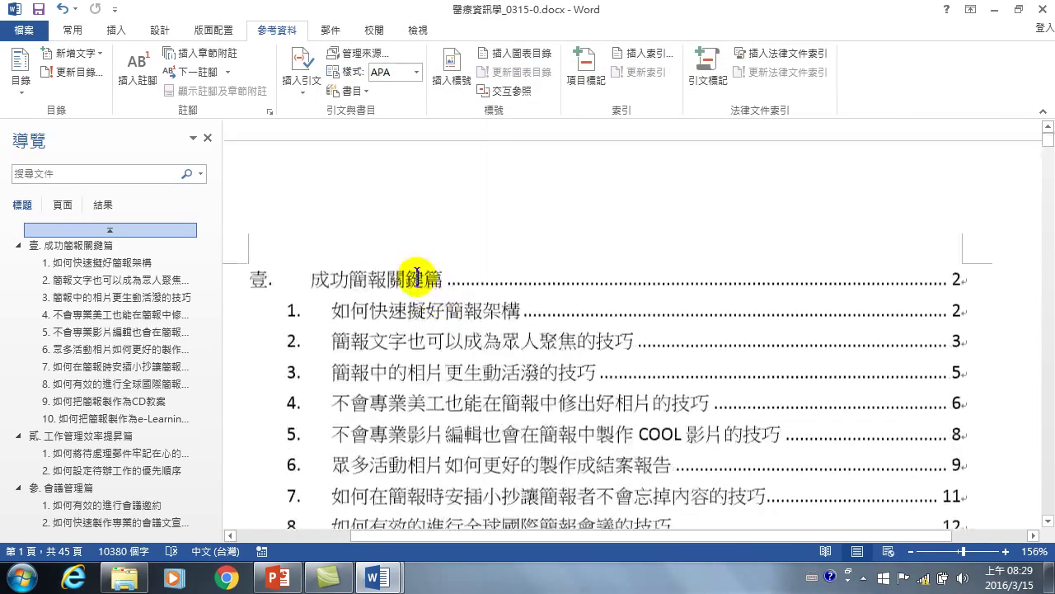
{"action": "left_click", "coordinate": [331, 281]}
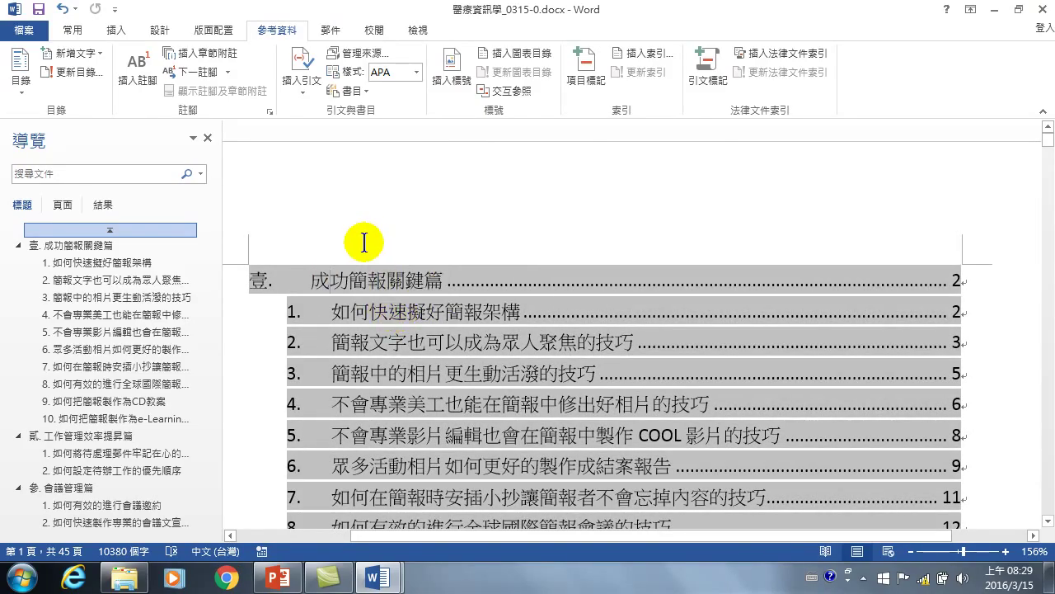
{"action": "scroll", "coordinate": [363, 312], "scroll_direction": "down", "scroll_amount": 6}
{"action": "scroll", "coordinate": [362, 312], "scroll_direction": "down", "scroll_amount": 2}
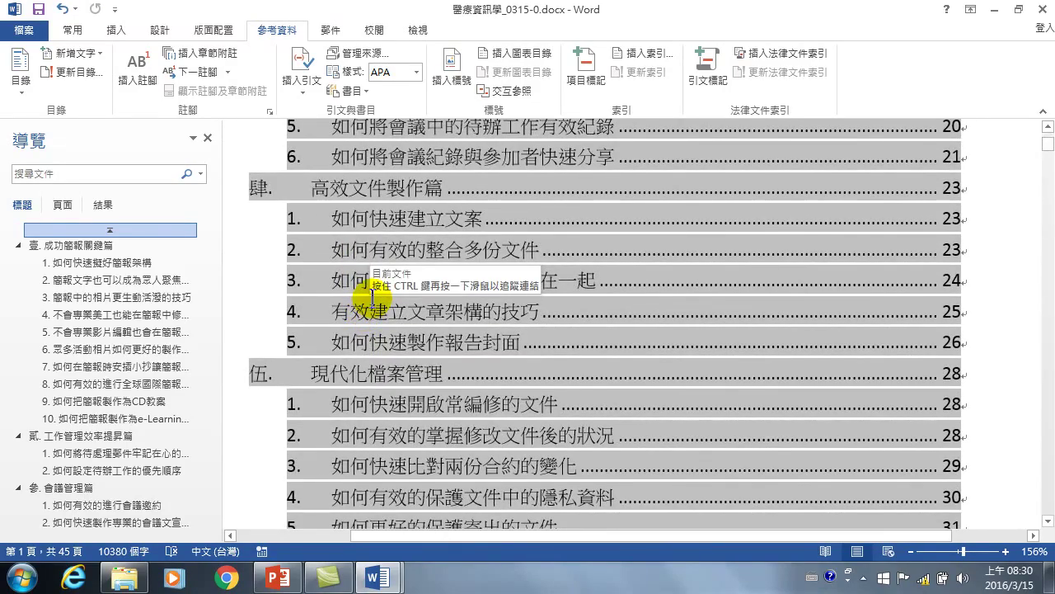
Delete the word 管理 from the chapter heading 貳. 工作管理效率提昇篇 in the report body
{"action": "left_click", "coordinate": [80, 437]}
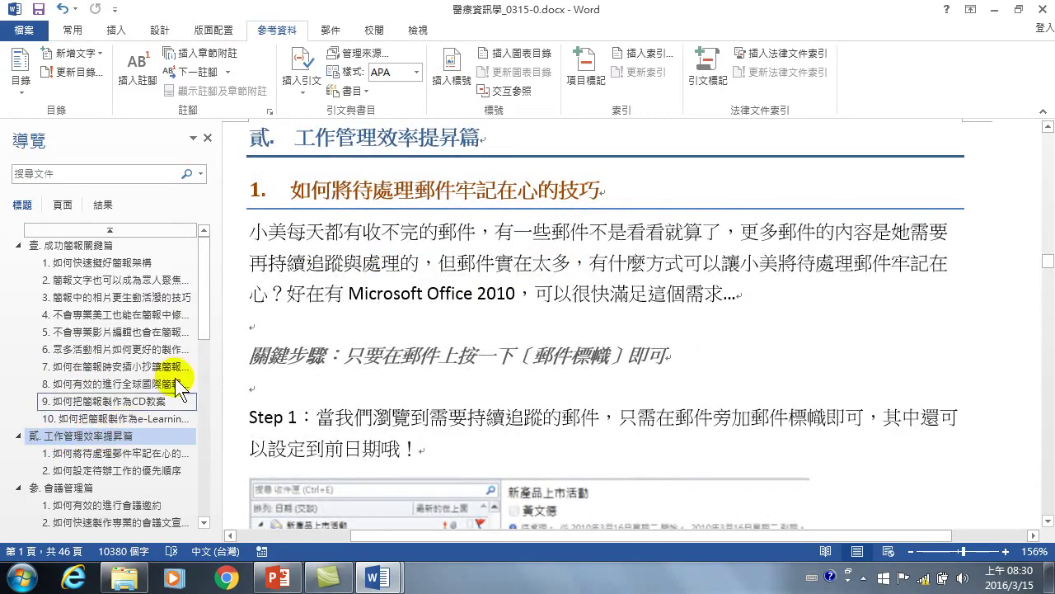
{"action": "left_click_drag", "start_coordinate": [337, 132], "coordinate": [375, 135]}
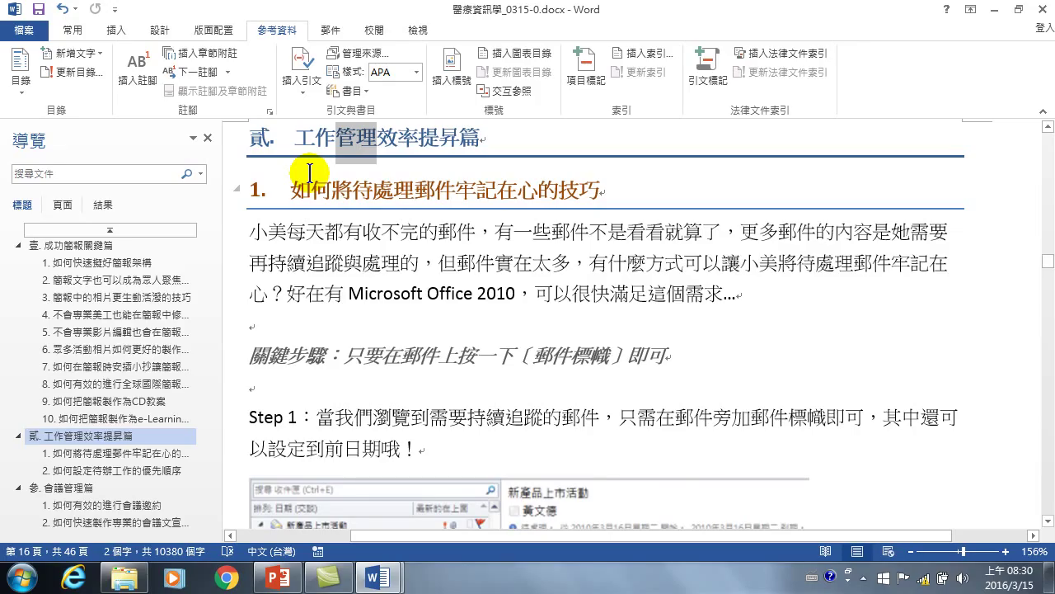
{"action": "key", "text": "Delete"}
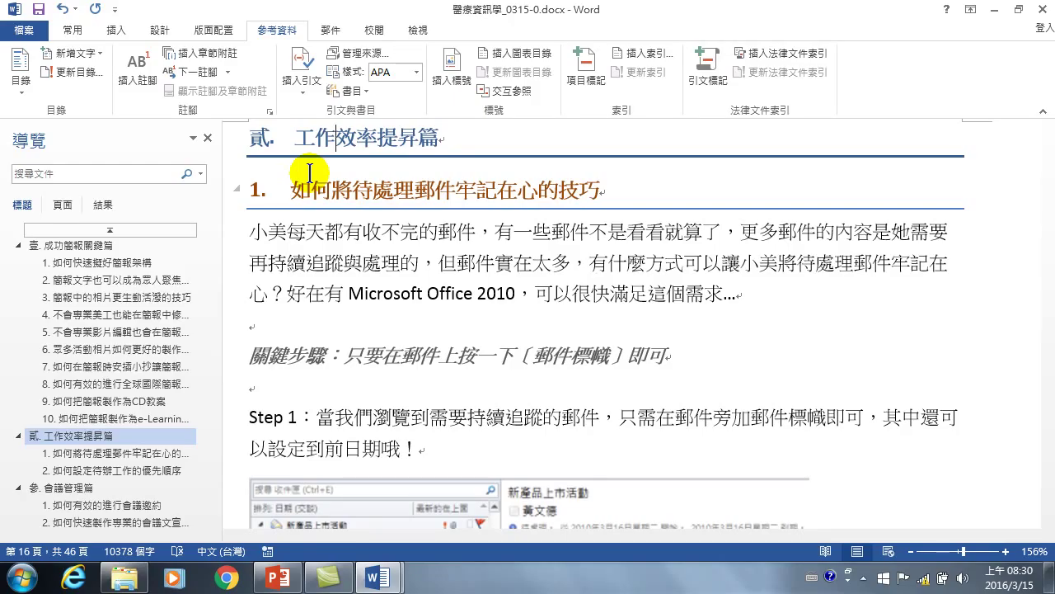
Update the entire table of contents (更新整個目錄), not just its page numbers
{"action": "left_click", "coordinate": [1049, 263]}
{"action": "left_click", "coordinate": [1050, 263]}
{"action": "scroll", "coordinate": [443, 275], "scroll_direction": "down", "scroll_amount": 3}
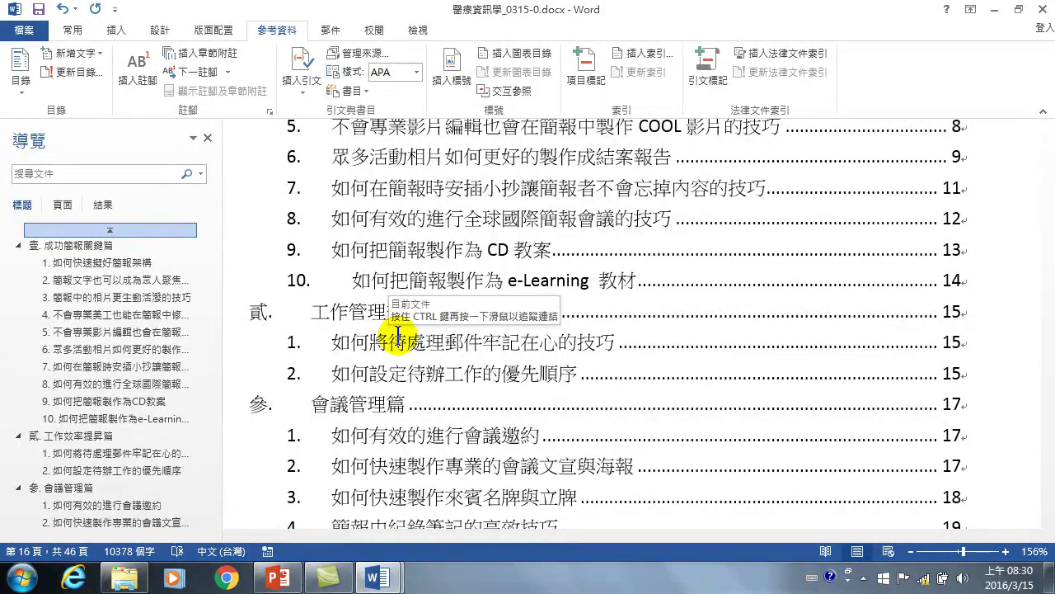
{"action": "left_click", "coordinate": [75, 80]}
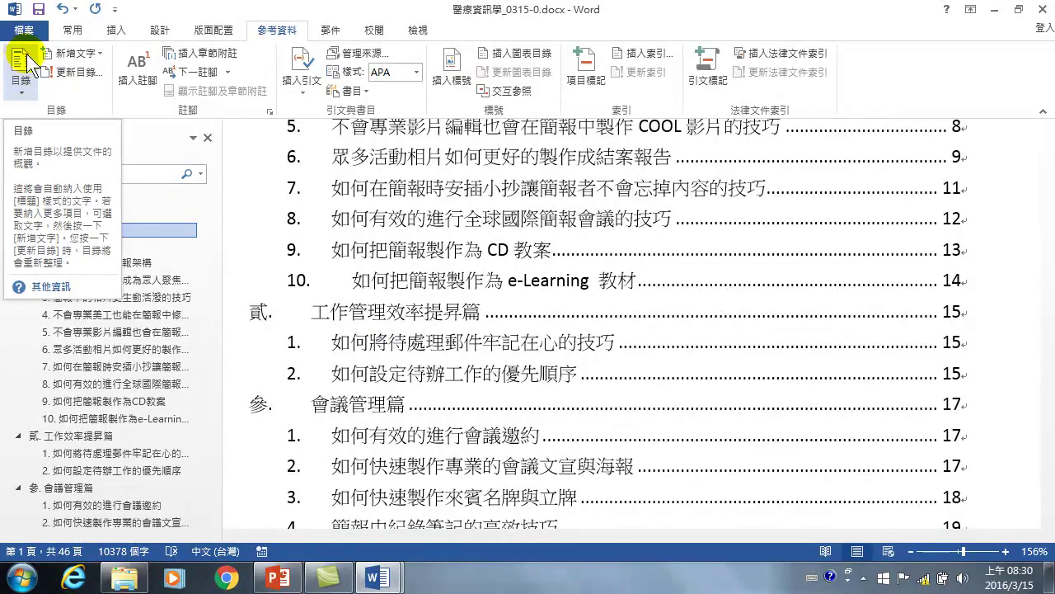
{"action": "left_click", "coordinate": [80, 75]}
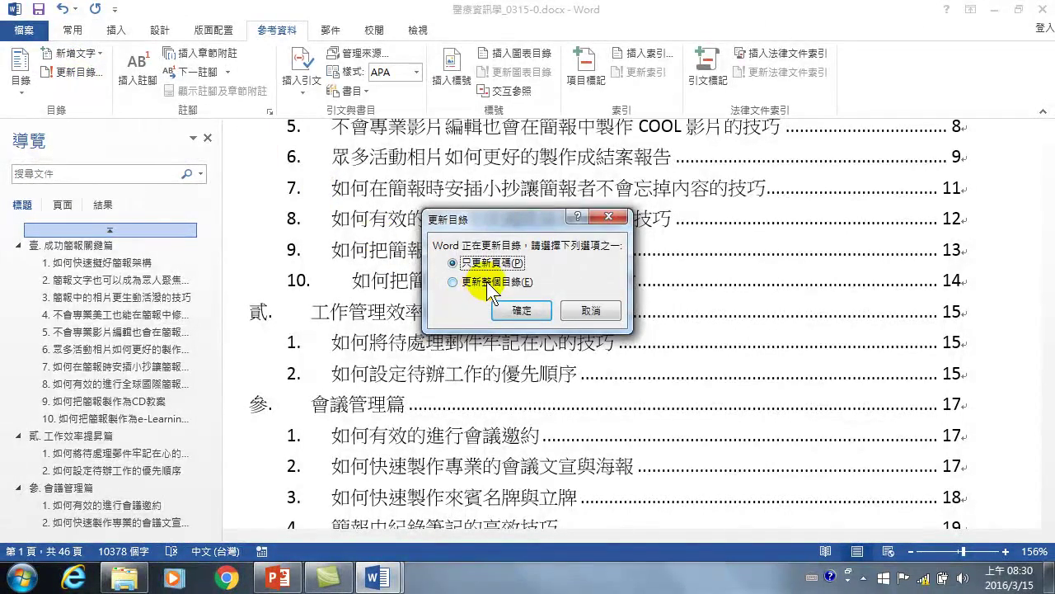
{"action": "left_click", "coordinate": [483, 282]}
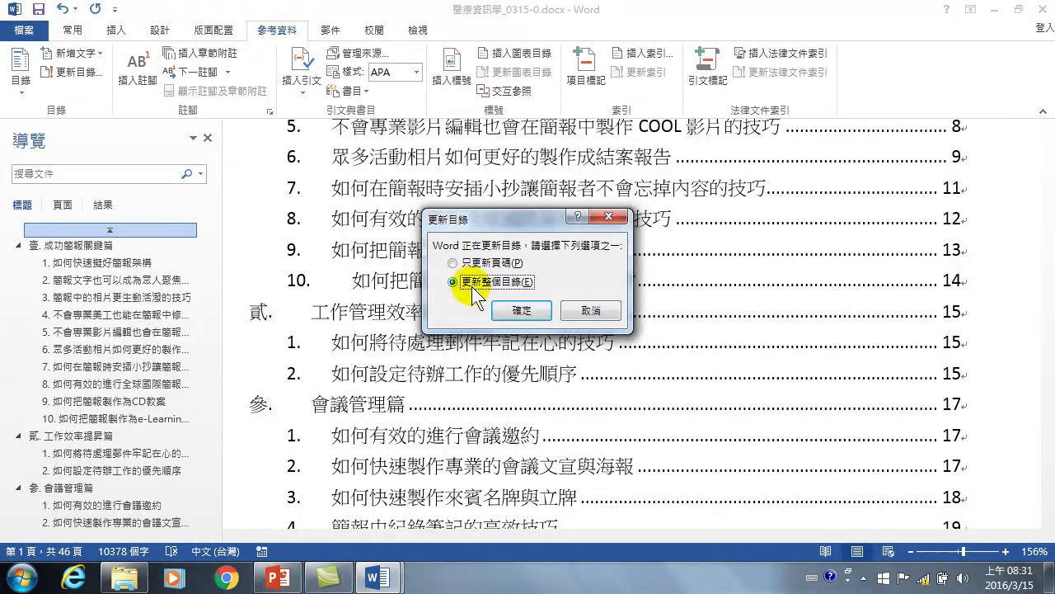
{"action": "left_click", "coordinate": [522, 310]}
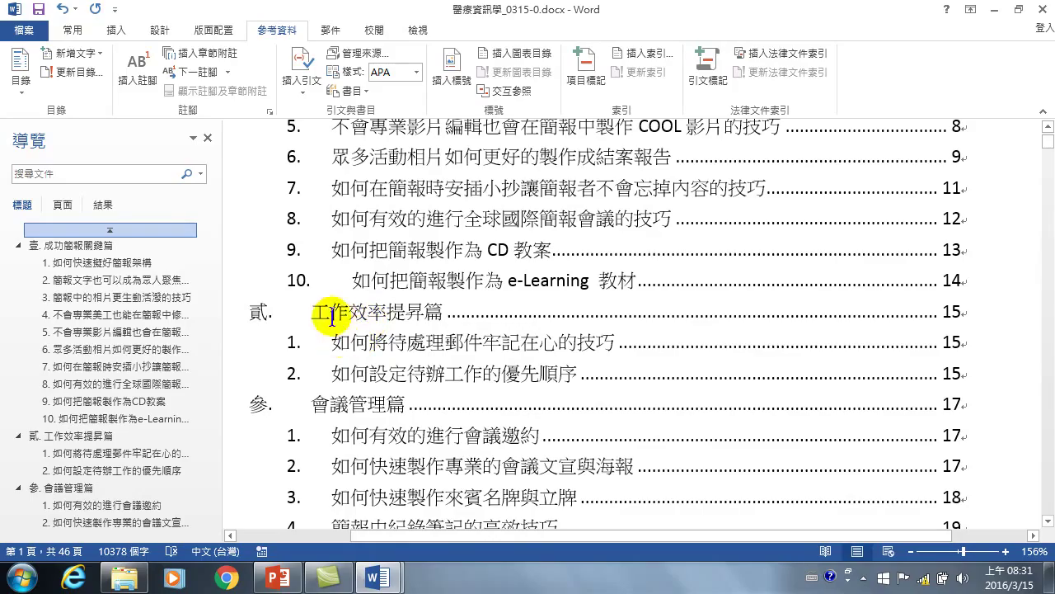
Review the updated table of contents entries and page numbers from chapter 壹 through chapter 肆
{"action": "scroll", "coordinate": [417, 297], "scroll_direction": "up", "scroll_amount": 5}
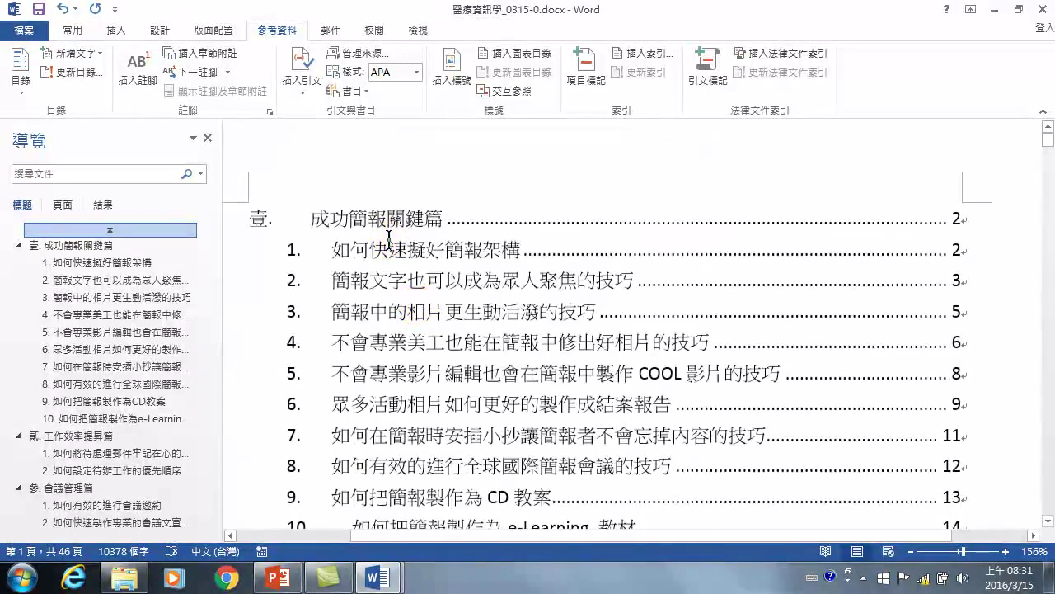
{"action": "left_click", "coordinate": [389, 239]}
{"action": "scroll", "coordinate": [420, 379], "scroll_direction": "down", "scroll_amount": 4}
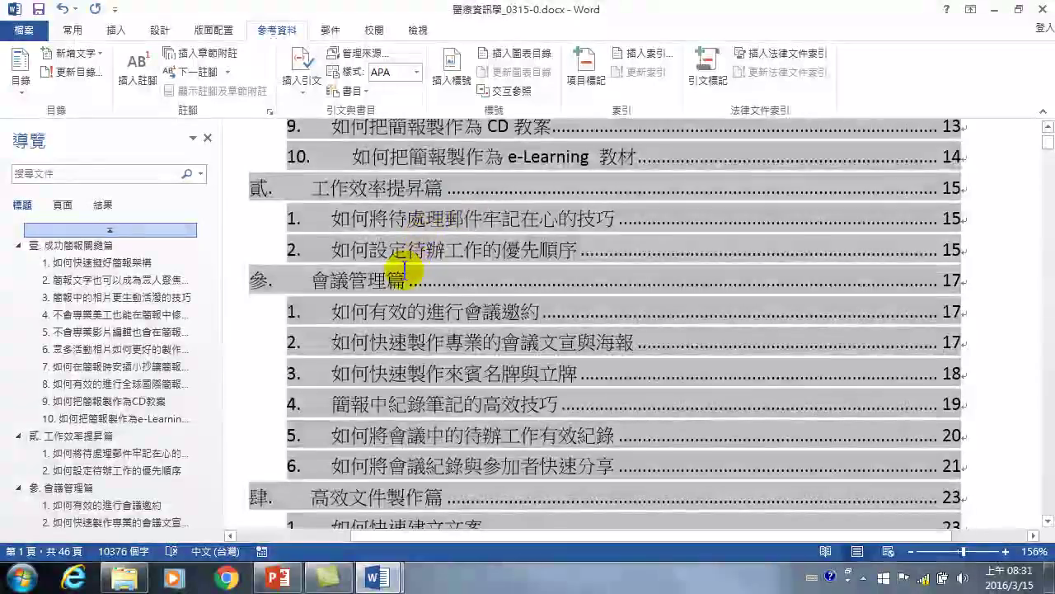
{"action": "scroll", "coordinate": [417, 272], "scroll_direction": "down", "scroll_amount": 2}
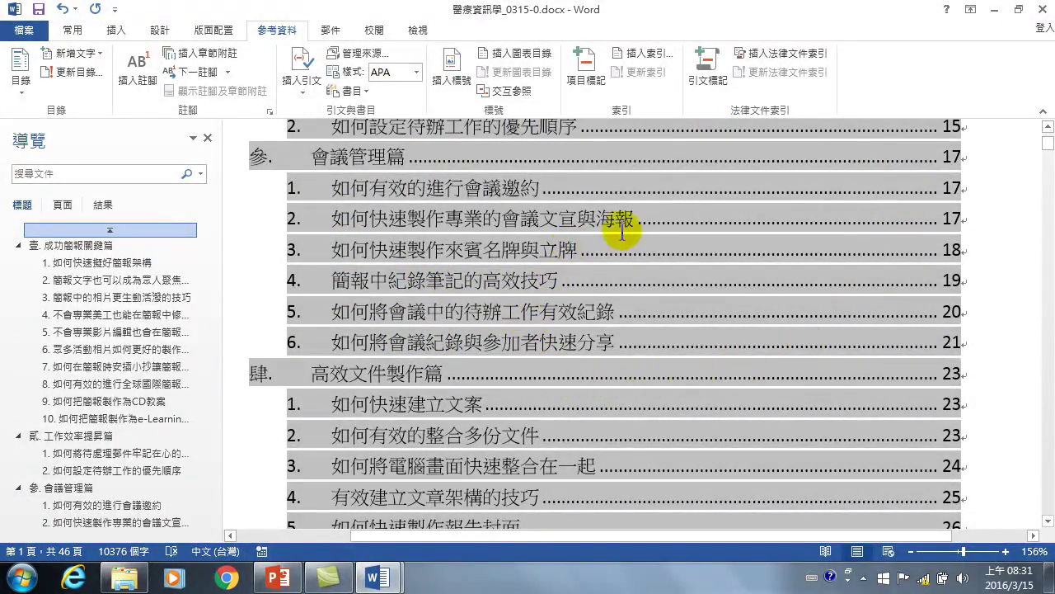
{"action": "scroll", "coordinate": [610, 231], "scroll_direction": "up", "scroll_amount": 4}
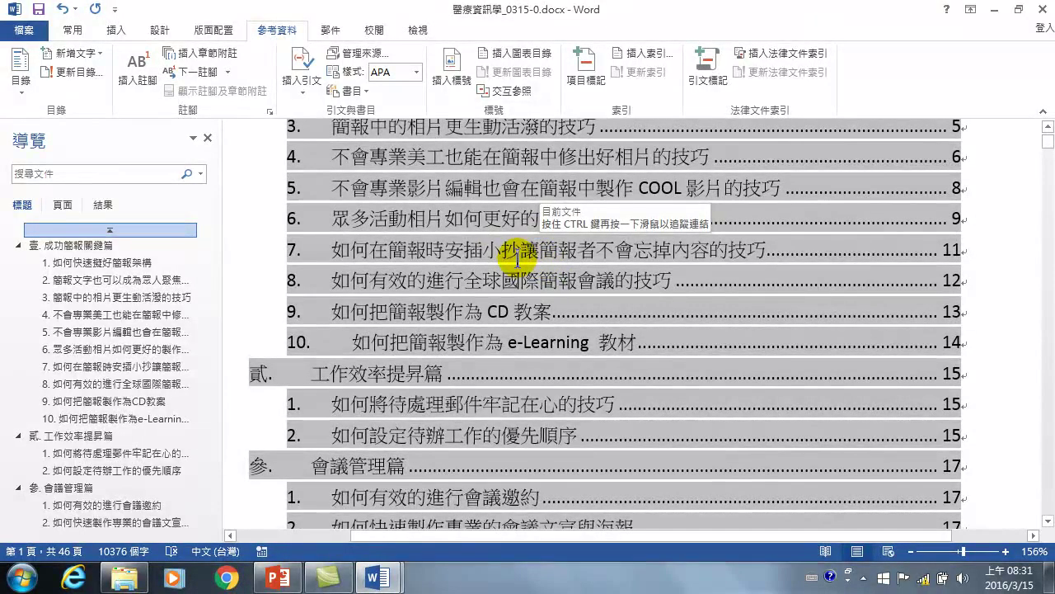
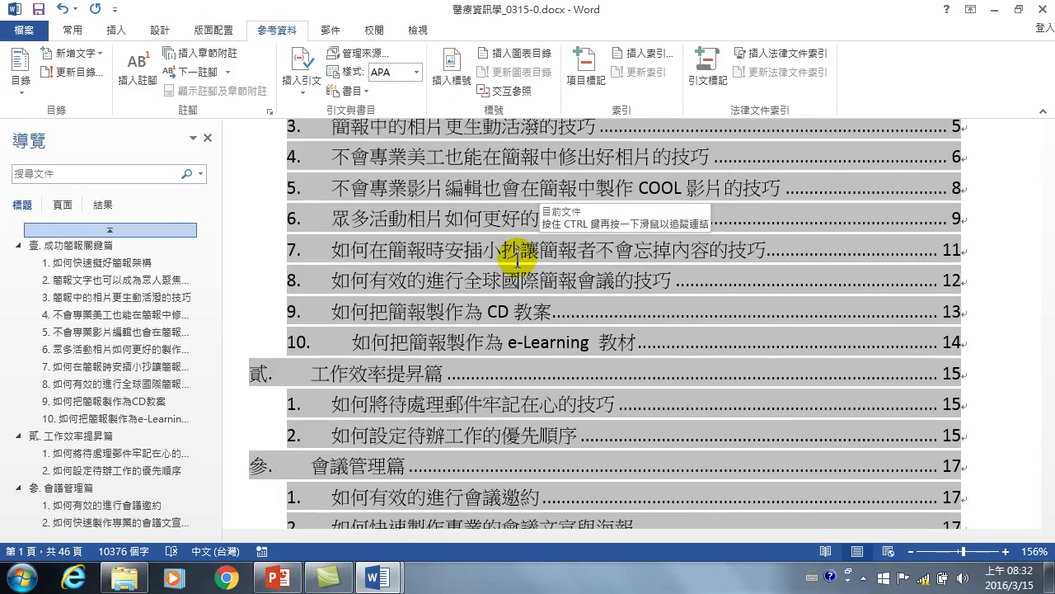
{"action": "scroll", "coordinate": [453, 189], "scroll_direction": "up", "scroll_amount": 5}
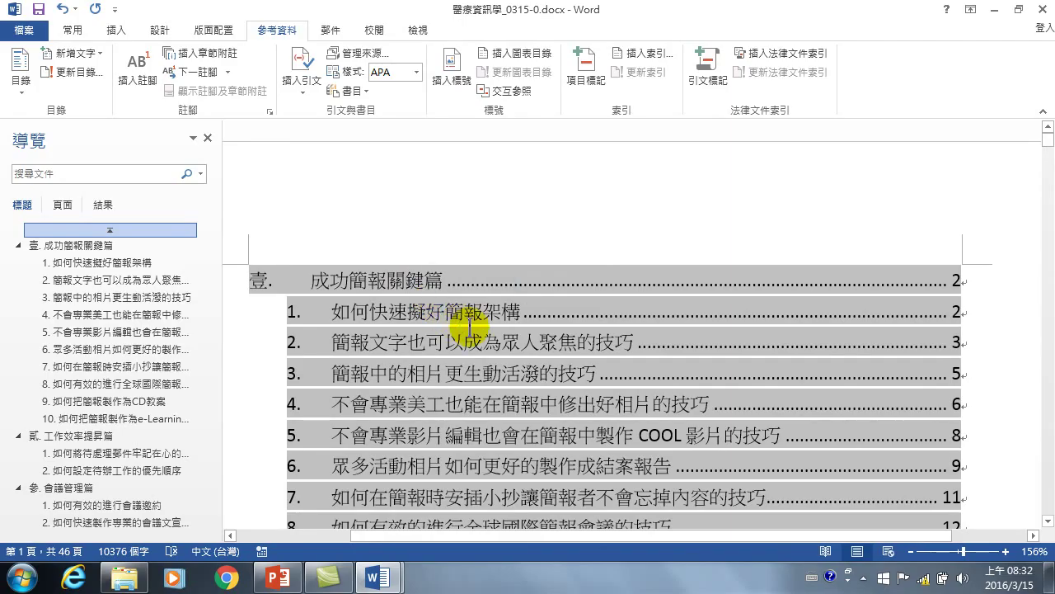
{"action": "scroll", "coordinate": [482, 326], "scroll_direction": "down", "scroll_amount": 4}
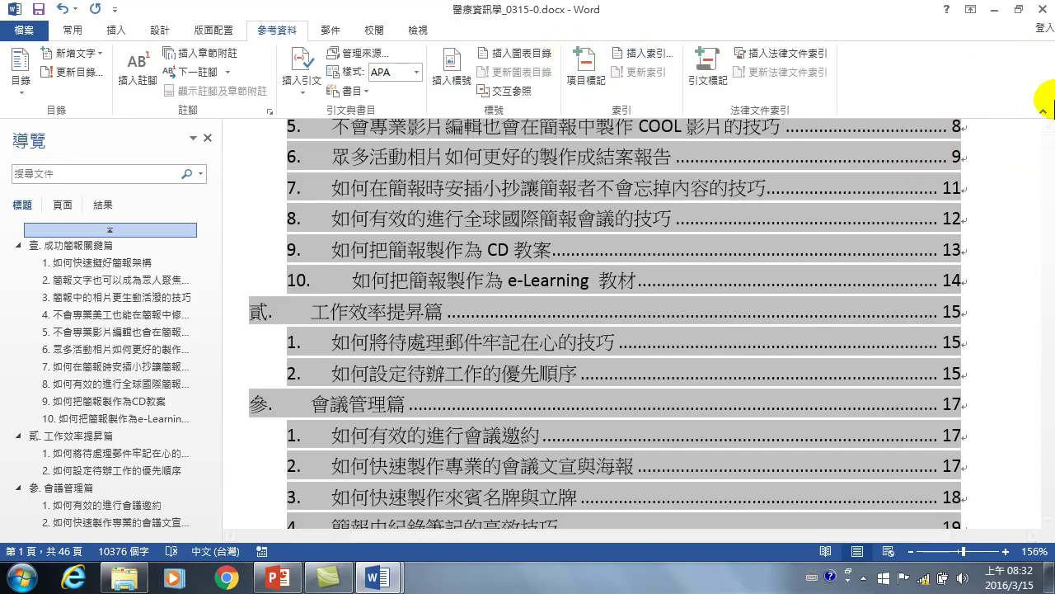
Place the cursor in the first paragraph of section 7, 如何在簡報時安插小抄, and insert the built-in 奧斯丁 cover page
{"action": "left_click_drag", "start_coordinate": [1050, 161], "coordinate": [1047, 285]}
{"action": "left_click", "coordinate": [113, 364]}
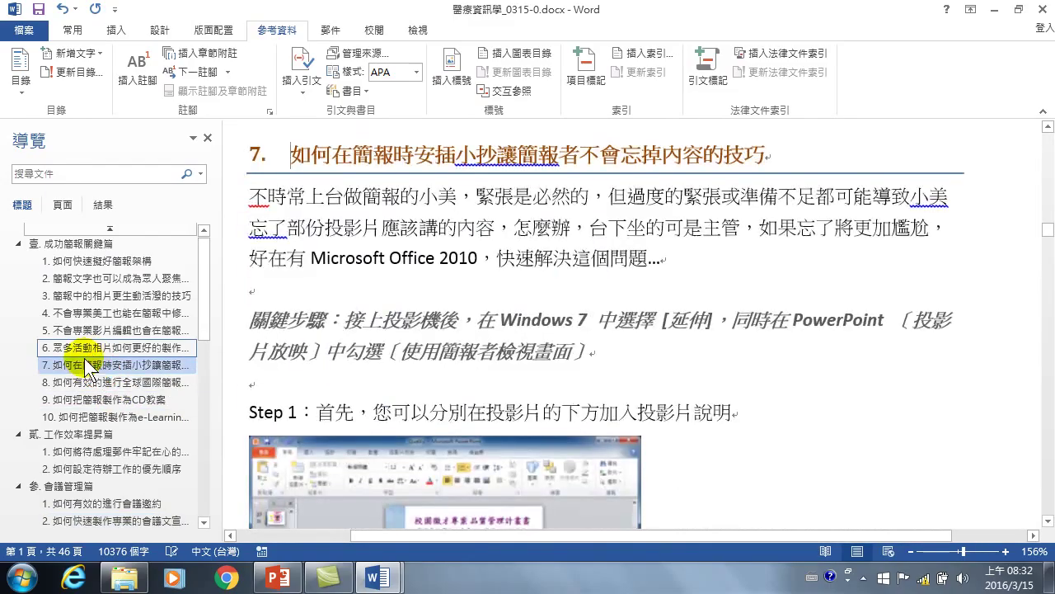
{"action": "left_click", "coordinate": [439, 222]}
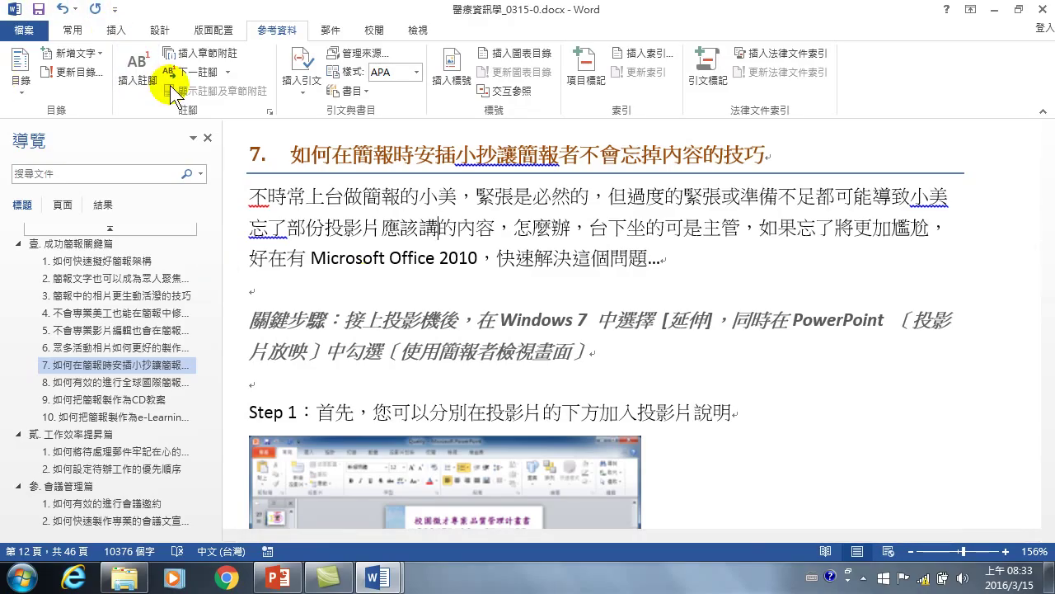
{"action": "left_click", "coordinate": [118, 28]}
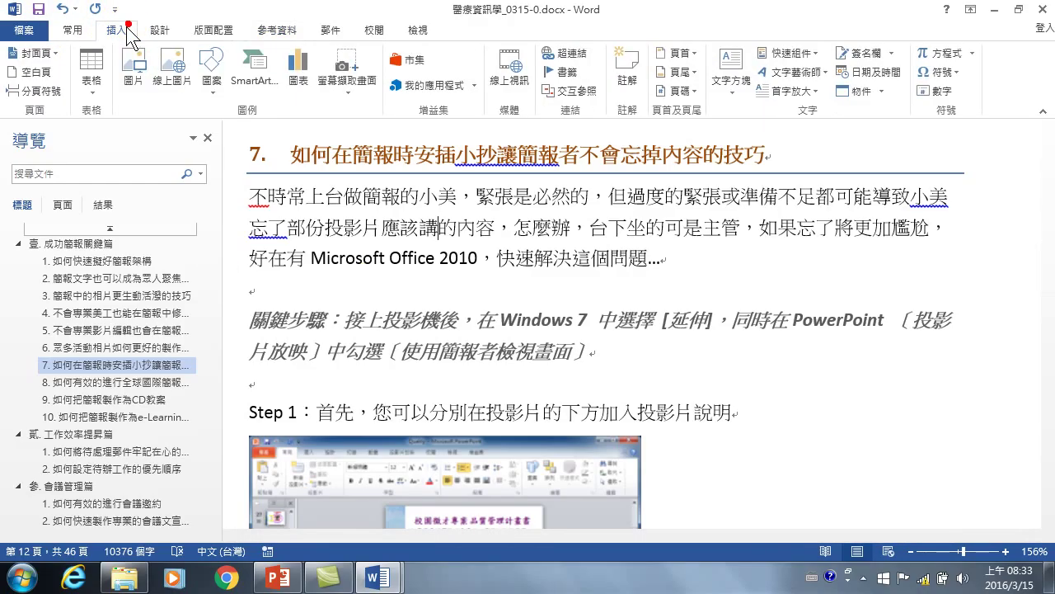
{"action": "left_click", "coordinate": [36, 56]}
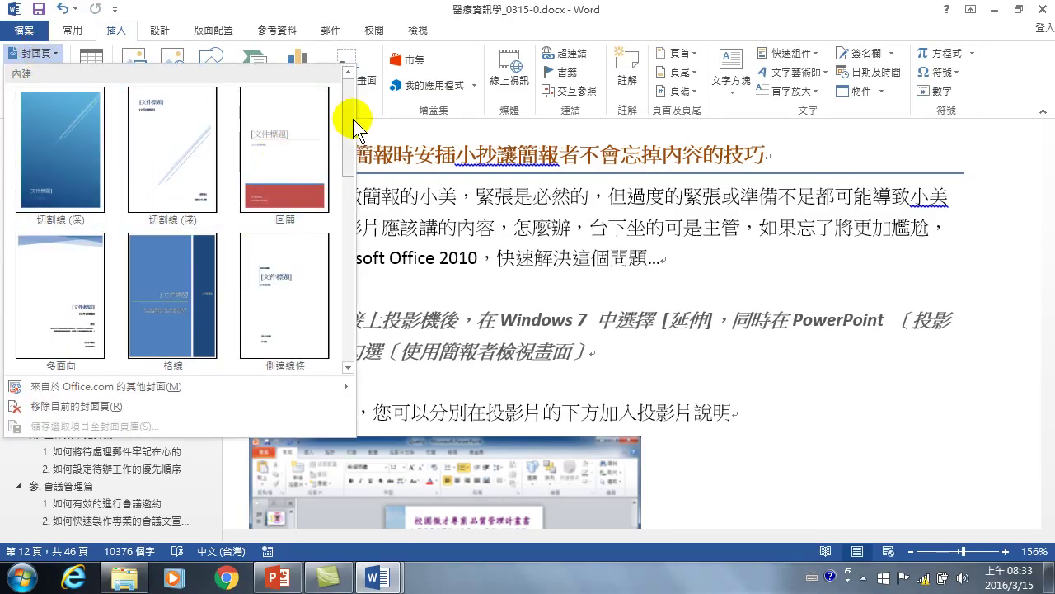
{"action": "scroll", "coordinate": [348, 146], "scroll_direction": "down", "scroll_amount": 2}
{"action": "scroll", "coordinate": [347, 206], "scroll_direction": "down", "scroll_amount": 2}
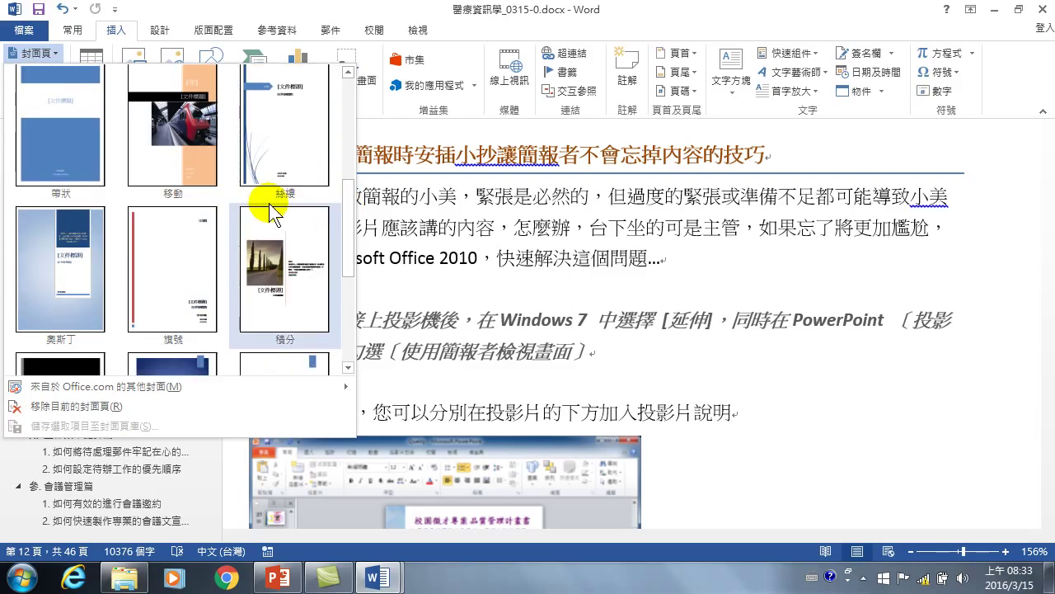
{"action": "left_click", "coordinate": [73, 270]}
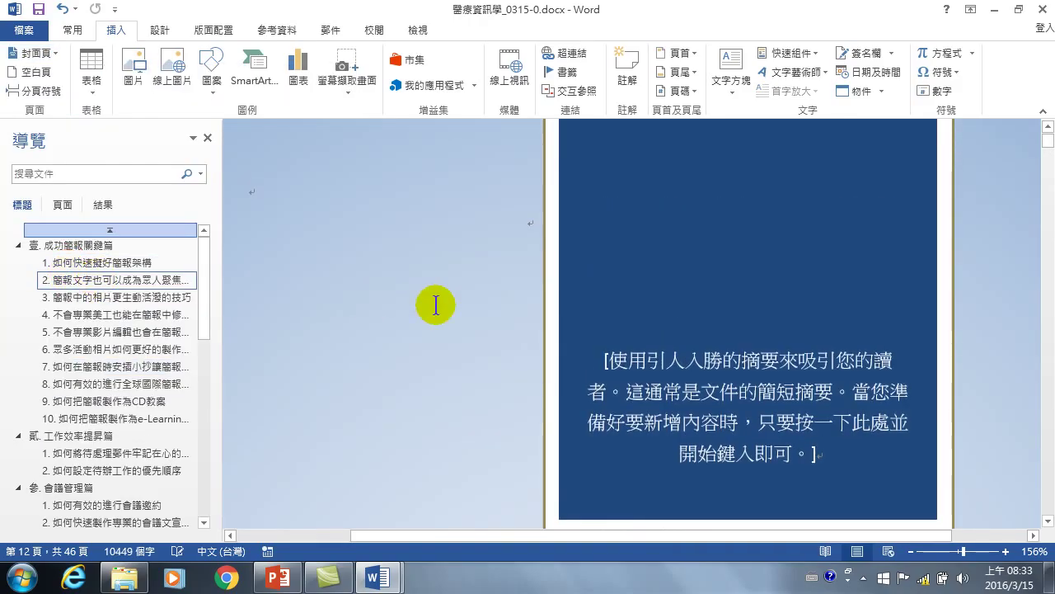
Zoom out to 30% and examine the layout of the cover, table of contents and first body pages
{"action": "left_click", "coordinate": [910, 551]}
{"action": "left_click", "coordinate": [911, 552]}
{"action": "left_click", "coordinate": [911, 551]}
{"action": "left_click", "coordinate": [911, 552]}
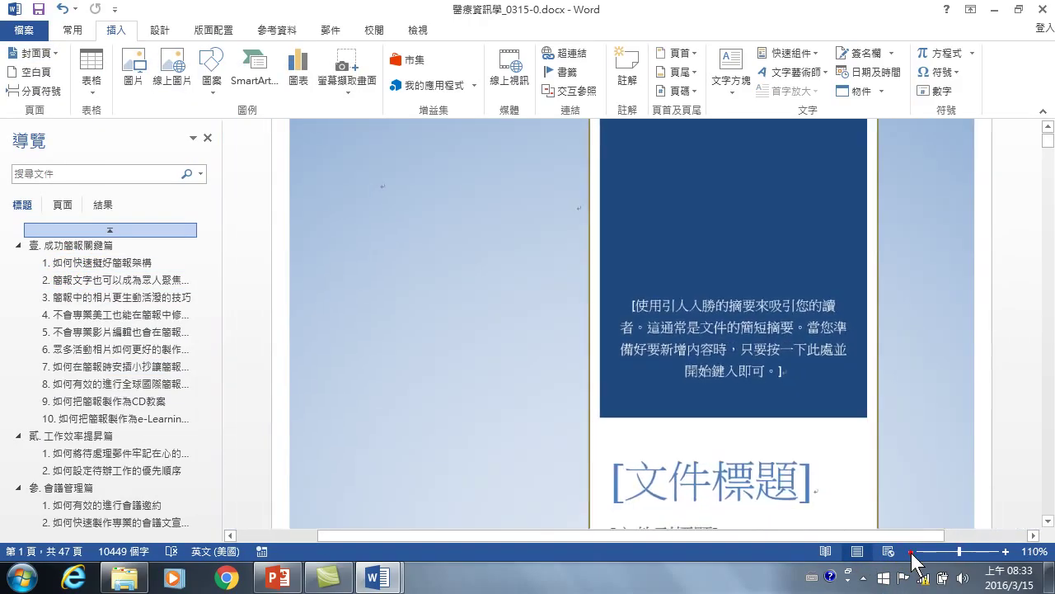
{"action": "left_click", "coordinate": [911, 551]}
{"action": "left_click", "coordinate": [911, 551]}
{"action": "left_click", "coordinate": [911, 552]}
{"action": "left_click", "coordinate": [911, 552]}
{"action": "left_click", "coordinate": [911, 551]}
{"action": "left_click", "coordinate": [911, 551]}
{"action": "left_click", "coordinate": [911, 551]}
{"action": "left_click", "coordinate": [911, 552]}
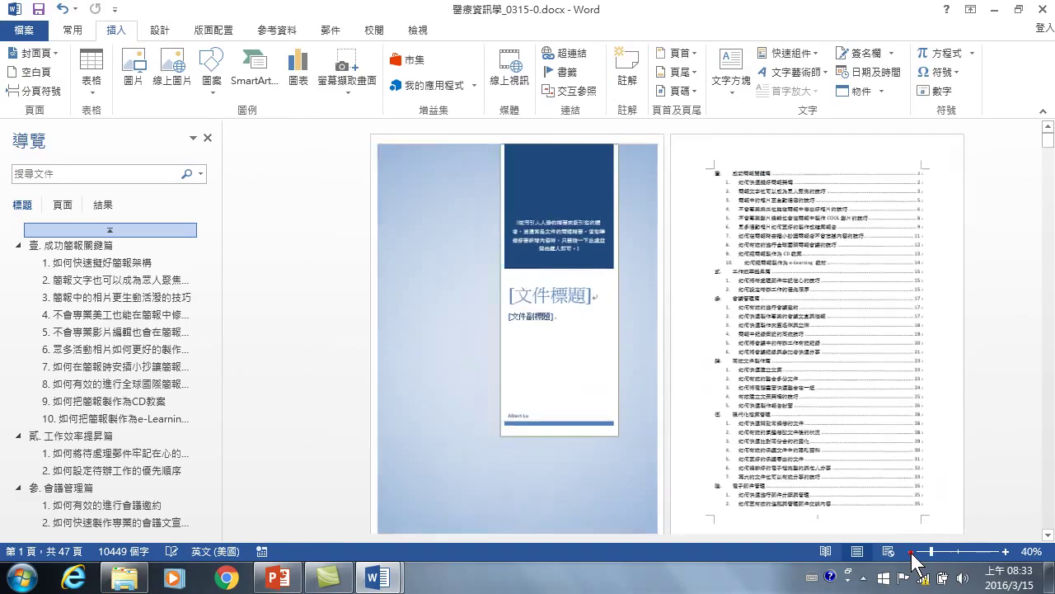
{"action": "left_click", "coordinate": [910, 552]}
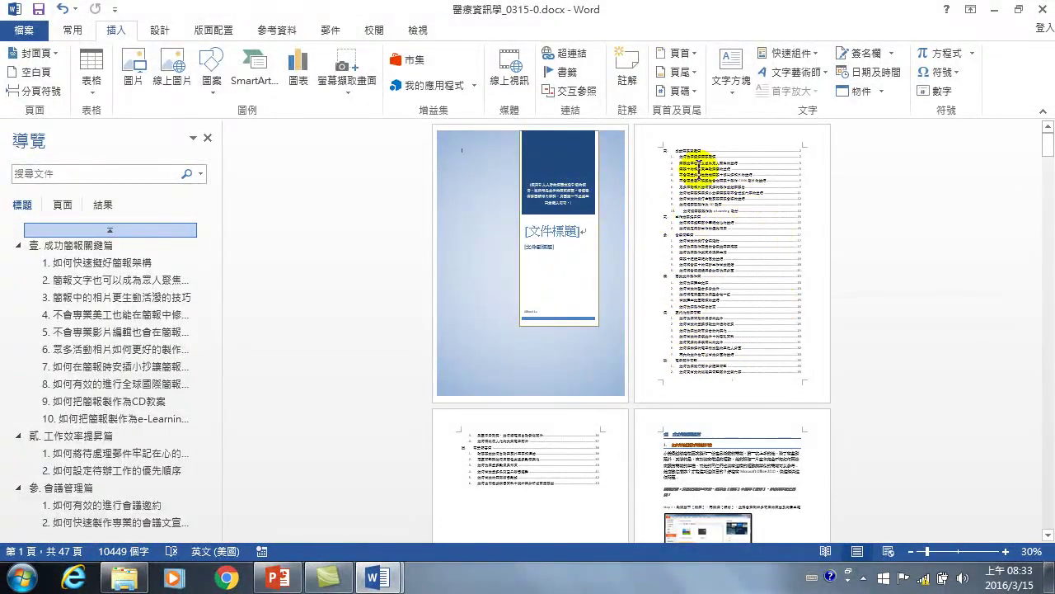
{"action": "scroll", "coordinate": [714, 487], "scroll_direction": "down", "scroll_amount": 1}
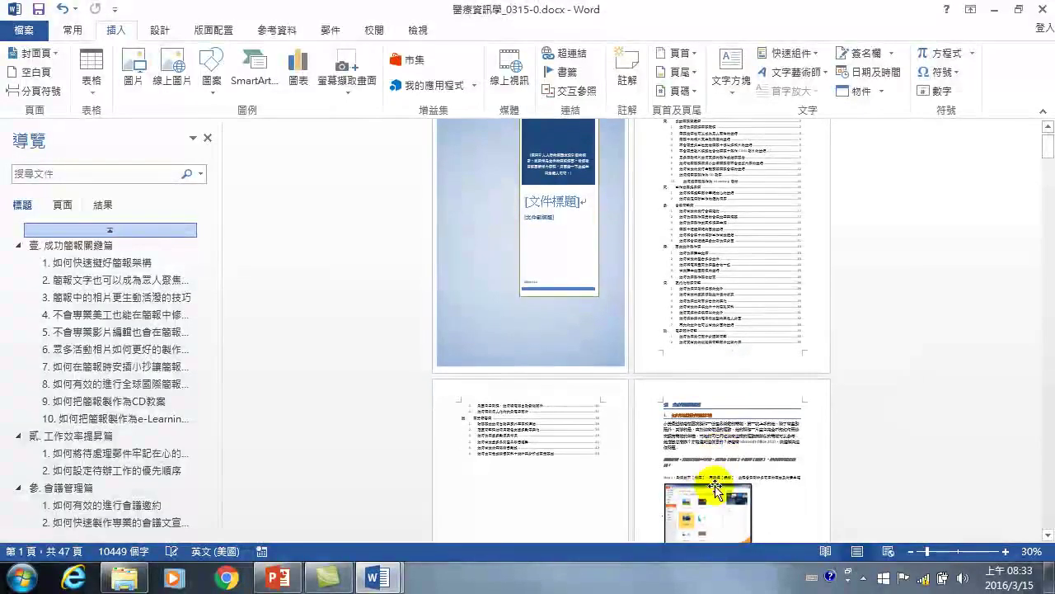
{"action": "scroll", "coordinate": [714, 488], "scroll_direction": "down", "scroll_amount": 1}
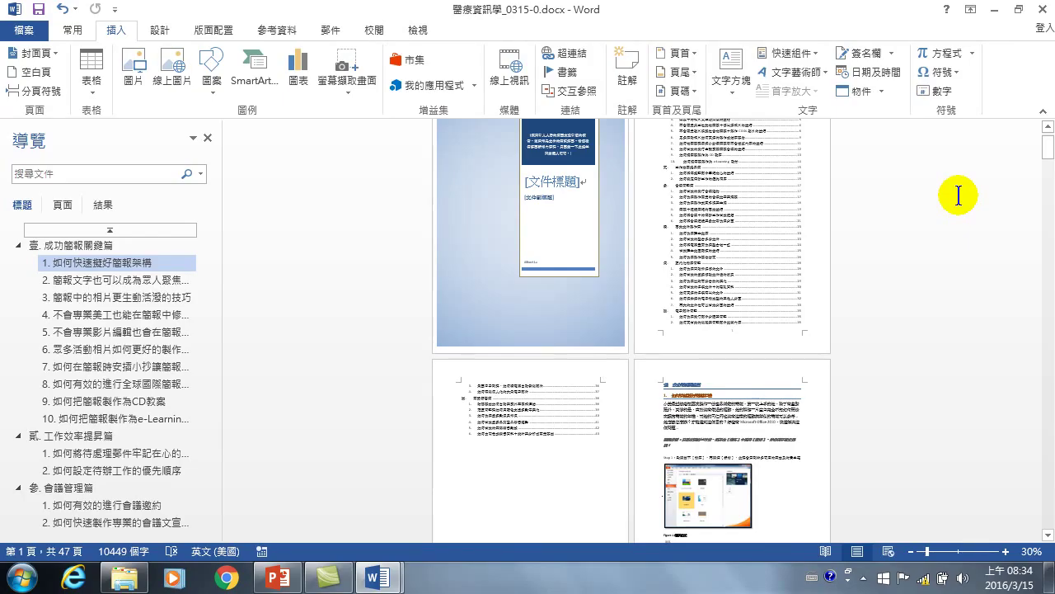
{"action": "scroll", "coordinate": [464, 278], "scroll_direction": "down", "scroll_amount": 1}
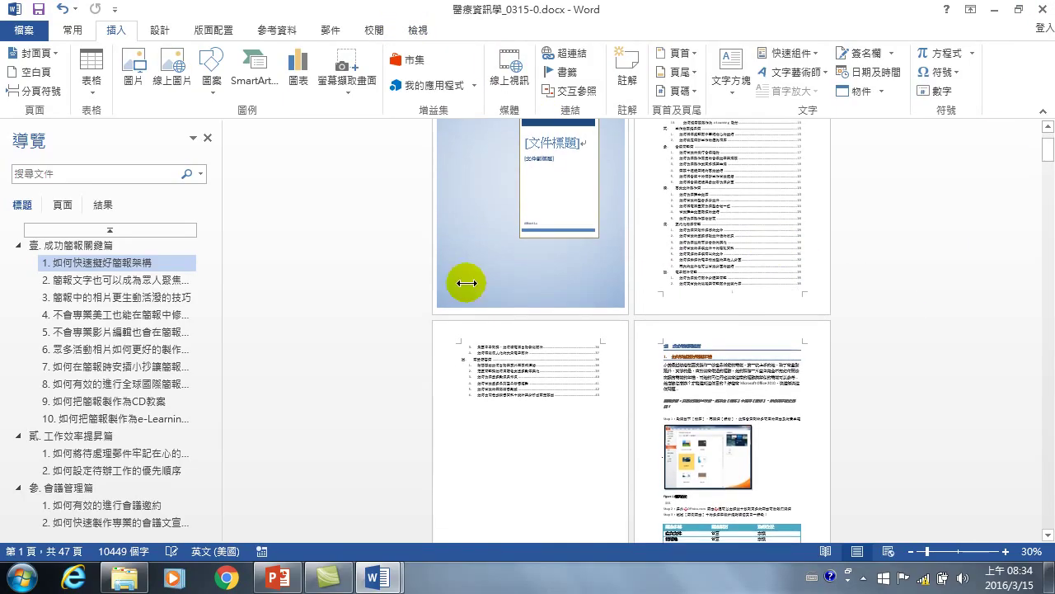
Select the second picture in section 7 and replace the report's cover page with the built-in 移動 design
{"action": "left_click", "coordinate": [120, 371]}
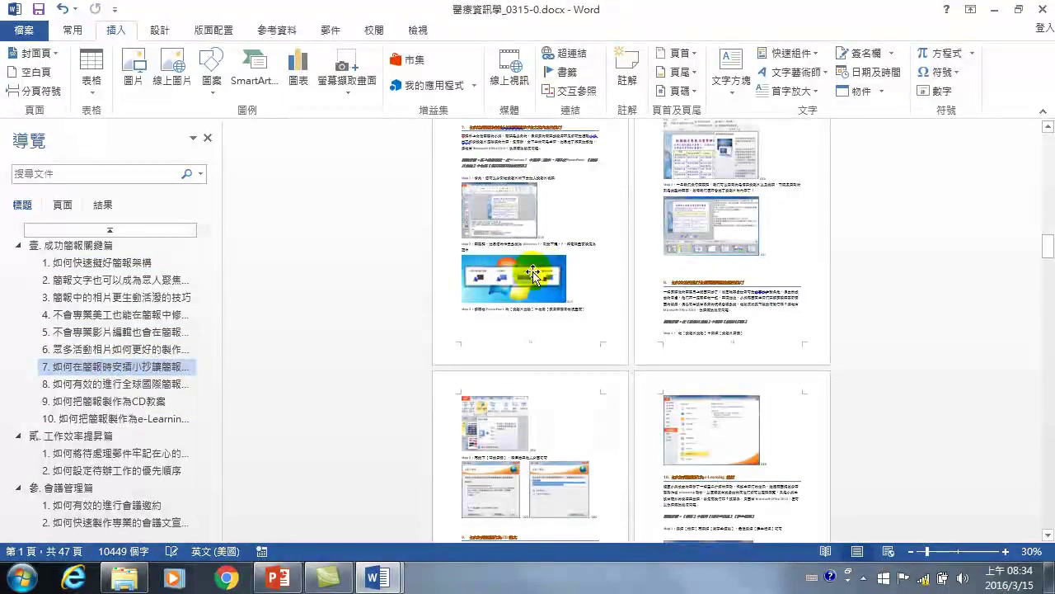
{"action": "left_click", "coordinate": [546, 281]}
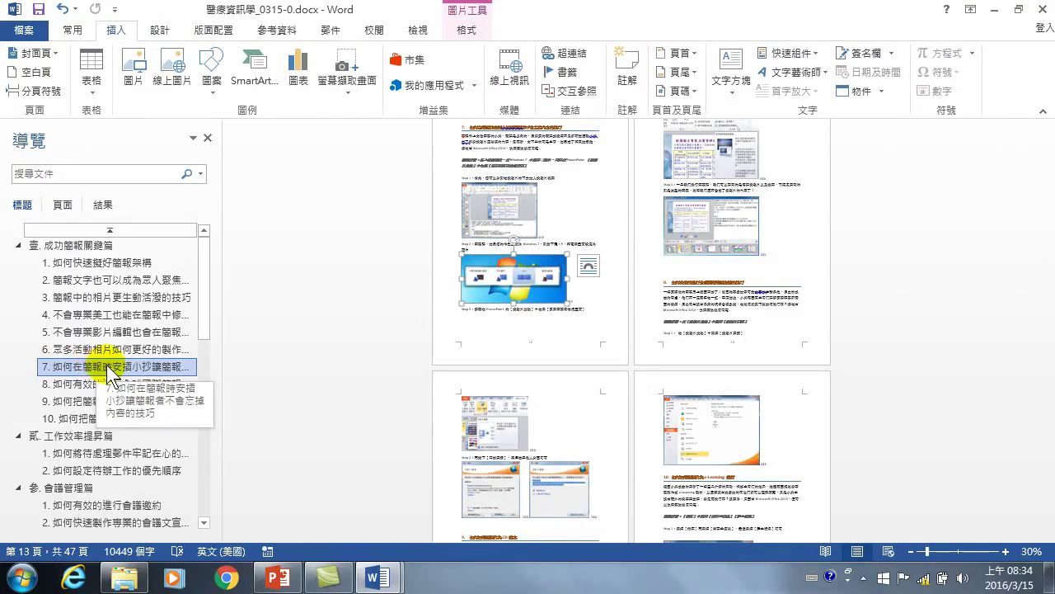
{"action": "left_click", "coordinate": [115, 32]}
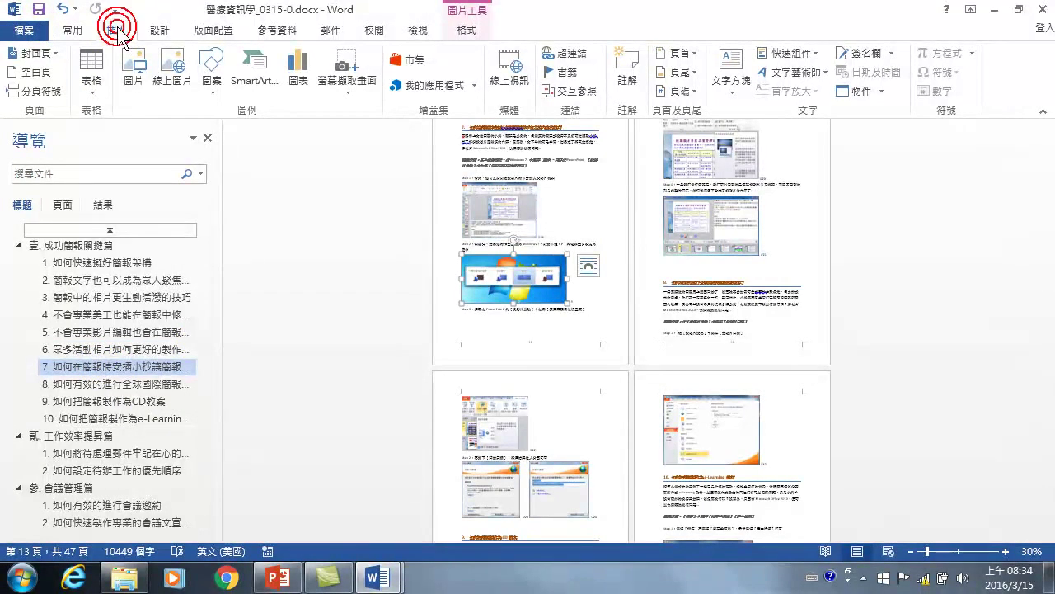
{"action": "left_click", "coordinate": [35, 53]}
{"action": "left_click_drag", "start_coordinate": [347, 114], "coordinate": [328, 279]}
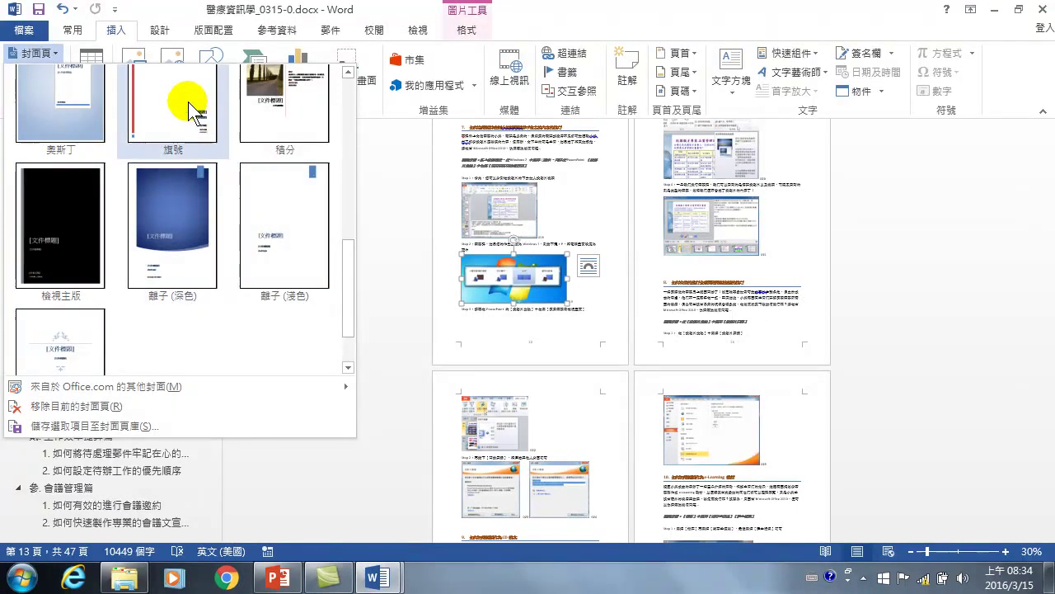
{"action": "left_click_drag", "start_coordinate": [346, 266], "coordinate": [365, 189]}
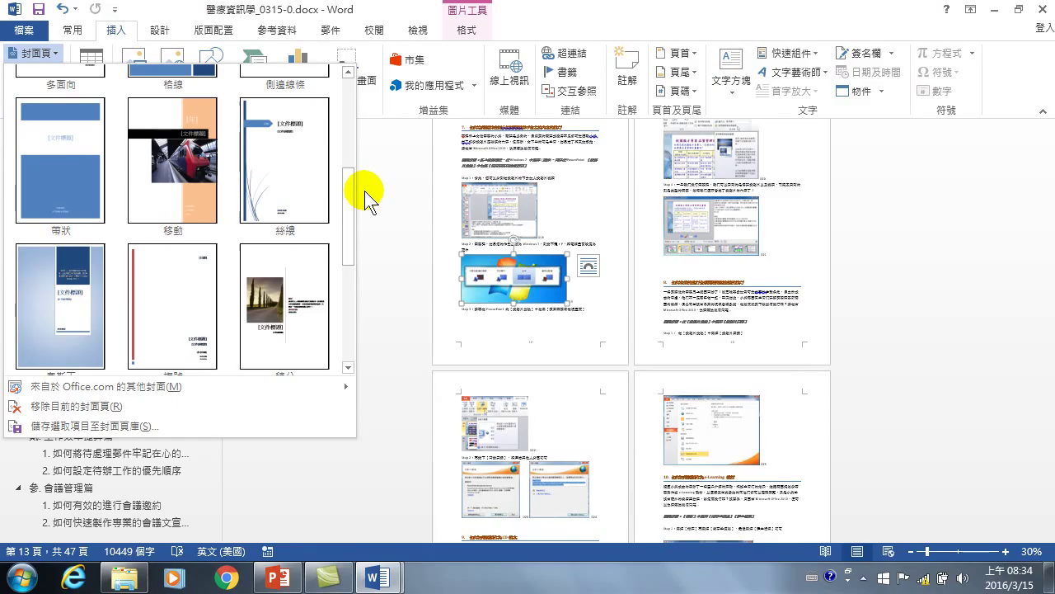
{"action": "left_click", "coordinate": [181, 156]}
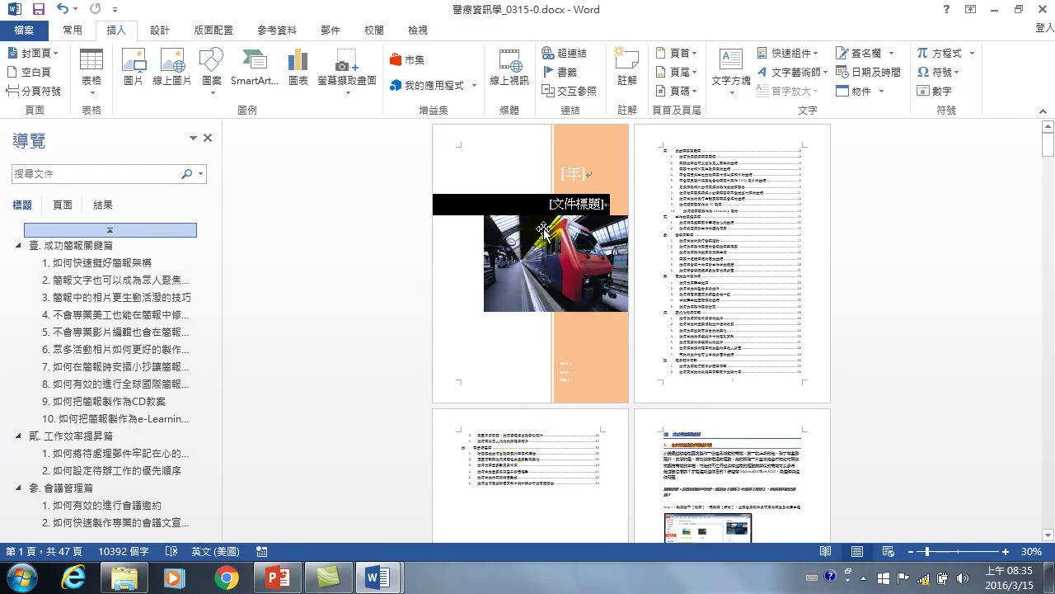
{"action": "scroll", "coordinate": [544, 231], "scroll_direction": "down", "scroll_amount": 4}
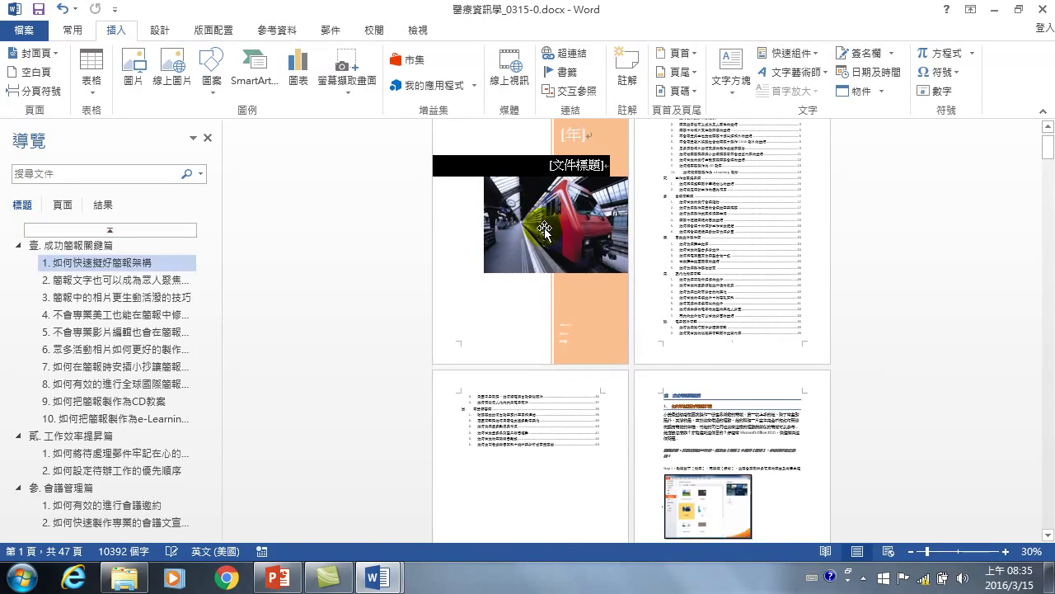
{"action": "scroll", "coordinate": [549, 370], "scroll_direction": "down", "scroll_amount": 2}
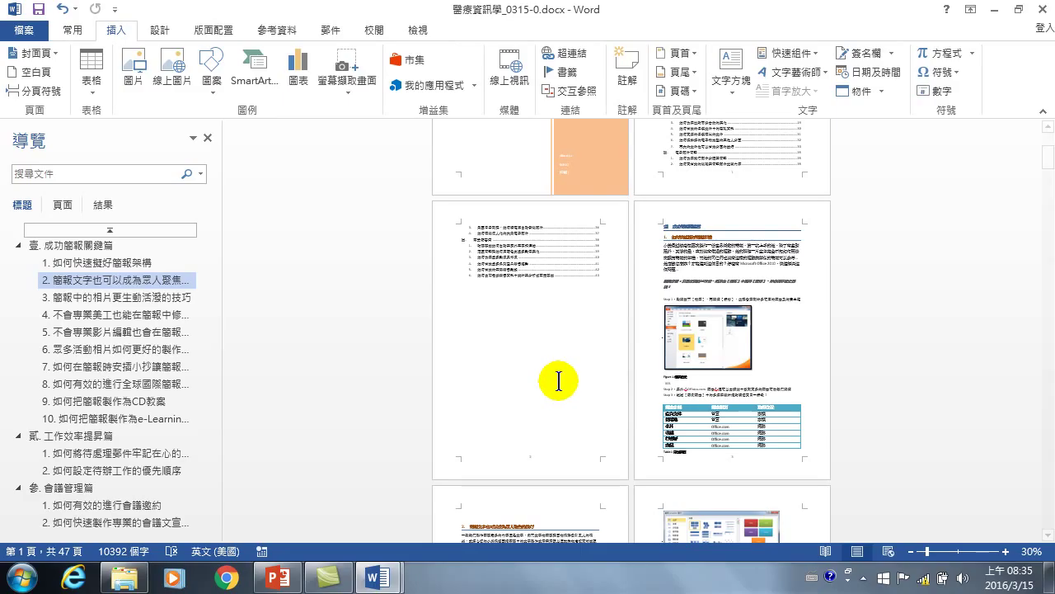
Zoom in to 110% at the start of chapter 壹 and view the available built-in table of contents styles
{"action": "scroll", "coordinate": [559, 386], "scroll_direction": "down", "scroll_amount": 1}
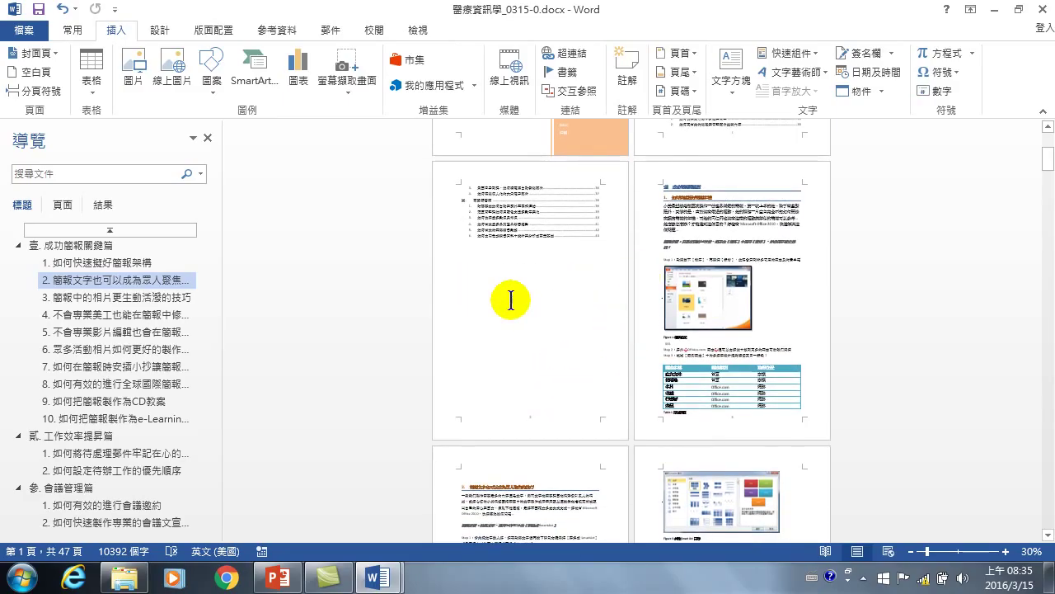
{"action": "left_click", "coordinate": [1006, 550]}
{"action": "scroll", "coordinate": [907, 474], "scroll_direction": "up", "scroll_amount": 7}
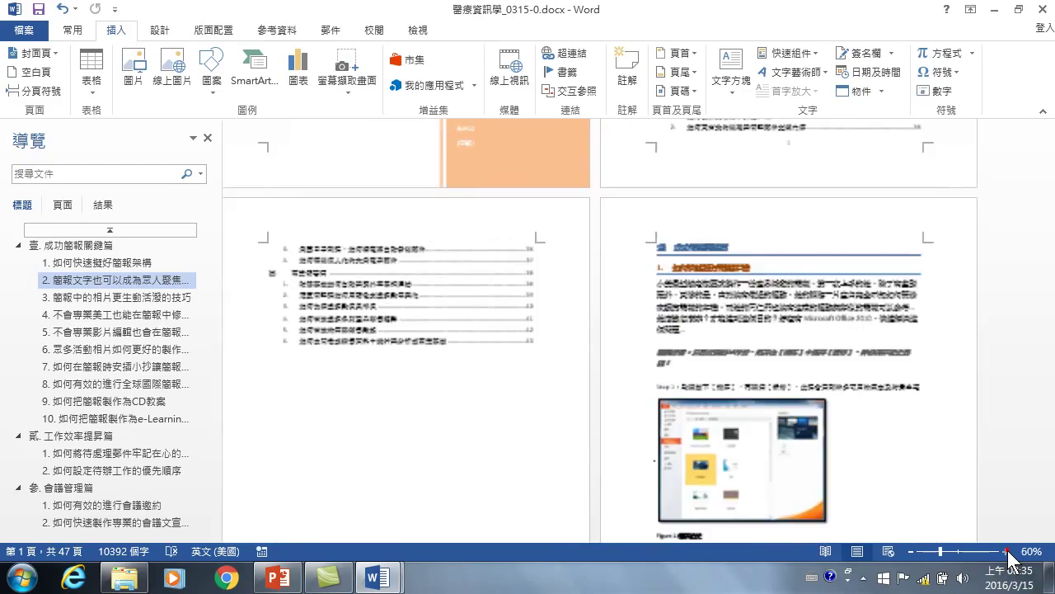
{"action": "scroll", "coordinate": [780, 408], "scroll_direction": "down", "scroll_amount": 5}
{"action": "scroll", "coordinate": [651, 311], "scroll_direction": "down", "scroll_amount": 6}
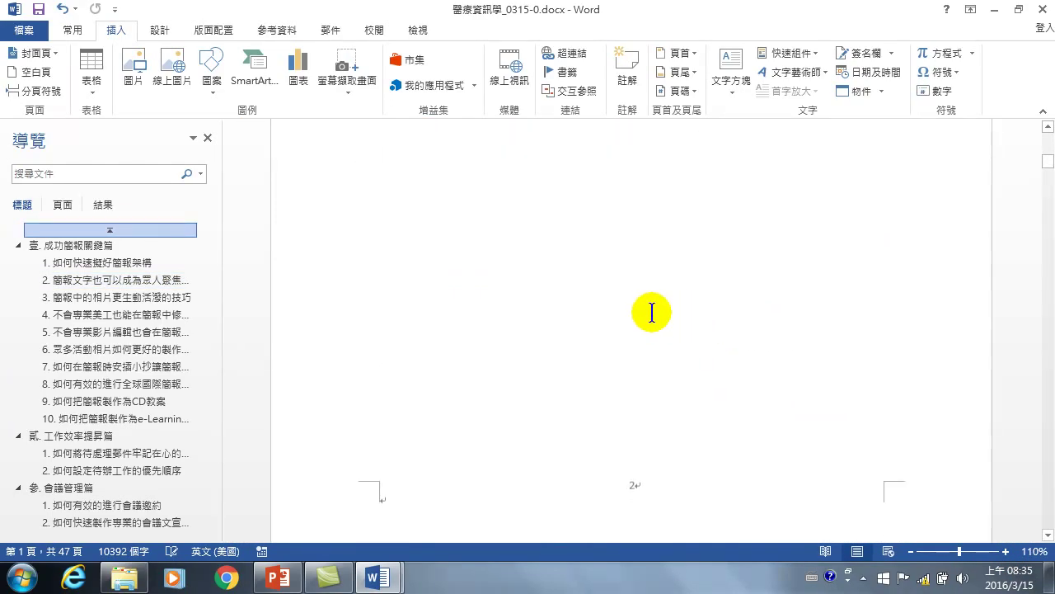
{"action": "scroll", "coordinate": [651, 312], "scroll_direction": "up", "scroll_amount": 1}
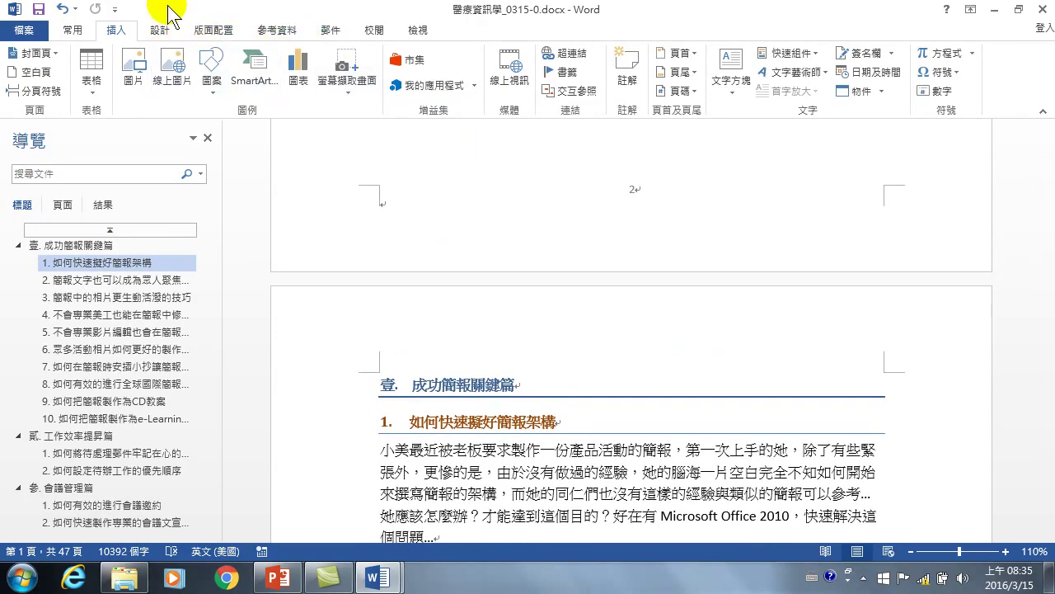
{"action": "left_click", "coordinate": [289, 30]}
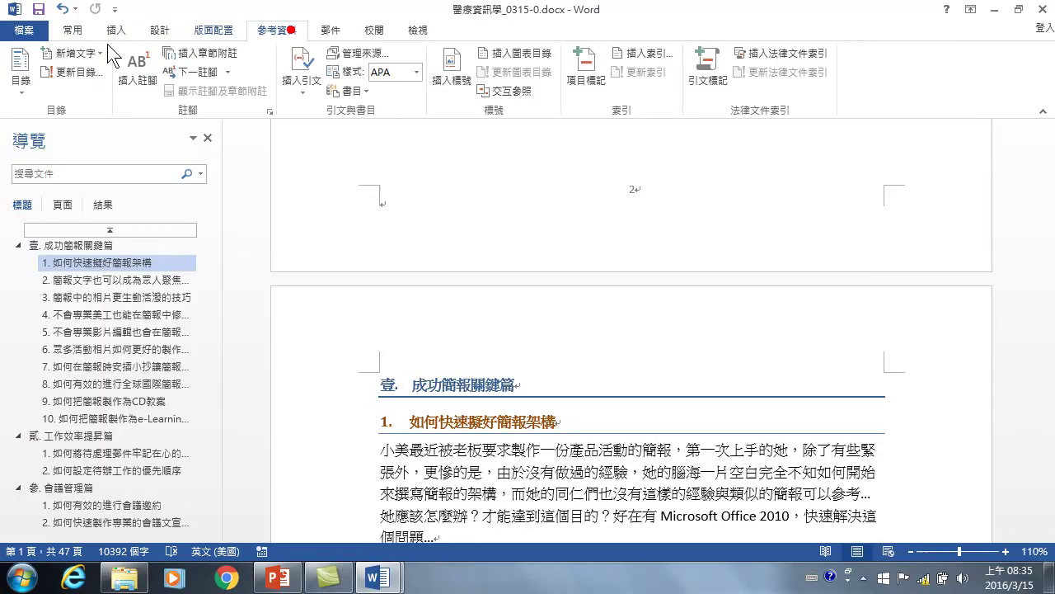
{"action": "left_click", "coordinate": [21, 70]}
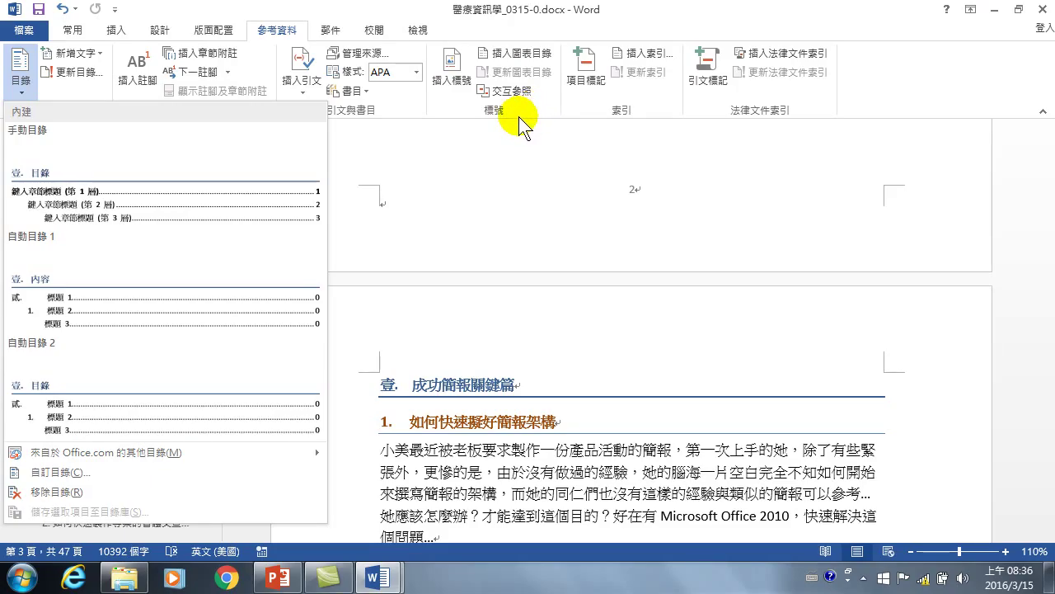
{"action": "left_click", "coordinate": [460, 381]}
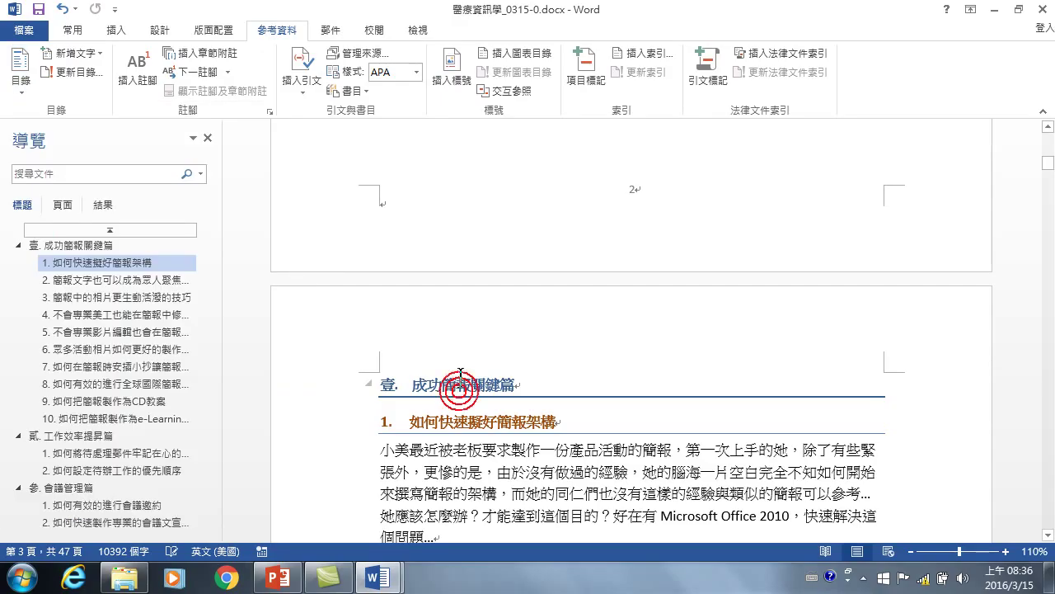
Examine the captions beneath the picture and the template table in section 1, 如何快速擬好簡報架構
{"action": "scroll", "coordinate": [507, 420], "scroll_direction": "down", "scroll_amount": 3}
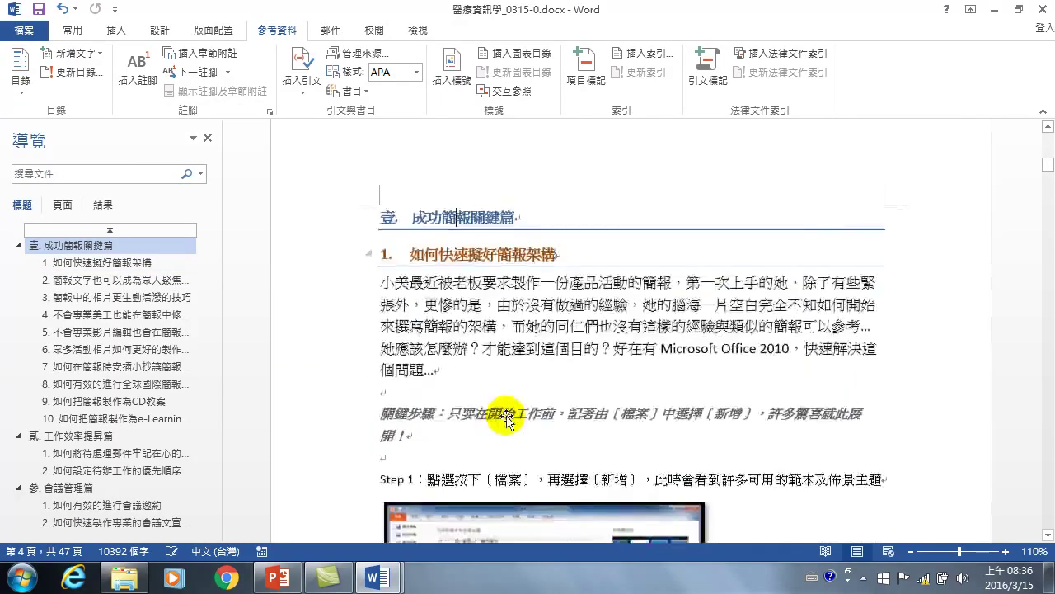
{"action": "scroll", "coordinate": [507, 420], "scroll_direction": "down", "scroll_amount": 5}
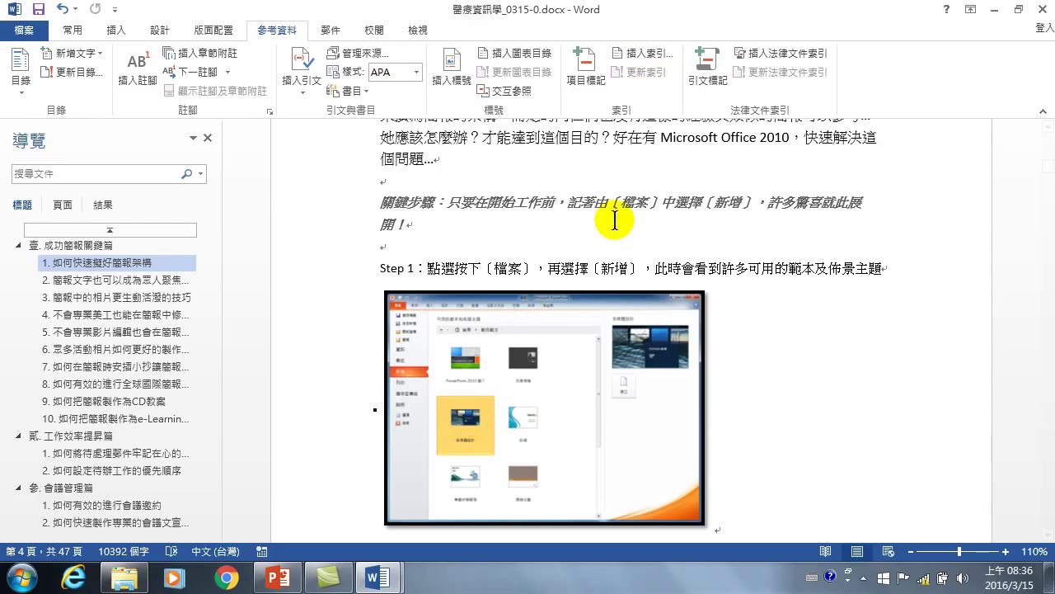
{"action": "scroll", "coordinate": [503, 295], "scroll_direction": "down", "scroll_amount": 1}
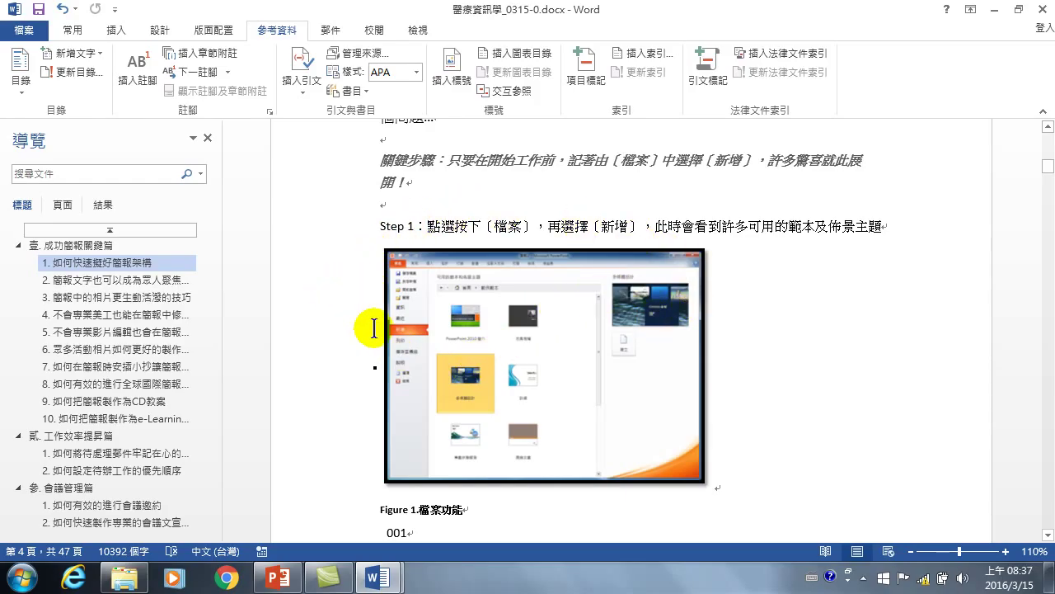
{"action": "scroll", "coordinate": [495, 412], "scroll_direction": "down", "scroll_amount": 2}
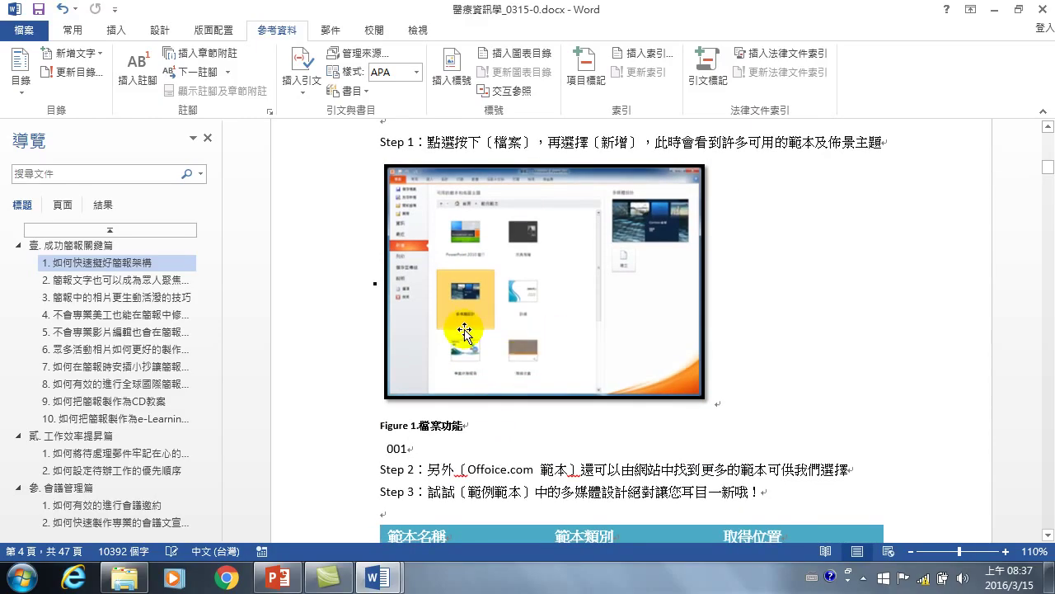
{"action": "left_click", "coordinate": [506, 238]}
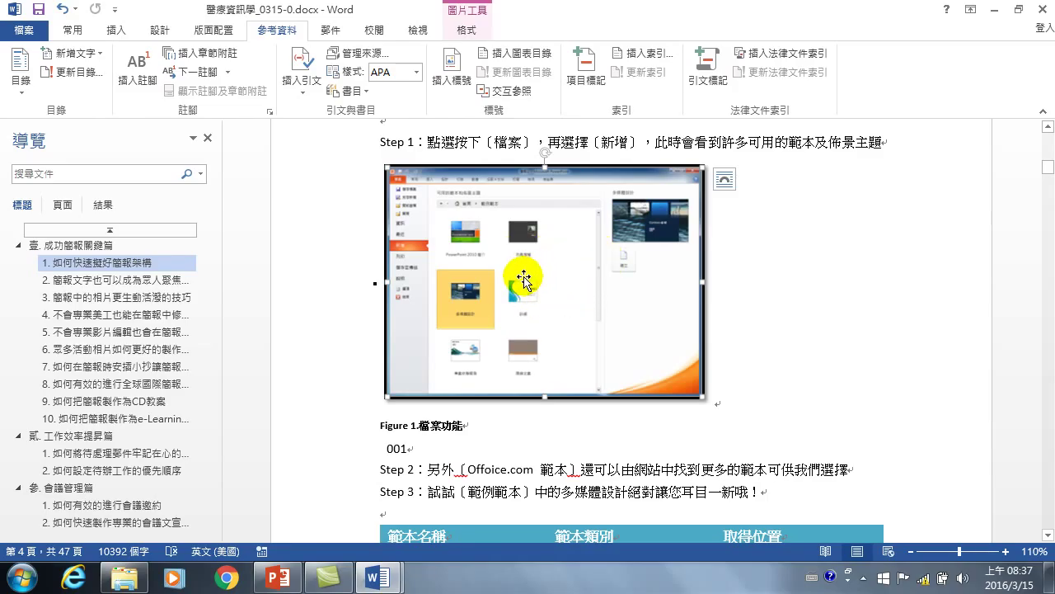
{"action": "scroll", "coordinate": [524, 281], "scroll_direction": "down", "scroll_amount": 1}
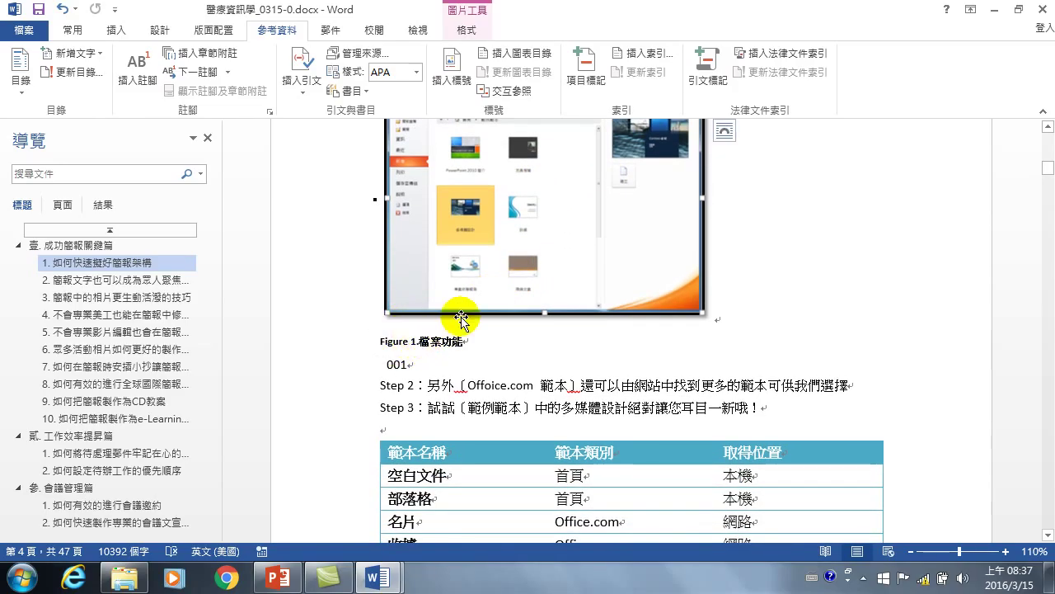
{"action": "scroll", "coordinate": [468, 303], "scroll_direction": "down", "scroll_amount": 2}
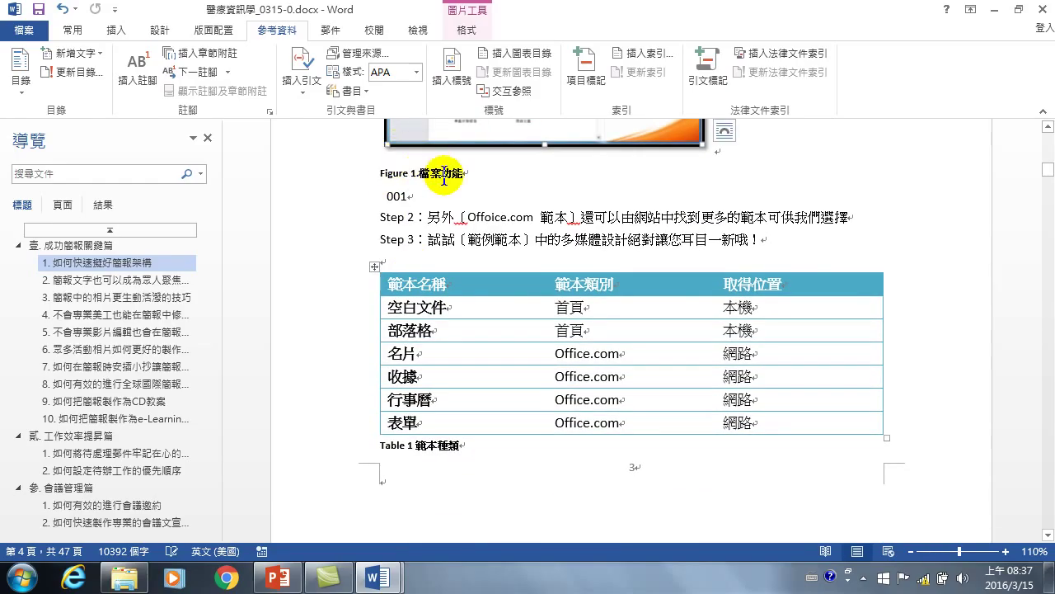
{"action": "scroll", "coordinate": [463, 206], "scroll_direction": "down", "scroll_amount": 3}
{"action": "scroll", "coordinate": [490, 228], "scroll_direction": "down", "scroll_amount": 3}
{"action": "scroll", "coordinate": [490, 215], "scroll_direction": "up", "scroll_amount": 3}
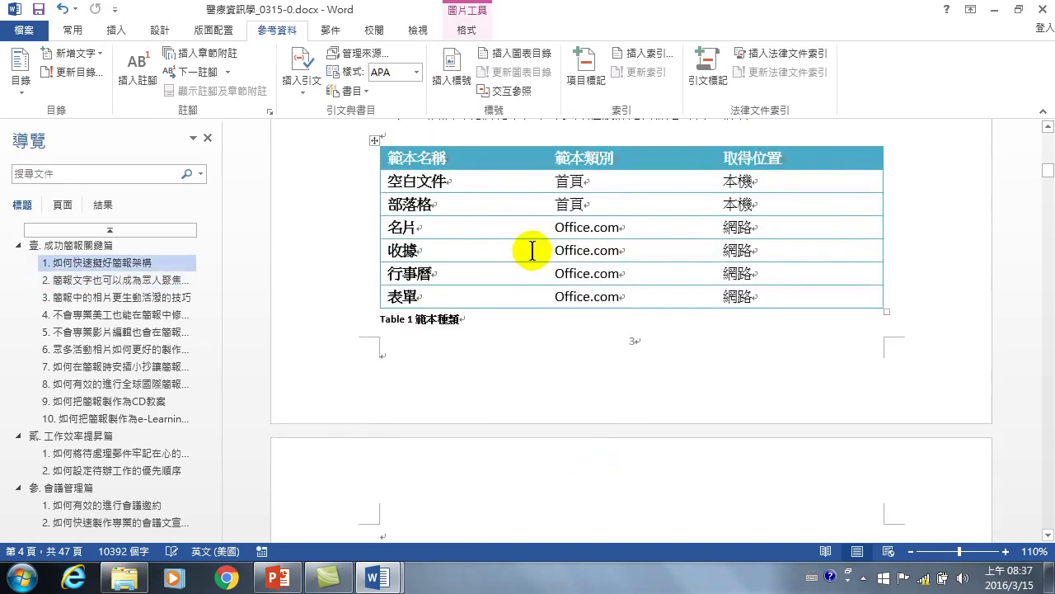
{"action": "left_click", "coordinate": [532, 250]}
{"action": "scroll", "coordinate": [565, 250], "scroll_direction": "down", "scroll_amount": 4}
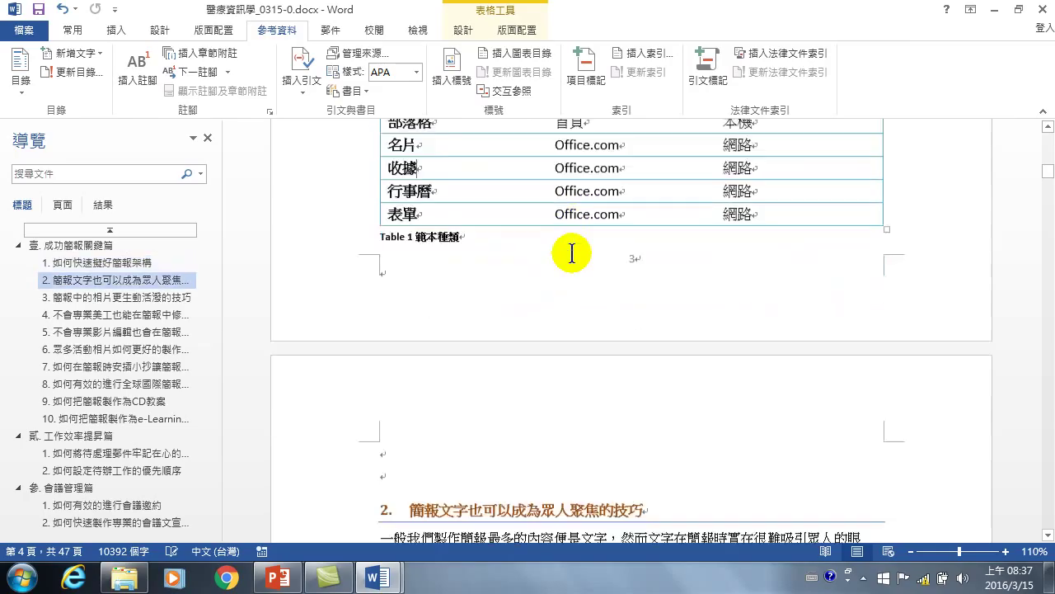
Examine the SmartArt pictures and their figure captions in section 2, 簡報文字也可以成為眾人聚焦的技巧
{"action": "scroll", "coordinate": [516, 338], "scroll_direction": "down", "scroll_amount": 3}
{"action": "left_click", "coordinate": [536, 297]}
{"action": "scroll", "coordinate": [511, 264], "scroll_direction": "down", "scroll_amount": 3}
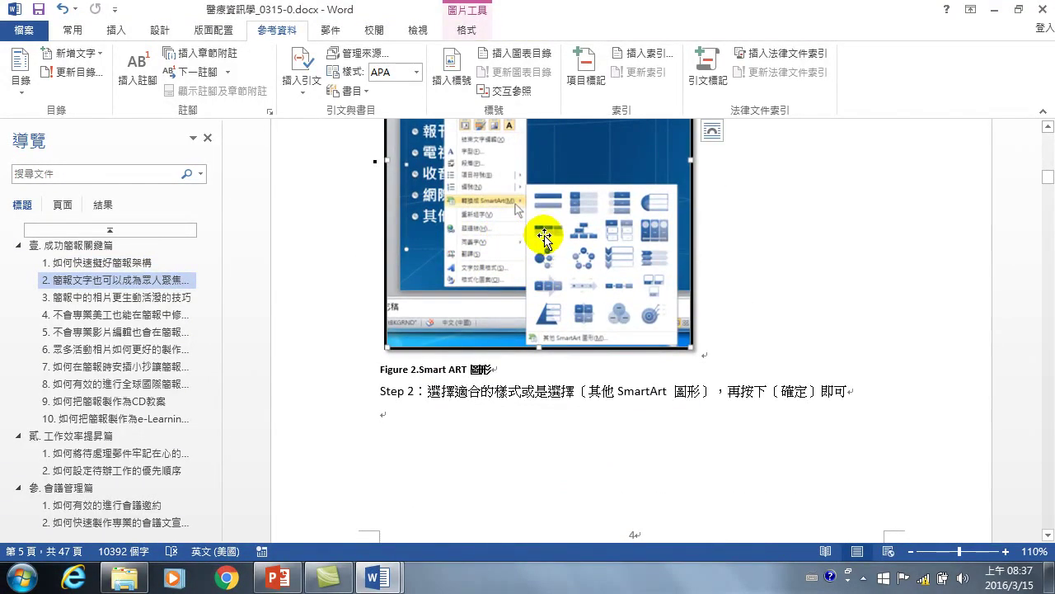
{"action": "scroll", "coordinate": [540, 247], "scroll_direction": "down", "scroll_amount": 5}
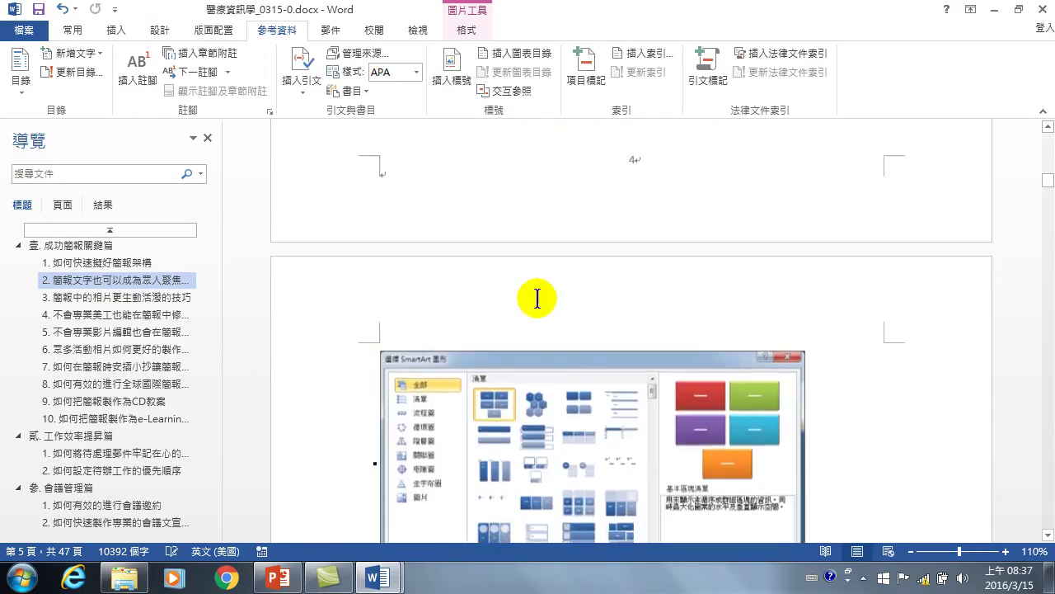
{"action": "scroll", "coordinate": [544, 321], "scroll_direction": "down", "scroll_amount": 3}
Start a caption with the Figure label for the picture below Step 3 in section 2, adding a period after the number
{"action": "left_click", "coordinate": [557, 299]}
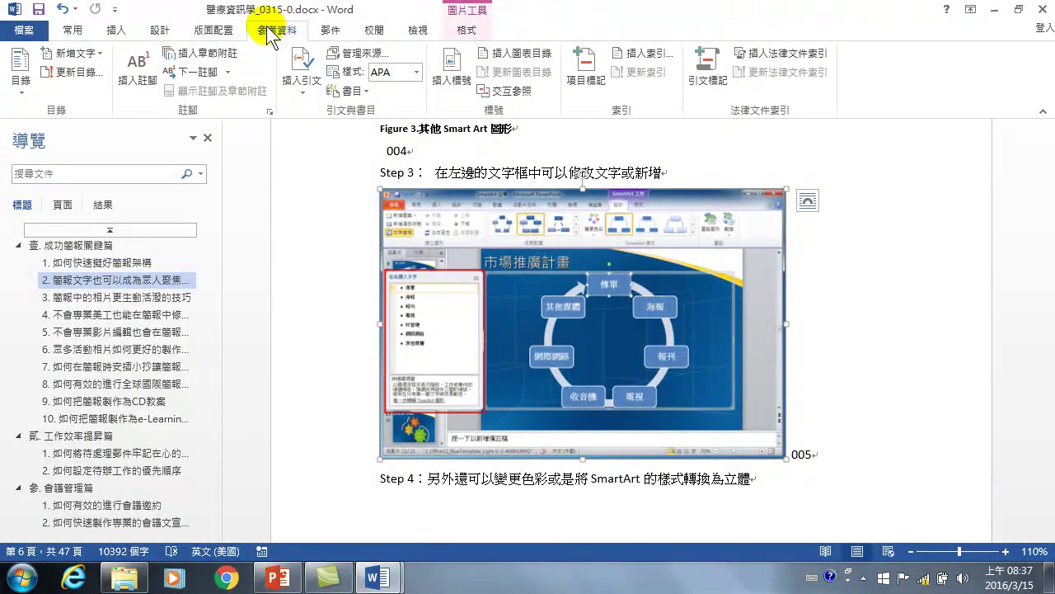
{"action": "left_click", "coordinate": [451, 62]}
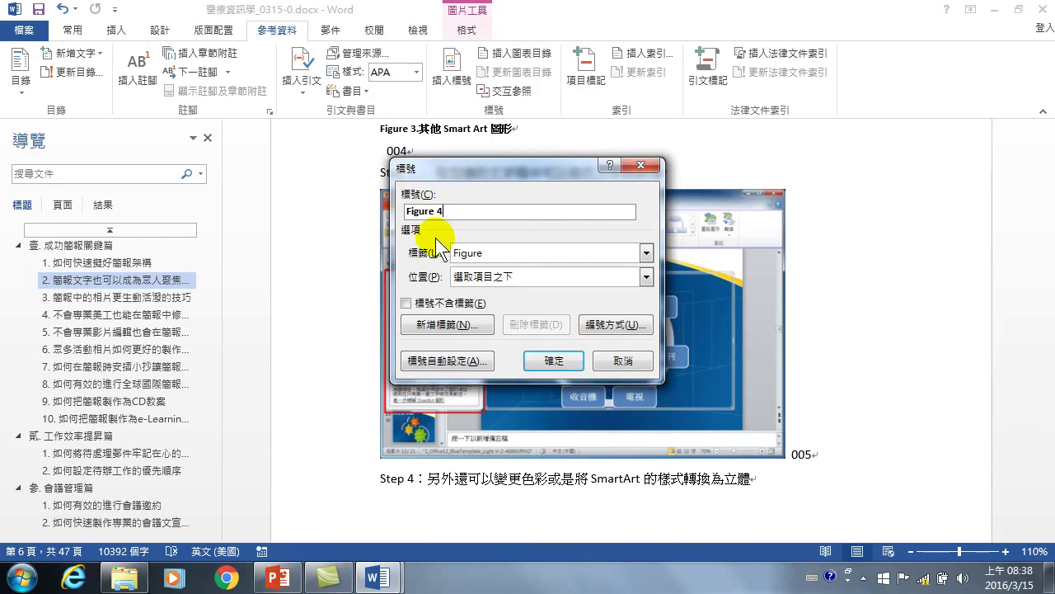
{"action": "left_click", "coordinate": [471, 253]}
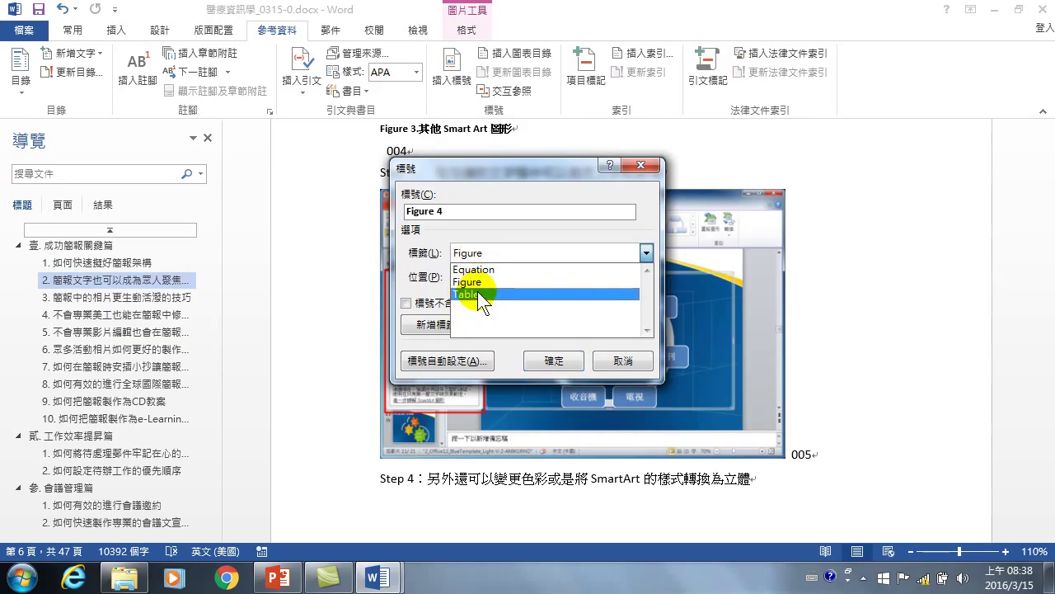
{"action": "left_click", "coordinate": [513, 190]}
{"action": "left_click", "coordinate": [467, 214]}
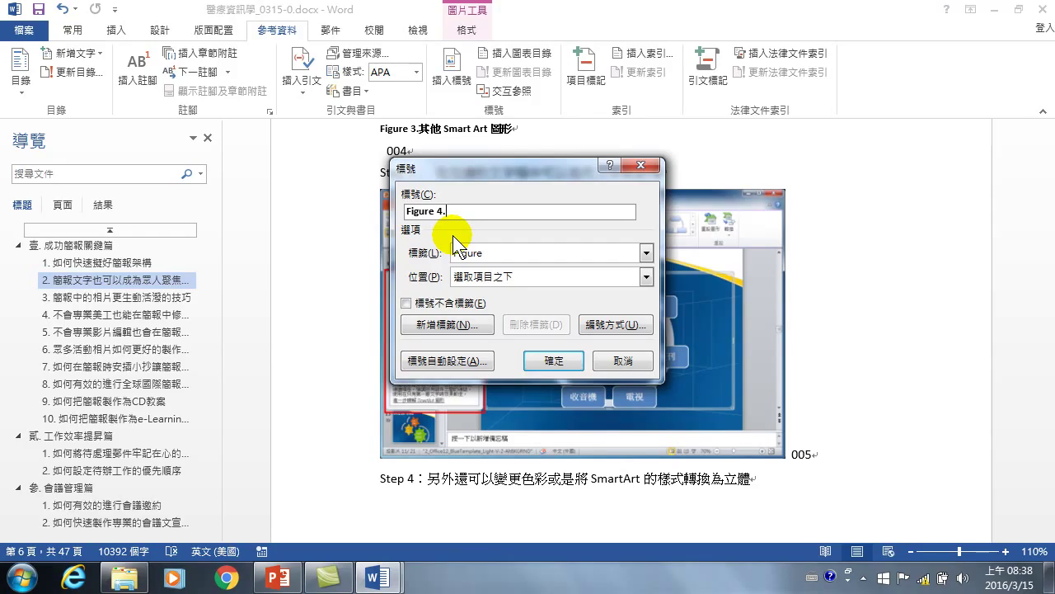
{"action": "left_click_drag", "start_coordinate": [504, 164], "coordinate": [743, 177]}
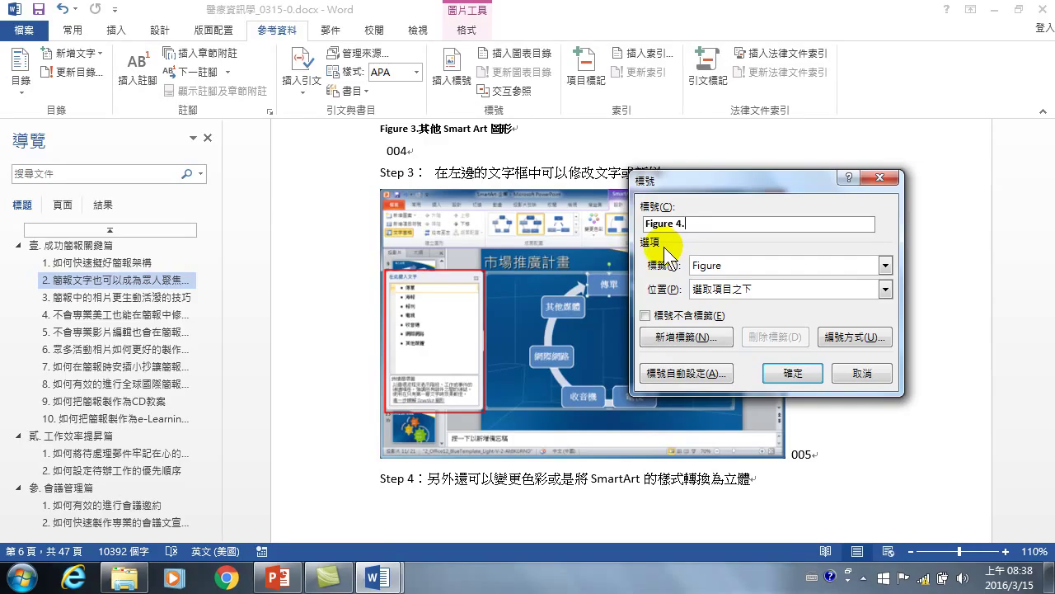
Complete the caption as Figure 4.其他 SmartArt and insert it below the selected picture
{"action": "key", "text": "ctrl+shift"}
{"action": "type", "text": "tmc"}
{"action": "key", "text": "space"}
{"action": "type", "text": "opd"}
{"action": "key", "text": "space"}
{"action": "key", "text": "Return"}
{"action": "key", "text": "ctrl+shift"}
{"action": "type", "text": "S"}
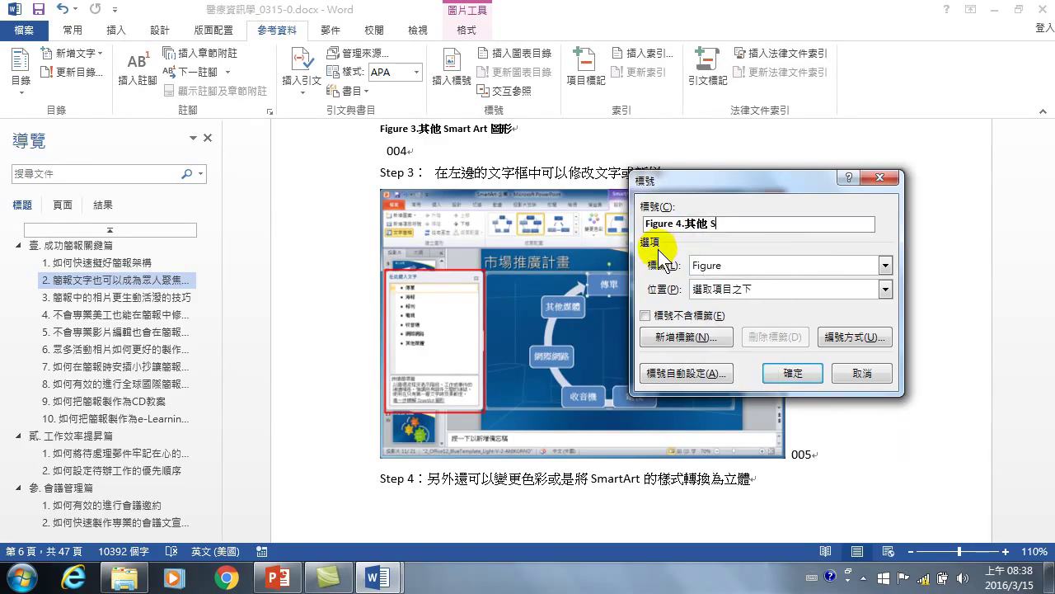
{"action": "type", "text": "martArt"}
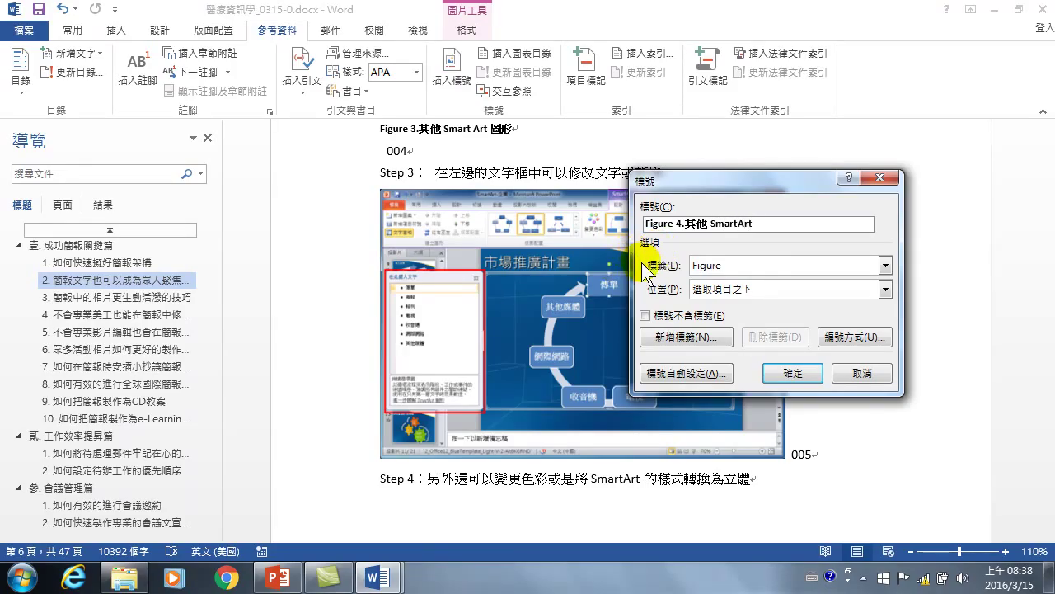
{"action": "left_click", "coordinate": [793, 372]}
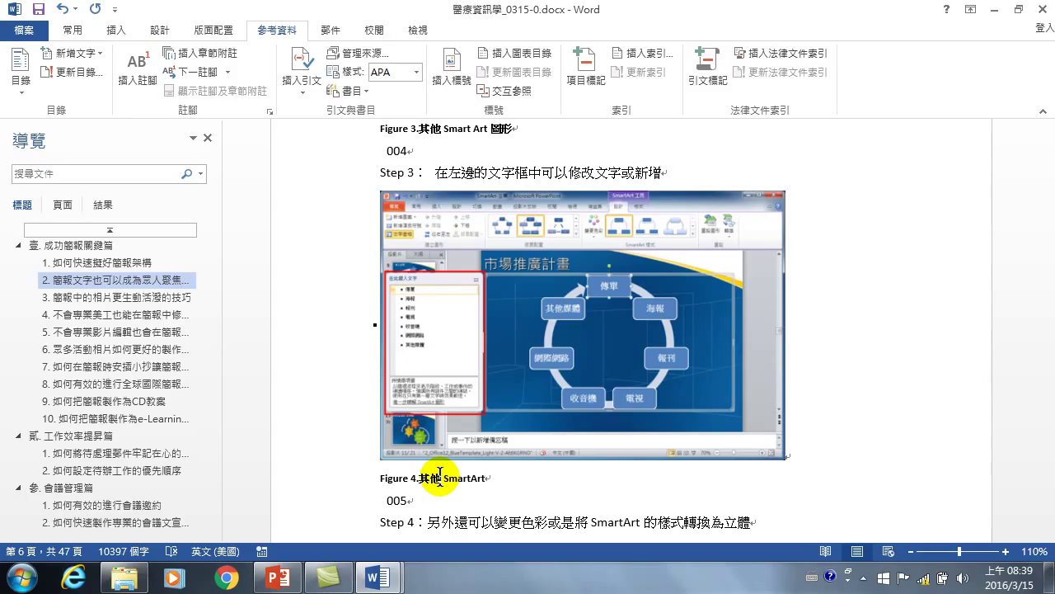
Return to the end of the table of contents and add four new lines below its last entry
{"action": "scroll", "coordinate": [472, 326], "scroll_direction": "up", "scroll_amount": 15}
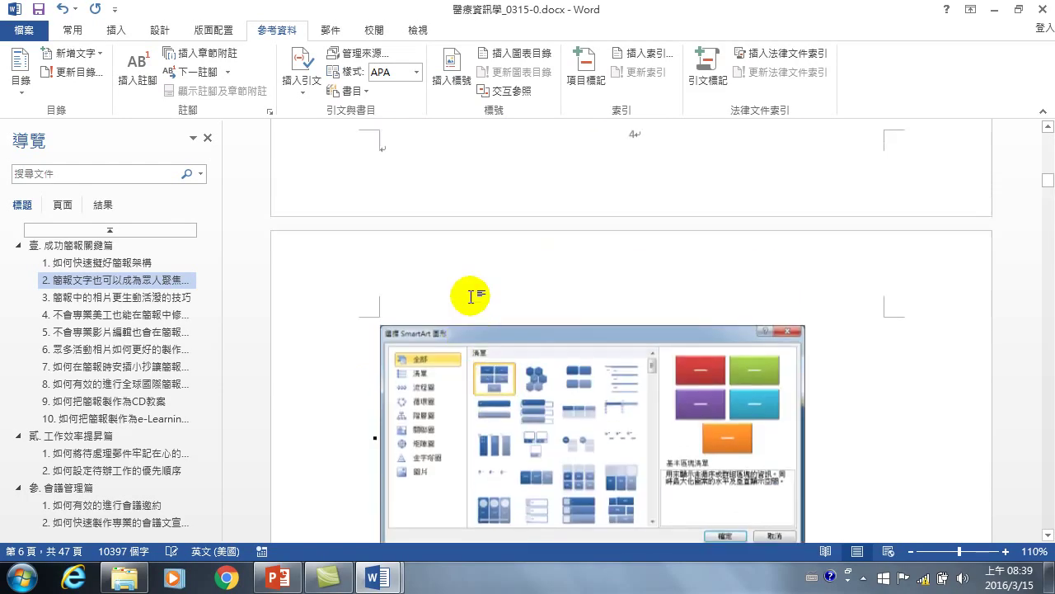
{"action": "scroll", "coordinate": [476, 290], "scroll_direction": "up", "scroll_amount": 15}
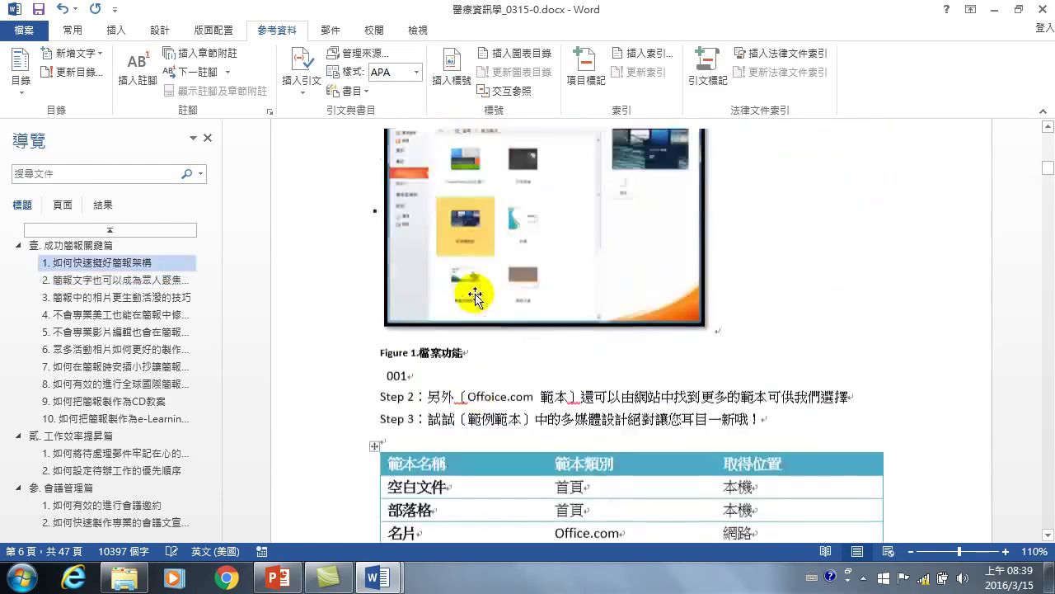
{"action": "scroll", "coordinate": [493, 287], "scroll_direction": "up", "scroll_amount": 10}
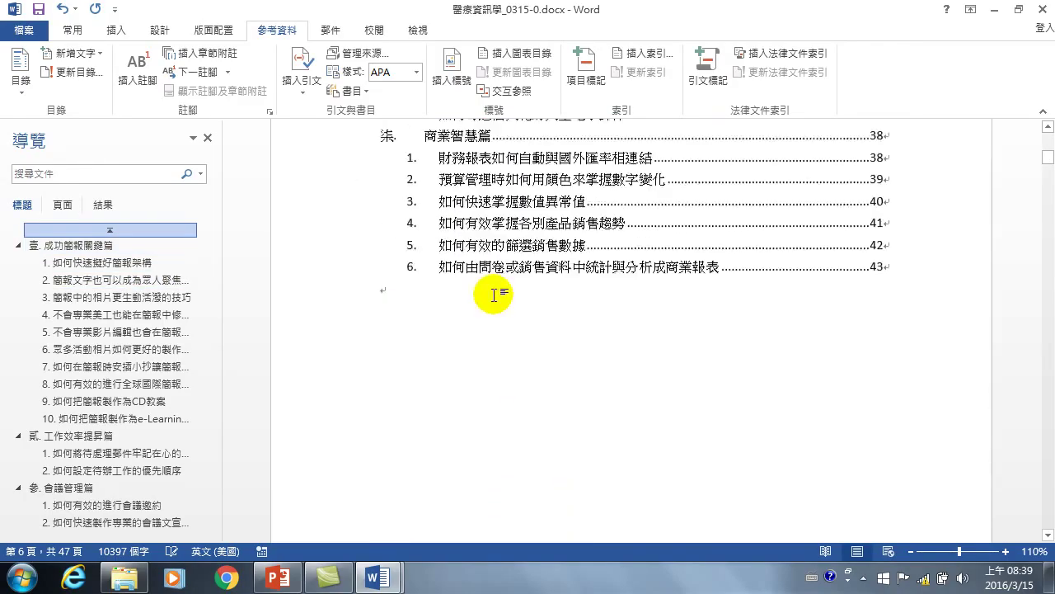
{"action": "left_click", "coordinate": [435, 221]}
{"action": "key", "text": "Return"}
{"action": "key", "text": "Return"}
{"action": "key", "text": "Return"}
{"action": "key", "text": "Return"}
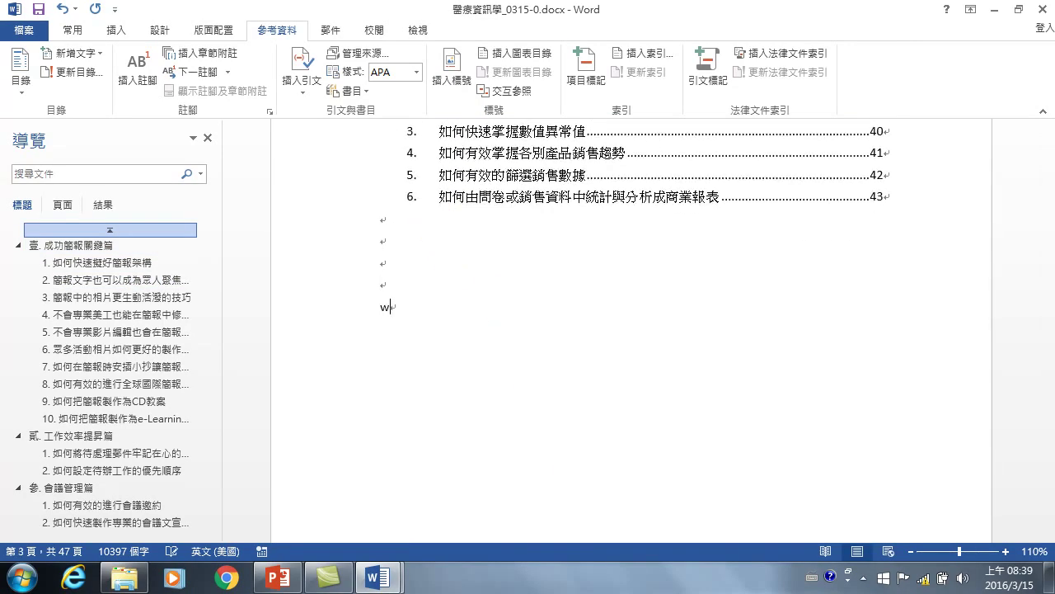
Enter the title 圖目錄 on the new last line and add four blank lines beneath it
{"action": "key", "text": "ctrl+space"}
{"action": "type", "text": "圖目錄"}
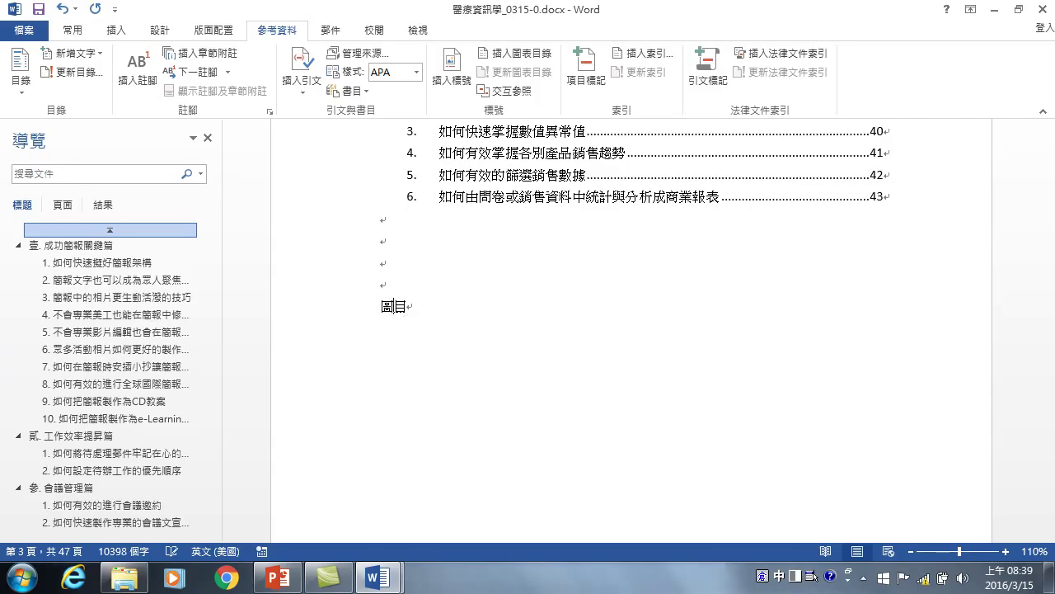
{"action": "key", "text": "Return"}
{"action": "key", "text": "Return"}
{"action": "key", "text": "Return"}
{"action": "key", "text": "Return"}
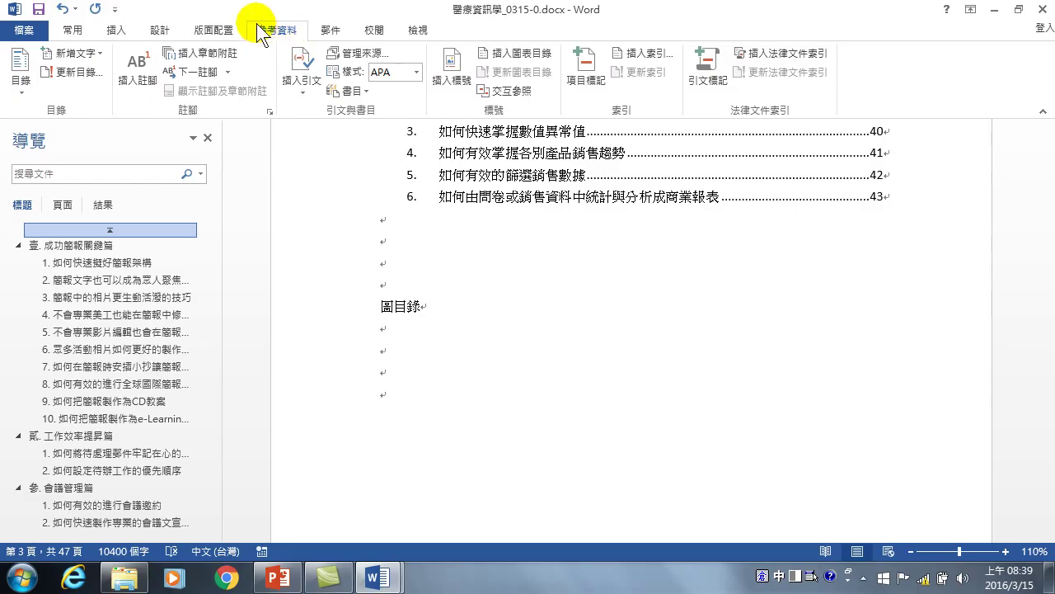
Insert a table of figures for the Figure caption label below the 圖目錄 title
{"action": "left_click", "coordinate": [526, 55]}
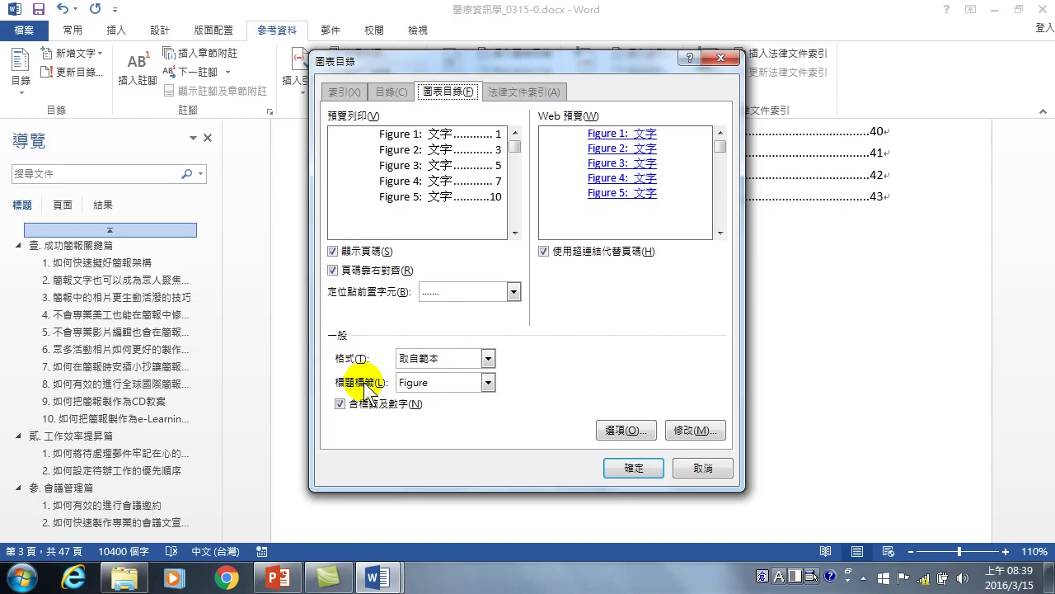
{"action": "left_click", "coordinate": [447, 383]}
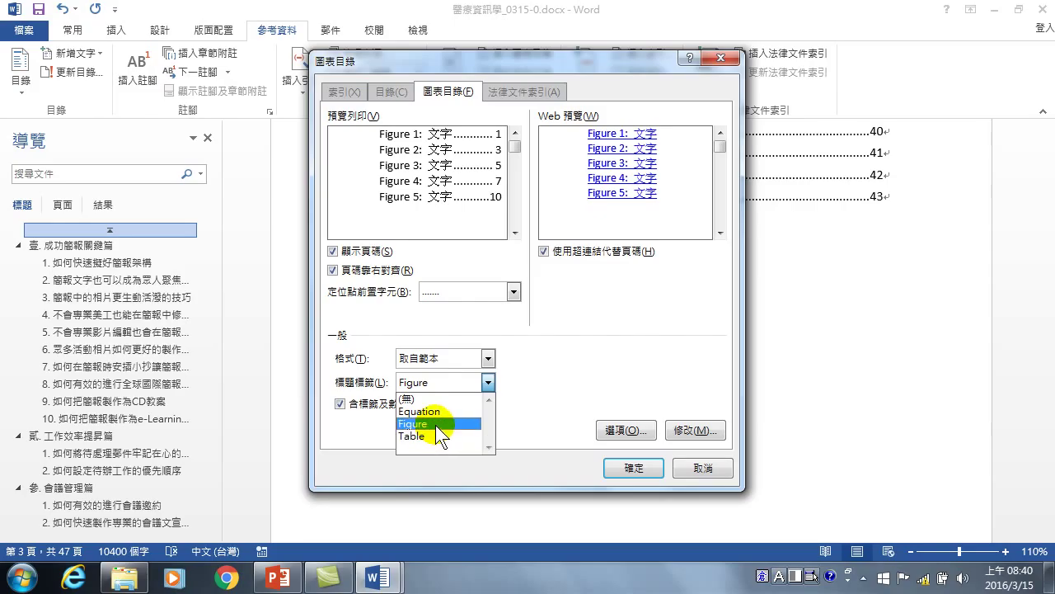
{"action": "left_click", "coordinate": [436, 424]}
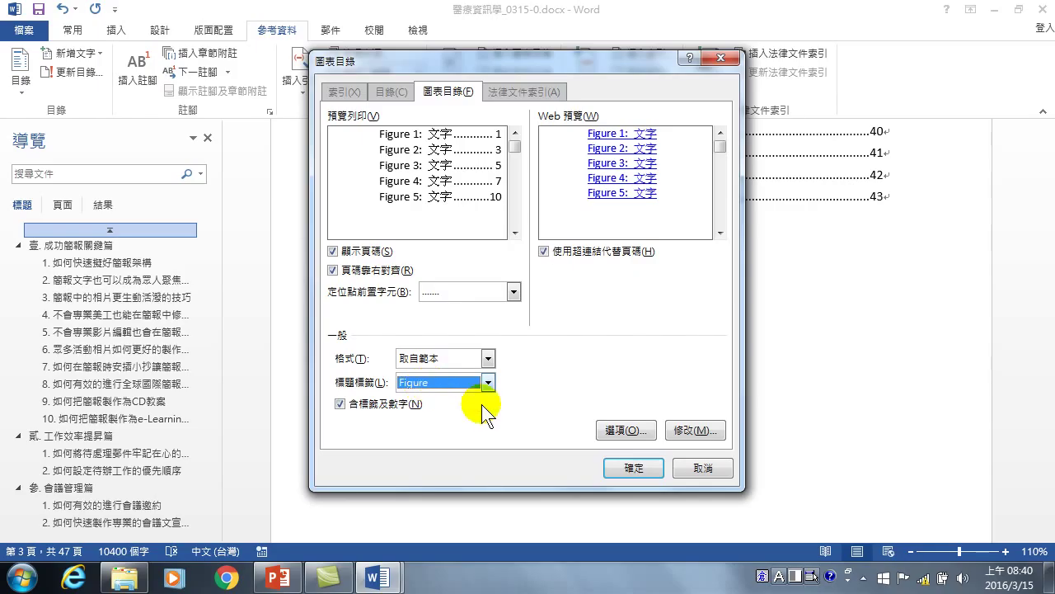
{"action": "left_click", "coordinate": [622, 460]}
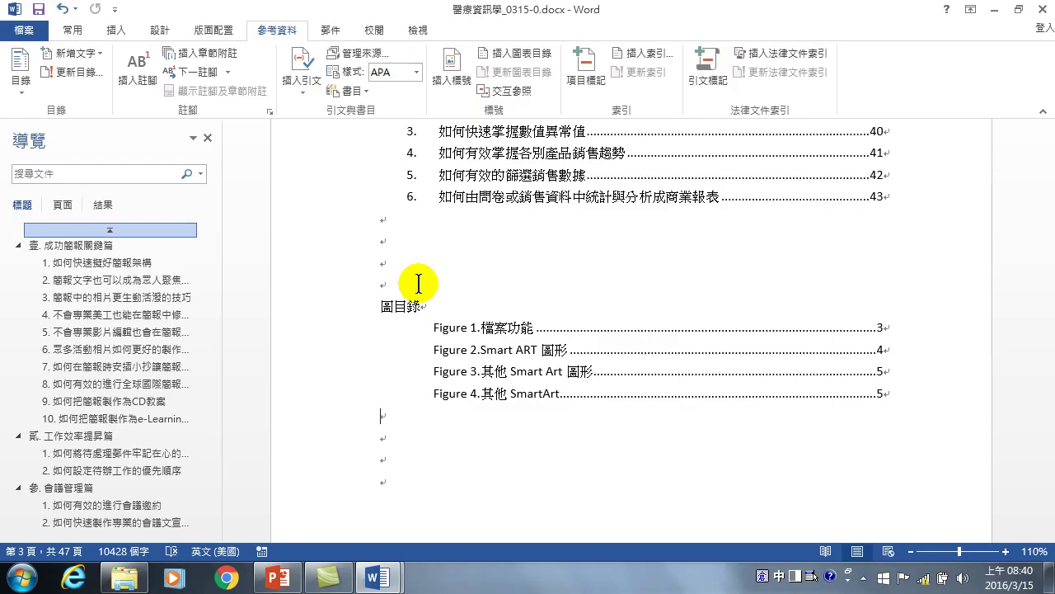
{"action": "left_click", "coordinate": [506, 334]}
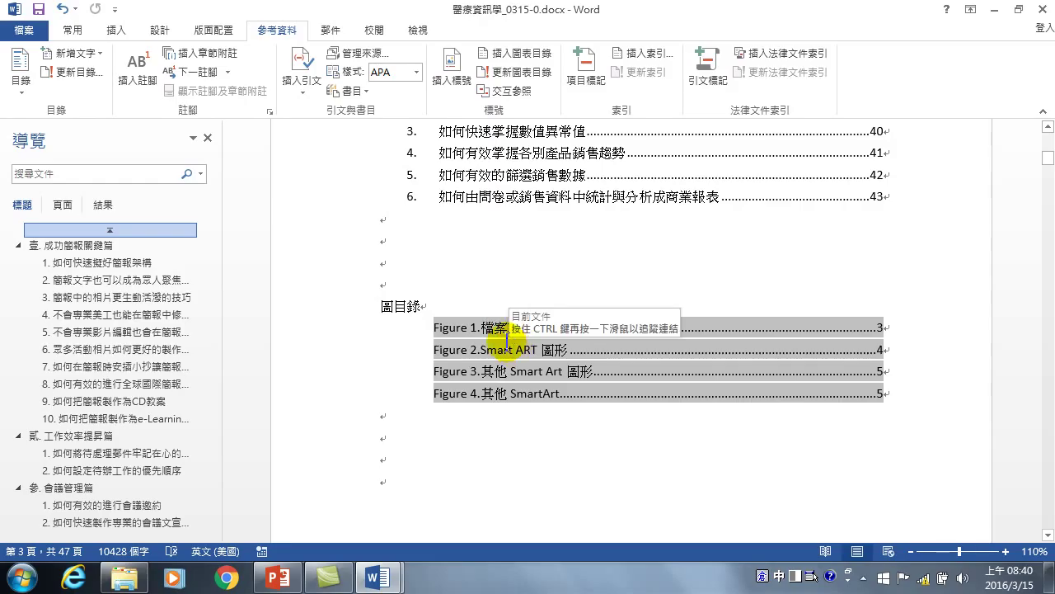
Enter the title 表目錄 below the list of figures and add a new line beneath it
{"action": "left_click", "coordinate": [414, 436]}
{"action": "type", "text": "表目錄"}
{"action": "key", "text": "Return"}
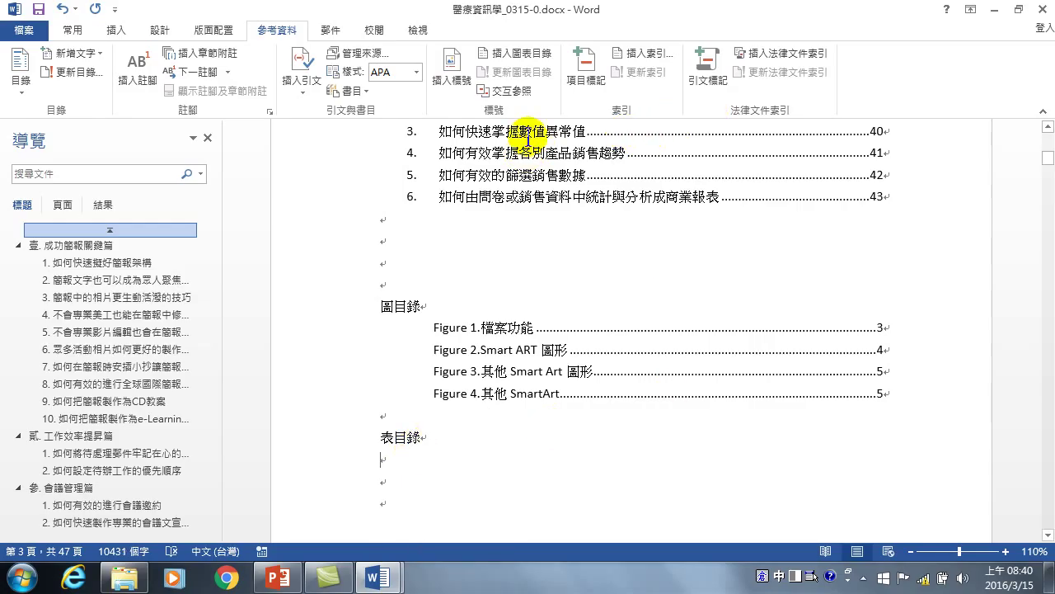
Insert a table of figures for the Table caption label below the 表目錄 title
{"action": "left_click", "coordinate": [513, 53]}
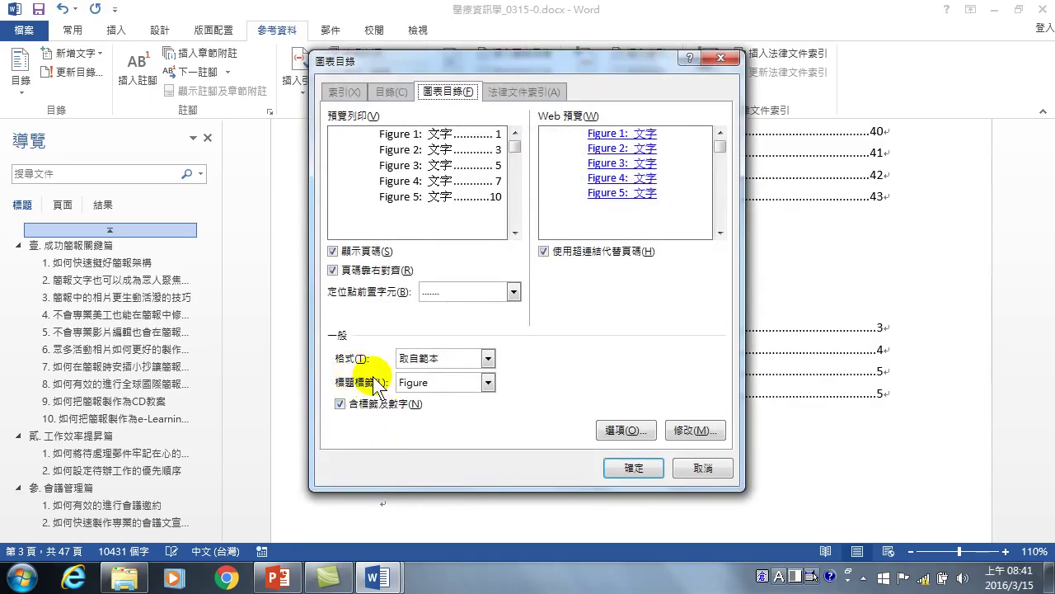
{"action": "left_click", "coordinate": [426, 383]}
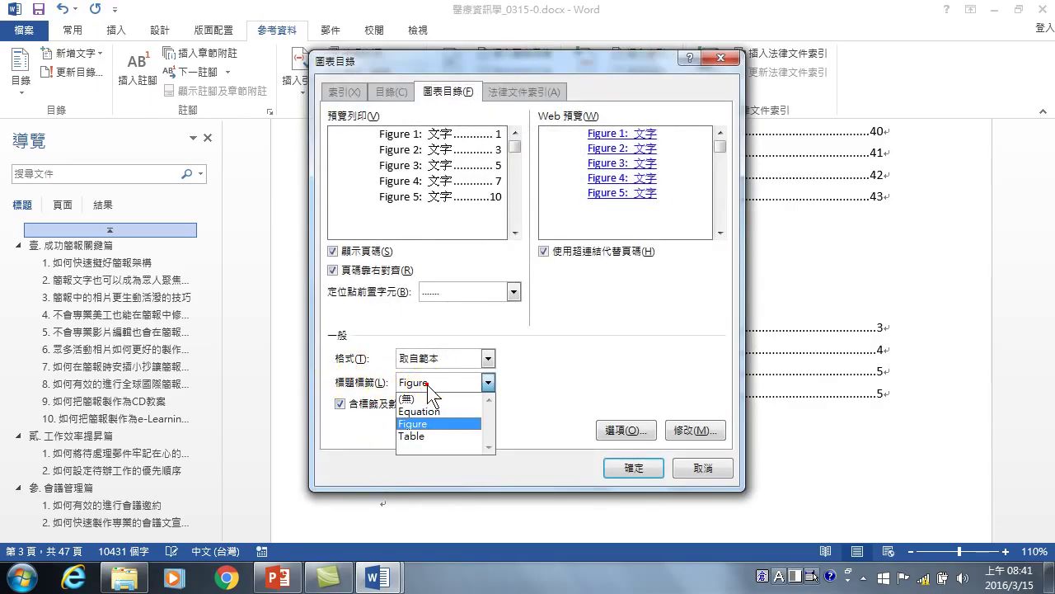
{"action": "left_click", "coordinate": [426, 437]}
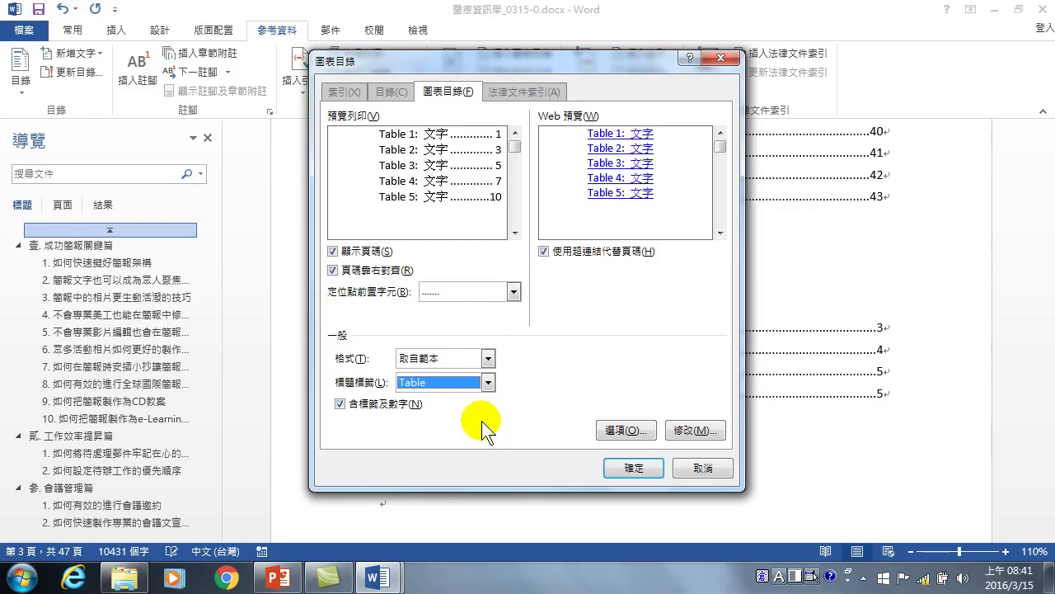
{"action": "left_click", "coordinate": [636, 467]}
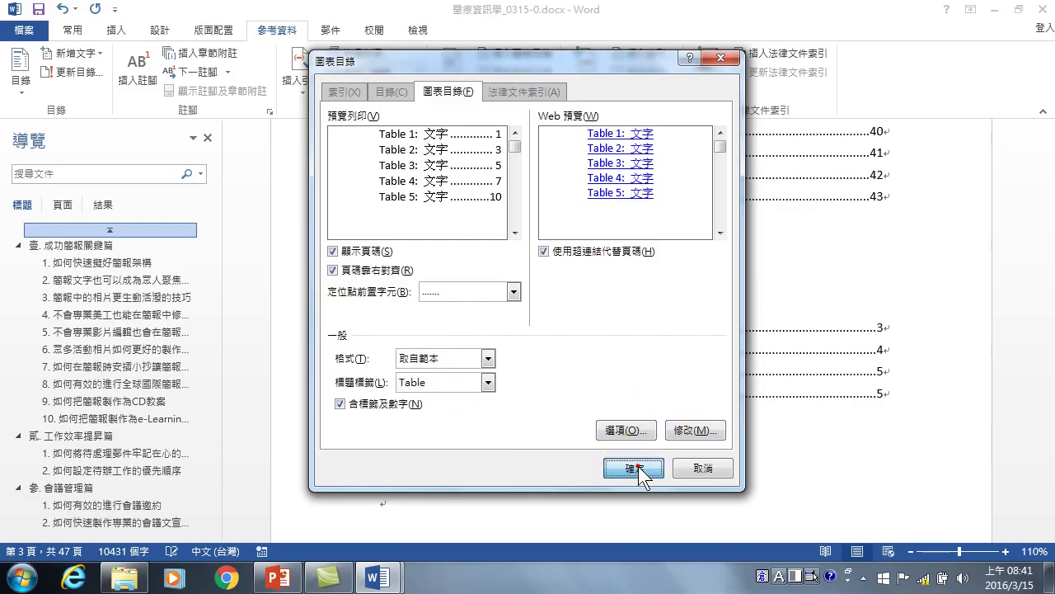
Review the table list and the captioned table and pictures in sections 1 and 2, continuing to the Reference section at the document's end
{"action": "scroll", "coordinate": [572, 419], "scroll_direction": "down", "scroll_amount": 10}
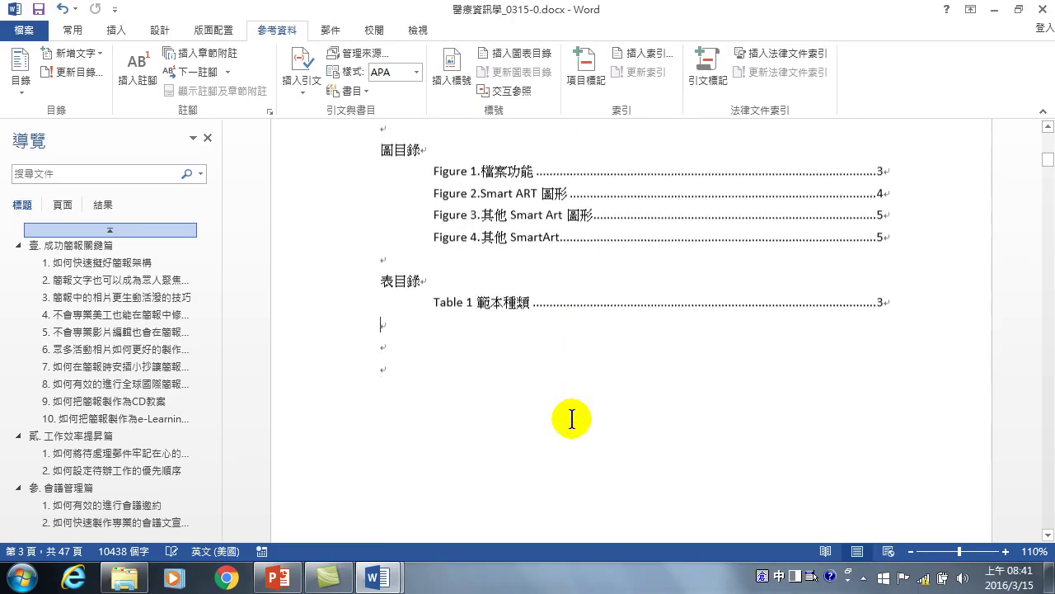
{"action": "scroll", "coordinate": [597, 361], "scroll_direction": "down", "scroll_amount": 10}
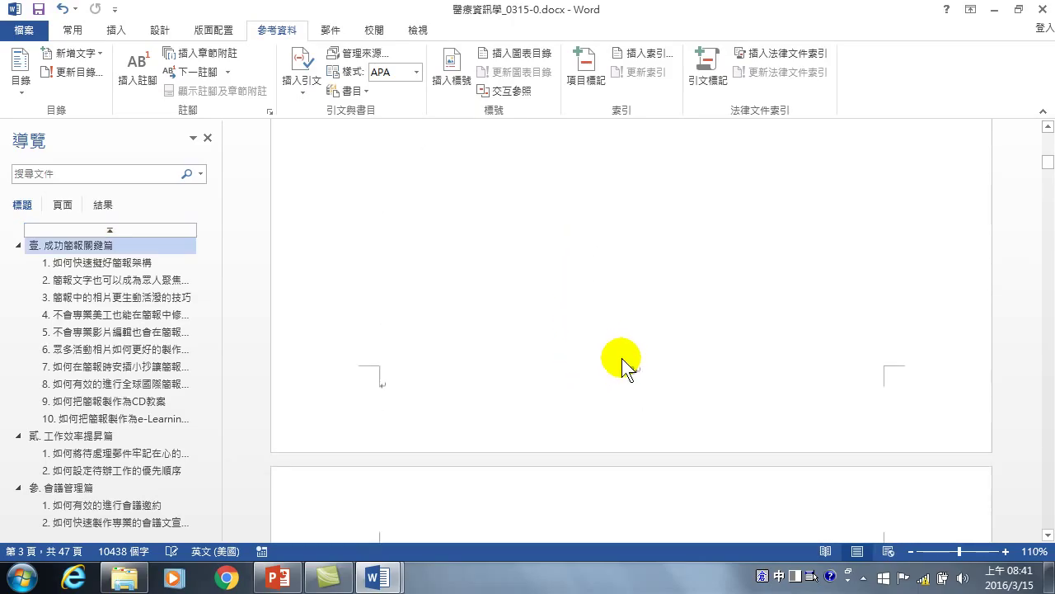
{"action": "scroll", "coordinate": [605, 368], "scroll_direction": "down", "scroll_amount": 4}
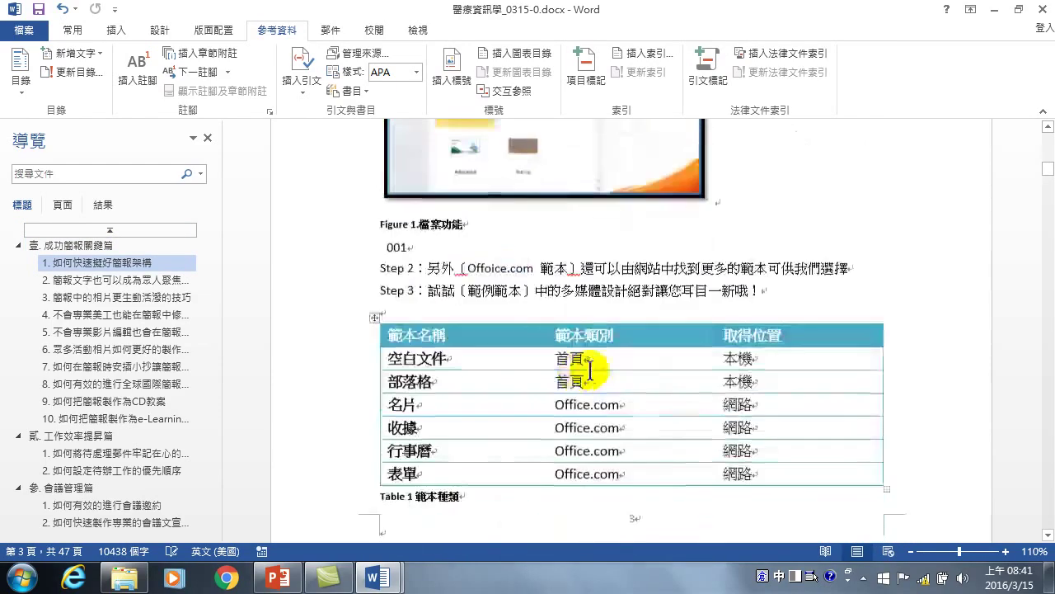
{"action": "scroll", "coordinate": [475, 248], "scroll_direction": "down", "scroll_amount": 3}
{"action": "scroll", "coordinate": [480, 304], "scroll_direction": "down", "scroll_amount": 8}
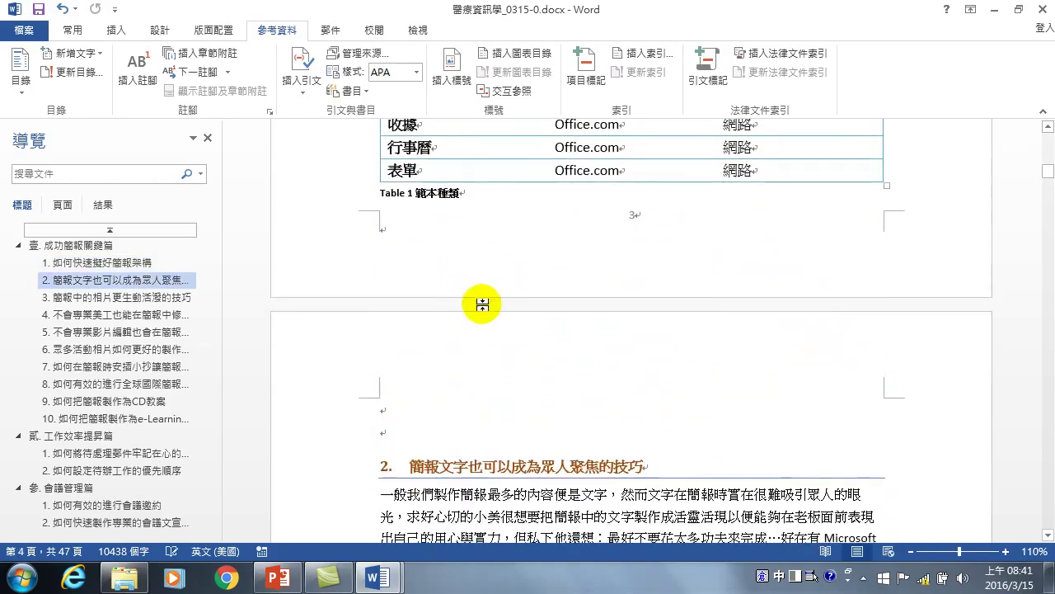
{"action": "scroll", "coordinate": [502, 305], "scroll_direction": "down", "scroll_amount": 3}
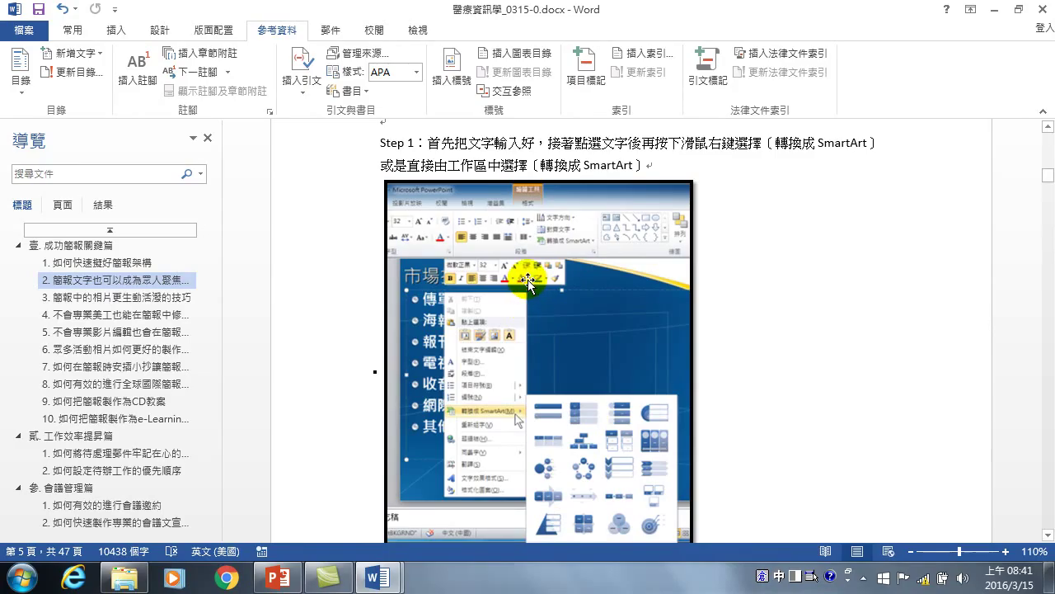
{"action": "scroll", "coordinate": [602, 323], "scroll_direction": "down", "scroll_amount": 3}
{"action": "scroll", "coordinate": [602, 324], "scroll_direction": "down", "scroll_amount": 2}
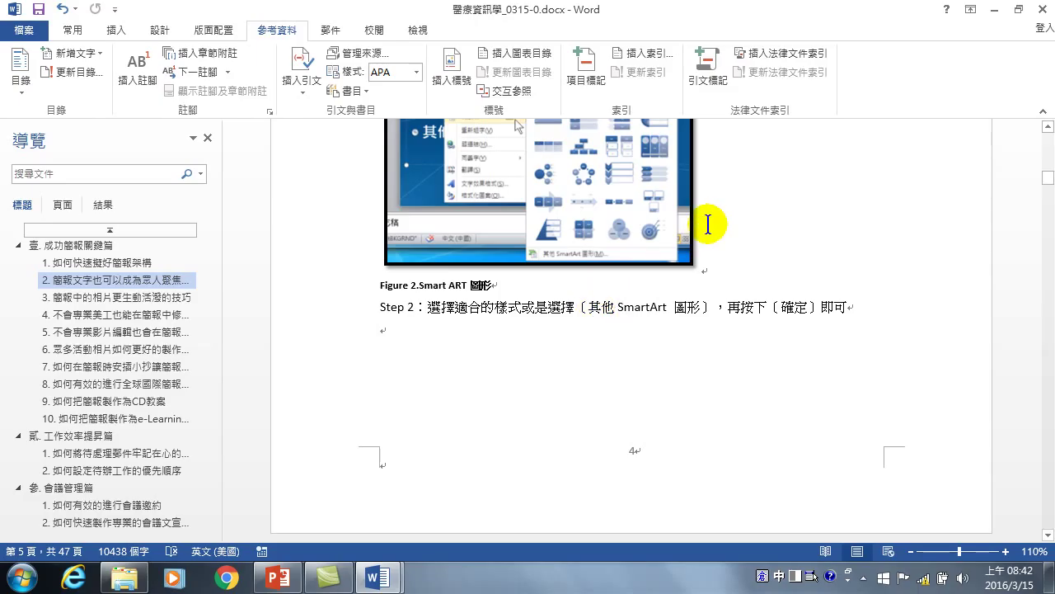
{"action": "scroll", "coordinate": [522, 335], "scroll_direction": "down", "scroll_amount": 6}
{"action": "scroll", "coordinate": [521, 437], "scroll_direction": "down", "scroll_amount": 4}
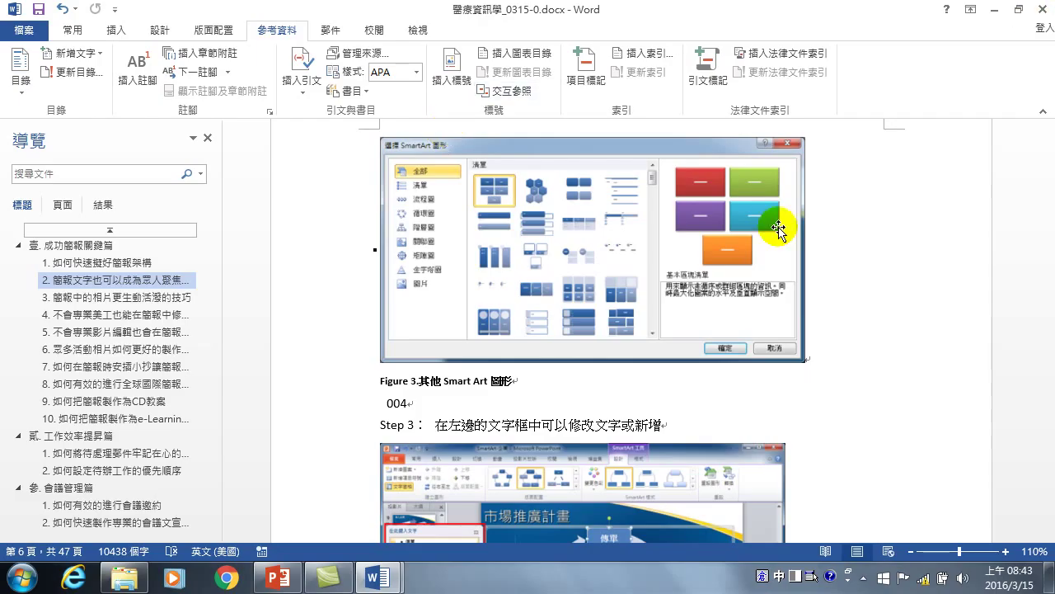
{"action": "scroll", "coordinate": [701, 263], "scroll_direction": "down", "scroll_amount": 5}
{"action": "scroll", "coordinate": [759, 295], "scroll_direction": "down", "scroll_amount": 2}
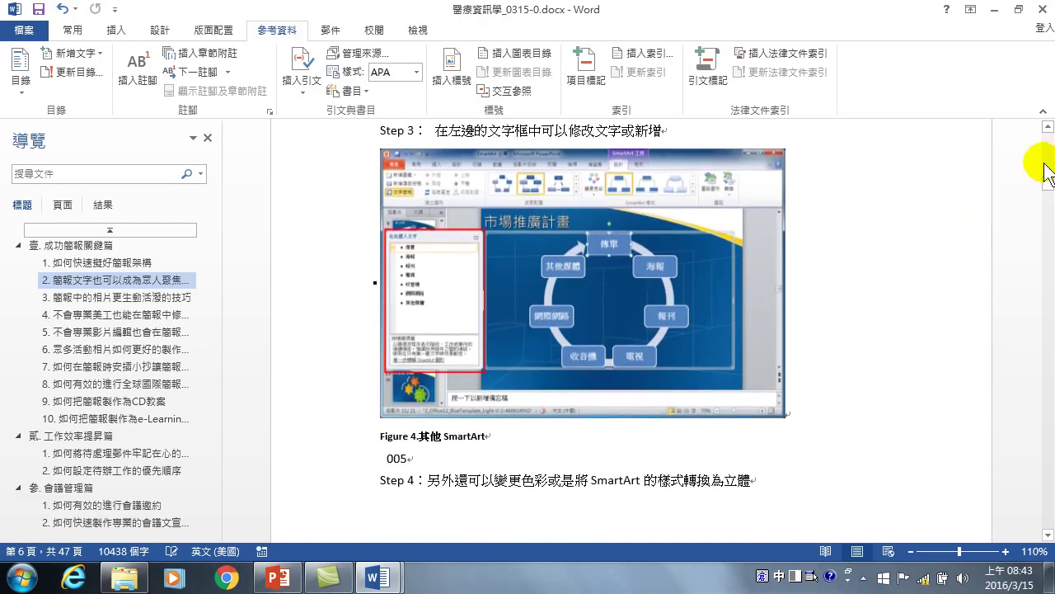
{"action": "left_click_drag", "start_coordinate": [1048, 186], "coordinate": [1048, 521]}
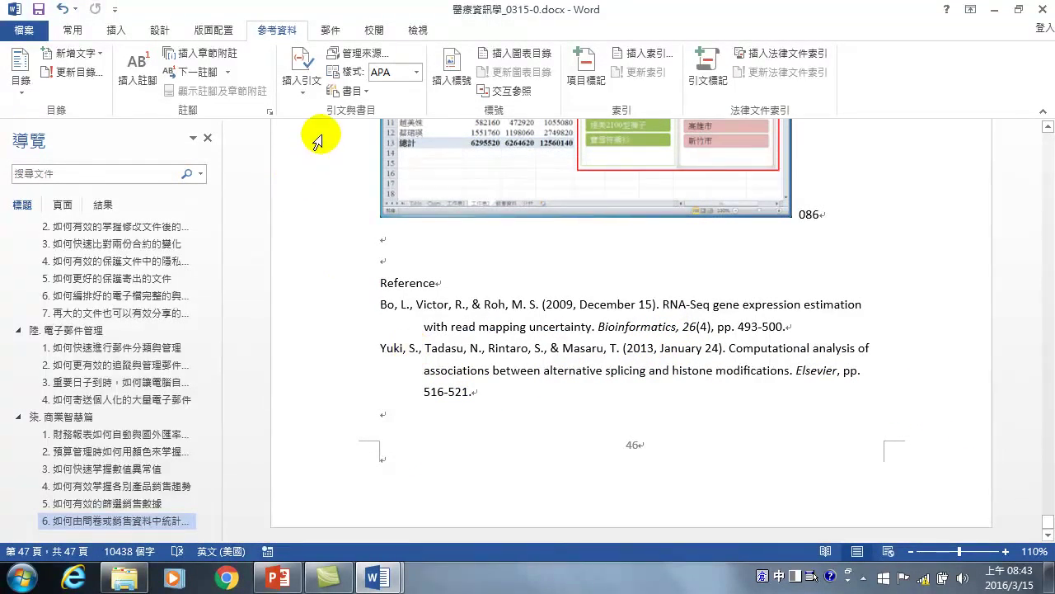
Check the files in the report folder in Windows Explorer and return to 醫療資訊學_0315-0.docx in Word
{"action": "left_click", "coordinate": [126, 577]}
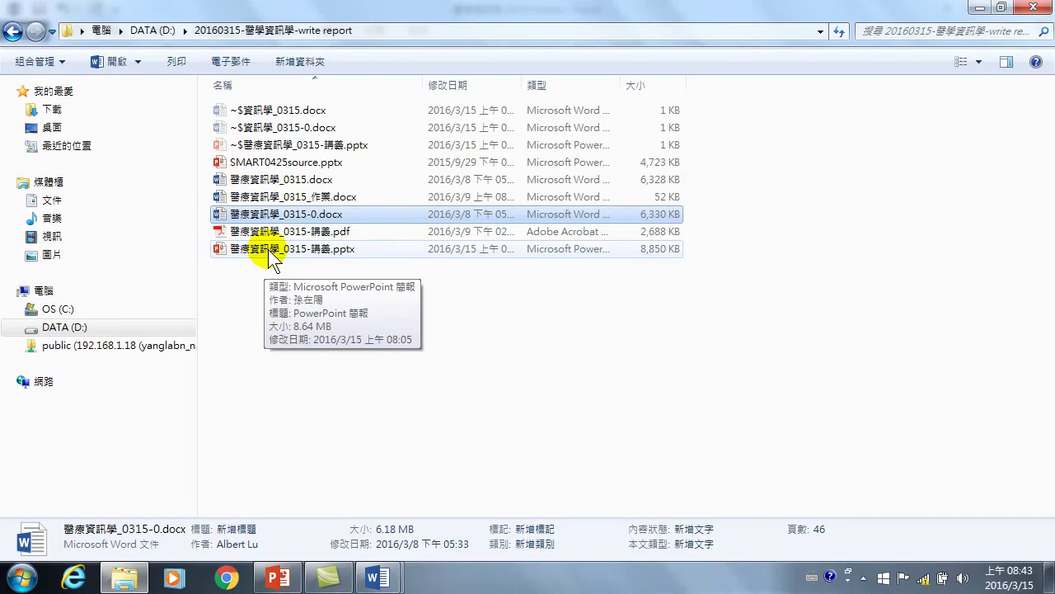
{"action": "left_click", "coordinate": [373, 578]}
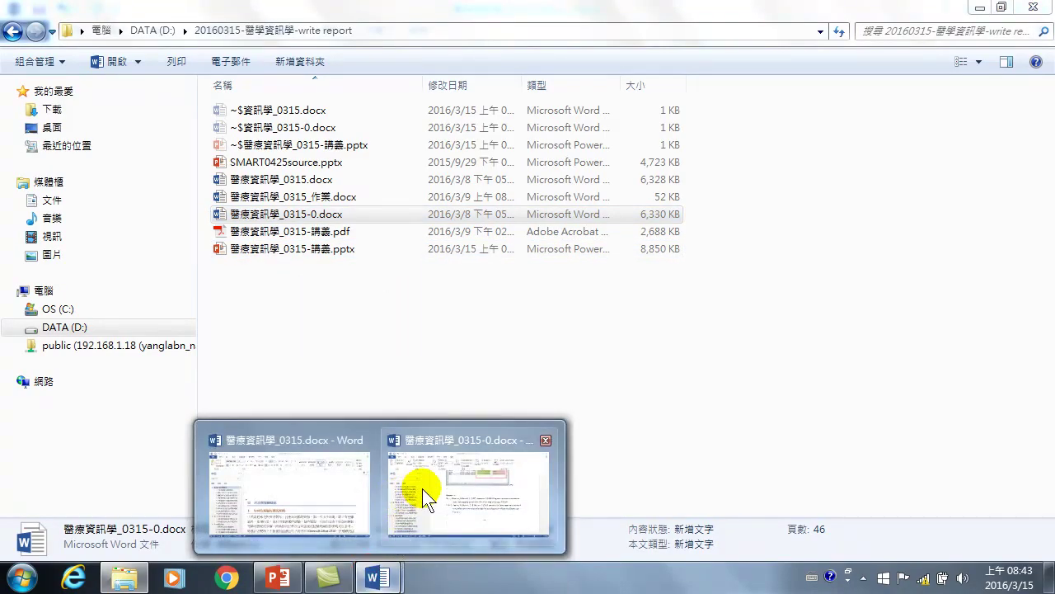
{"action": "left_click", "coordinate": [422, 488]}
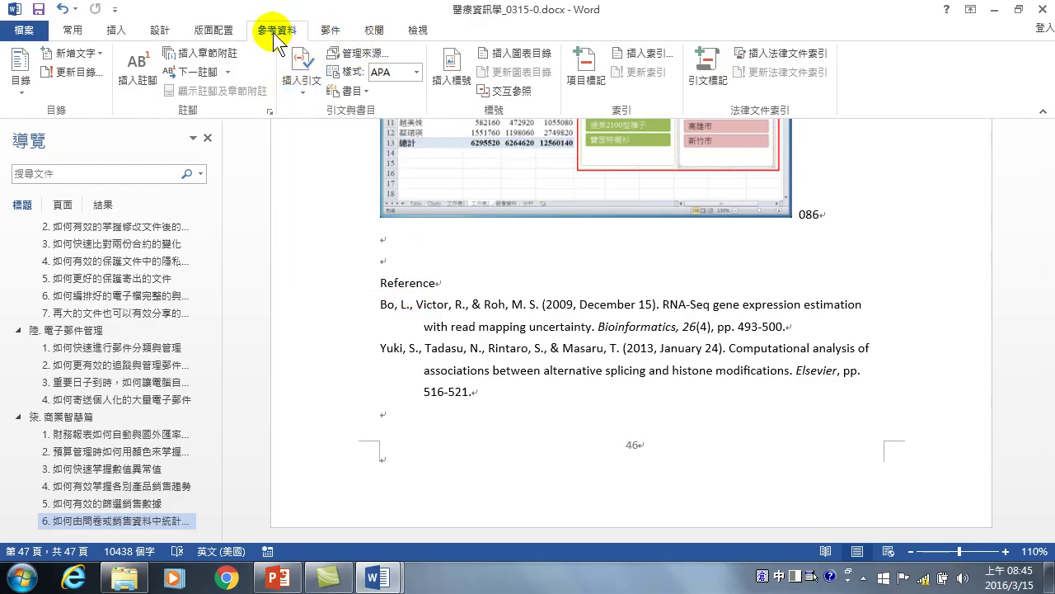
Try creating a new book source with the author's surname and given name, and discard it
{"action": "left_click", "coordinate": [302, 70]}
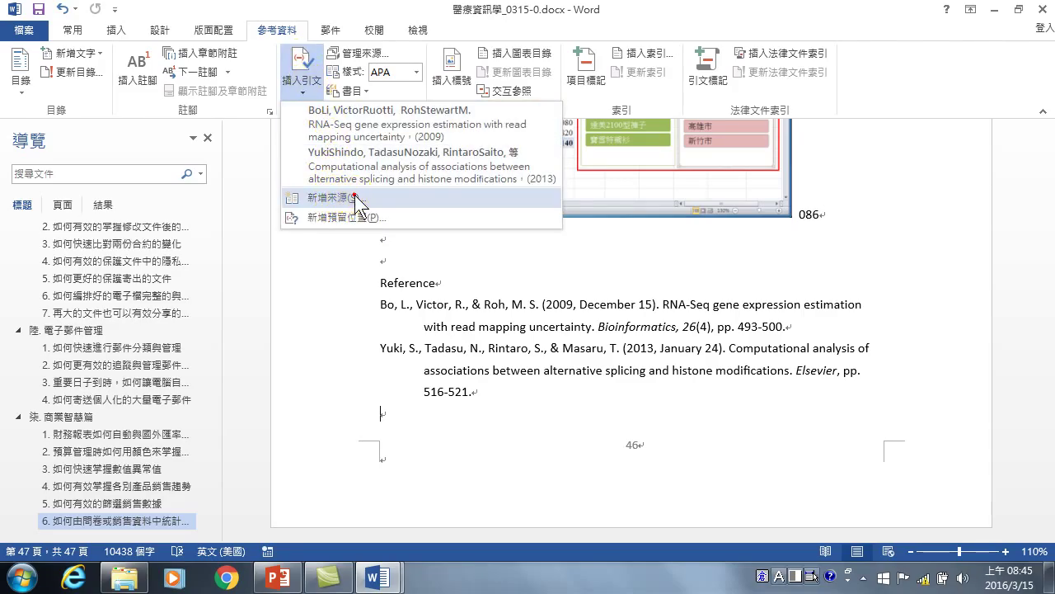
{"action": "left_click", "coordinate": [345, 197]}
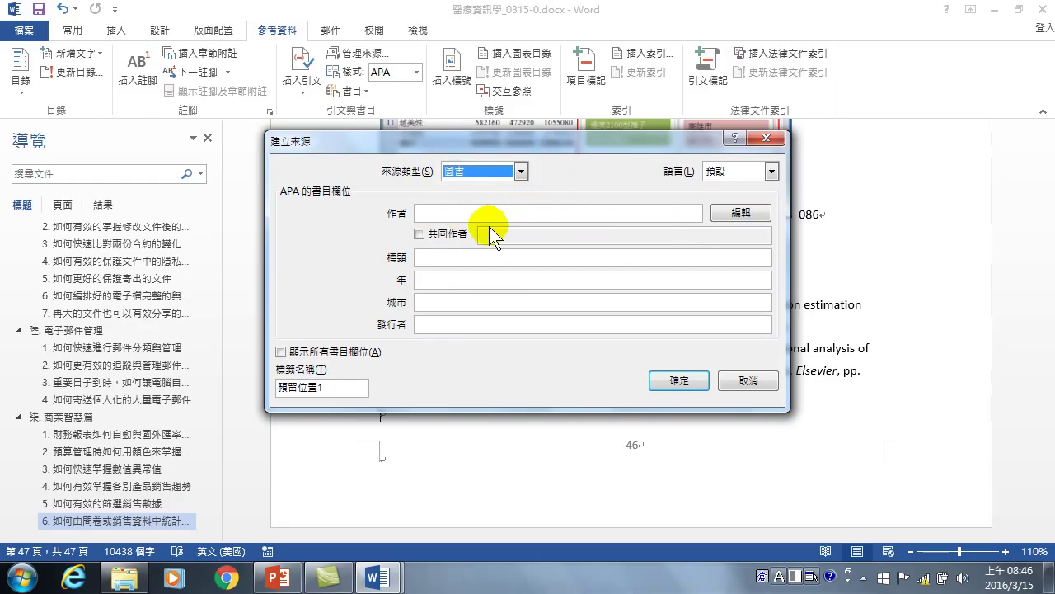
{"action": "left_click", "coordinate": [738, 215]}
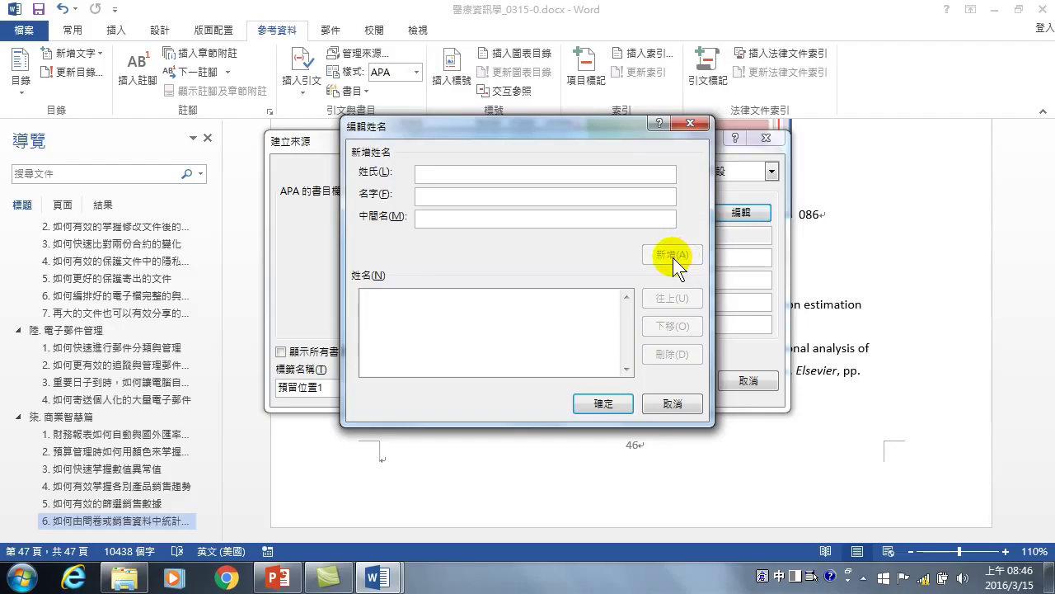
{"action": "type", "text": "s"}
{"action": "key", "text": "shift"}
{"action": "type", "text": "un"}
{"action": "key", "text": "Tab"}
{"action": "type", "text": "Ts"}
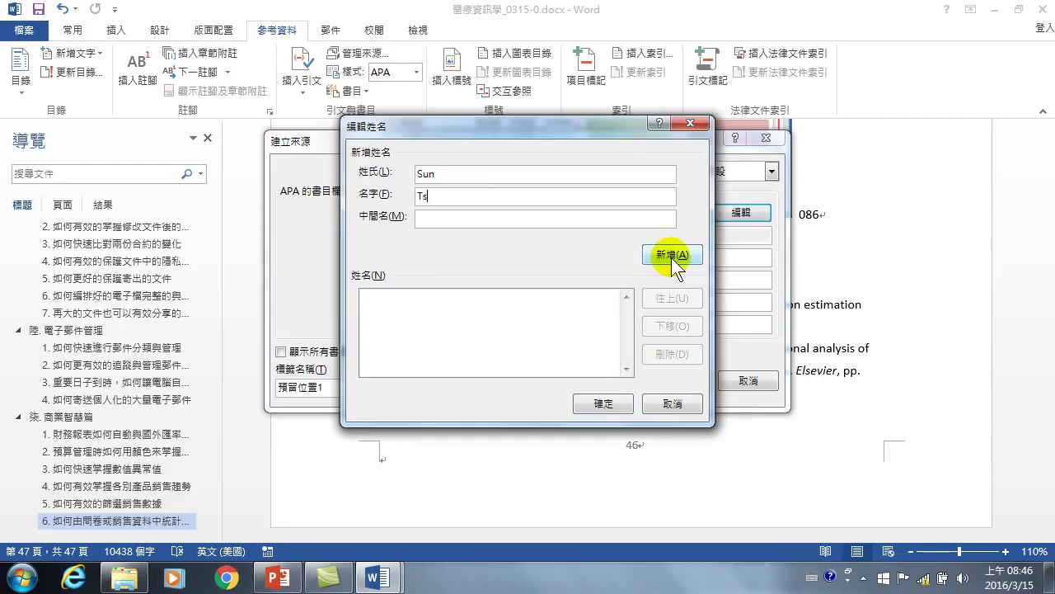
{"action": "type", "text": "ai-Yang"}
{"action": "left_click", "coordinate": [674, 255]}
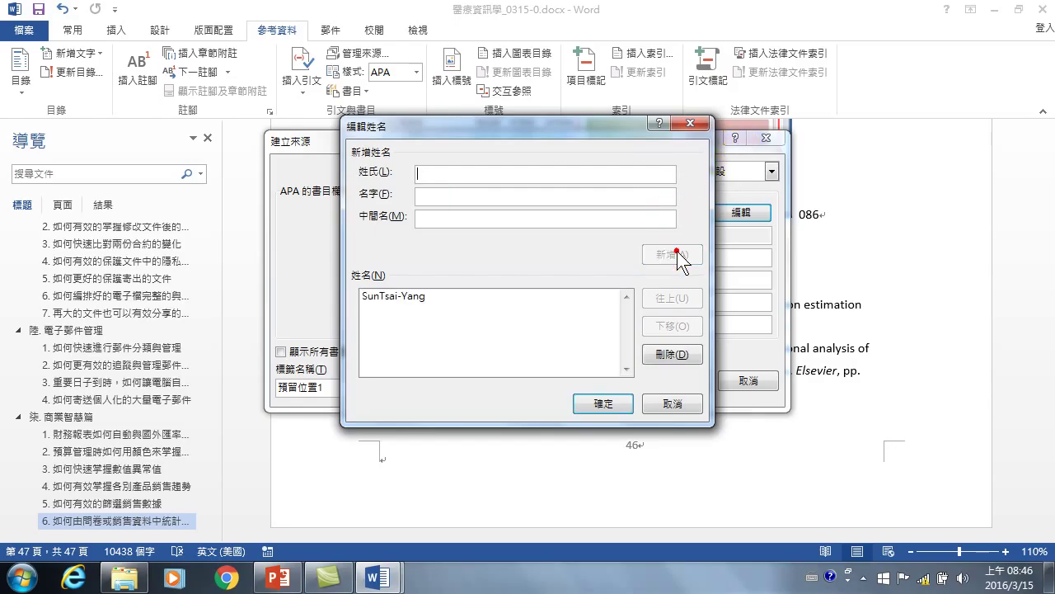
{"action": "left_click", "coordinate": [603, 404]}
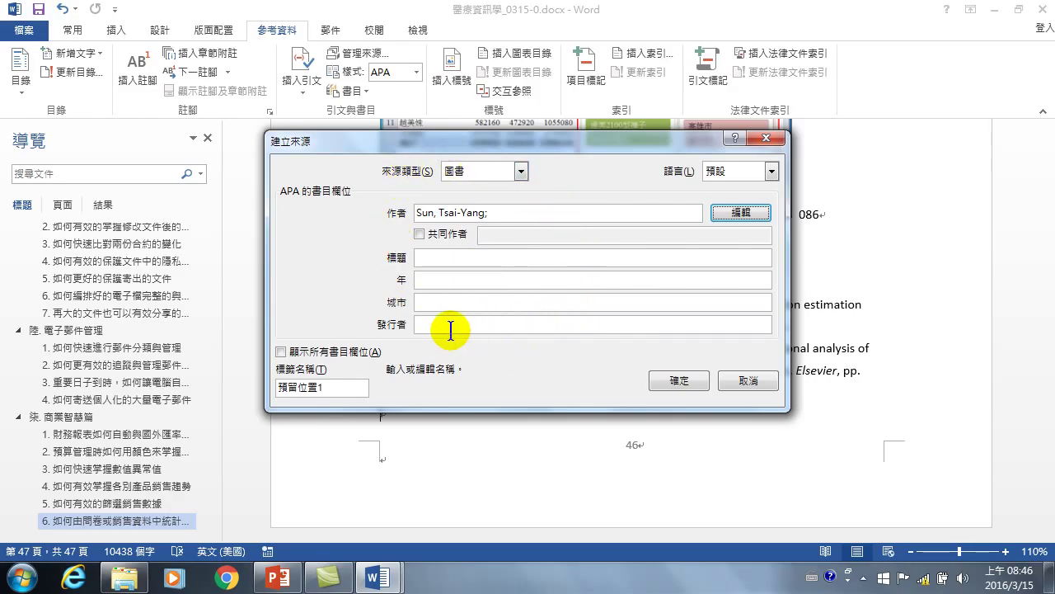
{"action": "left_click", "coordinate": [750, 382]}
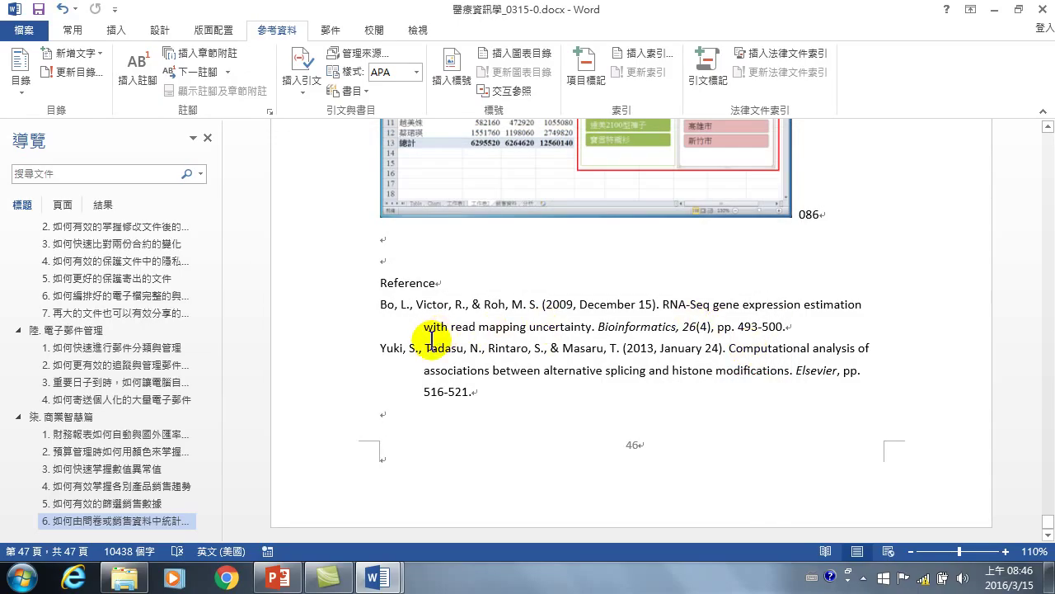
Insert a citation of the 2009 RNA-Seq gene expression estimation paper on the empty line below the reference list
{"action": "left_click", "coordinate": [303, 72]}
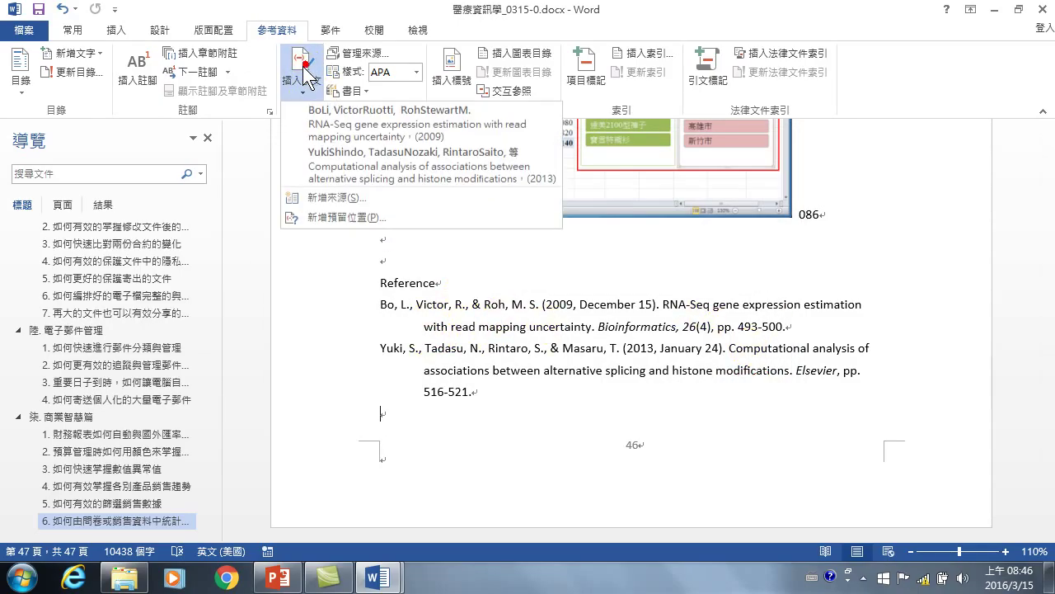
{"action": "left_click", "coordinate": [366, 132]}
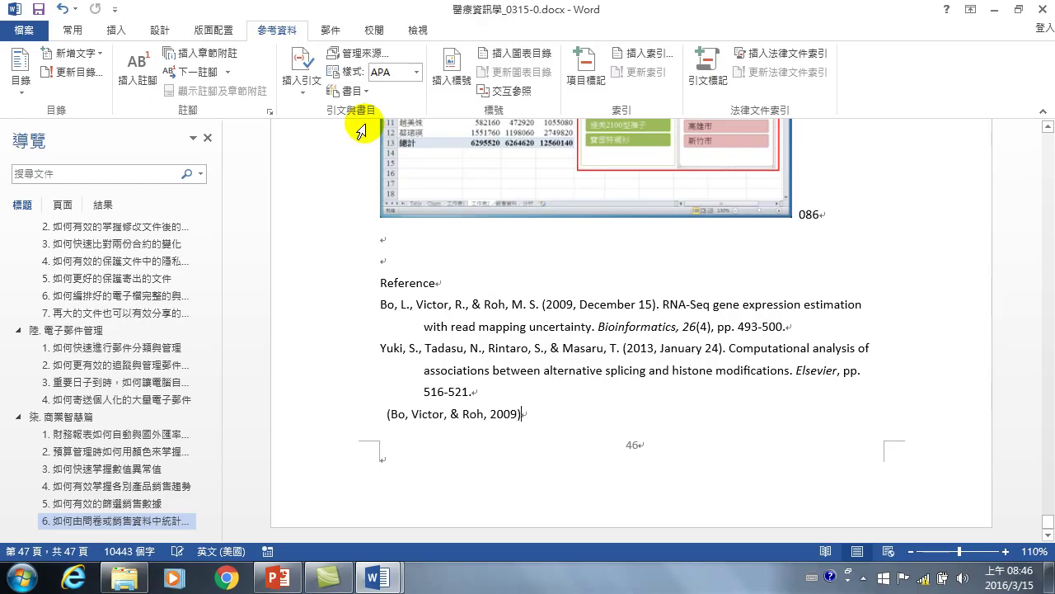
{"action": "left_click", "coordinate": [469, 392]}
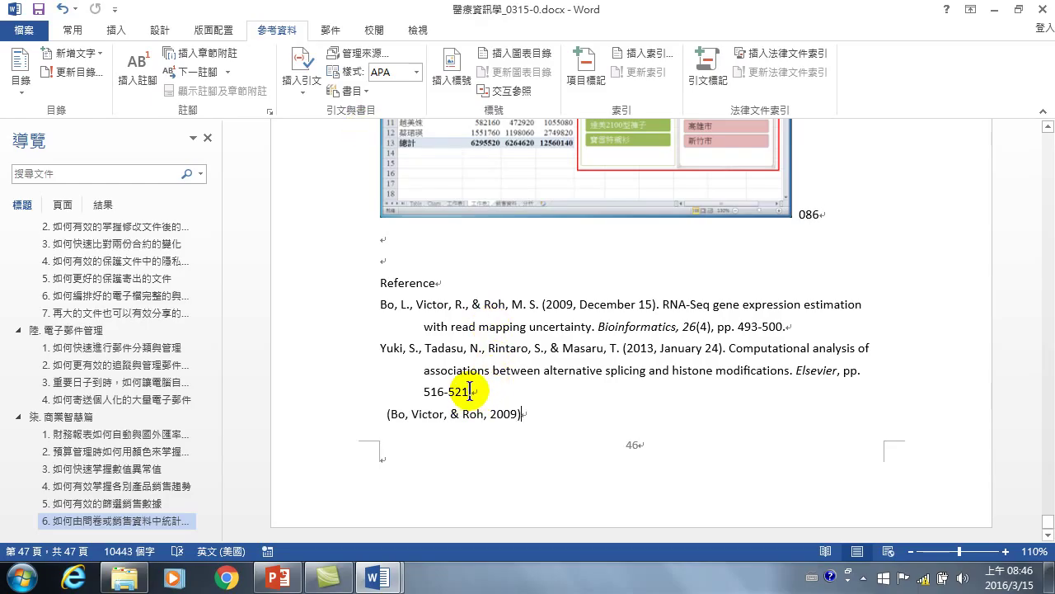
Insert a citation of the 2009 RNA-Seq gene expression estimation paper after 點選的方式 in the Step 5 paragraph above the last picture
{"action": "scroll", "coordinate": [471, 288], "scroll_direction": "up", "scroll_amount": 10}
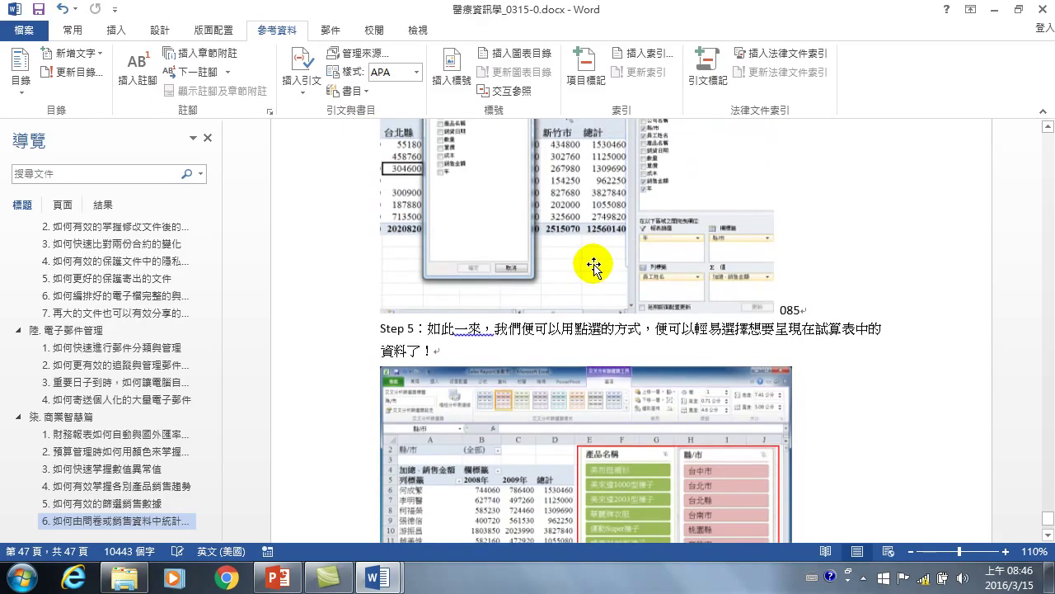
{"action": "left_click", "coordinate": [624, 371]}
{"action": "left_click", "coordinate": [298, 68]}
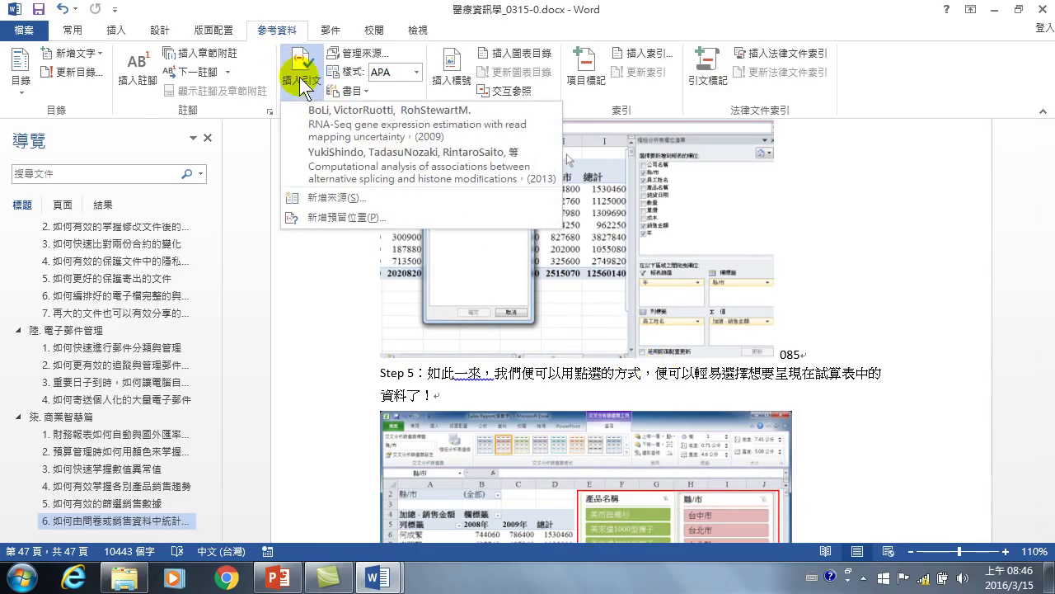
{"action": "left_click", "coordinate": [369, 122]}
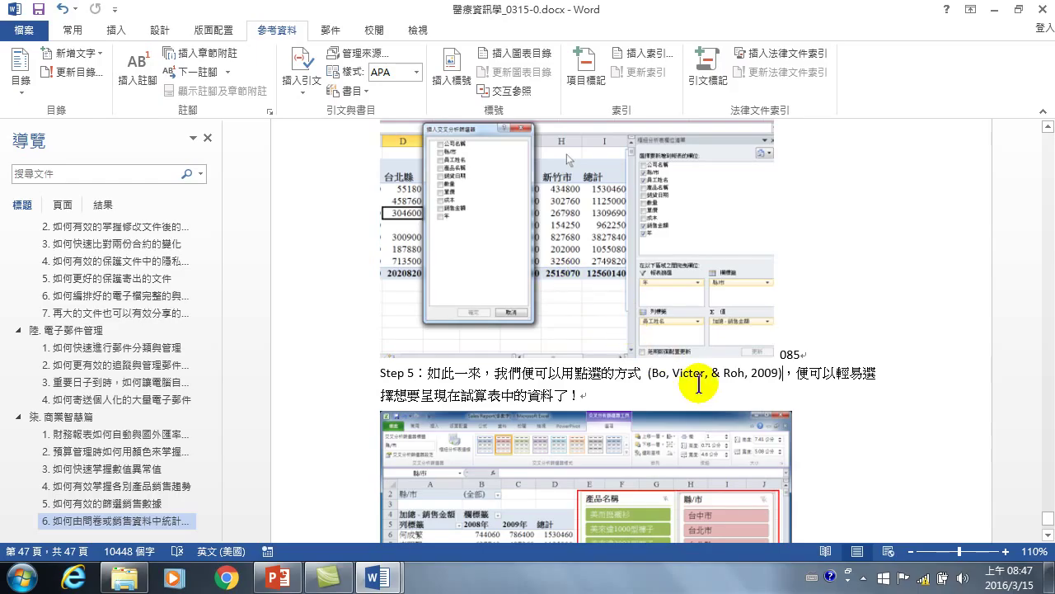
Delete the reference entries and the stray citation under the Reference heading, and insert a fresh APA bibliography there
{"action": "scroll", "coordinate": [766, 381], "scroll_direction": "down", "scroll_amount": 10}
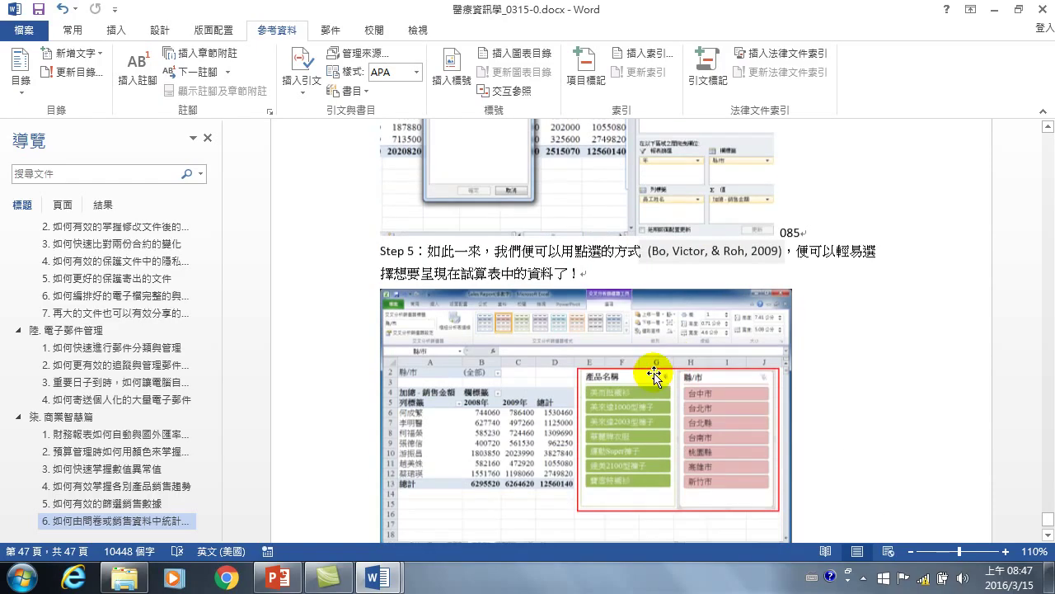
{"action": "left_click_drag", "start_coordinate": [369, 306], "coordinate": [527, 416]}
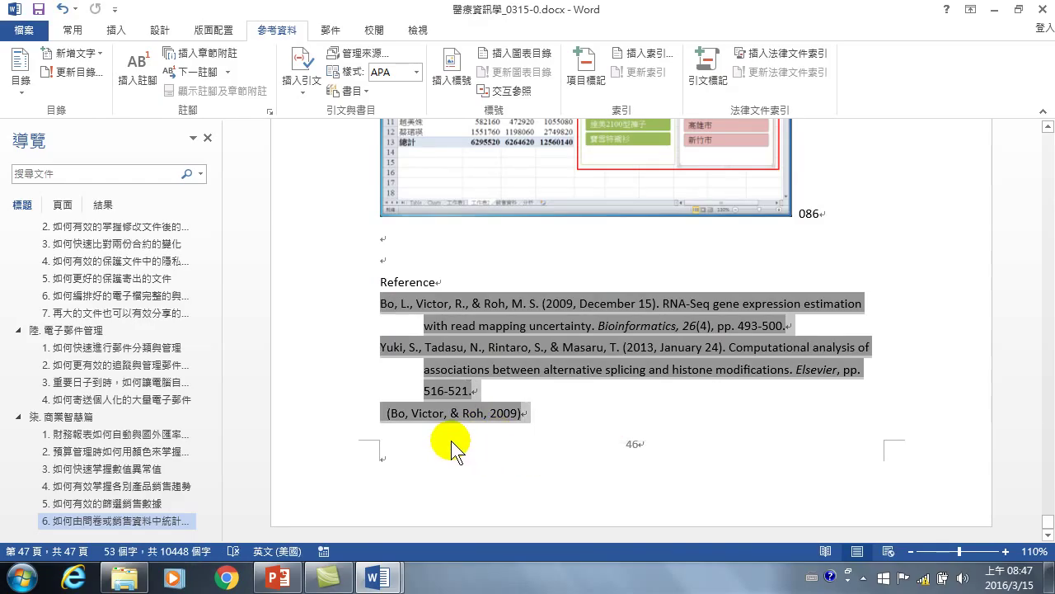
{"action": "key", "text": "Delete"}
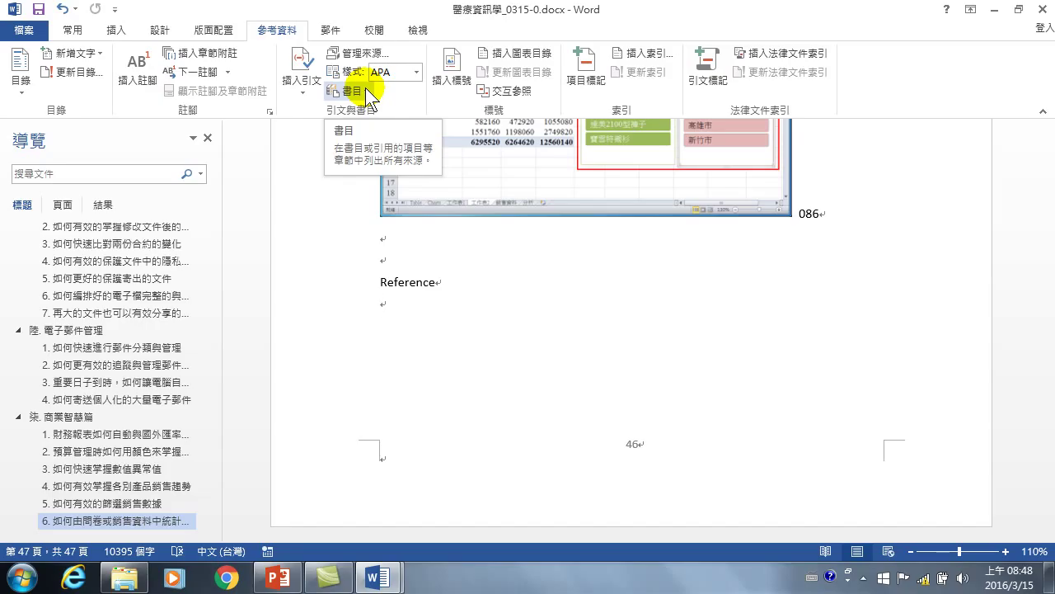
{"action": "left_click", "coordinate": [361, 91]}
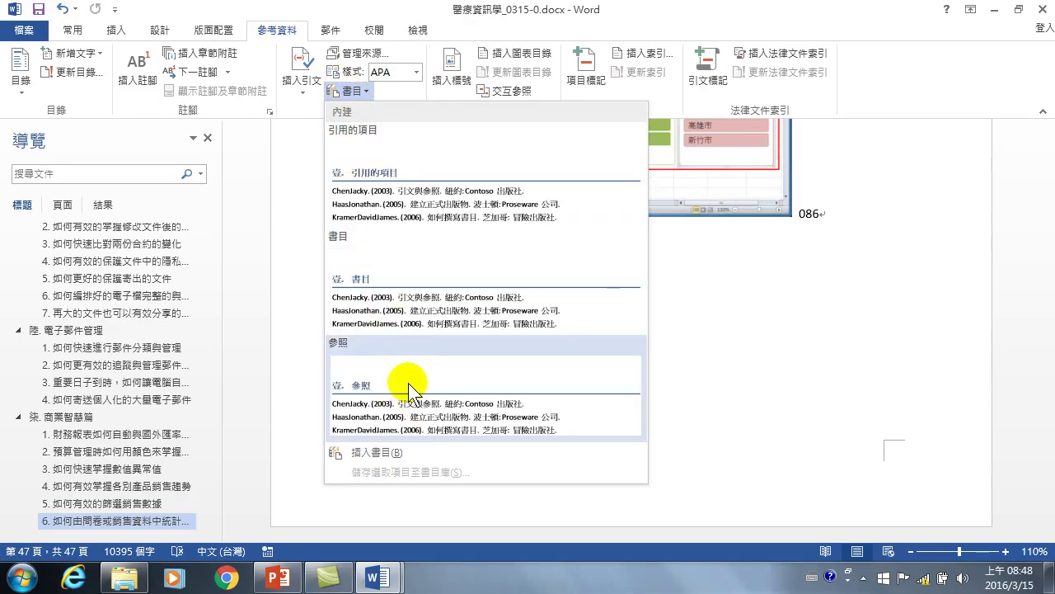
{"action": "left_click", "coordinate": [371, 454]}
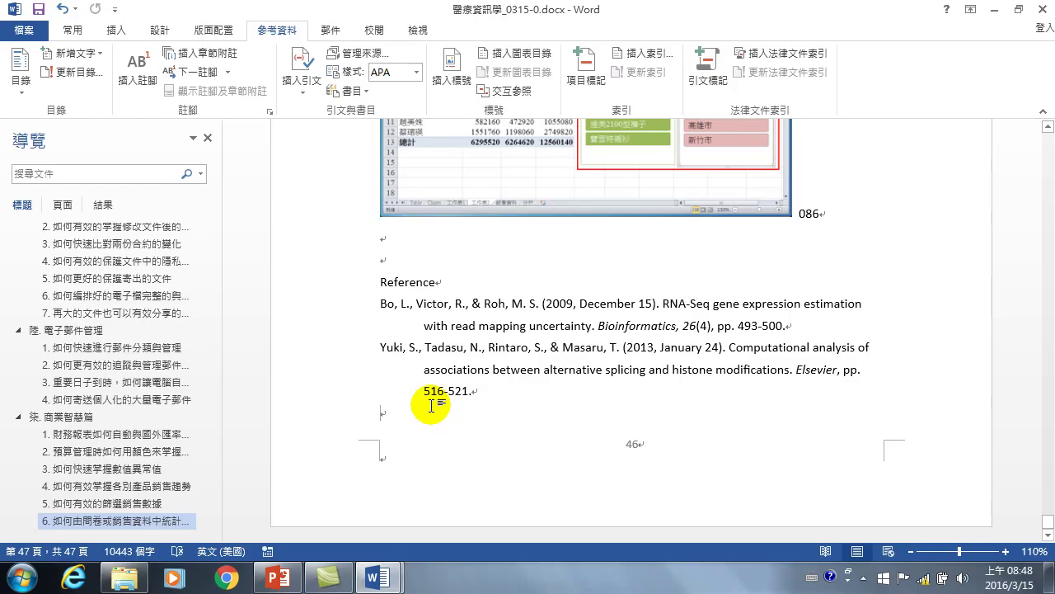
Examine the page transitions before the chapters 成功簡報關鍵篇, 工作效率提昇篇 and 會議管理篇
{"action": "scroll", "coordinate": [673, 357], "scroll_direction": "up", "scroll_amount": 3}
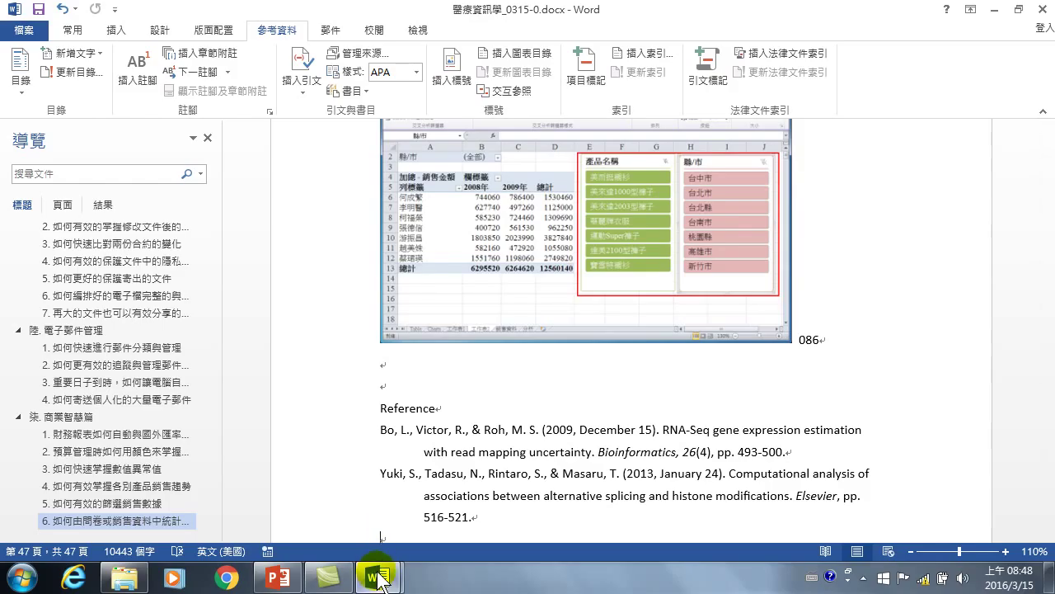
{"action": "scroll", "coordinate": [772, 341], "scroll_direction": "up", "scroll_amount": 1}
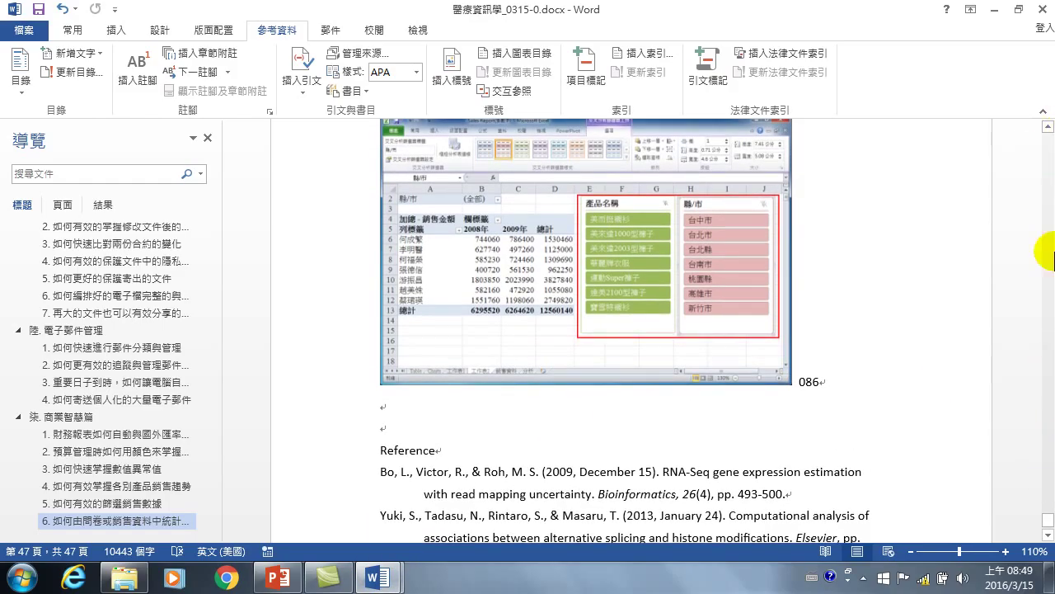
{"action": "left_click_drag", "start_coordinate": [1047, 519], "coordinate": [1041, 124]}
{"action": "left_click", "coordinate": [86, 244]}
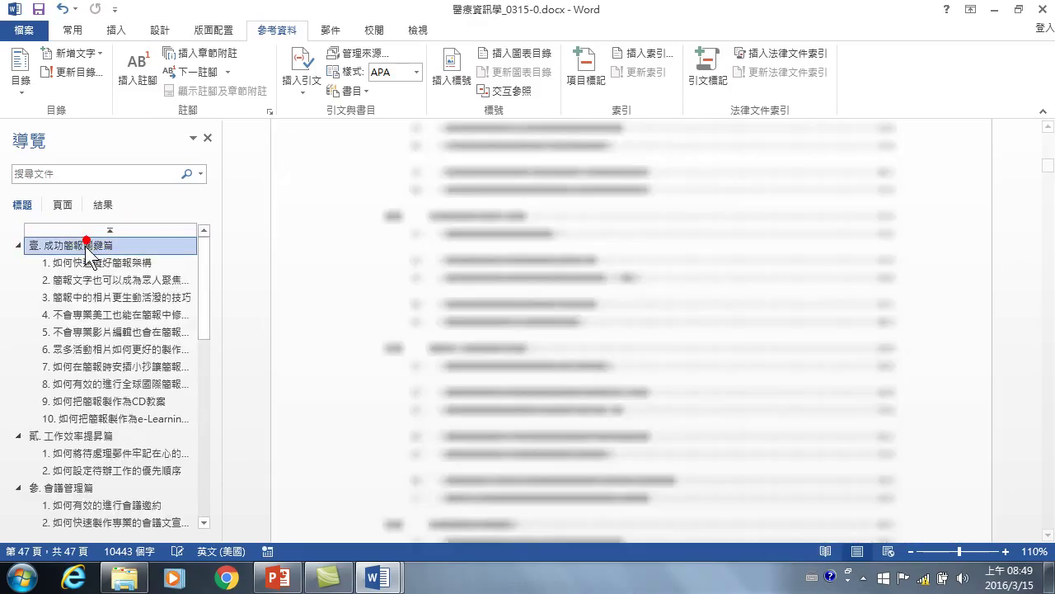
{"action": "scroll", "coordinate": [495, 239], "scroll_direction": "up", "scroll_amount": 3}
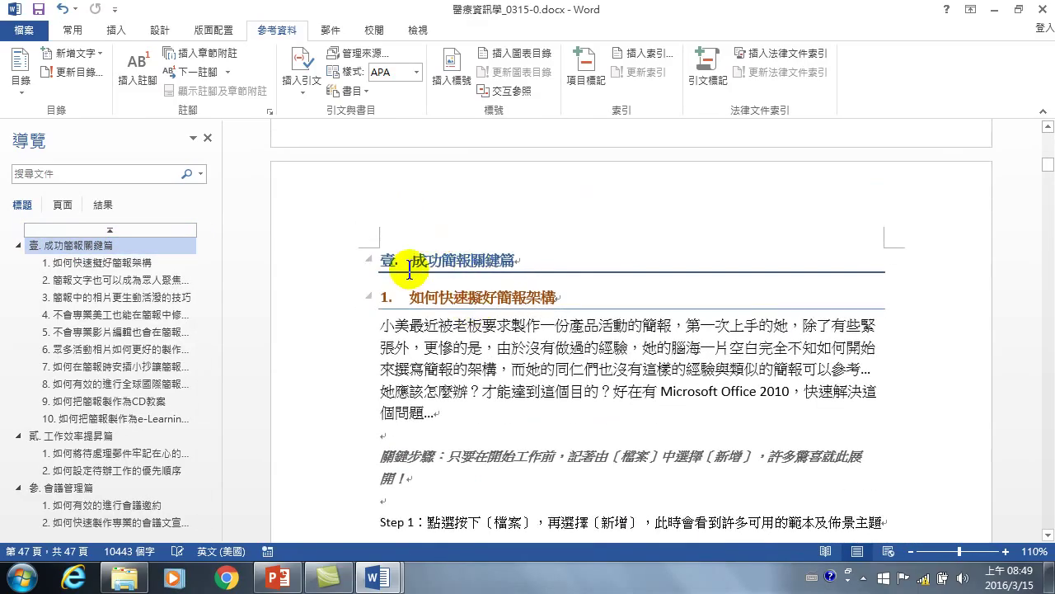
{"action": "scroll", "coordinate": [474, 272], "scroll_direction": "up", "scroll_amount": 10}
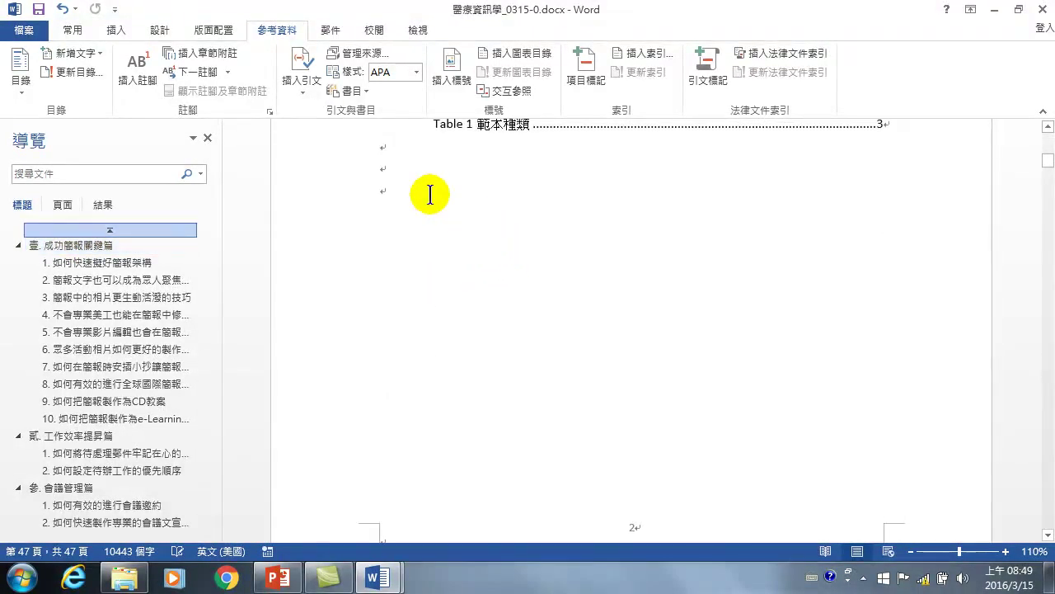
{"action": "left_click", "coordinate": [391, 207]}
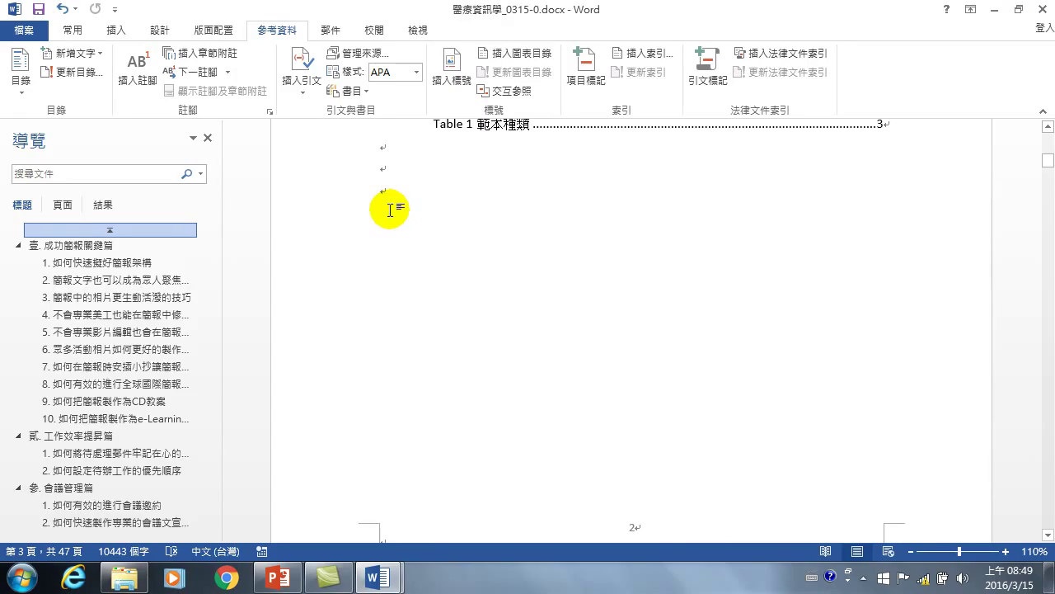
{"action": "left_click", "coordinate": [35, 436]}
{"action": "scroll", "coordinate": [499, 260], "scroll_direction": "up", "scroll_amount": 5}
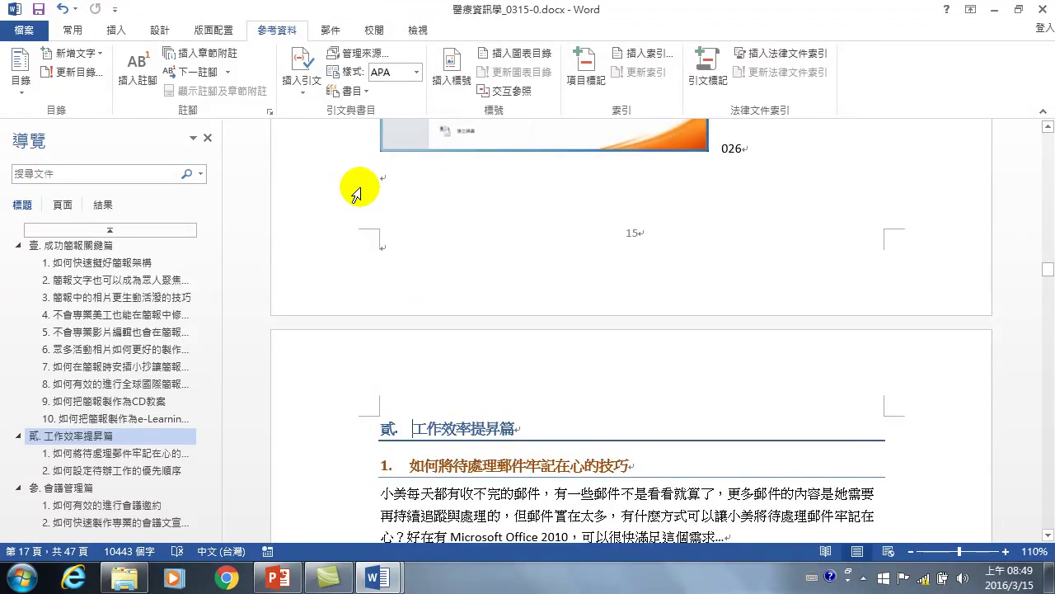
{"action": "left_click", "coordinate": [78, 488]}
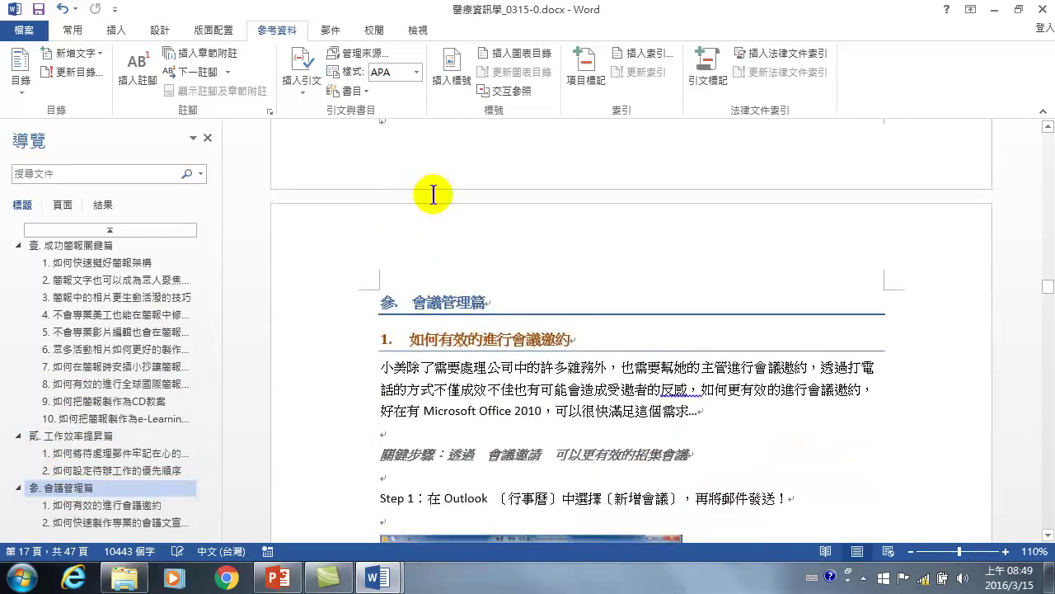
{"action": "scroll", "coordinate": [432, 194], "scroll_direction": "up", "scroll_amount": 7}
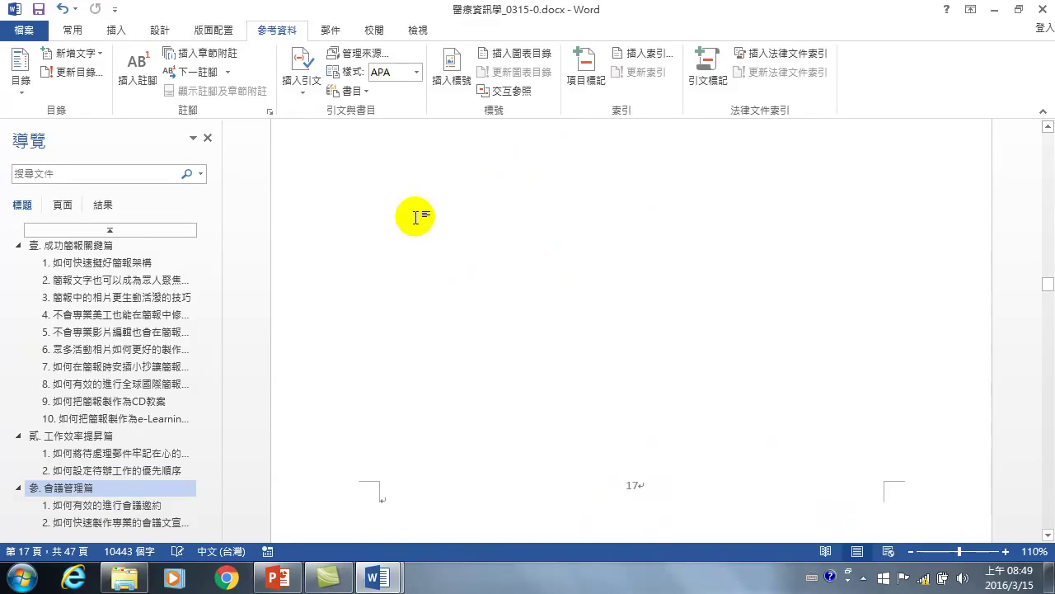
{"action": "scroll", "coordinate": [447, 377], "scroll_direction": "down", "scroll_amount": 7}
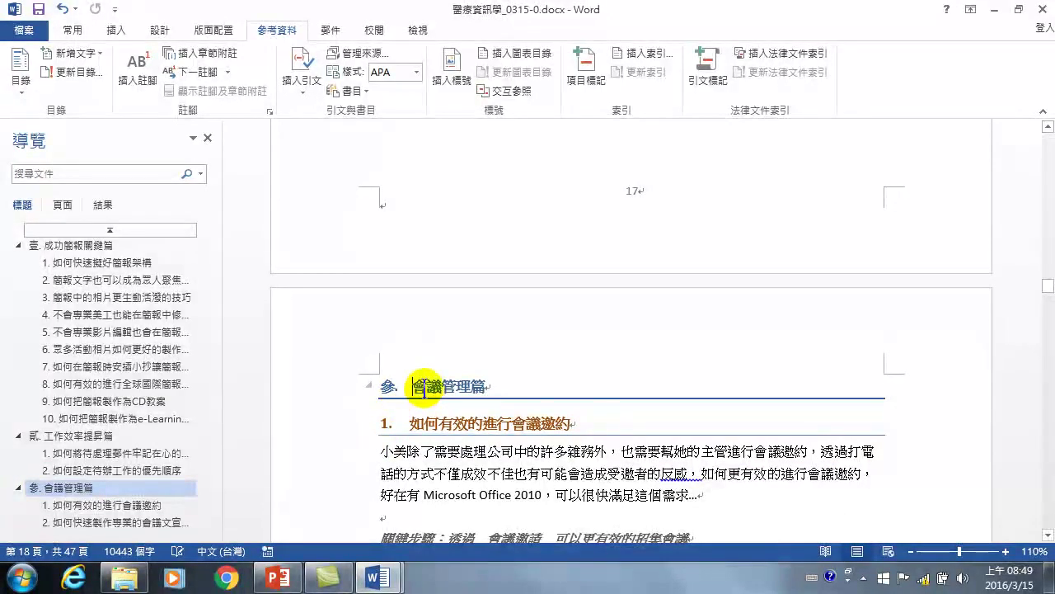
{"action": "scroll", "coordinate": [447, 379], "scroll_direction": "up", "scroll_amount": 1}
{"action": "scroll", "coordinate": [507, 404], "scroll_direction": "up", "scroll_amount": 6}
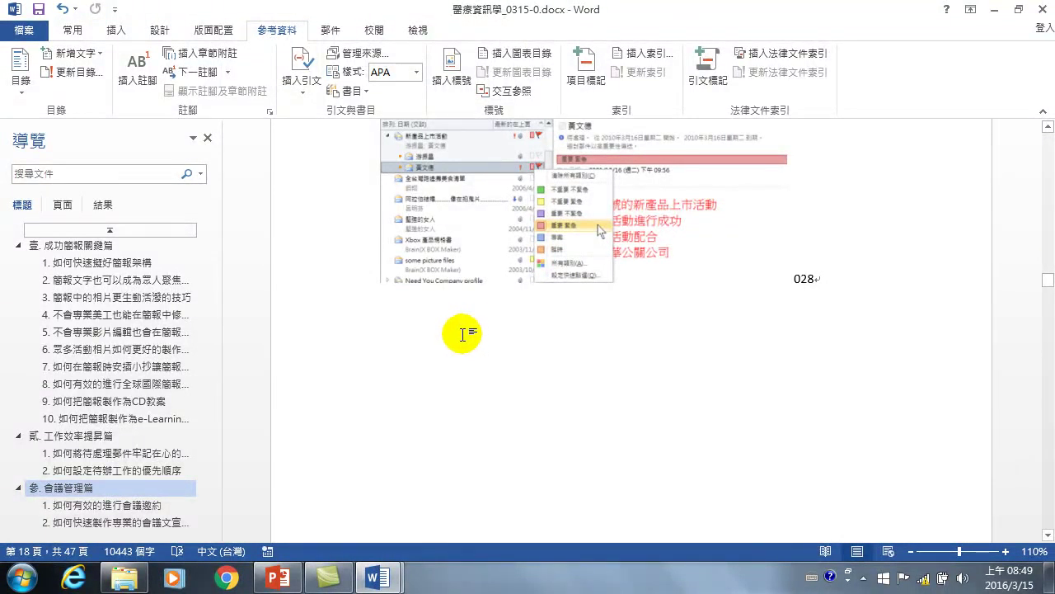
{"action": "scroll", "coordinate": [485, 387], "scroll_direction": "down", "scroll_amount": 3}
{"action": "scroll", "coordinate": [485, 404], "scroll_direction": "down", "scroll_amount": 5}
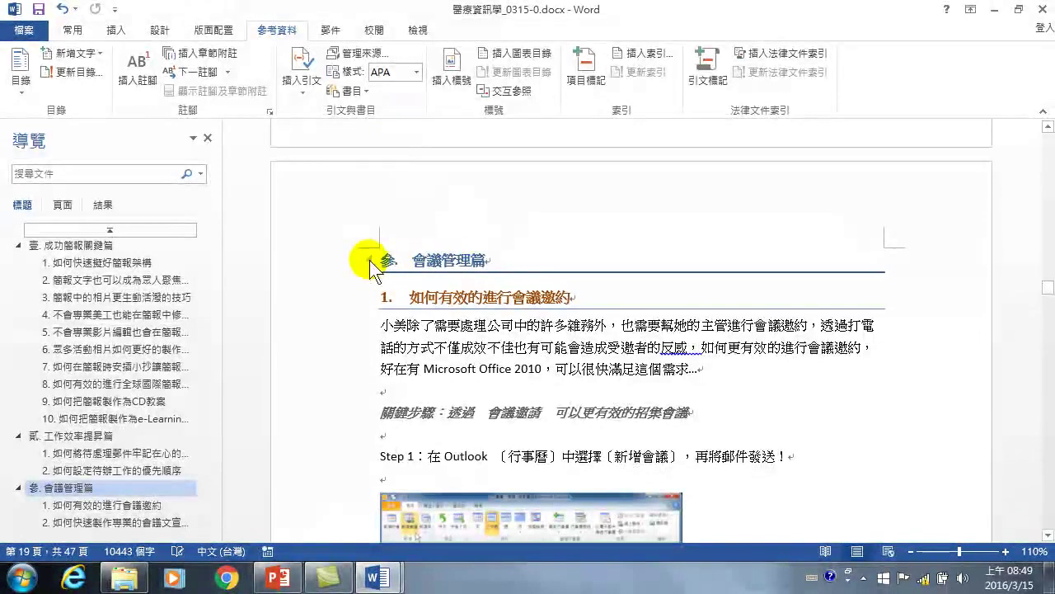
Open the line and page break settings in the paragraph format of the 標題 1 style
{"action": "left_click", "coordinate": [72, 33]}
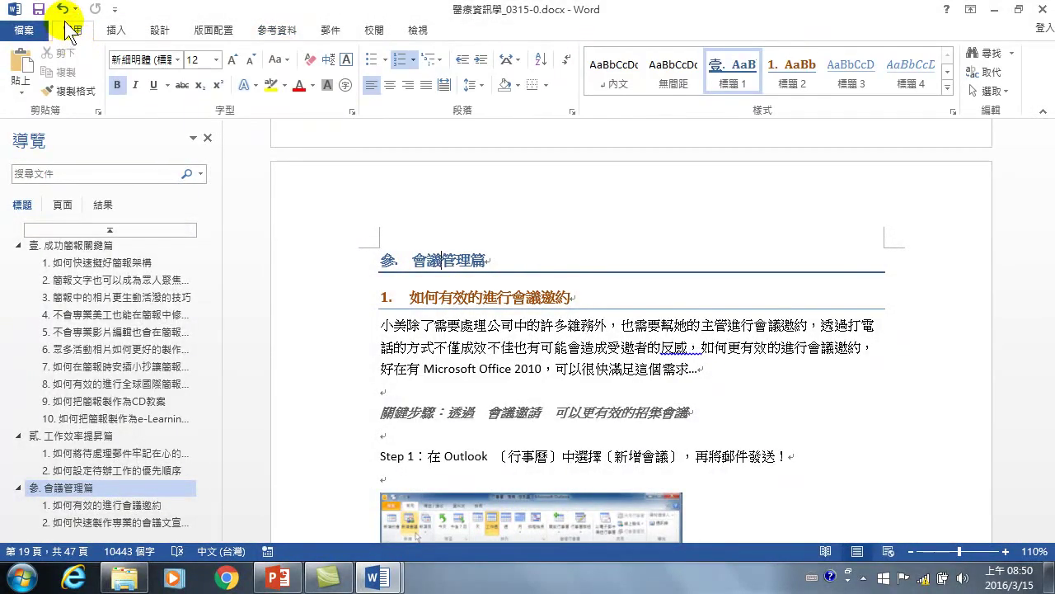
{"action": "right_click", "coordinate": [722, 80]}
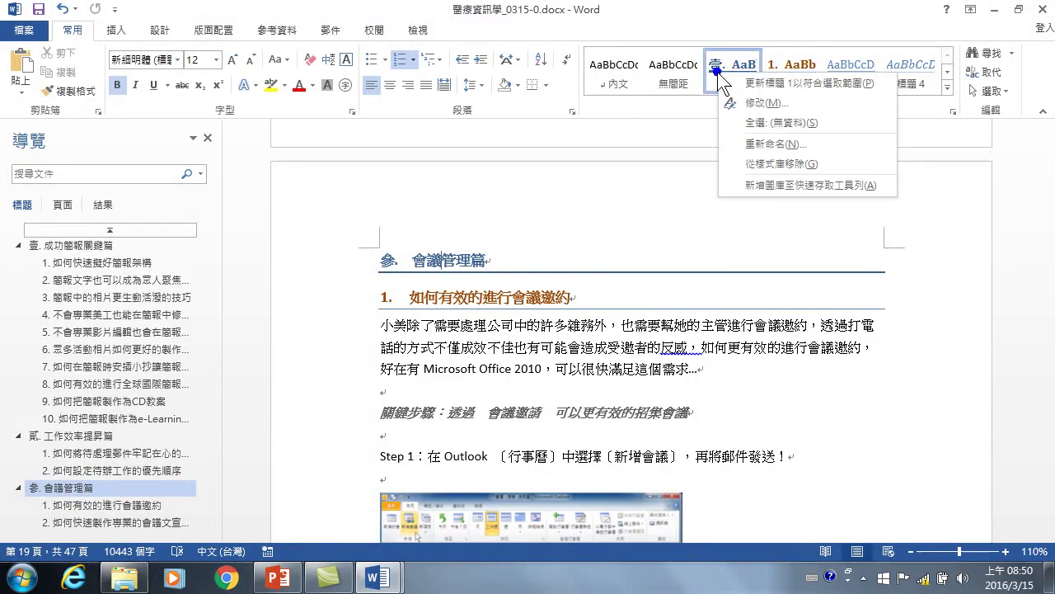
{"action": "left_click", "coordinate": [772, 102]}
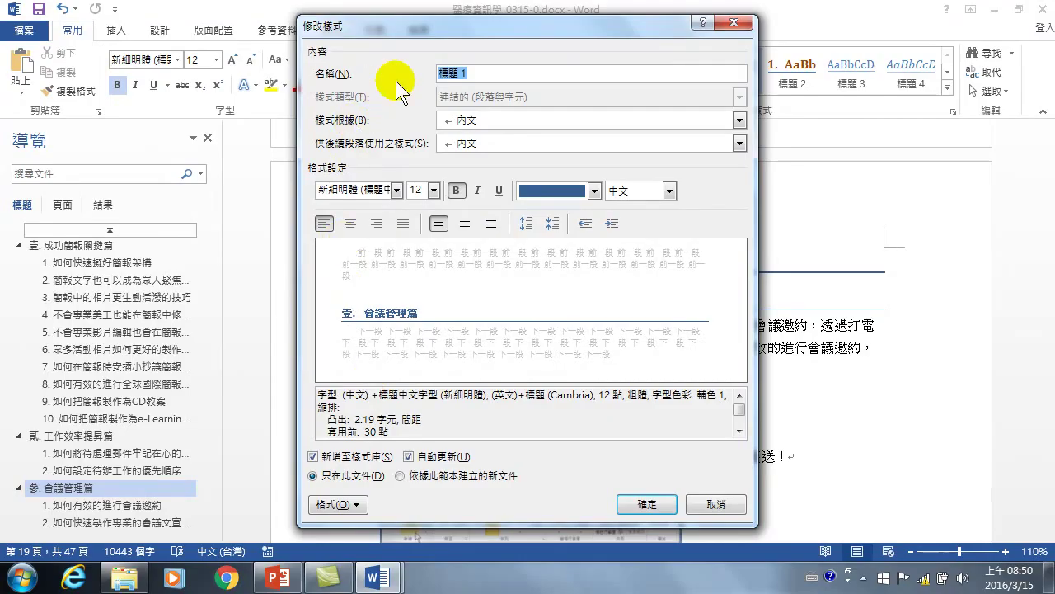
{"action": "left_click", "coordinate": [345, 506]}
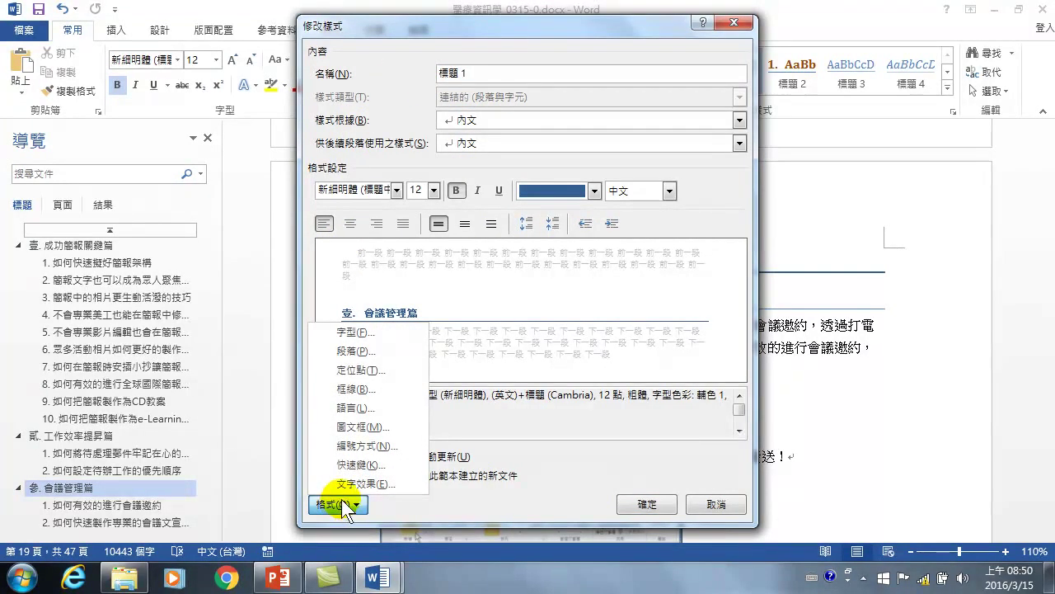
{"action": "left_click", "coordinate": [365, 350]}
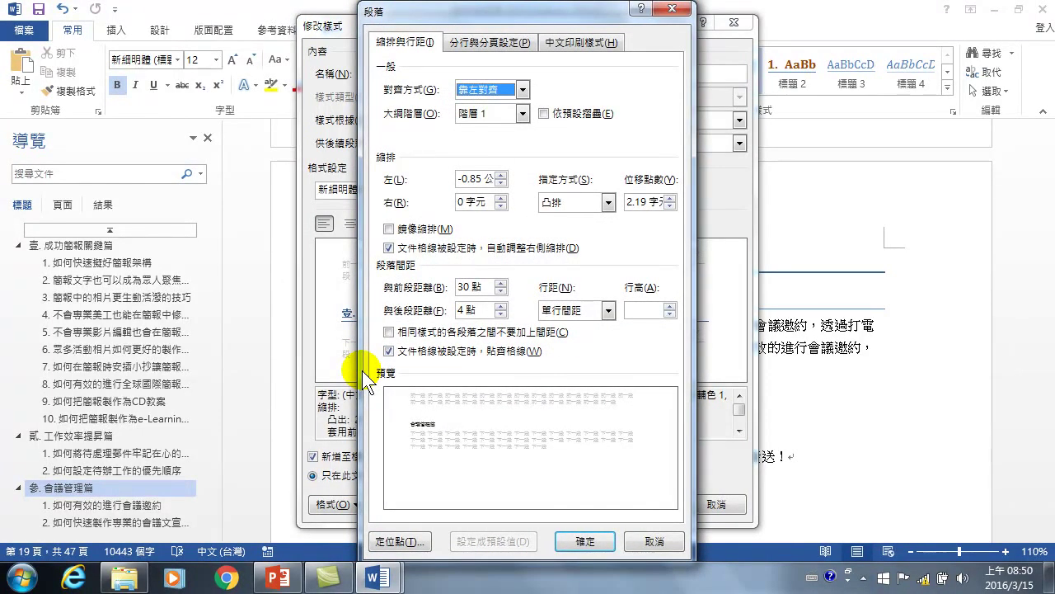
{"action": "left_click", "coordinate": [494, 42]}
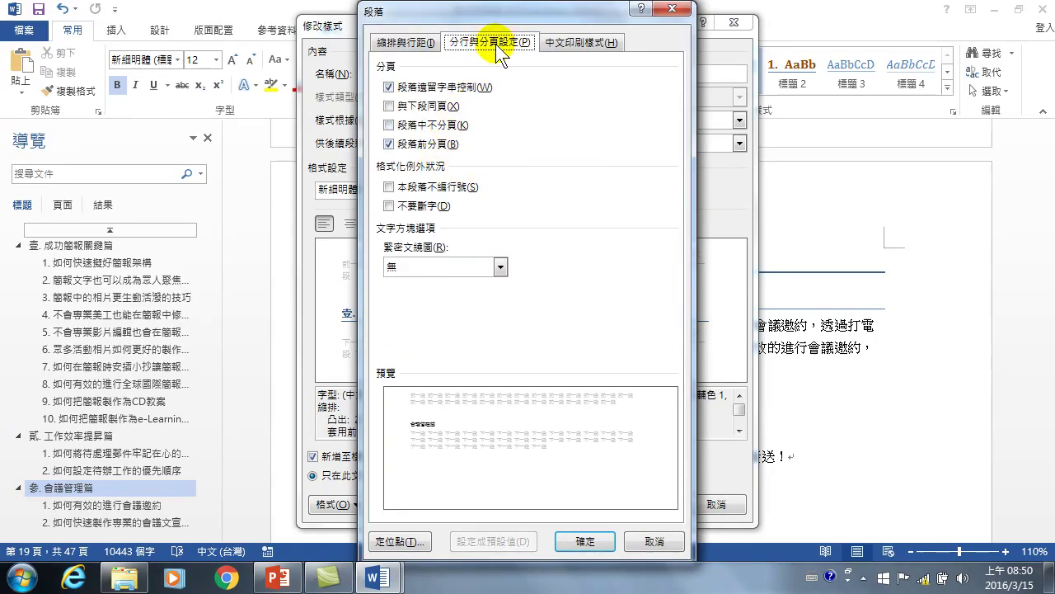
Turn off 段落前分頁 in the 標題 1 style's paragraph settings and apply the style change
{"action": "left_click", "coordinate": [432, 146]}
{"action": "left_click", "coordinate": [586, 540]}
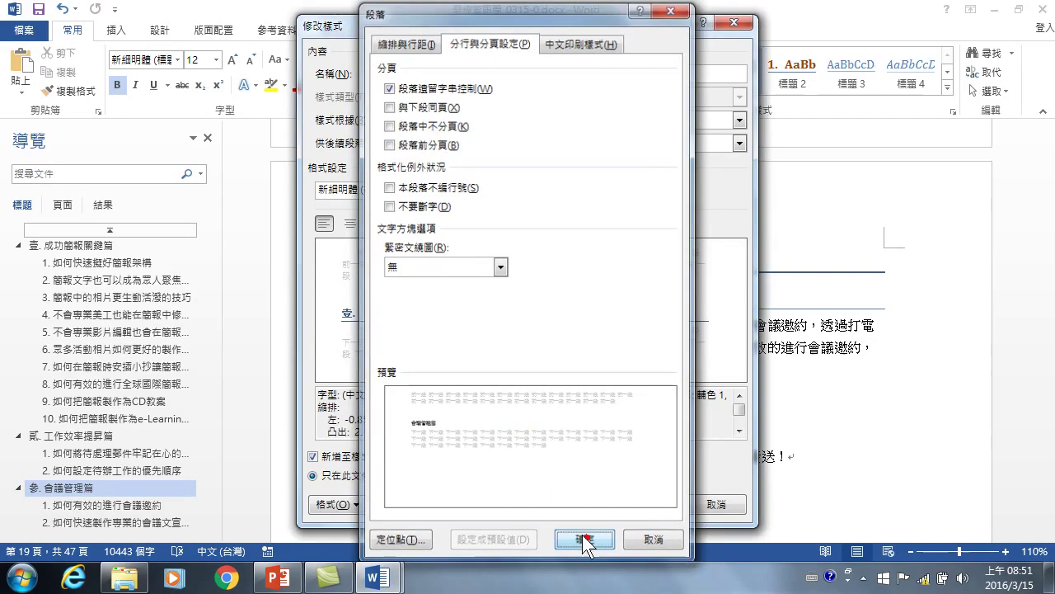
{"action": "left_click", "coordinate": [646, 570]}
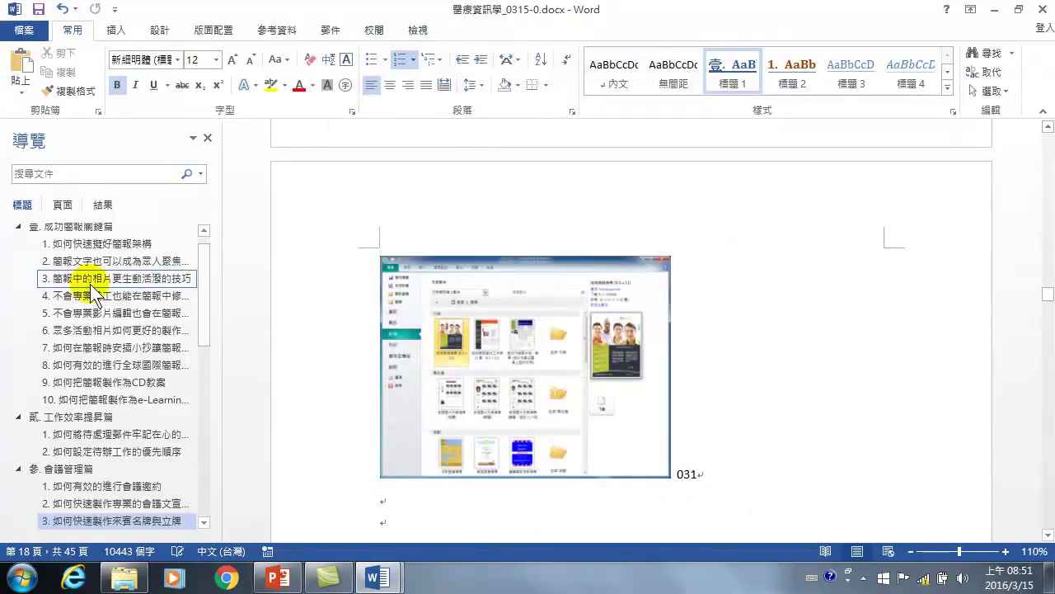
Check where the 壹. 成功簡報關鍵篇 and 貳. 工作效率提昇篇 chapter headings fall on their pages
{"action": "left_click", "coordinate": [86, 245]}
{"action": "scroll", "coordinate": [509, 317], "scroll_direction": "up", "scroll_amount": 5}
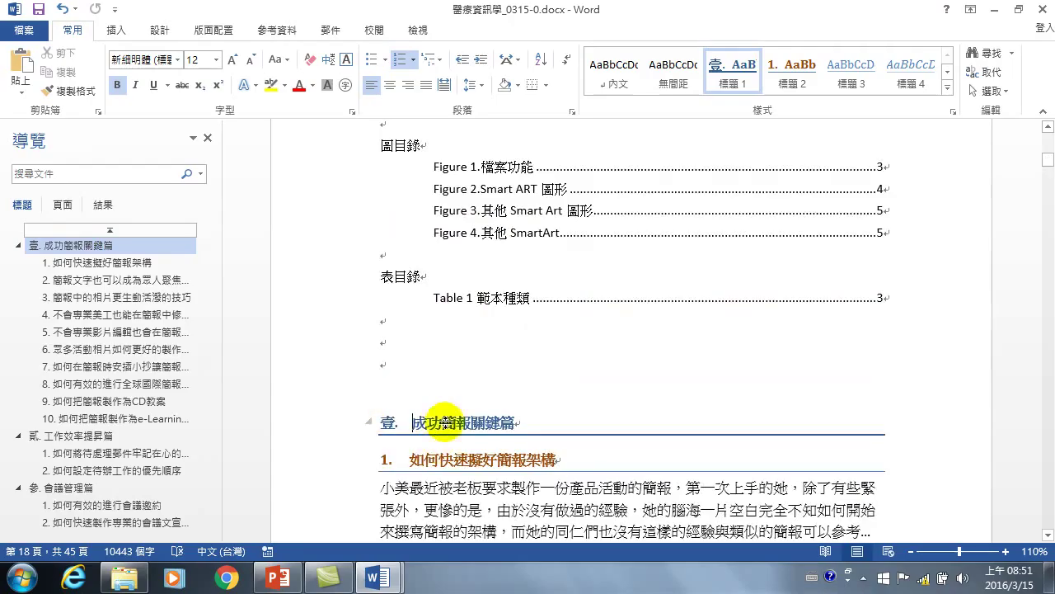
{"action": "scroll", "coordinate": [420, 413], "scroll_direction": "down", "scroll_amount": 1}
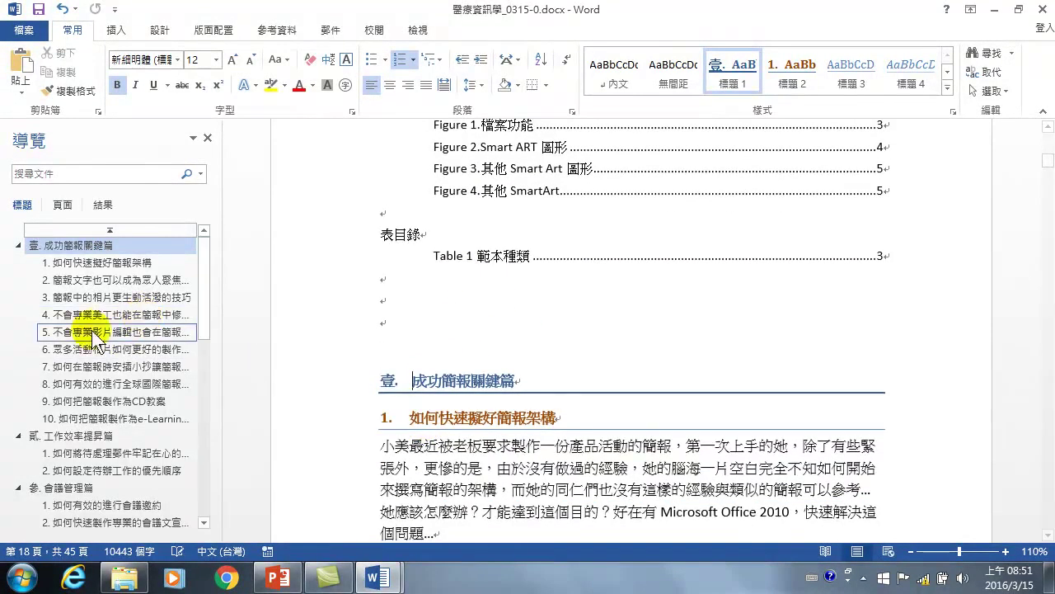
{"action": "left_click", "coordinate": [71, 434]}
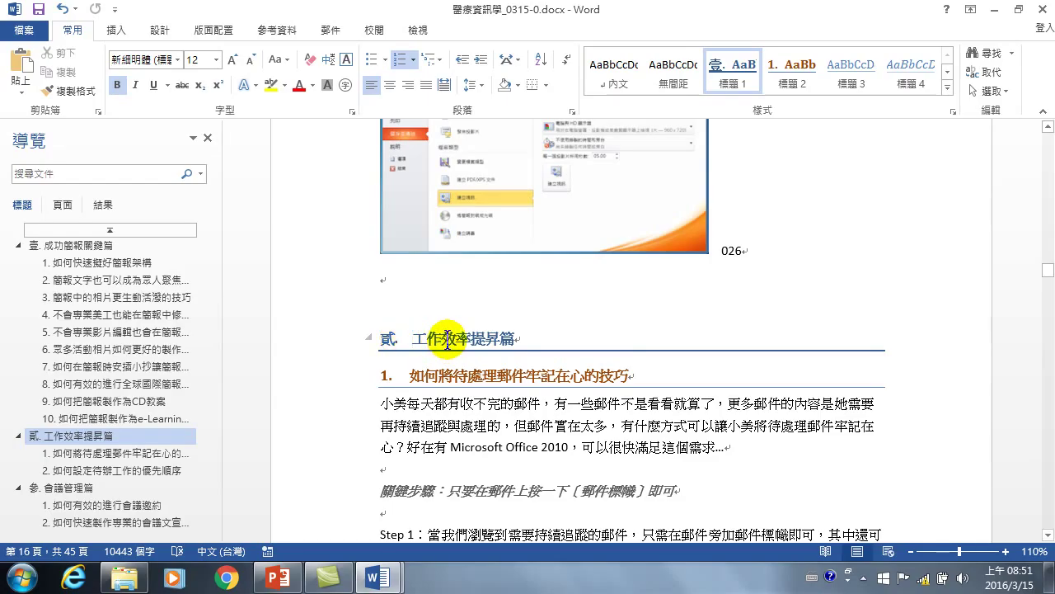
Modify the 標題 1 style to enable 段落前分頁, so that each chapter heading starts on a new page
{"action": "right_click", "coordinate": [732, 72]}
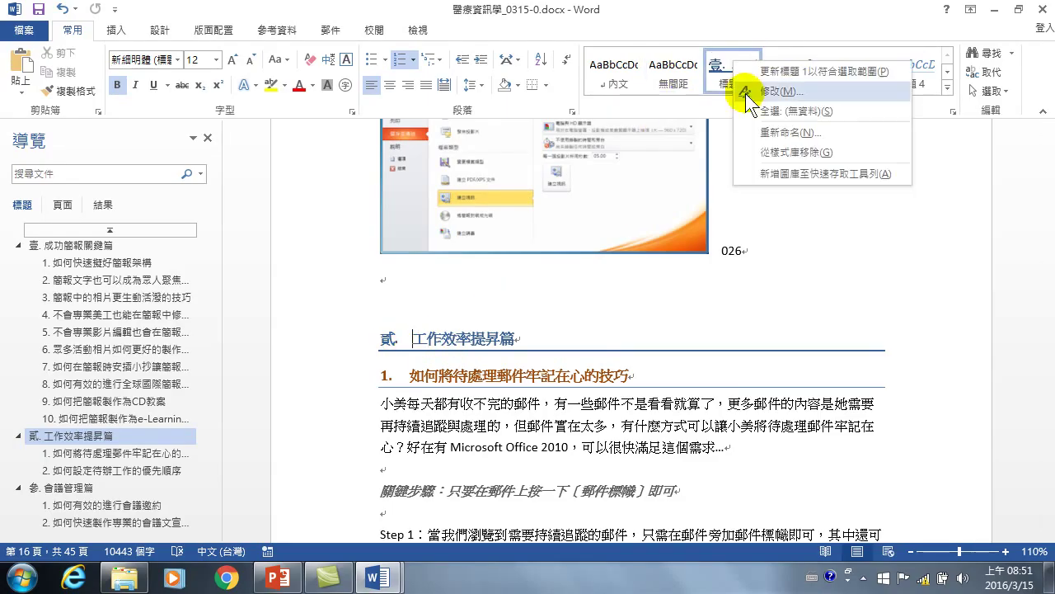
{"action": "left_click", "coordinate": [775, 93]}
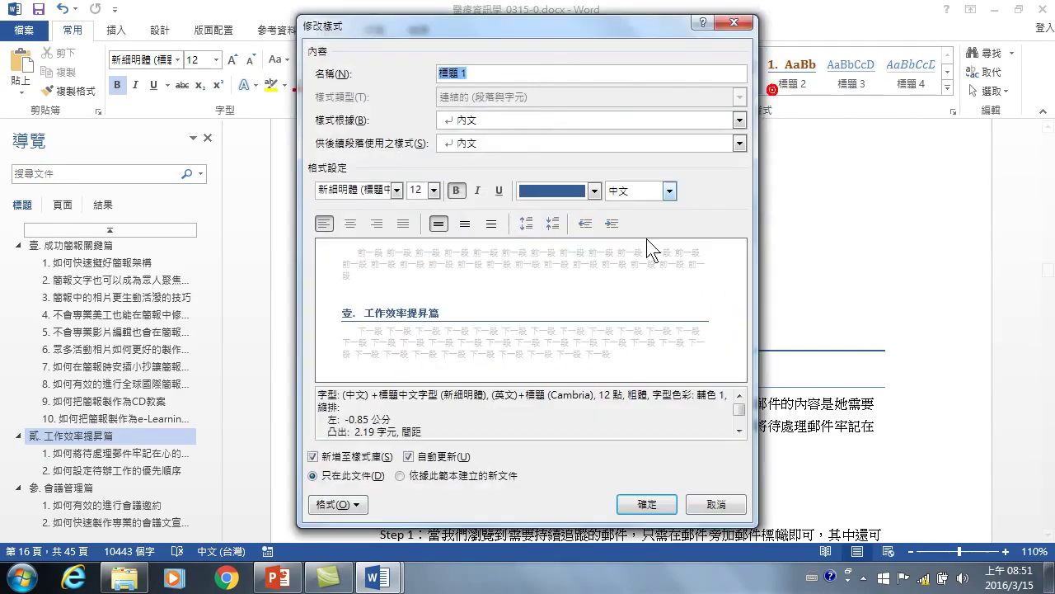
{"action": "left_click", "coordinate": [345, 506]}
{"action": "left_click", "coordinate": [371, 352]}
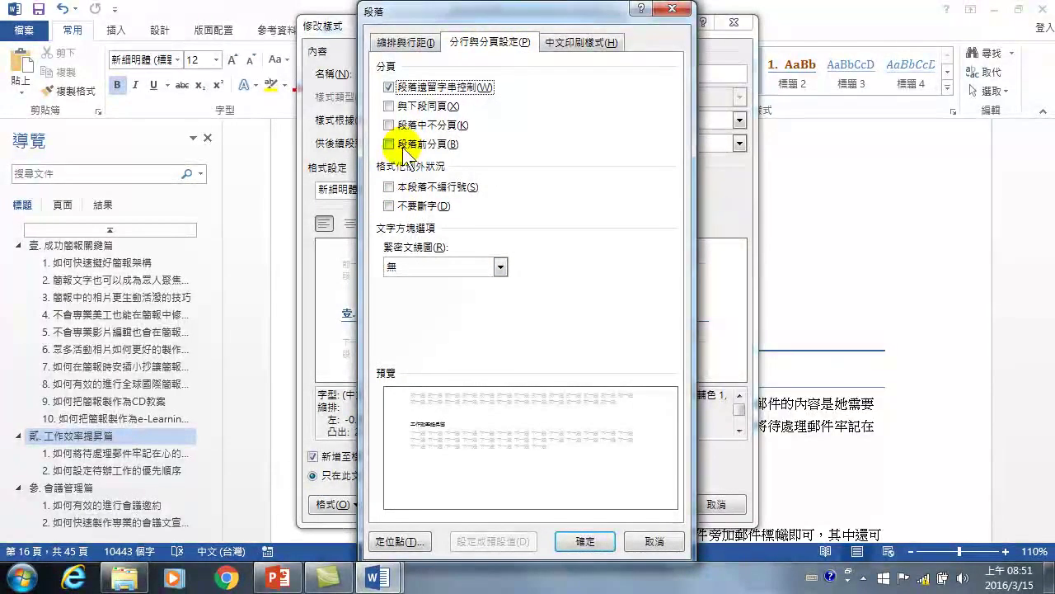
{"action": "left_click", "coordinate": [391, 144]}
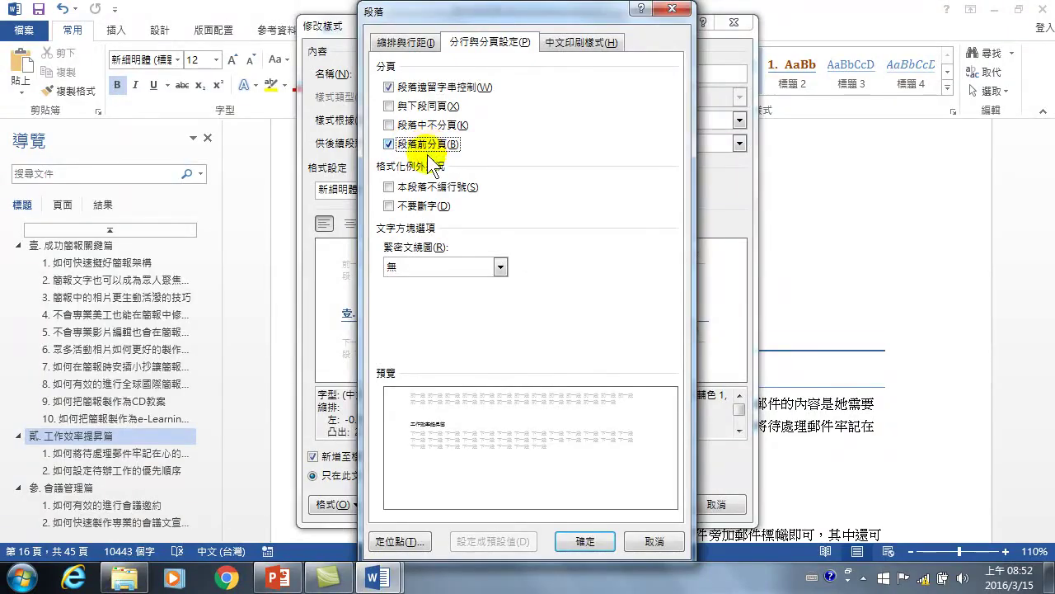
{"action": "left_click", "coordinate": [584, 540]}
{"action": "left_click", "coordinate": [657, 497]}
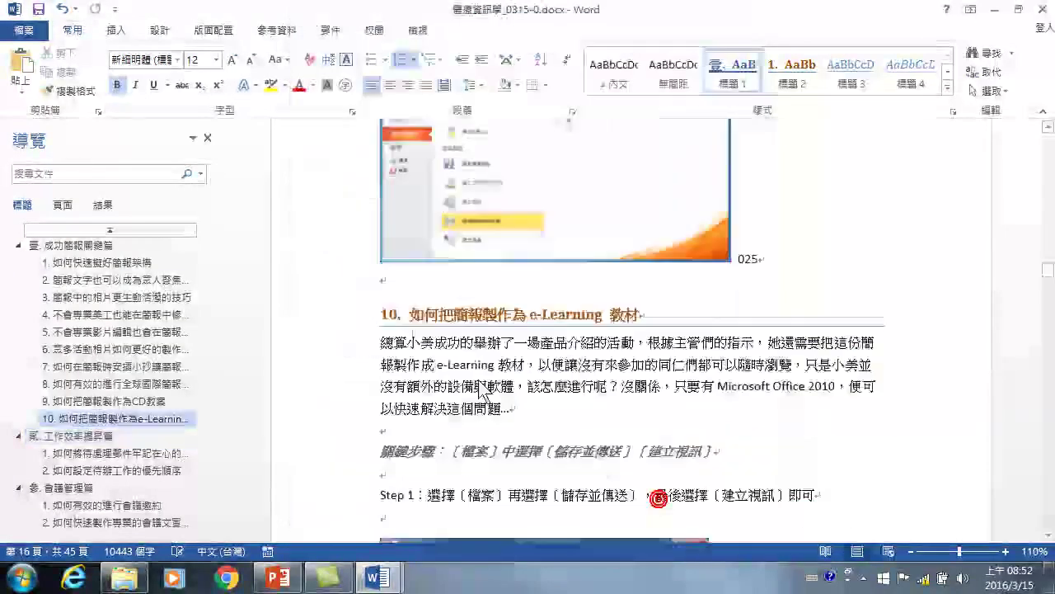
Check the page breaks before the 貳. 工作效率提昇篇 and 參. 會議管理篇 chapters and the pages between them
{"action": "left_click", "coordinate": [60, 437]}
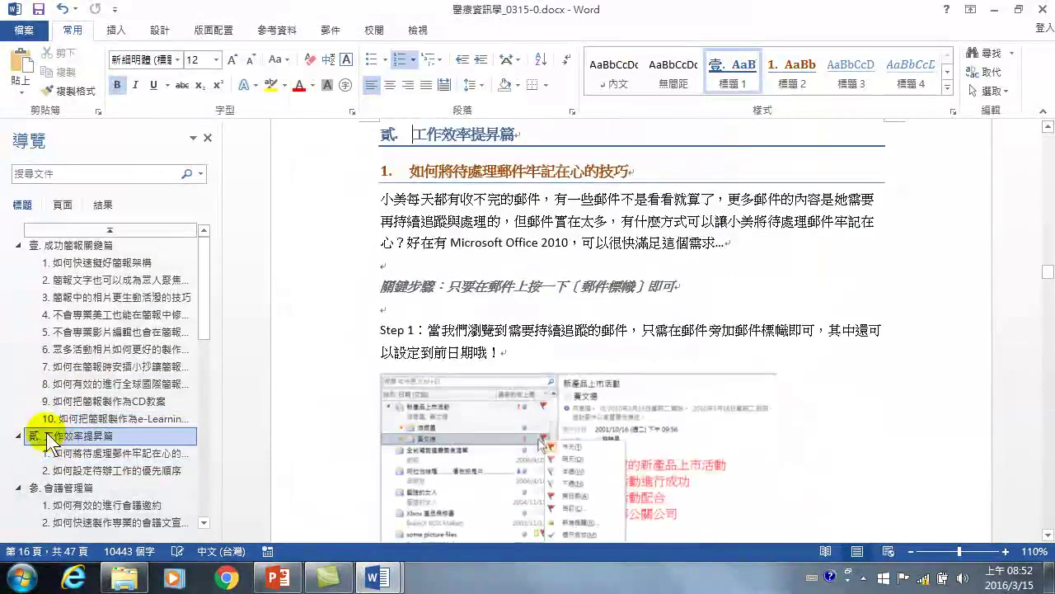
{"action": "scroll", "coordinate": [461, 305], "scroll_direction": "up", "scroll_amount": 5}
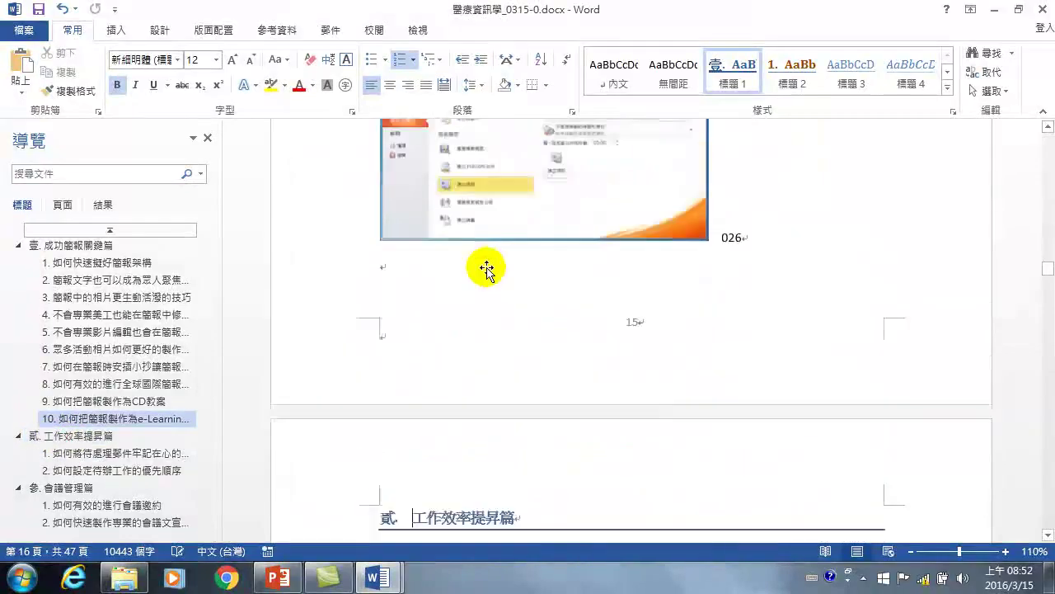
{"action": "left_click", "coordinate": [81, 487]}
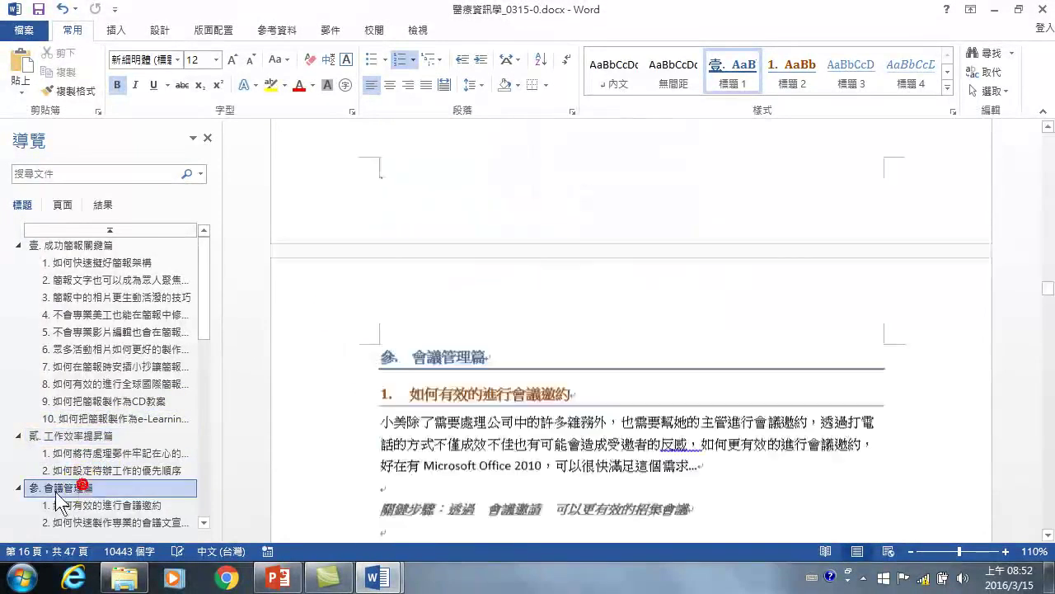
{"action": "scroll", "coordinate": [445, 264], "scroll_direction": "up", "scroll_amount": 3}
{"action": "scroll", "coordinate": [445, 281], "scroll_direction": "up", "scroll_amount": 5}
{"action": "scroll", "coordinate": [494, 258], "scroll_direction": "up", "scroll_amount": 4}
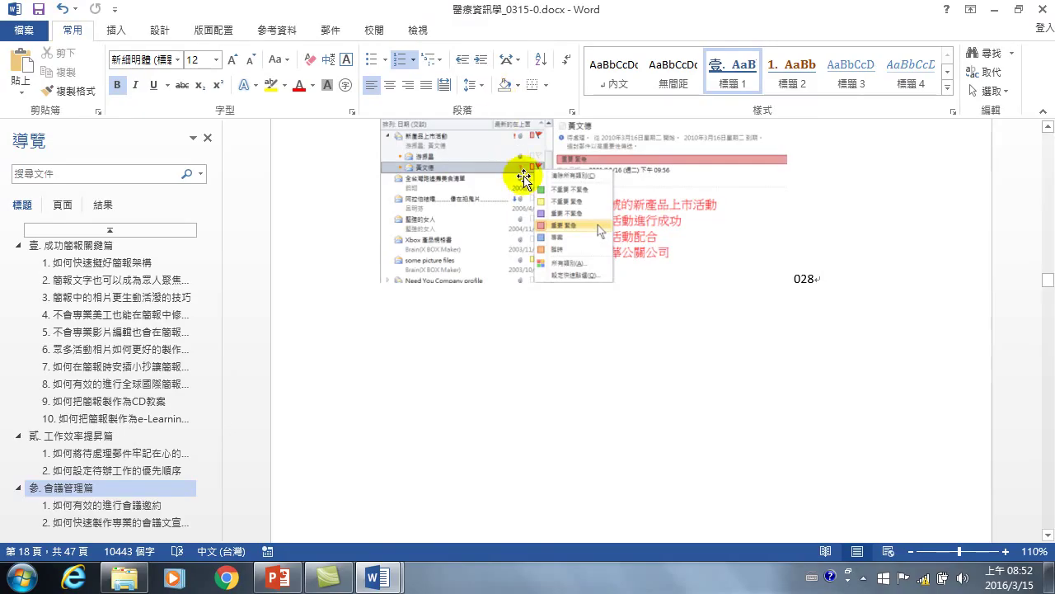
{"action": "scroll", "coordinate": [858, 264], "scroll_direction": "up", "scroll_amount": 2}
{"action": "scroll", "coordinate": [630, 256], "scroll_direction": "up", "scroll_amount": 4}
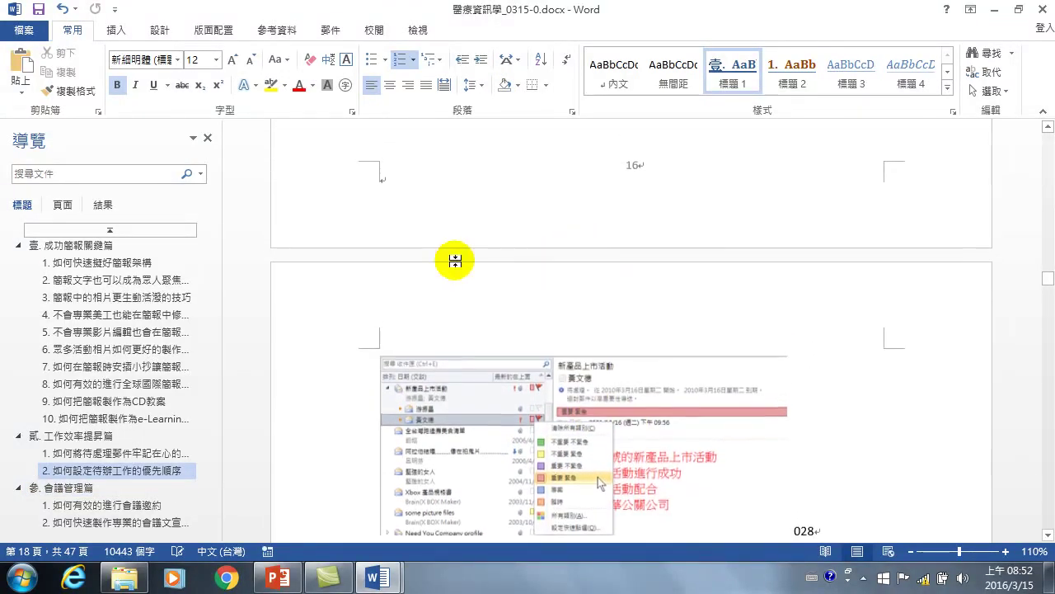
{"action": "scroll", "coordinate": [516, 247], "scroll_direction": "up", "scroll_amount": 4}
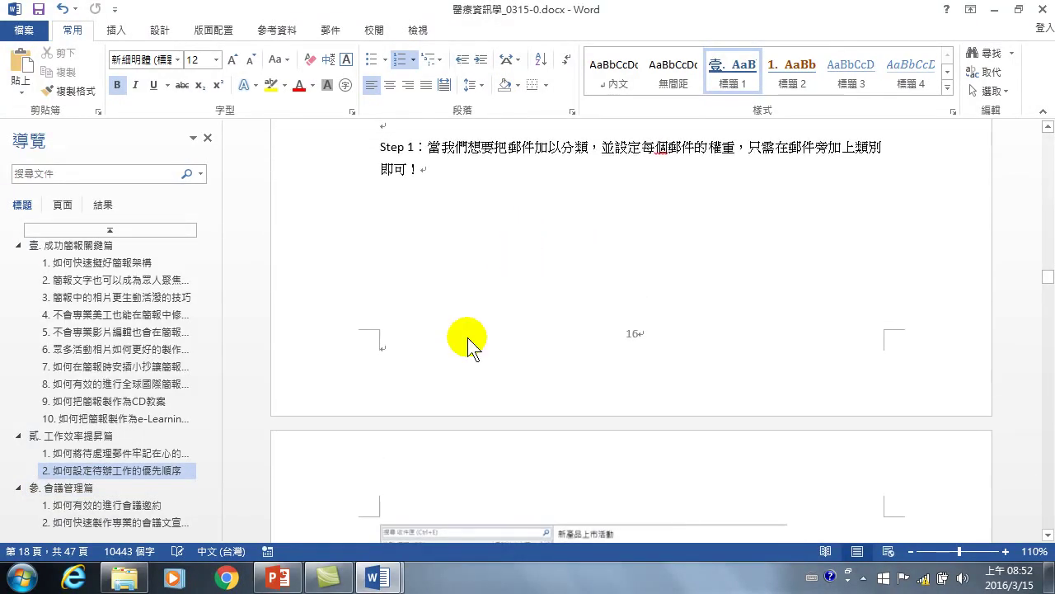
Switch to the PowerPoint handout and go through its slides to slide 9 on different document sections and page number styles
{"action": "left_click", "coordinate": [278, 577]}
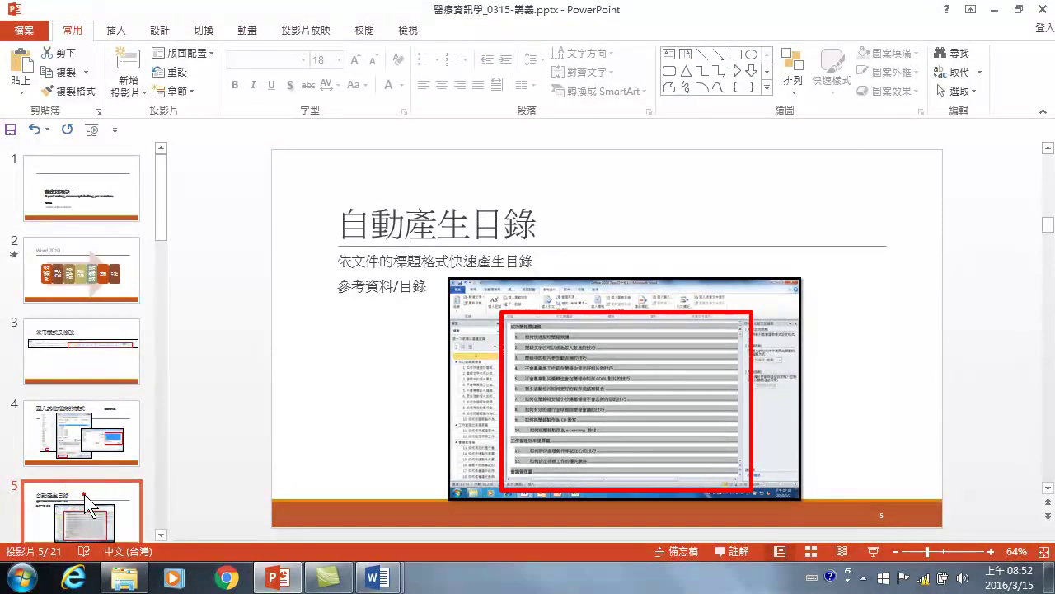
{"action": "scroll", "coordinate": [84, 493], "scroll_direction": "down", "scroll_amount": 3}
{"action": "scroll", "coordinate": [91, 462], "scroll_direction": "down", "scroll_amount": 1}
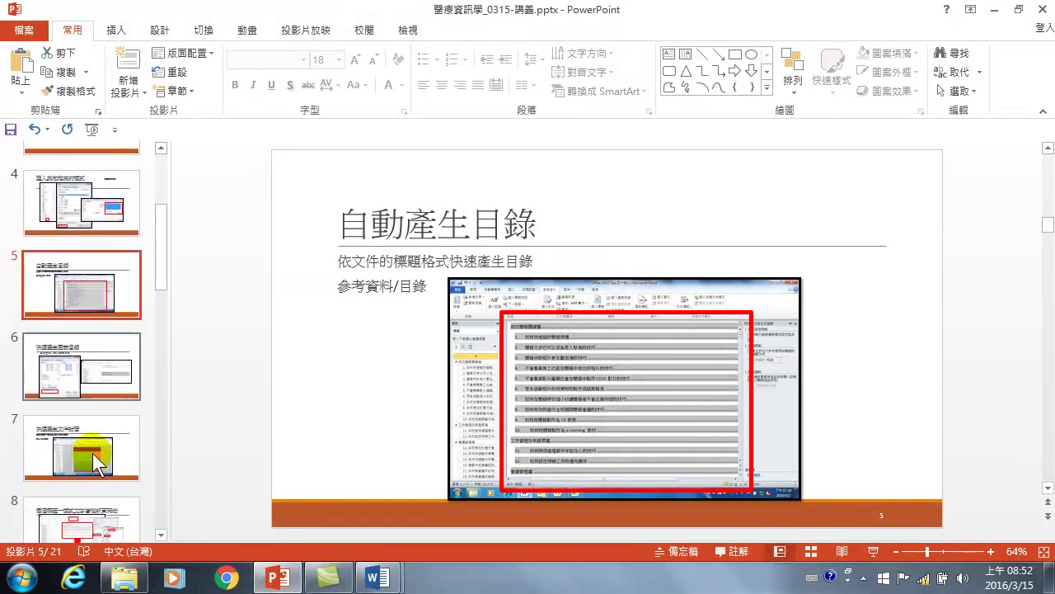
{"action": "left_click", "coordinate": [89, 367]}
{"action": "scroll", "coordinate": [88, 373], "scroll_direction": "down", "scroll_amount": 1}
{"action": "left_click", "coordinate": [91, 380]}
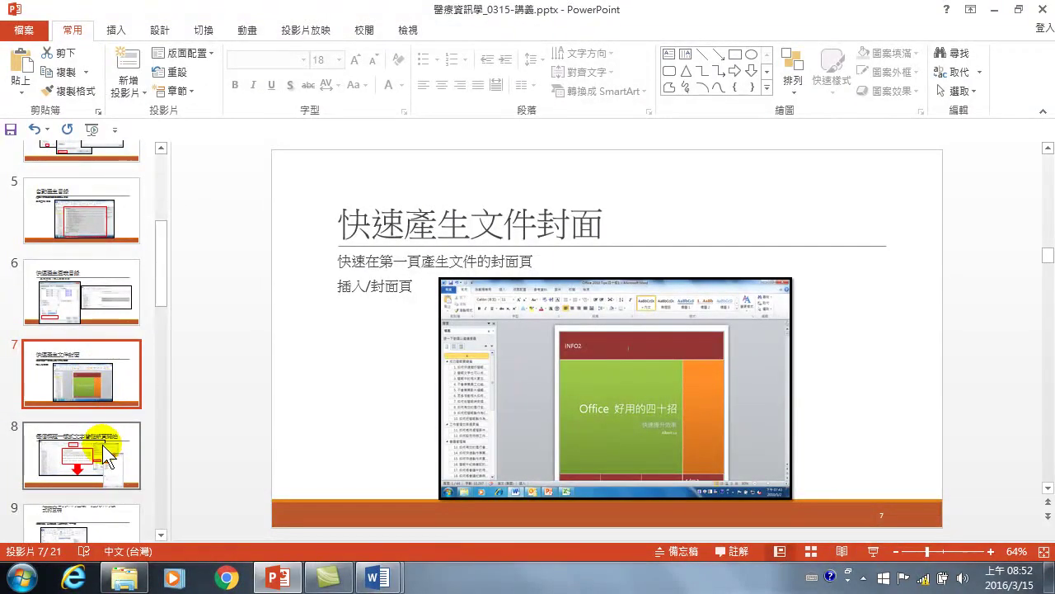
{"action": "scroll", "coordinate": [102, 444], "scroll_direction": "down", "scroll_amount": 1}
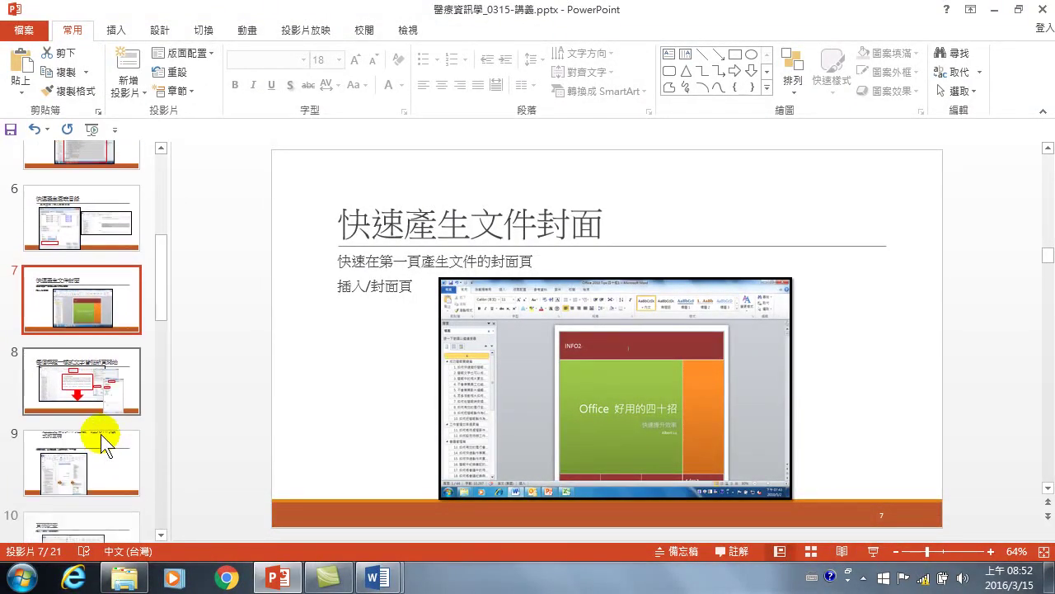
{"action": "scroll", "coordinate": [100, 371], "scroll_direction": "down", "scroll_amount": 1}
{"action": "left_click", "coordinate": [96, 357]}
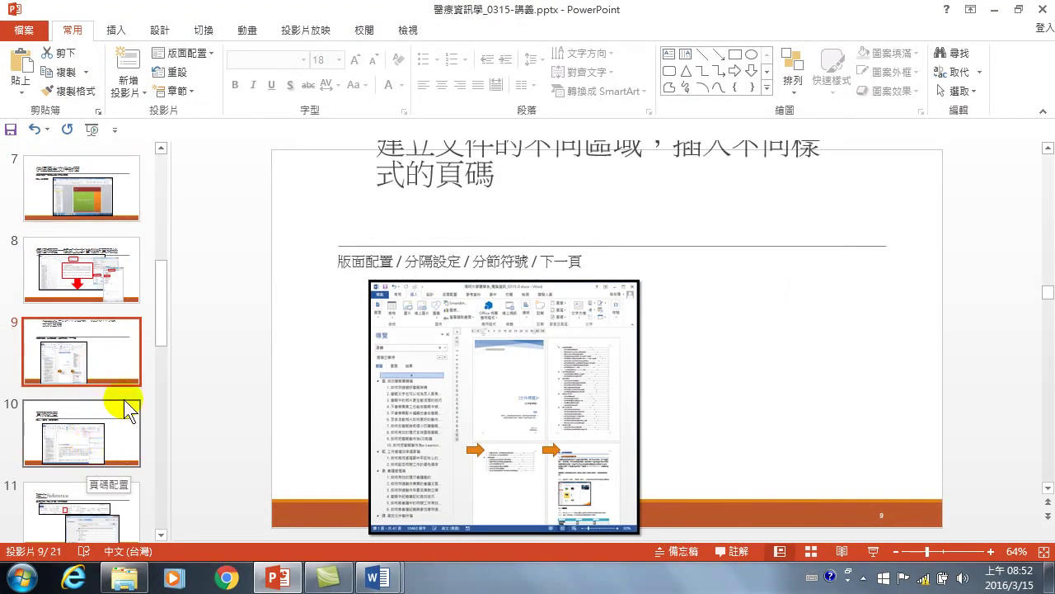
Move slide 9's title down to just above the divider line, present the slide full screen and end the show
{"action": "left_click", "coordinate": [465, 169]}
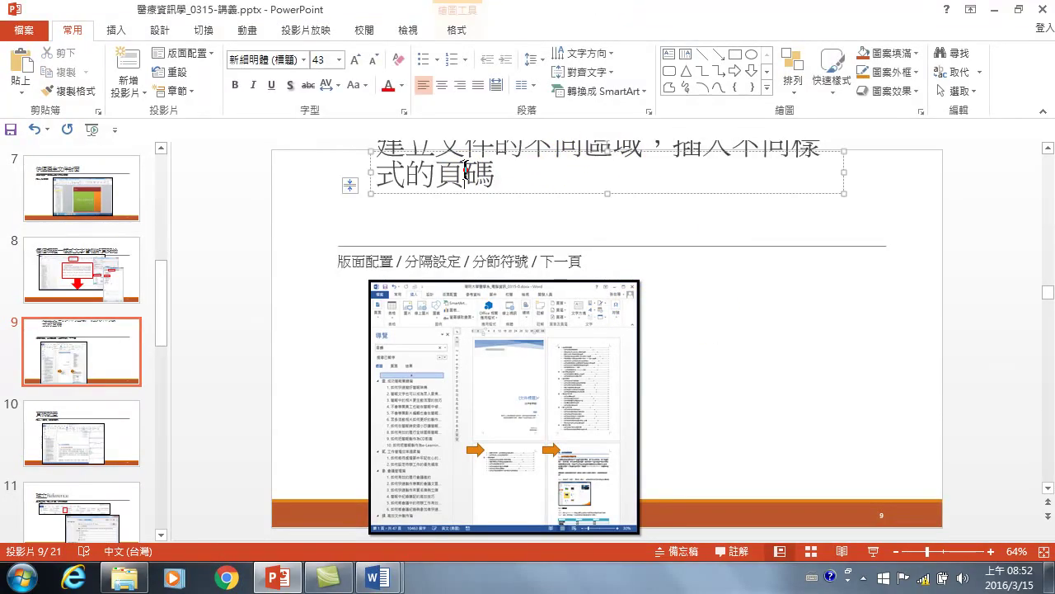
{"action": "left_click_drag", "start_coordinate": [475, 196], "coordinate": [483, 234]}
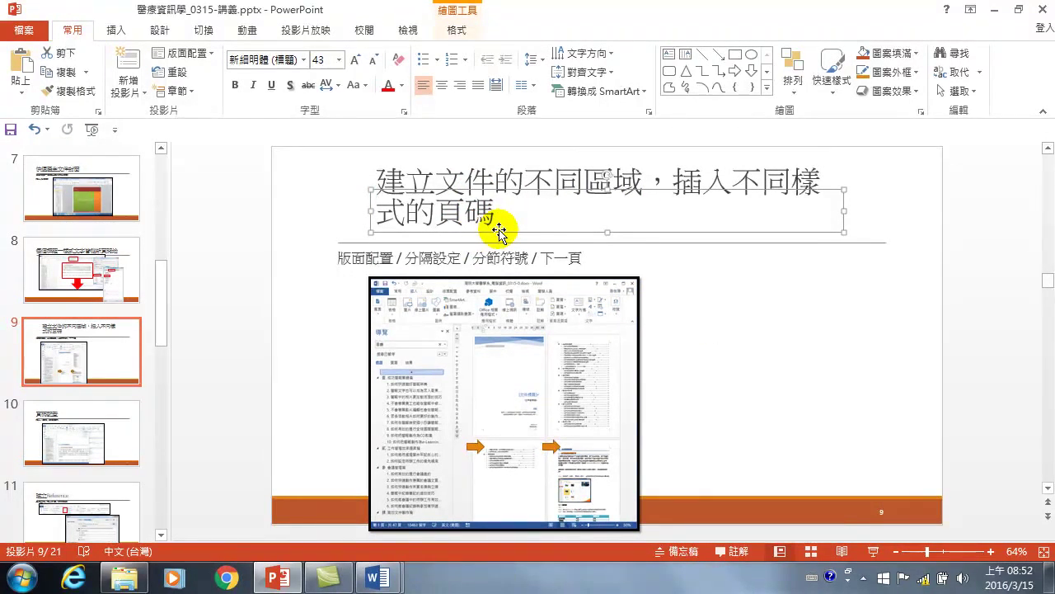
{"action": "key", "text": "shift+F5"}
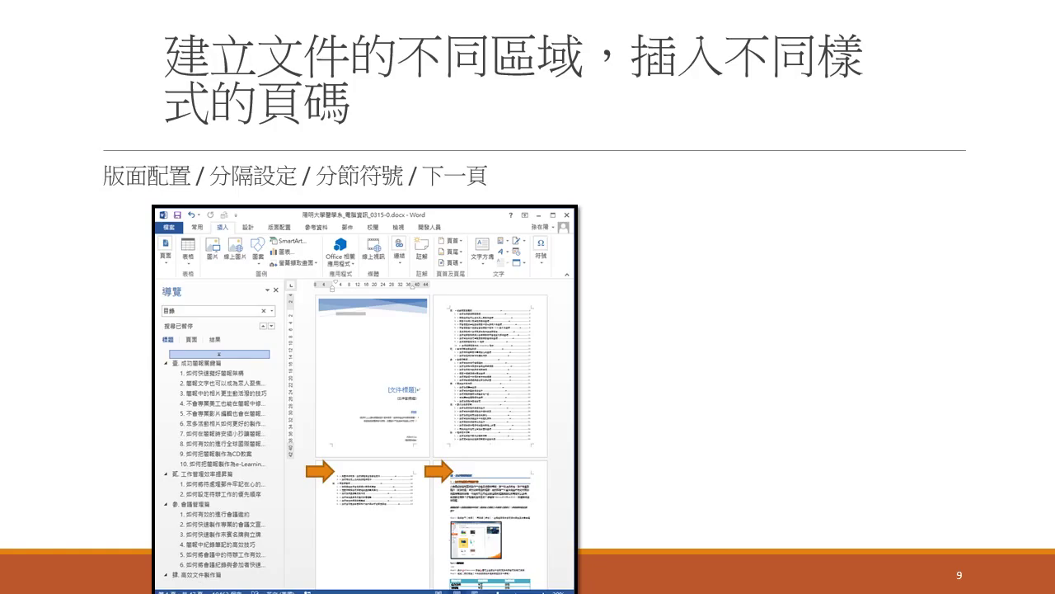
{"action": "key", "text": "Escape"}
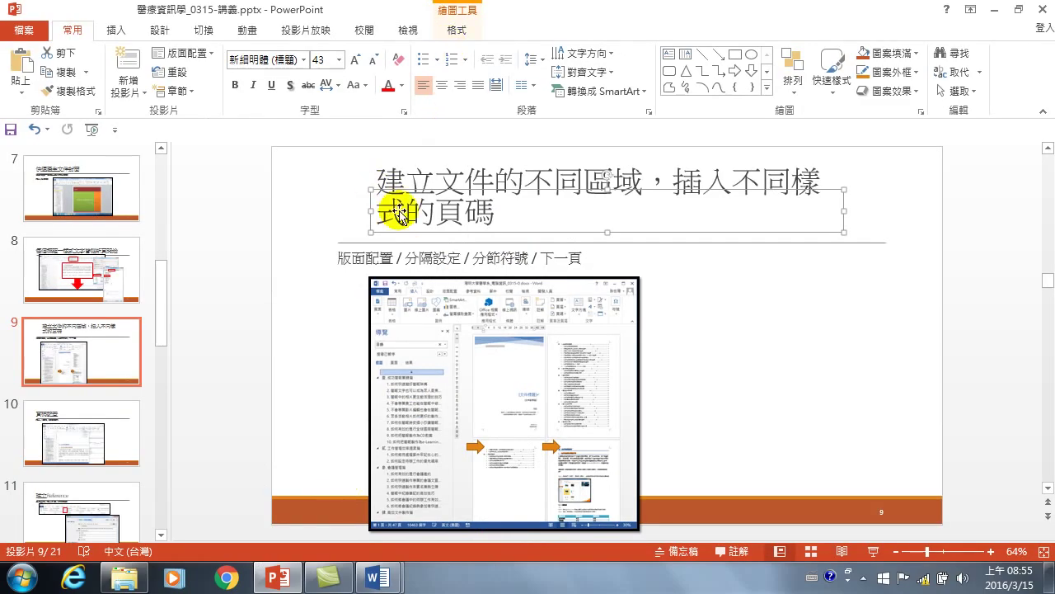
{"action": "mouse_move", "coordinate": [378, 577]}
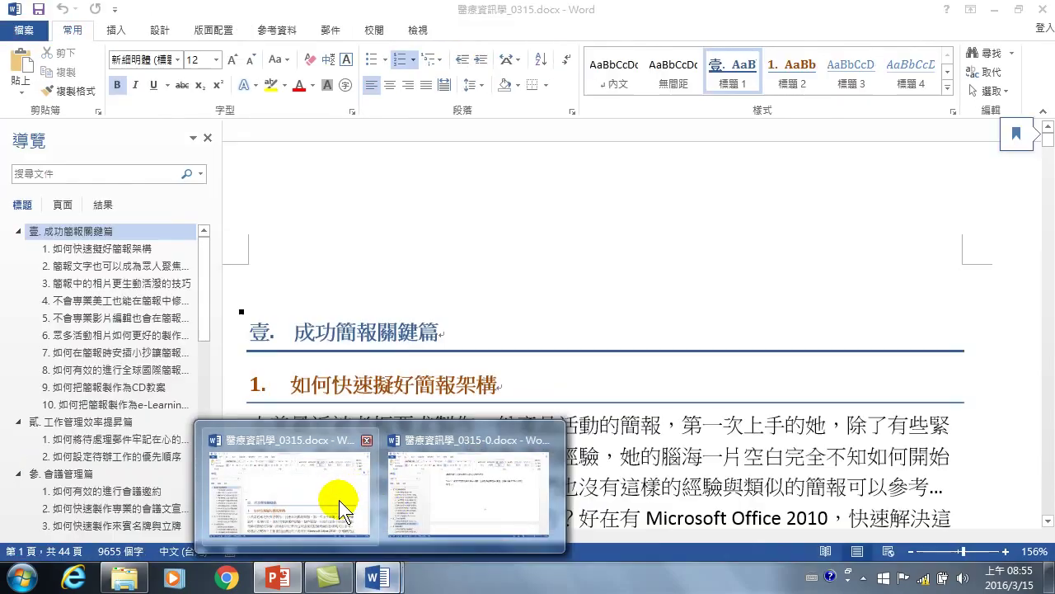
{"action": "left_click", "coordinate": [342, 499]}
{"action": "scroll", "coordinate": [388, 313], "scroll_direction": "down", "scroll_amount": 3}
{"action": "scroll", "coordinate": [388, 346], "scroll_direction": "up", "scroll_amount": 3}
Switch to the Word document 醫療資訊學_0315-0.docx, zoom out to 90% and go to the table of contents after the cover page
{"action": "mouse_move", "coordinate": [376, 577]}
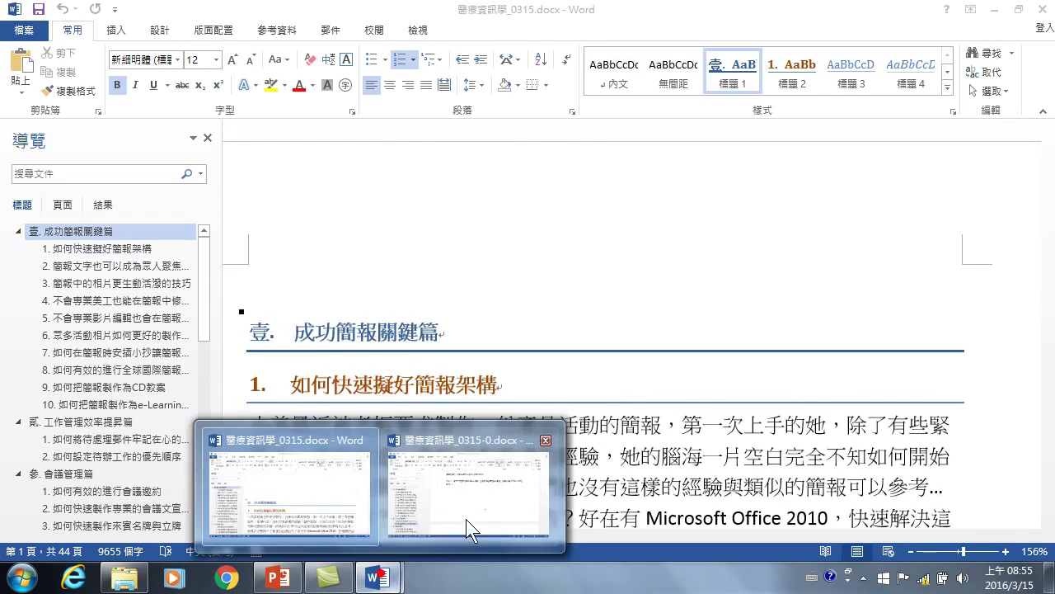
{"action": "left_click", "coordinate": [469, 491]}
{"action": "scroll", "coordinate": [563, 219], "scroll_direction": "up", "scroll_amount": 3}
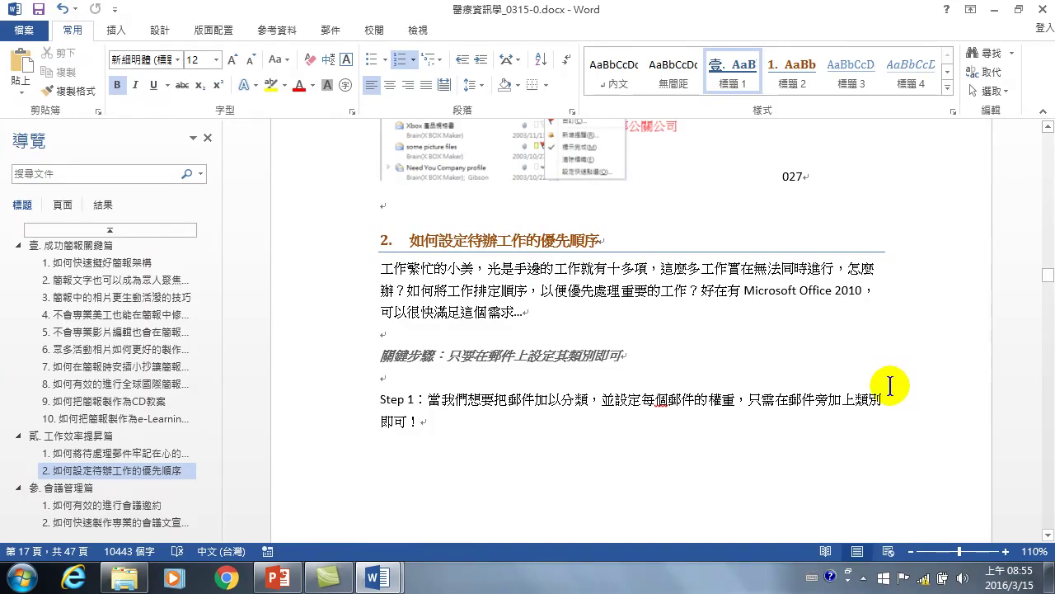
{"action": "left_click_drag", "start_coordinate": [1047, 280], "coordinate": [1040, 134]}
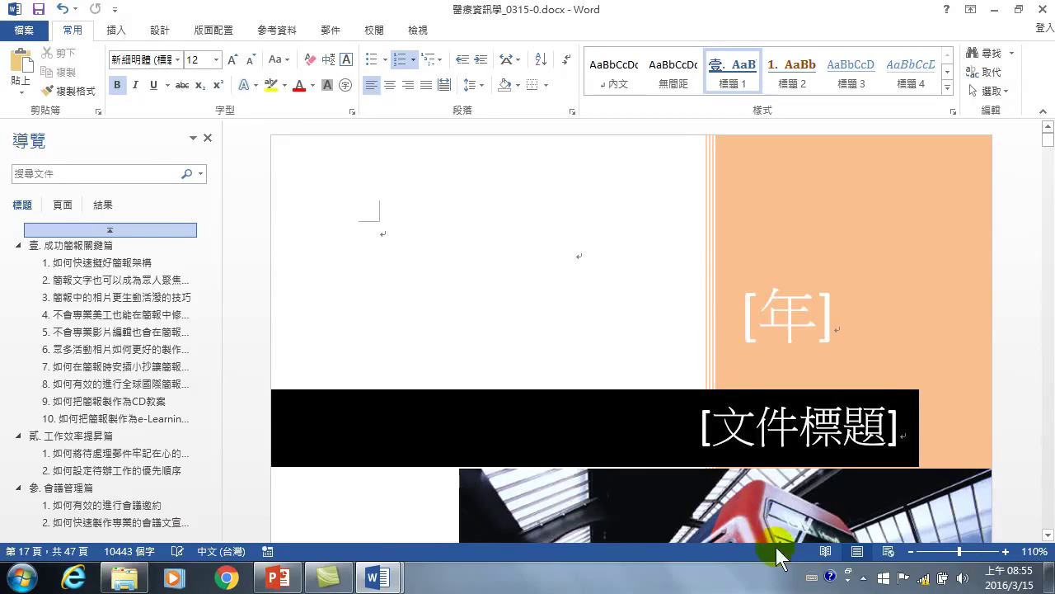
{"action": "left_click", "coordinate": [911, 551]}
{"action": "left_click", "coordinate": [911, 551]}
{"action": "scroll", "coordinate": [907, 419], "scroll_direction": "down", "scroll_amount": 10}
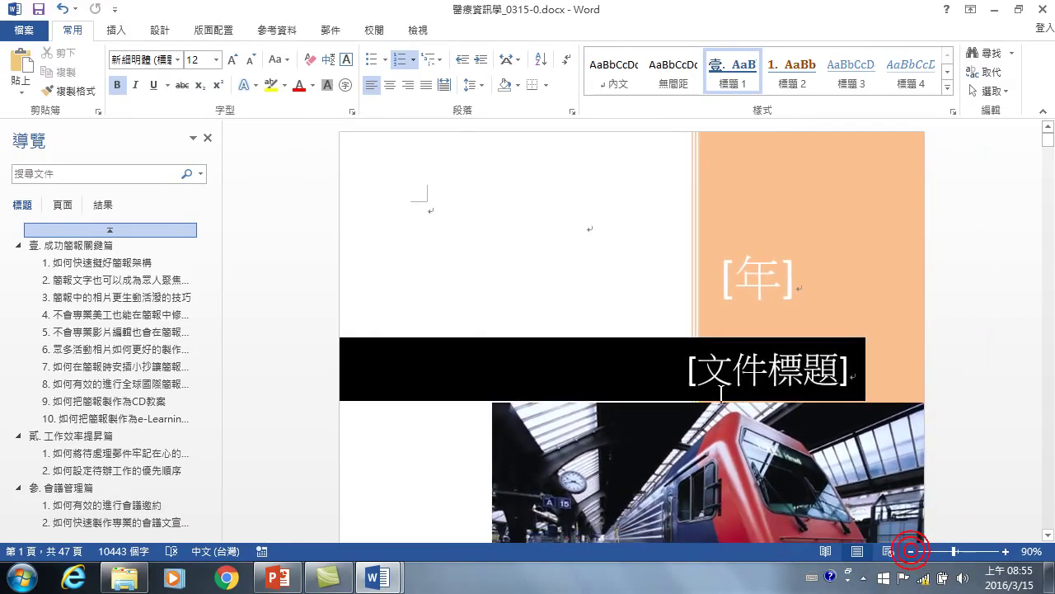
{"action": "scroll", "coordinate": [651, 409], "scroll_direction": "down", "scroll_amount": 3}
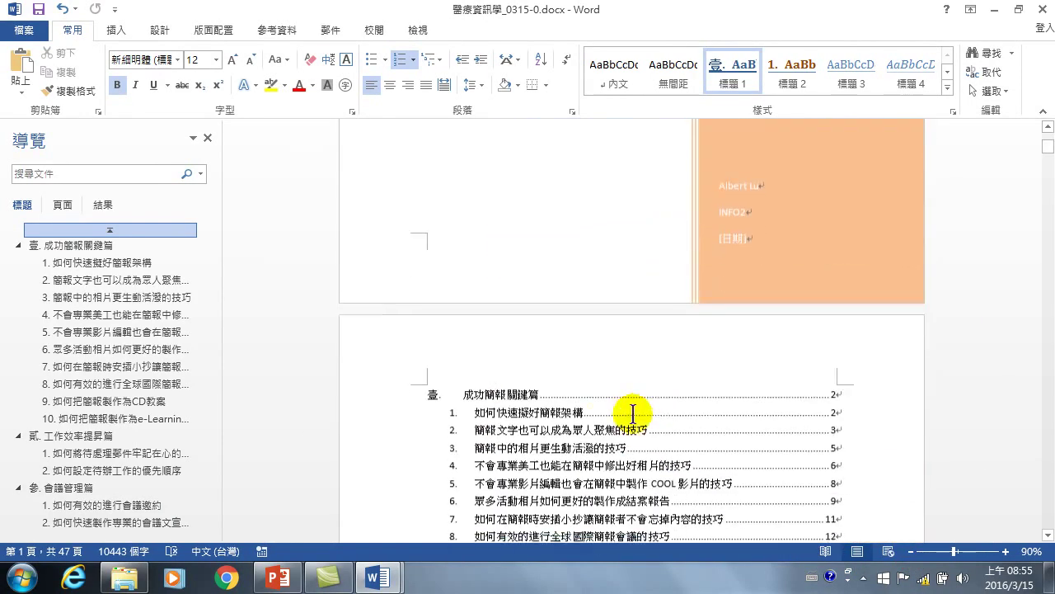
Insert a next-page section break (下一頁) at the start of the table of contents, right after the cover page
{"action": "left_click", "coordinate": [462, 392]}
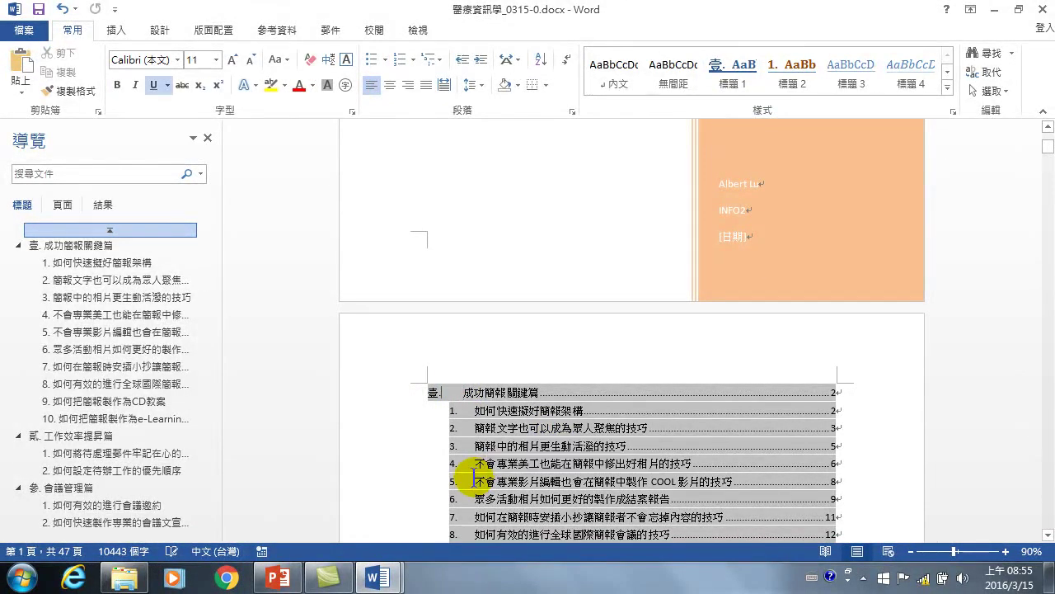
{"action": "key", "text": "ctrl+Home"}
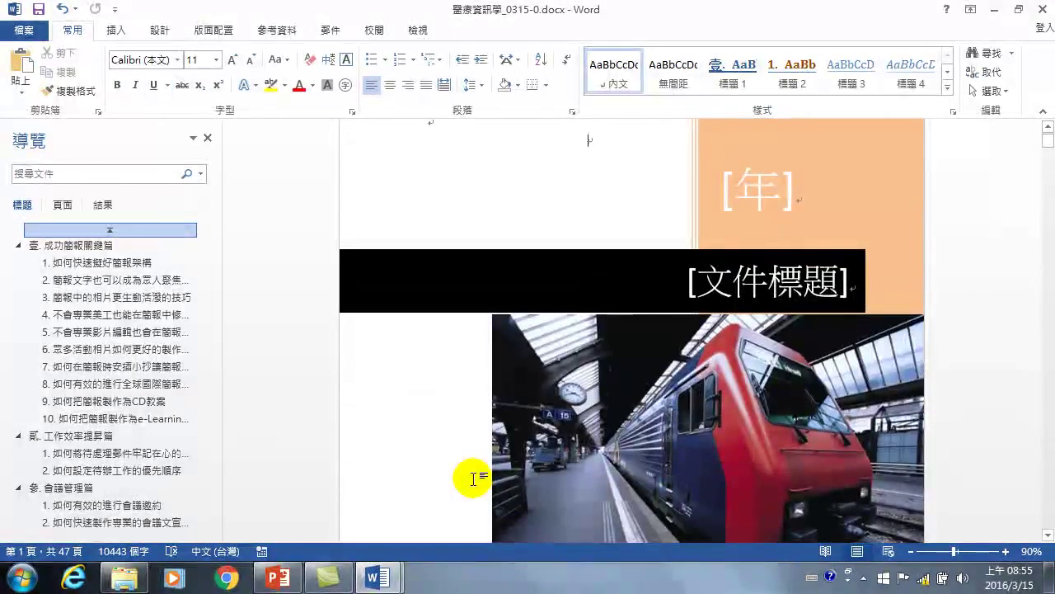
{"action": "key", "text": "Down"}
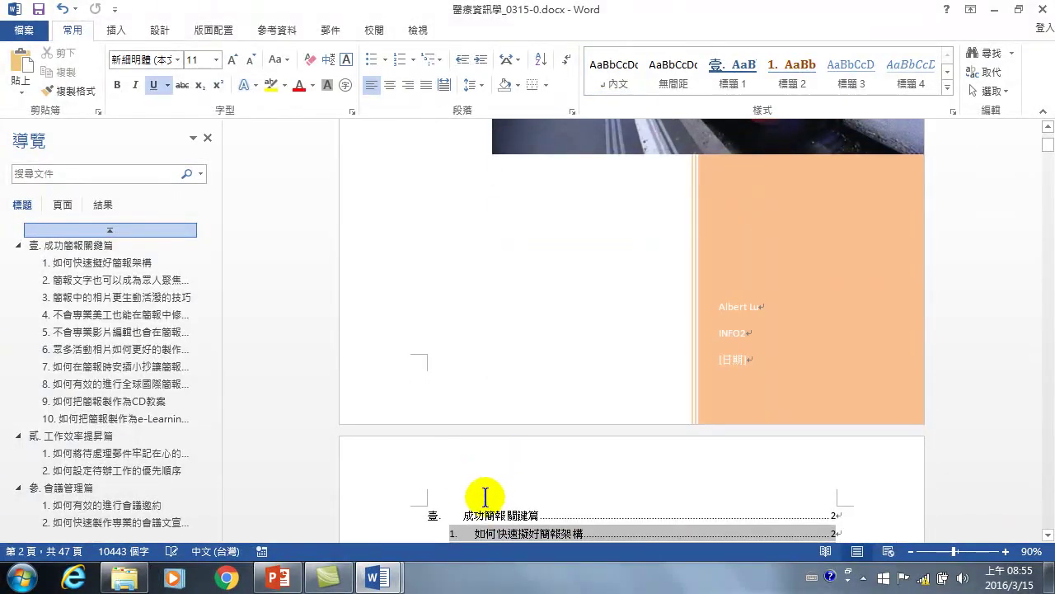
{"action": "left_click", "coordinate": [422, 505]}
{"action": "left_click", "coordinate": [515, 532]}
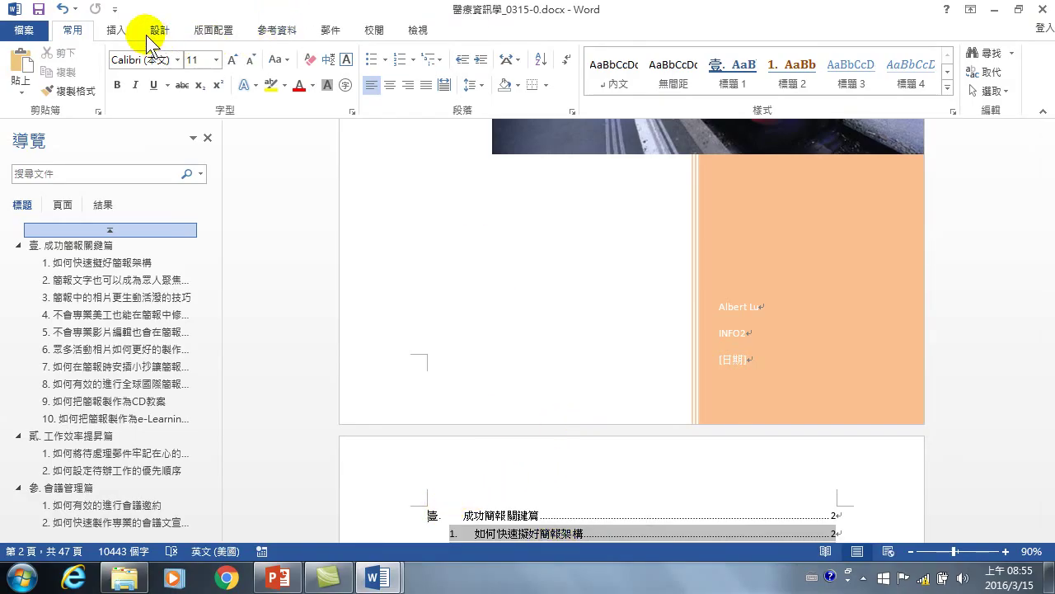
{"action": "left_click", "coordinate": [214, 33]}
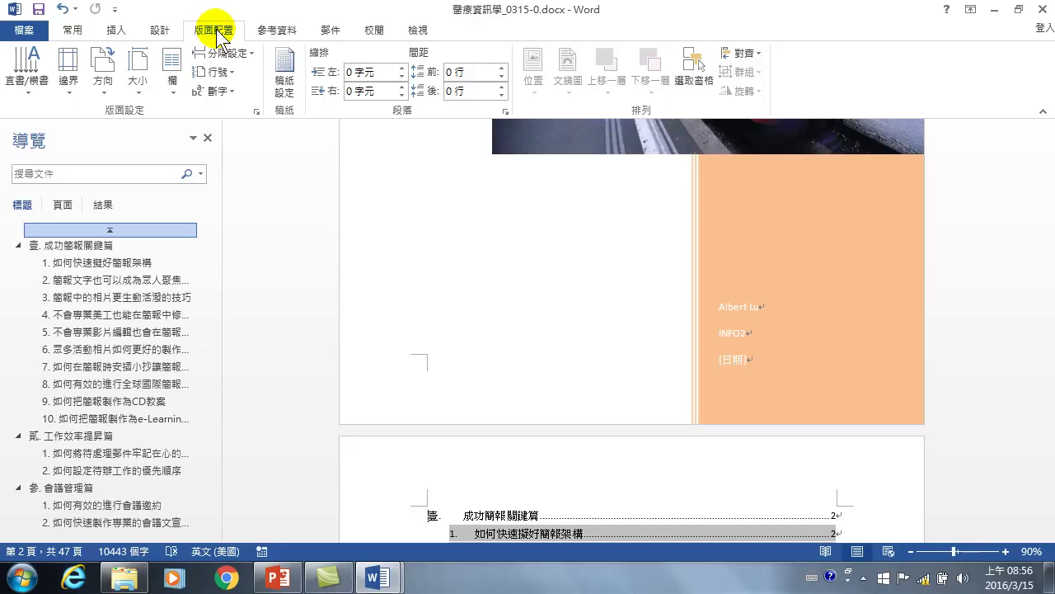
{"action": "left_click", "coordinate": [225, 53]}
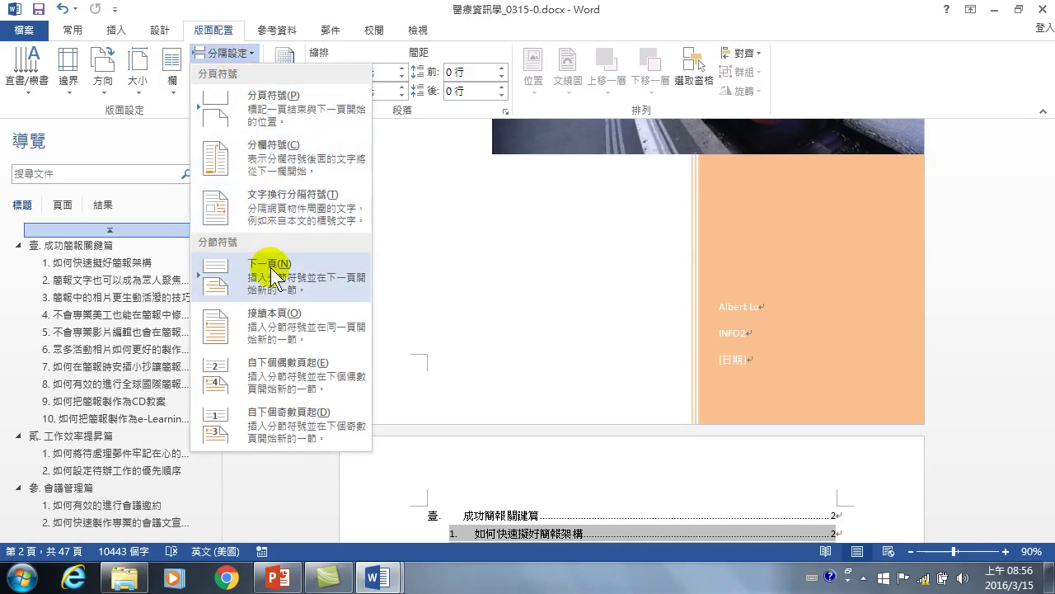
{"action": "left_click", "coordinate": [287, 277]}
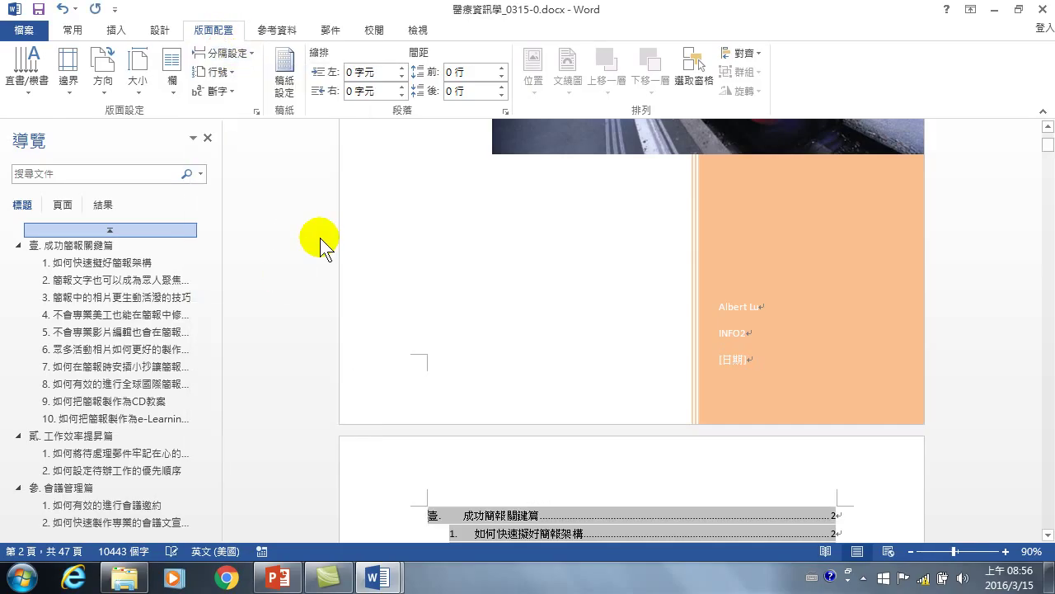
Insert a next-page section break (下一頁) directly before the 壹. 成功簡報關鍵篇 chapter heading
{"action": "scroll", "coordinate": [516, 407], "scroll_direction": "down", "scroll_amount": 2}
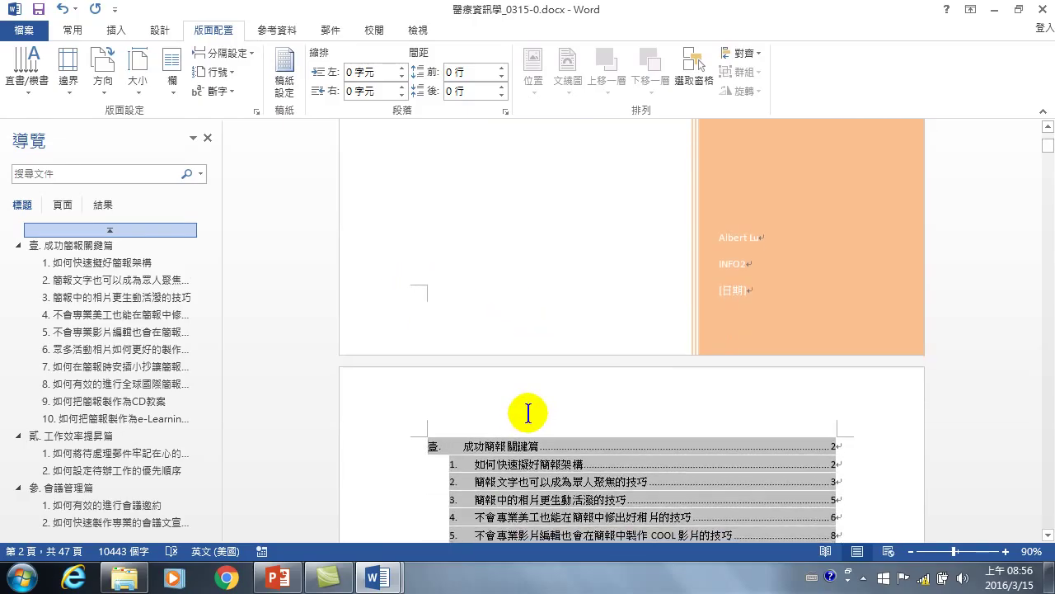
{"action": "scroll", "coordinate": [472, 404], "scroll_direction": "down", "scroll_amount": 5}
{"action": "scroll", "coordinate": [471, 404], "scroll_direction": "down", "scroll_amount": 10}
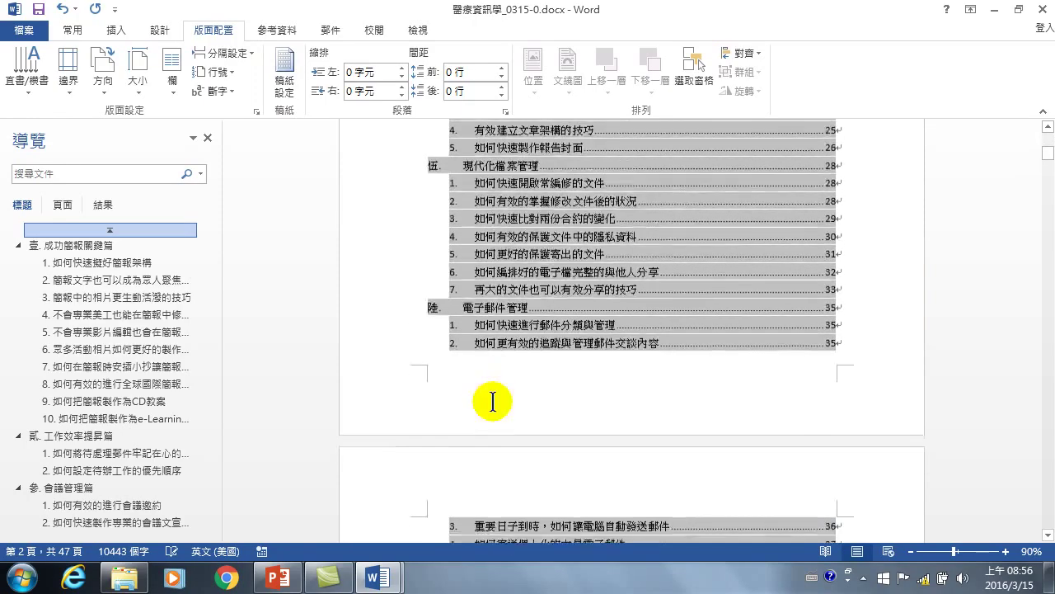
{"action": "scroll", "coordinate": [442, 356], "scroll_direction": "down", "scroll_amount": 6}
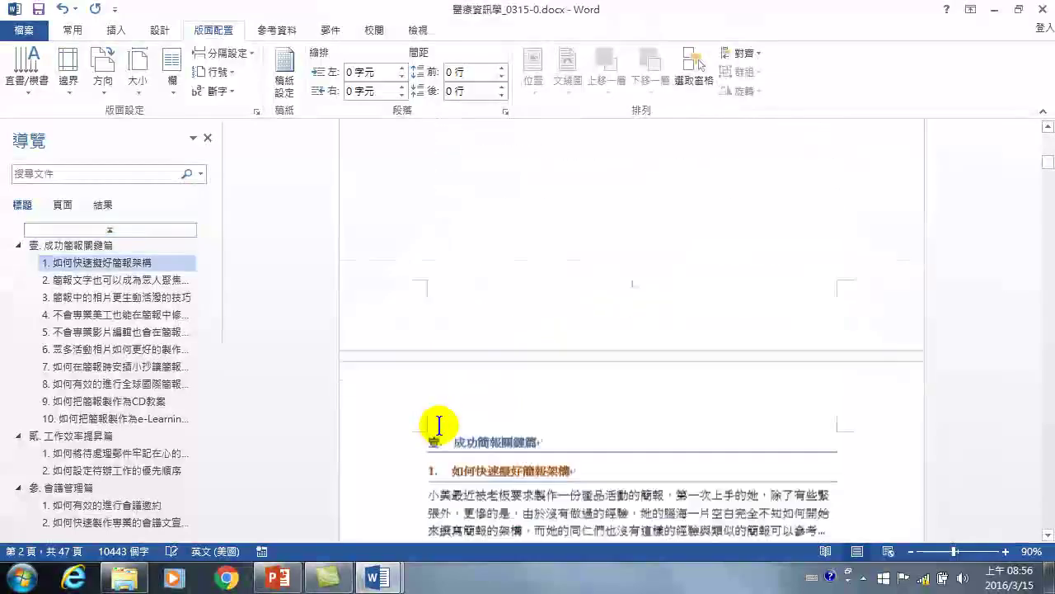
{"action": "left_click", "coordinate": [427, 254]}
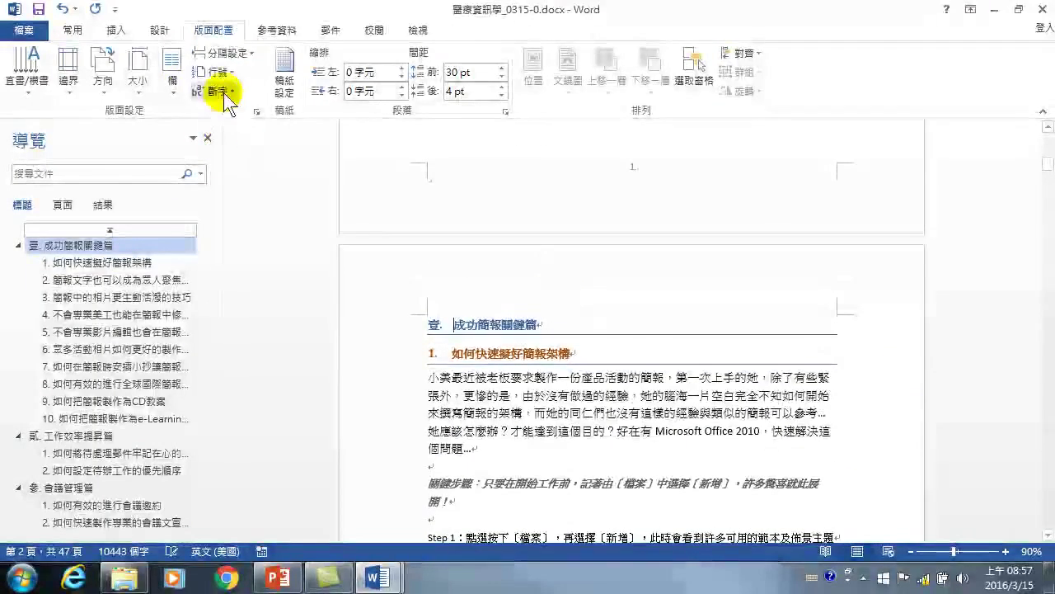
{"action": "left_click", "coordinate": [221, 53]}
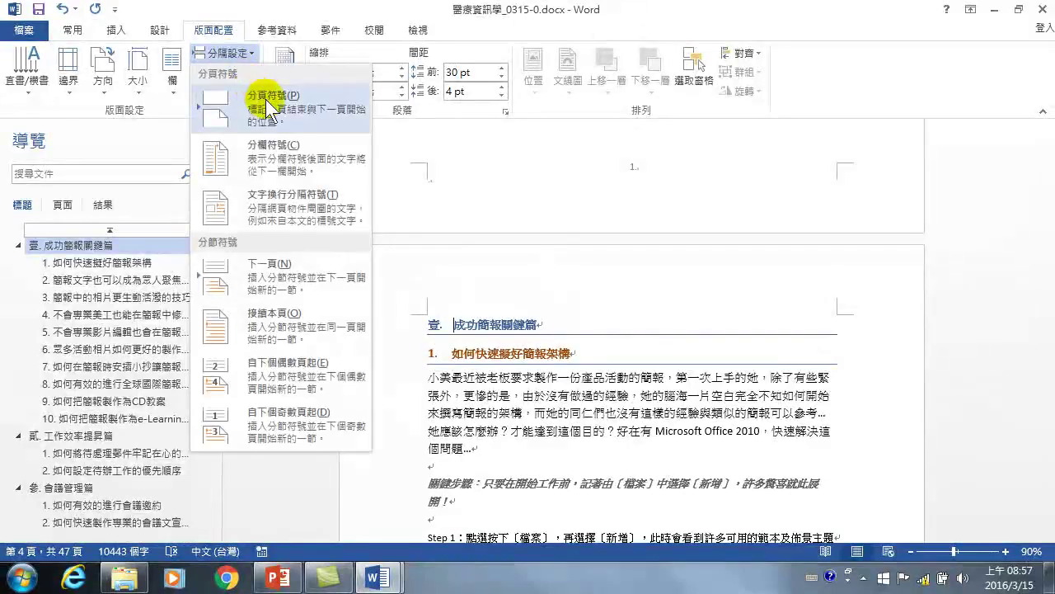
{"action": "left_click", "coordinate": [275, 264]}
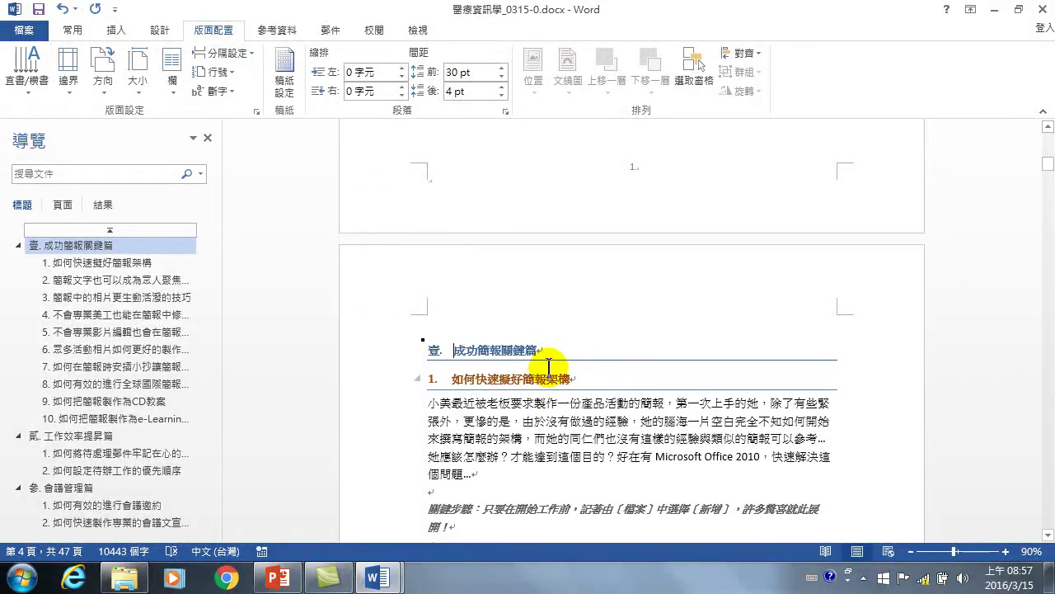
Go back to the end of the 表目錄 page and turn on the display of formatting marks
{"action": "scroll", "coordinate": [577, 346], "scroll_direction": "up", "scroll_amount": 8}
{"action": "left_click", "coordinate": [462, 216]}
{"action": "left_click", "coordinate": [73, 31]}
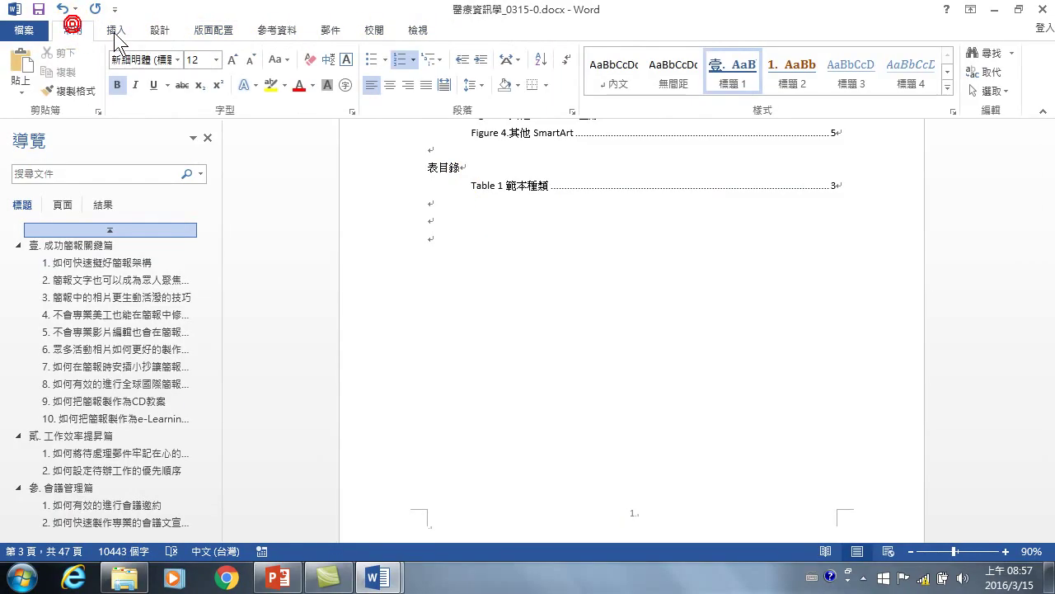
{"action": "left_click", "coordinate": [567, 59]}
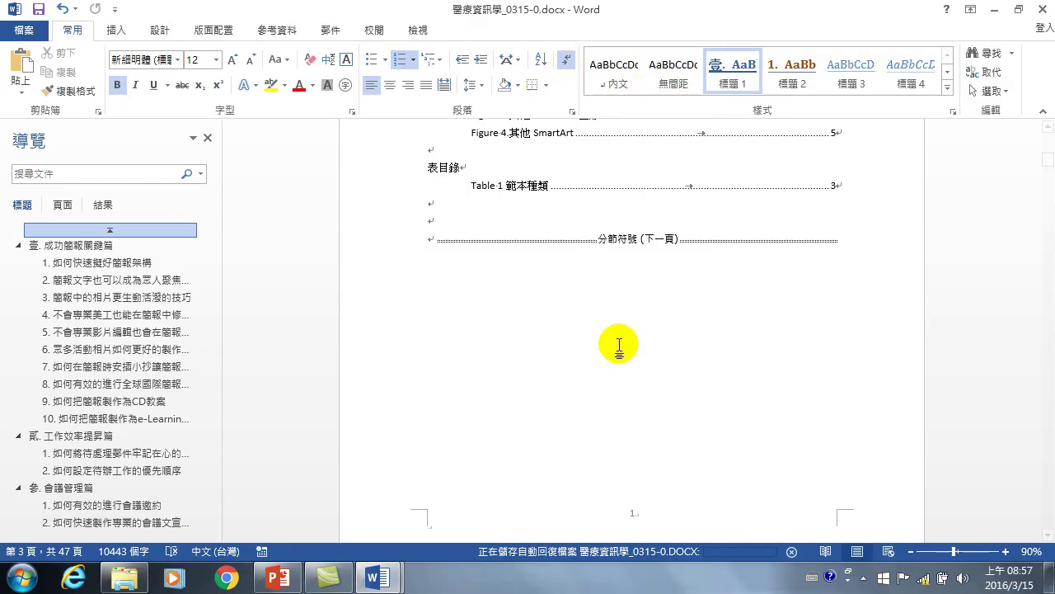
Check the page and section break marks from the cover page through the table of contents to the first chapter
{"action": "scroll", "coordinate": [618, 349], "scroll_direction": "up", "scroll_amount": 15}
{"action": "scroll", "coordinate": [612, 294], "scroll_direction": "up", "scroll_amount": 10}
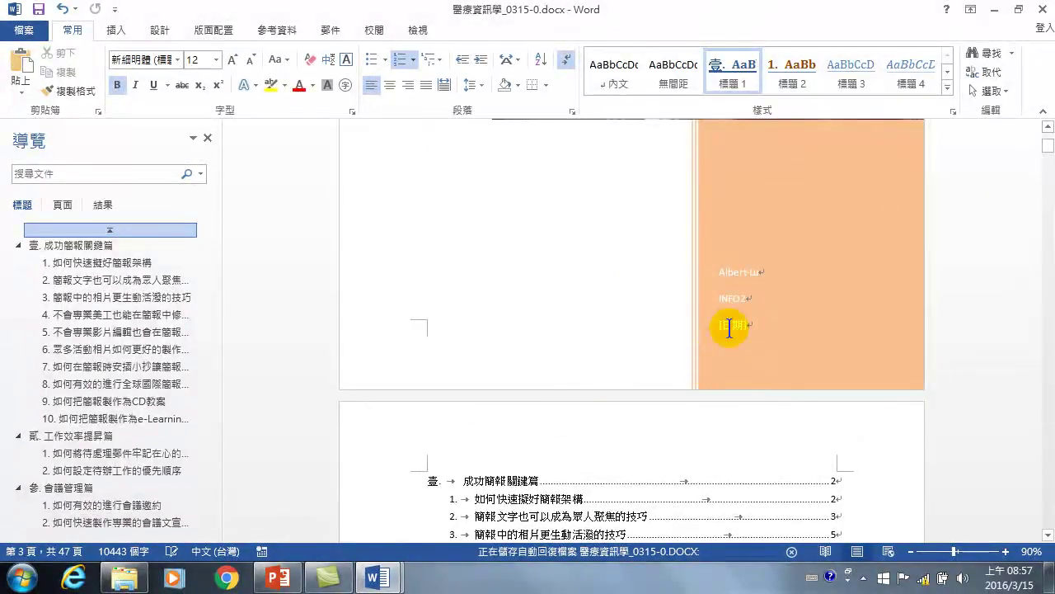
{"action": "scroll", "coordinate": [718, 330], "scroll_direction": "up", "scroll_amount": 10}
{"action": "scroll", "coordinate": [563, 278], "scroll_direction": "up", "scroll_amount": 5}
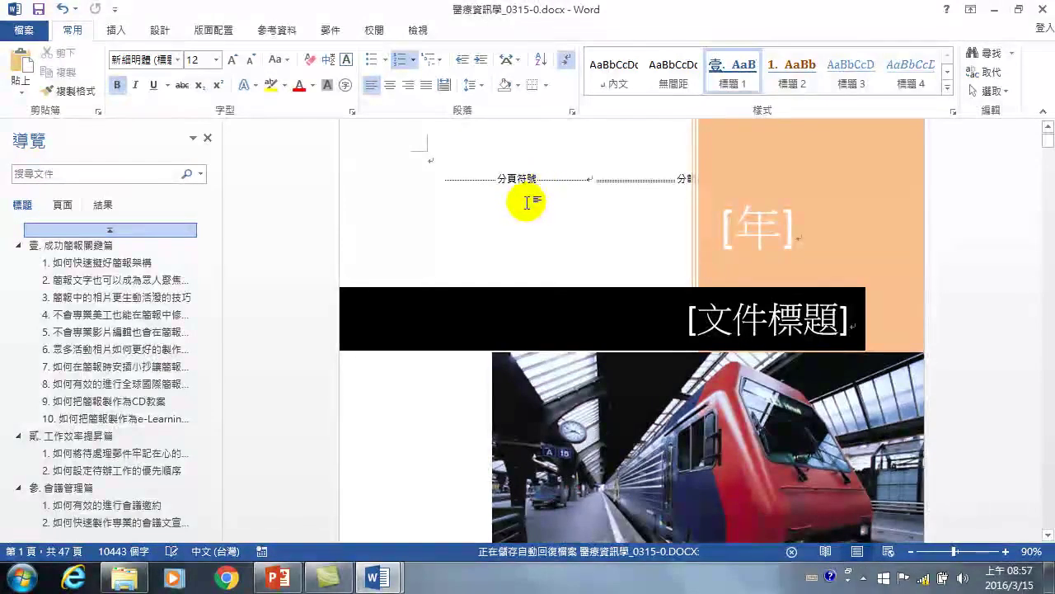
{"action": "scroll", "coordinate": [542, 213], "scroll_direction": "down", "scroll_amount": 15}
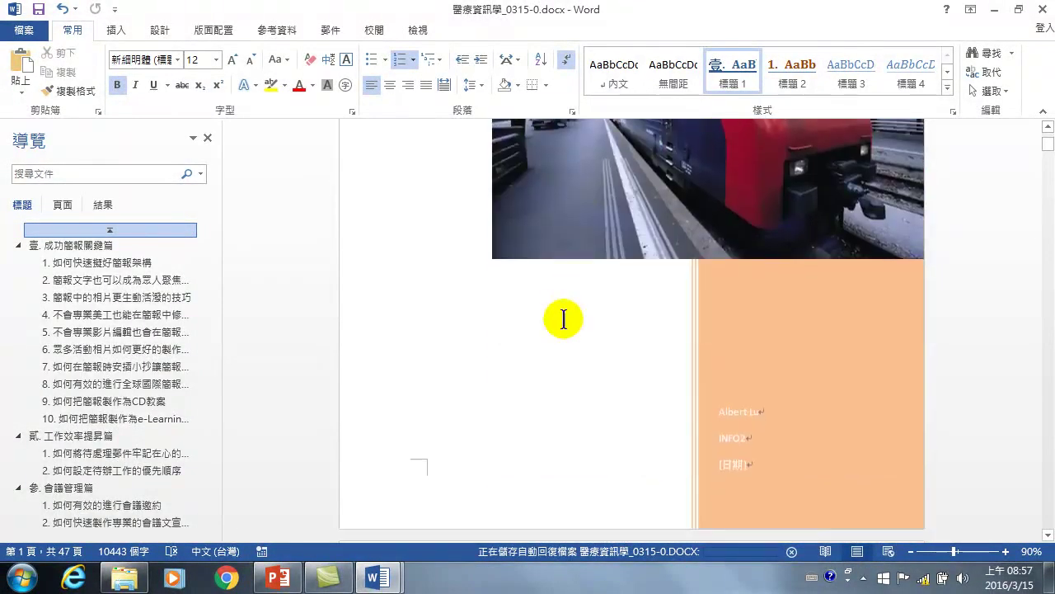
{"action": "scroll", "coordinate": [547, 330], "scroll_direction": "down", "scroll_amount": 15}
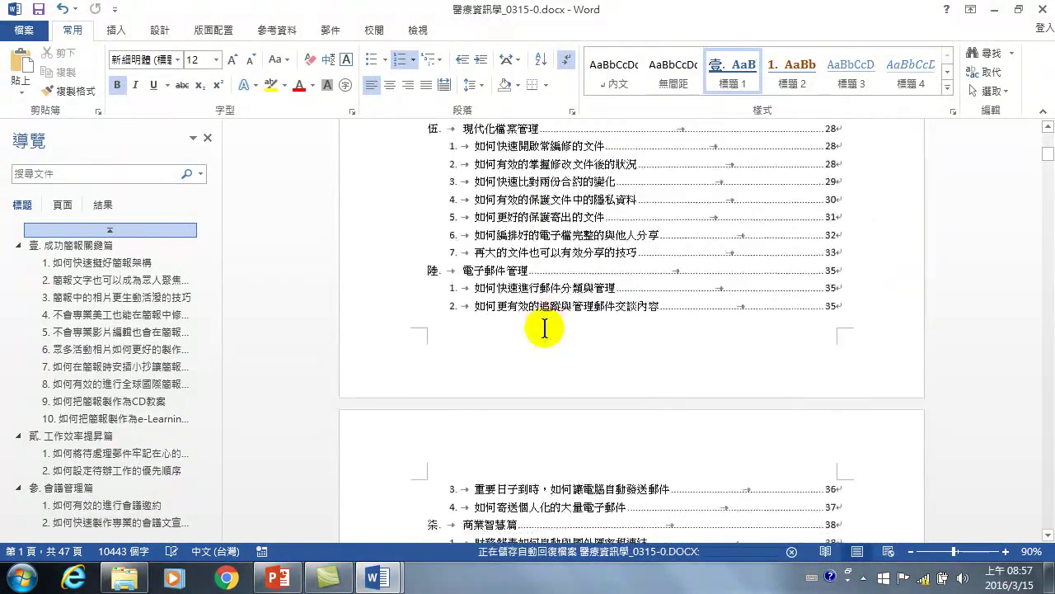
{"action": "scroll", "coordinate": [544, 333], "scroll_direction": "down", "scroll_amount": 12}
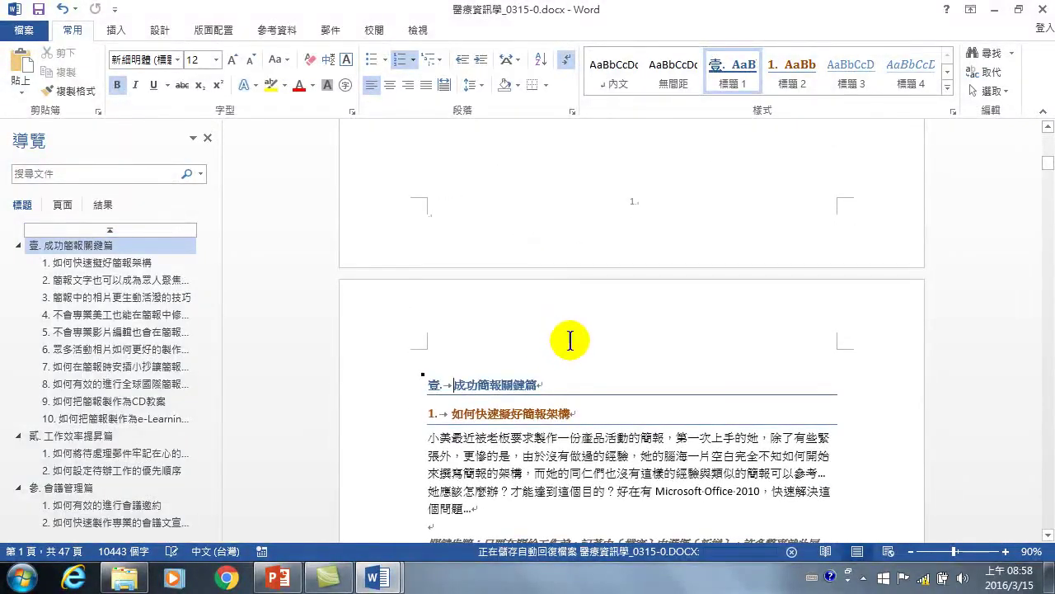
Insert a centred page number in the 純數字 2 style at the page bottom, starting from the first chapter's opening page
{"action": "scroll", "coordinate": [577, 346], "scroll_direction": "down", "scroll_amount": 8}
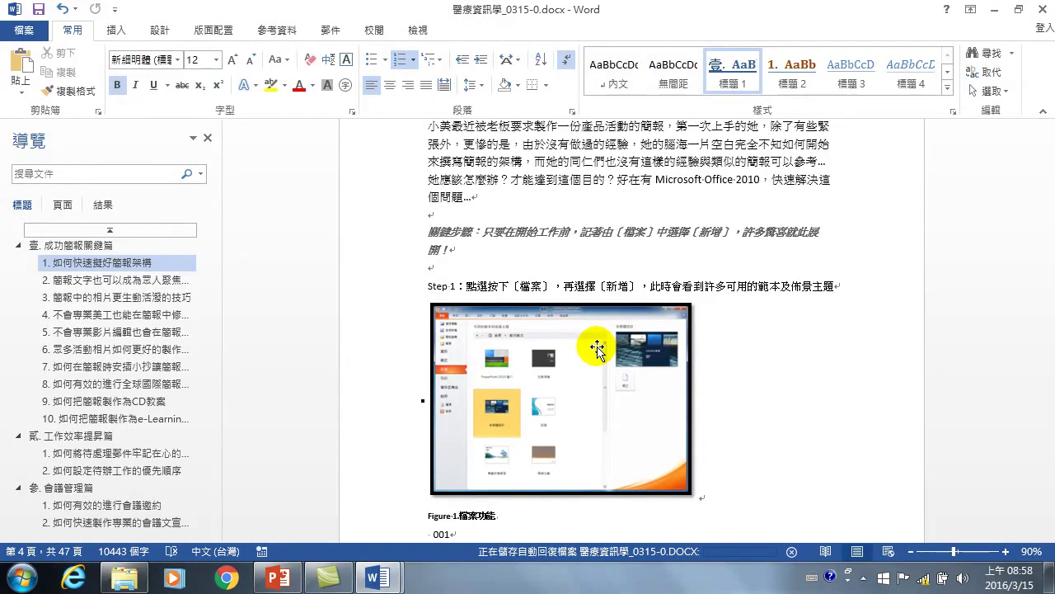
{"action": "scroll", "coordinate": [611, 288], "scroll_direction": "down", "scroll_amount": 1}
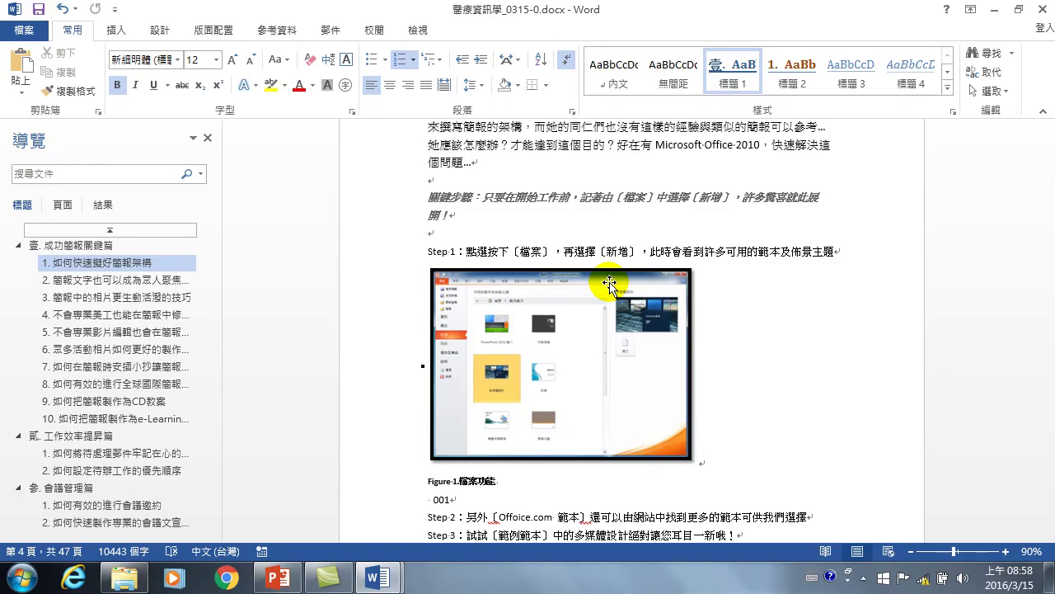
{"action": "scroll", "coordinate": [610, 285], "scroll_direction": "down", "scroll_amount": 6}
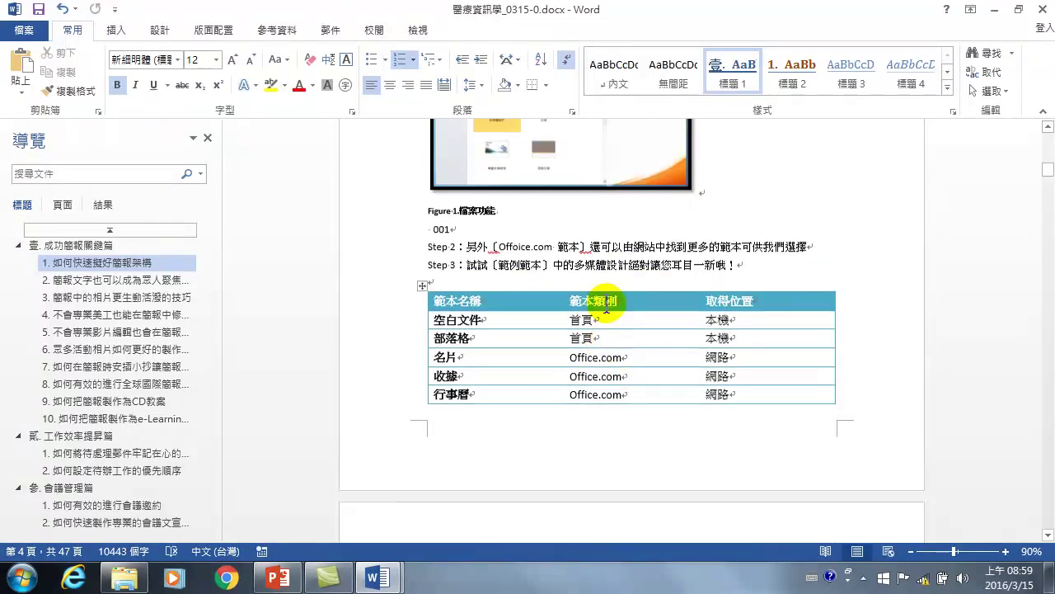
{"action": "scroll", "coordinate": [612, 302], "scroll_direction": "up", "scroll_amount": 3}
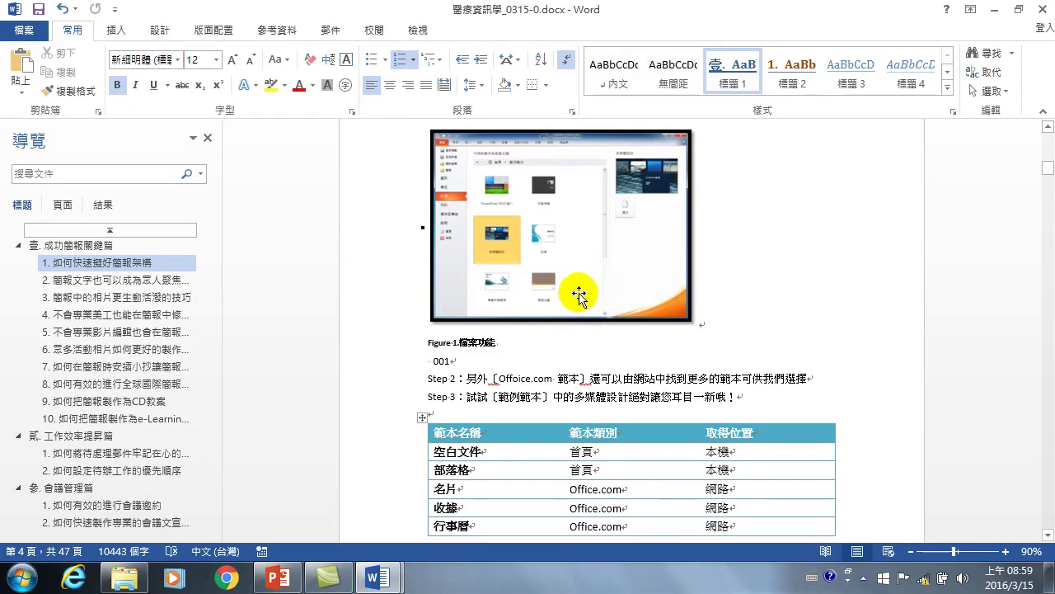
{"action": "scroll", "coordinate": [565, 207], "scroll_direction": "up", "scroll_amount": 4}
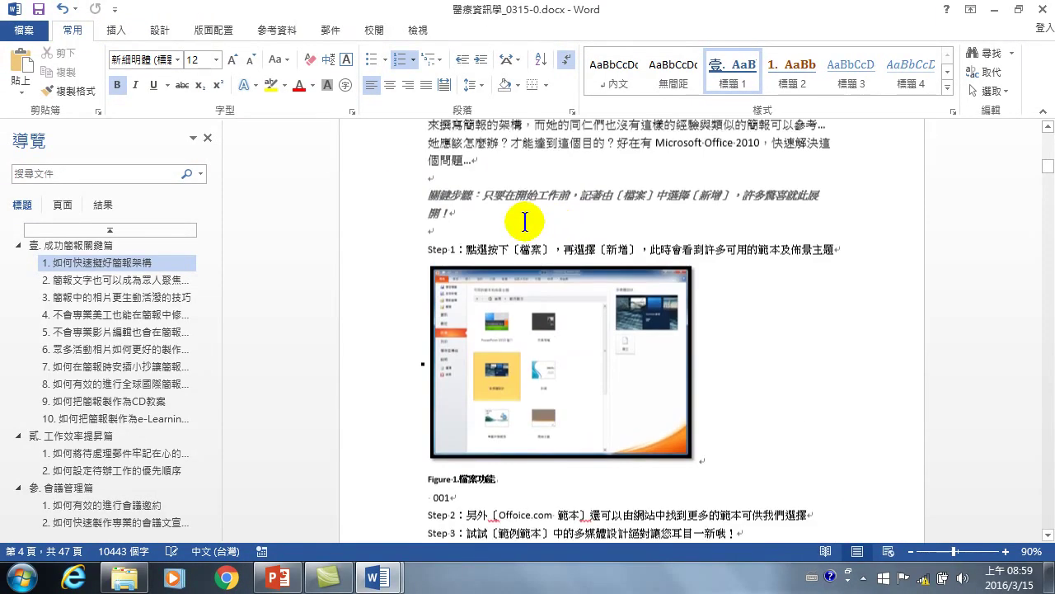
{"action": "left_click", "coordinate": [116, 33]}
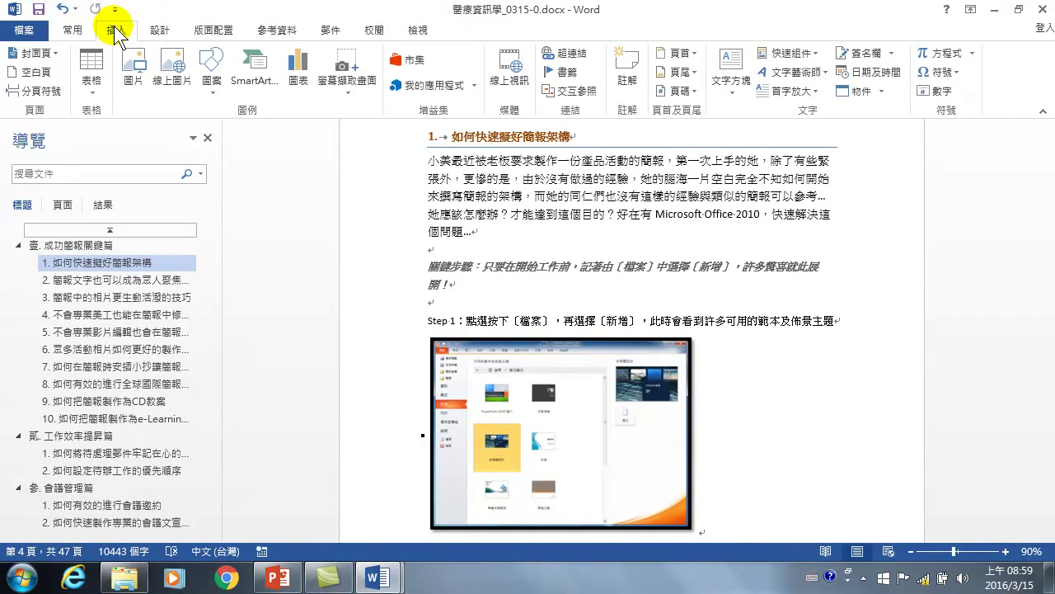
{"action": "left_click", "coordinate": [692, 88]}
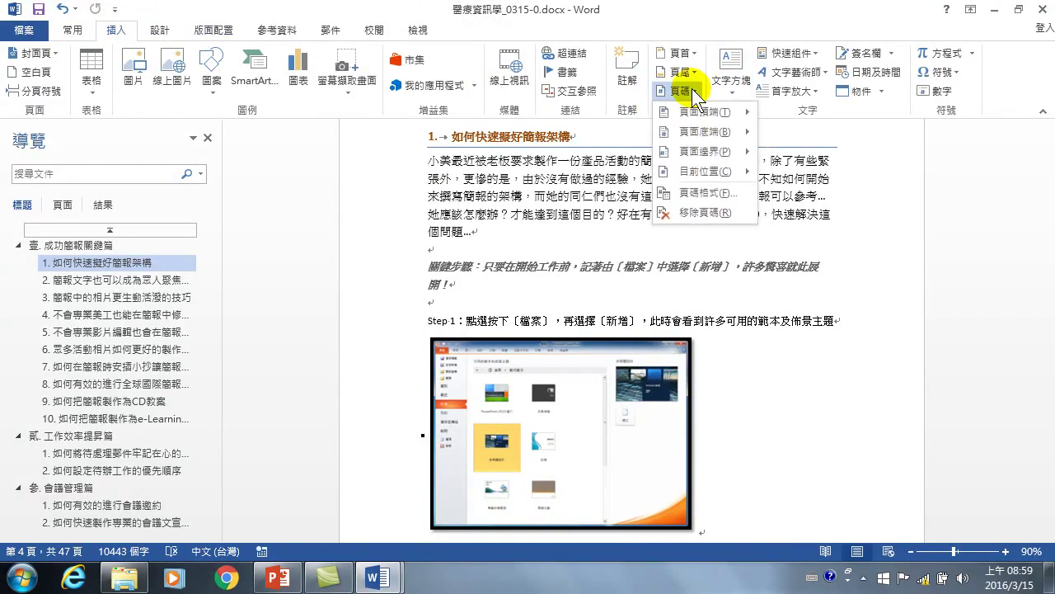
{"action": "mouse_move", "coordinate": [697, 131]}
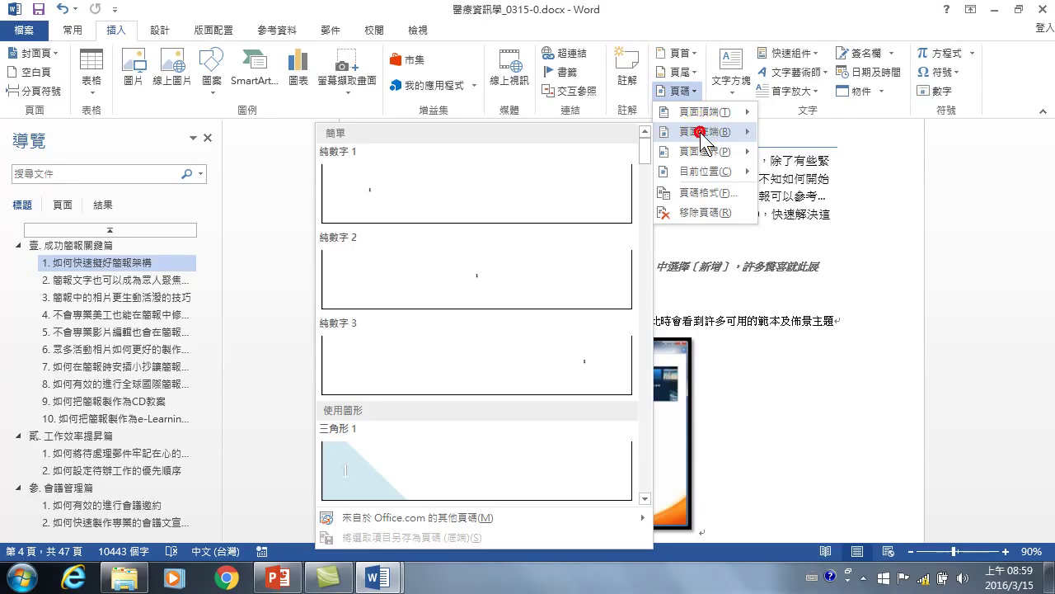
{"action": "left_click", "coordinate": [482, 281]}
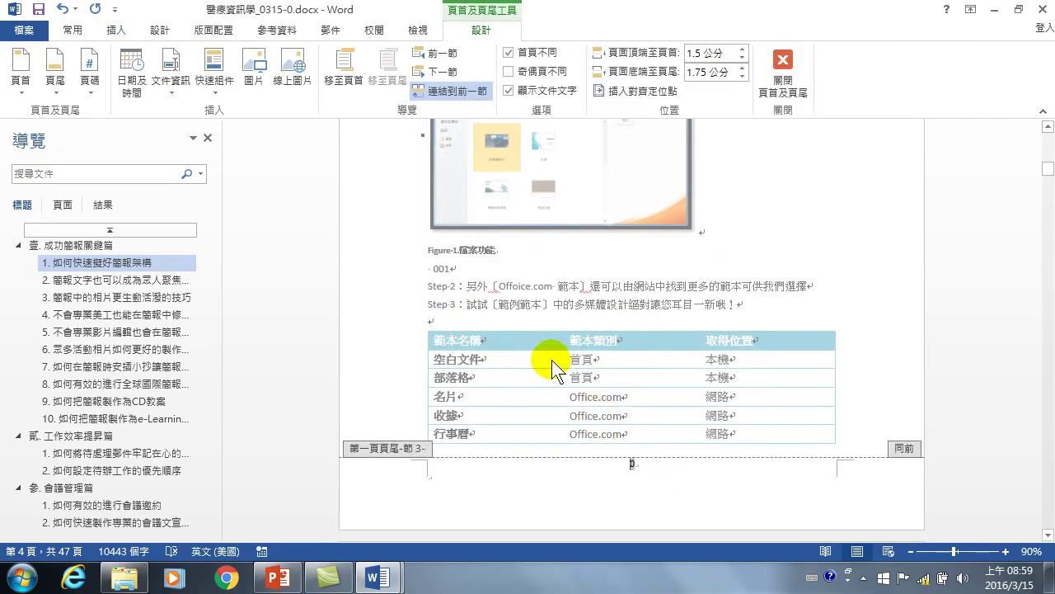
Return to the cover page and place the cursor beside the page number in its first-page footer
{"action": "scroll", "coordinate": [572, 360], "scroll_direction": "up", "scroll_amount": 3}
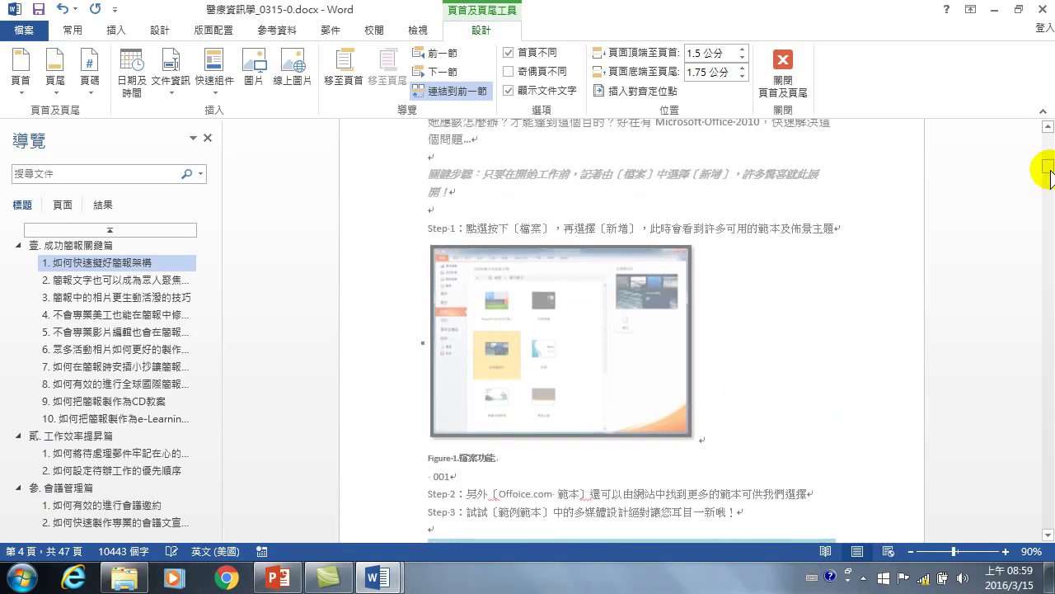
{"action": "left_click_drag", "start_coordinate": [1047, 169], "coordinate": [1047, 136]}
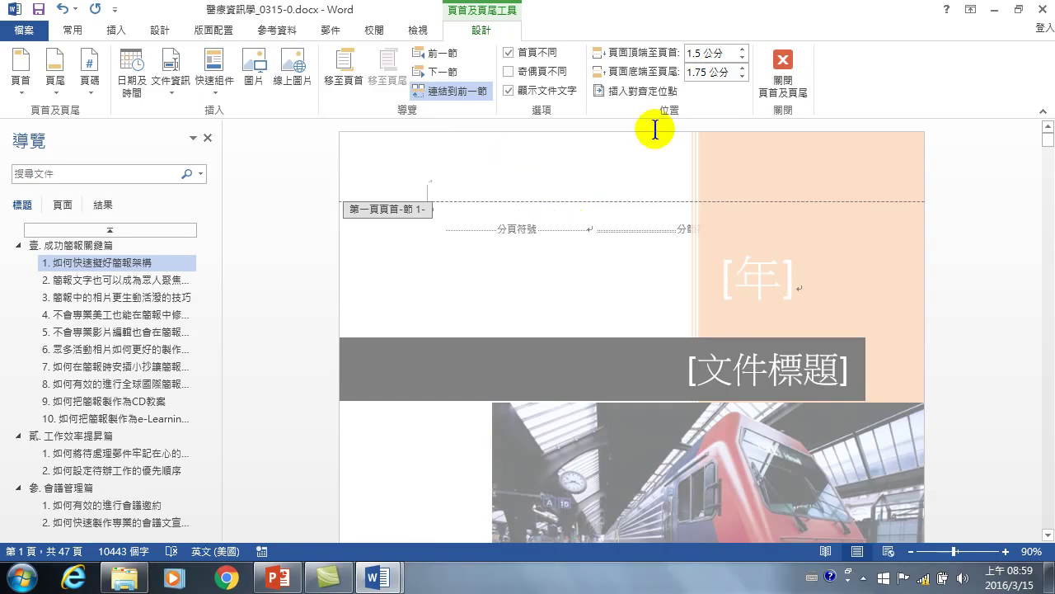
{"action": "scroll", "coordinate": [556, 339], "scroll_direction": "down", "scroll_amount": 6}
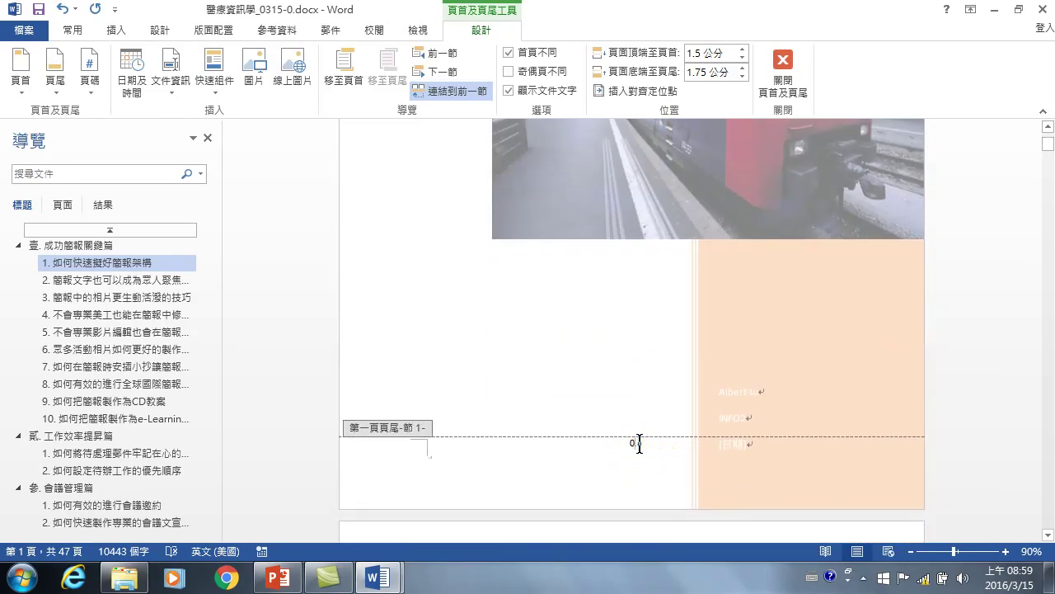
{"action": "left_click", "coordinate": [637, 442]}
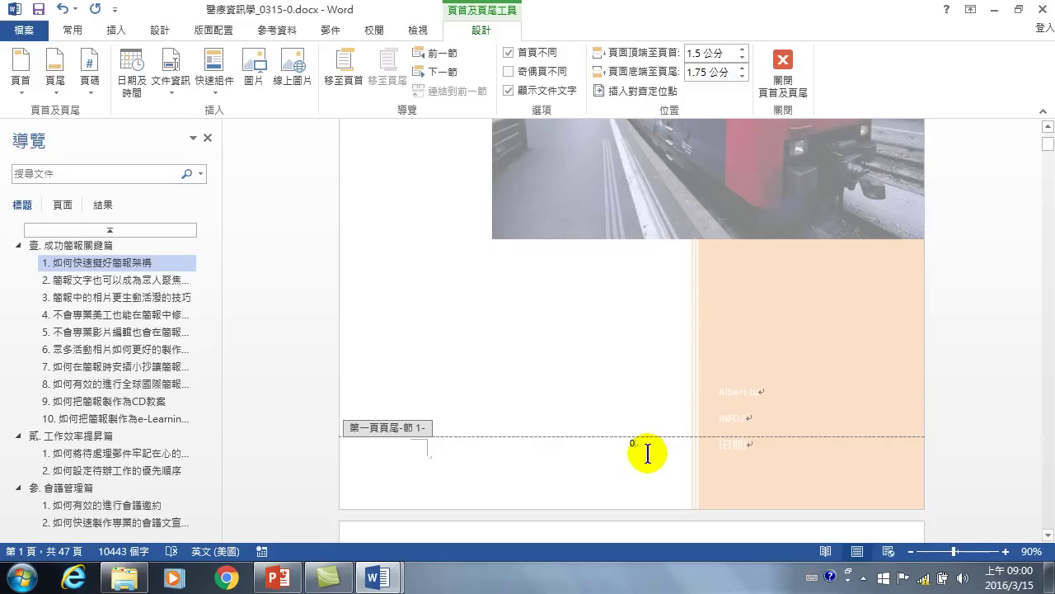
{"action": "type", "text": "."}
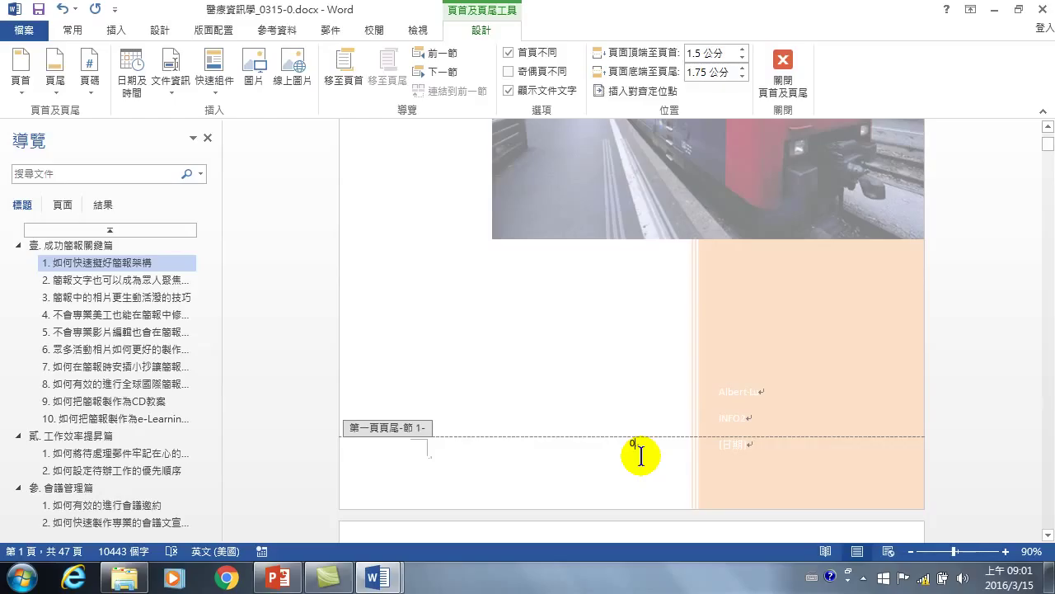
{"action": "type", "text": "."}
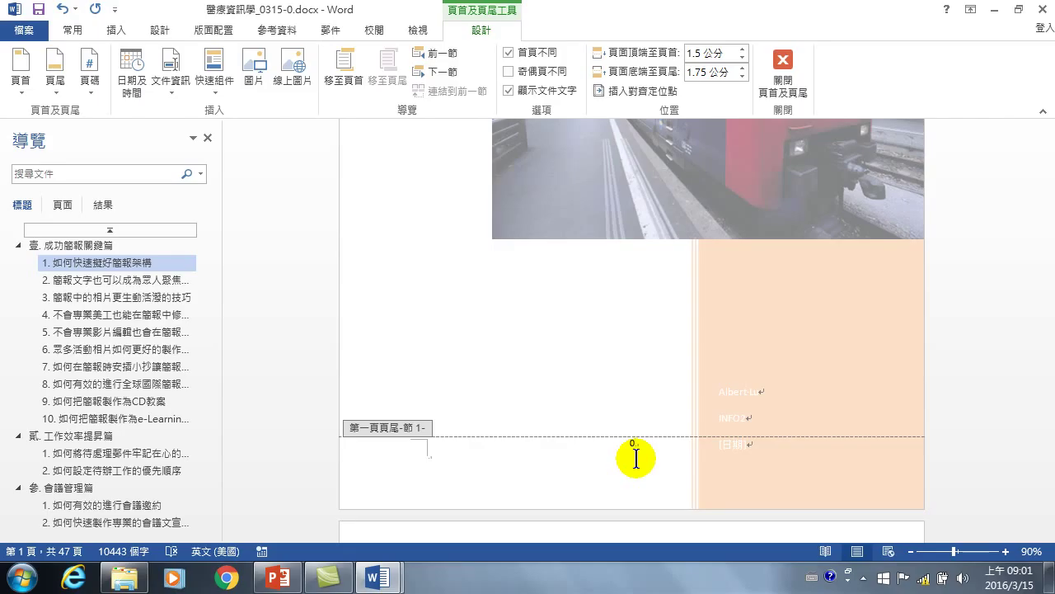
Unlink the first-page footer of section 3, on the first chapter's opening page, from the previous section
{"action": "scroll", "coordinate": [501, 348], "scroll_direction": "down", "scroll_amount": 7}
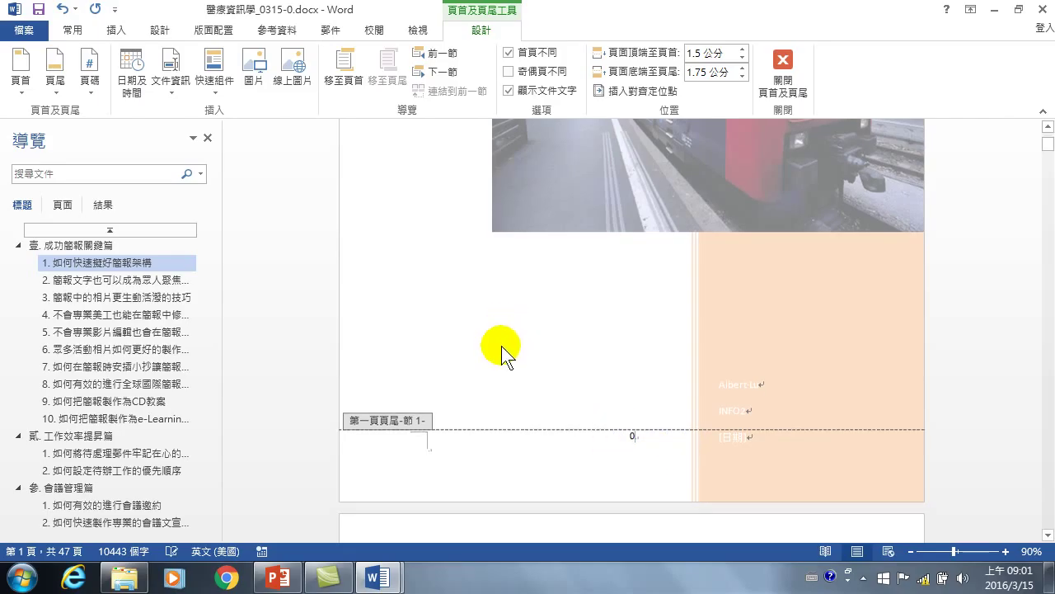
{"action": "scroll", "coordinate": [540, 363], "scroll_direction": "down", "scroll_amount": 9}
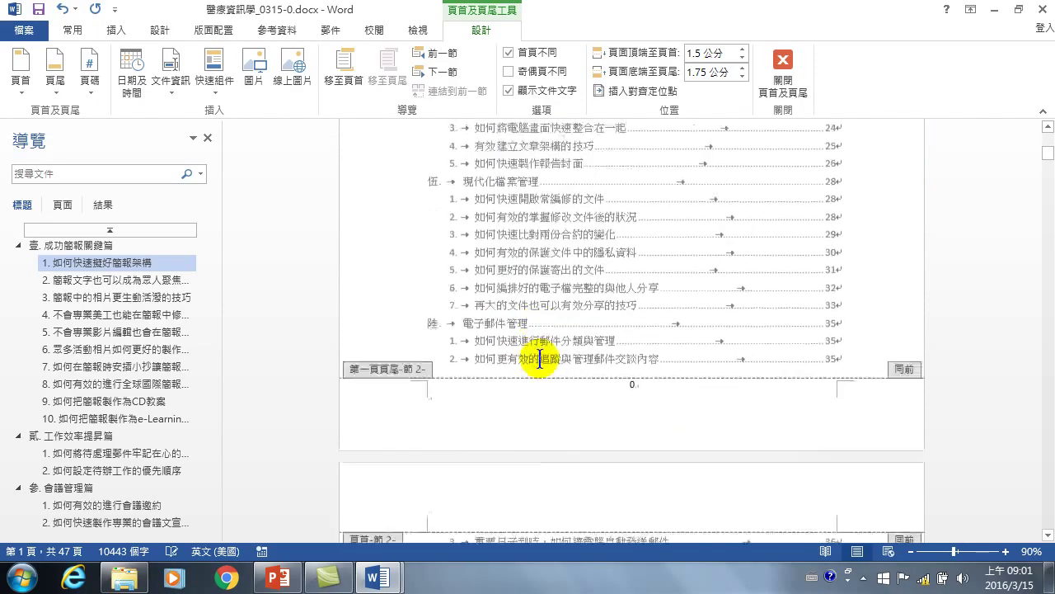
{"action": "scroll", "coordinate": [577, 388], "scroll_direction": "down", "scroll_amount": 10}
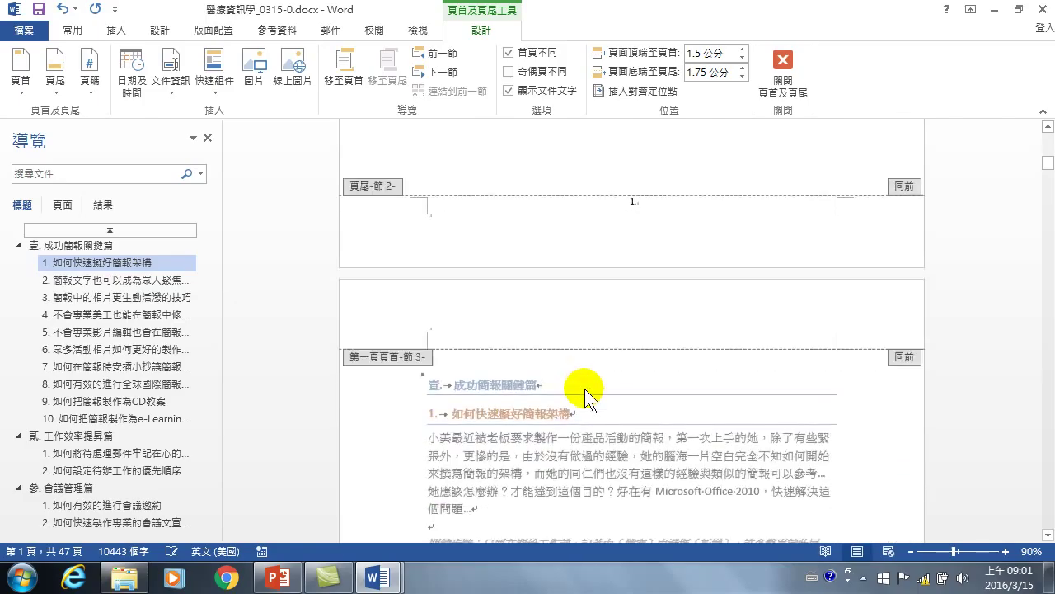
{"action": "scroll", "coordinate": [581, 396], "scroll_direction": "down", "scroll_amount": 3}
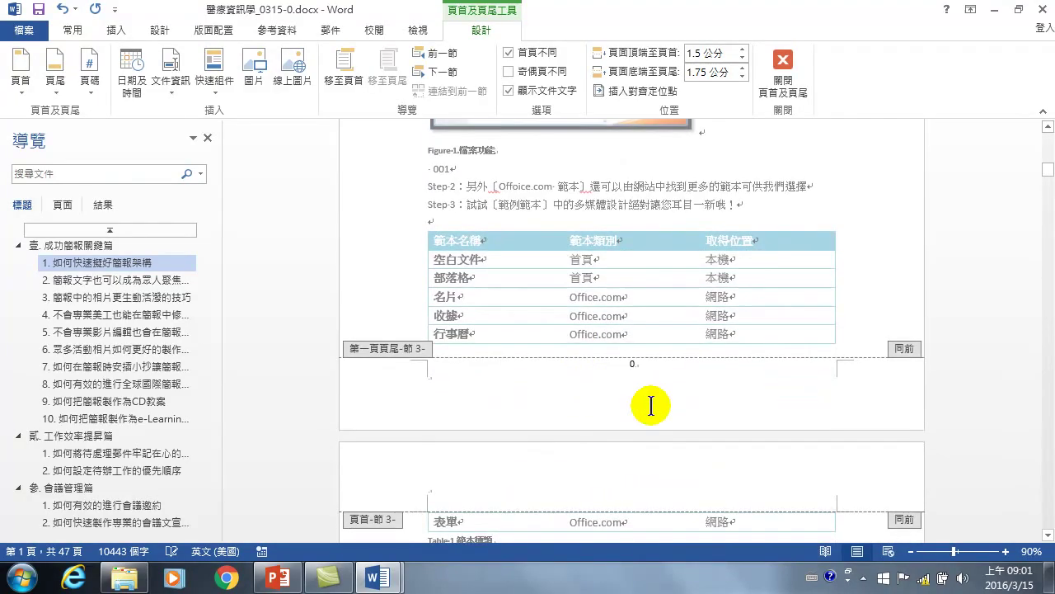
{"action": "left_click", "coordinate": [636, 364]}
{"action": "double_click", "coordinate": [632, 365]}
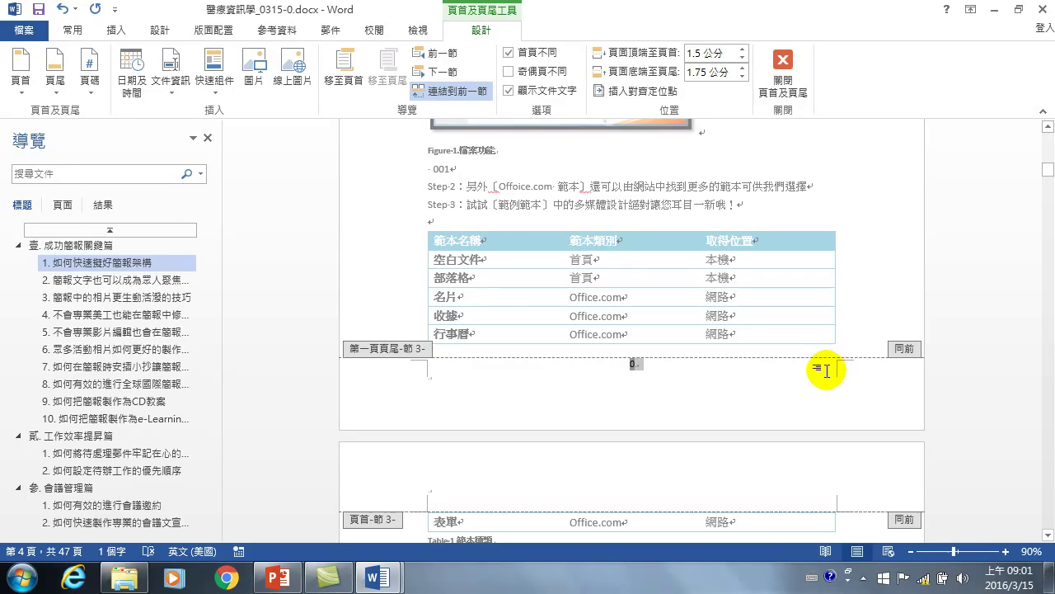
{"action": "left_click", "coordinate": [442, 92]}
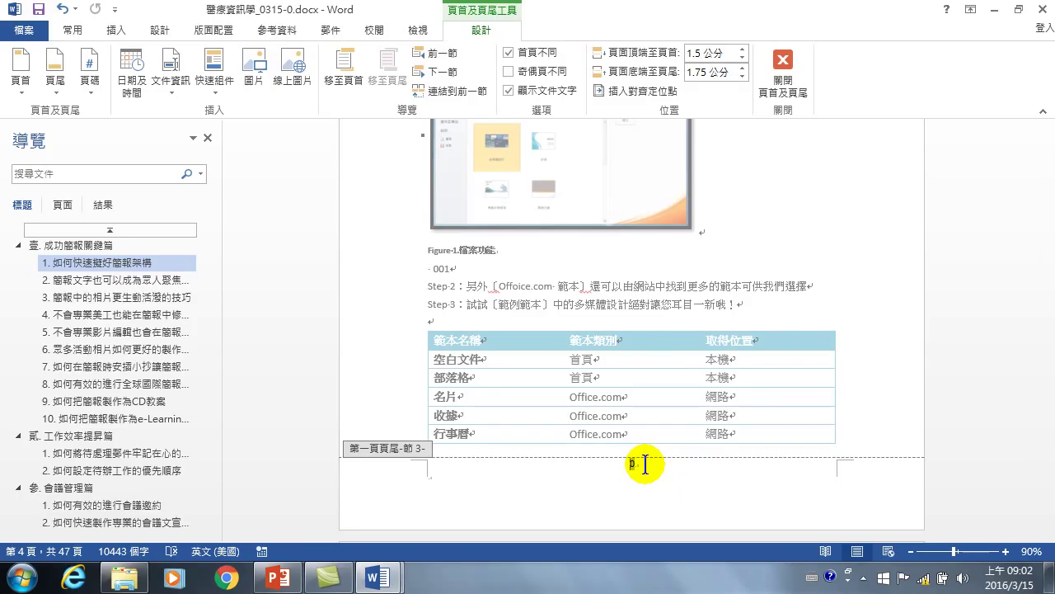
Set section 3's page numbering to start at 1 from the first chapter's opening page
{"action": "double_click", "coordinate": [646, 464]}
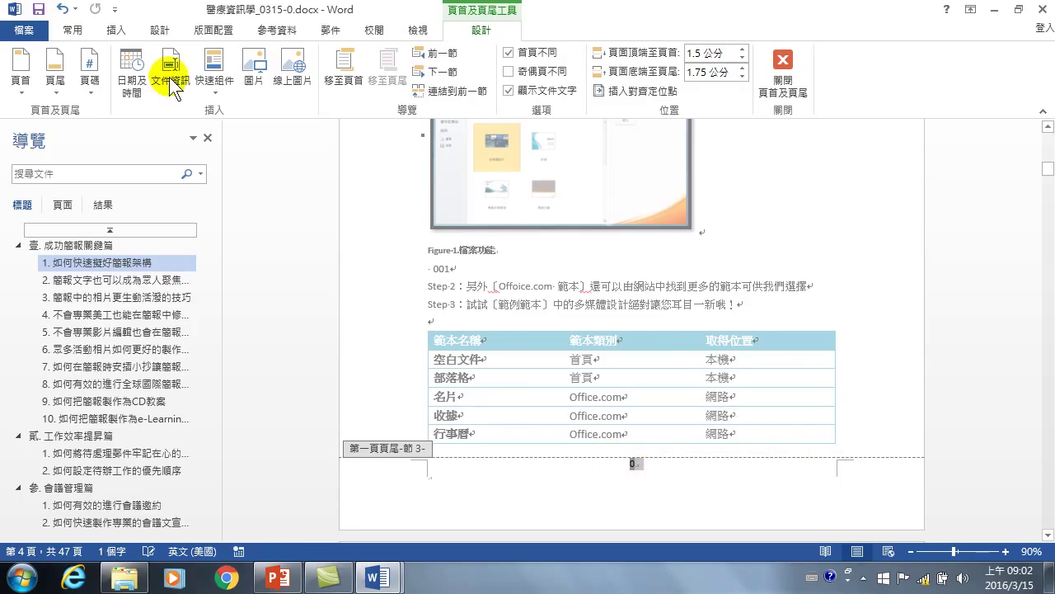
{"action": "left_click", "coordinate": [92, 84]}
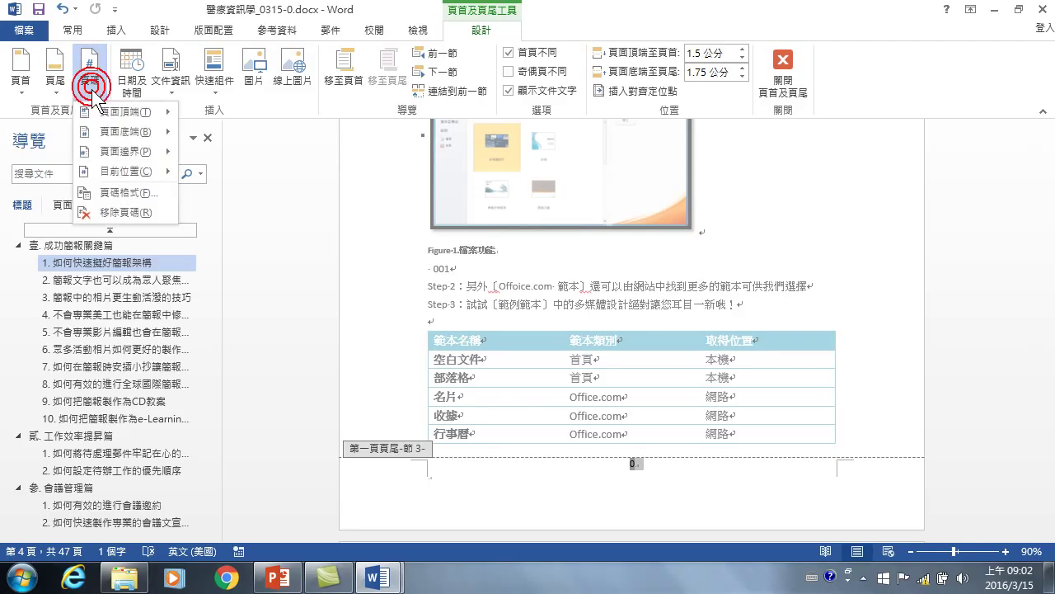
{"action": "left_click", "coordinate": [121, 192]}
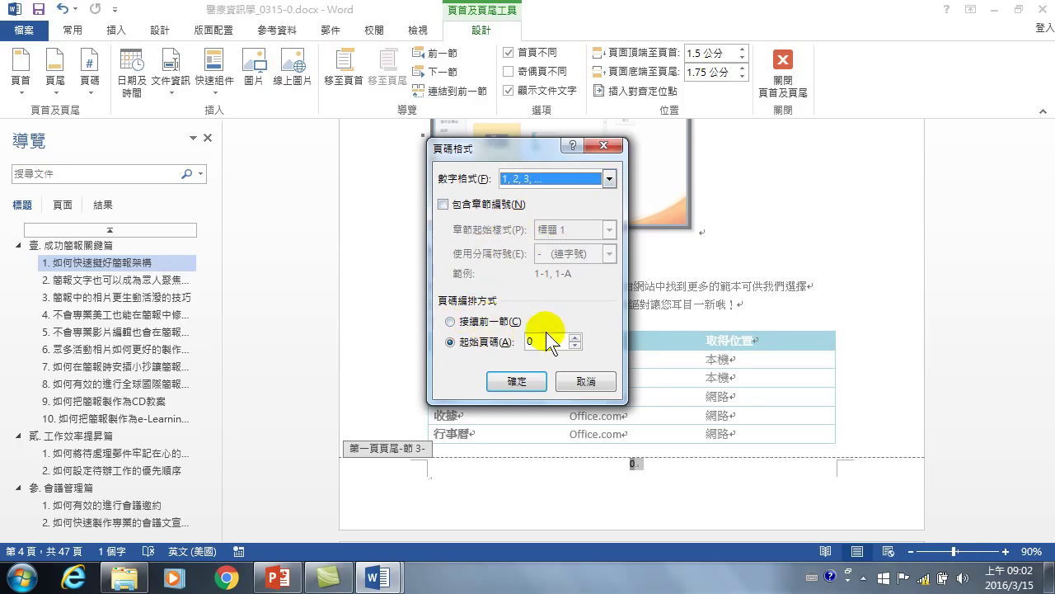
{"action": "left_click", "coordinate": [573, 337]}
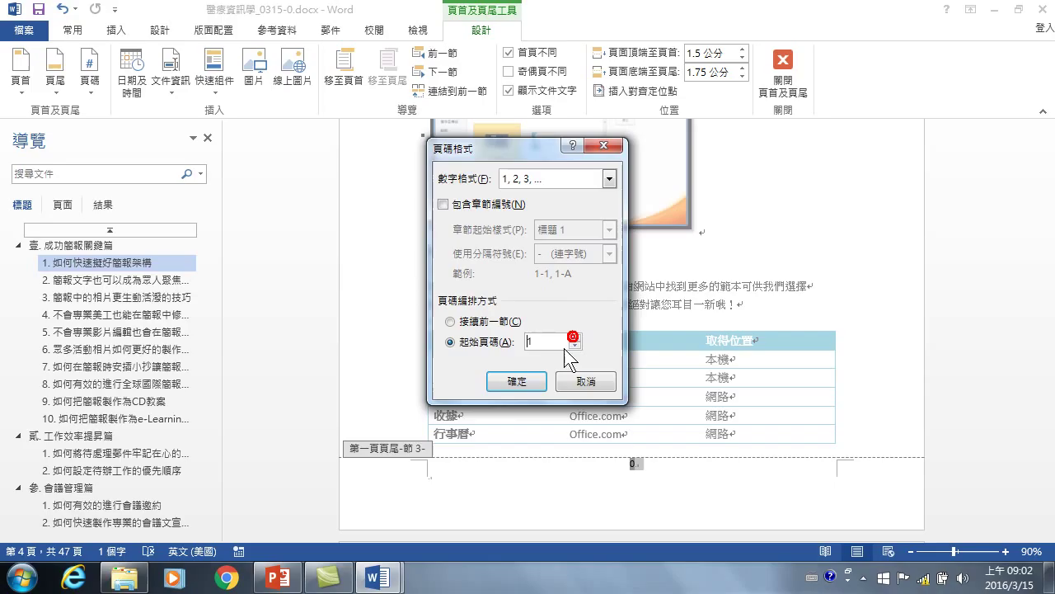
{"action": "left_click", "coordinate": [517, 381]}
Check the footer page numbers on the first chapter's pages and return to the 圖目錄 and 表目錄 page
{"action": "scroll", "coordinate": [598, 334], "scroll_direction": "down", "scroll_amount": 2}
{"action": "scroll", "coordinate": [598, 334], "scroll_direction": "up", "scroll_amount": 3}
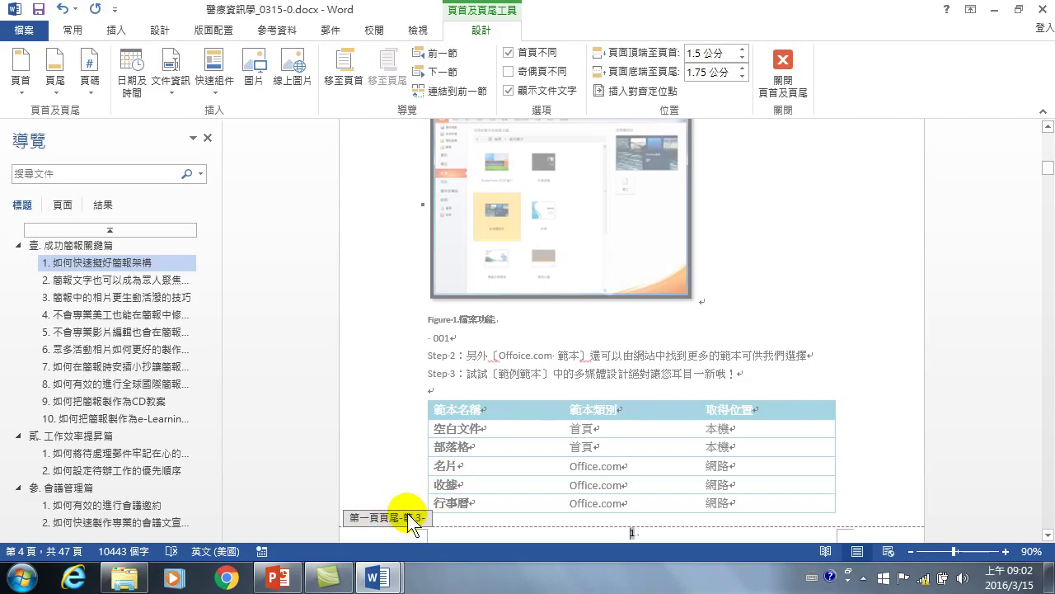
{"action": "scroll", "coordinate": [664, 523], "scroll_direction": "down", "scroll_amount": 5}
{"action": "scroll", "coordinate": [675, 458], "scroll_direction": "down", "scroll_amount": 10}
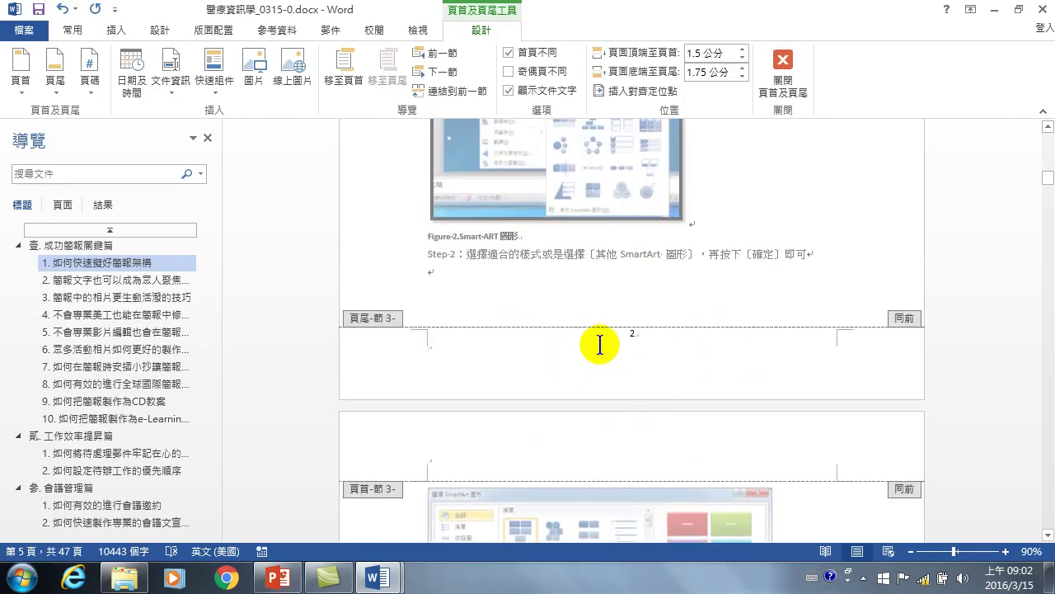
{"action": "scroll", "coordinate": [638, 344], "scroll_direction": "down", "scroll_amount": 3}
{"action": "scroll", "coordinate": [629, 399], "scroll_direction": "down", "scroll_amount": 10}
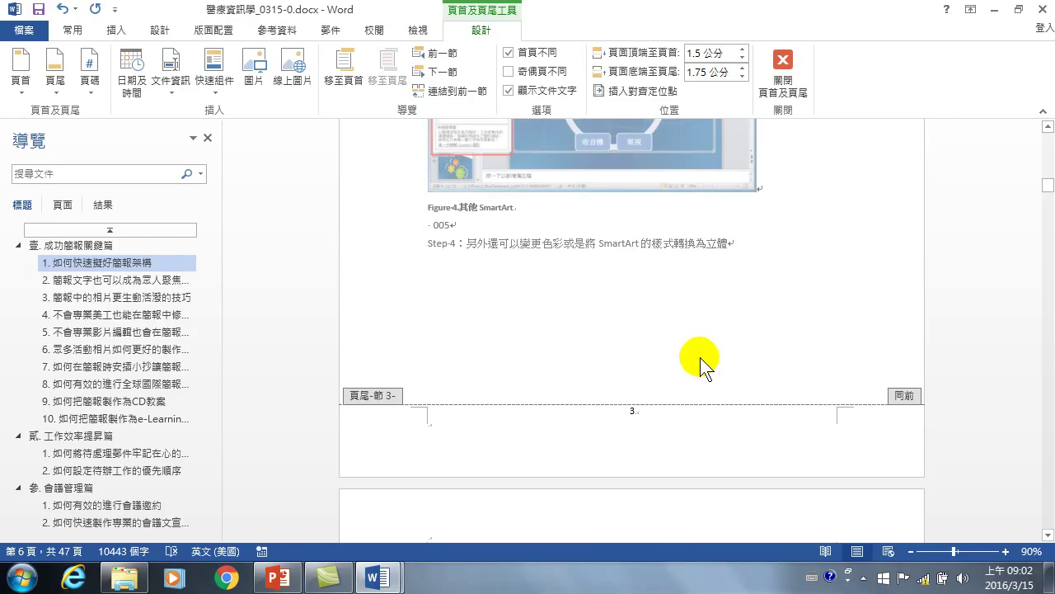
{"action": "scroll", "coordinate": [746, 310], "scroll_direction": "up", "scroll_amount": 15}
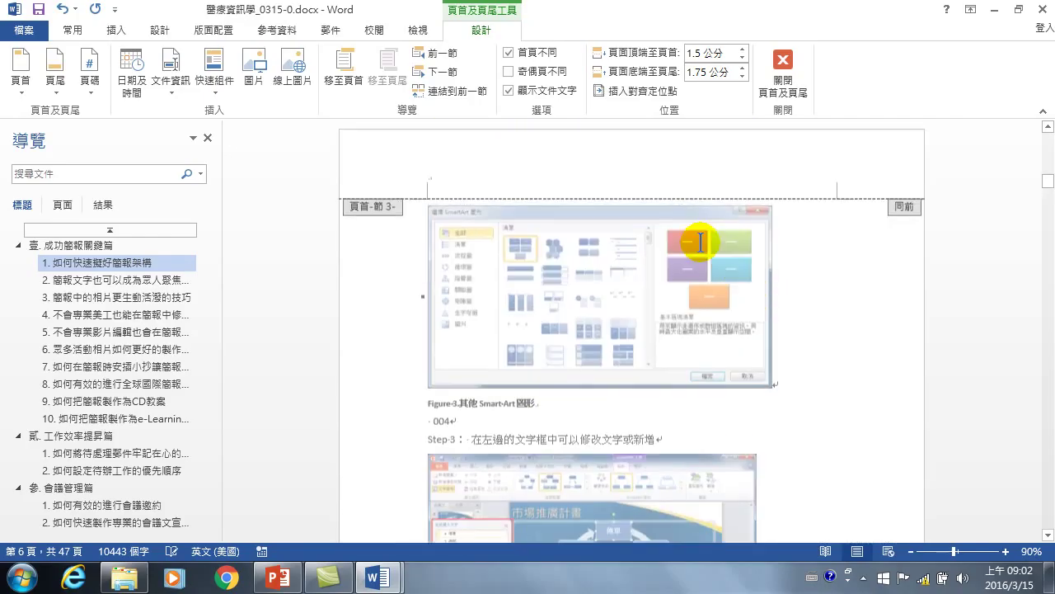
{"action": "scroll", "coordinate": [670, 236], "scroll_direction": "up", "scroll_amount": 15}
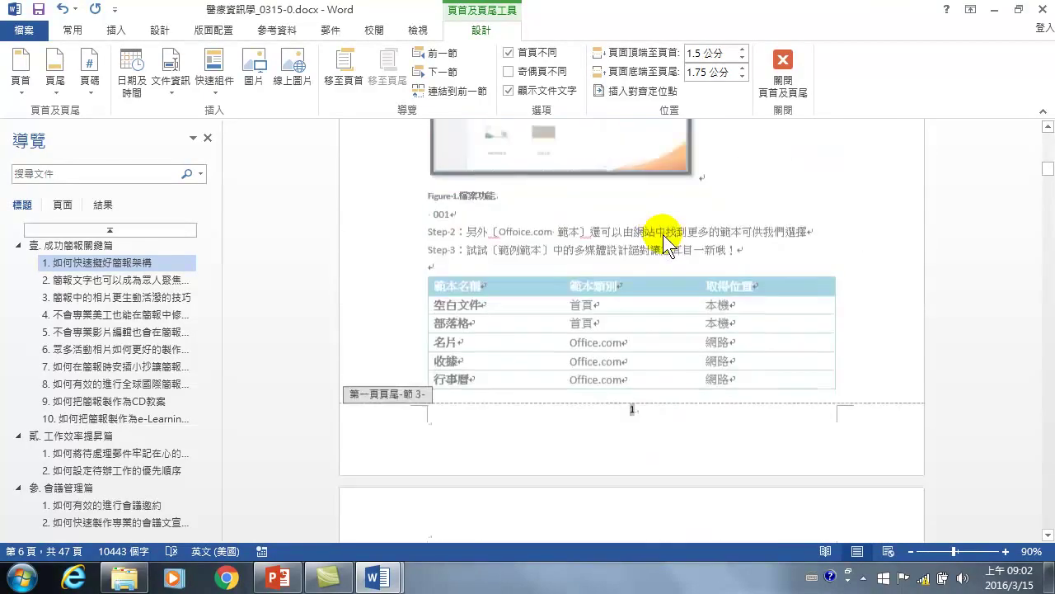
{"action": "scroll", "coordinate": [623, 249], "scroll_direction": "up", "scroll_amount": 10}
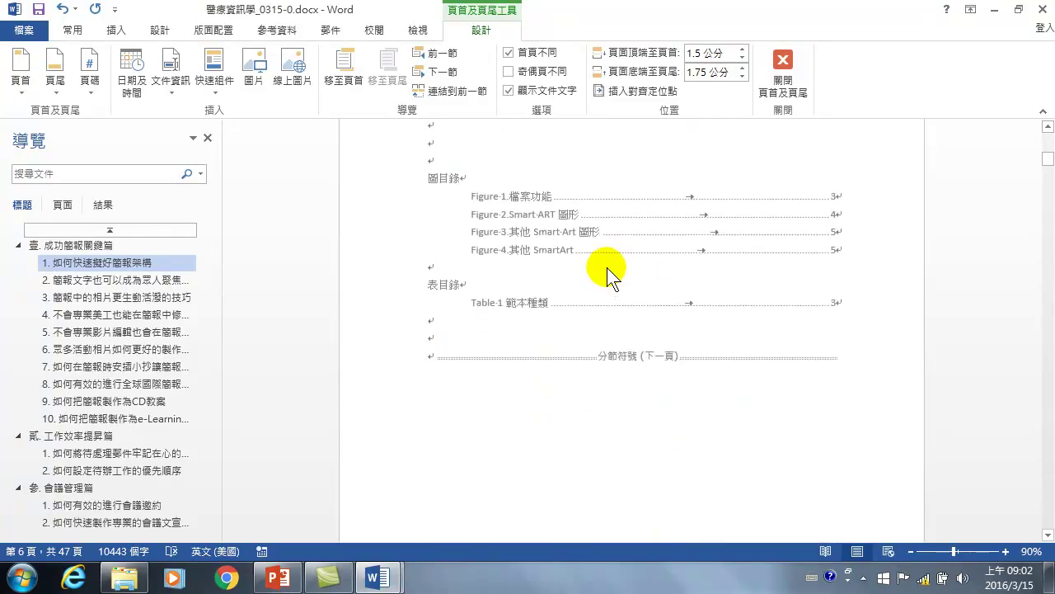
Unlink the section 2 footer on the 表目錄 page from the previous section
{"action": "scroll", "coordinate": [607, 272], "scroll_direction": "down", "scroll_amount": 8}
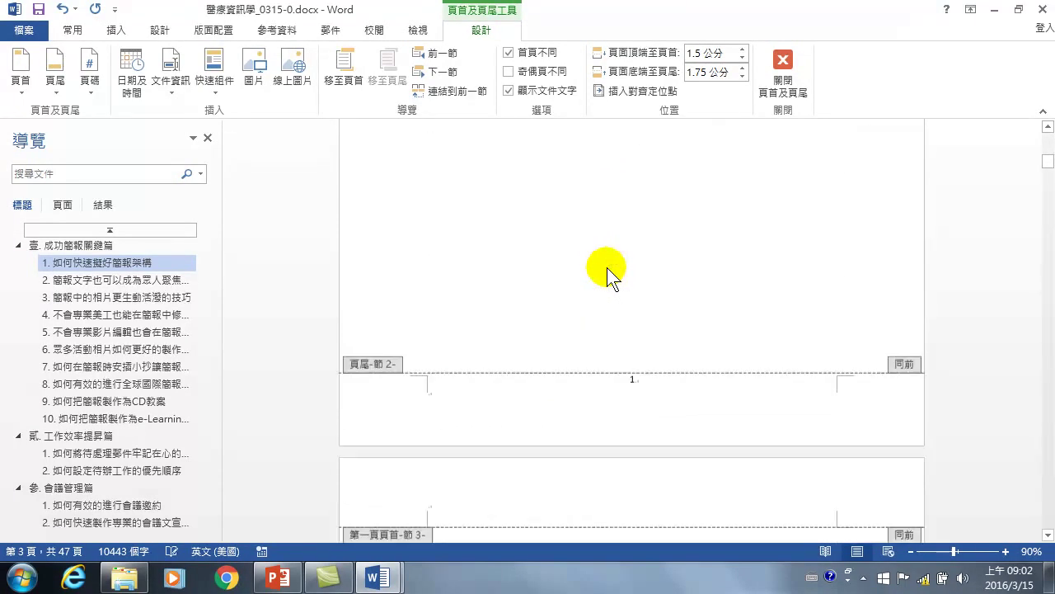
{"action": "double_click", "coordinate": [631, 352]}
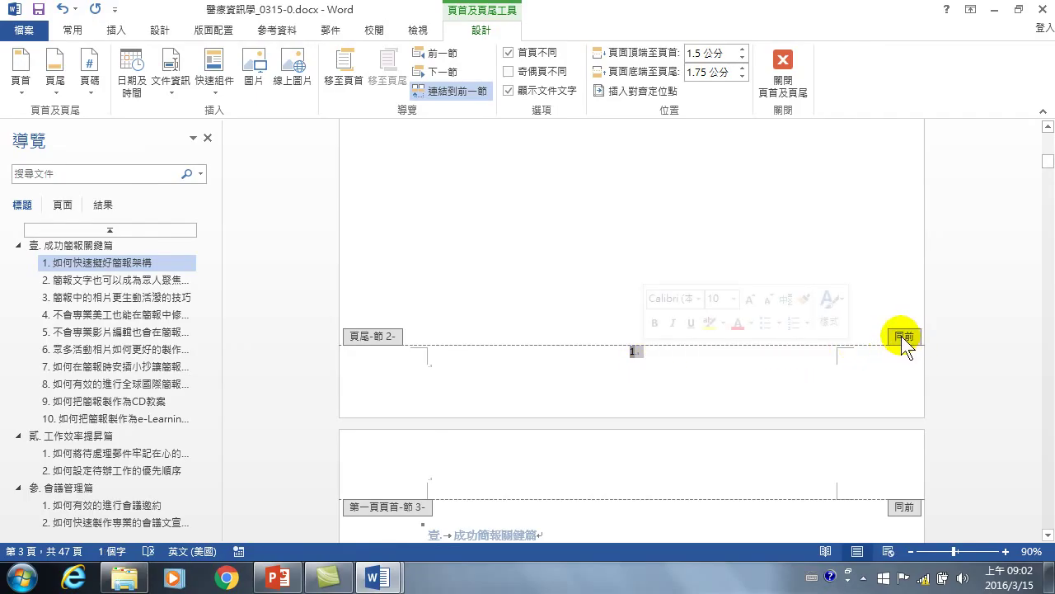
{"action": "left_click", "coordinate": [445, 92]}
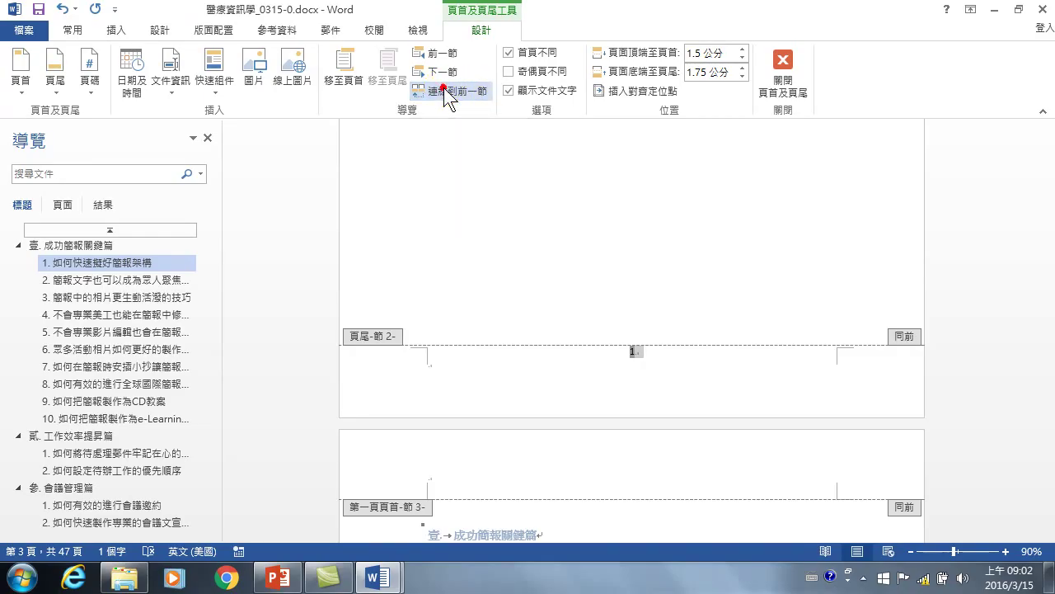
Format section 2's page numbers as i, ii, iii, … with the starting page number i
{"action": "double_click", "coordinate": [639, 467]}
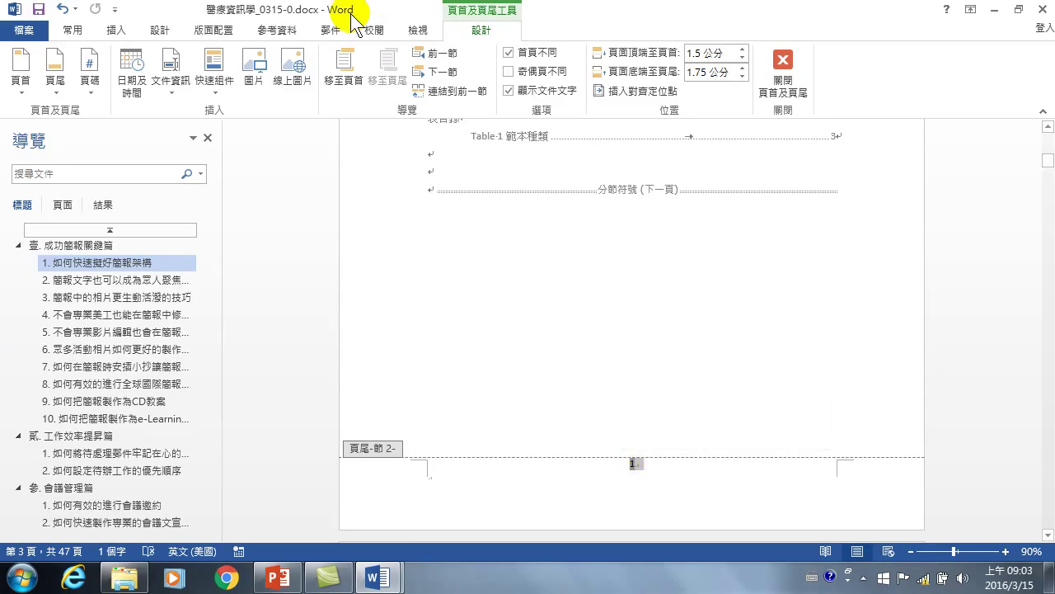
{"action": "left_click", "coordinate": [94, 84]}
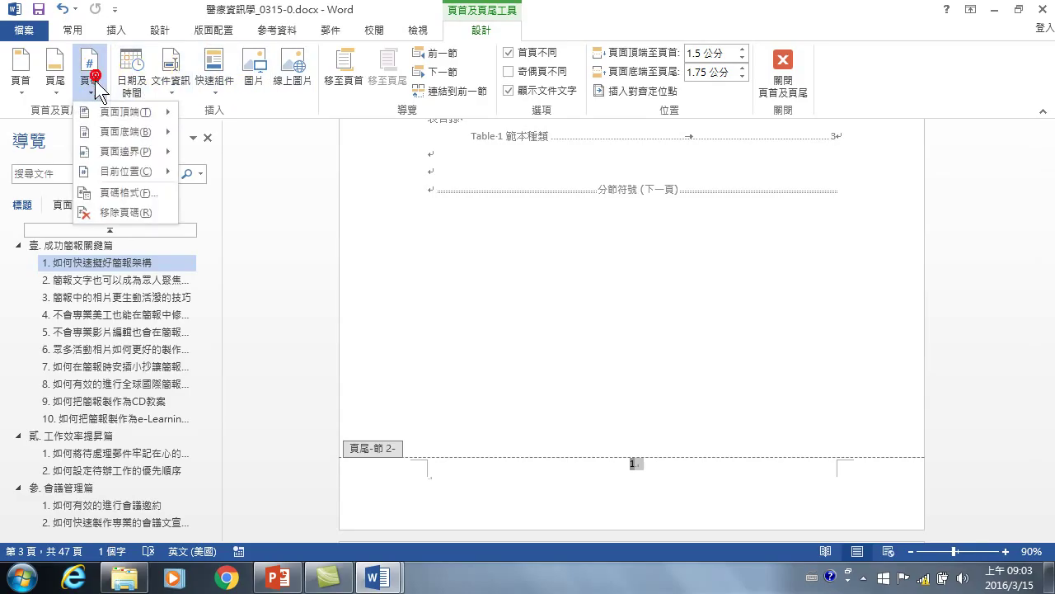
{"action": "left_click", "coordinate": [115, 192]}
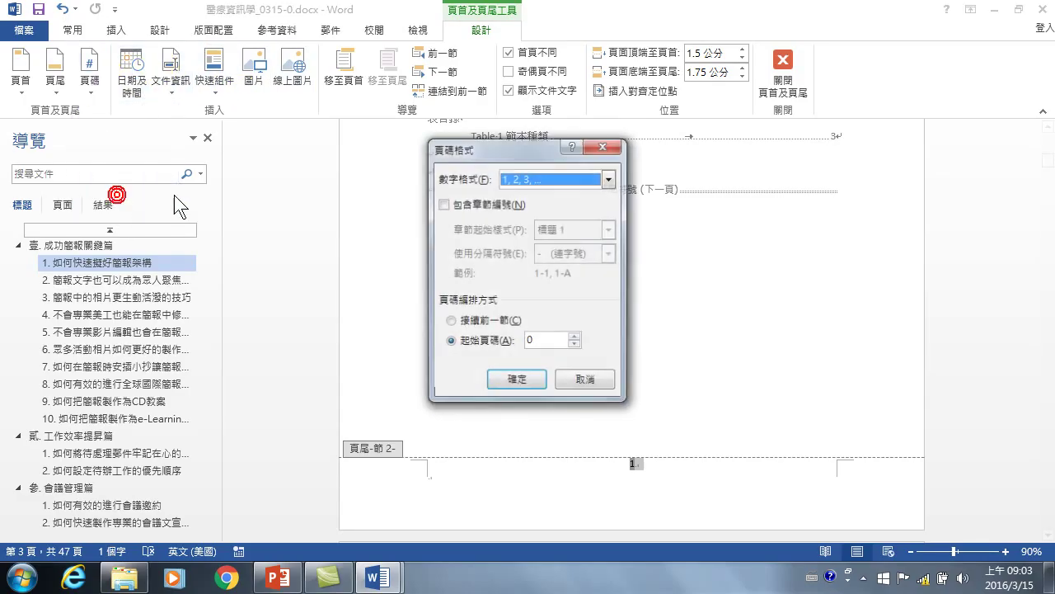
{"action": "left_click", "coordinate": [537, 179]}
{"action": "left_click", "coordinate": [610, 245]}
{"action": "left_click", "coordinate": [610, 244]}
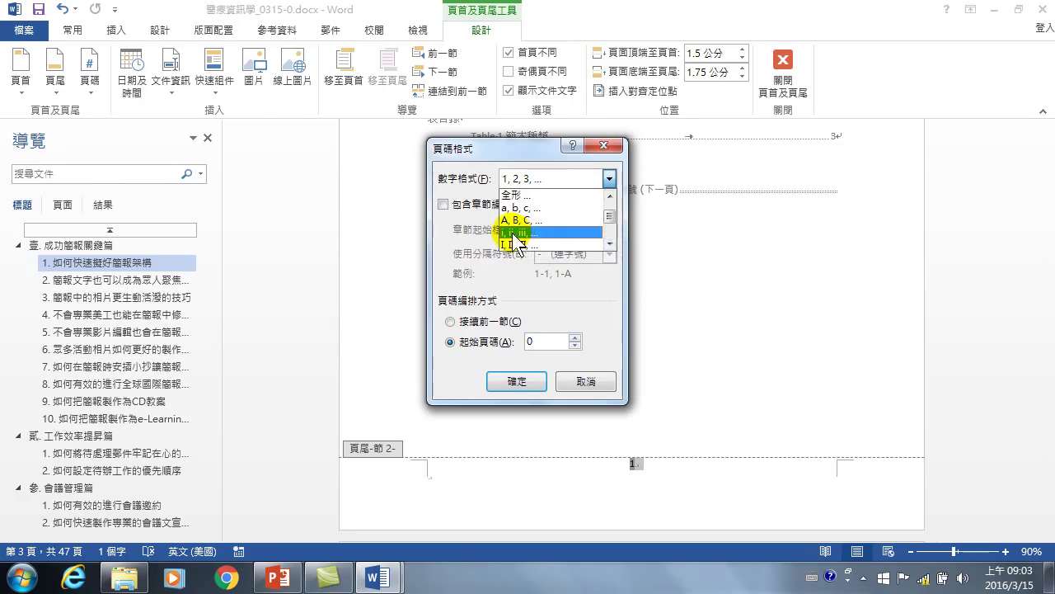
{"action": "left_click", "coordinate": [512, 232]}
{"action": "left_click", "coordinate": [547, 333]}
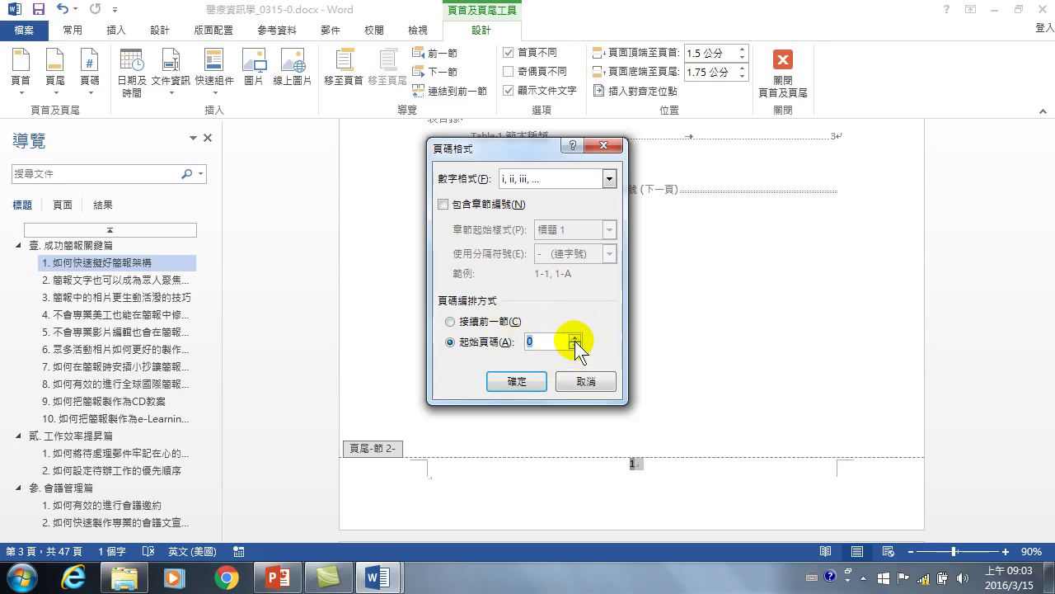
{"action": "key", "text": "BackSpace"}
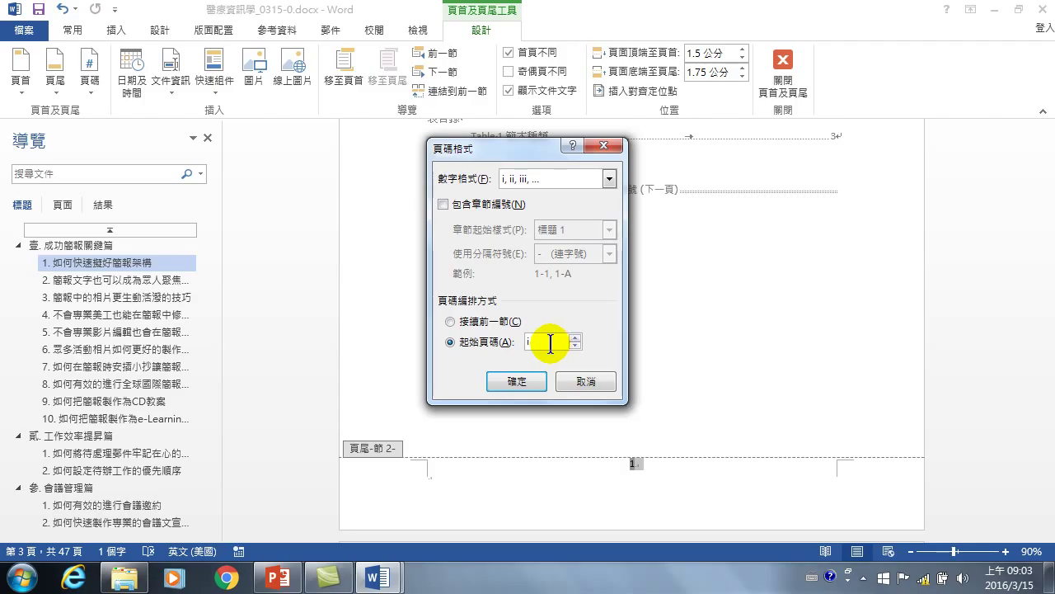
{"action": "type", "text": "i"}
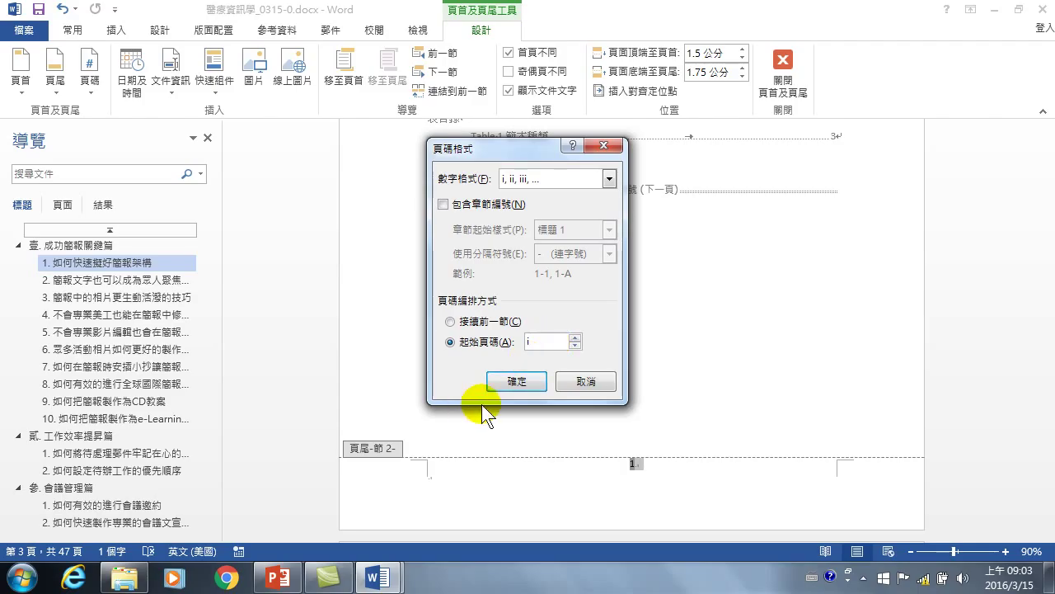
{"action": "left_click", "coordinate": [516, 381]}
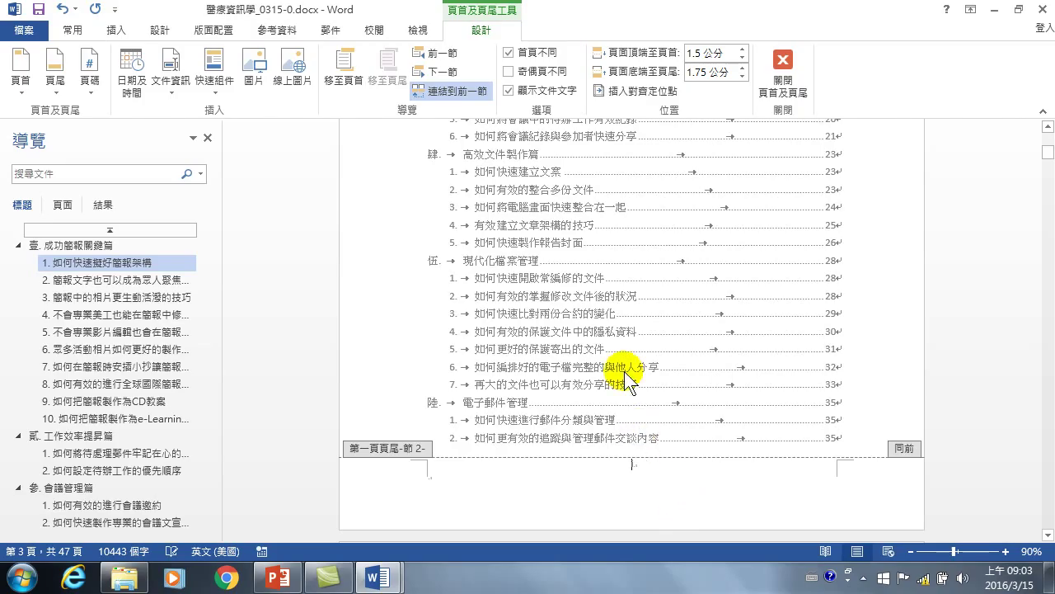
Return to the cover page and delete the page number from its first-page footer
{"action": "scroll", "coordinate": [634, 336], "scroll_direction": "up", "scroll_amount": 8}
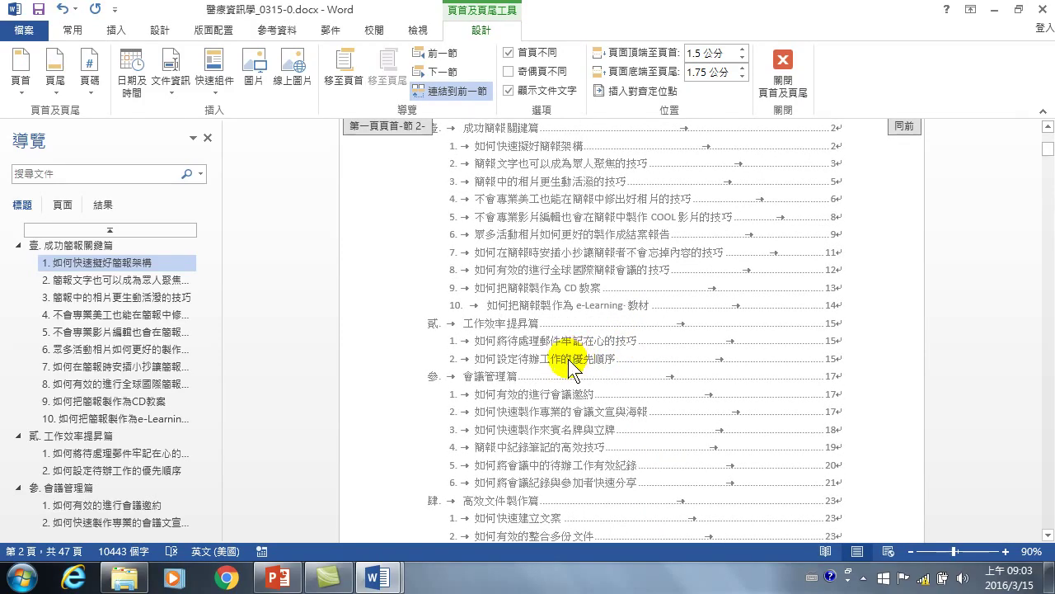
{"action": "scroll", "coordinate": [601, 347], "scroll_direction": "up", "scroll_amount": 3}
{"action": "scroll", "coordinate": [584, 354], "scroll_direction": "up", "scroll_amount": 5}
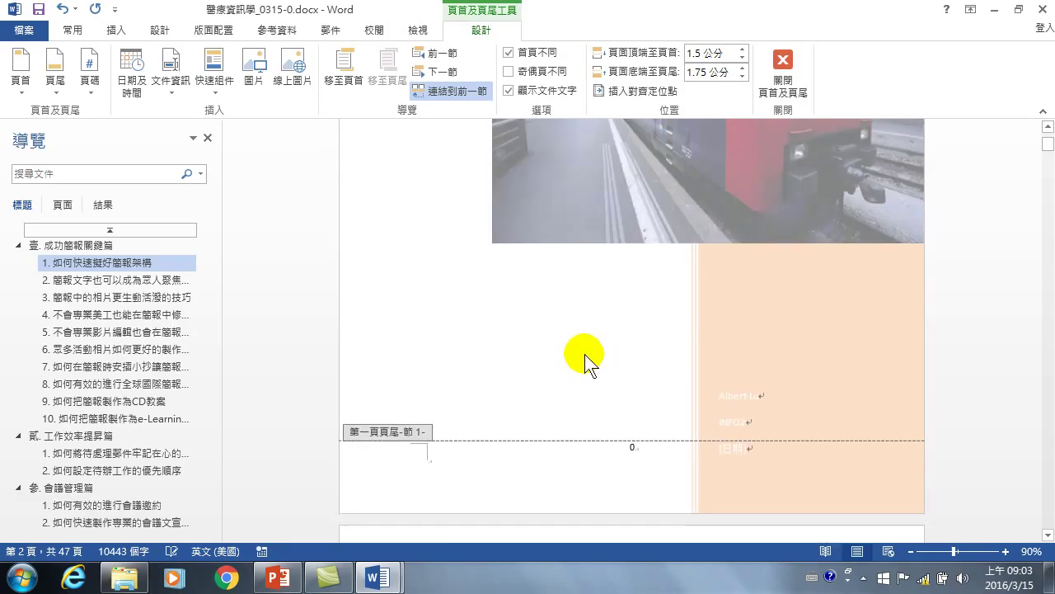
{"action": "scroll", "coordinate": [582, 358], "scroll_direction": "down", "scroll_amount": 3}
{"action": "scroll", "coordinate": [606, 376], "scroll_direction": "up", "scroll_amount": 1}
{"action": "double_click", "coordinate": [634, 421]}
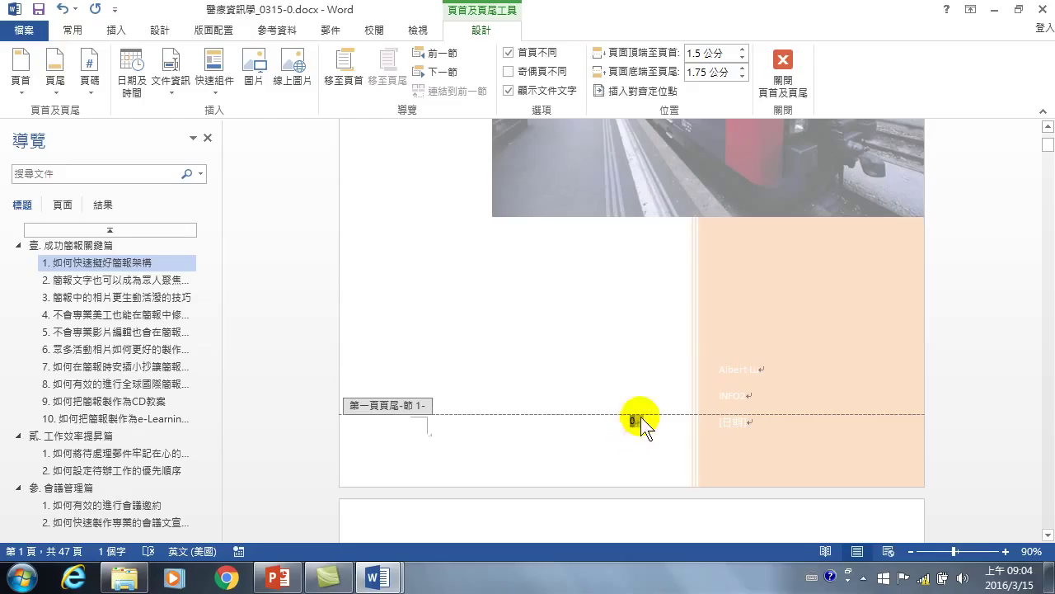
{"action": "left_click", "coordinate": [639, 418]}
{"action": "double_click", "coordinate": [626, 424]}
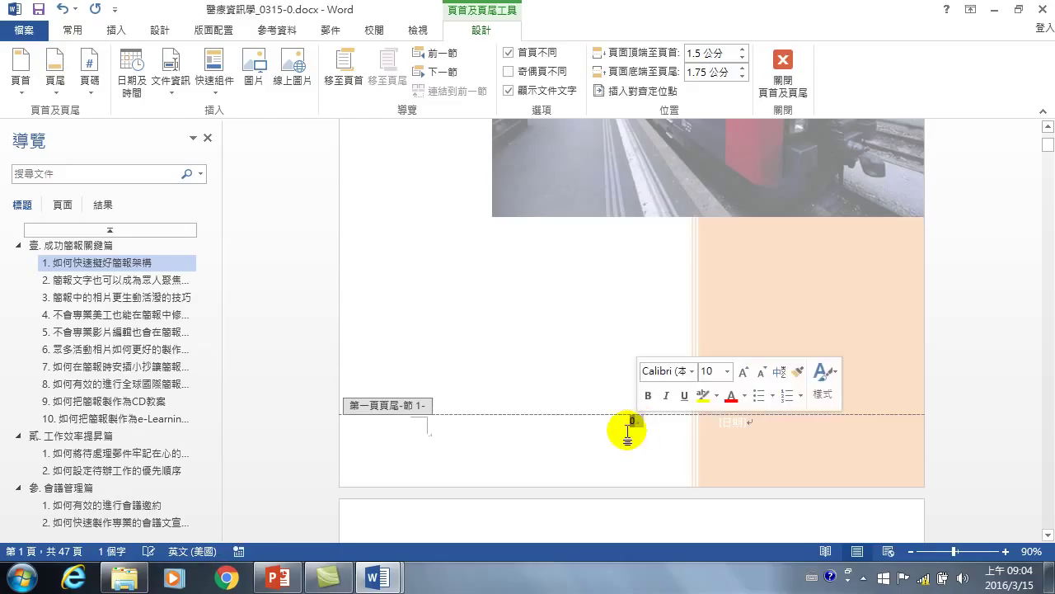
{"action": "left_click", "coordinate": [627, 427]}
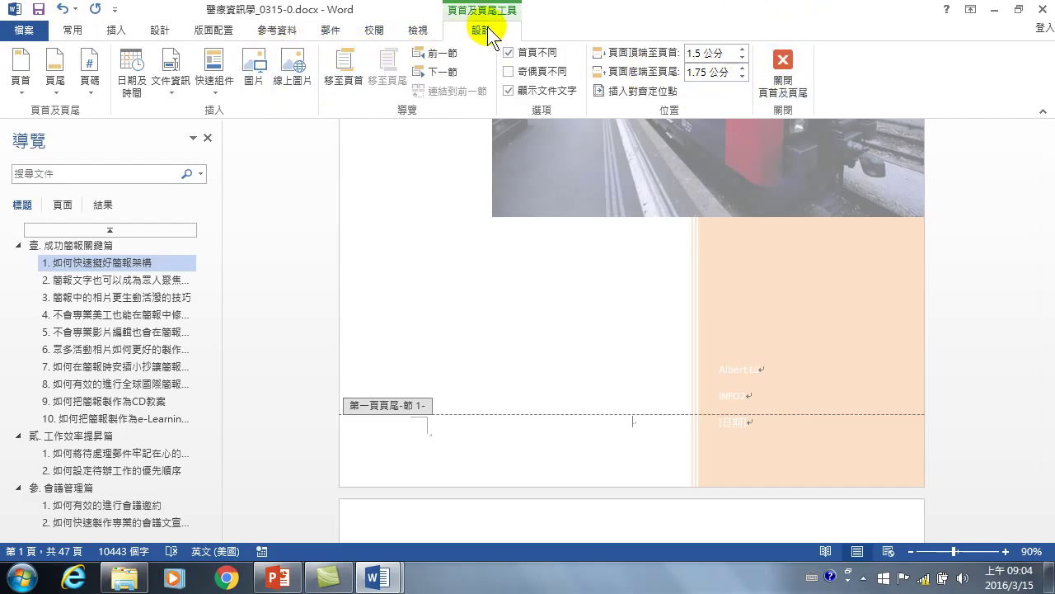
Close header and footer editing and check the page numbering from the table of contents back to the cover page
{"action": "left_click", "coordinate": [804, 73]}
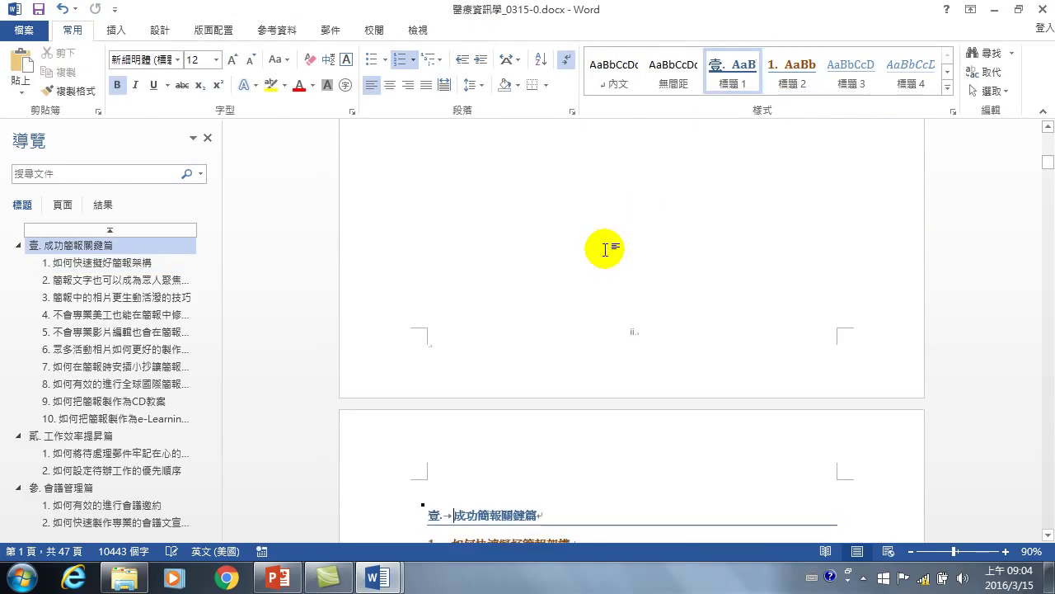
{"action": "scroll", "coordinate": [527, 287], "scroll_direction": "up", "scroll_amount": 3}
{"action": "scroll", "coordinate": [1052, 304], "scroll_direction": "up", "scroll_amount": 2}
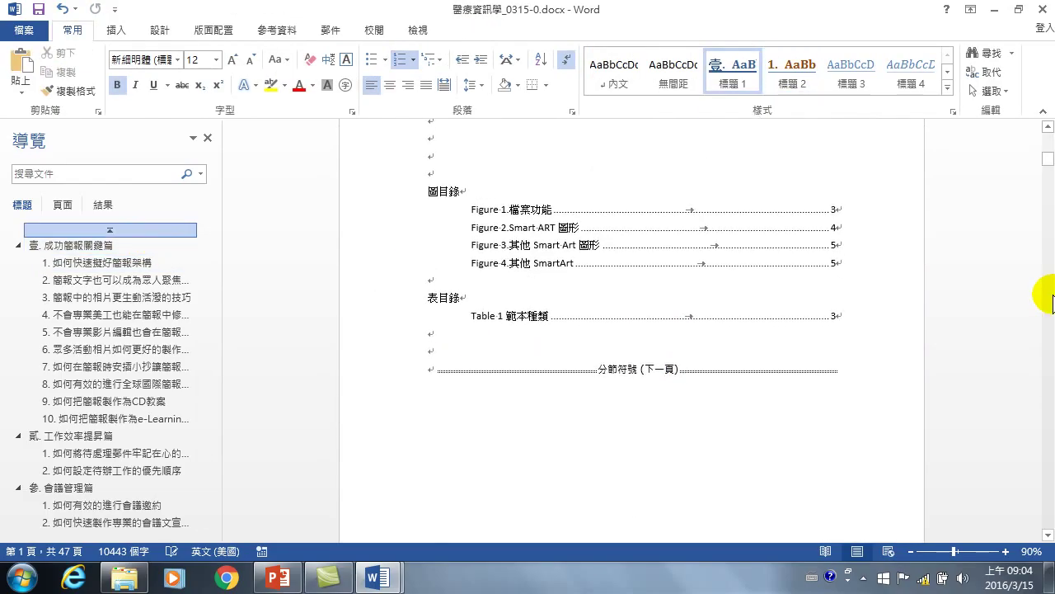
{"action": "scroll", "coordinate": [1045, 165], "scroll_direction": "up", "scroll_amount": 3}
{"action": "scroll", "coordinate": [1030, 152], "scroll_direction": "down", "scroll_amount": 10}
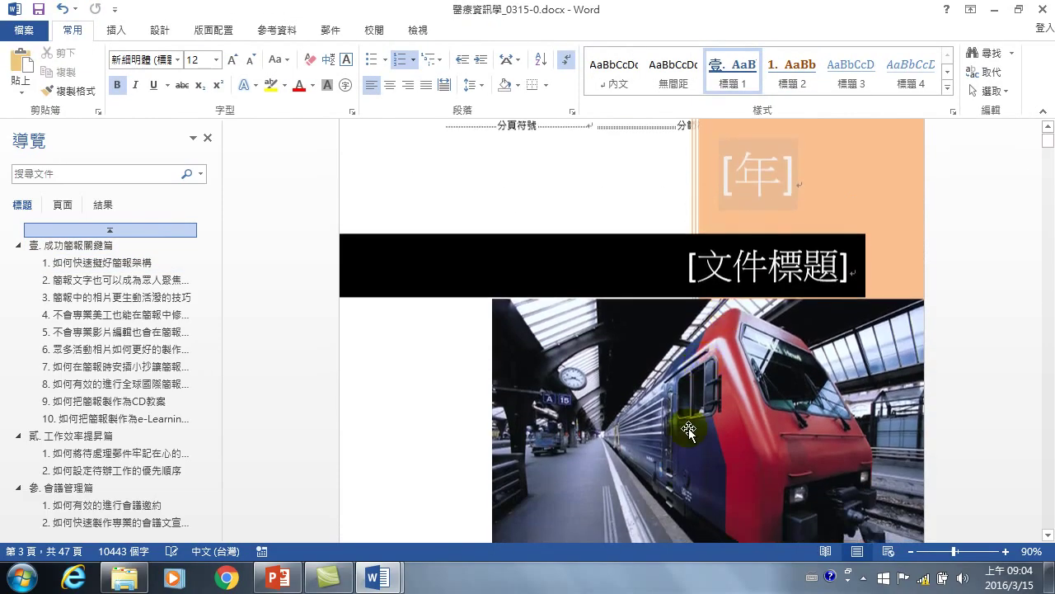
Examine the footers from the cover page through both contents pages for their page numbers
{"action": "scroll", "coordinate": [688, 428], "scroll_direction": "down", "scroll_amount": 6}
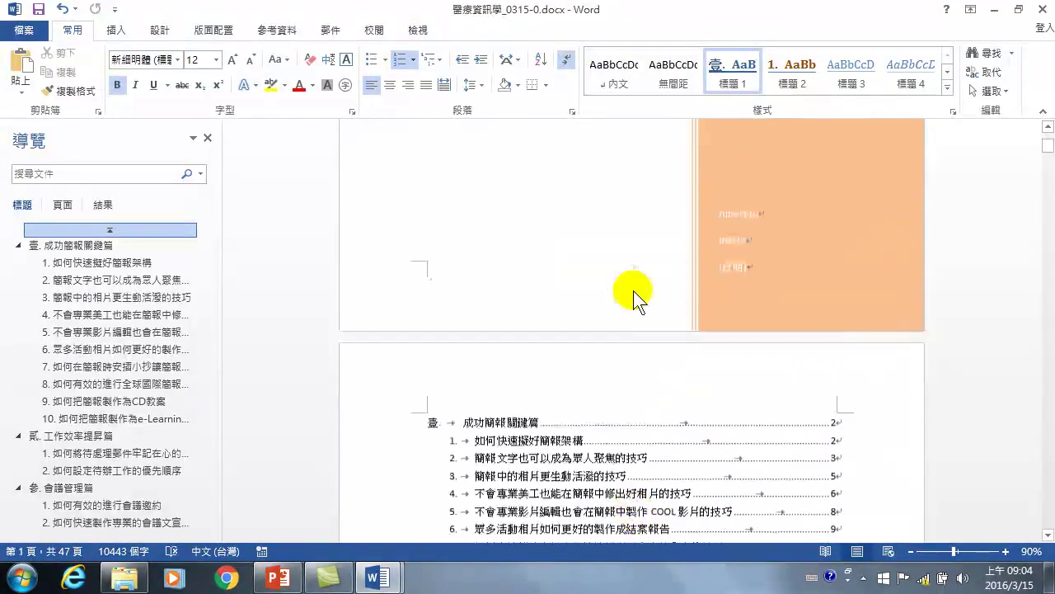
{"action": "scroll", "coordinate": [627, 339], "scroll_direction": "down", "scroll_amount": 8}
{"action": "scroll", "coordinate": [610, 272], "scroll_direction": "up", "scroll_amount": 3}
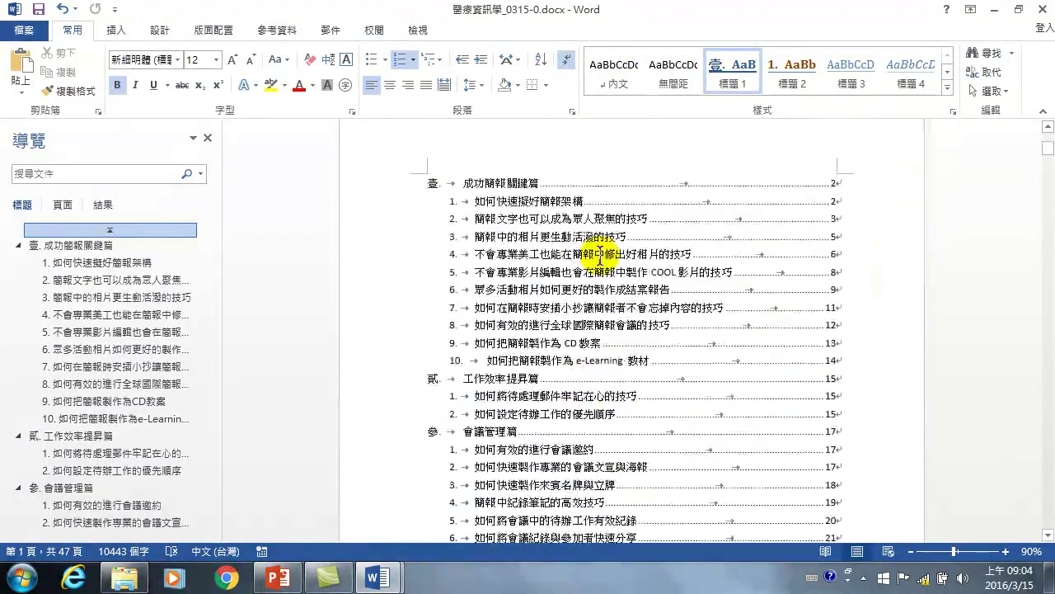
{"action": "scroll", "coordinate": [614, 387], "scroll_direction": "down", "scroll_amount": 15}
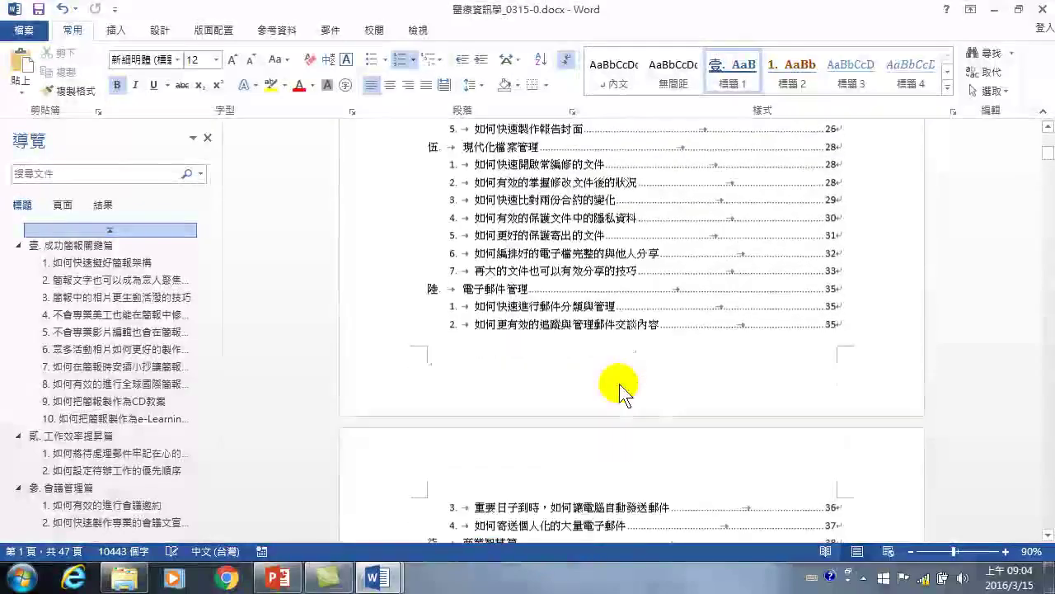
{"action": "scroll", "coordinate": [615, 397], "scroll_direction": "up", "scroll_amount": 3}
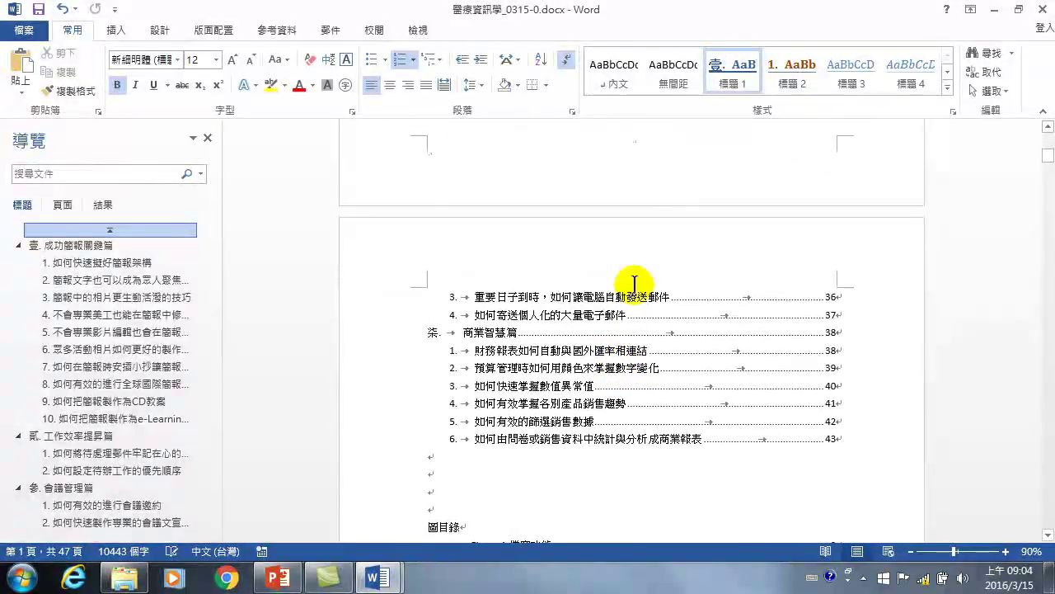
{"action": "left_click", "coordinate": [1006, 550]}
{"action": "left_click", "coordinate": [1006, 550]}
{"action": "left_click", "coordinate": [1006, 551]}
{"action": "left_click", "coordinate": [1006, 551]}
{"action": "left_click", "coordinate": [1006, 551]}
{"action": "scroll", "coordinate": [777, 290], "scroll_direction": "up", "scroll_amount": 5}
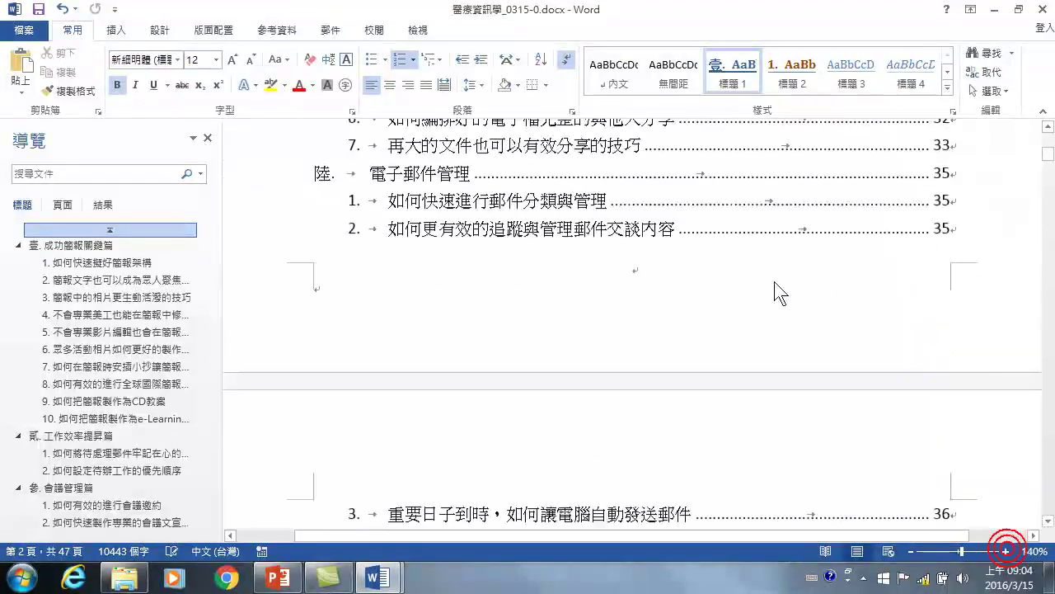
{"action": "scroll", "coordinate": [650, 364], "scroll_direction": "down", "scroll_amount": 1}
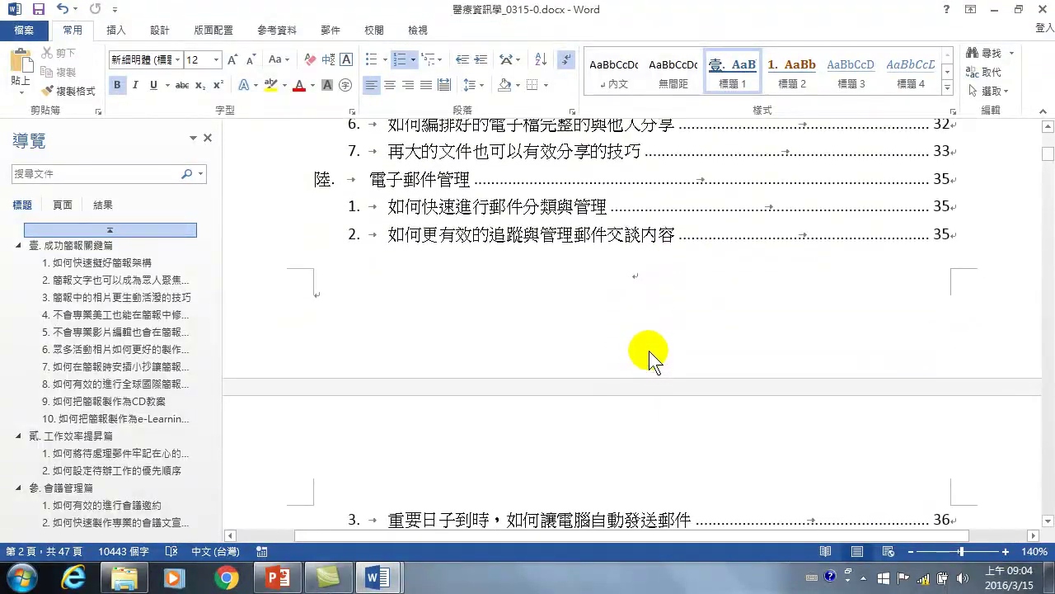
{"action": "left_click", "coordinate": [657, 289]}
{"action": "scroll", "coordinate": [655, 313], "scroll_direction": "down", "scroll_amount": 12}
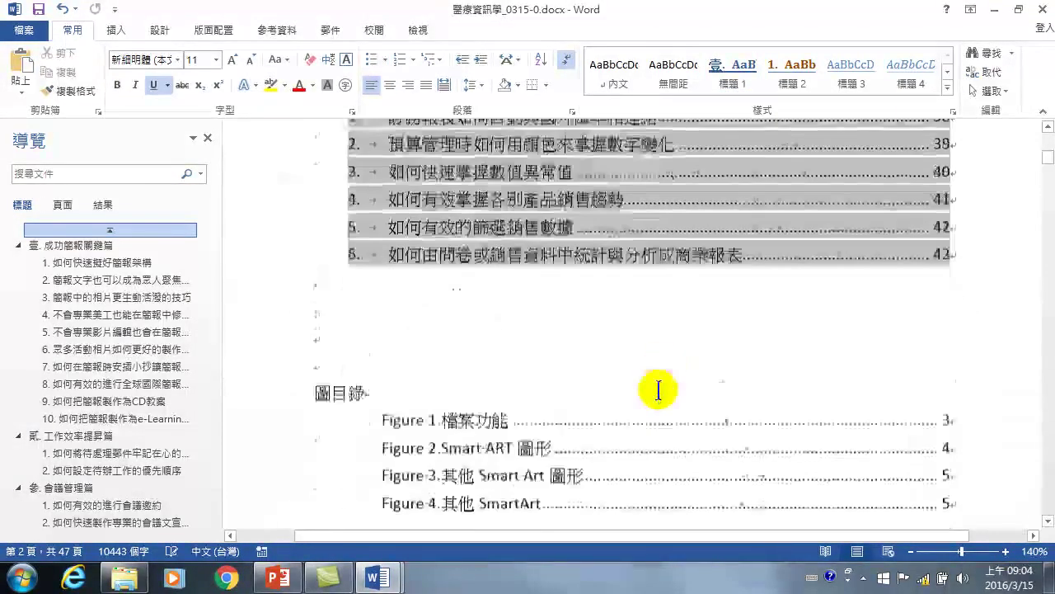
{"action": "scroll", "coordinate": [659, 398], "scroll_direction": "down", "scroll_amount": 10}
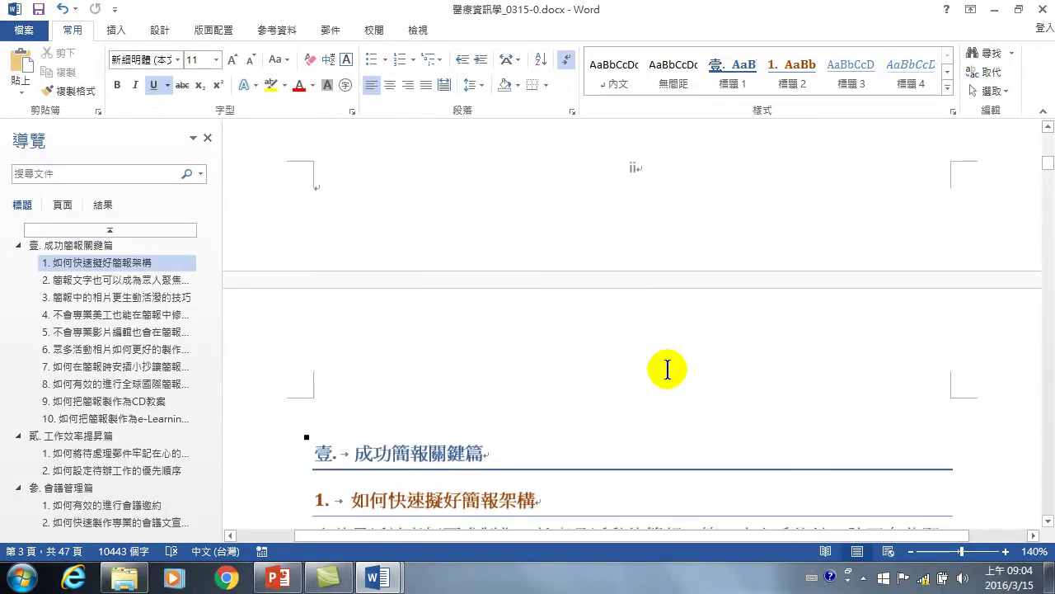
{"action": "scroll", "coordinate": [644, 292], "scroll_direction": "up", "scroll_amount": 1}
{"action": "scroll", "coordinate": [635, 300], "scroll_direction": "up", "scroll_amount": 10}
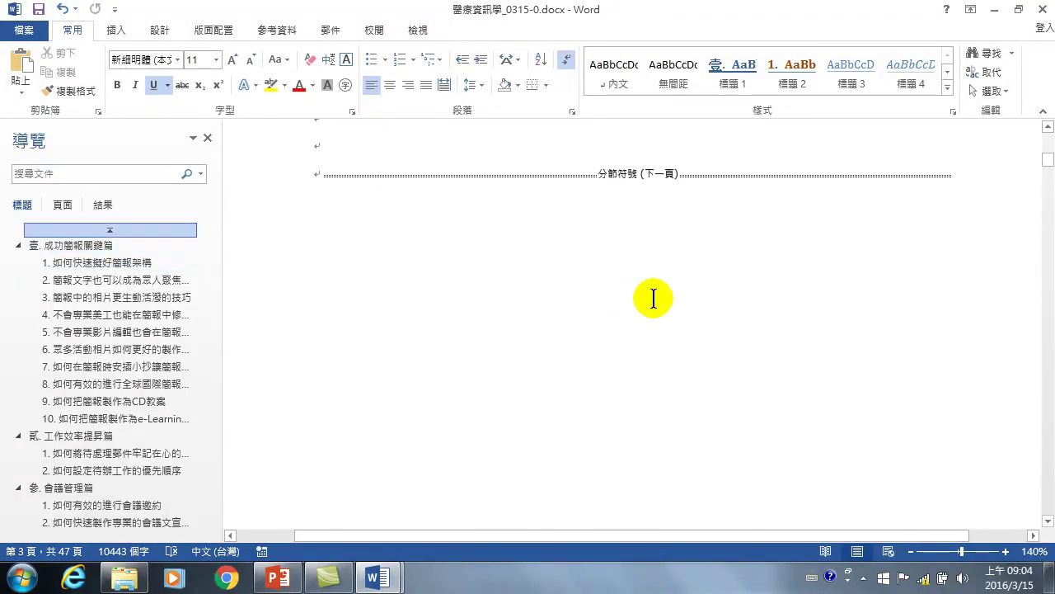
{"action": "scroll", "coordinate": [632, 253], "scroll_direction": "up", "scroll_amount": 1}
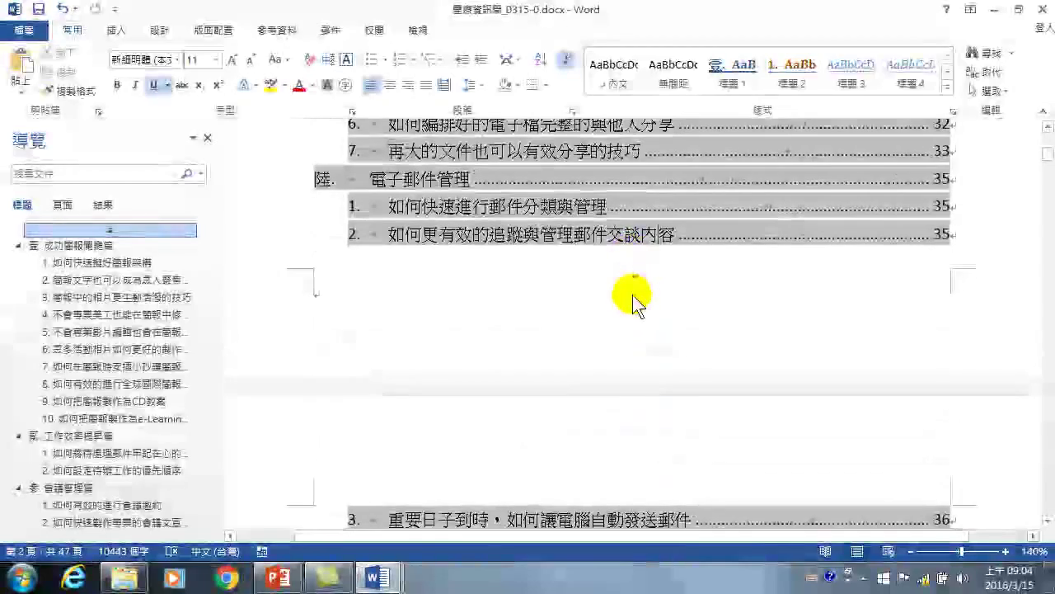
Open section 2's first-page footer on the first contents page and unlink it from the previous section
{"action": "double_click", "coordinate": [635, 284]}
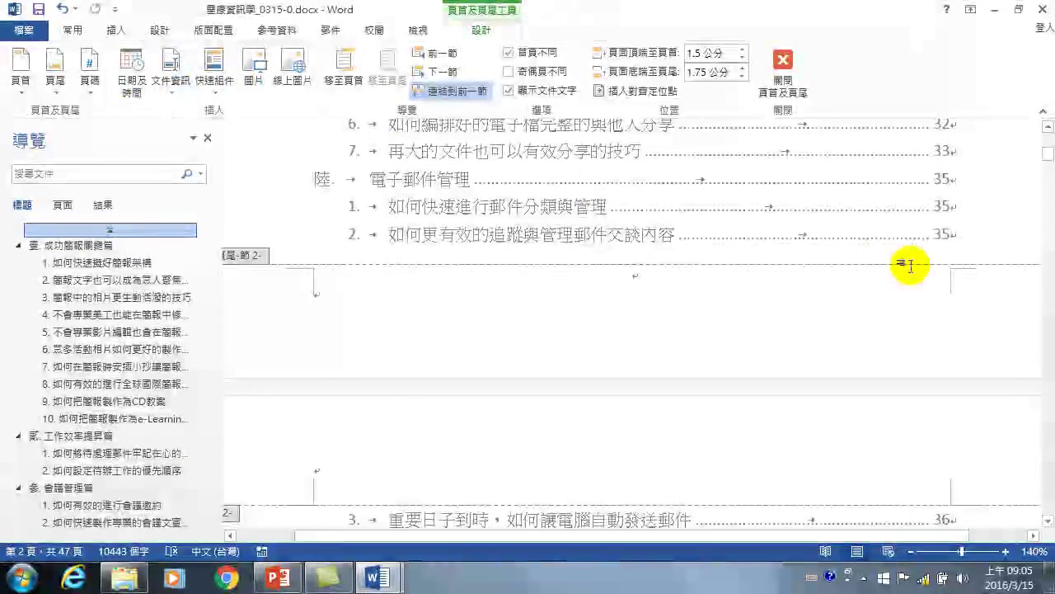
{"action": "left_click", "coordinate": [911, 550]}
{"action": "left_click", "coordinate": [911, 550]}
{"action": "left_click", "coordinate": [911, 550]}
{"action": "left_click", "coordinate": [911, 551]}
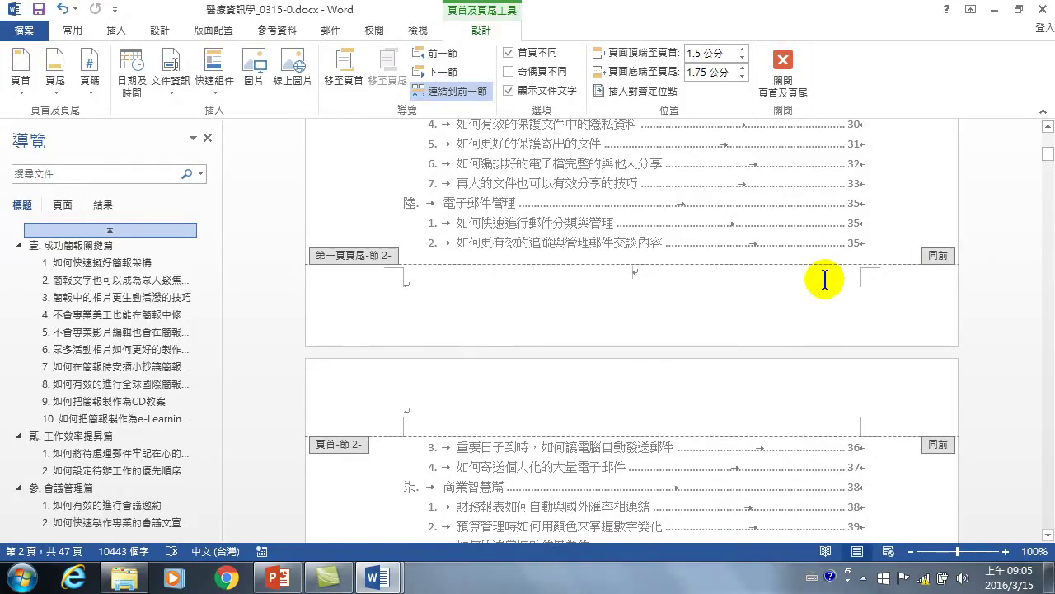
{"action": "scroll", "coordinate": [824, 279], "scroll_direction": "down", "scroll_amount": 10}
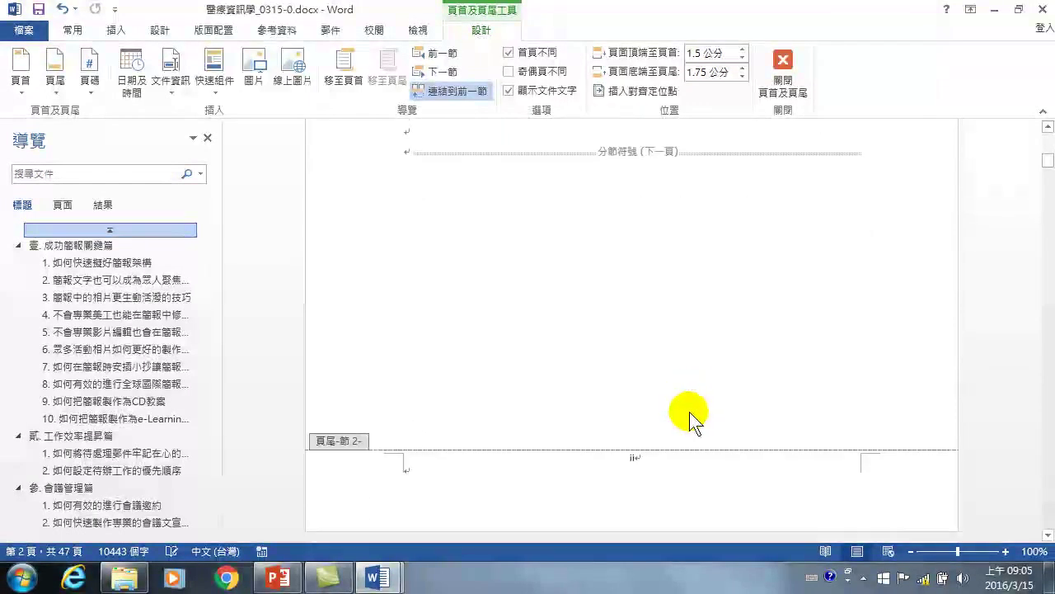
{"action": "scroll", "coordinate": [740, 294], "scroll_direction": "up", "scroll_amount": 7}
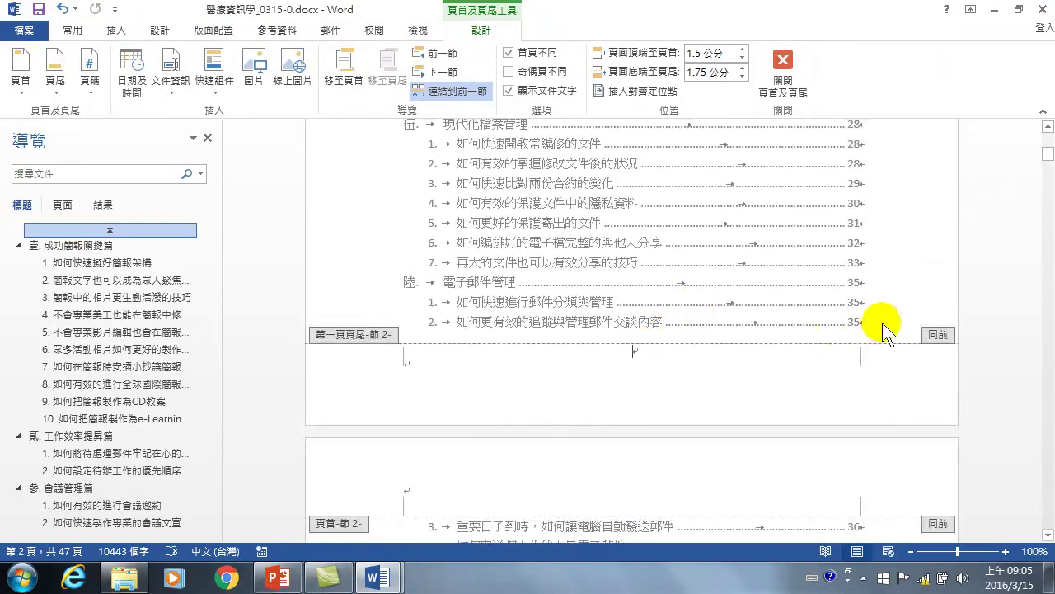
{"action": "left_click", "coordinate": [445, 93]}
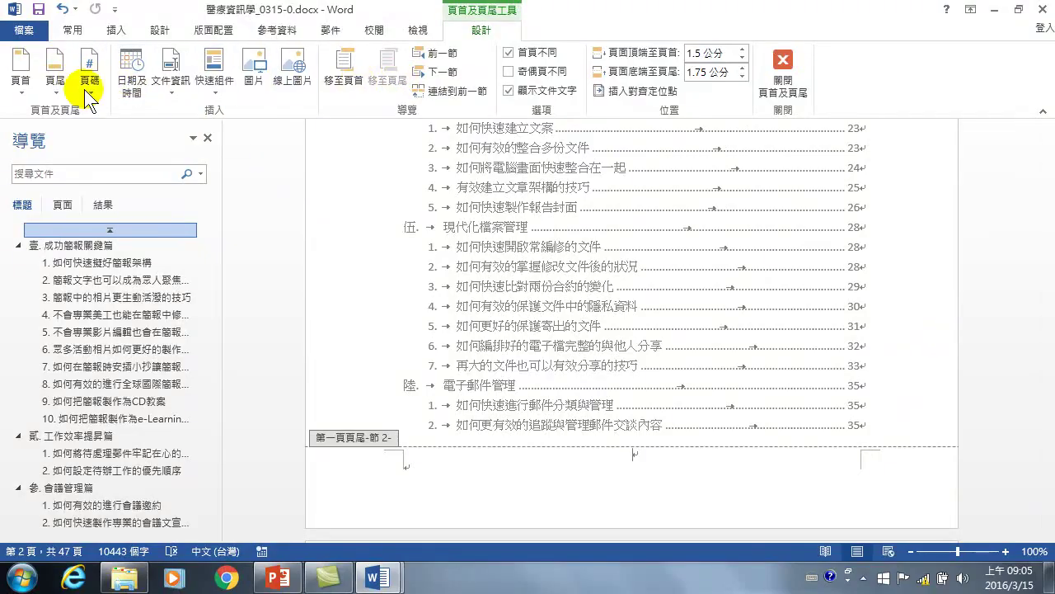
Insert a centred page number at the page bottom in section 2's first-page footer
{"action": "left_click", "coordinate": [597, 449]}
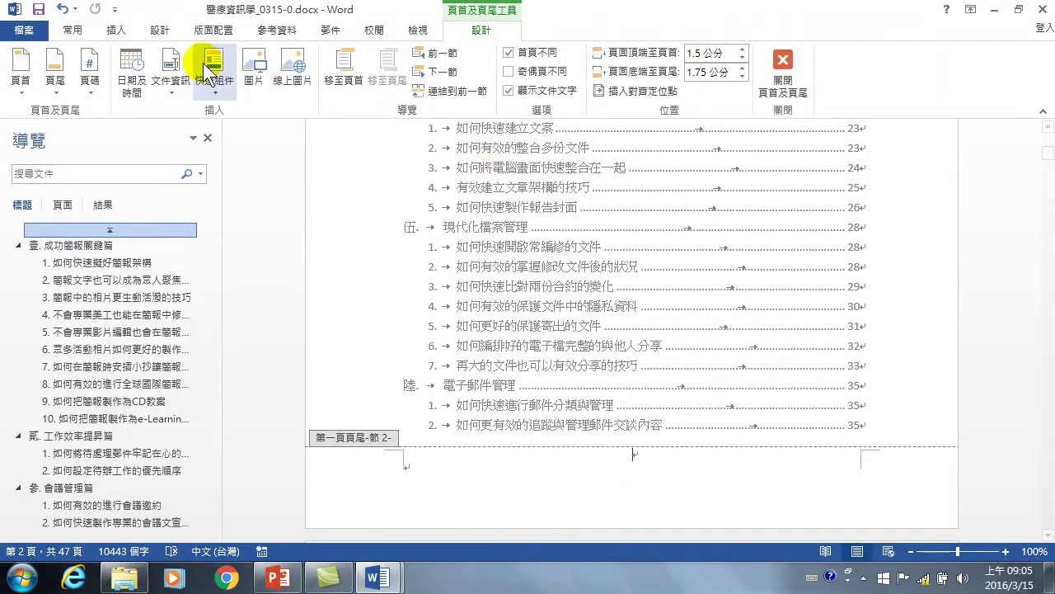
{"action": "left_click", "coordinate": [120, 29]}
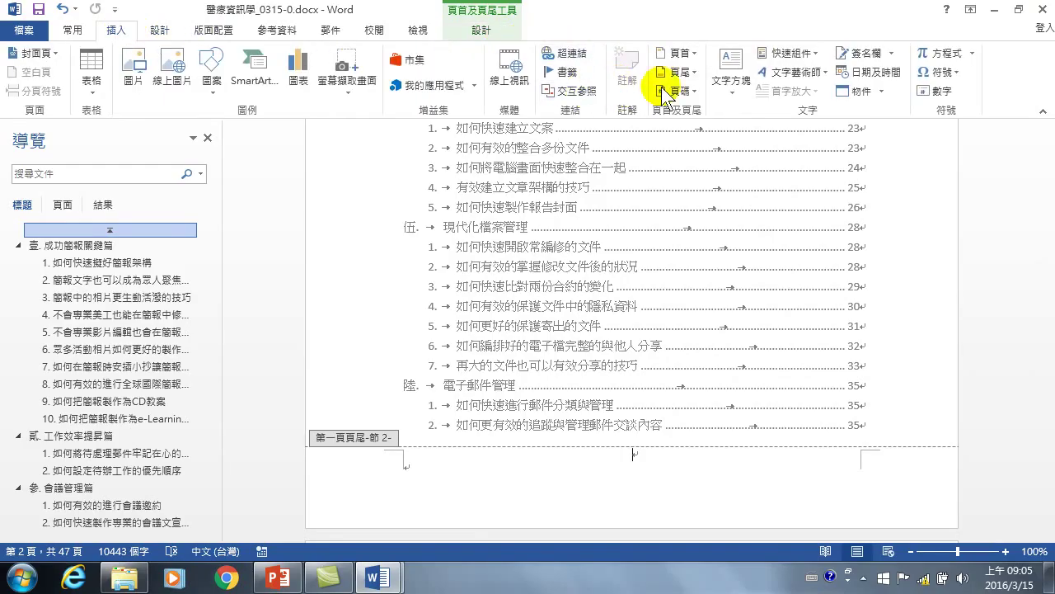
{"action": "left_click", "coordinate": [686, 71]}
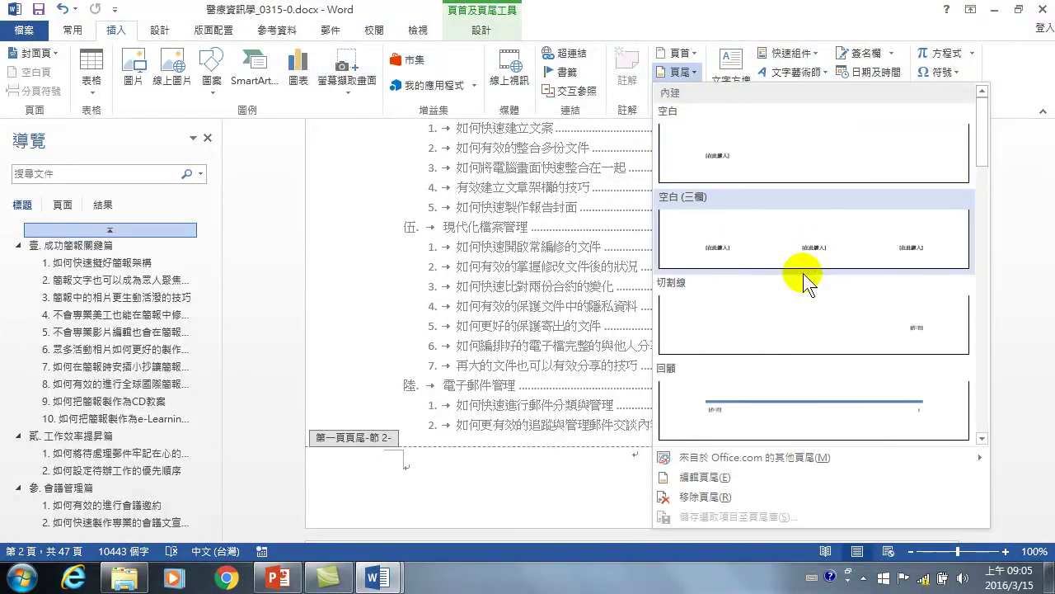
{"action": "left_click", "coordinate": [677, 71]}
{"action": "left_click", "coordinate": [677, 90]}
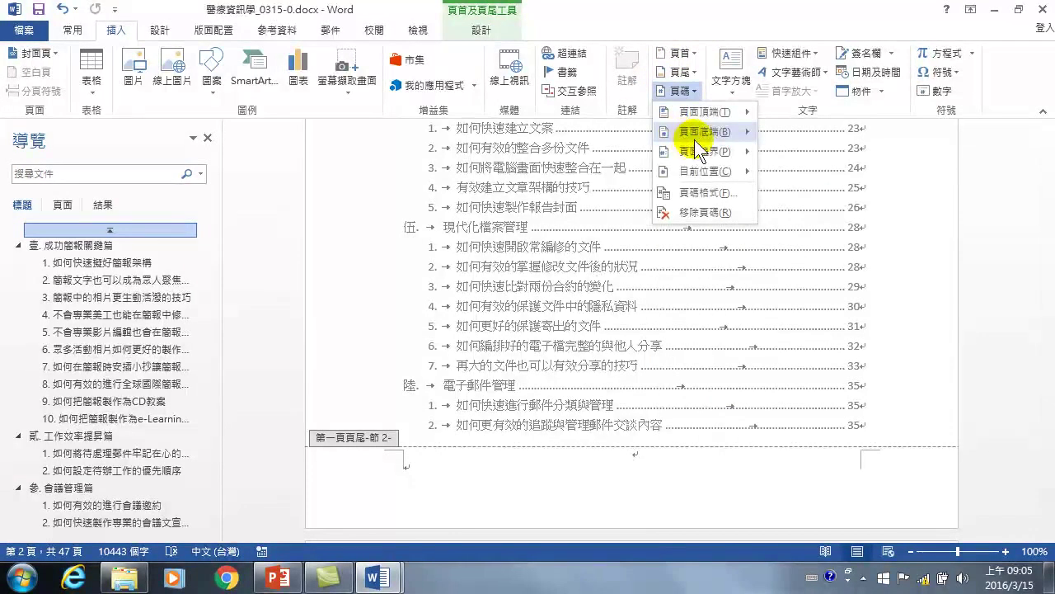
{"action": "mouse_move", "coordinate": [694, 139]}
{"action": "left_click", "coordinate": [505, 271]}
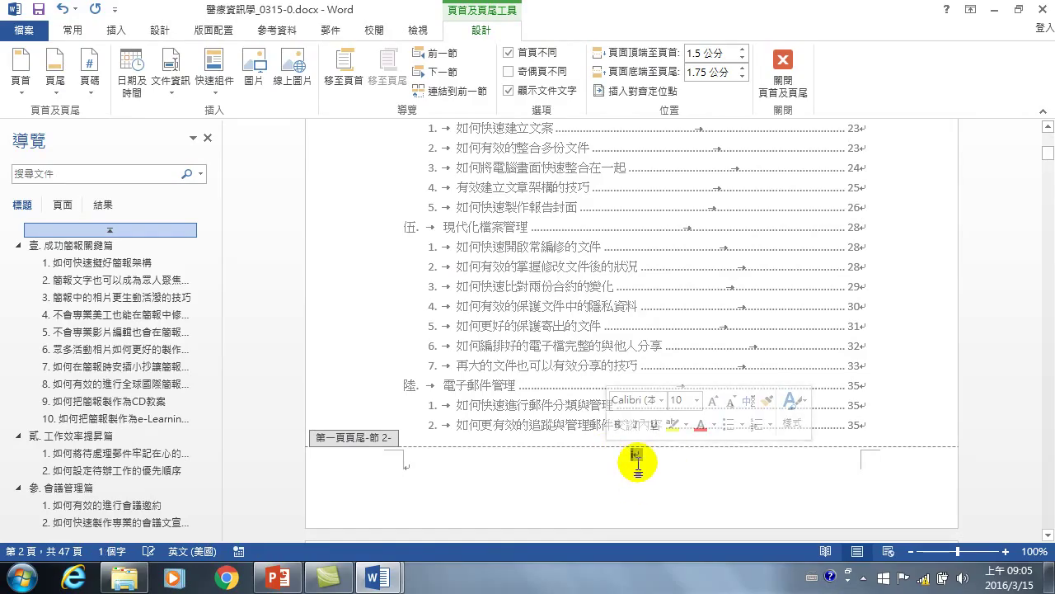
Check the footers of the second contents page and the first body page, and close header and footer editing
{"action": "scroll", "coordinate": [685, 445], "scroll_direction": "down", "scroll_amount": 3}
{"action": "scroll", "coordinate": [684, 443], "scroll_direction": "down", "scroll_amount": 8}
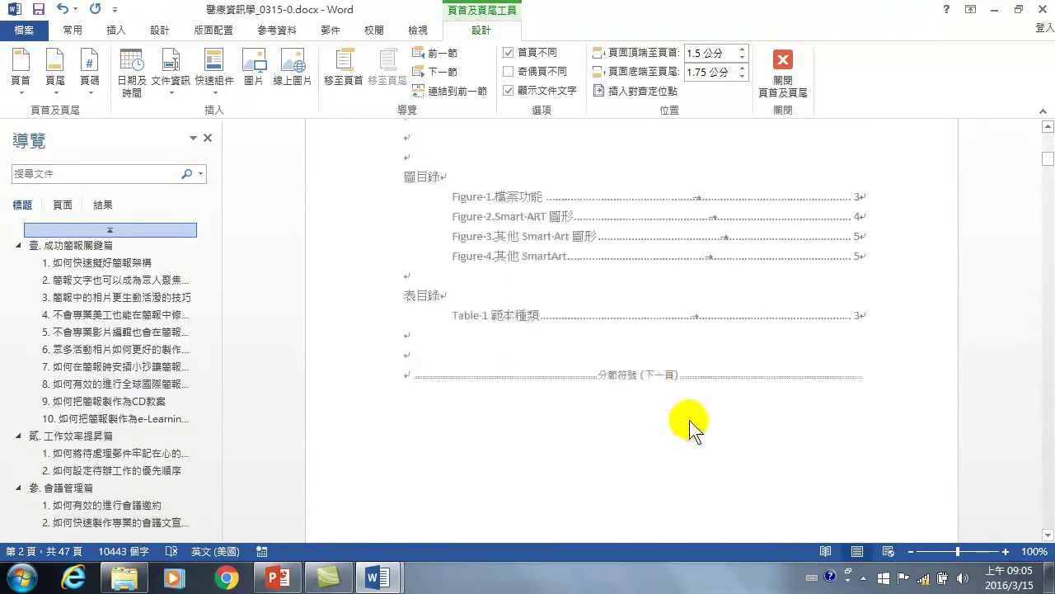
{"action": "scroll", "coordinate": [688, 409], "scroll_direction": "down", "scroll_amount": 5}
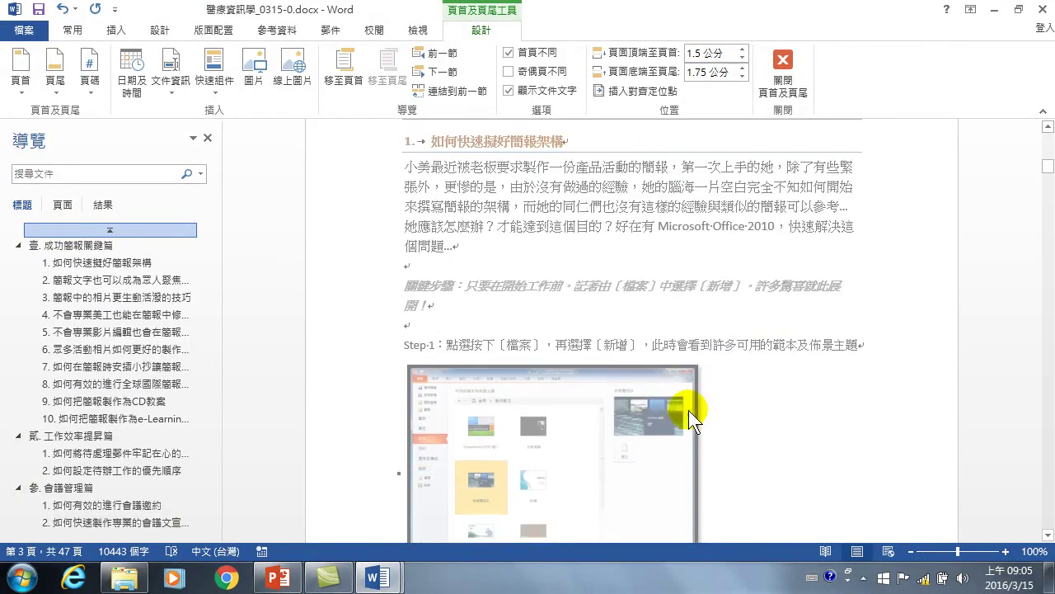
{"action": "scroll", "coordinate": [691, 404], "scroll_direction": "up", "scroll_amount": 3}
{"action": "scroll", "coordinate": [699, 399], "scroll_direction": "down", "scroll_amount": 3}
{"action": "scroll", "coordinate": [699, 398], "scroll_direction": "down", "scroll_amount": 5}
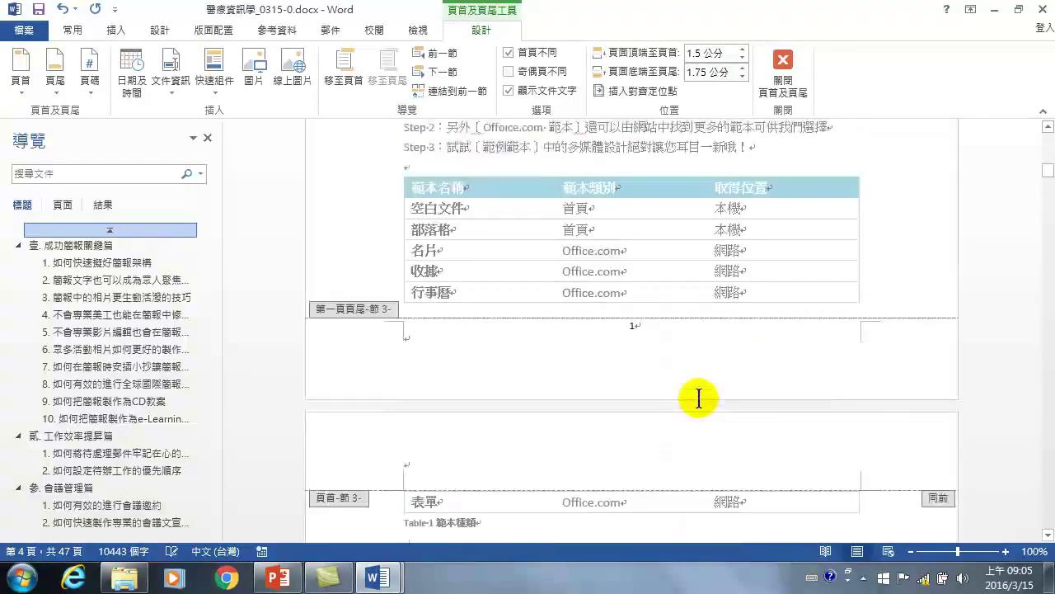
{"action": "left_click", "coordinate": [783, 70]}
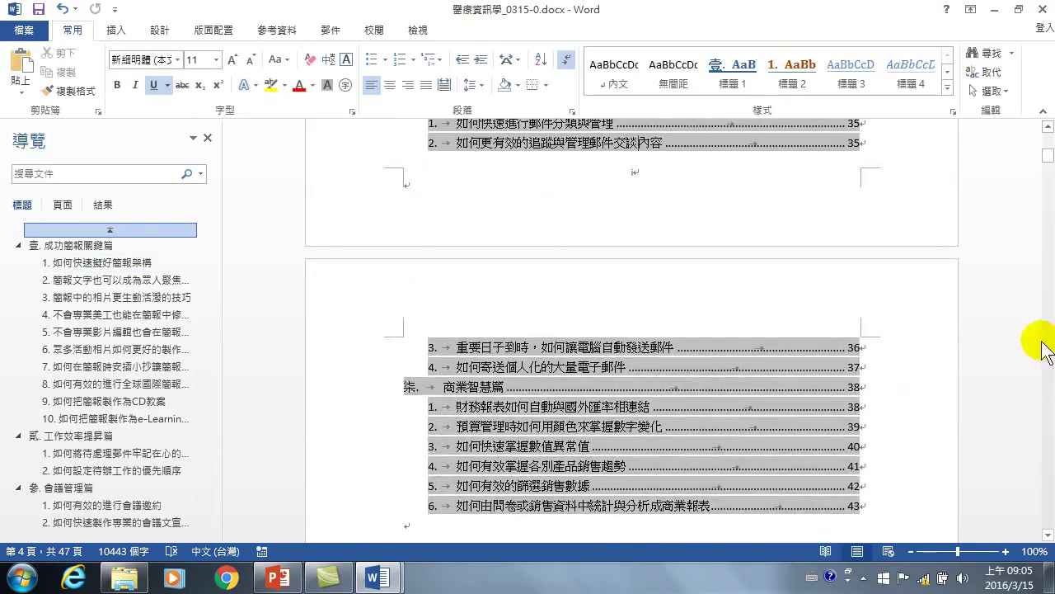
Return to the cover and check its footer and the page number on the first contents page
{"action": "left_click_drag", "start_coordinate": [1049, 165], "coordinate": [1044, 135]}
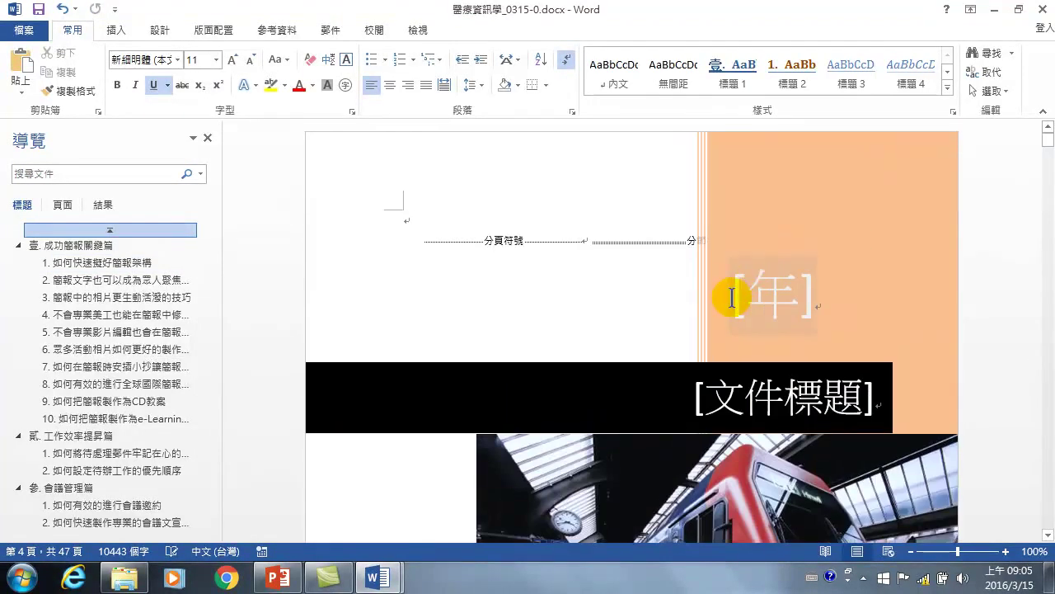
{"action": "scroll", "coordinate": [671, 236], "scroll_direction": "down", "scroll_amount": 10}
{"action": "scroll", "coordinate": [651, 247], "scroll_direction": "down", "scroll_amount": 3}
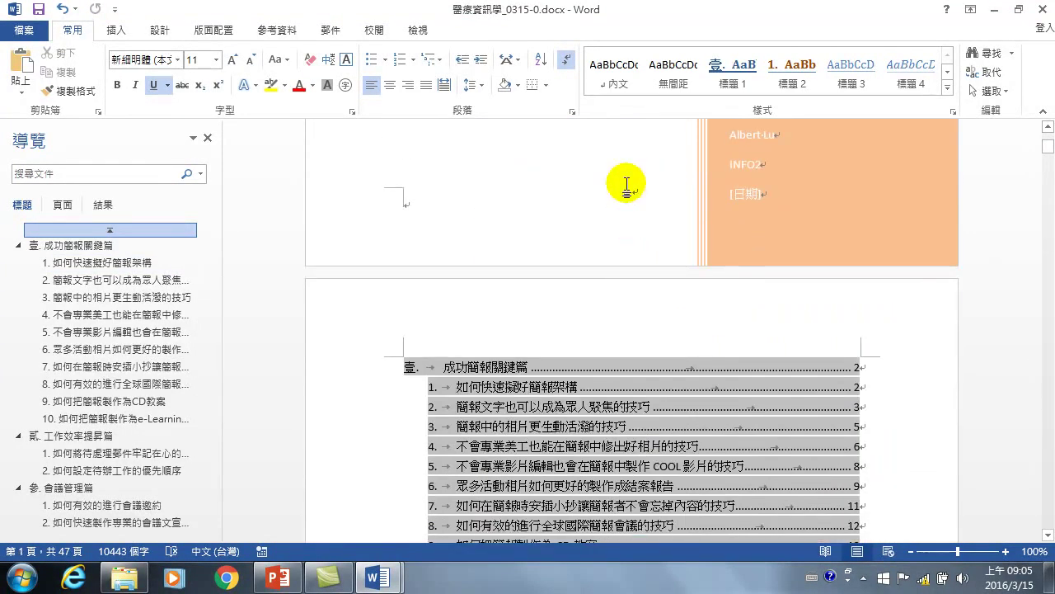
{"action": "scroll", "coordinate": [595, 330], "scroll_direction": "down", "scroll_amount": 4}
{"action": "scroll", "coordinate": [599, 360], "scroll_direction": "down", "scroll_amount": 20}
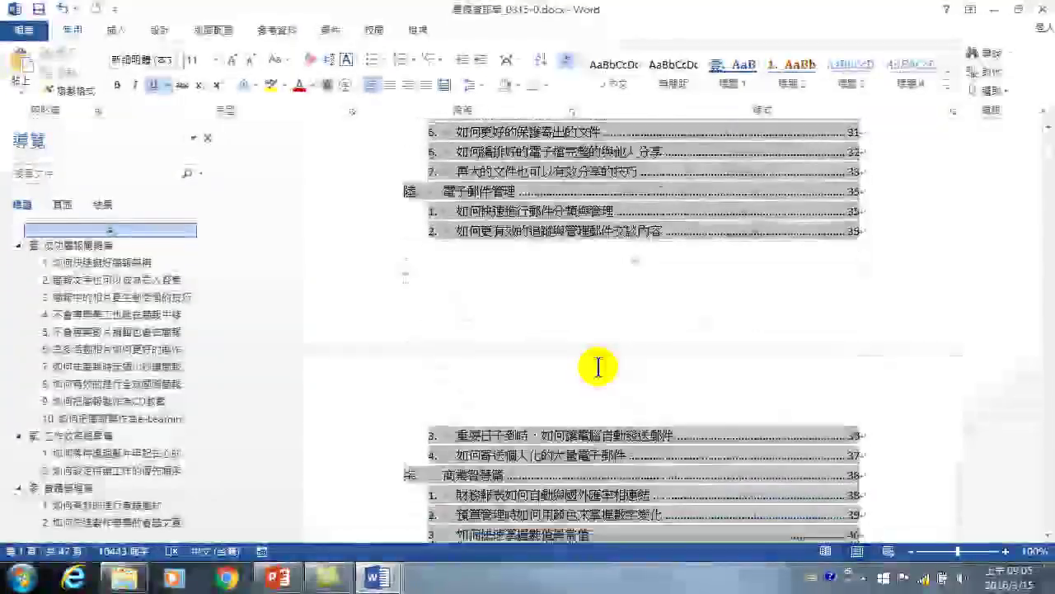
{"action": "scroll", "coordinate": [641, 184], "scroll_direction": "up", "scroll_amount": 4}
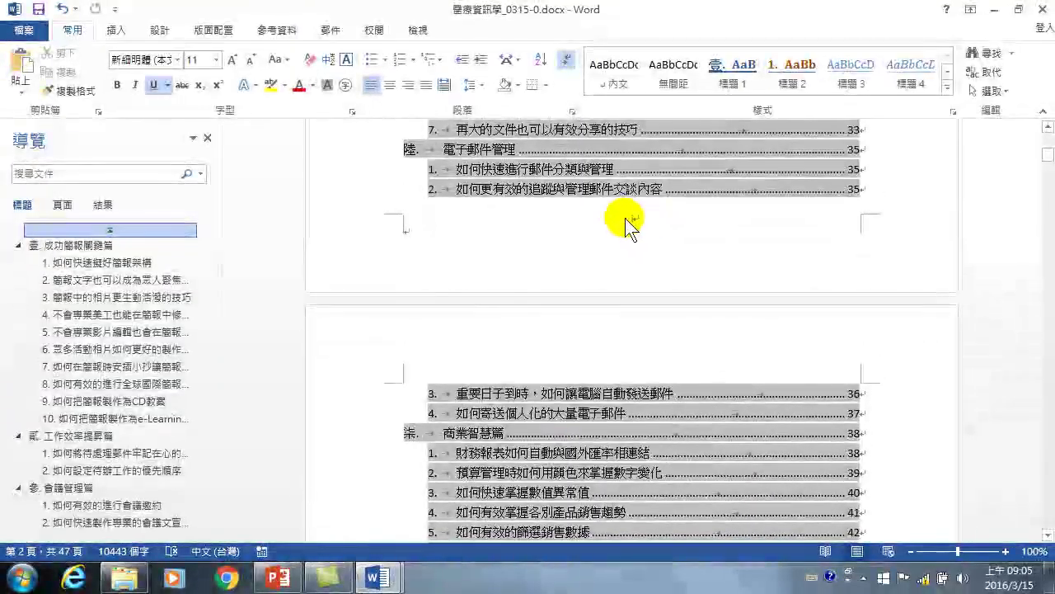
{"action": "left_click", "coordinate": [1006, 551]}
{"action": "left_click", "coordinate": [1006, 551]}
{"action": "left_click", "coordinate": [1006, 551]}
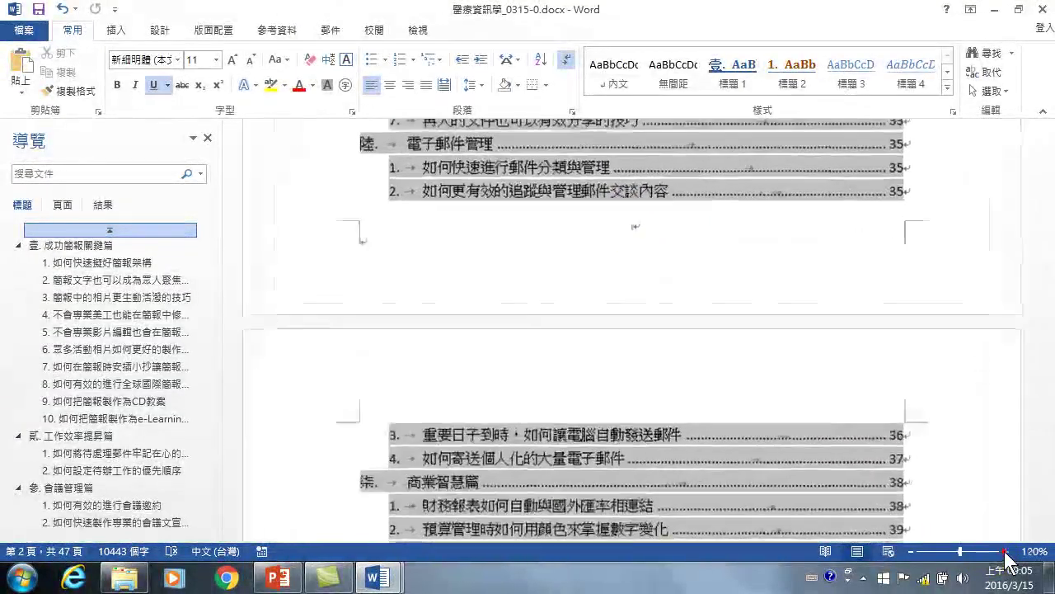
{"action": "left_click", "coordinate": [1006, 551]}
{"action": "left_click", "coordinate": [1006, 550]}
{"action": "left_click", "coordinate": [1006, 550]}
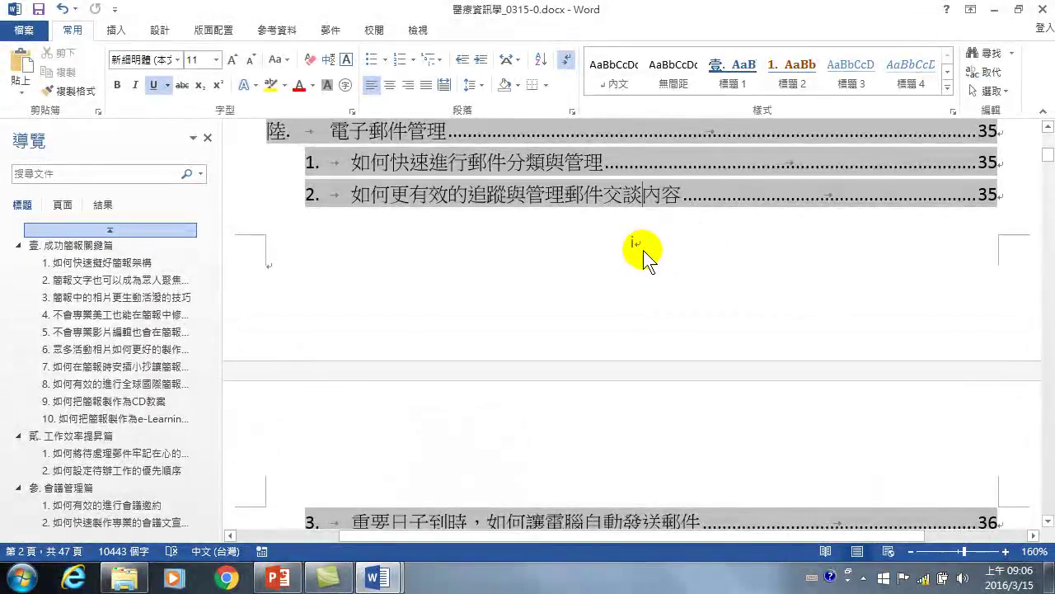
Check the page numbers on the second contents page and the opening body pages
{"action": "scroll", "coordinate": [644, 250], "scroll_direction": "down", "scroll_amount": 10}
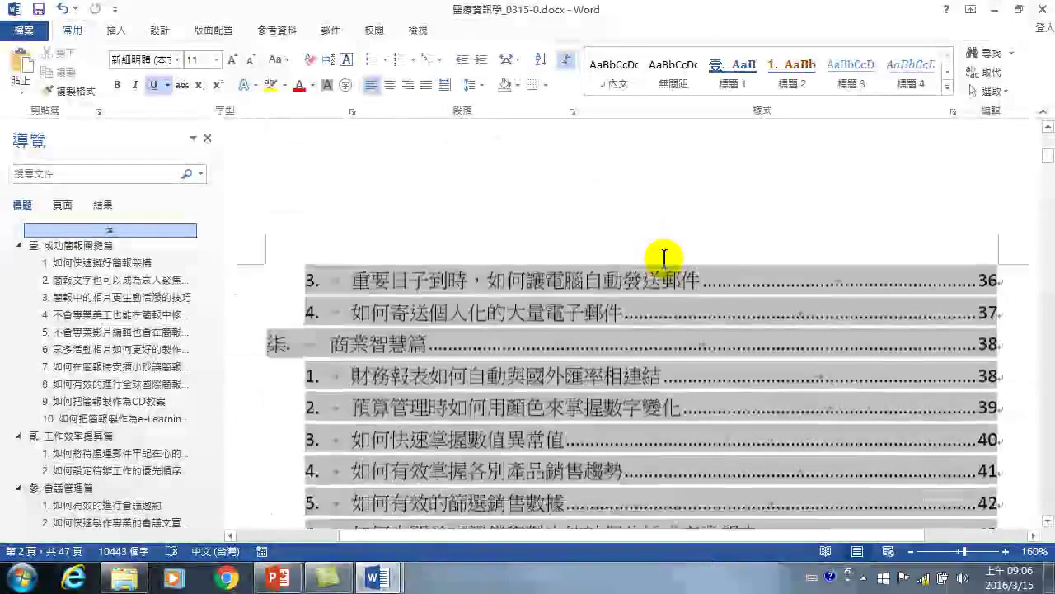
{"action": "scroll", "coordinate": [665, 269], "scroll_direction": "down", "scroll_amount": 4}
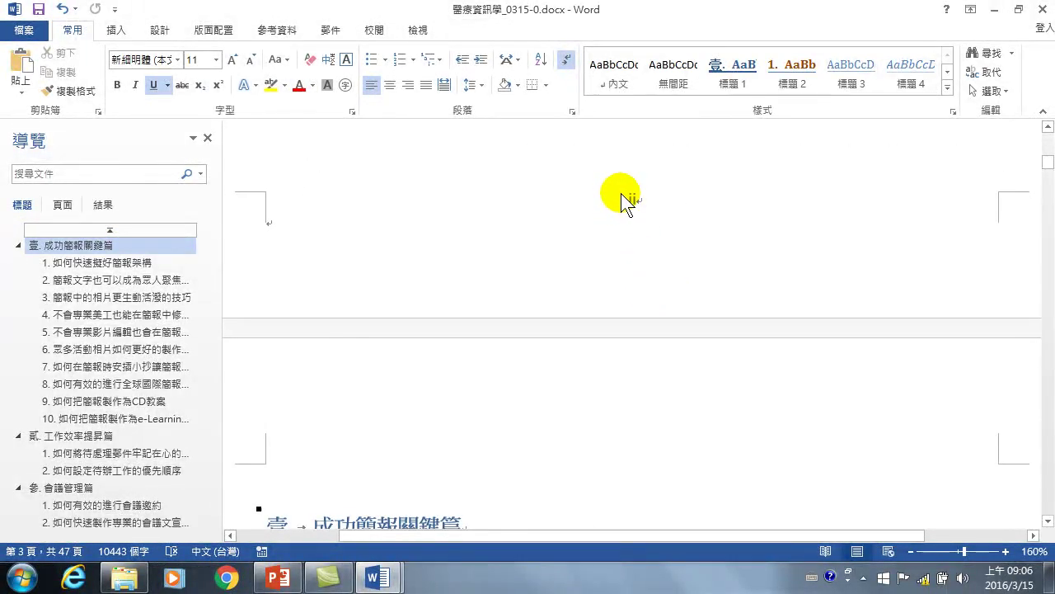
{"action": "scroll", "coordinate": [632, 202], "scroll_direction": "down", "scroll_amount": 7}
{"action": "scroll", "coordinate": [405, 229], "scroll_direction": "up", "scroll_amount": 3}
{"action": "scroll", "coordinate": [405, 229], "scroll_direction": "up", "scroll_amount": 3}
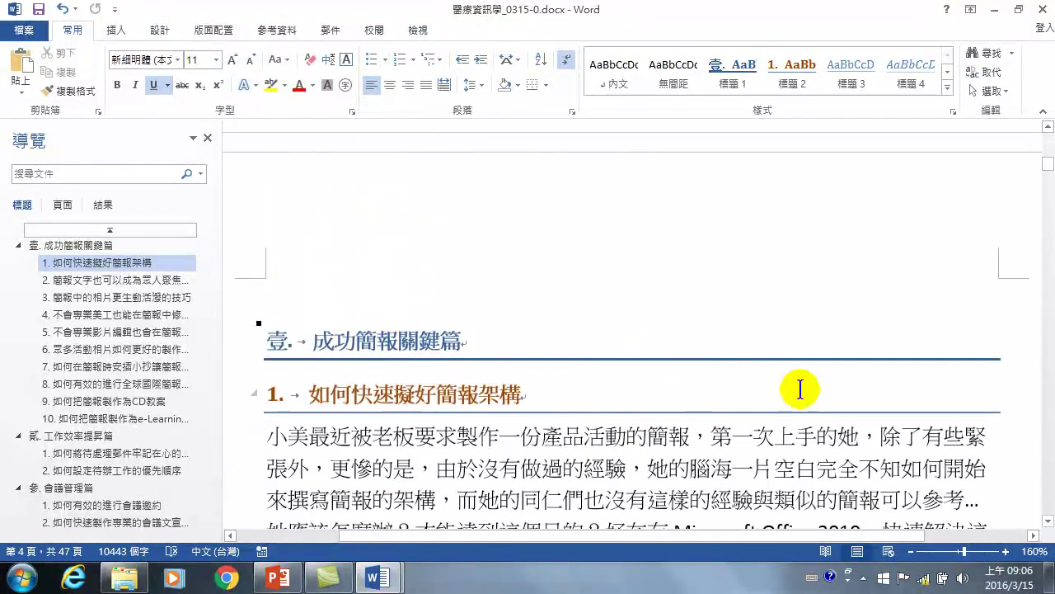
{"action": "scroll", "coordinate": [695, 381], "scroll_direction": "down", "scroll_amount": 20}
{"action": "scroll", "coordinate": [664, 332], "scroll_direction": "up", "scroll_amount": 3}
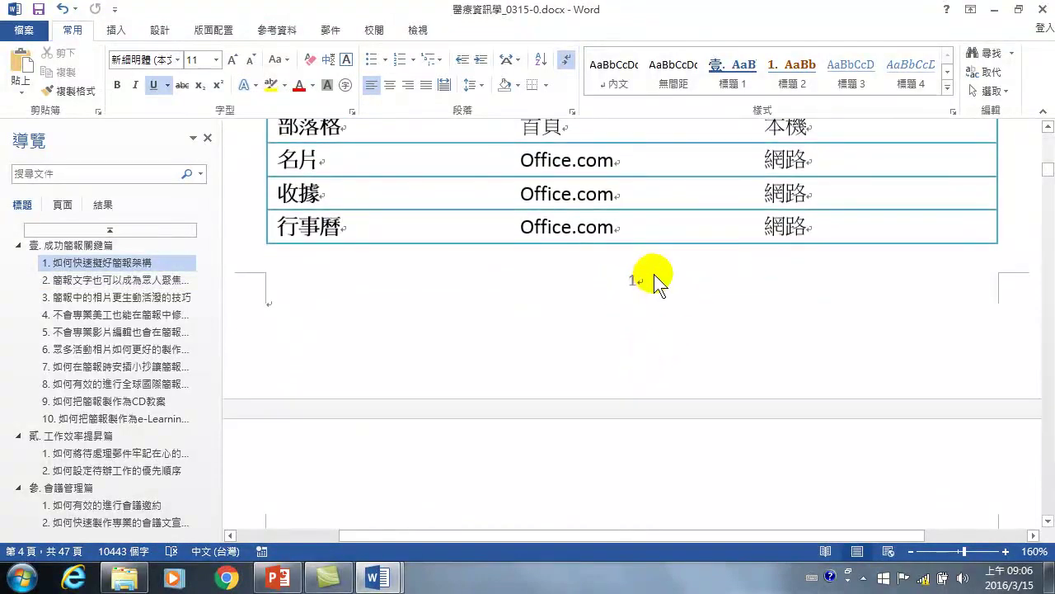
{"action": "scroll", "coordinate": [654, 274], "scroll_direction": "down", "scroll_amount": 15}
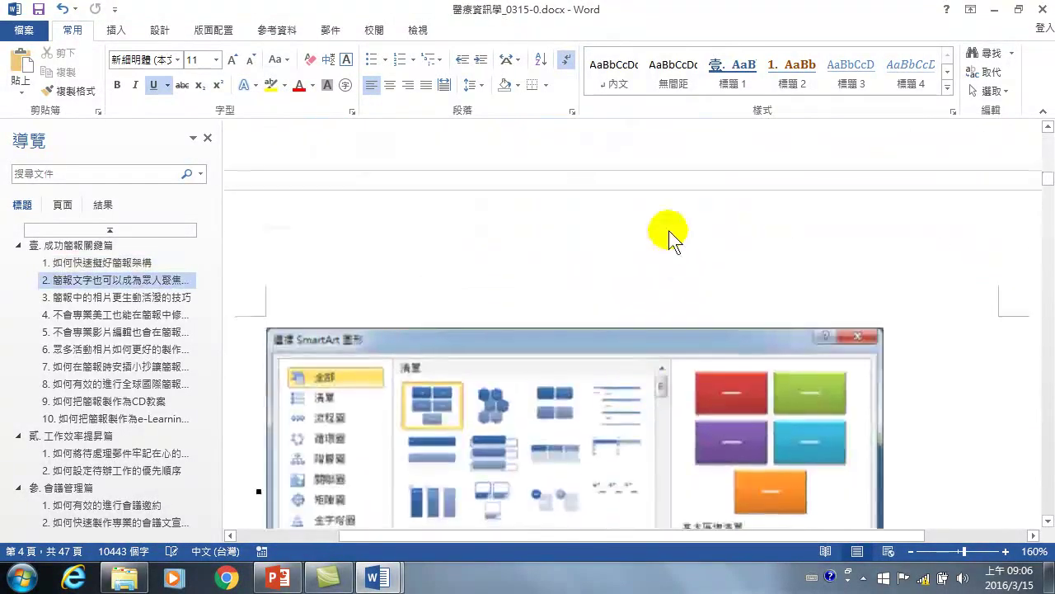
Look through the opening body pages, then return to the cover and inspect its lower end
{"action": "scroll", "coordinate": [659, 239], "scroll_direction": "up", "scroll_amount": 3}
{"action": "scroll", "coordinate": [621, 314], "scroll_direction": "down", "scroll_amount": 15}
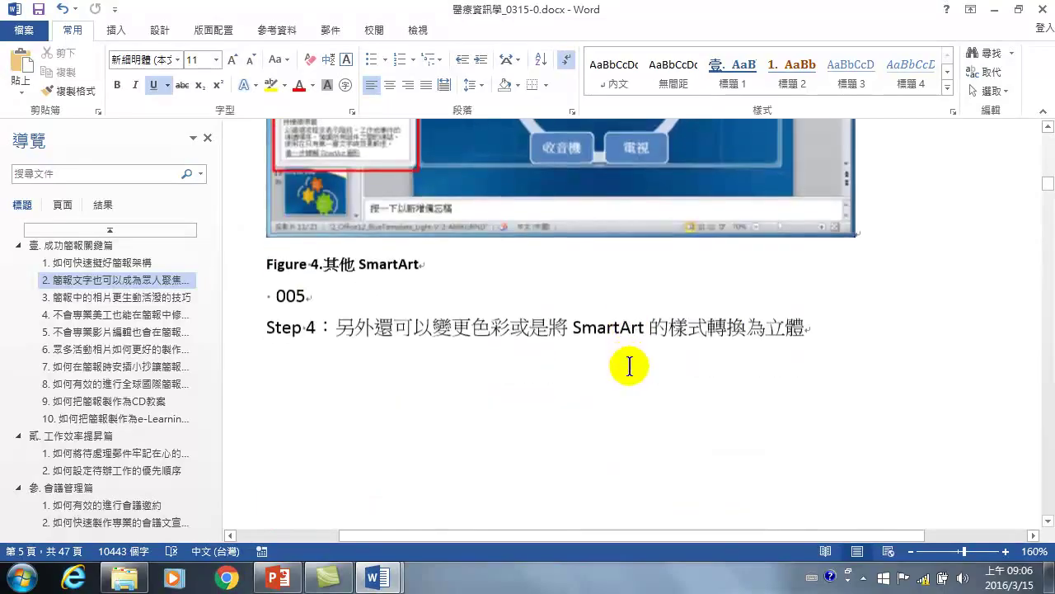
{"action": "left_click_drag", "start_coordinate": [1048, 187], "coordinate": [1048, 131]}
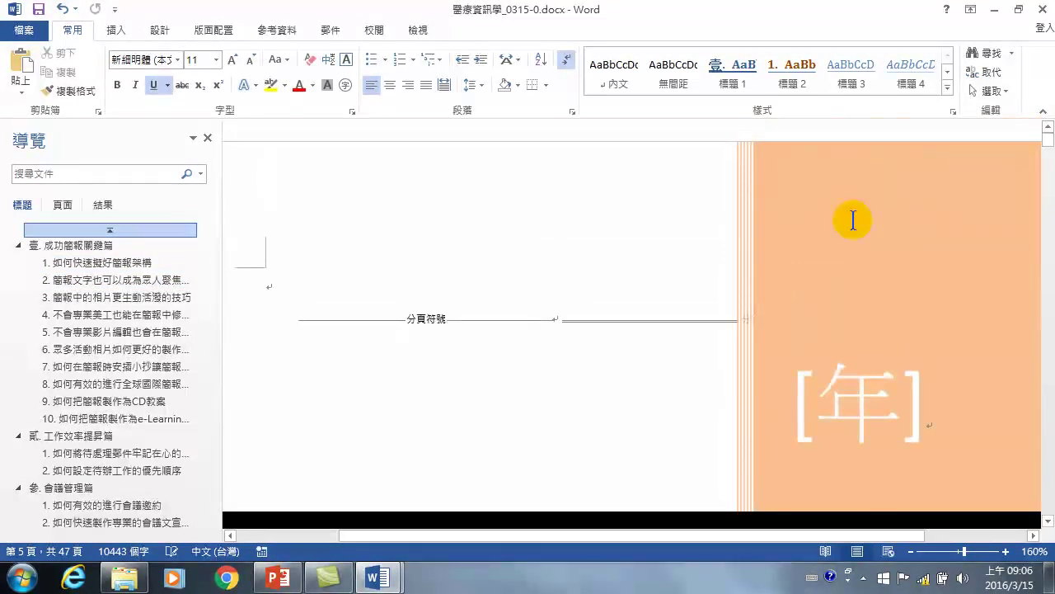
{"action": "scroll", "coordinate": [849, 219], "scroll_direction": "down", "scroll_amount": 5}
{"action": "scroll", "coordinate": [671, 373], "scroll_direction": "down", "scroll_amount": 3}
{"action": "left_click", "coordinate": [912, 551]}
{"action": "left_click", "coordinate": [912, 551]}
{"action": "left_click", "coordinate": [913, 551]}
{"action": "left_click", "coordinate": [912, 551]}
{"action": "left_click", "coordinate": [913, 551]}
{"action": "left_click", "coordinate": [913, 551]}
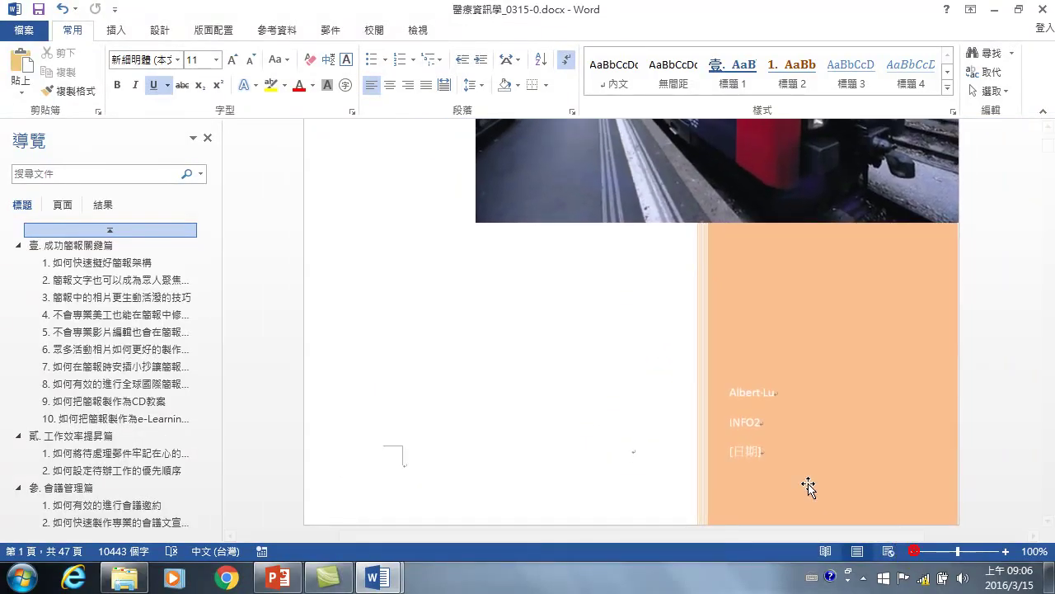
{"action": "scroll", "coordinate": [685, 394], "scroll_direction": "down", "scroll_amount": 5}
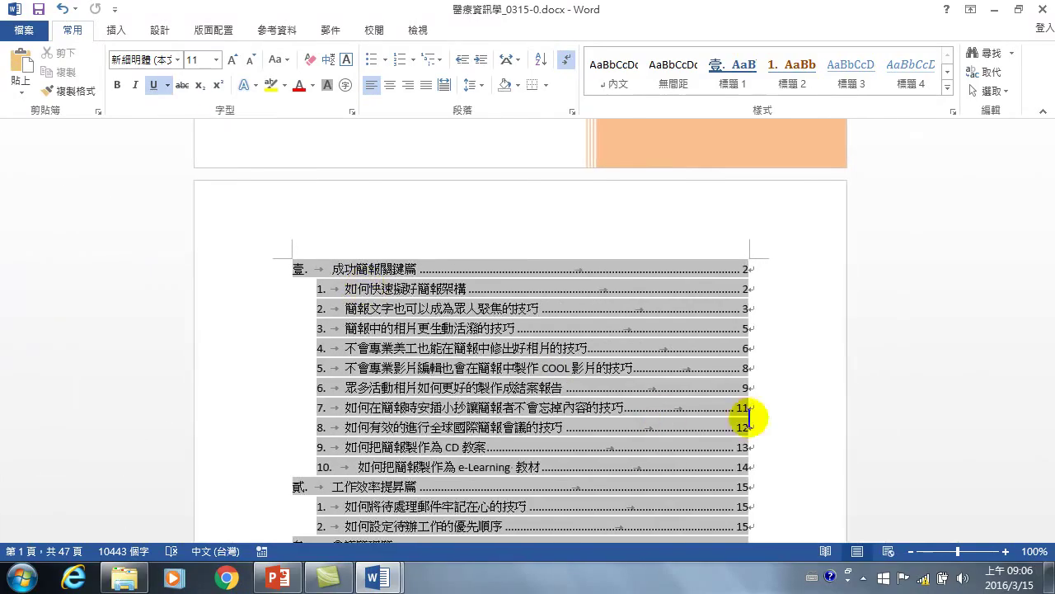
Update the entire table of contents so it uses the new page numbering
{"action": "left_click", "coordinate": [1006, 551]}
{"action": "left_click", "coordinate": [1006, 551]}
{"action": "left_click", "coordinate": [1005, 551]}
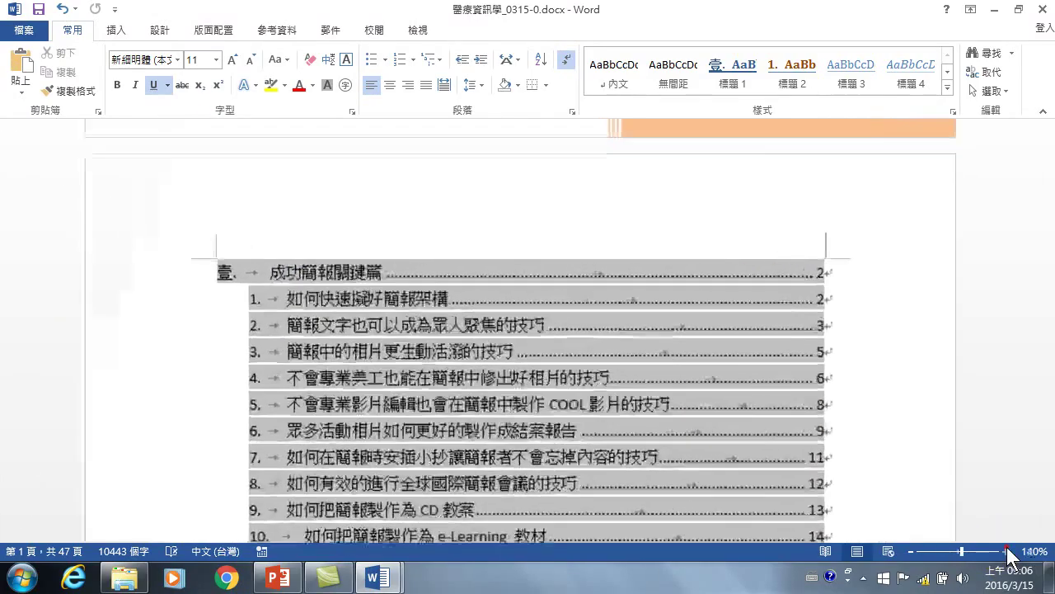
{"action": "left_click", "coordinate": [1006, 551]}
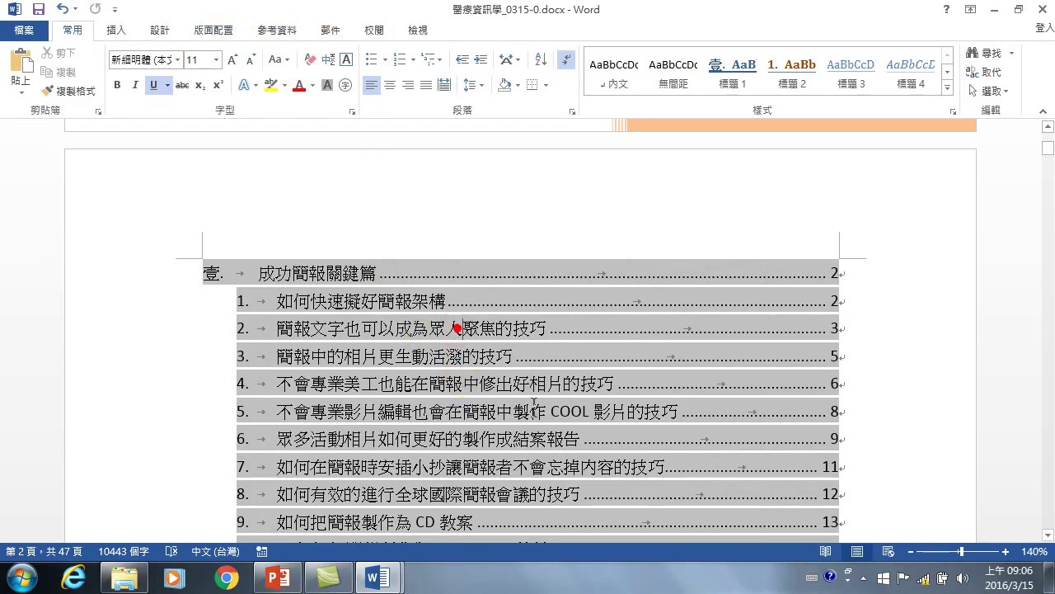
{"action": "left_click", "coordinate": [276, 33]}
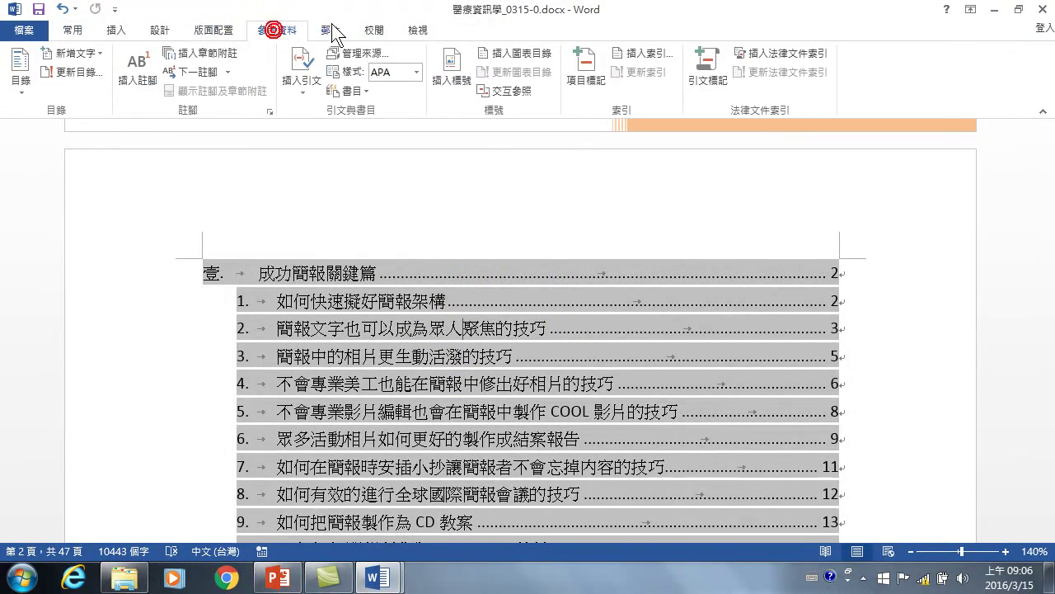
{"action": "left_click", "coordinate": [76, 74]}
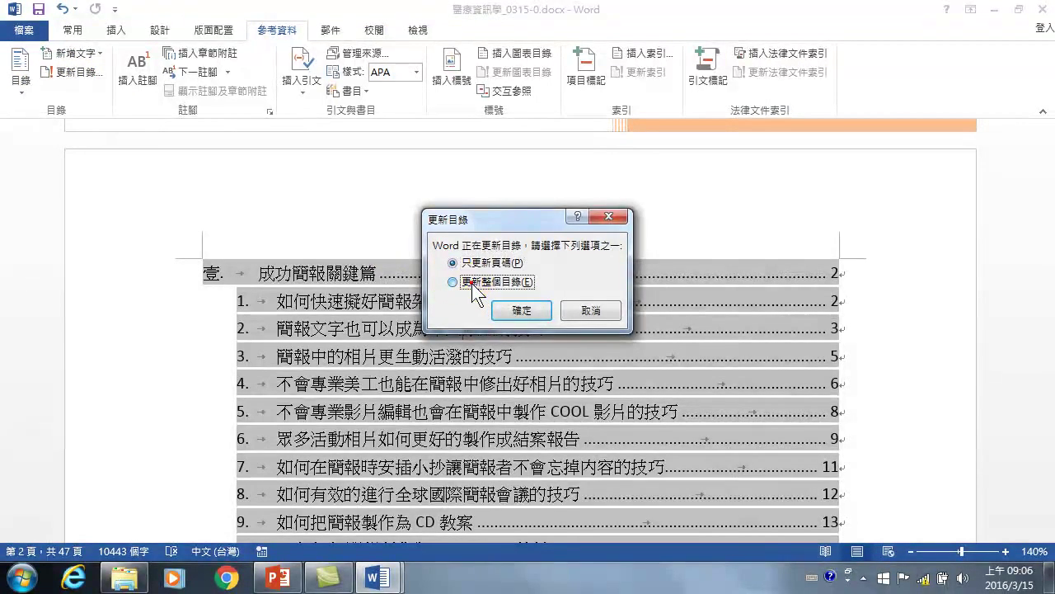
{"action": "left_click", "coordinate": [521, 312]}
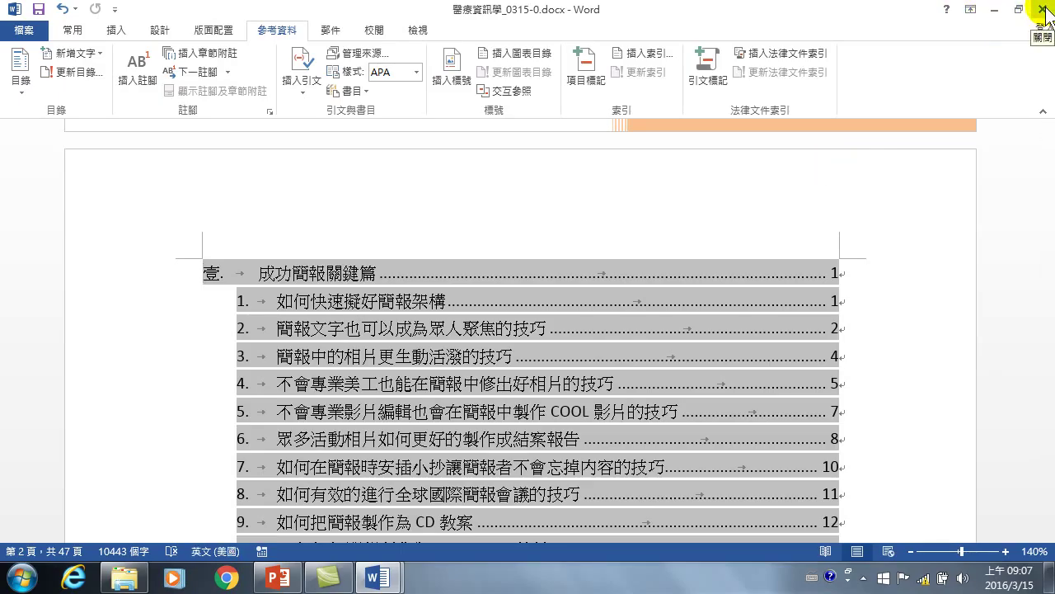
Minimise both Word documents and open SMART0425source.pptx in PowerPoint from the 20160315-醫學資訊學-write report folder
{"action": "left_click", "coordinate": [994, 11]}
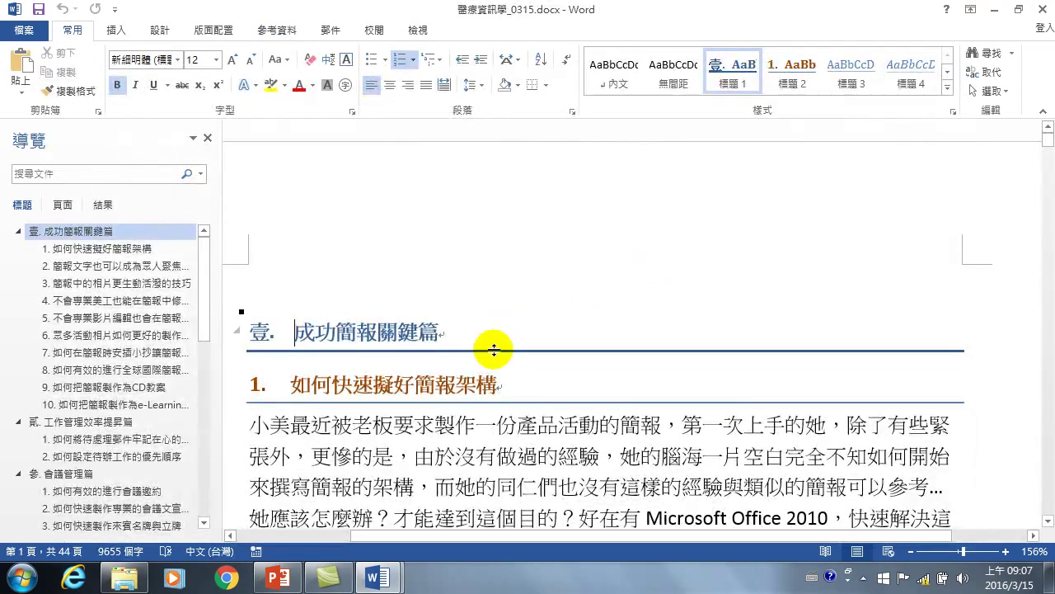
{"action": "left_click", "coordinate": [995, 11]}
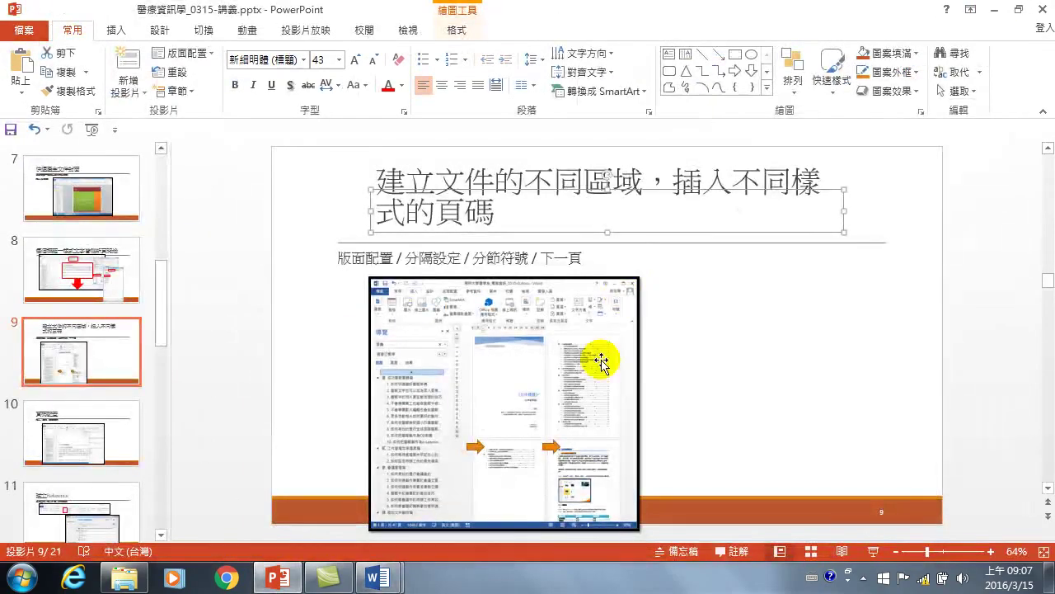
{"action": "mouse_move", "coordinate": [336, 581]}
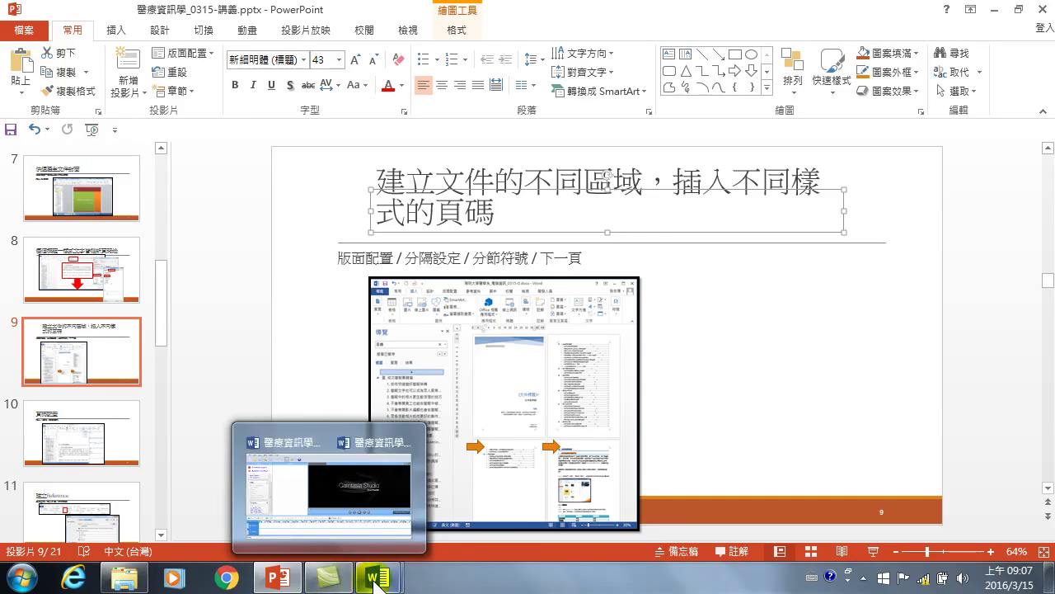
{"action": "left_click", "coordinate": [146, 583]}
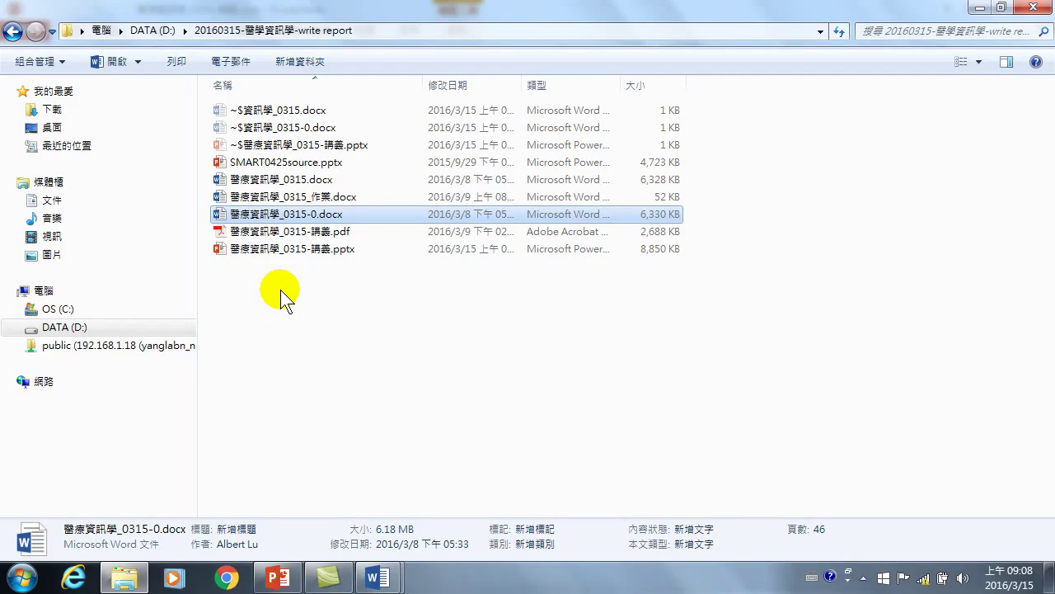
{"action": "left_click", "coordinate": [286, 163]}
{"action": "double_click", "coordinate": [285, 163]}
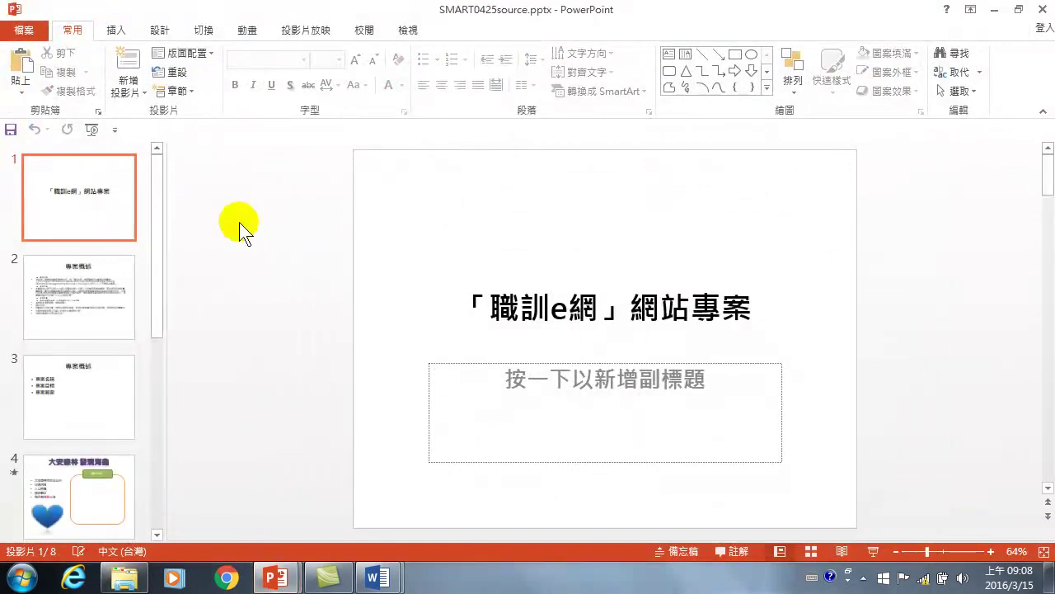
Play the slide show from the first slide to the 專案概述 slide and exit it
{"action": "left_click", "coordinate": [106, 235]}
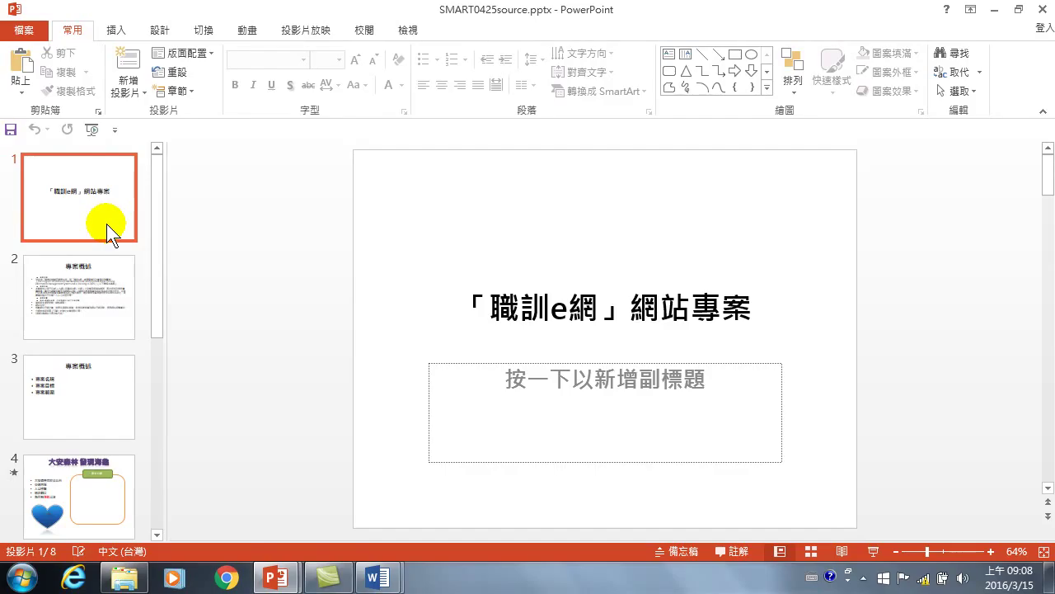
{"action": "key", "text": "F5"}
{"action": "key", "text": "Right"}
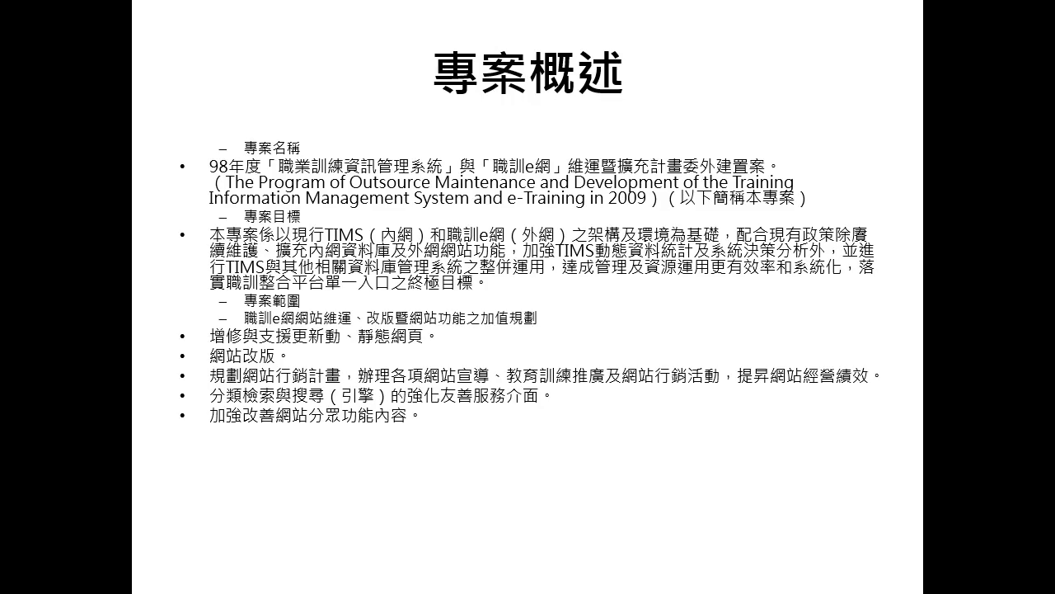
{"action": "key", "text": "Escape"}
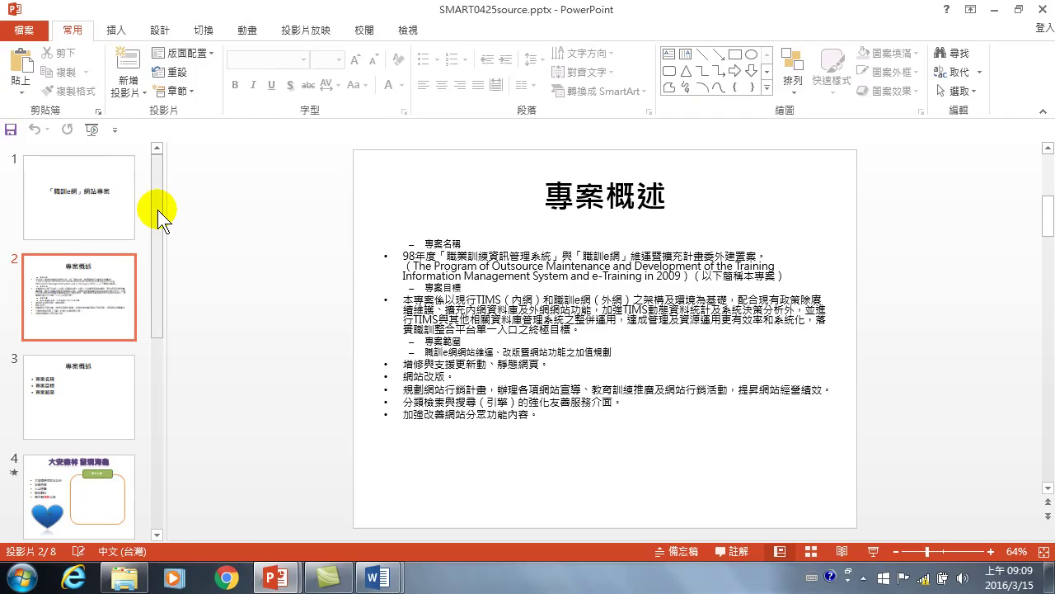
Insert a new slide after slide 2 and place the cursor in its content placeholder
{"action": "left_click", "coordinate": [57, 274]}
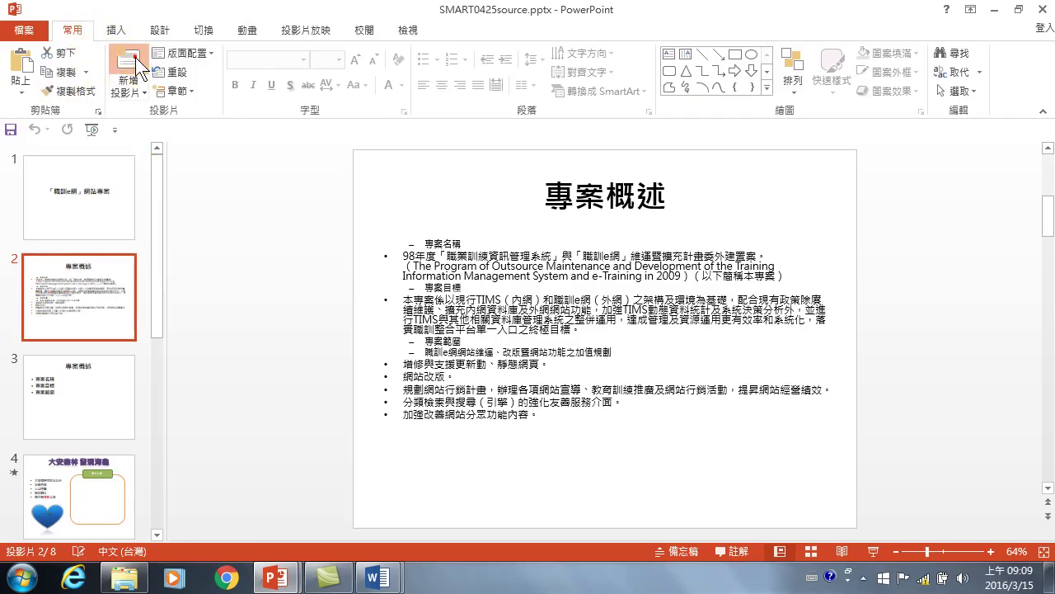
{"action": "left_click", "coordinate": [132, 62]}
{"action": "left_click", "coordinate": [451, 291]}
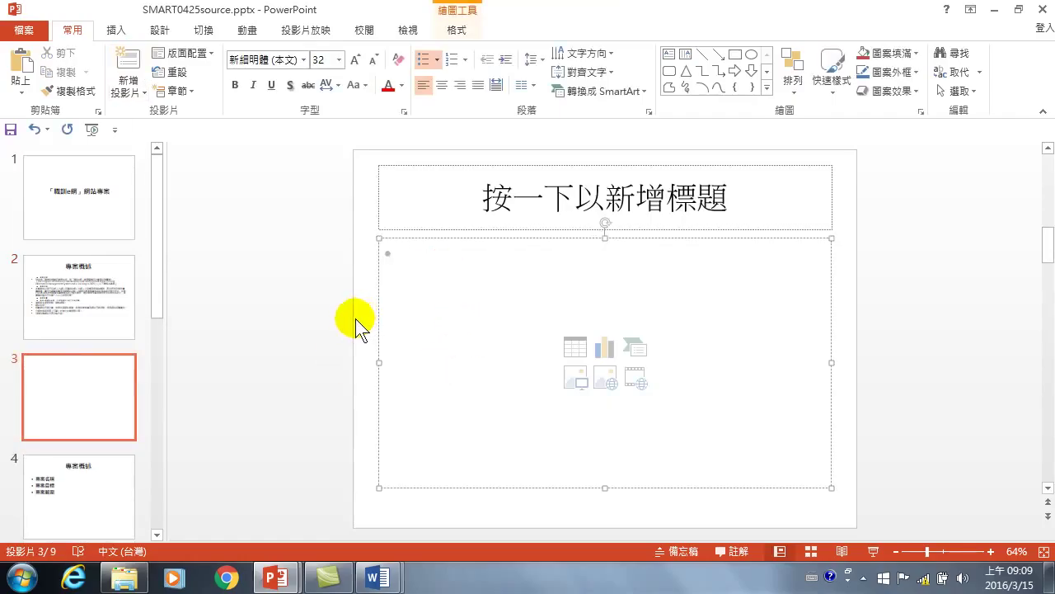
Enter the bullets Aaa, Bbb, Ccc, Ddd, Eee, Fff, Ggg and h in the new slide's content placeholder
{"action": "type", "text": "aaa"}
{"action": "key", "text": "Return"}
{"action": "type", "text": "bbb"}
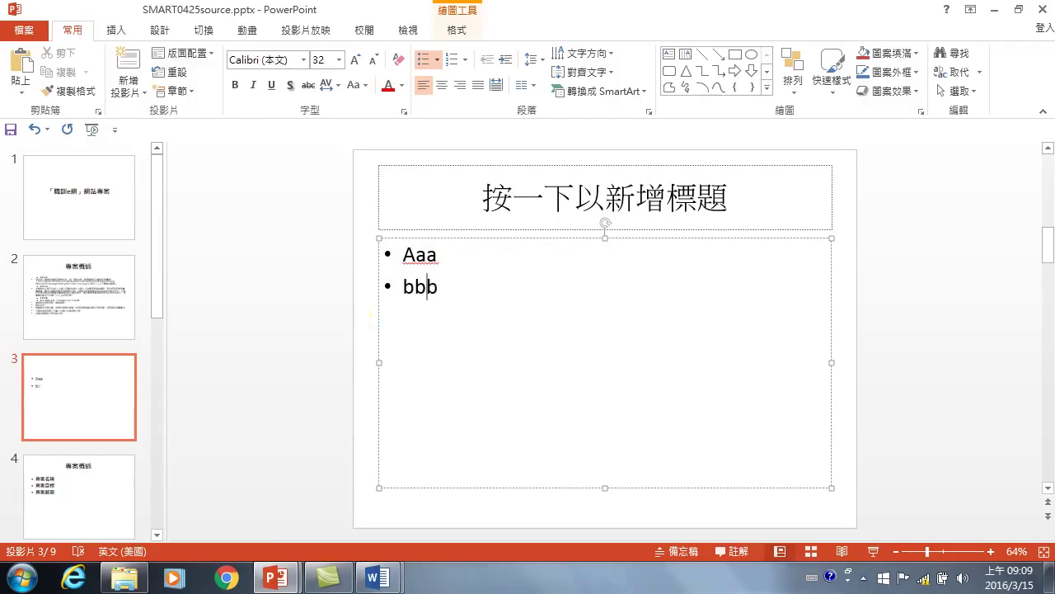
{"action": "key", "text": "Return"}
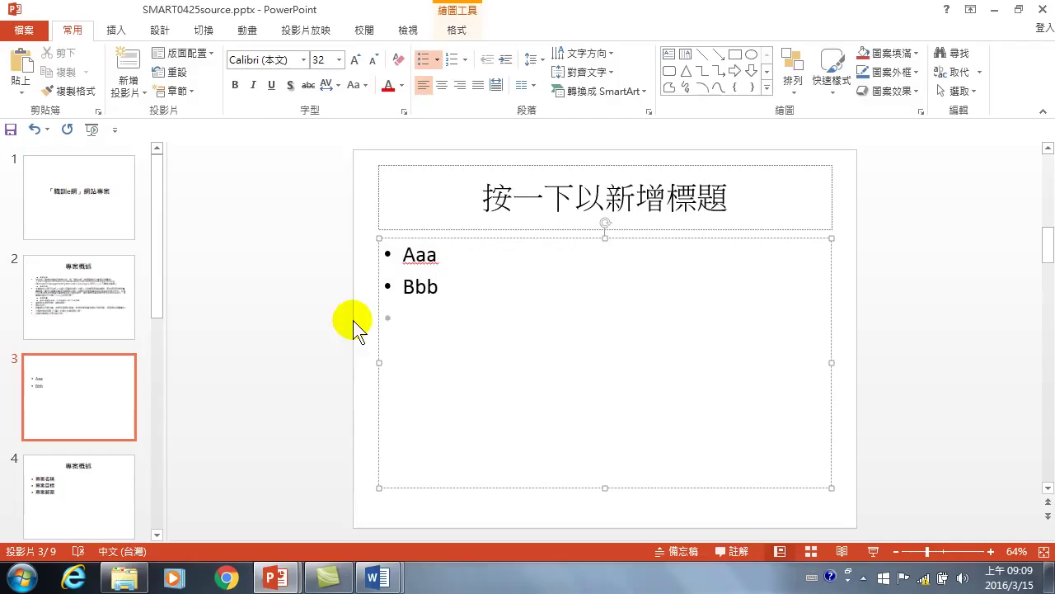
{"action": "type", "text": "ccc"}
{"action": "key", "text": "Return"}
{"action": "type", "text": "ddd"}
{"action": "key", "text": "Return"}
{"action": "type", "text": "w"}
{"action": "key", "text": "BackSpace"}
{"action": "type", "text": "eee"}
{"action": "key", "text": "Return"}
{"action": "type", "text": "fff"}
{"action": "key", "text": "Return"}
{"action": "type", "text": "ggg"}
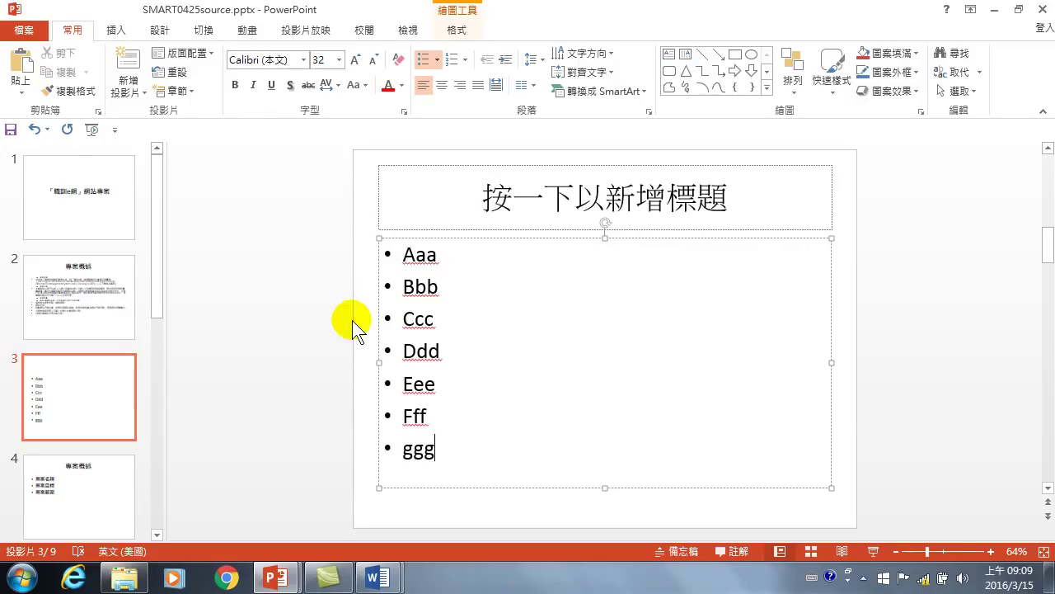
{"action": "key", "text": "Return"}
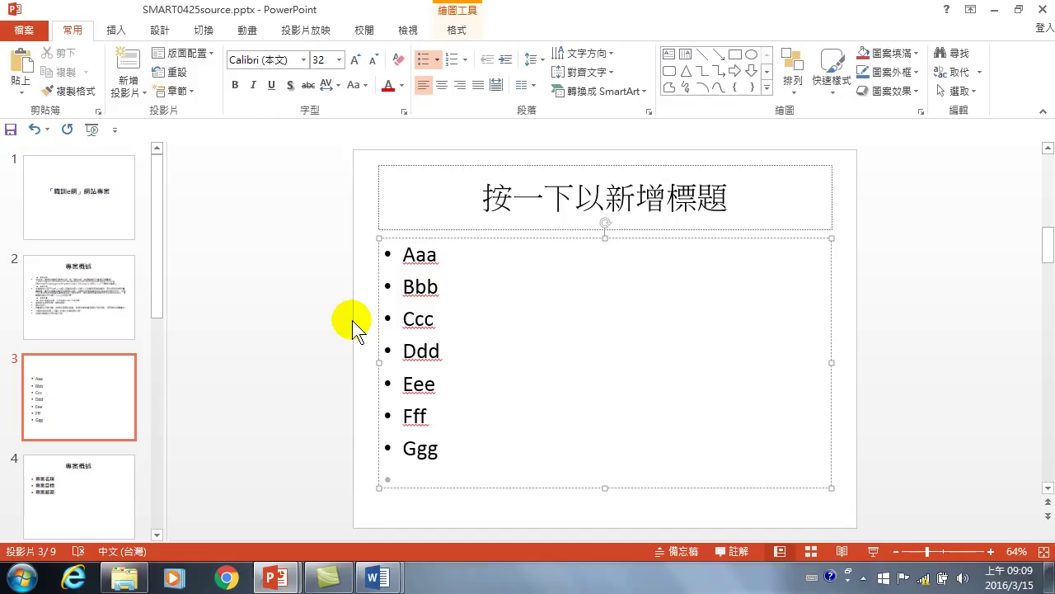
{"action": "type", "text": "h"}
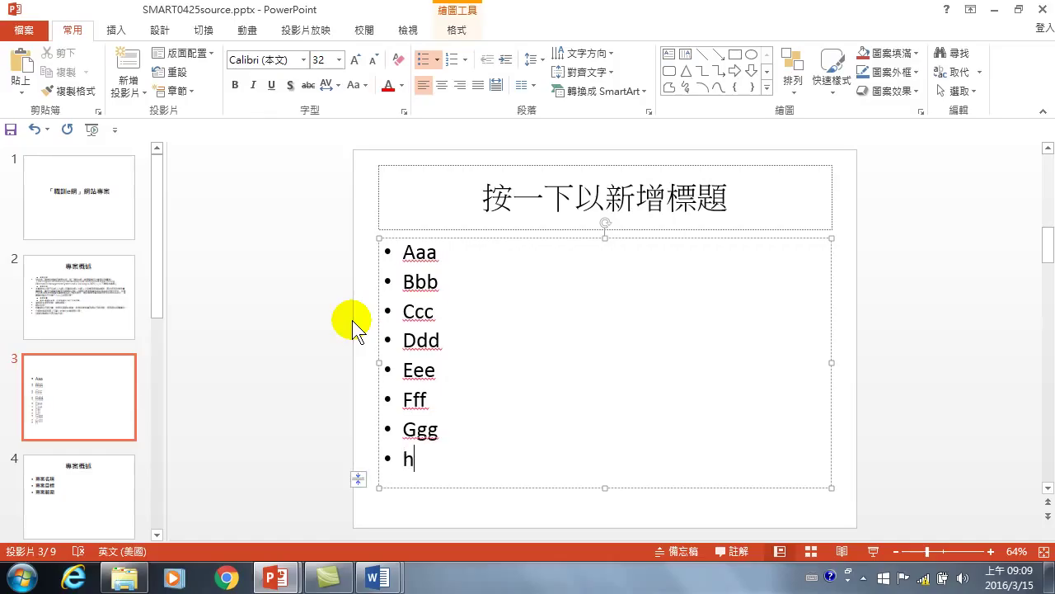
Split the overflowing bullet text between two slides with the AutoFit option and view both slides
{"action": "left_click", "coordinate": [362, 478]}
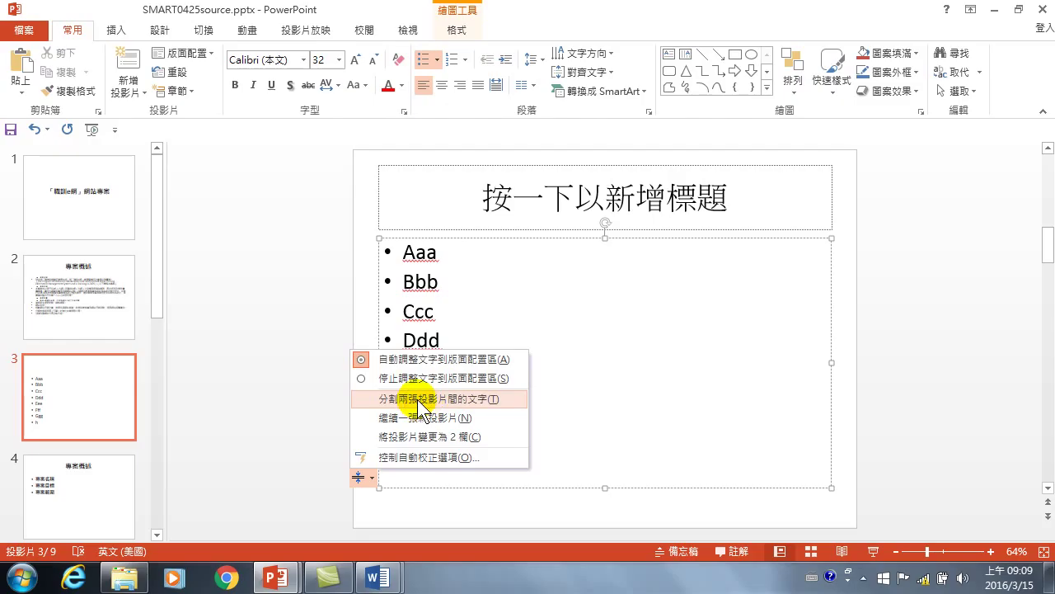
{"action": "left_click", "coordinate": [418, 399]}
{"action": "left_click", "coordinate": [98, 403]}
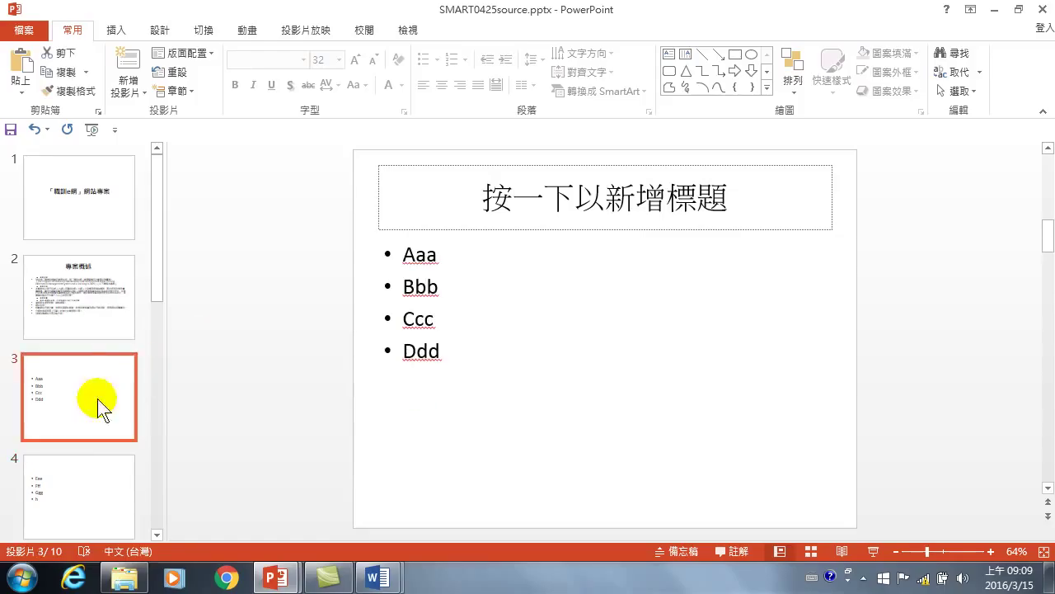
{"action": "left_click", "coordinate": [76, 495]}
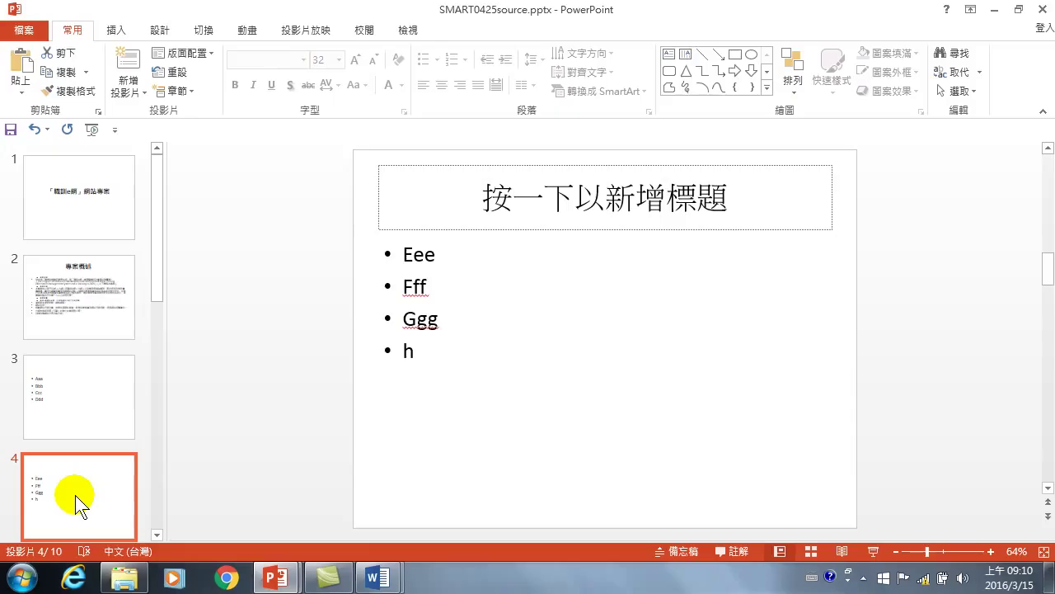
Reveal the speaker notes beneath slide 2, then show slide 5 with its notes
{"action": "left_click", "coordinate": [82, 276]}
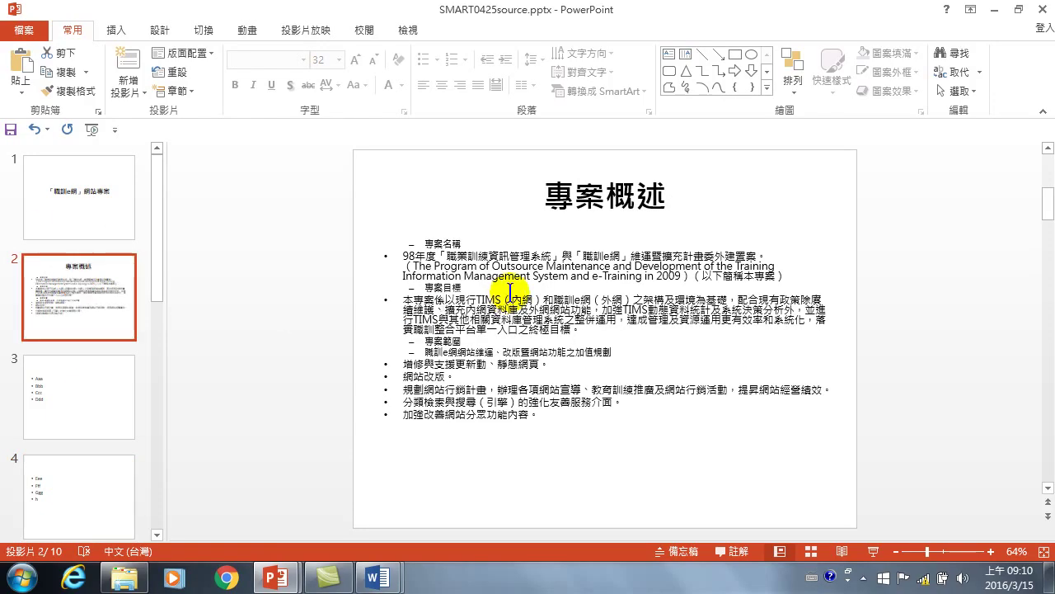
{"action": "left_click_drag", "start_coordinate": [317, 533], "coordinate": [333, 437]}
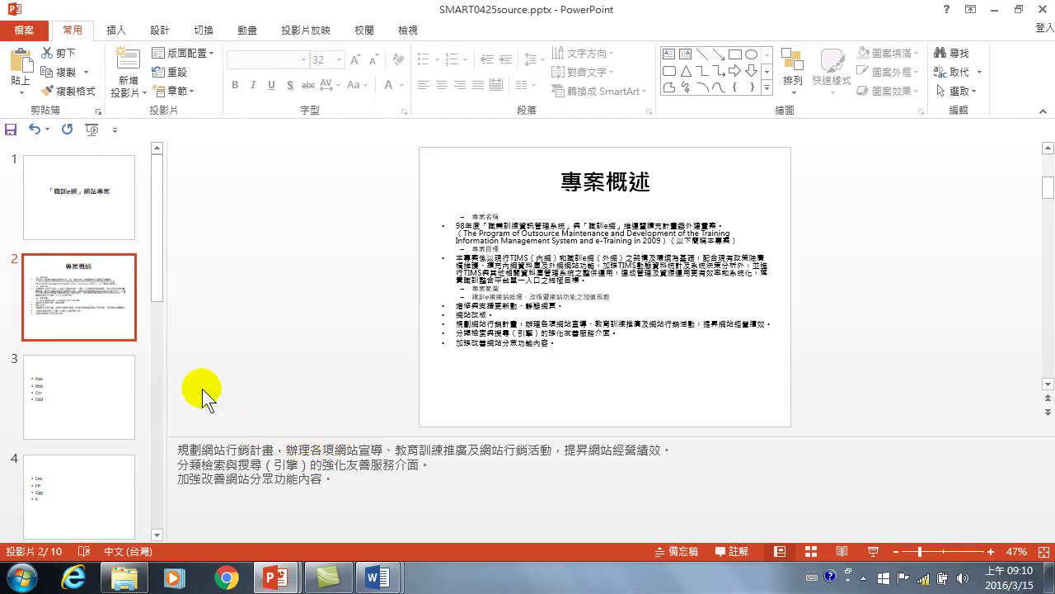
{"action": "scroll", "coordinate": [86, 422], "scroll_direction": "down", "scroll_amount": 2}
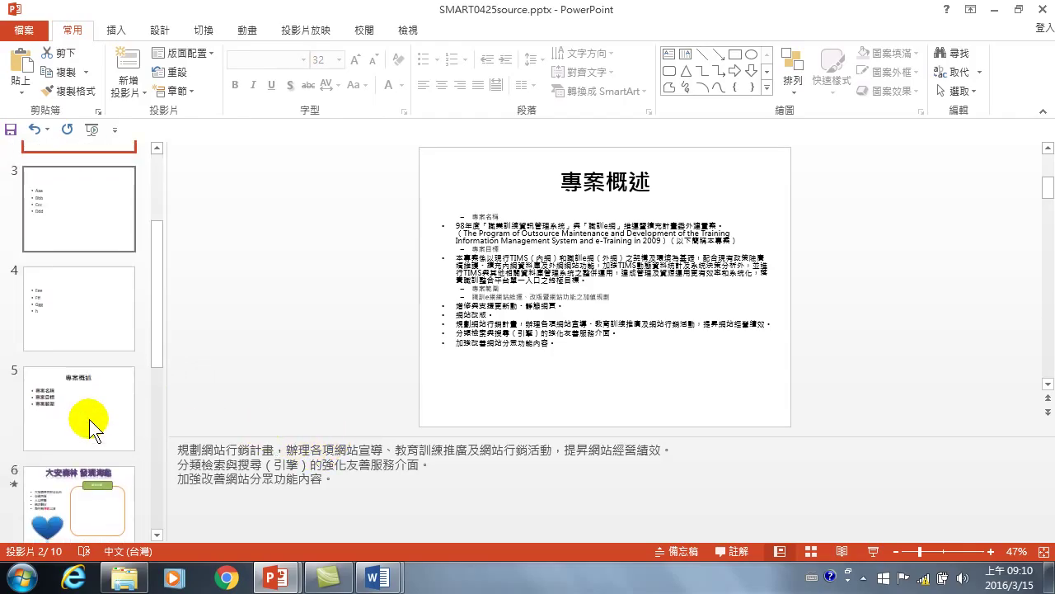
{"action": "left_click", "coordinate": [91, 412]}
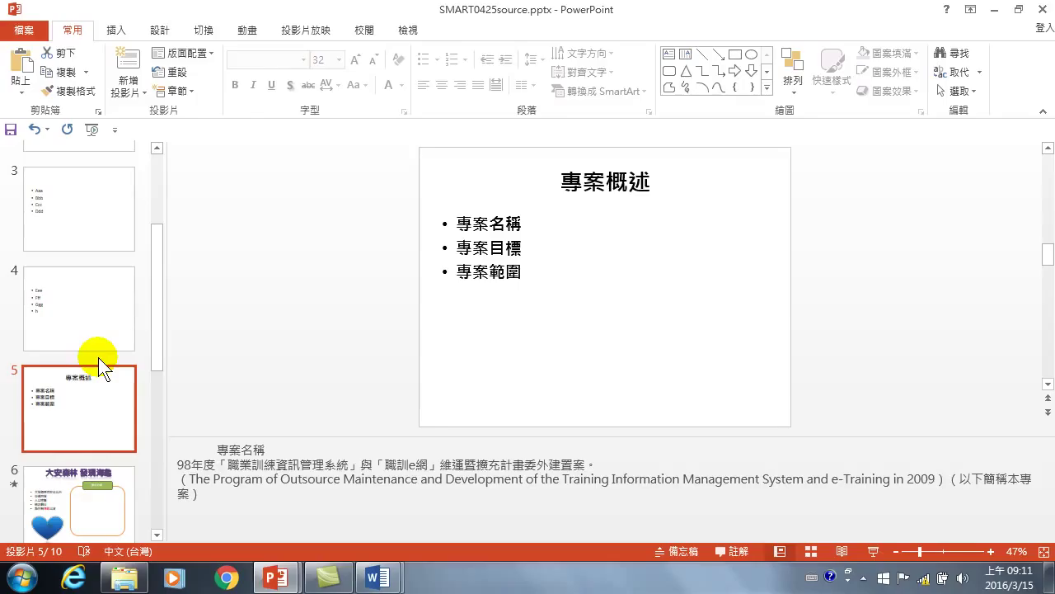
Convert slide 5's three-item bullet list to the SmartArt process layout with blocks on one large arrow
{"action": "right_click", "coordinate": [487, 250]}
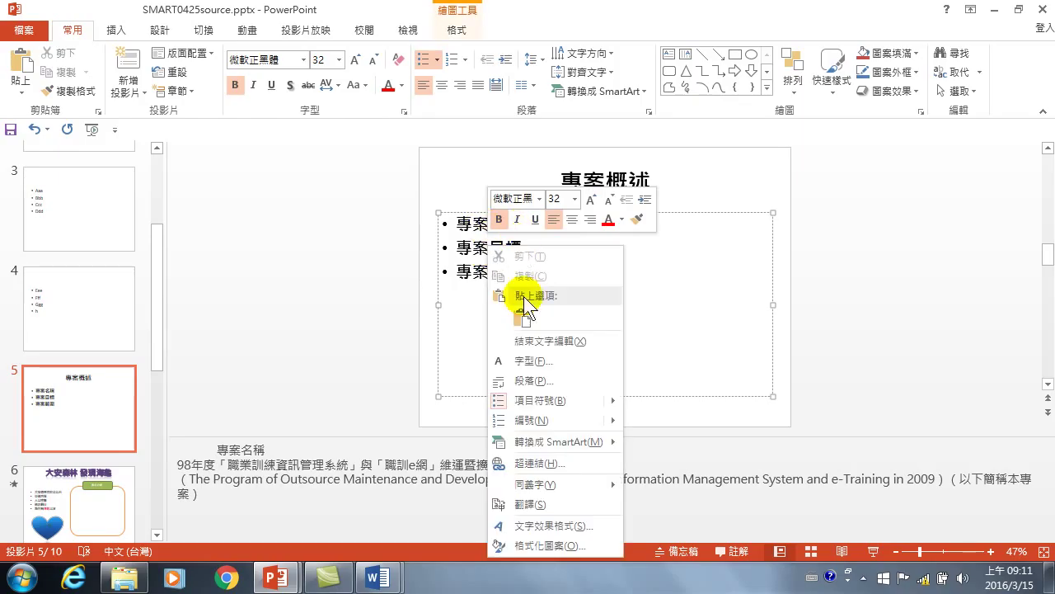
{"action": "mouse_move", "coordinate": [532, 445]}
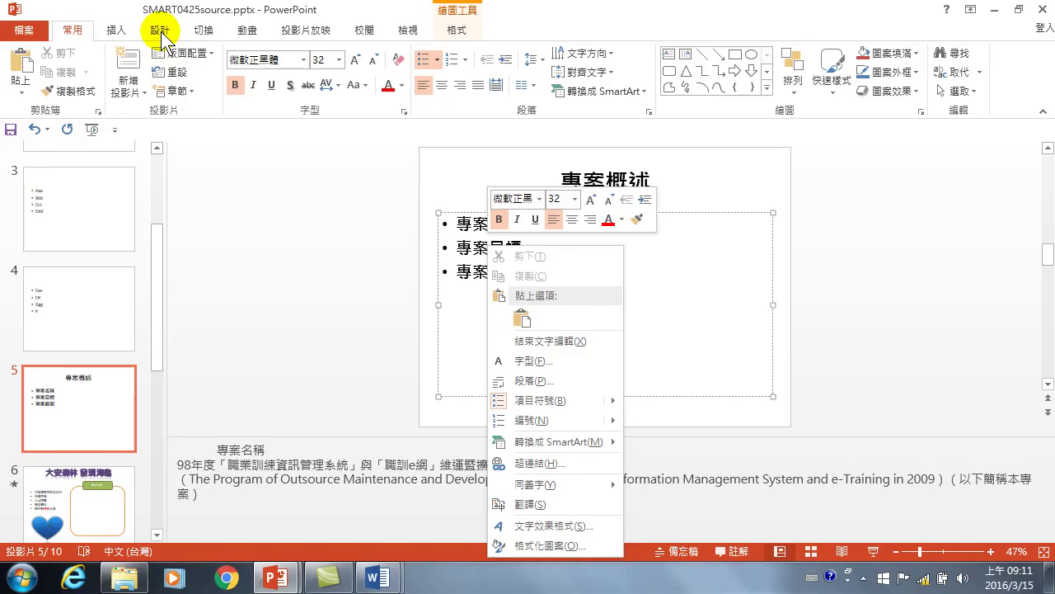
{"action": "left_click", "coordinate": [551, 439]}
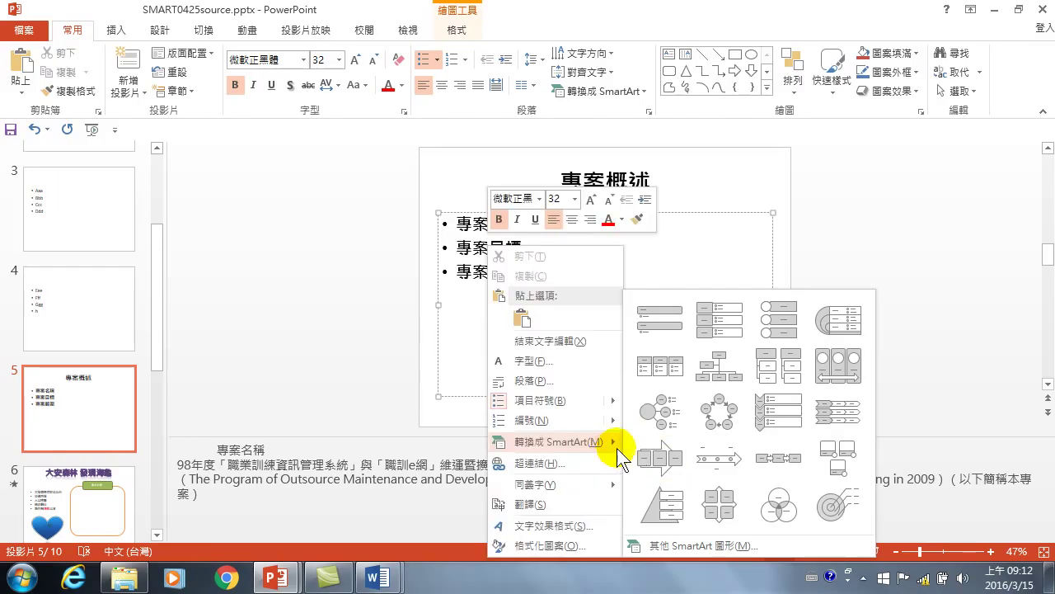
{"action": "left_click", "coordinate": [655, 460]}
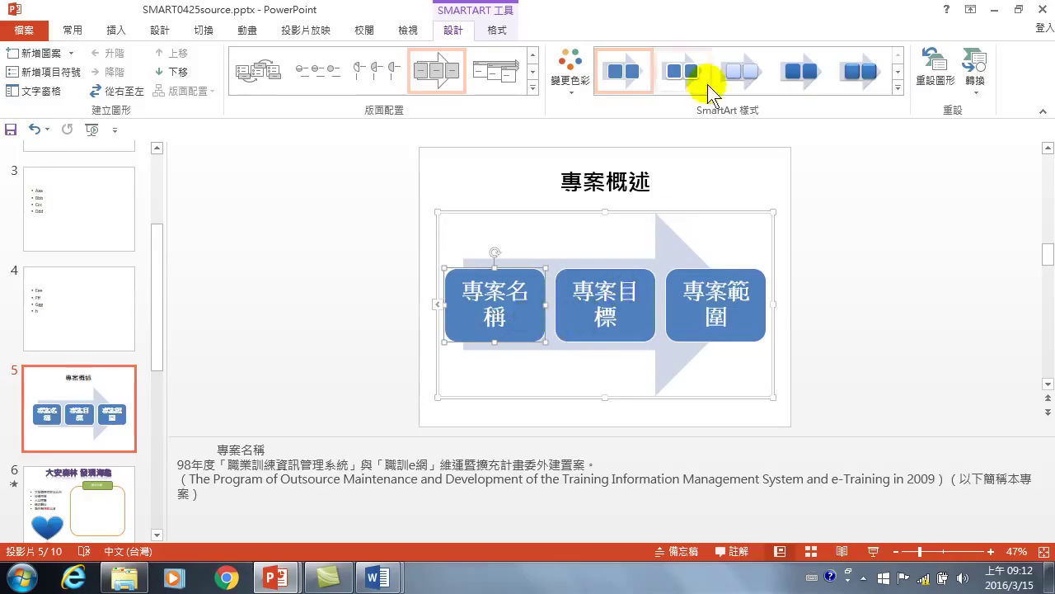
Recolor slide 5's SmartArt with the colorful blue, green and orange variant and apply the beveled style with dark outlines
{"action": "left_click", "coordinate": [569, 70]}
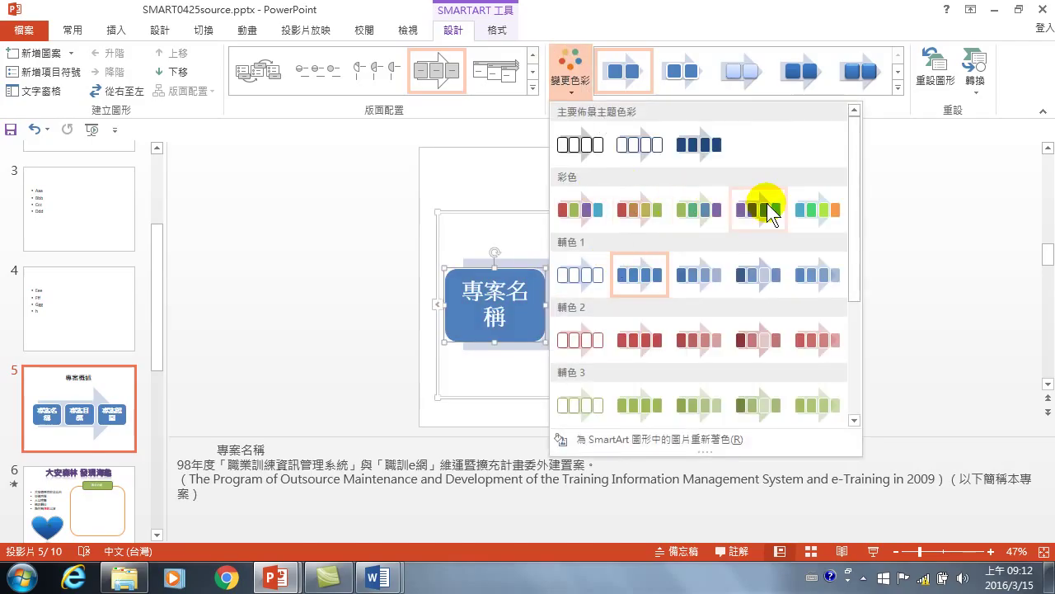
{"action": "left_click", "coordinate": [817, 209]}
{"action": "left_click", "coordinate": [898, 71]}
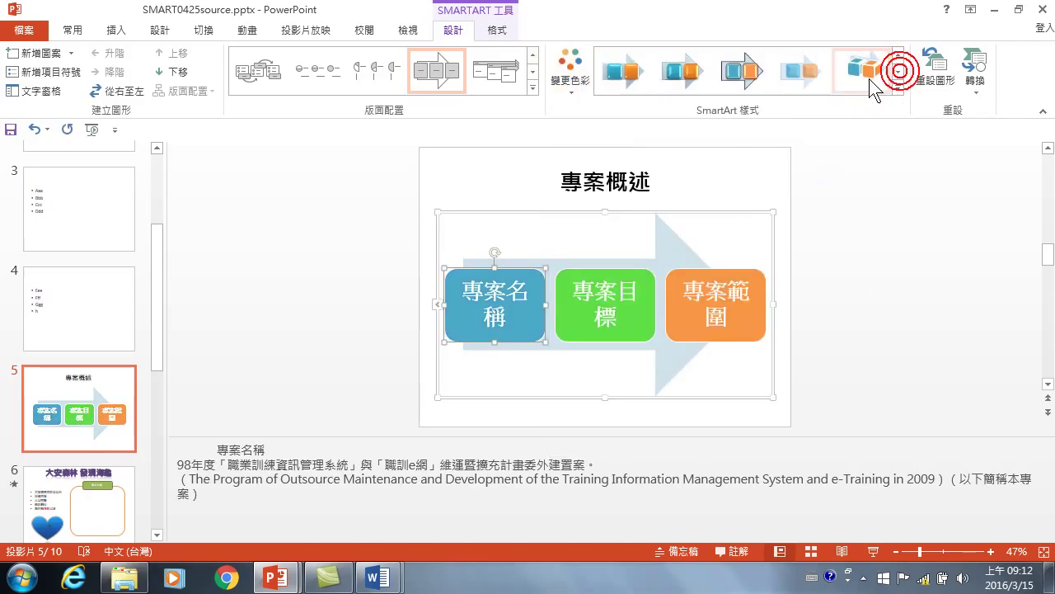
{"action": "left_click", "coordinate": [741, 64]}
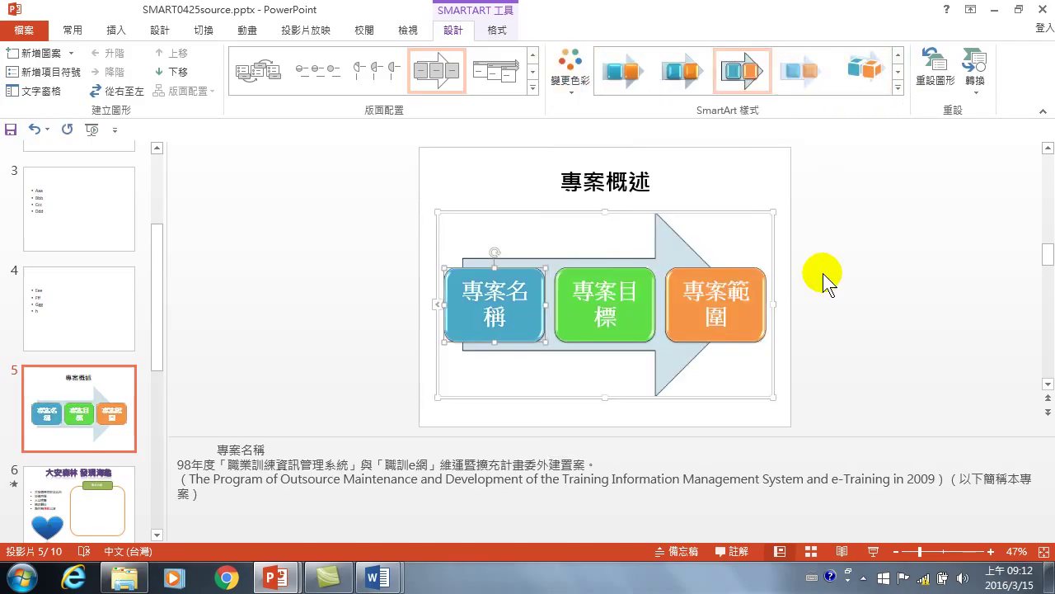
{"action": "left_click", "coordinate": [818, 254]}
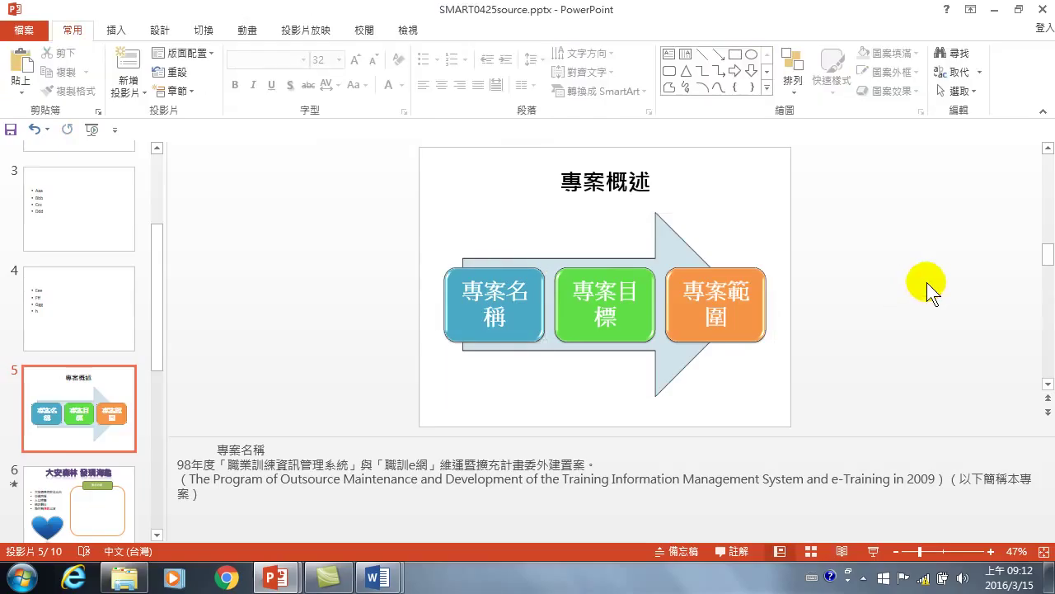
Preview slide 5 as a full-screen slide show, exit it, and advance through slide 6 to slide 7
{"action": "key", "text": "shift+F5"}
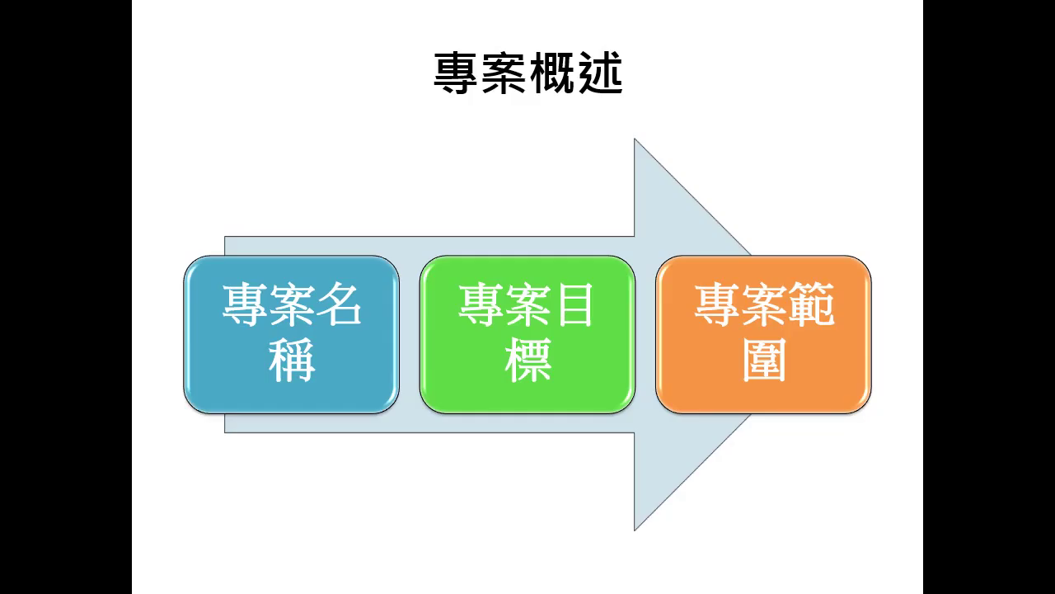
{"action": "key", "text": "Escape"}
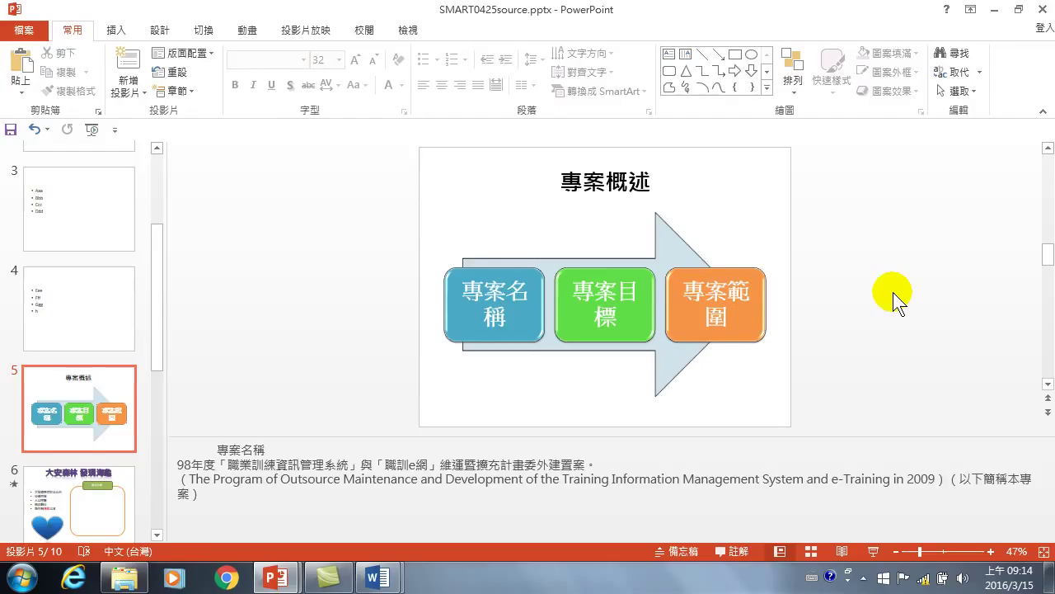
{"action": "scroll", "coordinate": [893, 292], "scroll_direction": "down", "scroll_amount": 1}
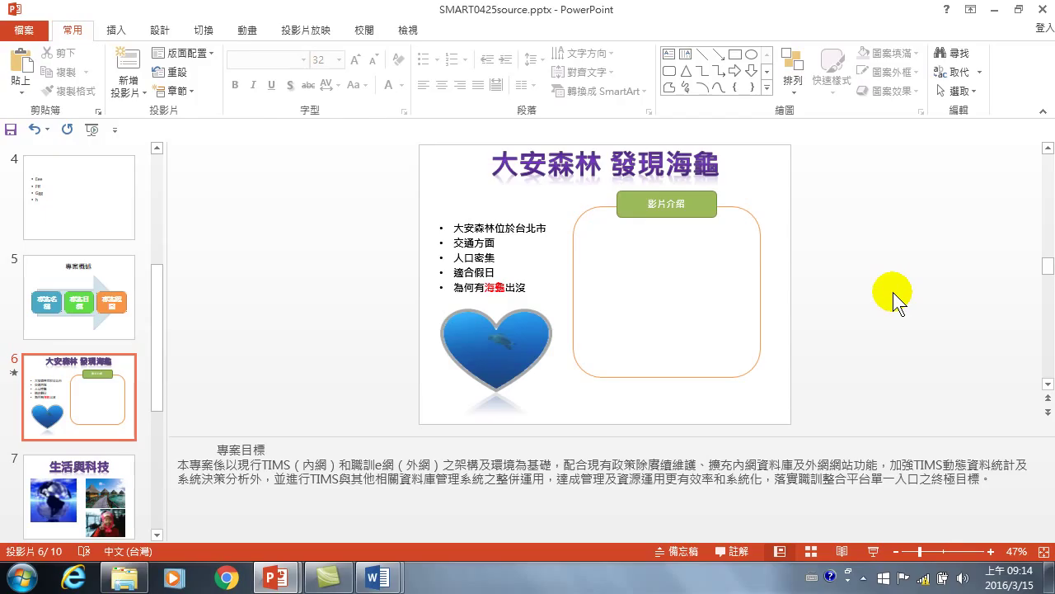
{"action": "scroll", "coordinate": [893, 292], "scroll_direction": "down", "scroll_amount": 1}
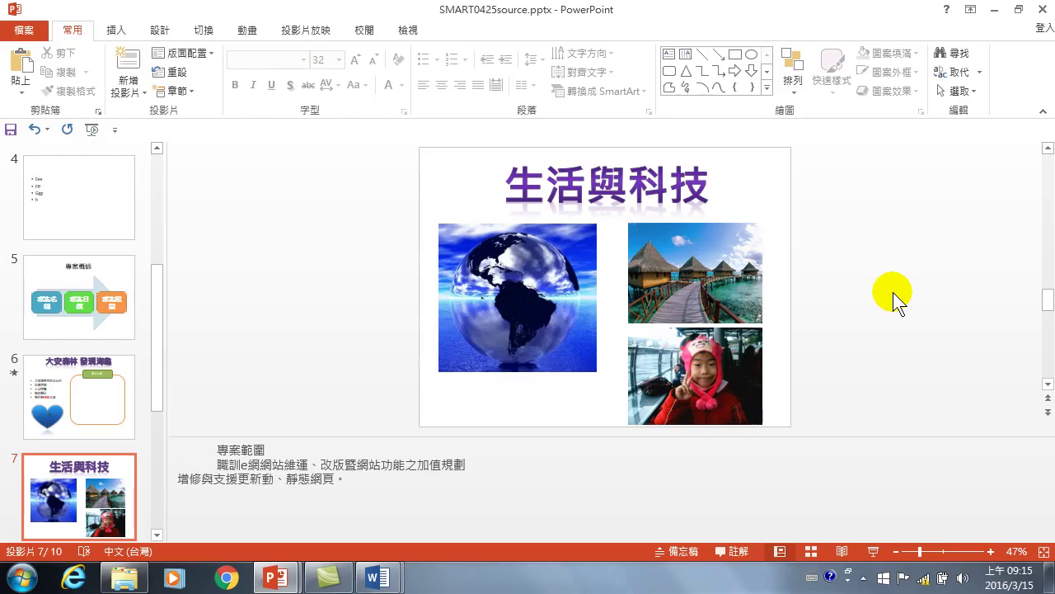
Select and deselect the child's photo on slide 7 and bring up its picture formatting tools
{"action": "left_click", "coordinate": [708, 371]}
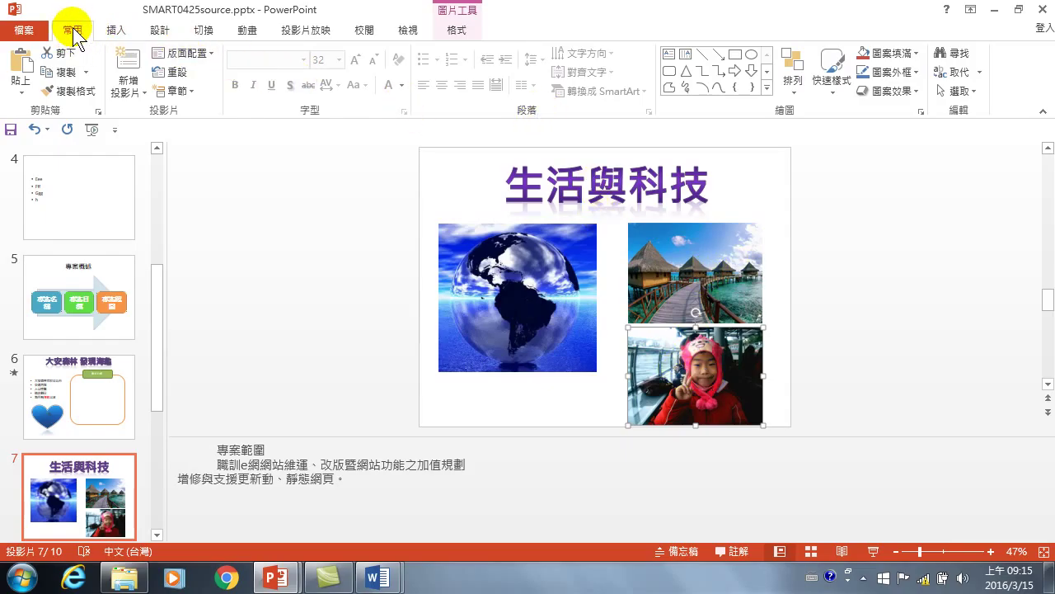
{"action": "left_click", "coordinate": [828, 314]}
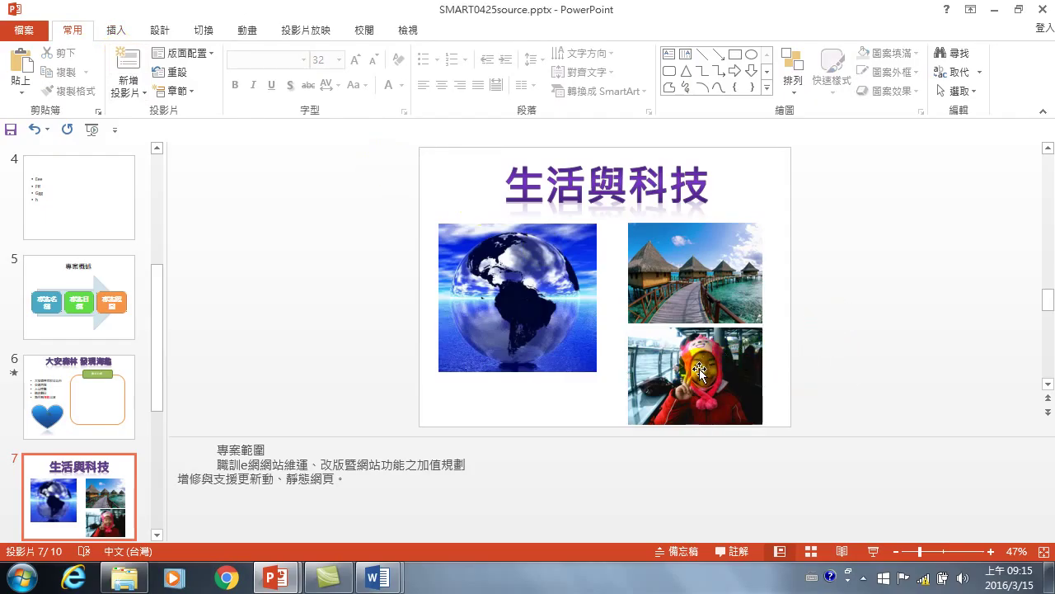
{"action": "left_click", "coordinate": [699, 368]}
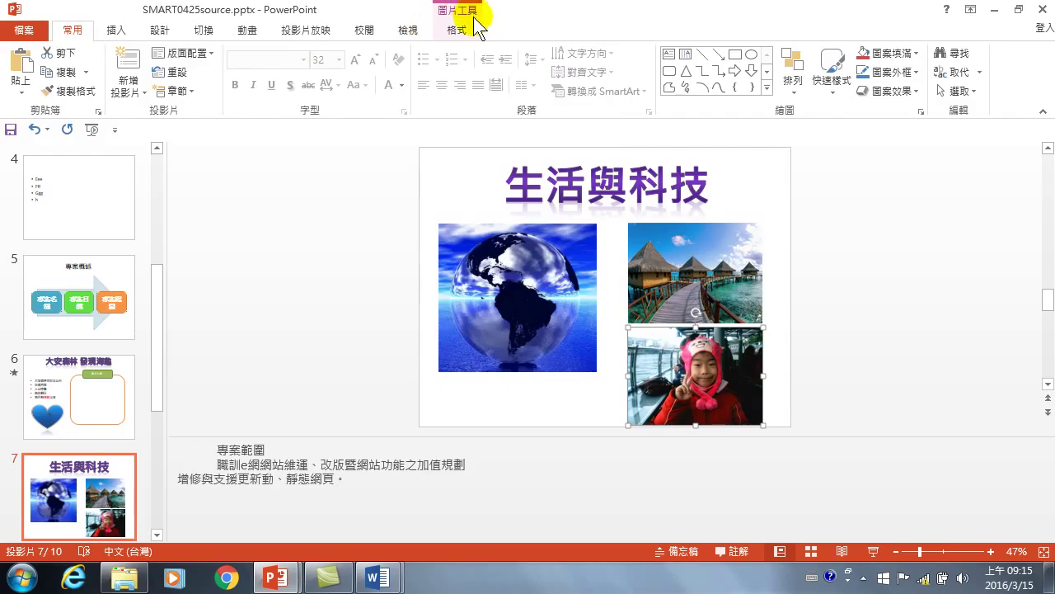
{"action": "left_click", "coordinate": [828, 294]}
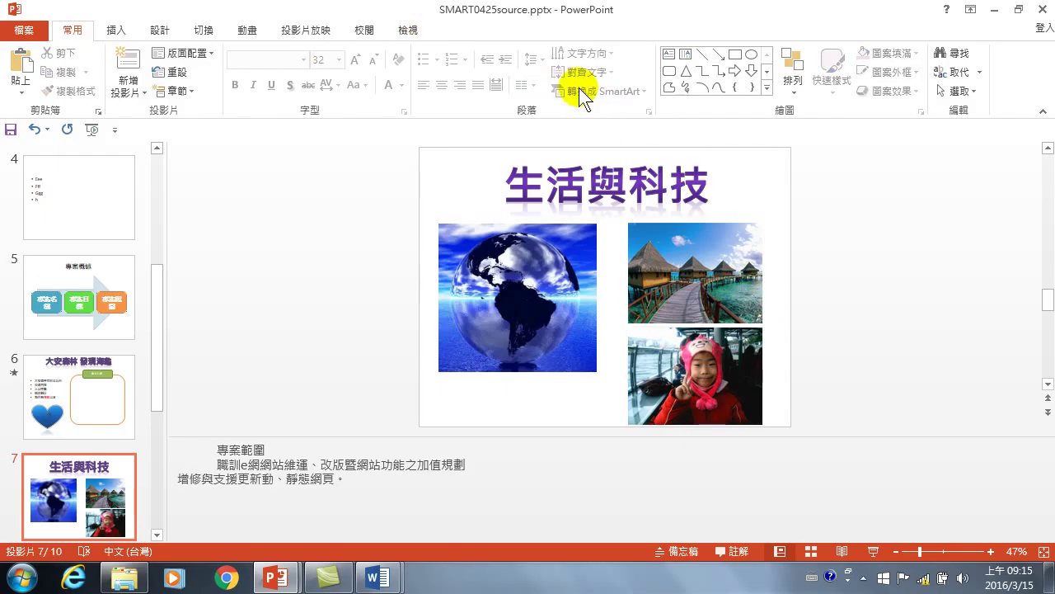
{"action": "left_click", "coordinate": [696, 380]}
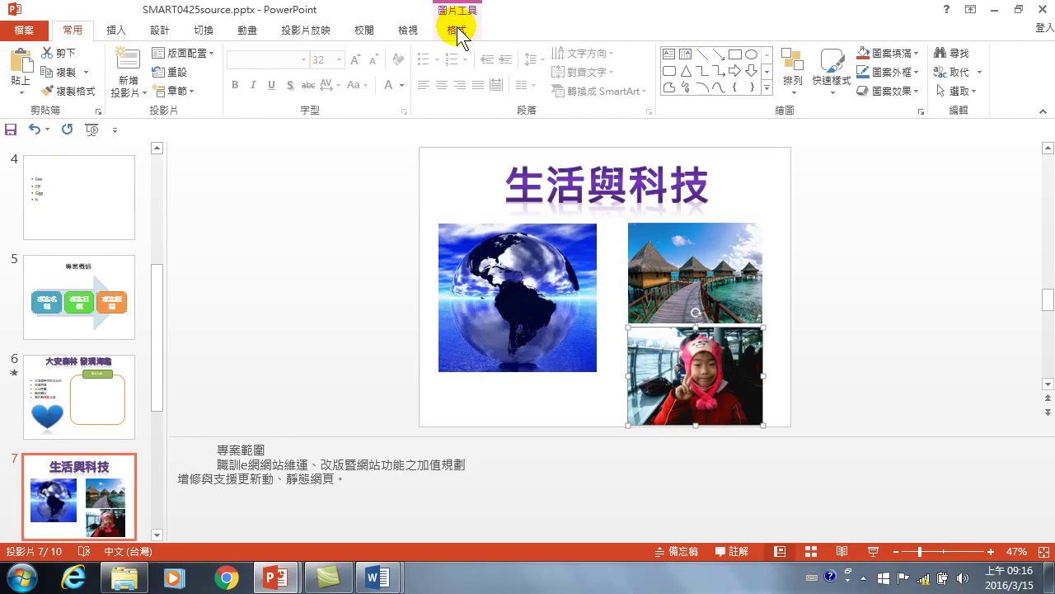
{"action": "double_click", "coordinate": [727, 373]}
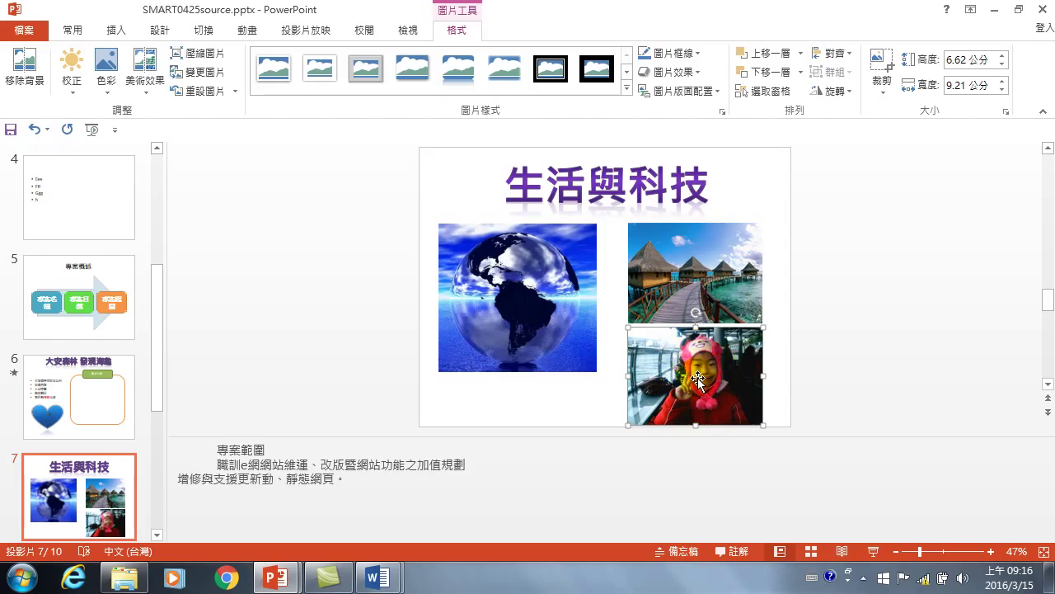
{"action": "left_click", "coordinate": [699, 266]}
{"action": "left_click", "coordinate": [695, 377]}
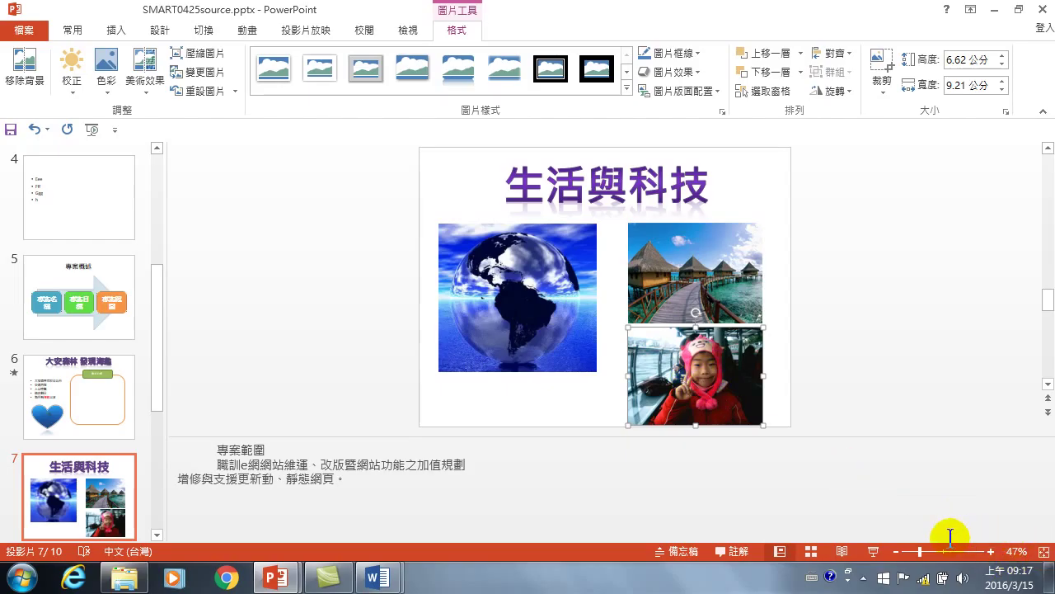
Remove the background from the child's photo on slide 7, adjusting the removal marquee to keep the hat, arm and both shoulders
{"action": "left_click_drag", "start_coordinate": [655, 436], "coordinate": [652, 517]}
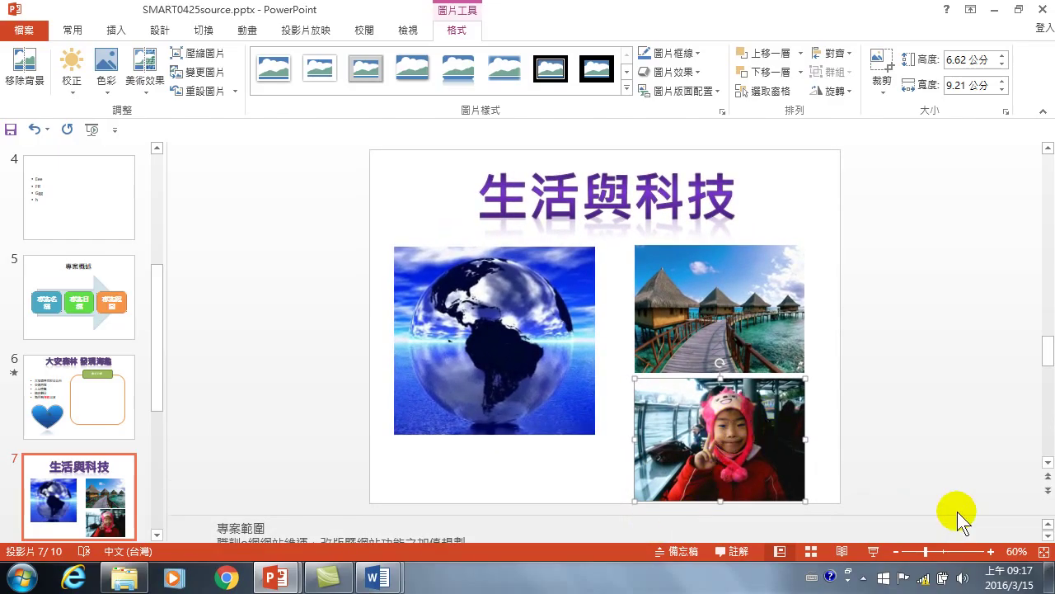
{"action": "left_click", "coordinate": [990, 551]}
{"action": "left_click", "coordinate": [990, 551]}
{"action": "left_click", "coordinate": [990, 551]}
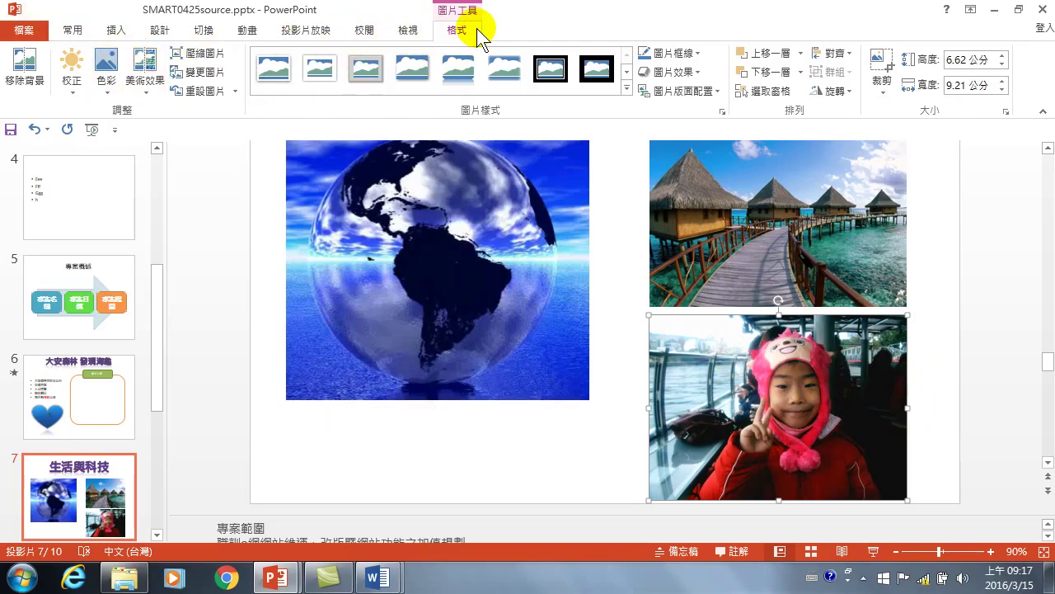
{"action": "left_click", "coordinate": [44, 79]}
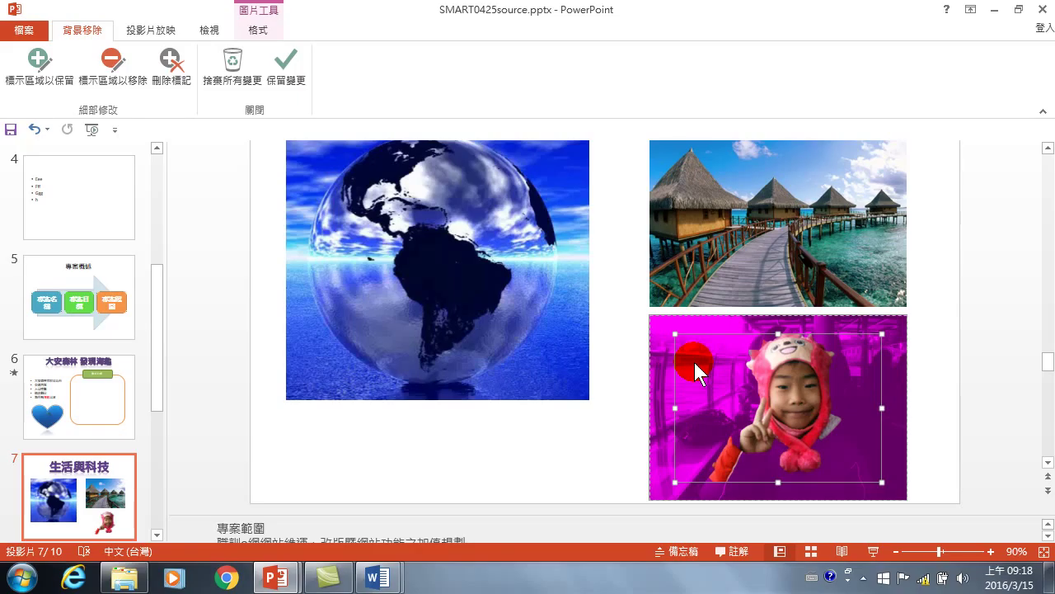
{"action": "left_click_drag", "start_coordinate": [778, 334], "coordinate": [783, 324]}
{"action": "left_click_drag", "start_coordinate": [779, 480], "coordinate": [775, 483]}
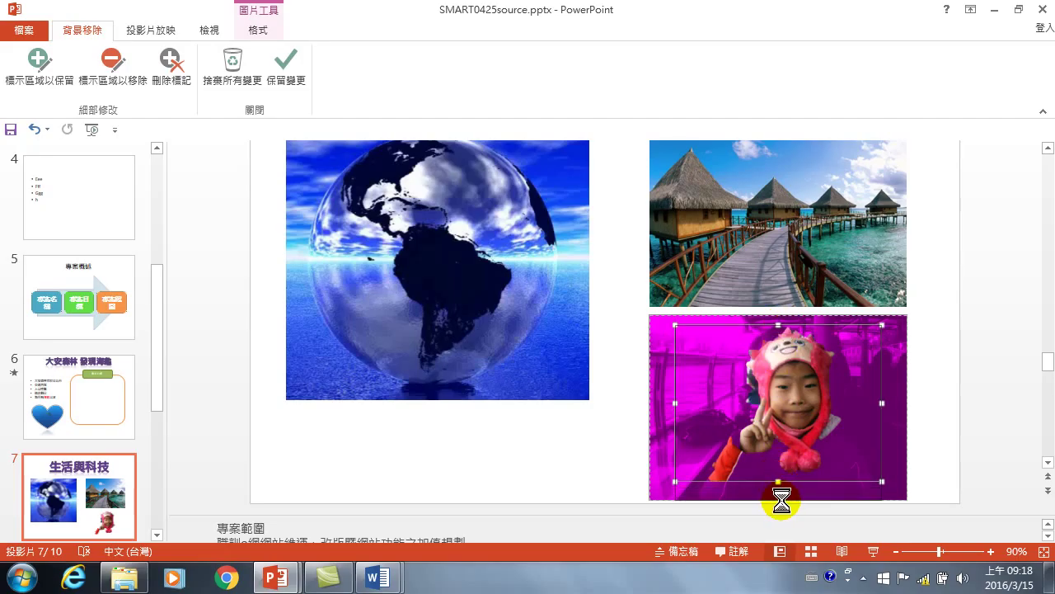
{"action": "left_click", "coordinate": [688, 417]}
{"action": "left_click_drag", "start_coordinate": [674, 410], "coordinate": [696, 418]}
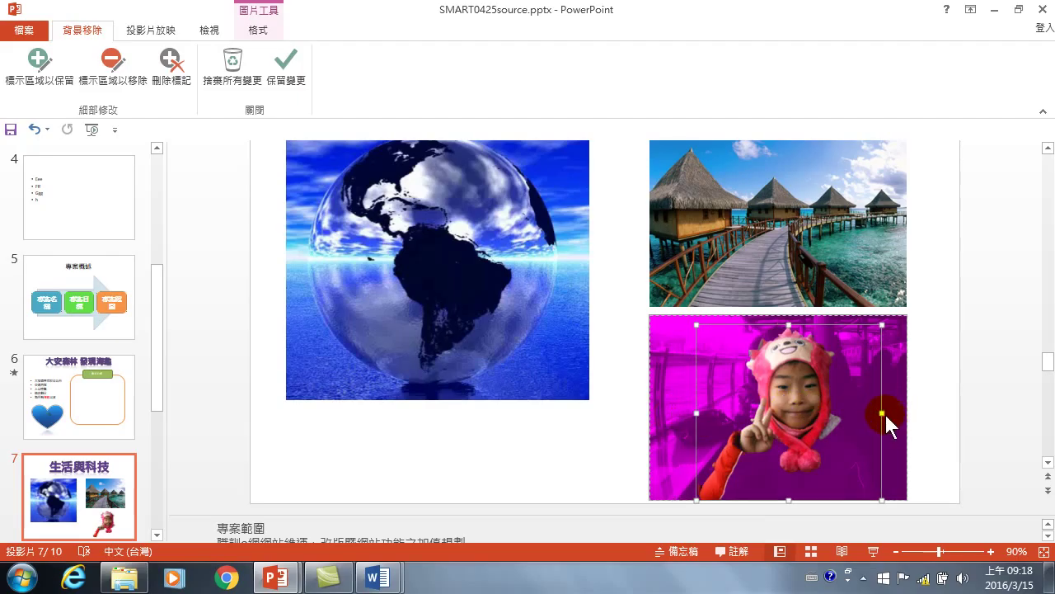
{"action": "left_click", "coordinate": [884, 413]}
{"action": "left_click_drag", "start_coordinate": [885, 415], "coordinate": [889, 415]}
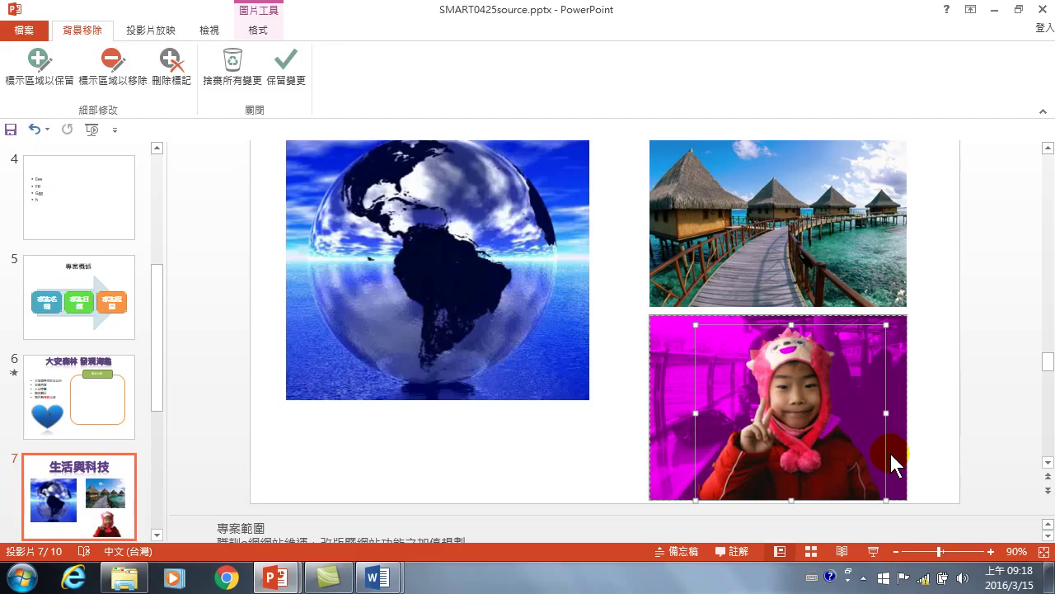
{"action": "left_click", "coordinate": [288, 70]}
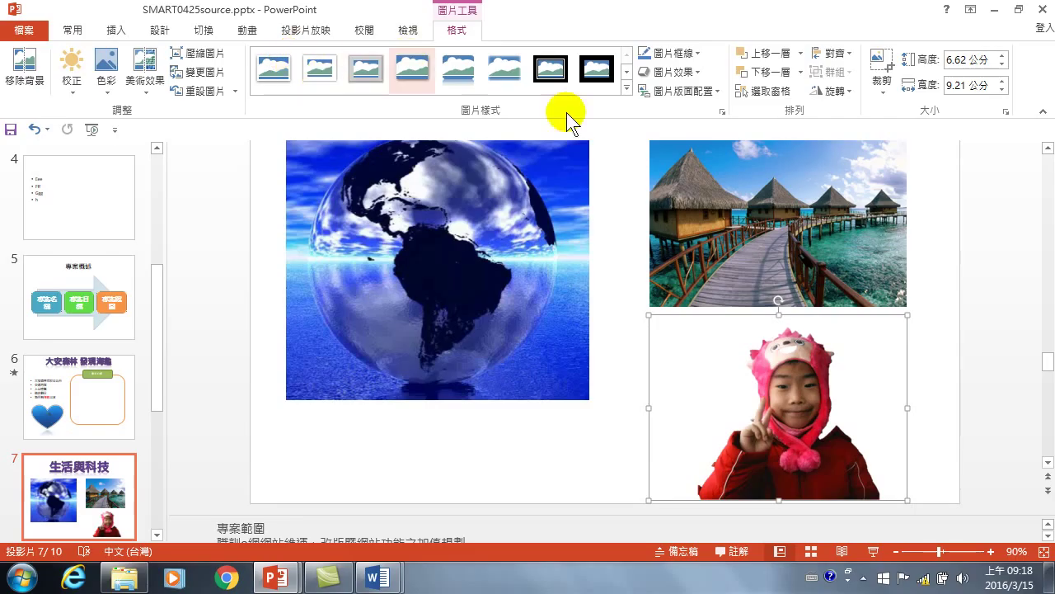
Place the child cut-out over the beach hut photo and raise its color saturation to 200%, then to the next stronger preset
{"action": "left_click_drag", "start_coordinate": [789, 432], "coordinate": [792, 240]}
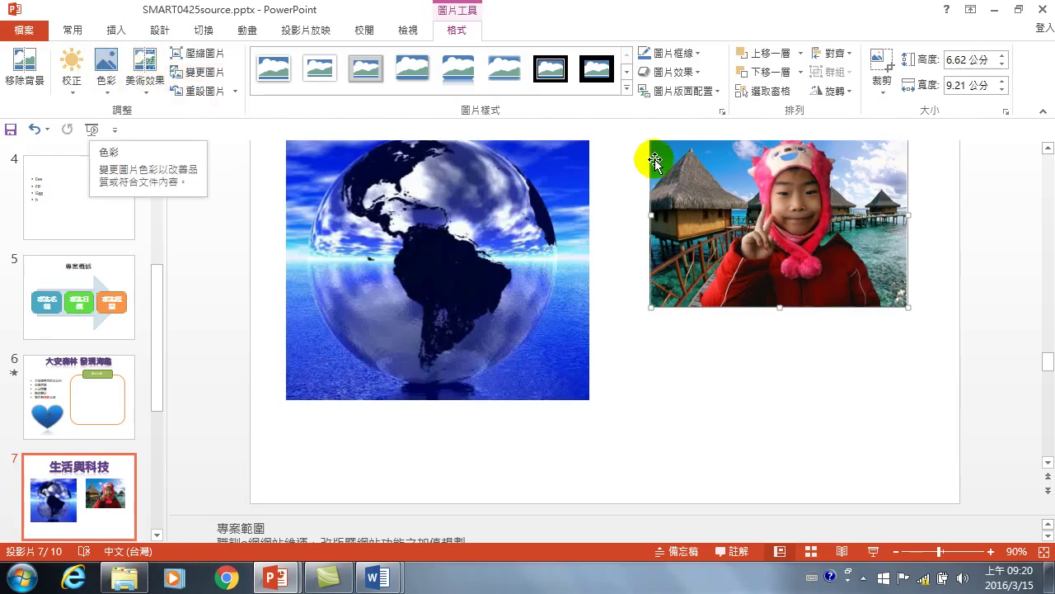
{"action": "left_click", "coordinate": [790, 211]}
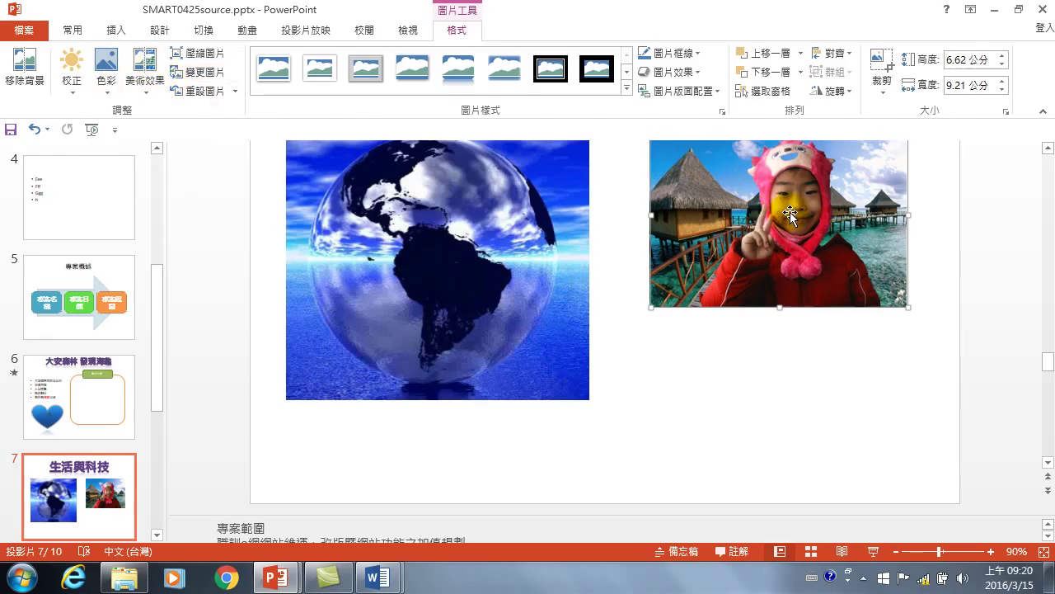
{"action": "left_click", "coordinate": [106, 66]}
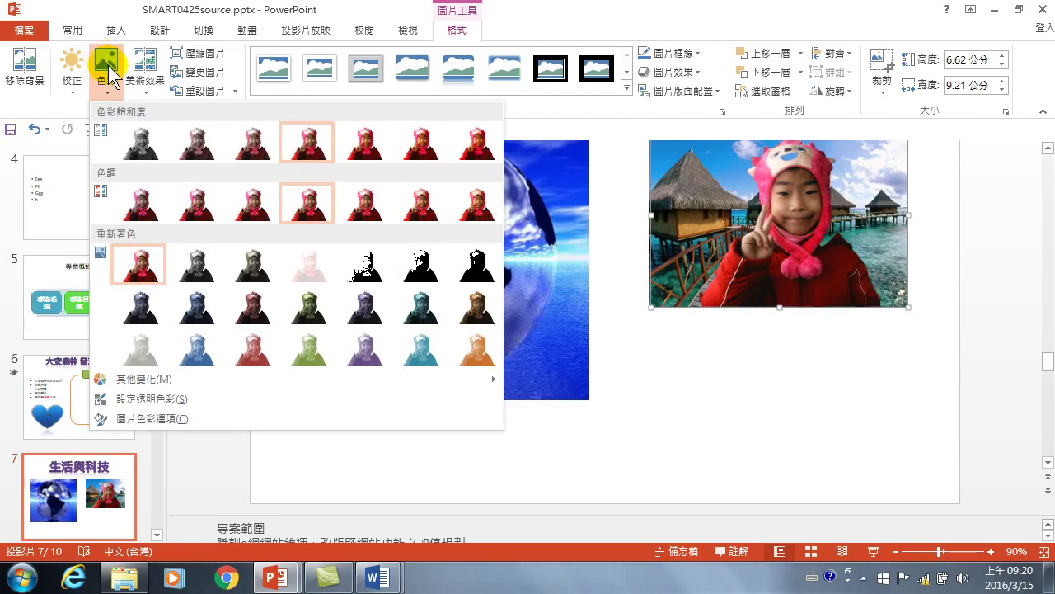
{"action": "left_click", "coordinate": [364, 138]}
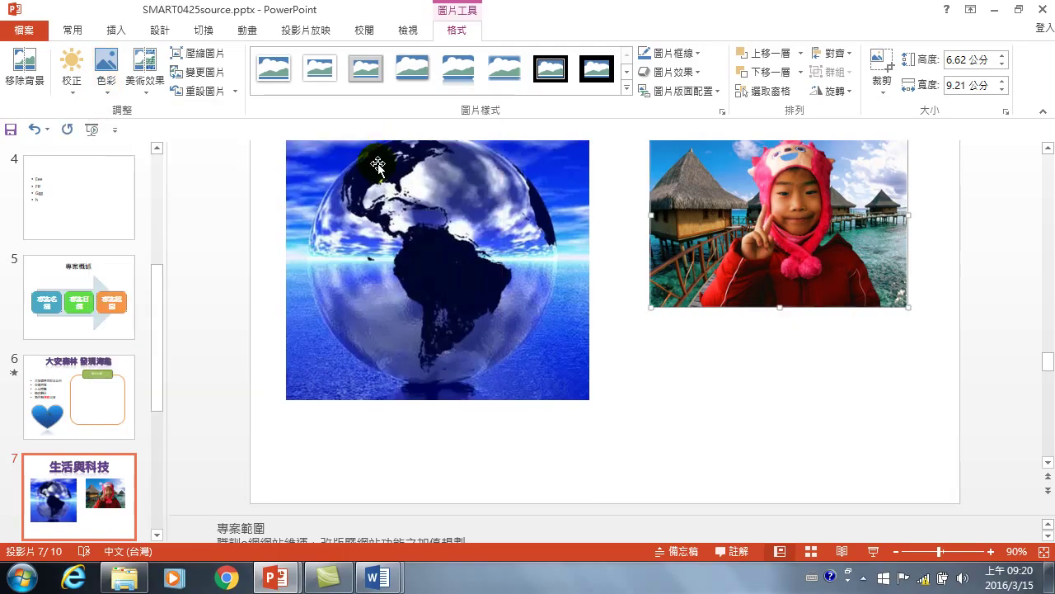
{"action": "left_click_drag", "start_coordinate": [793, 229], "coordinate": [805, 198]}
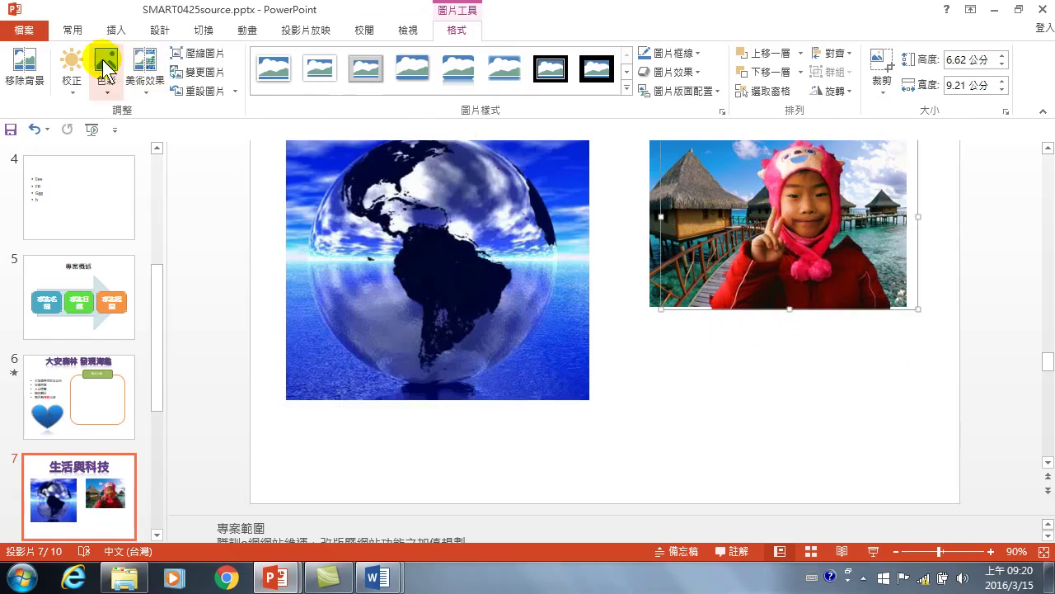
{"action": "left_click", "coordinate": [109, 70]}
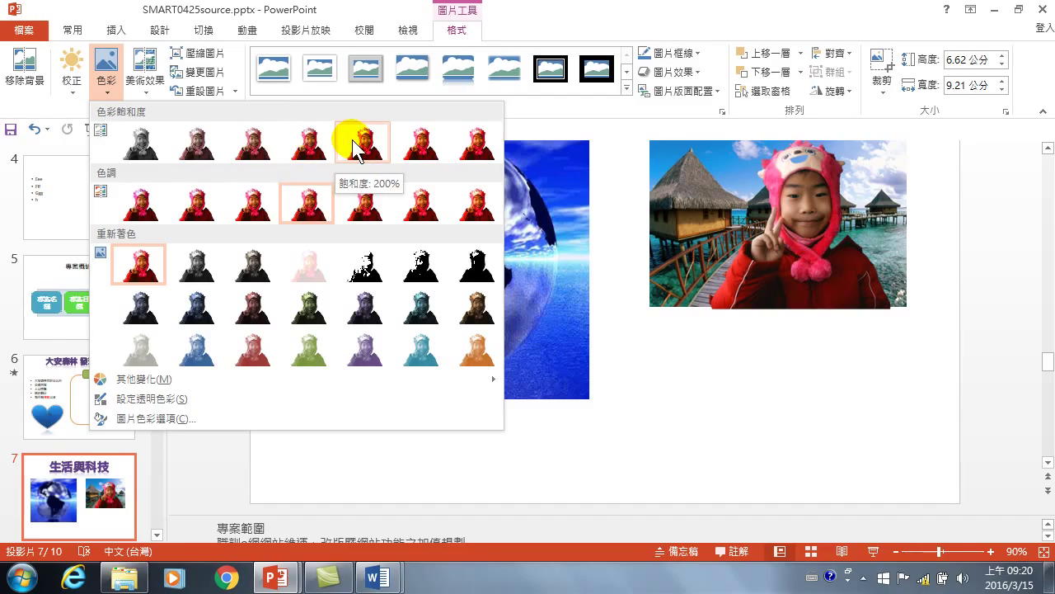
{"action": "left_click", "coordinate": [415, 144]}
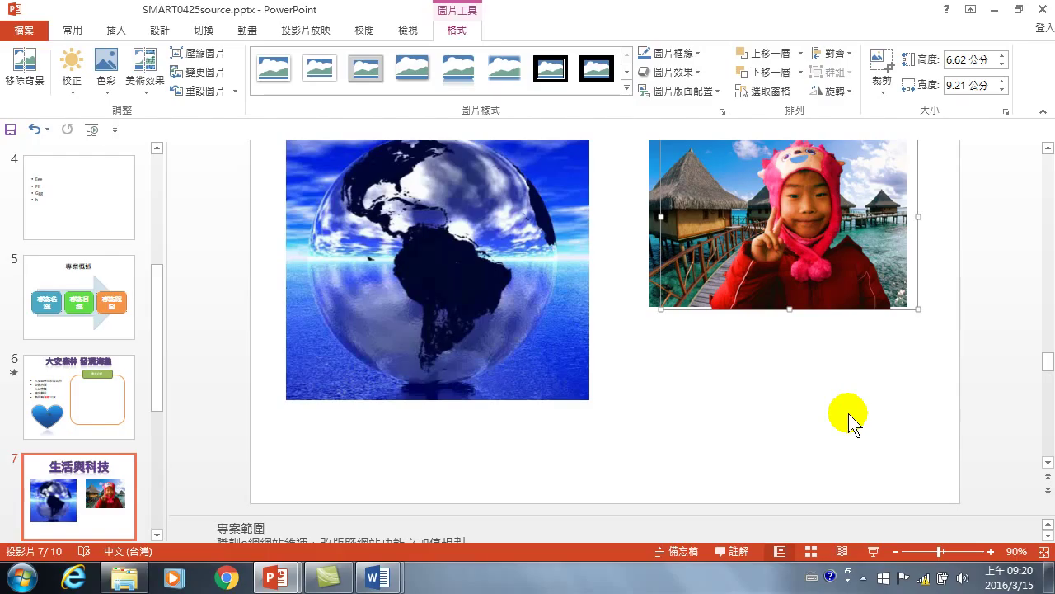
Go to slide 6 and play the heart-shaped sea turtle video
{"action": "left_click", "coordinate": [83, 468]}
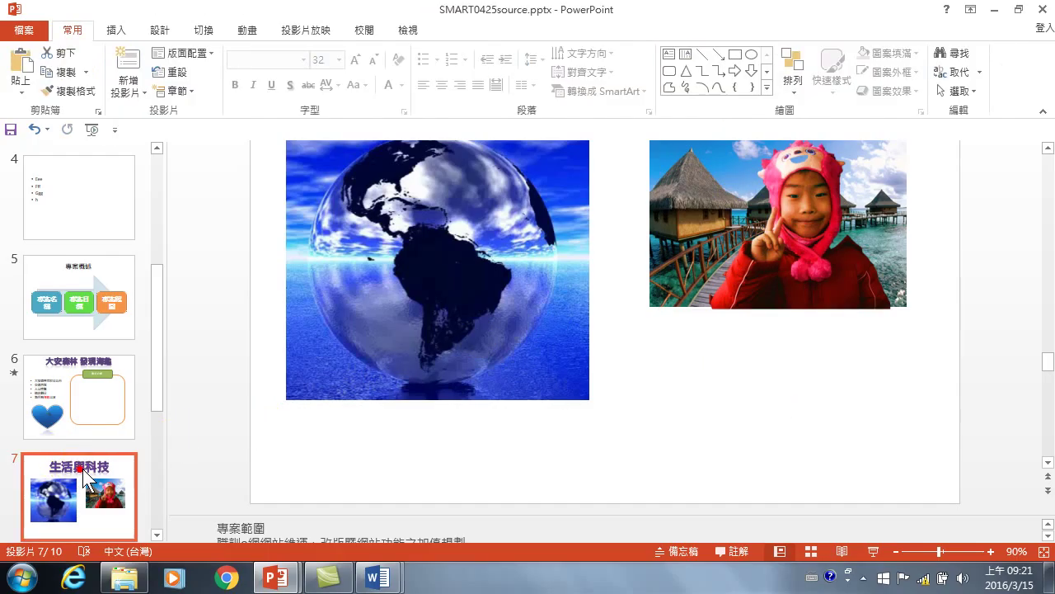
{"action": "scroll", "coordinate": [98, 467], "scroll_direction": "down", "scroll_amount": 1}
{"action": "scroll", "coordinate": [99, 465], "scroll_direction": "down", "scroll_amount": 2}
{"action": "left_click", "coordinate": [83, 247]}
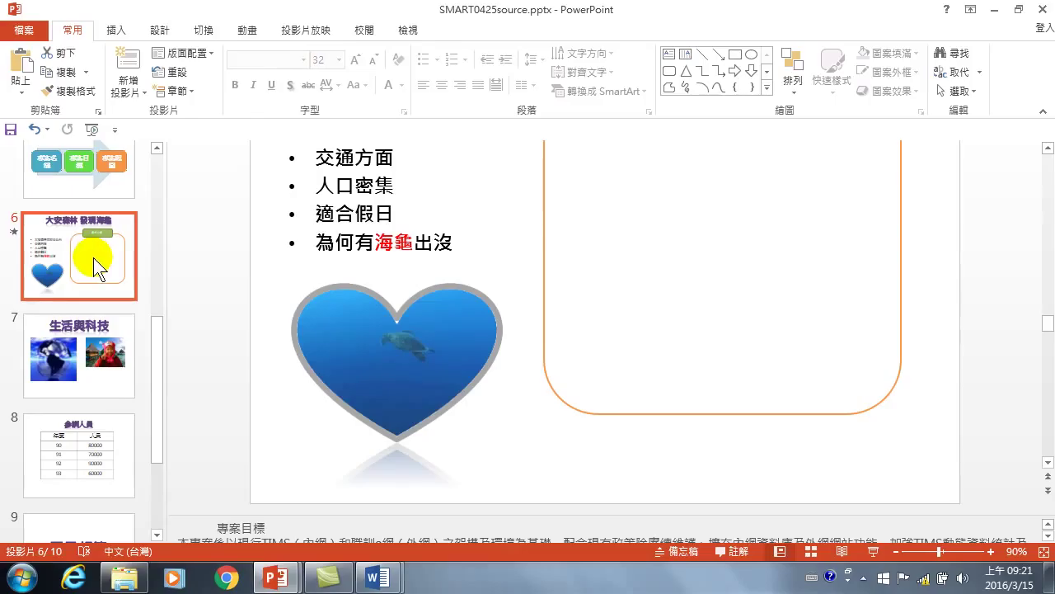
{"action": "left_click", "coordinate": [391, 386]}
{"action": "left_click", "coordinate": [278, 454]}
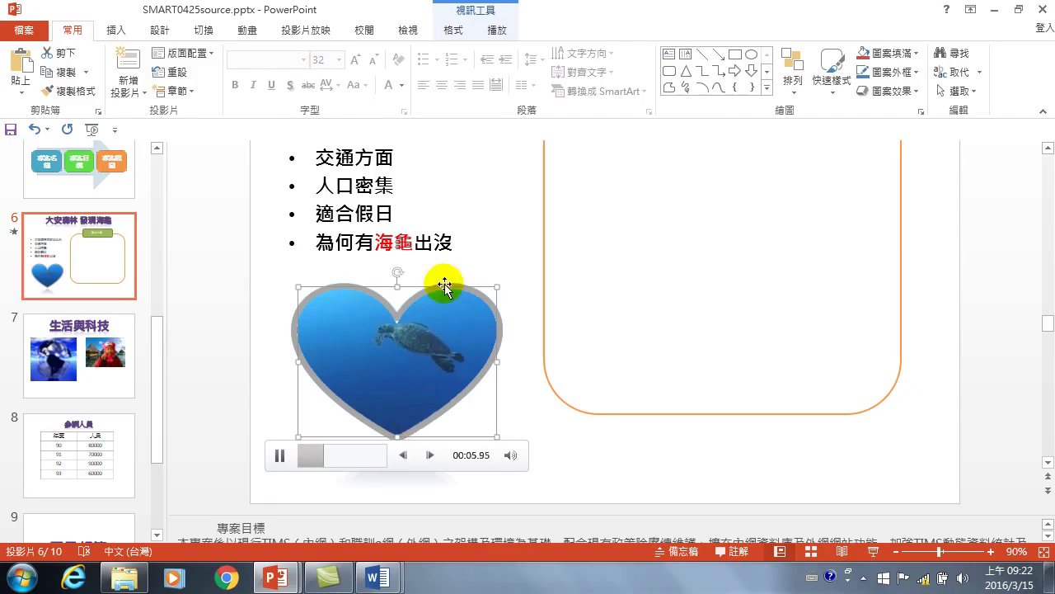
Insert the sample video 野生生物.wmv from the computer's video library onto slide 6
{"action": "left_click", "coordinate": [117, 31]}
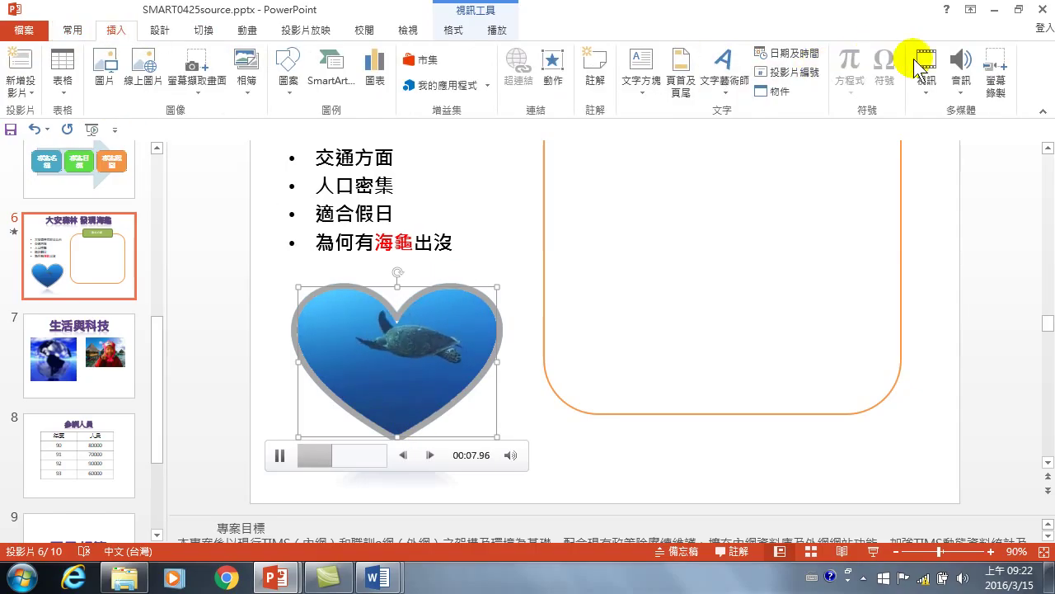
{"action": "left_click", "coordinate": [963, 74]}
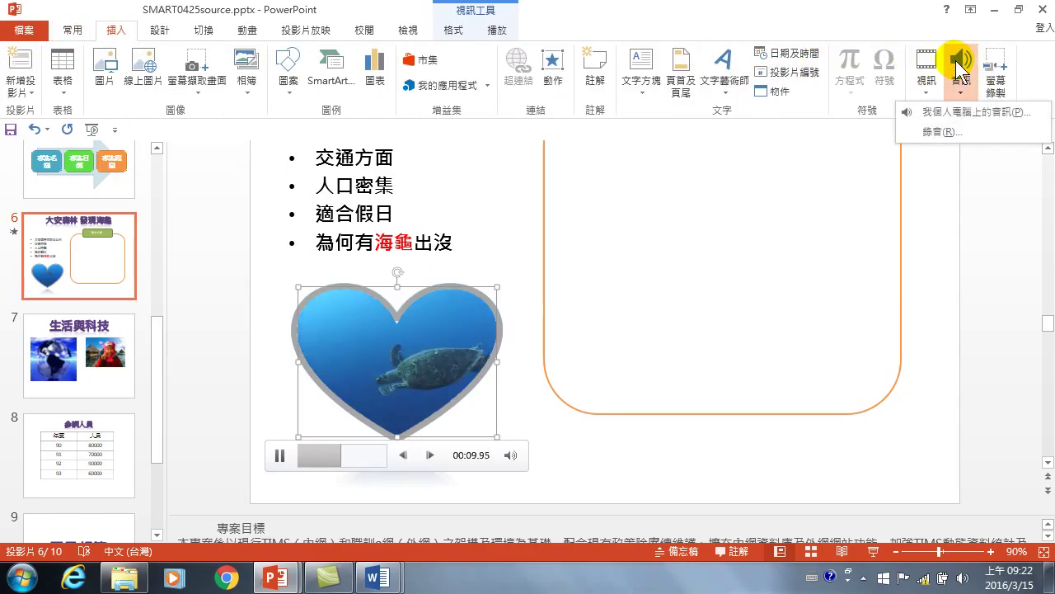
{"action": "left_click", "coordinate": [958, 76]}
{"action": "left_click", "coordinate": [925, 67]}
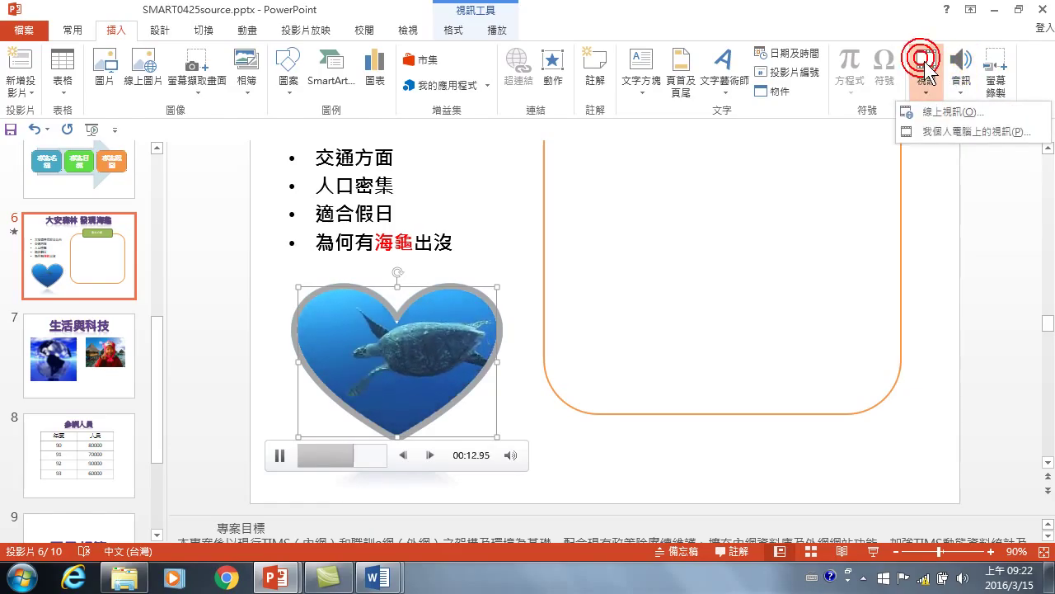
{"action": "left_click", "coordinate": [958, 131]}
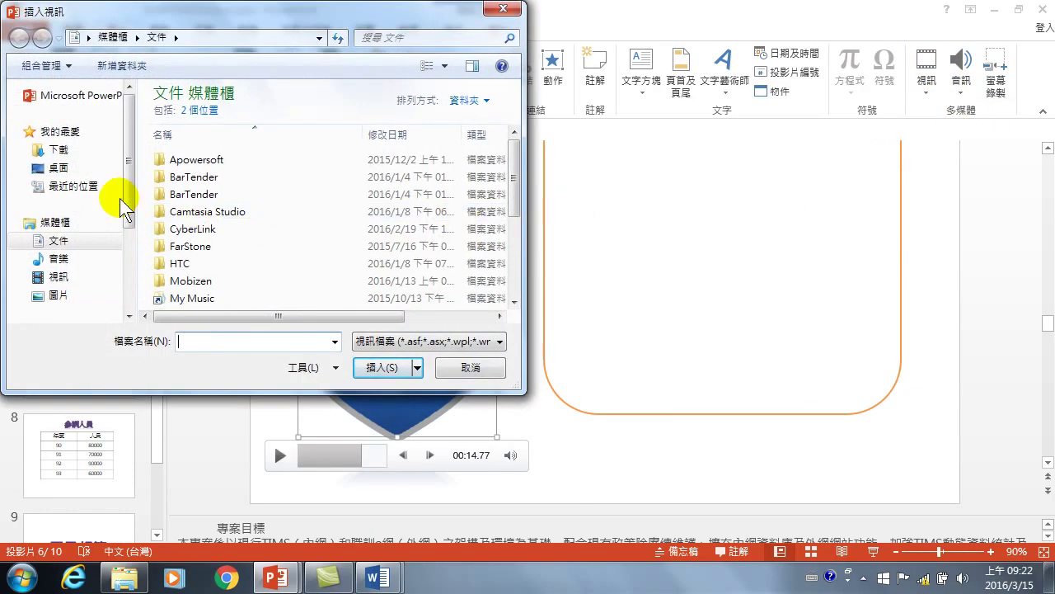
{"action": "left_click", "coordinate": [74, 277]}
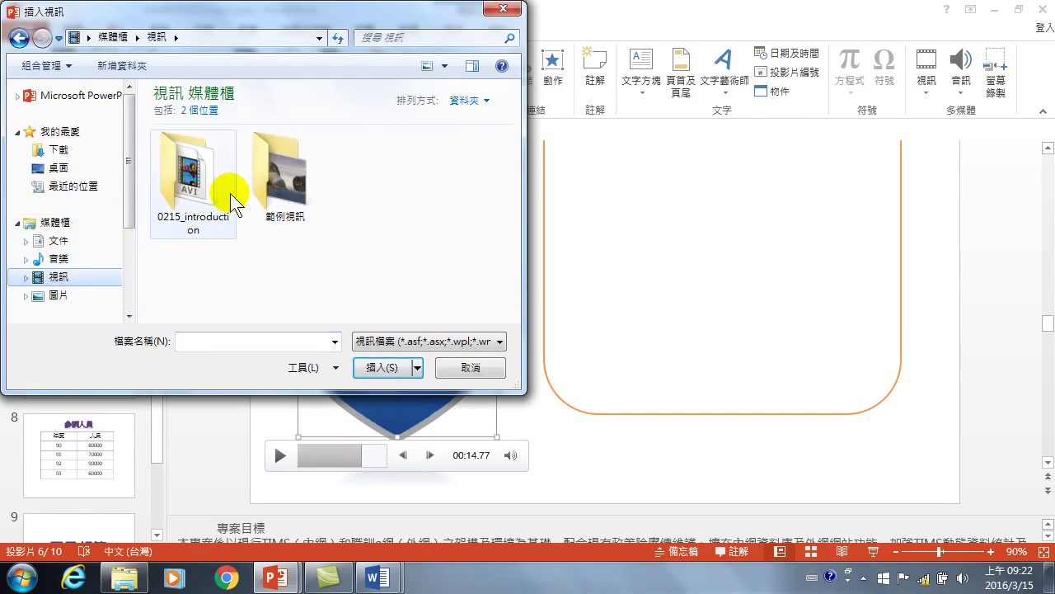
{"action": "double_click", "coordinate": [264, 192]}
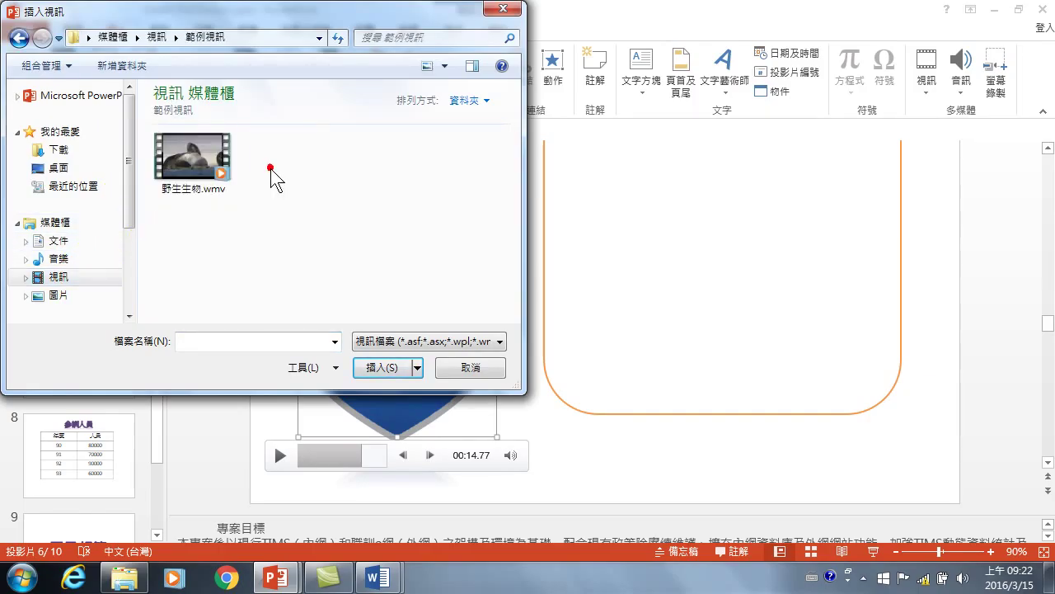
{"action": "left_click", "coordinate": [180, 165]}
{"action": "double_click", "coordinate": [179, 165]}
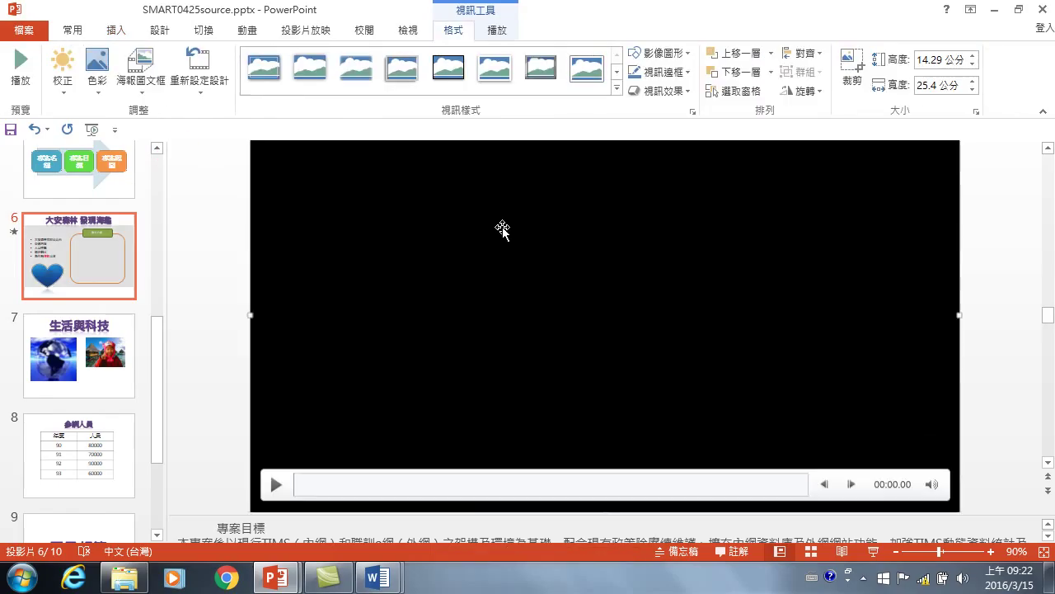
Shrink the wildlife video to about 12.5 × 7.03 cm and place it inside the orange rounded frame
{"action": "left_click", "coordinate": [897, 550]}
{"action": "left_click", "coordinate": [896, 551]}
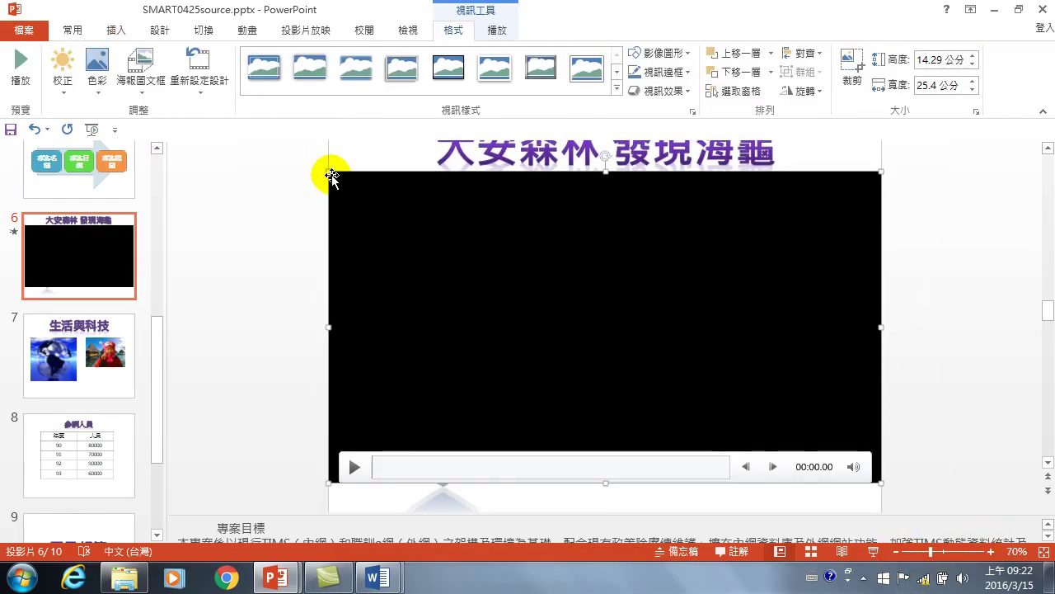
{"action": "left_click_drag", "start_coordinate": [330, 171], "coordinate": [608, 330]}
{"action": "left_click_drag", "start_coordinate": [735, 379], "coordinate": [692, 334]}
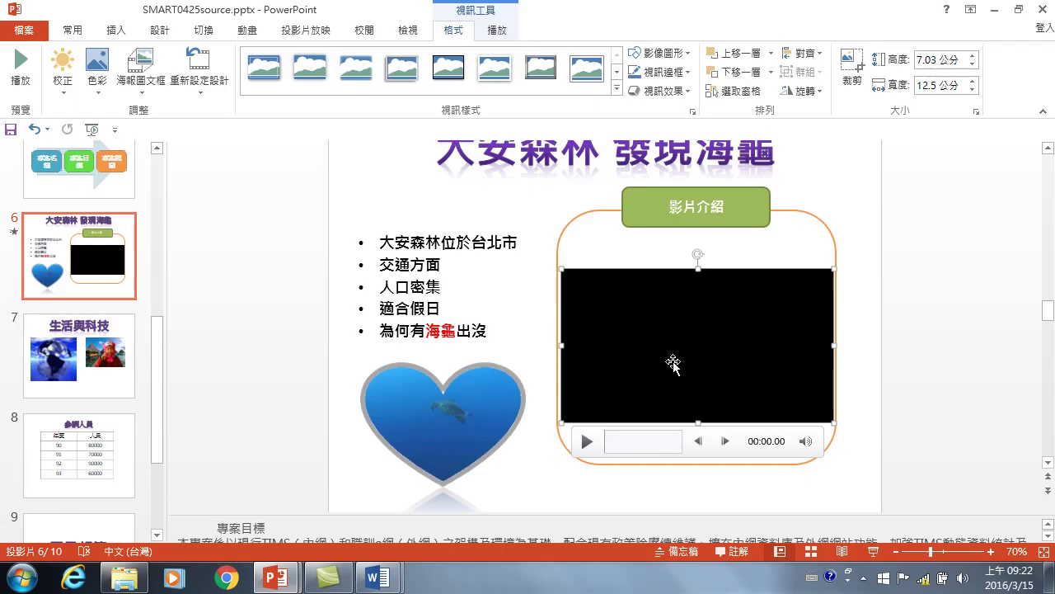
{"action": "left_click", "coordinate": [976, 383]}
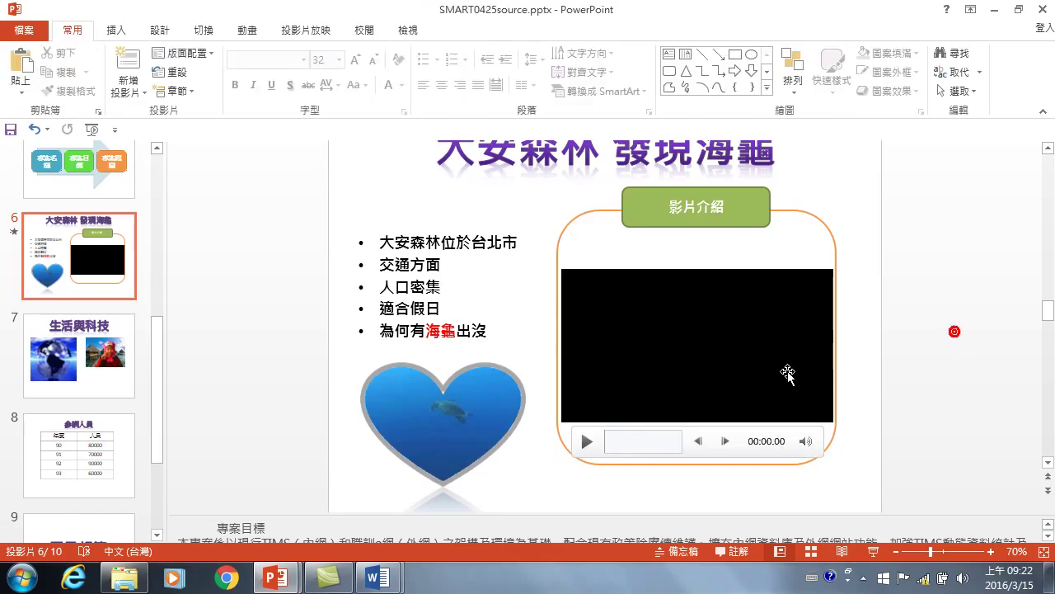
Change the wildlife video's shape to a heart and stretch it vertically to about 9.94 cm high within the frame
{"action": "left_click", "coordinate": [728, 332]}
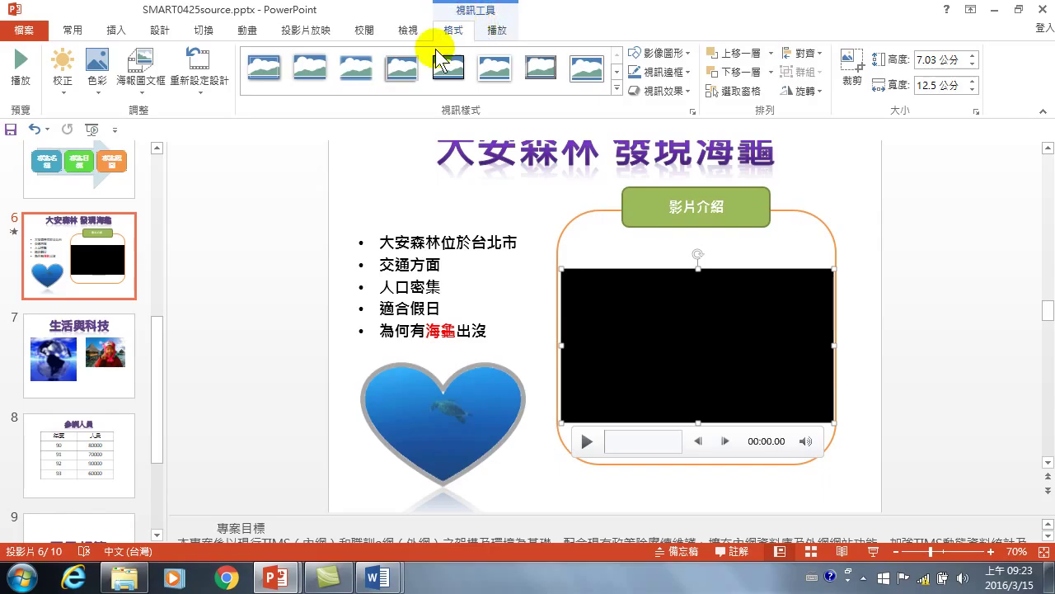
{"action": "left_click", "coordinate": [664, 54]}
{"action": "left_click", "coordinate": [724, 159]}
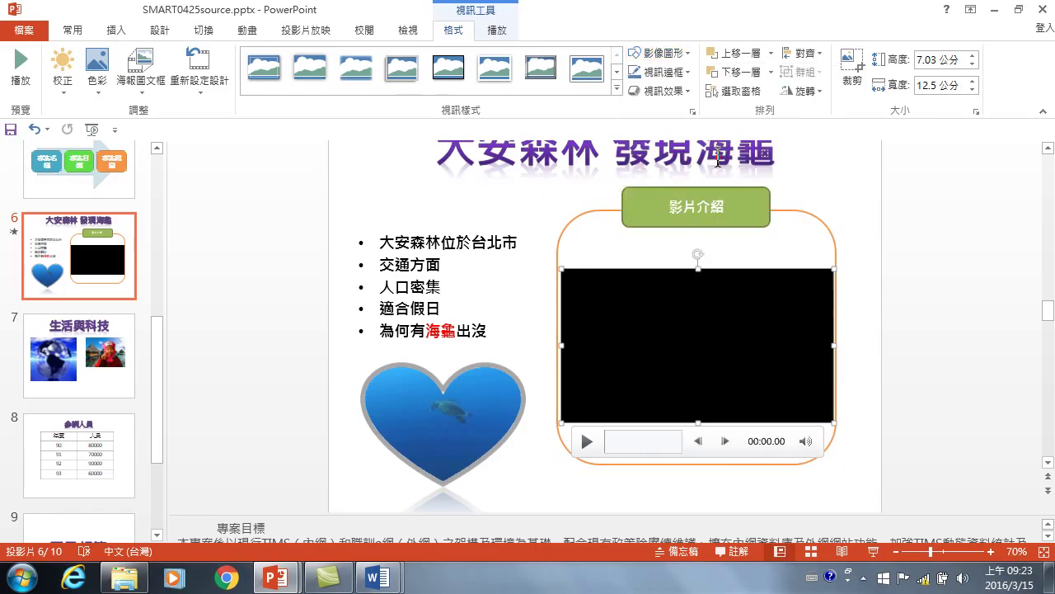
{"action": "left_click_drag", "start_coordinate": [699, 268], "coordinate": [706, 230]}
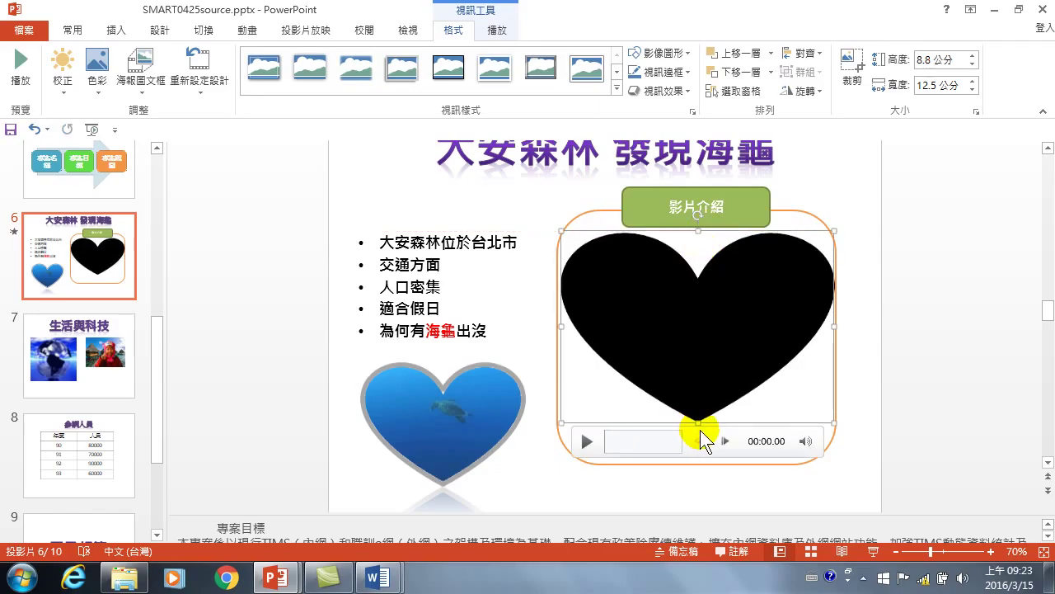
{"action": "left_click_drag", "start_coordinate": [697, 423], "coordinate": [698, 448]}
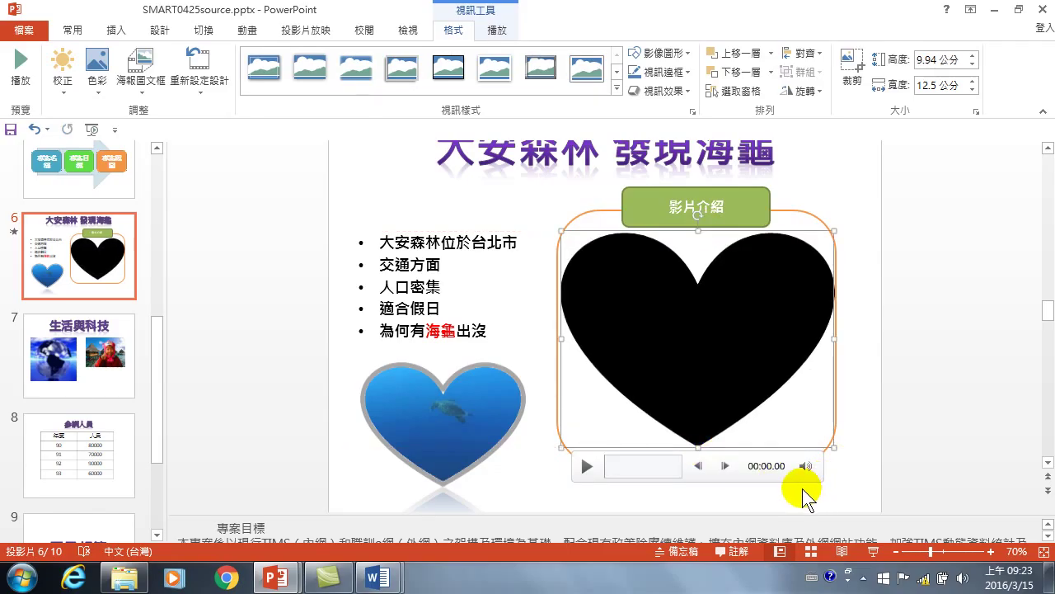
Play the heart-shaped wildlife video on the slide and in a slide show from slide 6, then return to editing
{"action": "left_click", "coordinate": [589, 467]}
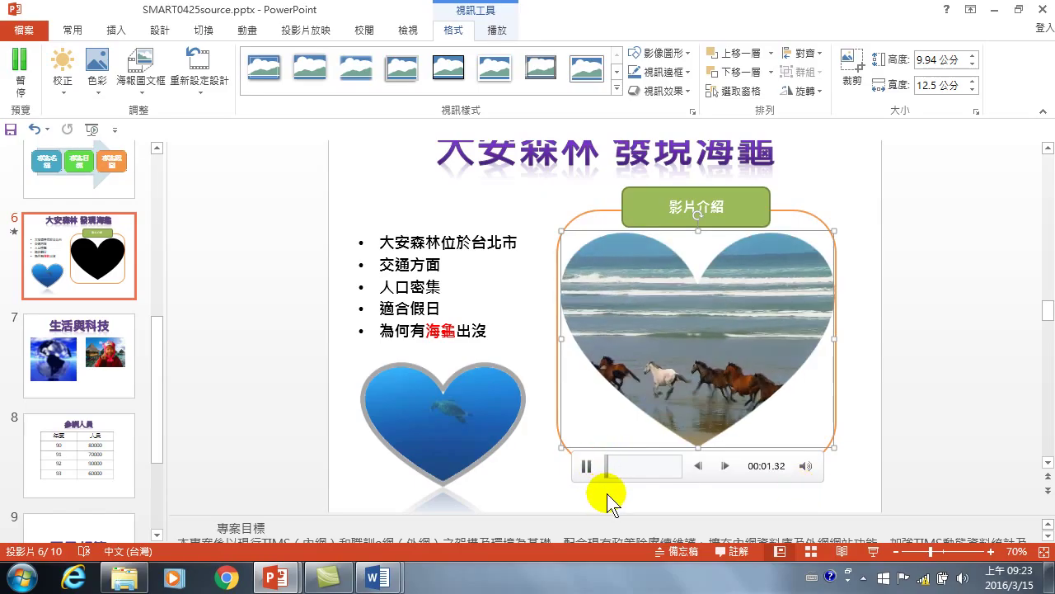
{"action": "key", "text": "shift+F5"}
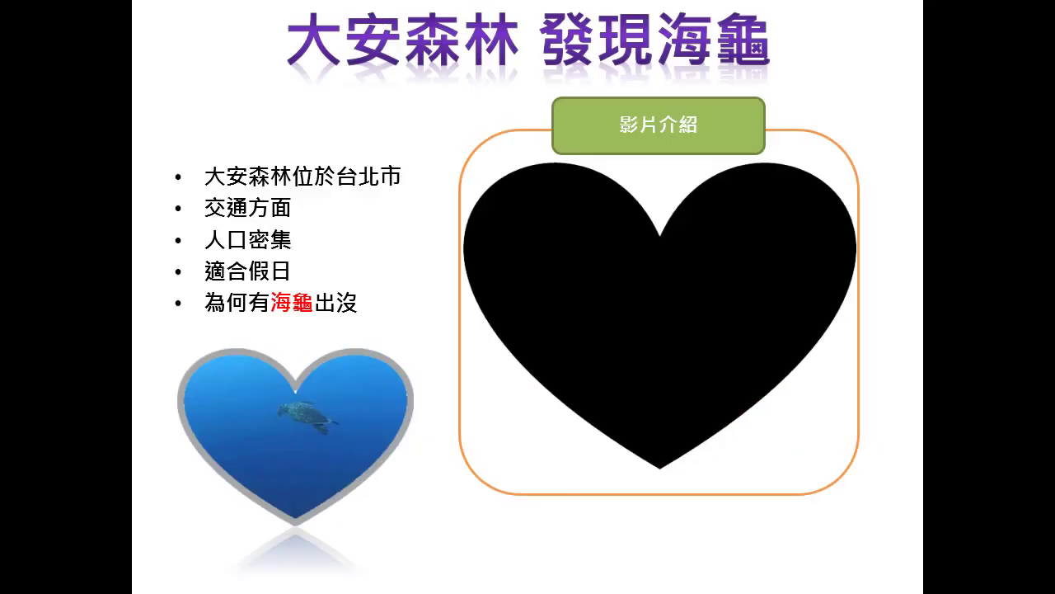
{"action": "left_click", "coordinate": [489, 446]}
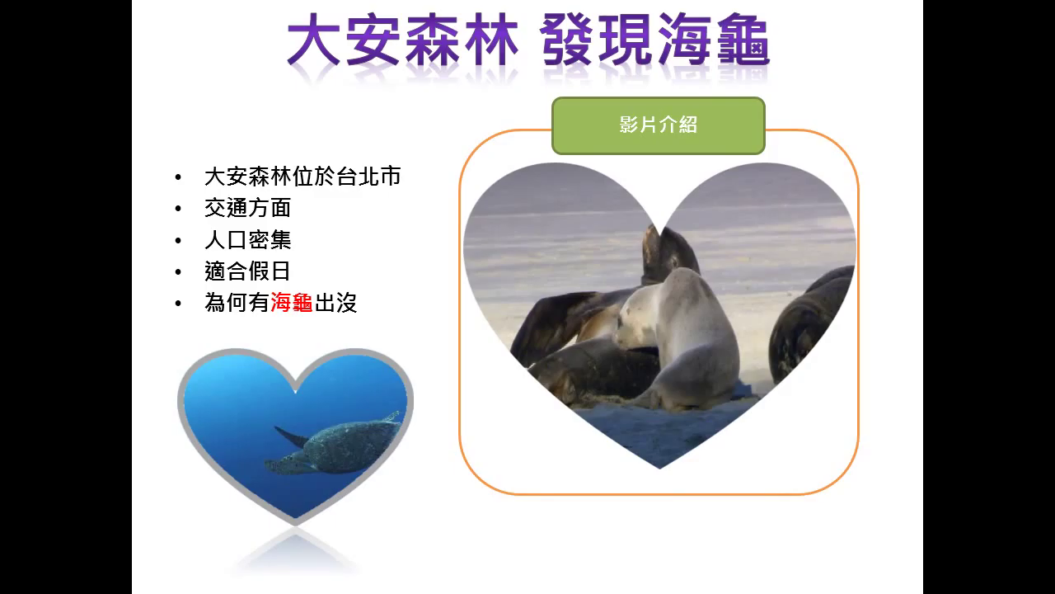
{"action": "key", "text": "Escape"}
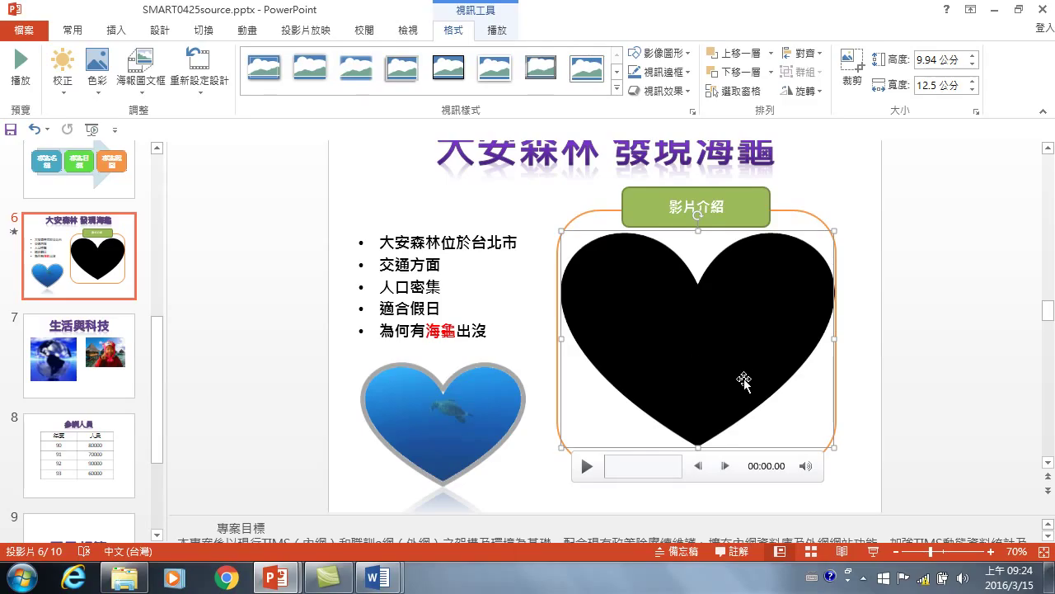
{"action": "left_click", "coordinate": [979, 342]}
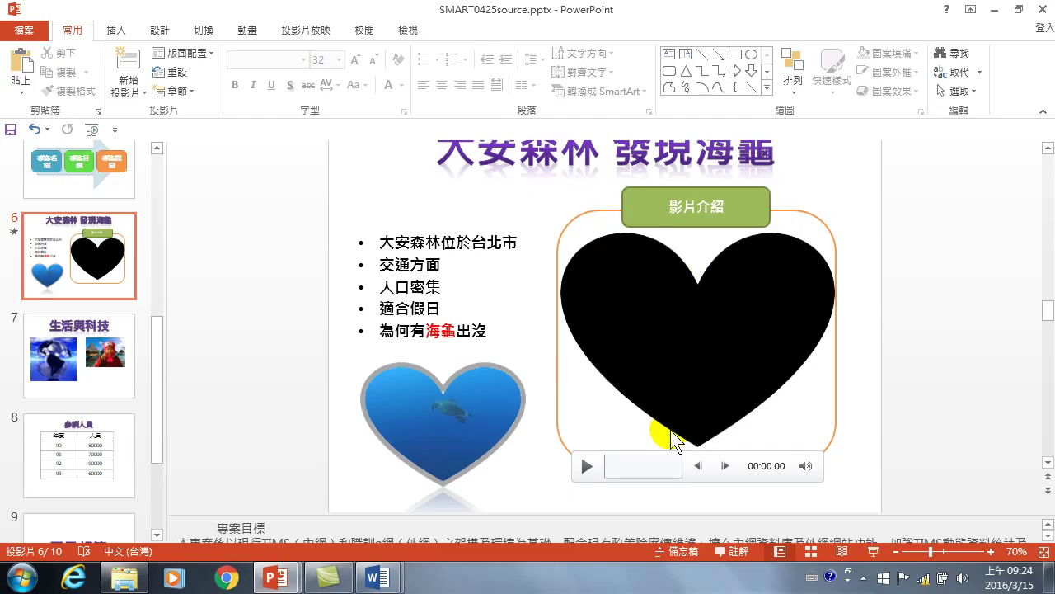
Trim the wildlife video to start at 00:07.653 and end at 00:11.054, previewing its content first
{"action": "left_click", "coordinate": [699, 338]}
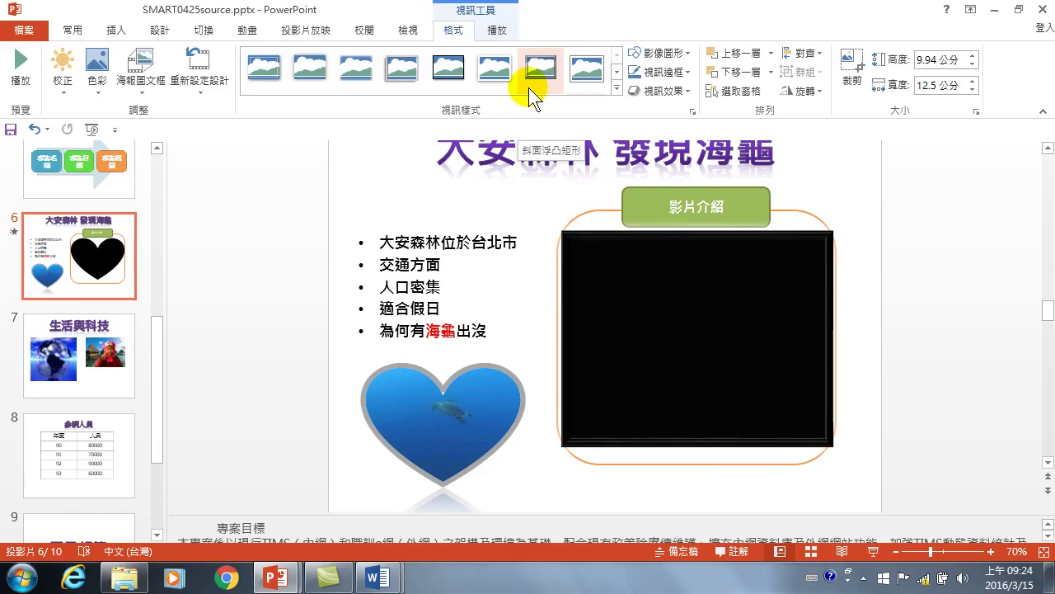
{"action": "left_click", "coordinate": [497, 30]}
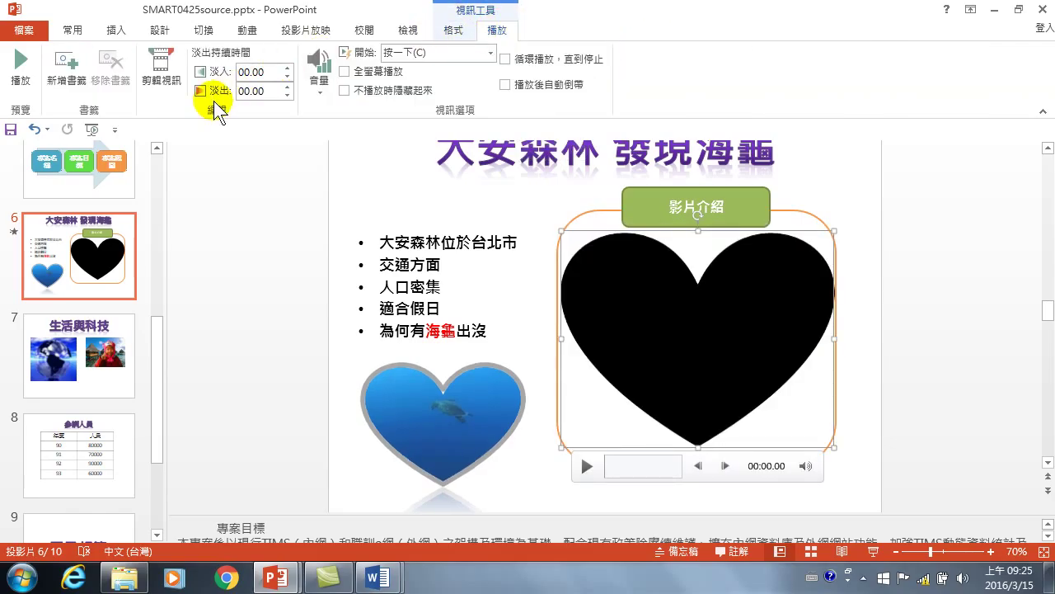
{"action": "left_click", "coordinate": [153, 89]}
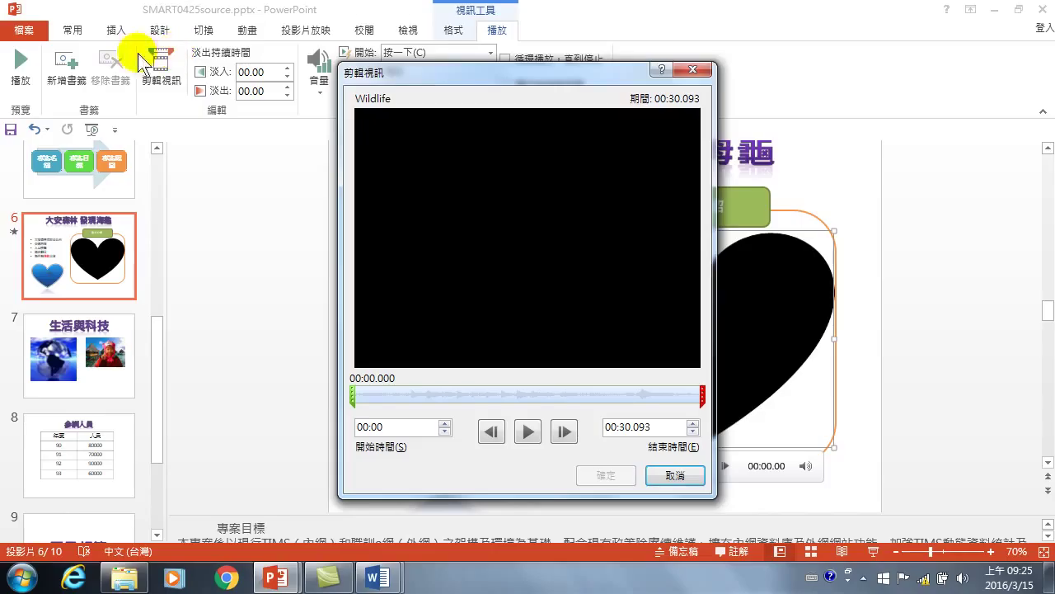
{"action": "left_click", "coordinate": [352, 398]}
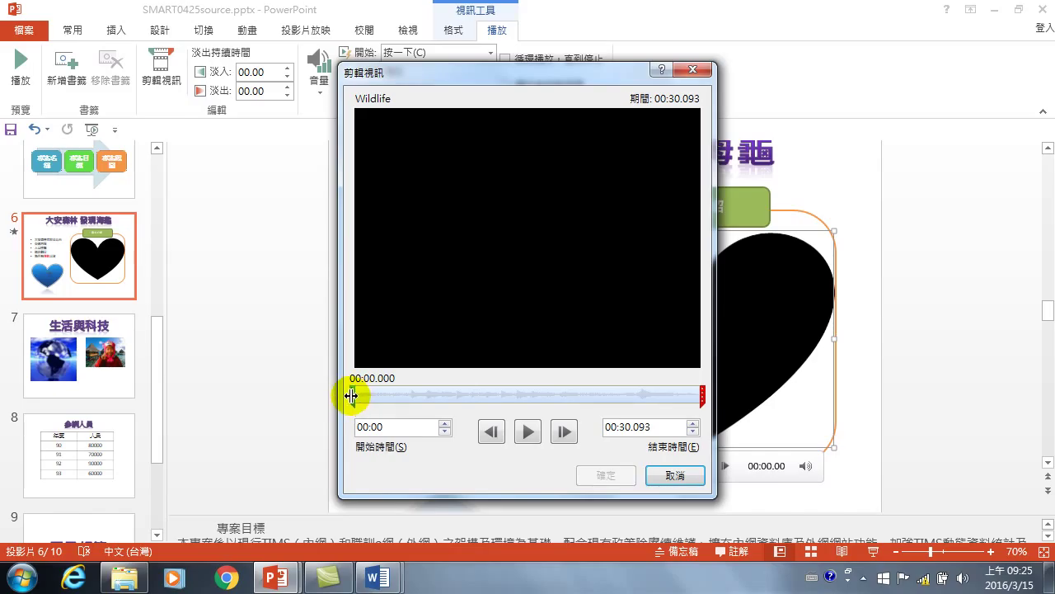
{"action": "left_click", "coordinate": [528, 431]}
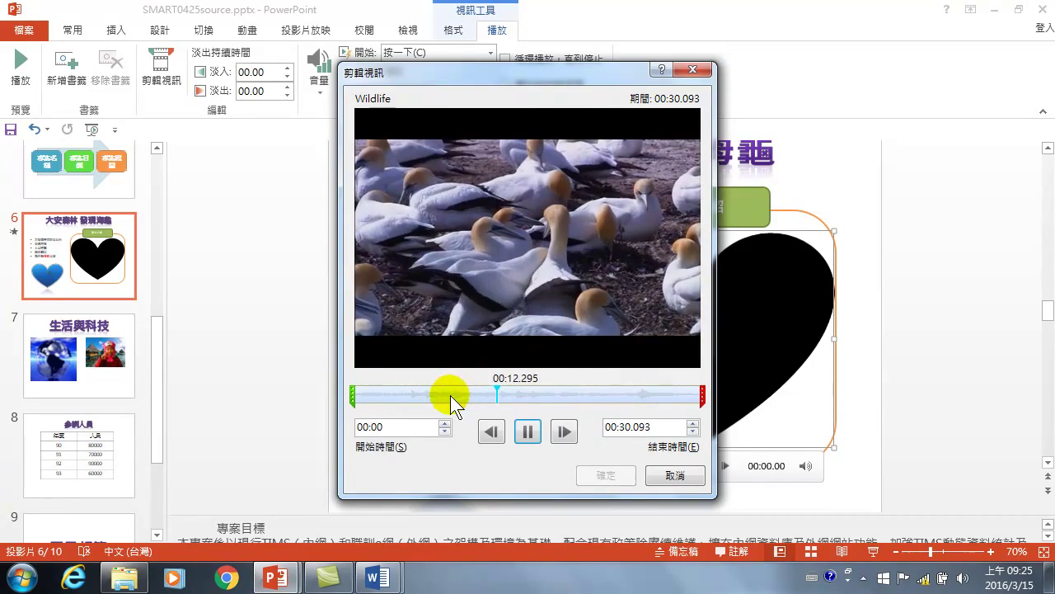
{"action": "left_click", "coordinate": [528, 431]}
{"action": "left_click", "coordinate": [488, 422]}
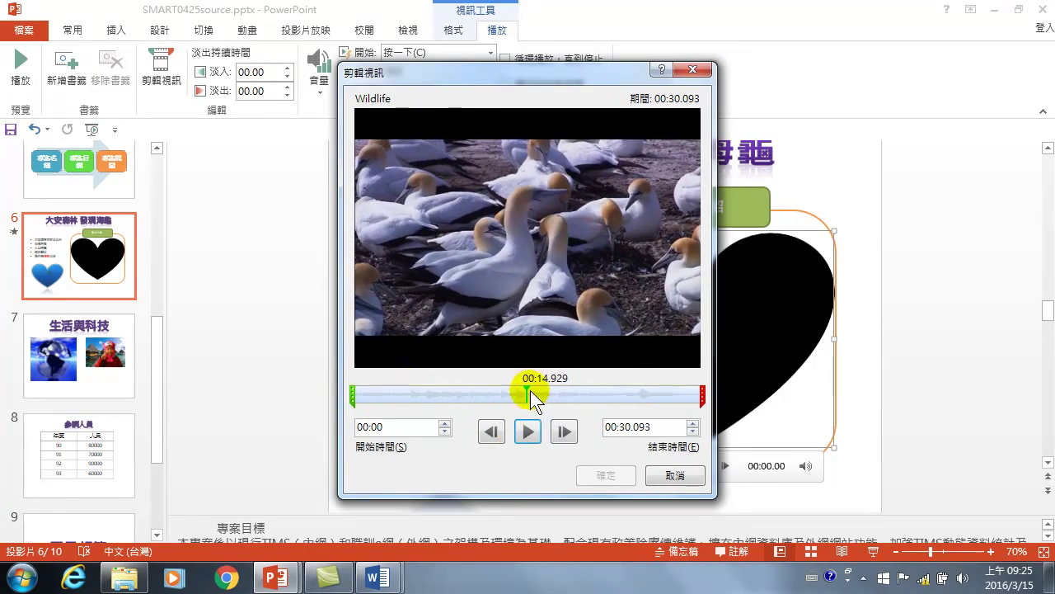
{"action": "mouse_move", "coordinate": [353, 396]}
{"action": "left_mouse_down"}
{"action": "mouse_move", "coordinate": [463, 401]}
{"action": "mouse_move", "coordinate": [427, 393]}
{"action": "mouse_move", "coordinate": [440, 393]}
{"action": "left_mouse_up"}
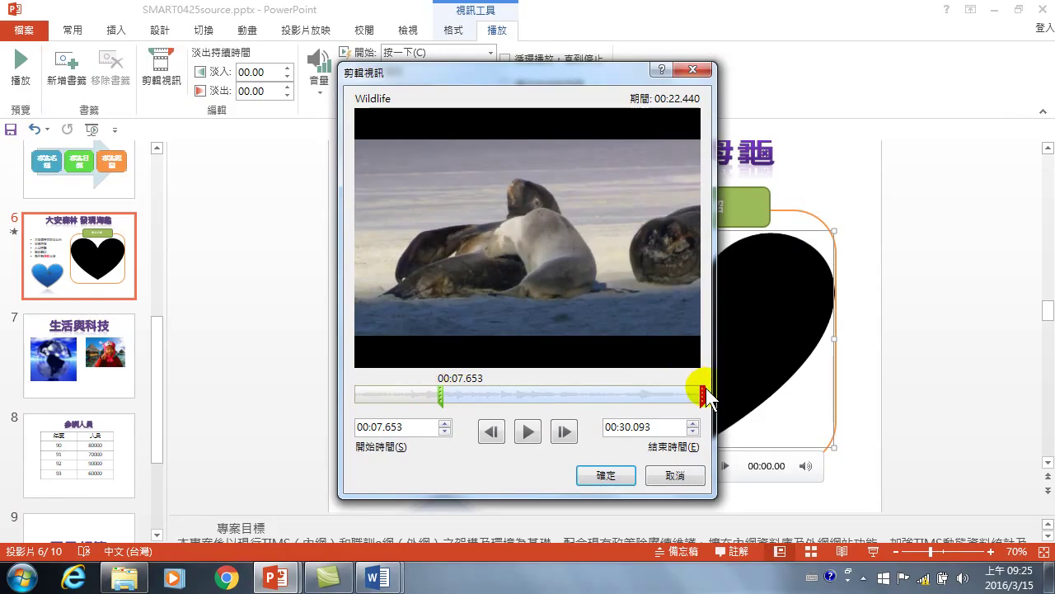
{"action": "mouse_move", "coordinate": [702, 394]}
{"action": "left_mouse_down"}
{"action": "mouse_move", "coordinate": [617, 380]}
{"action": "mouse_move", "coordinate": [473, 389]}
{"action": "mouse_move", "coordinate": [486, 389]}
{"action": "left_mouse_up"}
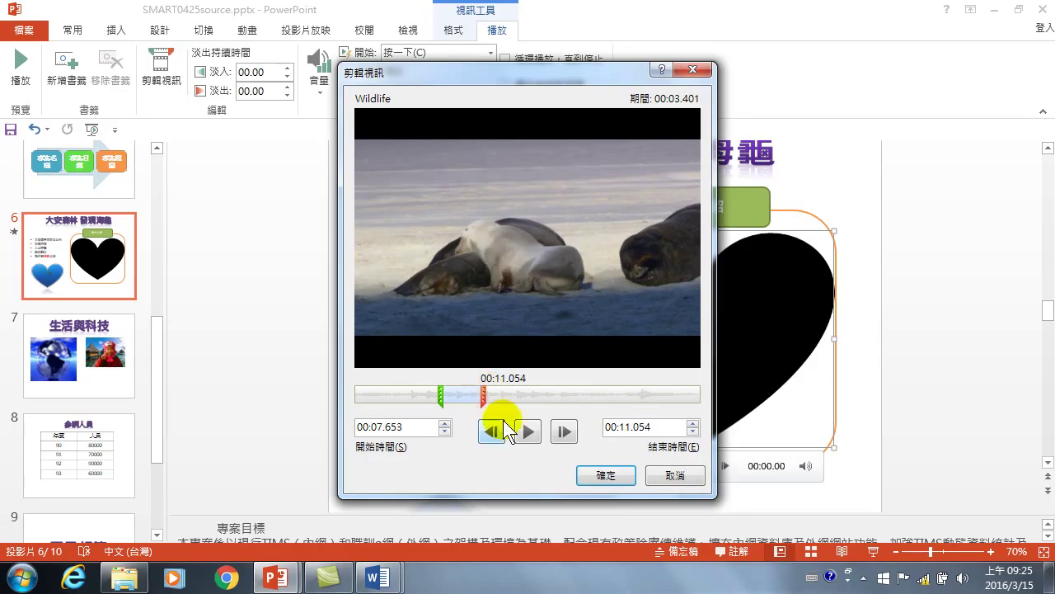
{"action": "left_click", "coordinate": [606, 475]}
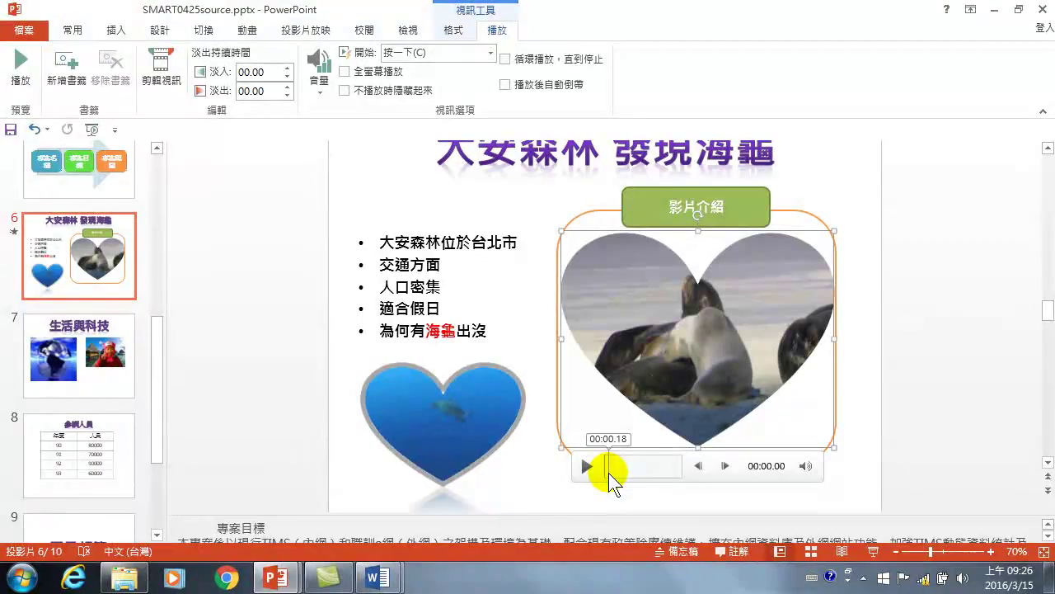
Run the slide show from slide 6 to check the trimmed wildlife video, then return to editing
{"action": "key", "text": "shift+F5"}
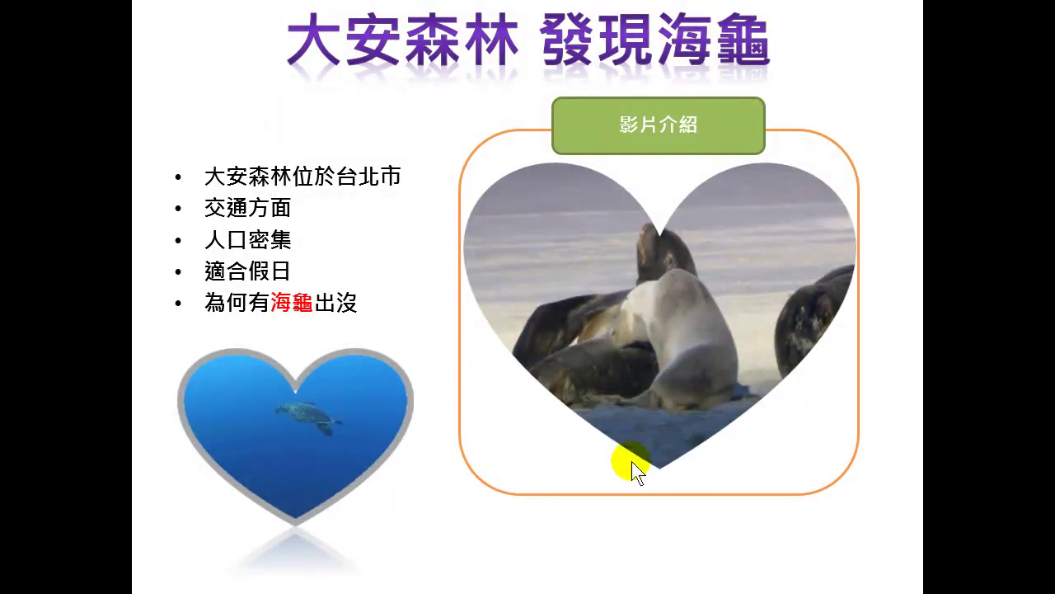
{"action": "left_click", "coordinate": [497, 448]}
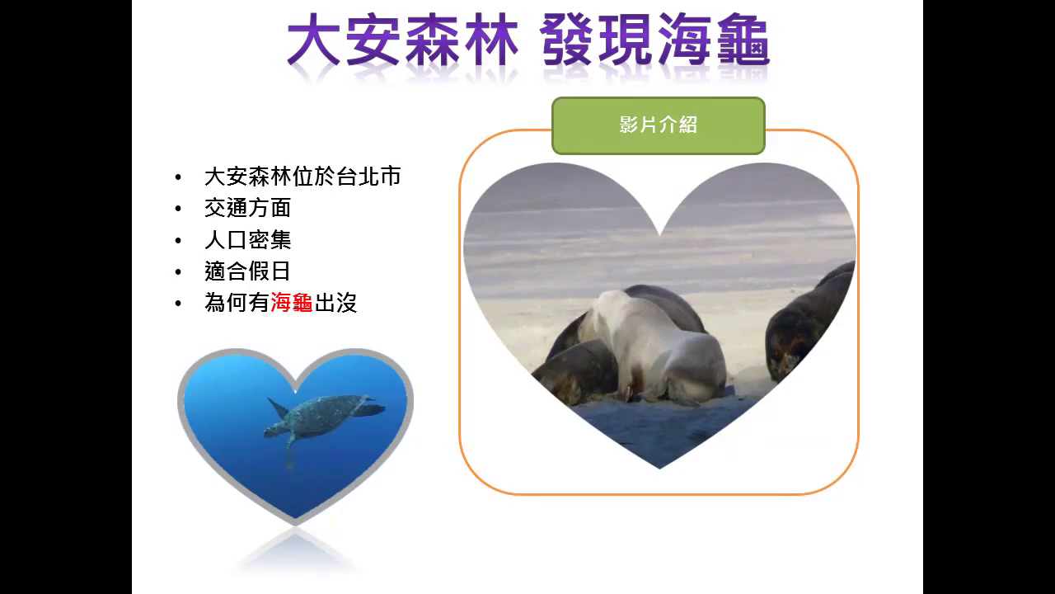
{"action": "key", "text": "Escape"}
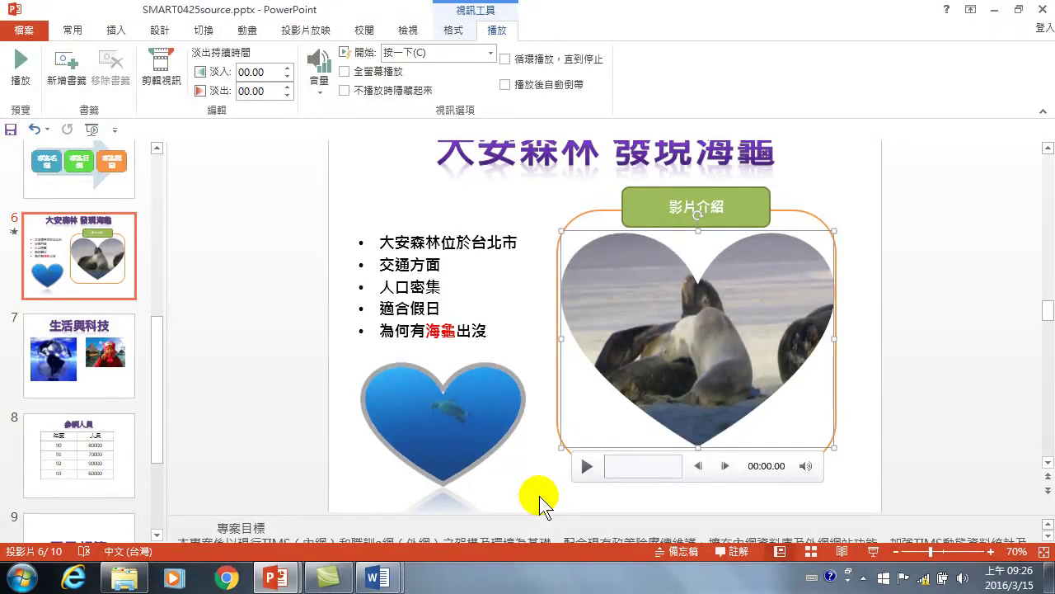
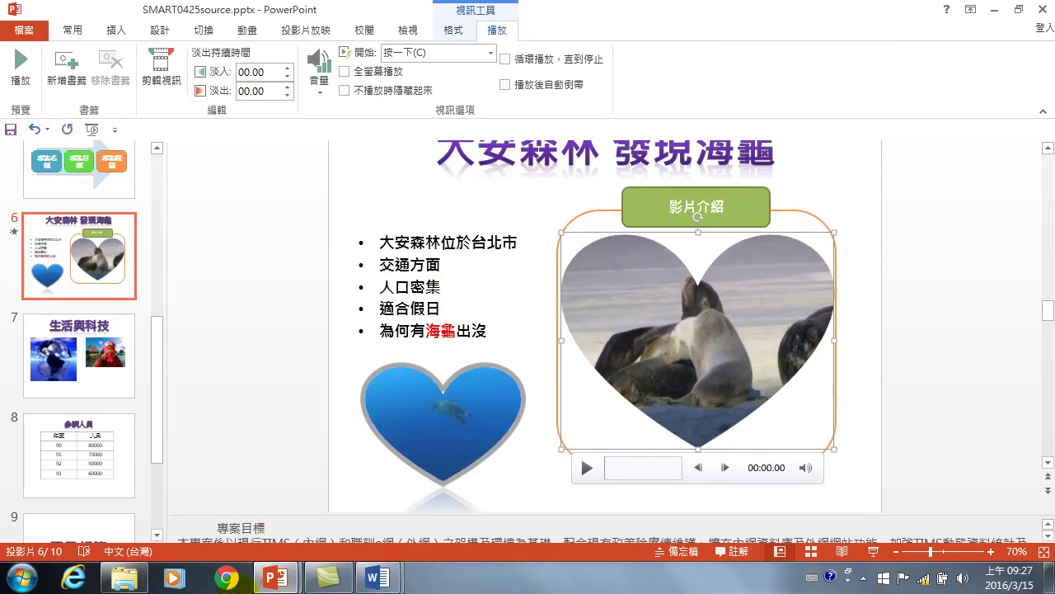
Deselect the video, return to the first slide thumbnails, and switch to the presentation 醫療資訊學_0315-講義.pptx
{"action": "left_click", "coordinate": [248, 317]}
{"action": "left_click", "coordinate": [81, 264]}
{"action": "scroll", "coordinate": [83, 268], "scroll_direction": "up", "scroll_amount": 5}
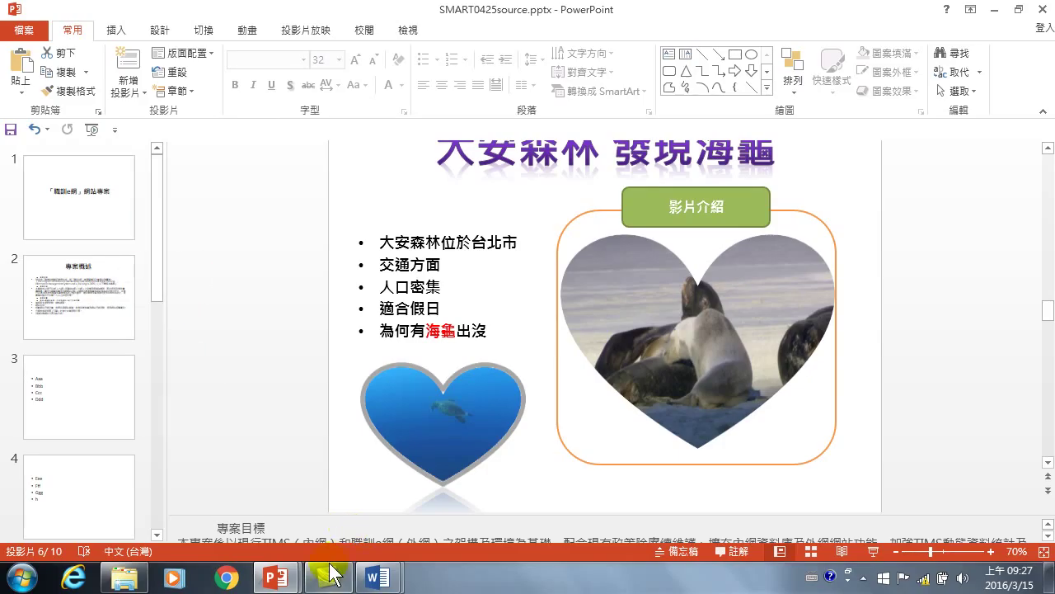
{"action": "mouse_move", "coordinate": [284, 583]}
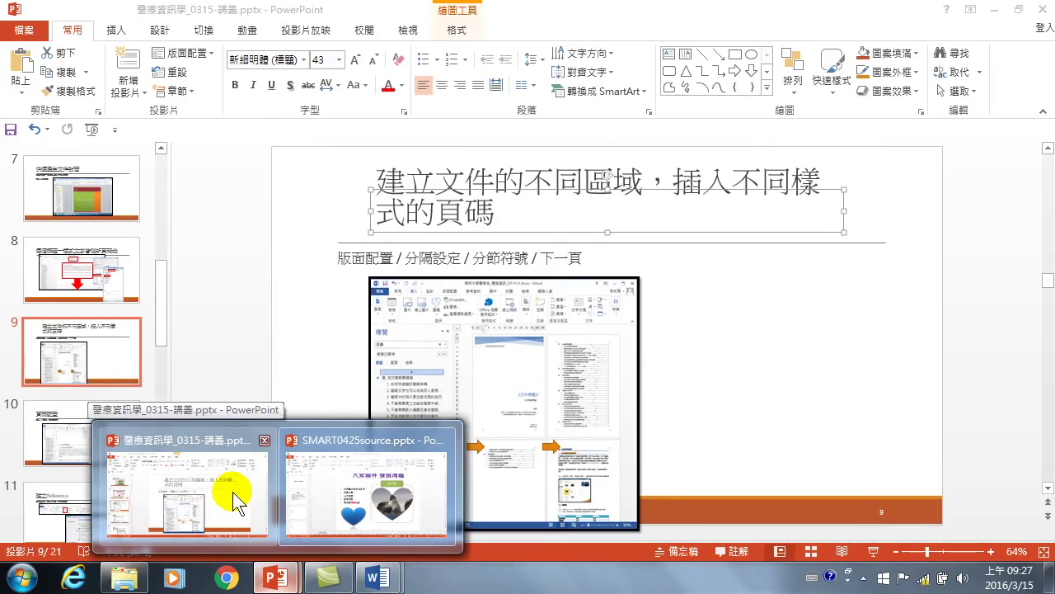
{"action": "left_click", "coordinate": [235, 491]}
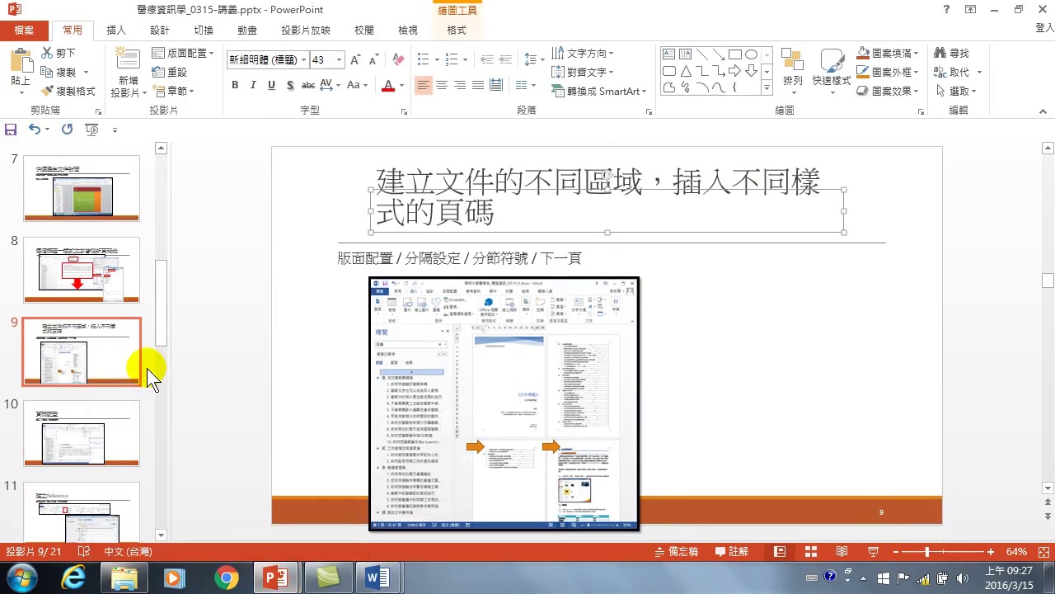
Go to slide 12, PowerPoint 2010, show it in a slide show from that slide, and return to editing
{"action": "left_click", "coordinate": [120, 351]}
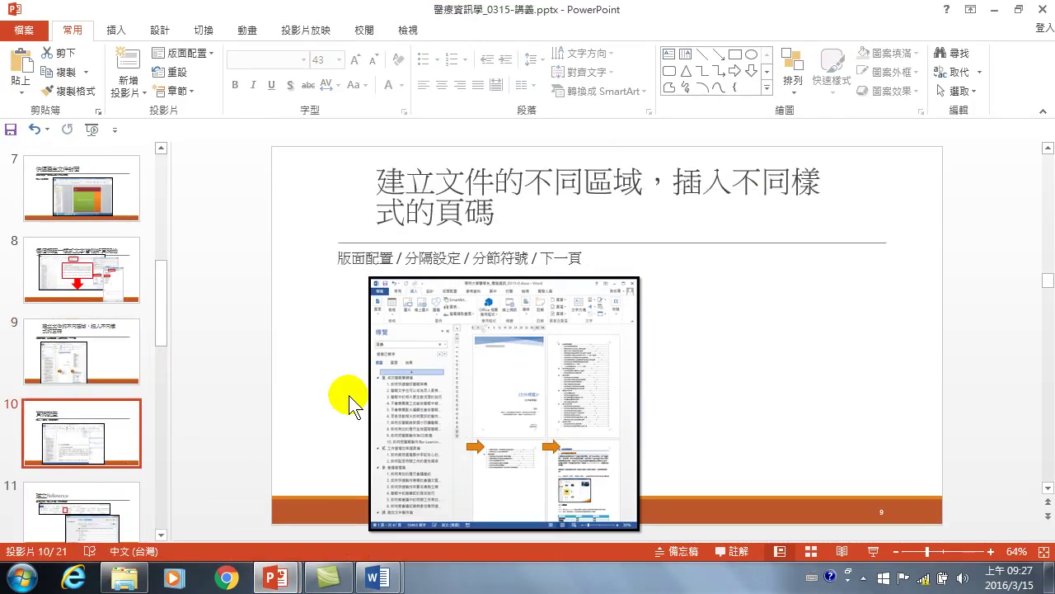
{"action": "key", "text": "Down"}
{"action": "key", "text": "Down"}
{"action": "key", "text": "Down"}
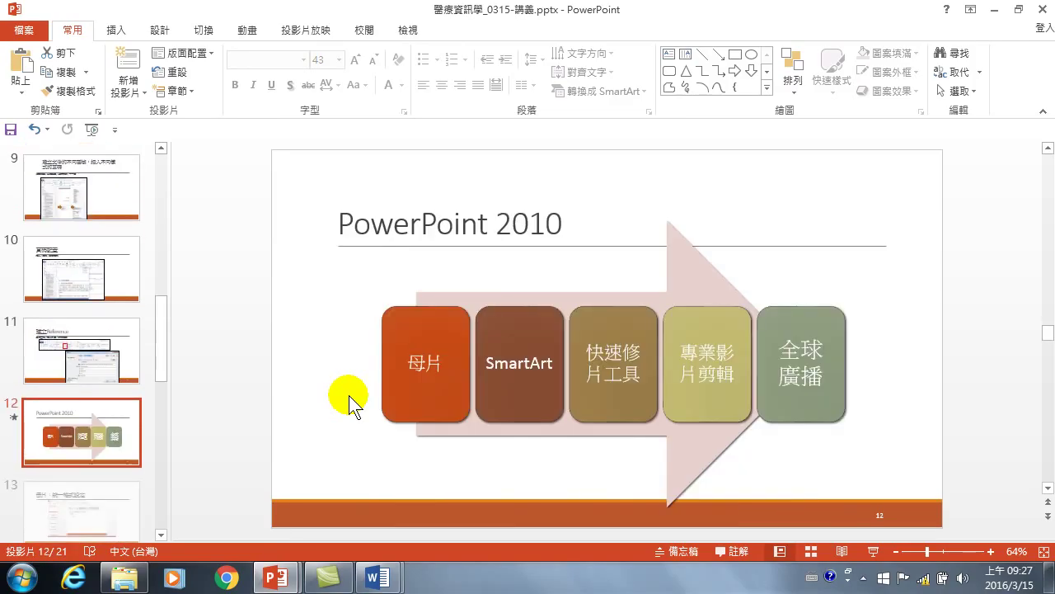
{"action": "key", "text": "shift+F5"}
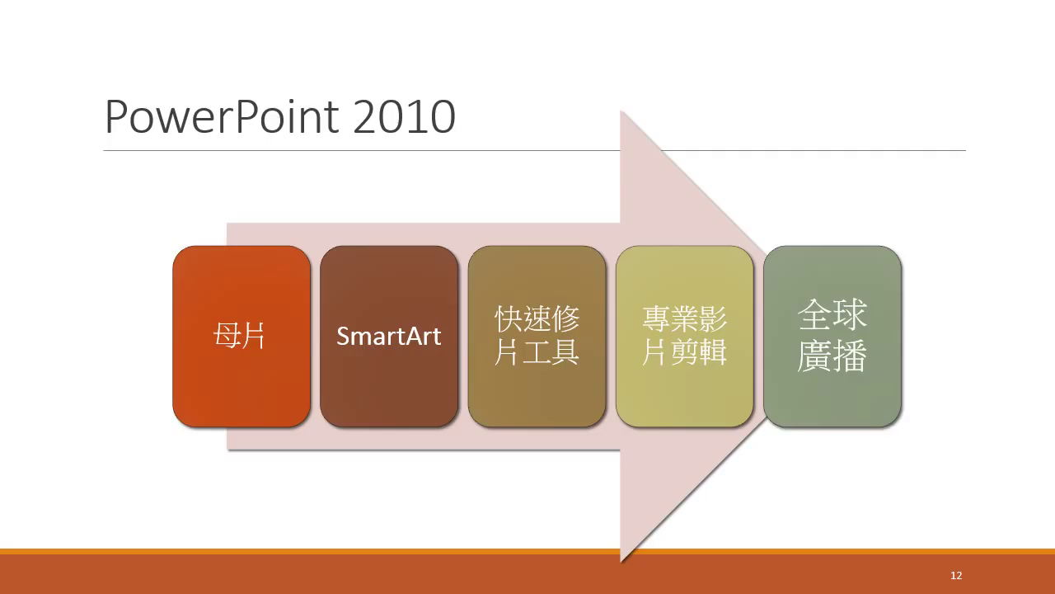
{"action": "key", "text": "Escape"}
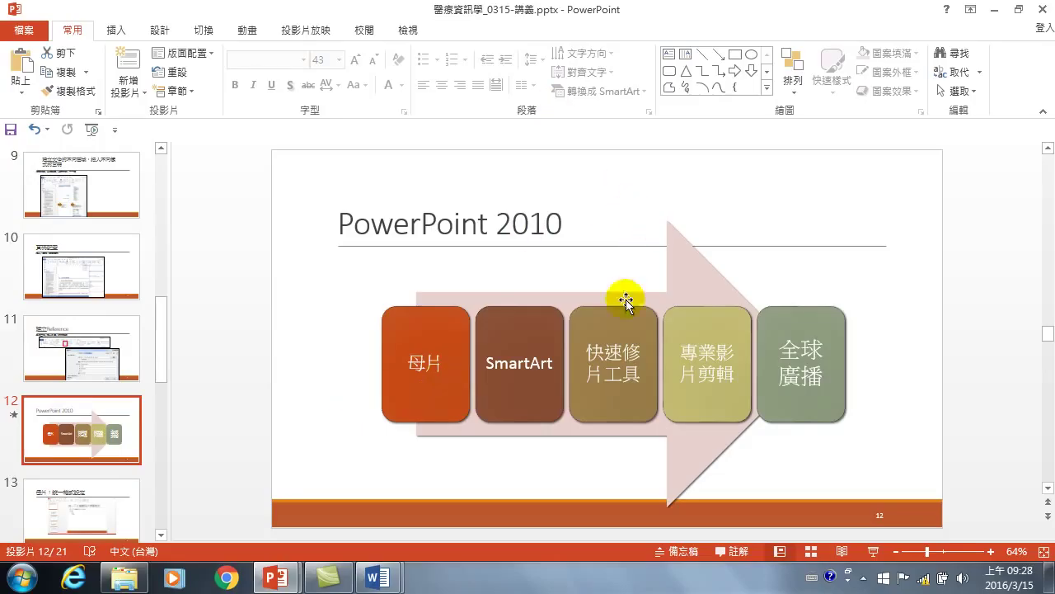
Create a new blank presentation
{"action": "left_click", "coordinate": [33, 30]}
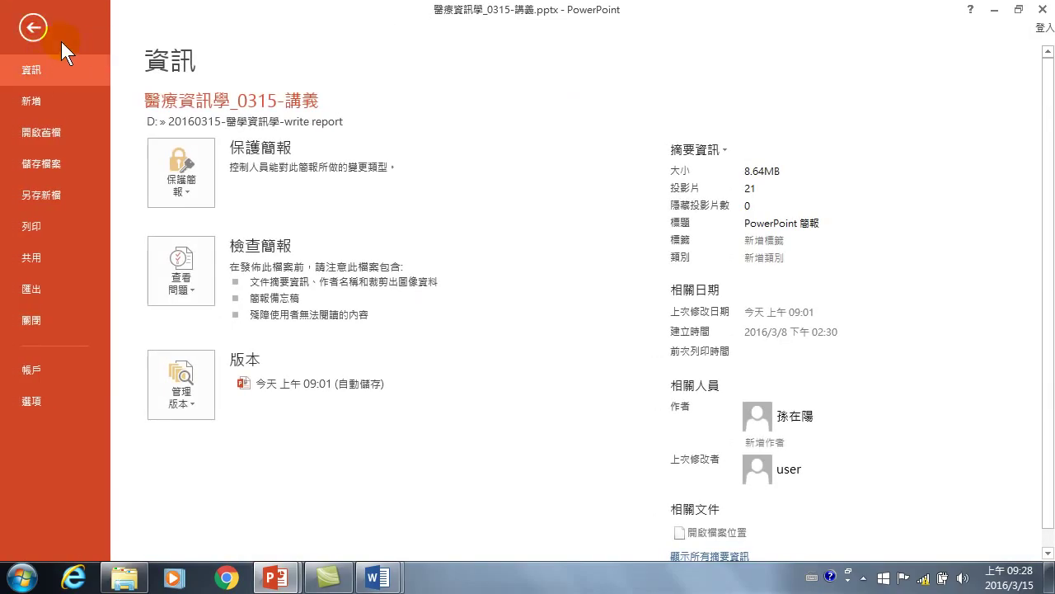
{"action": "left_click", "coordinate": [47, 24]}
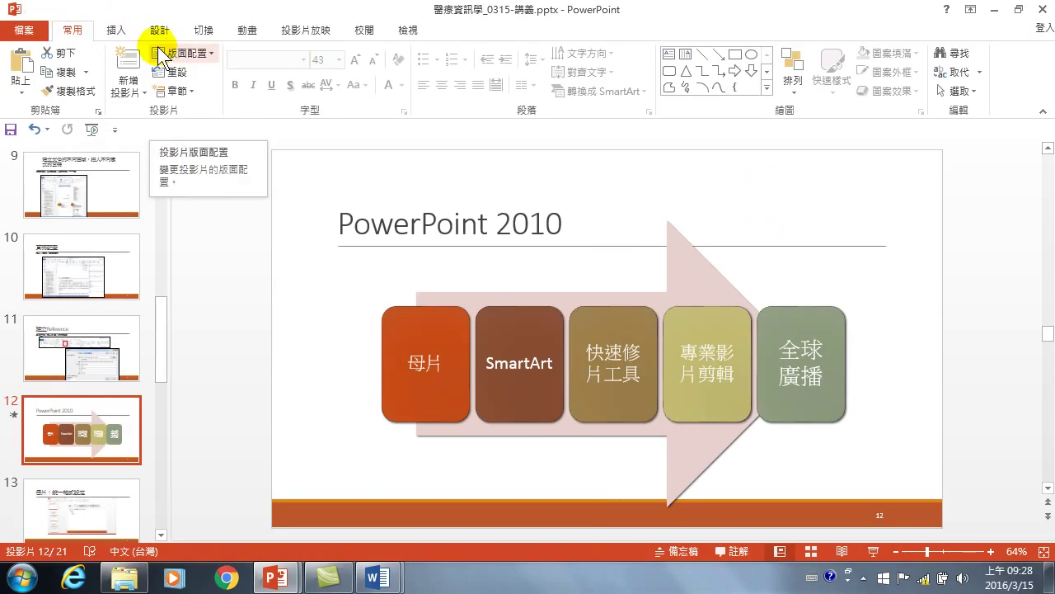
{"action": "left_click", "coordinate": [28, 30]}
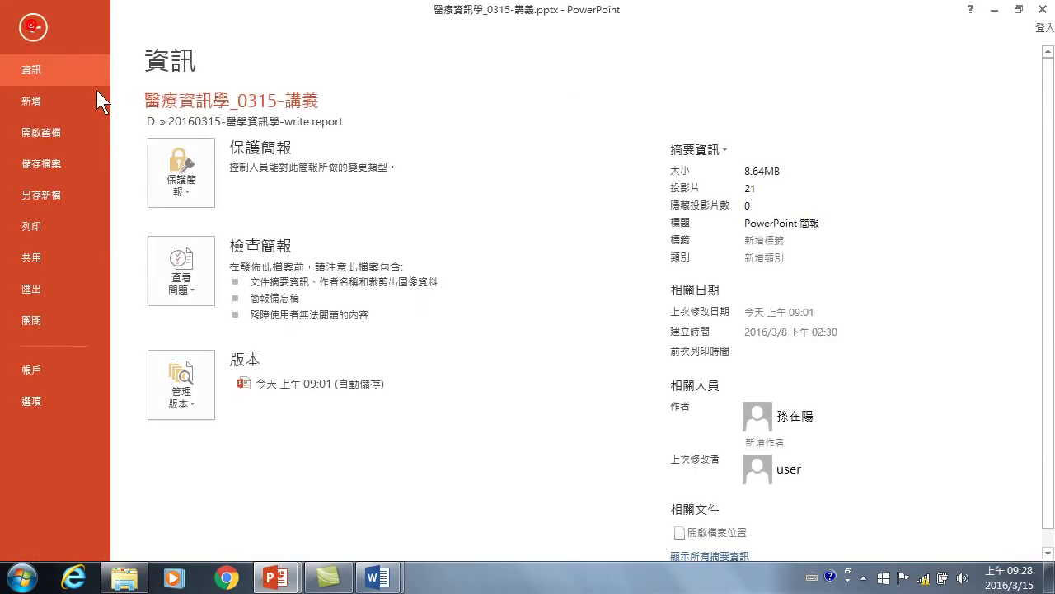
{"action": "left_click", "coordinate": [32, 98]}
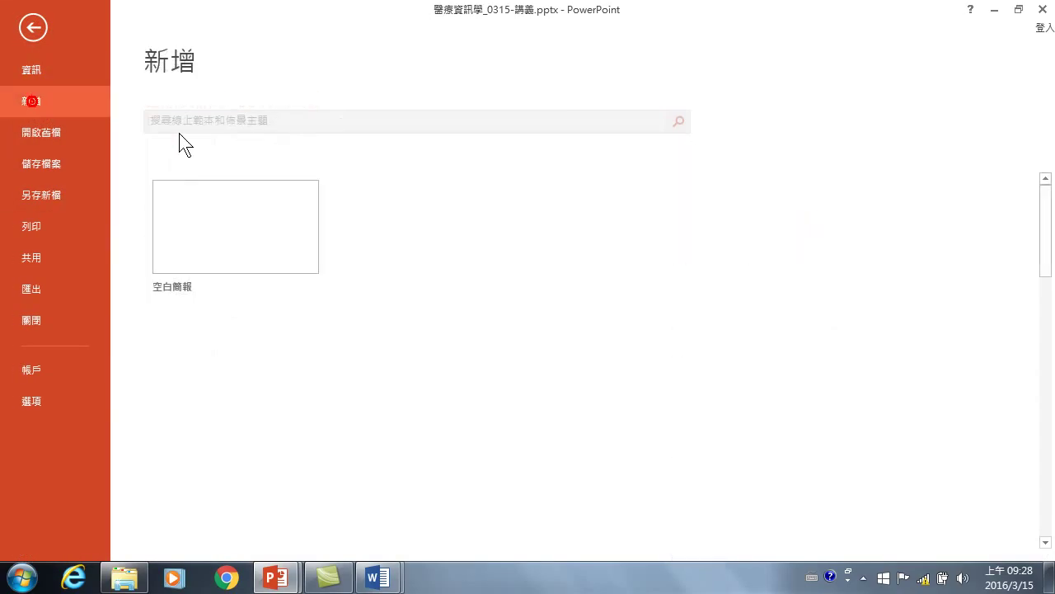
{"action": "left_click", "coordinate": [255, 226]}
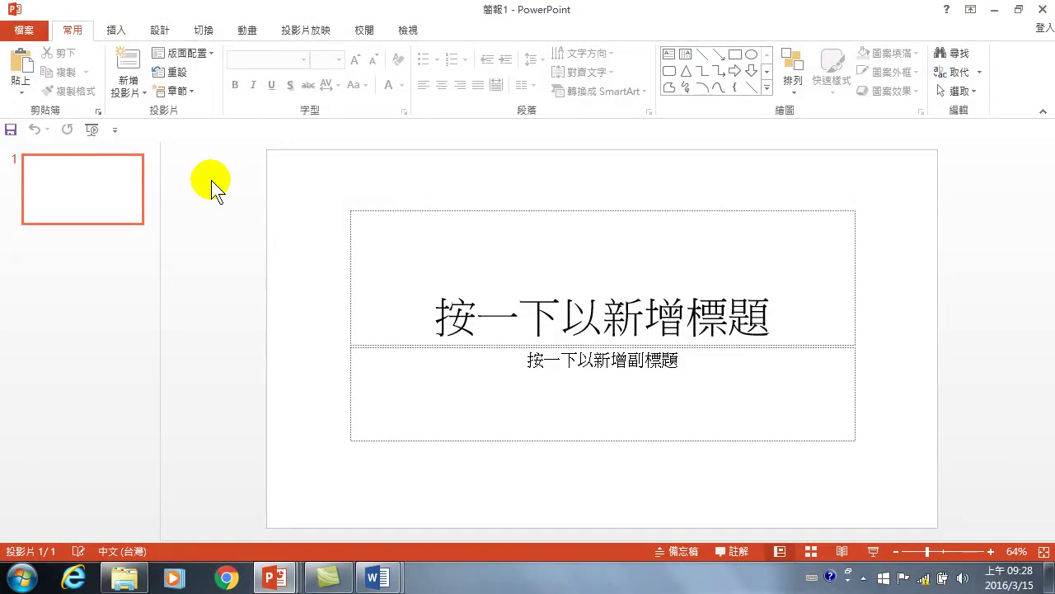
Add four new slides after the title slide of the blank presentation
{"action": "left_click", "coordinate": [136, 57]}
{"action": "left_click", "coordinate": [136, 58]}
{"action": "left_click", "coordinate": [136, 58]}
{"action": "left_click", "coordinate": [136, 57]}
Enter 自我介紹 as the title of slide 1
{"action": "left_click", "coordinate": [69, 175]}
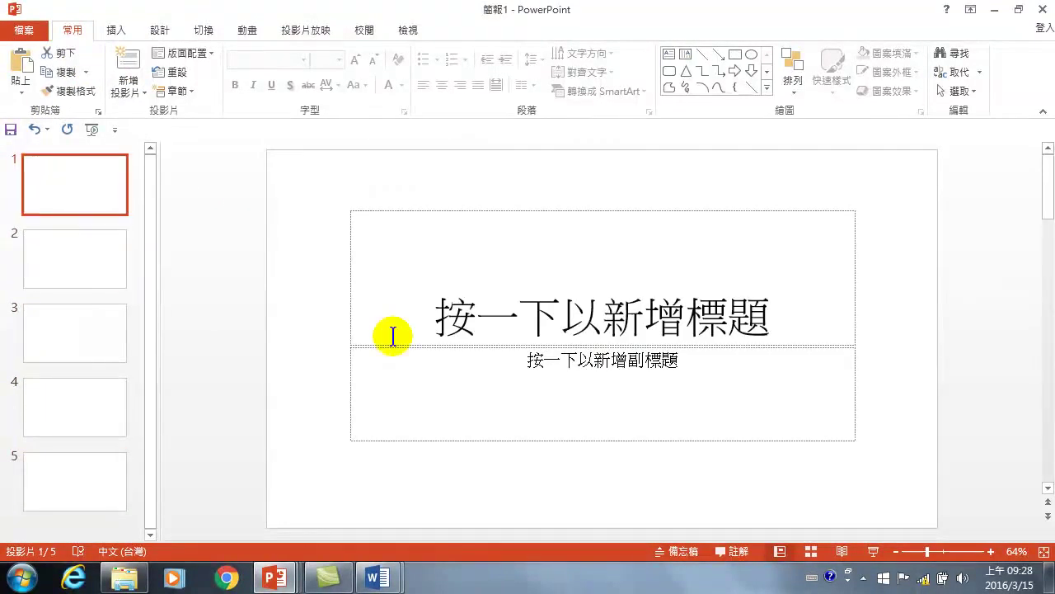
{"action": "left_click", "coordinate": [560, 310]}
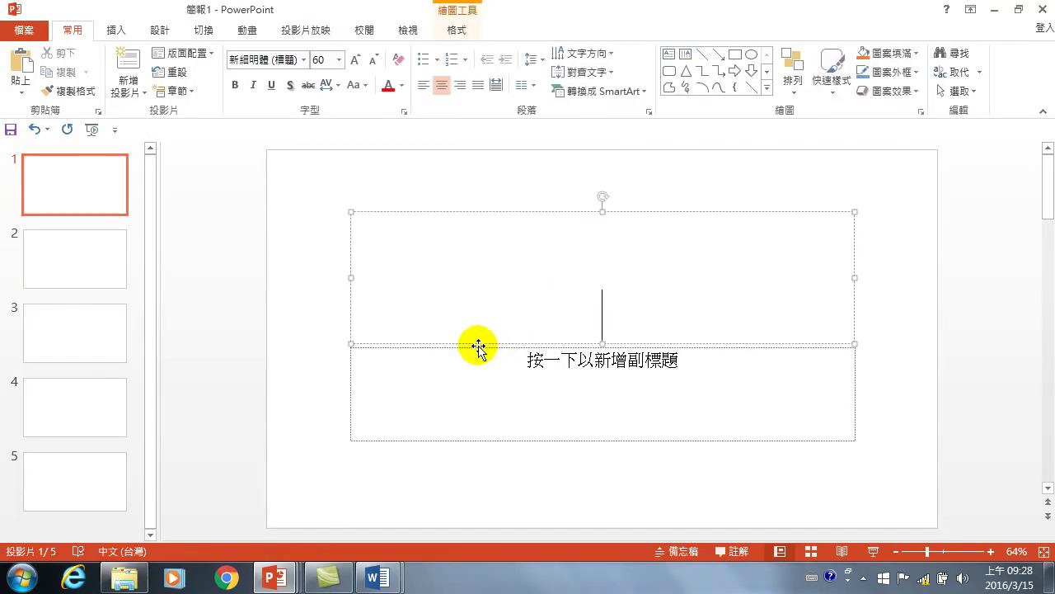
{"action": "type", "text": "hb"}
{"action": "key", "text": "BackSpace"}
{"action": "key", "text": "BackSpace"}
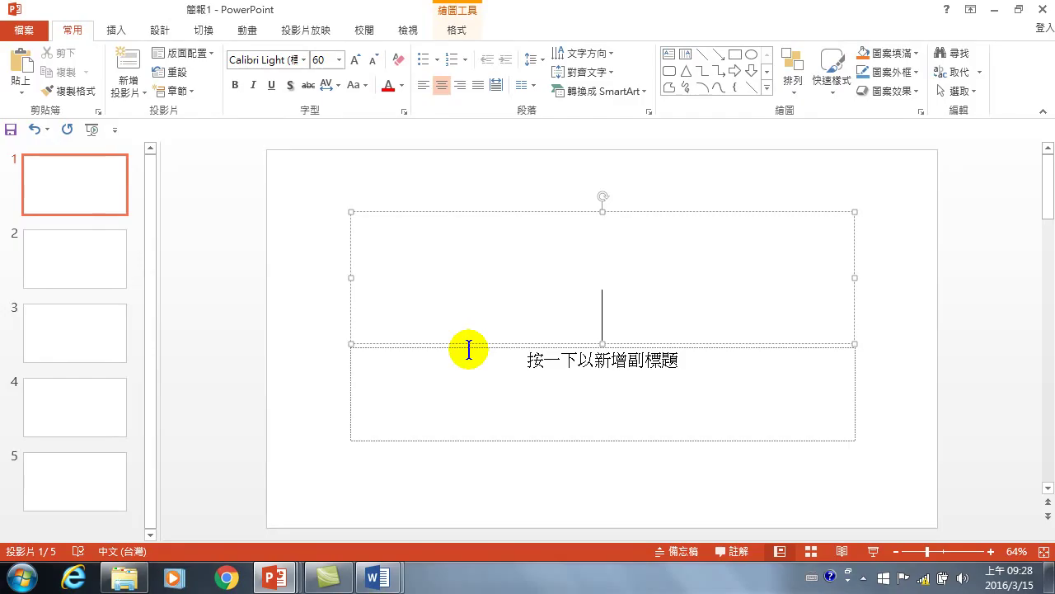
{"action": "type", "text": "自我"}
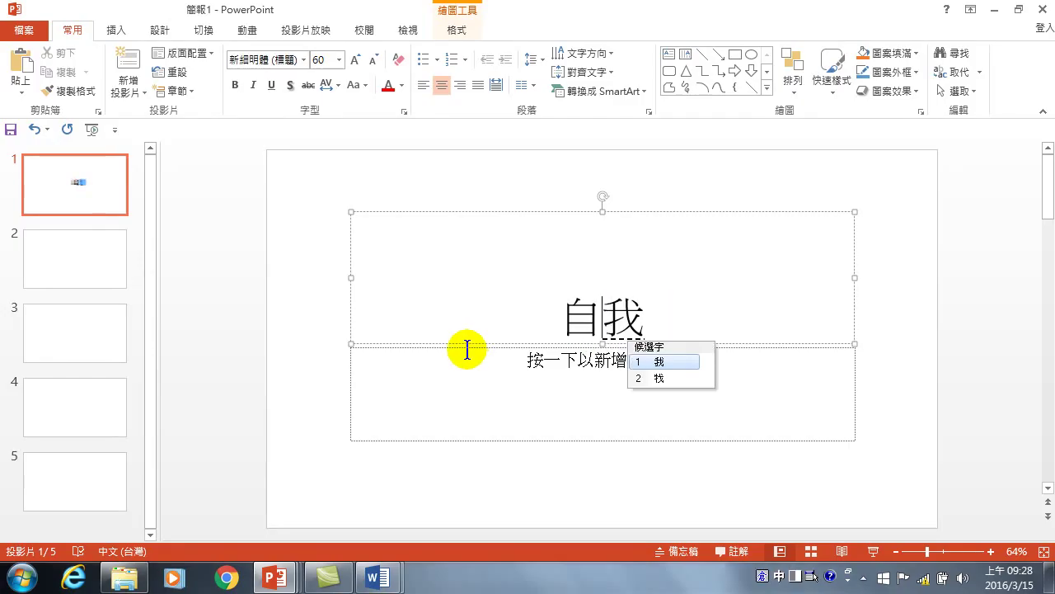
{"action": "type", "text": "介紹"}
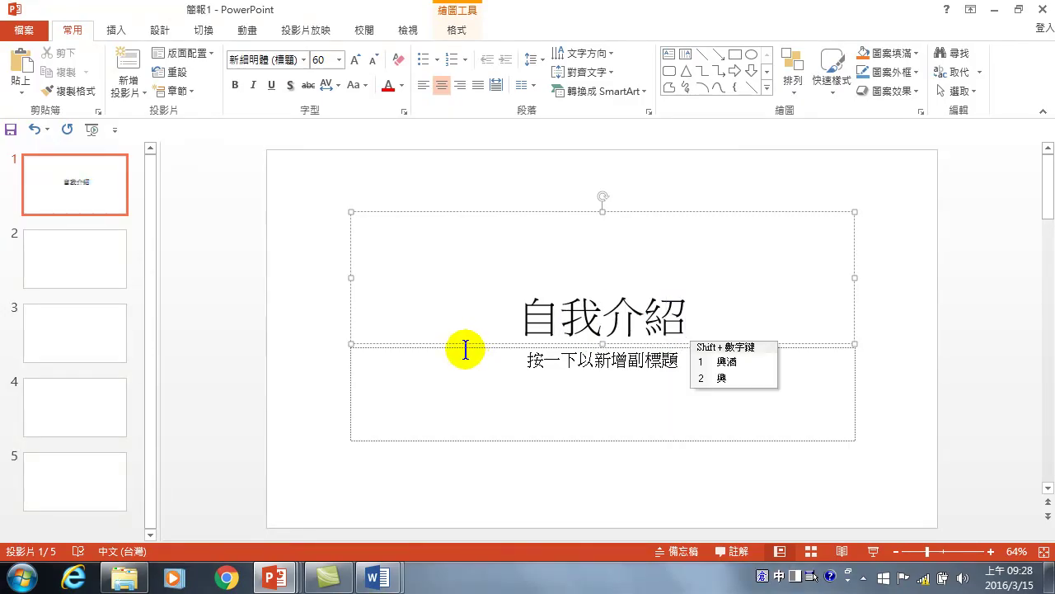
{"action": "key", "text": "Escape"}
Title slide 2 家庭 and slide 3 學歷
{"action": "left_click", "coordinate": [41, 242]}
{"action": "left_click", "coordinate": [520, 222]}
{"action": "type", "text": "家庭"}
{"action": "key", "text": "Escape"}
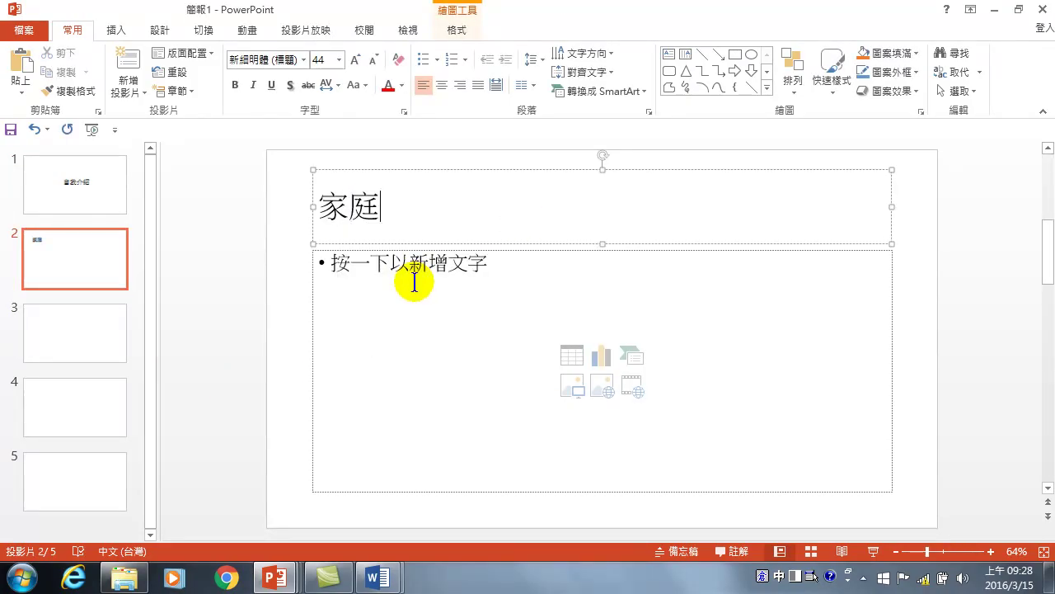
{"action": "left_click", "coordinate": [54, 328]}
{"action": "left_click", "coordinate": [393, 209]}
{"action": "type", "text": "學"}
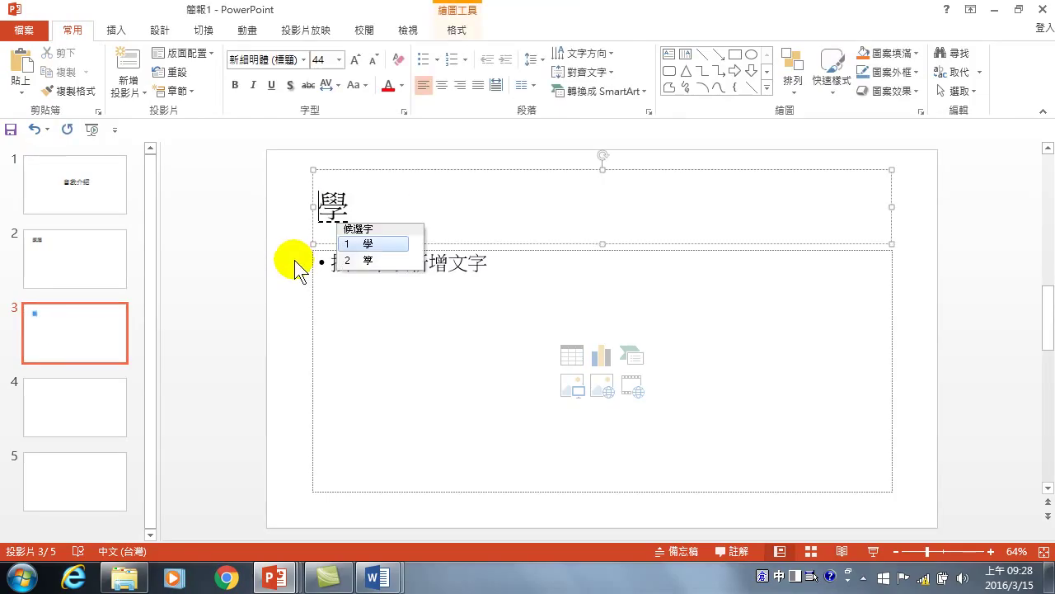
{"action": "type", "text": "歷"}
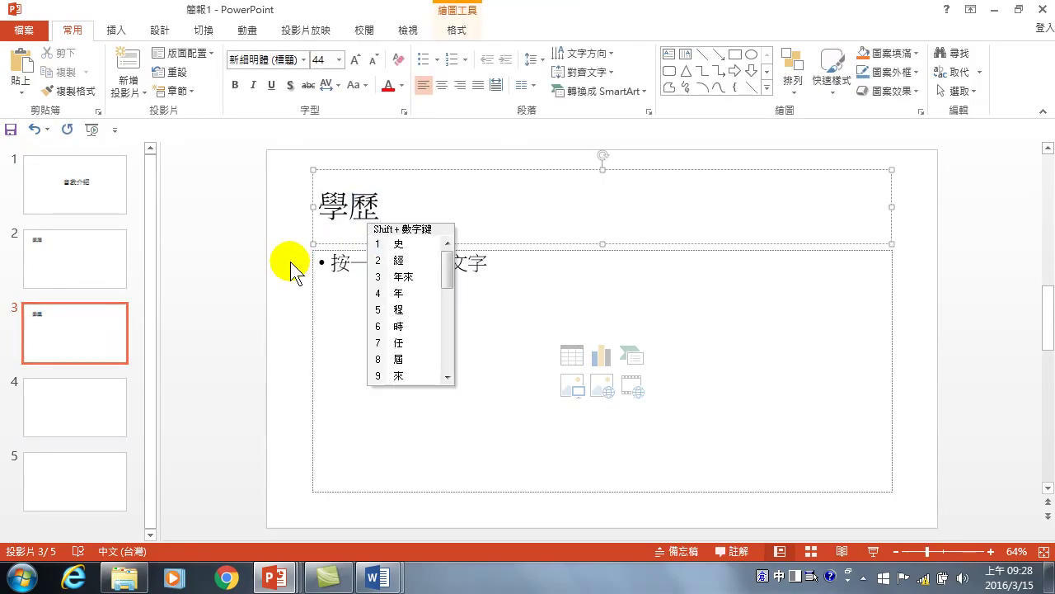
Examine the title formatting on slides 1 and 2
{"action": "left_click", "coordinate": [79, 180]}
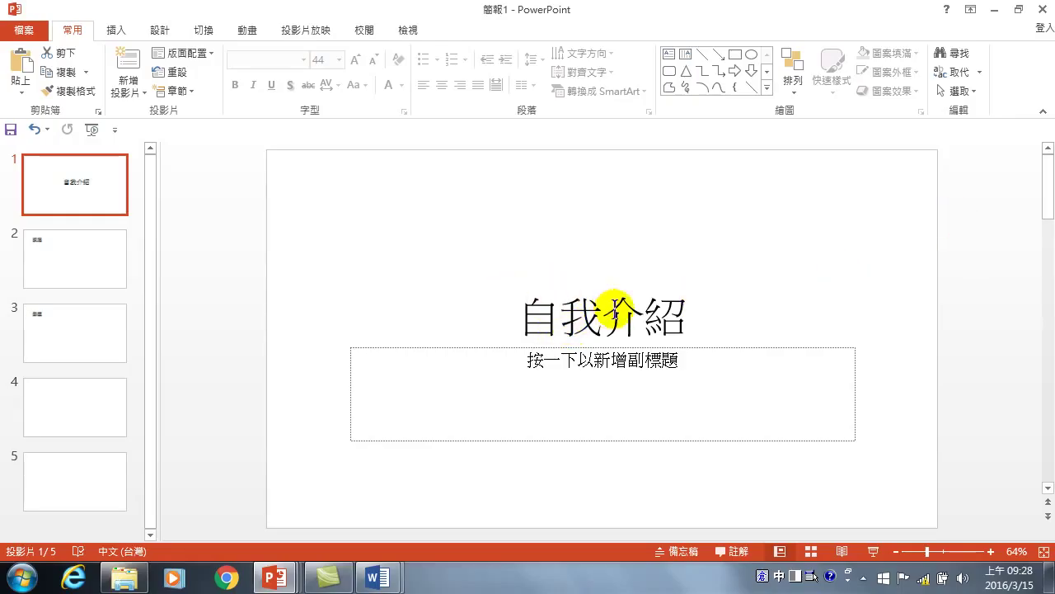
{"action": "left_click", "coordinate": [617, 306]}
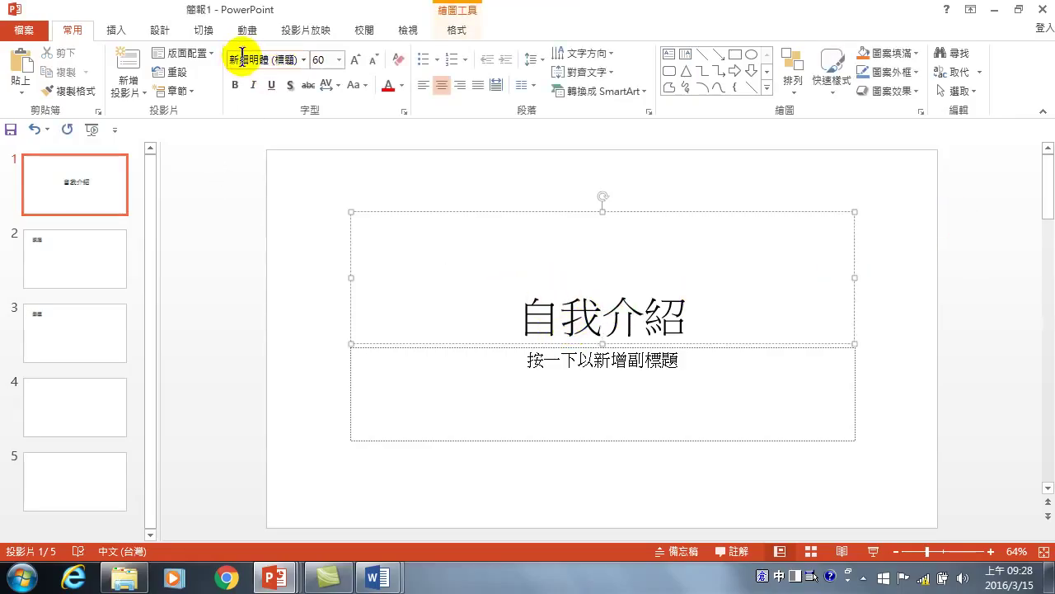
{"action": "left_click", "coordinate": [69, 250]}
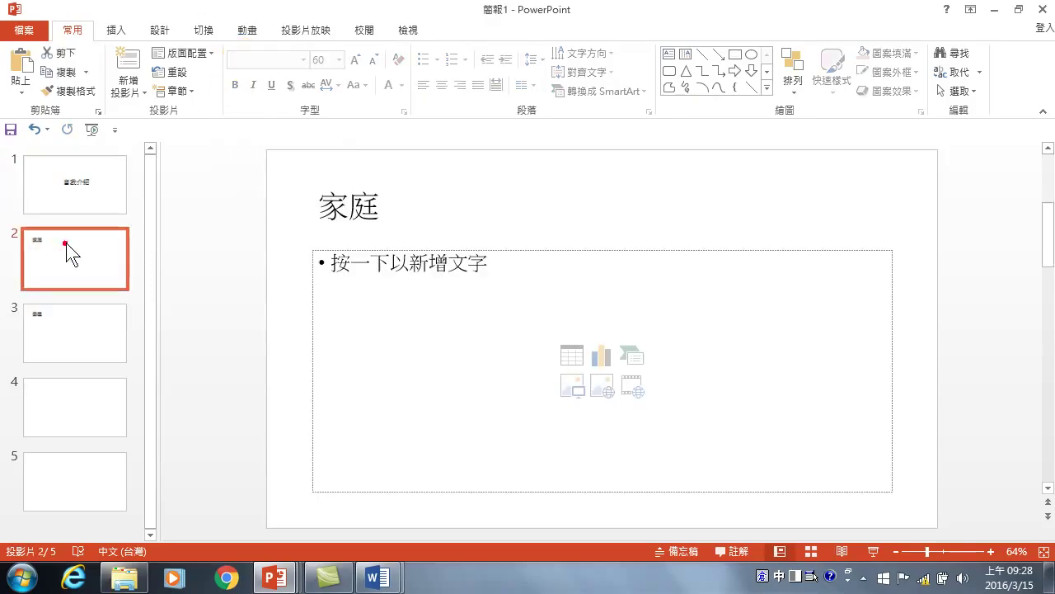
{"action": "left_click", "coordinate": [362, 210]}
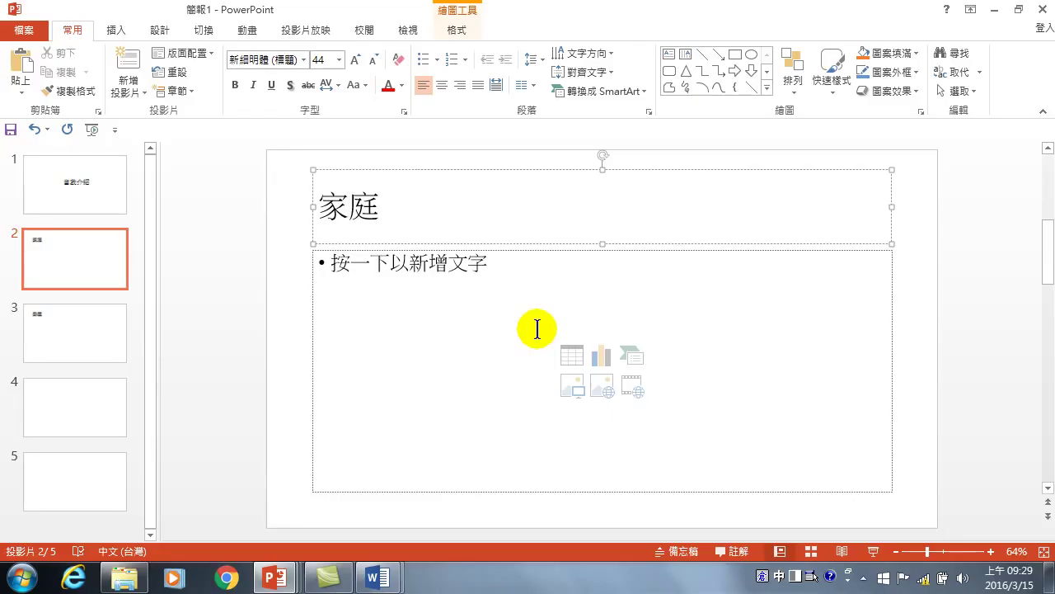
Open Slide Master view and select the main master slide, comparing it with its Title and Content layout
{"action": "left_click", "coordinate": [408, 29]}
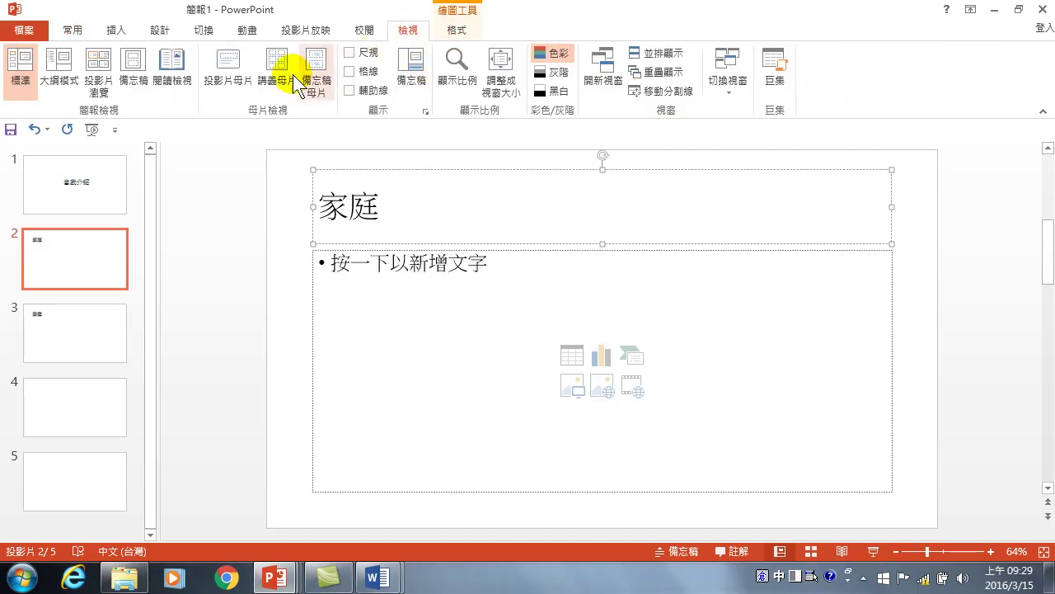
{"action": "left_click", "coordinate": [229, 61]}
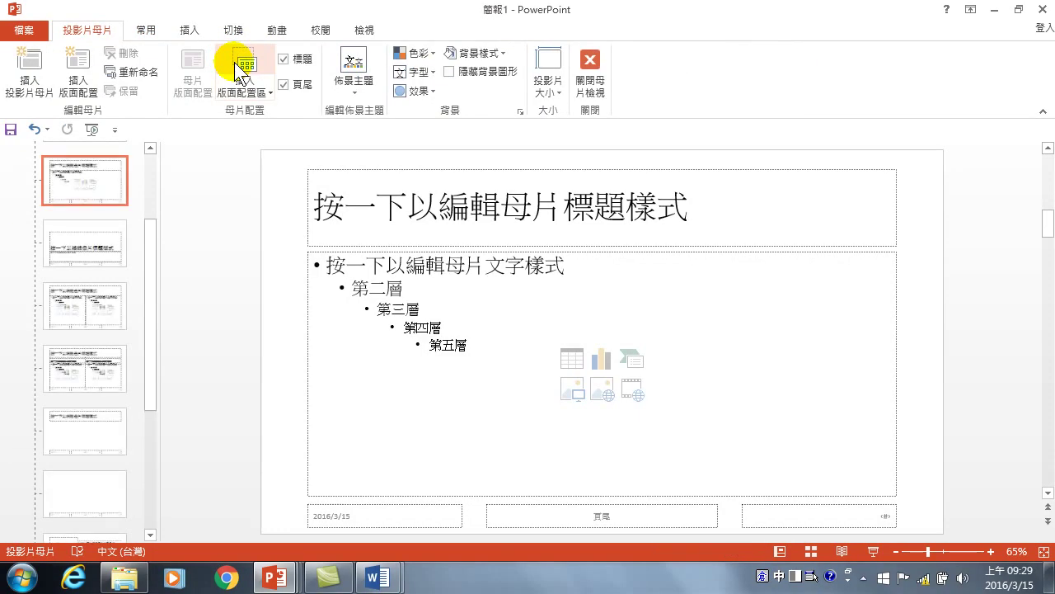
{"action": "scroll", "coordinate": [75, 280], "scroll_direction": "up", "scroll_amount": 3}
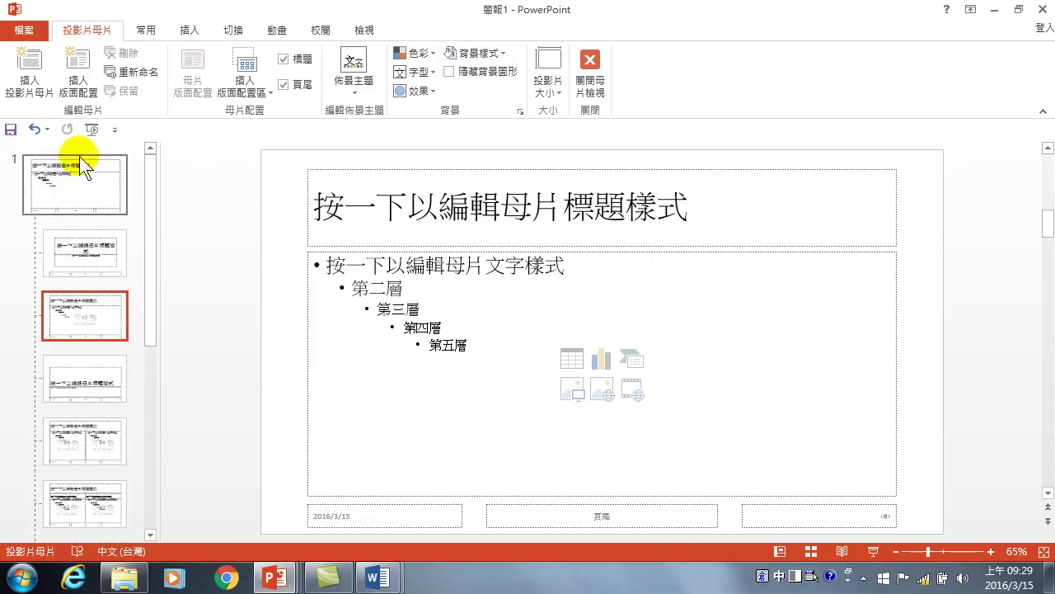
{"action": "left_click", "coordinate": [79, 163]}
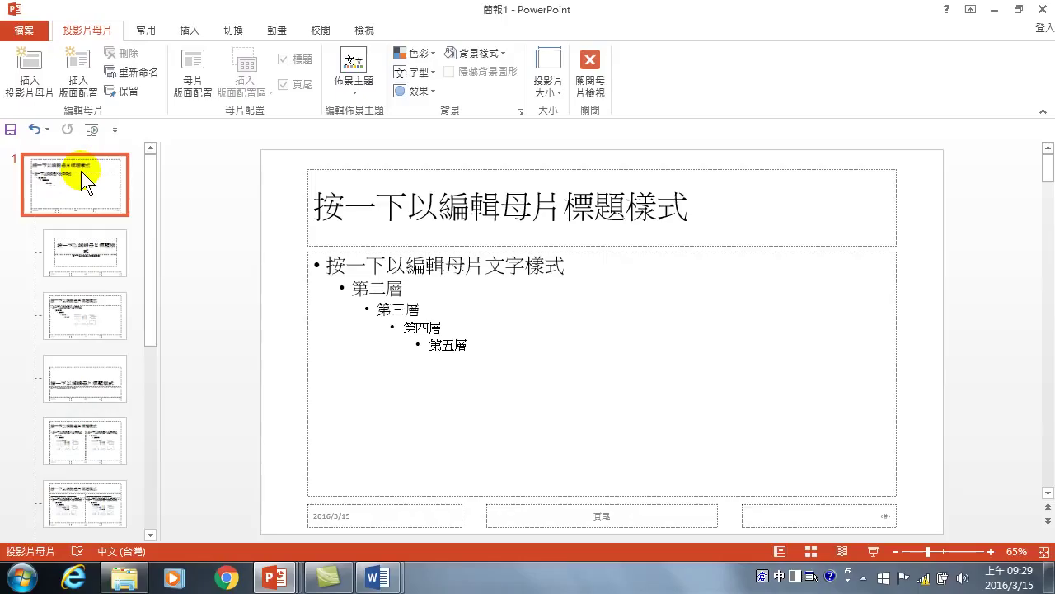
{"action": "left_click", "coordinate": [85, 308]}
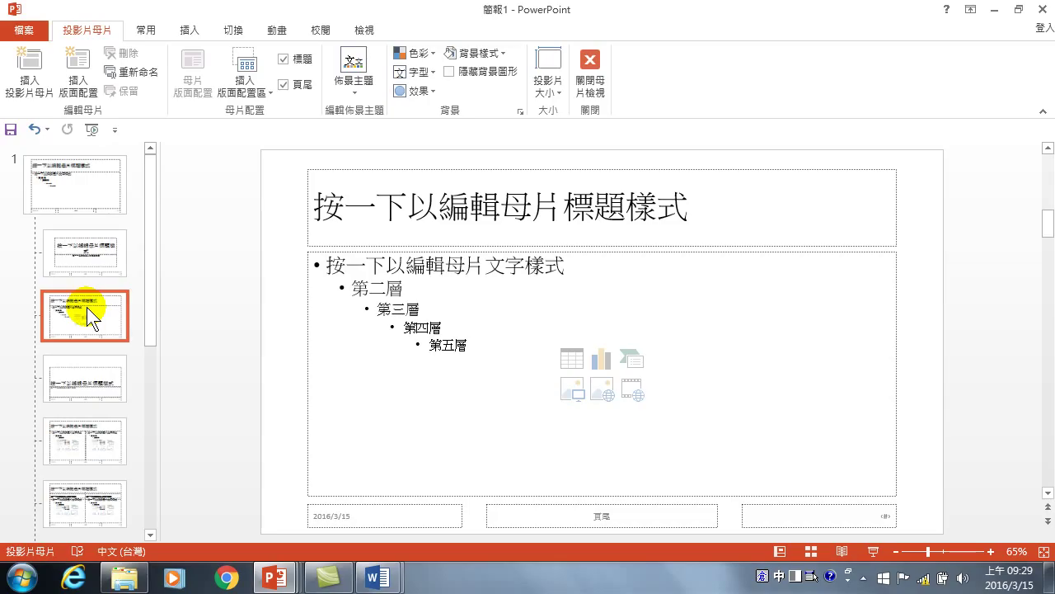
{"action": "left_click", "coordinate": [61, 193]}
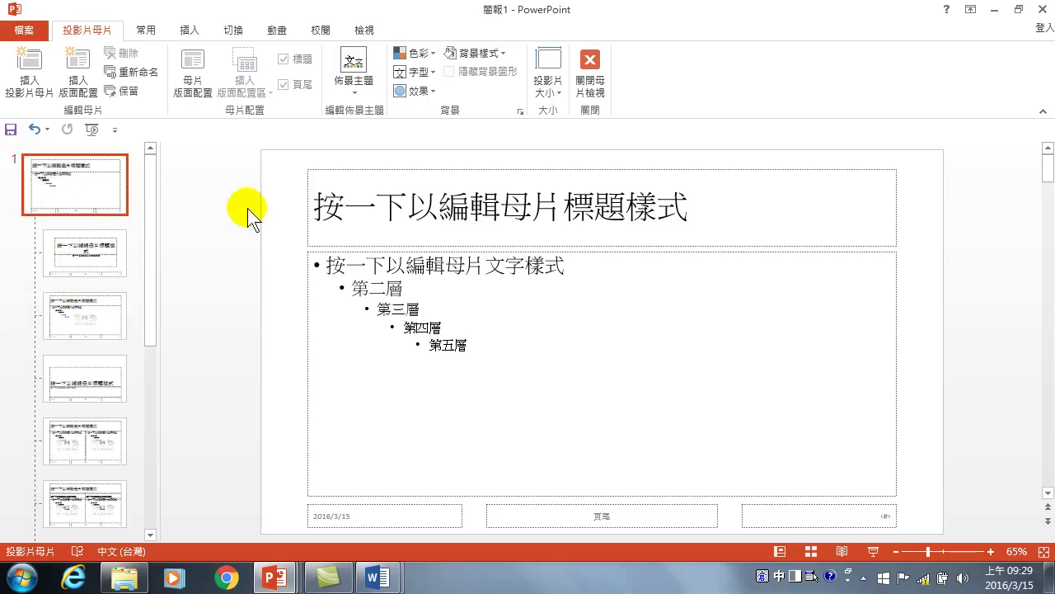
Set the font of the main master's title placeholder to 標楷體
{"action": "left_click", "coordinate": [373, 170]}
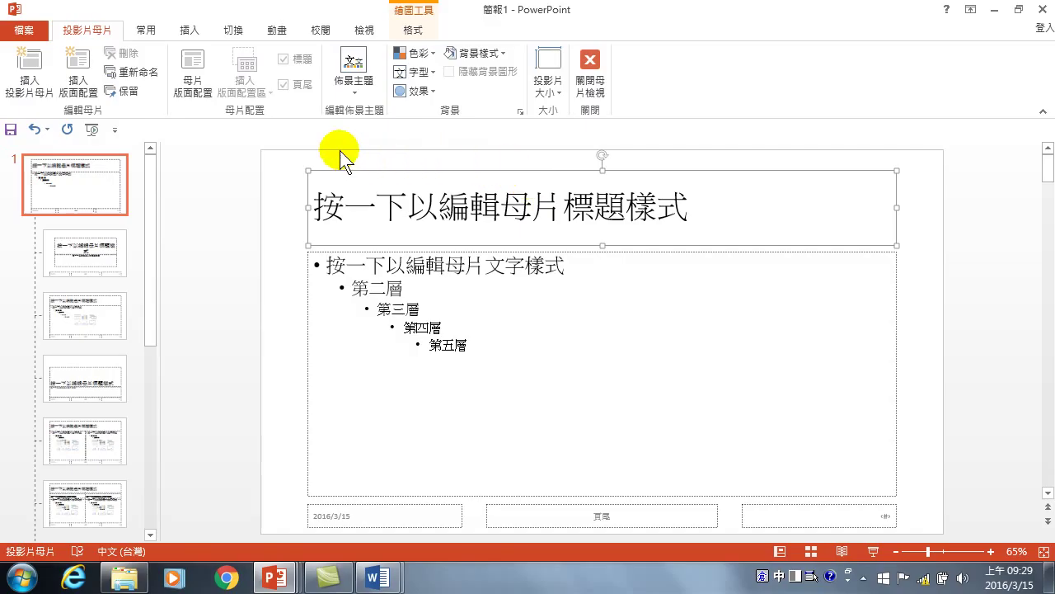
{"action": "left_click", "coordinate": [153, 34]}
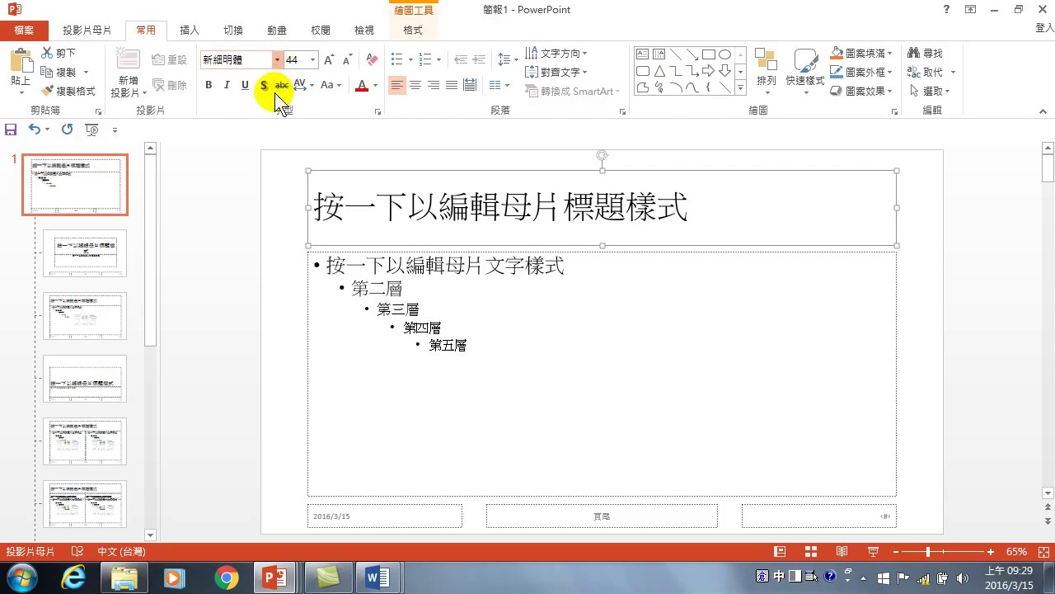
{"action": "left_click", "coordinate": [278, 59]}
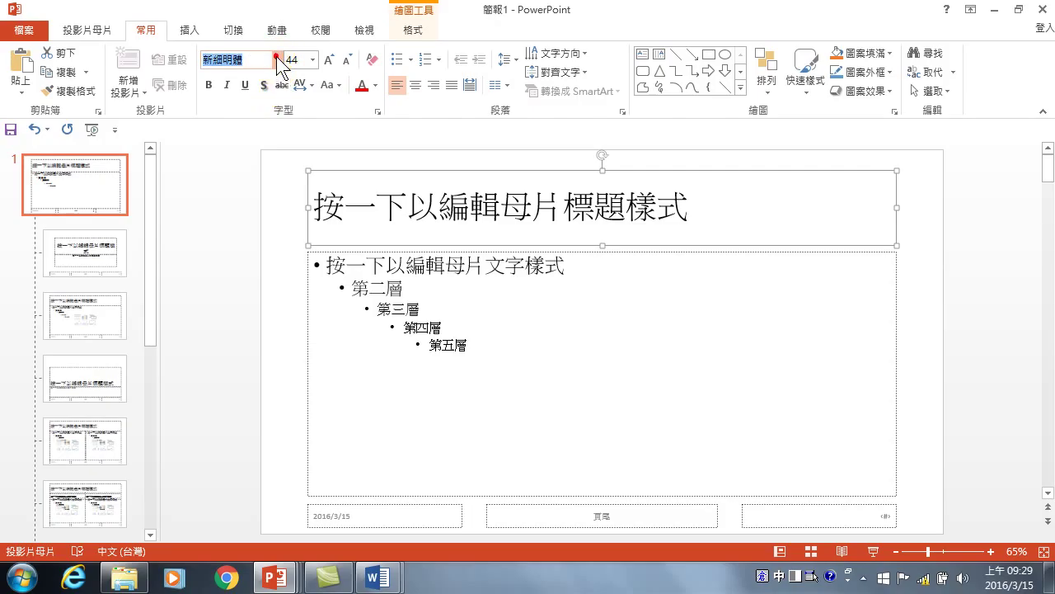
{"action": "scroll", "coordinate": [276, 231], "scroll_direction": "down", "scroll_amount": 5}
{"action": "scroll", "coordinate": [277, 247], "scroll_direction": "down", "scroll_amount": 9}
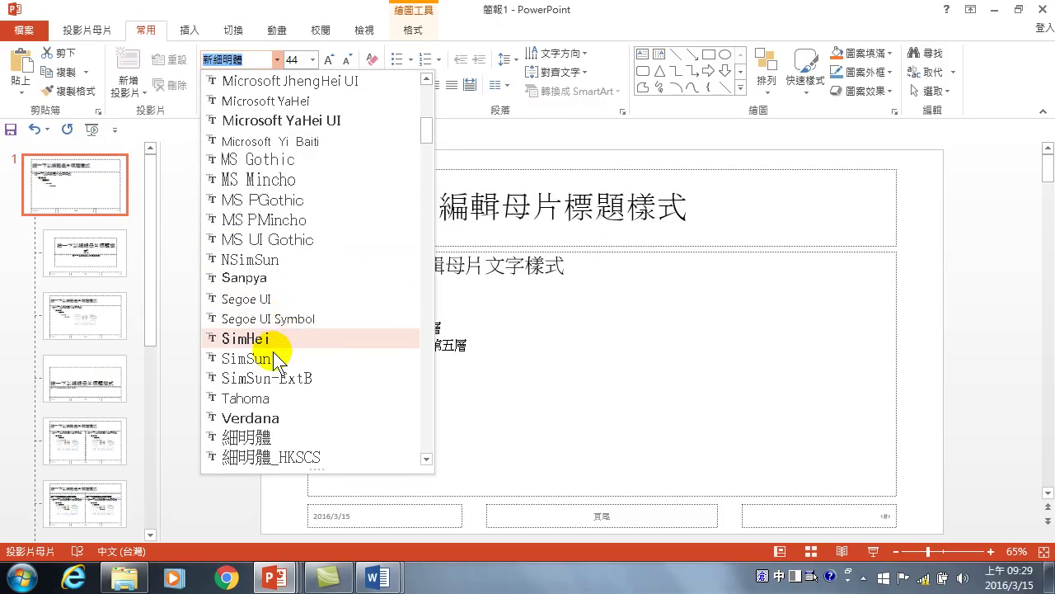
{"action": "left_click", "coordinate": [258, 280]}
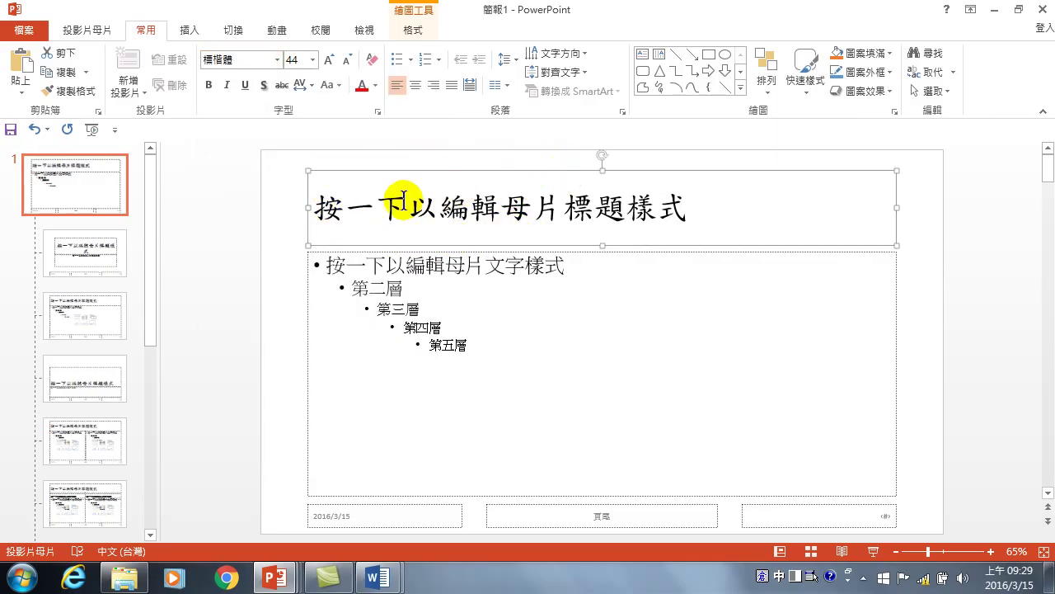
Check the title style in the Title Slide and Title and Content layouts, and close Slide Master view
{"action": "left_click", "coordinate": [78, 252]}
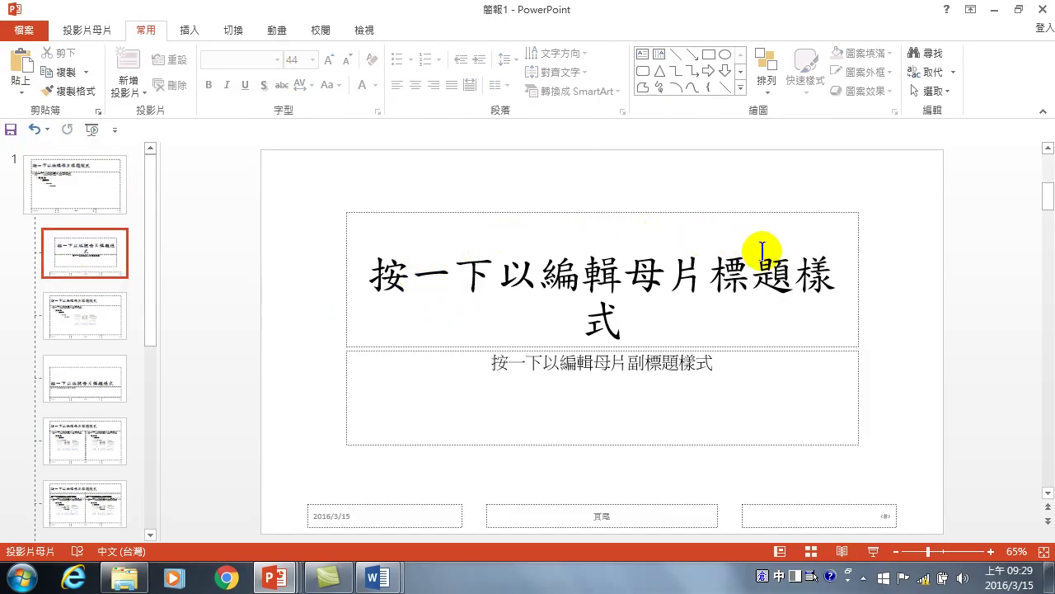
{"action": "left_click", "coordinate": [87, 311]}
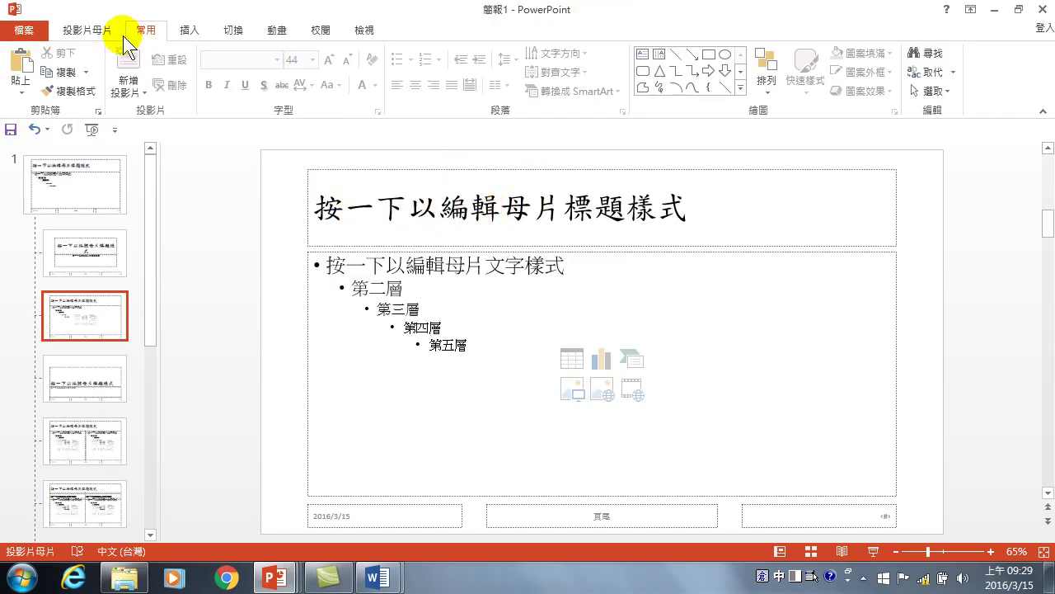
{"action": "left_click", "coordinate": [97, 38]}
{"action": "left_click", "coordinate": [590, 64]}
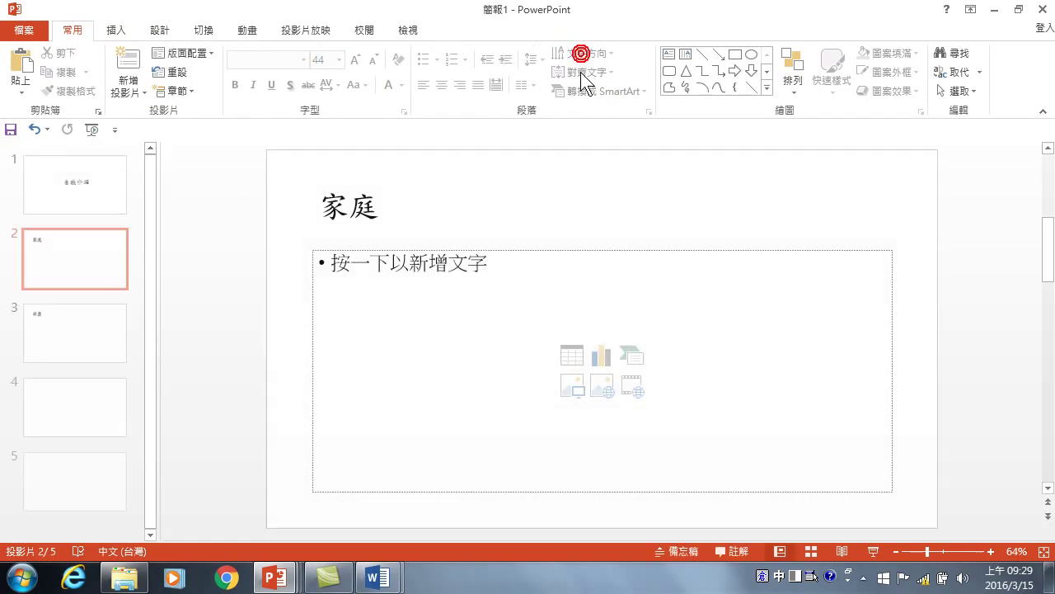
Check the title font on slides 1 and 2, ending on the title slide
{"action": "left_click", "coordinate": [80, 180]}
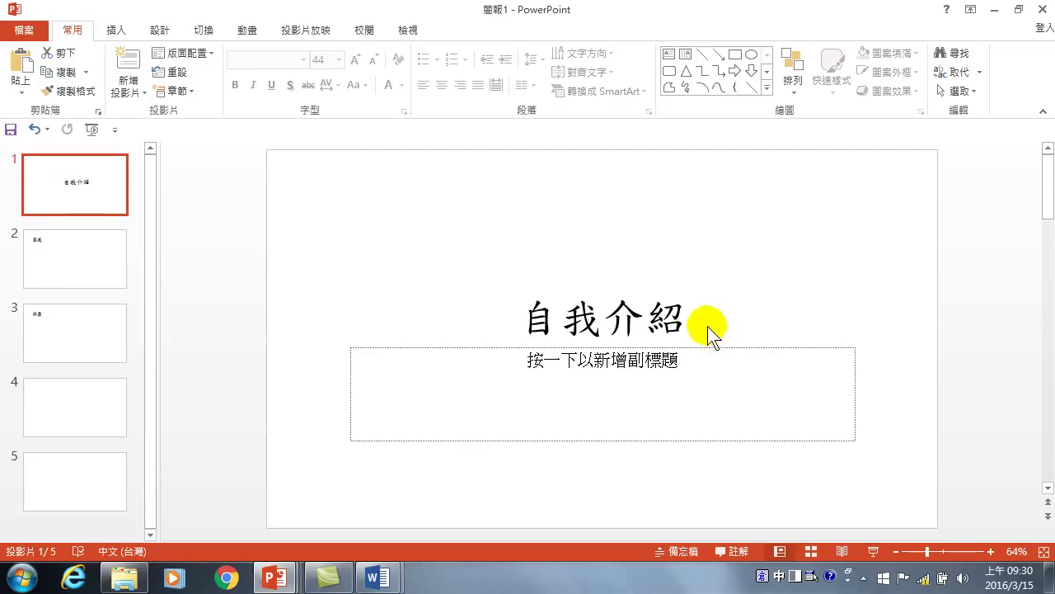
{"action": "left_click", "coordinate": [98, 250]}
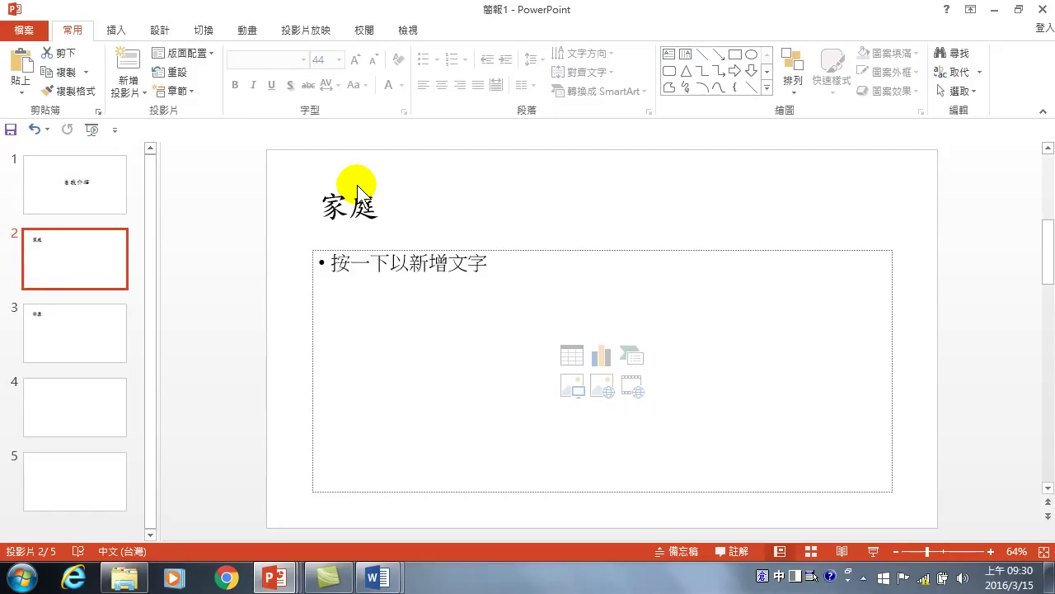
{"action": "left_click", "coordinate": [75, 182]}
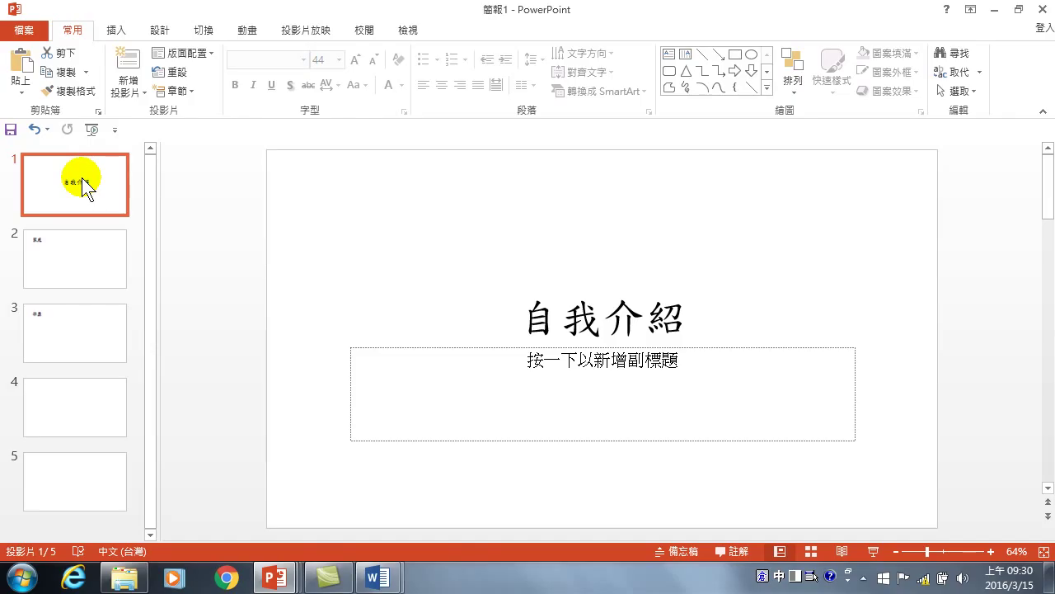
Add slide numbers to all slides through the header and footer settings, and check them on slides 1 and 2
{"action": "left_click", "coordinate": [123, 29]}
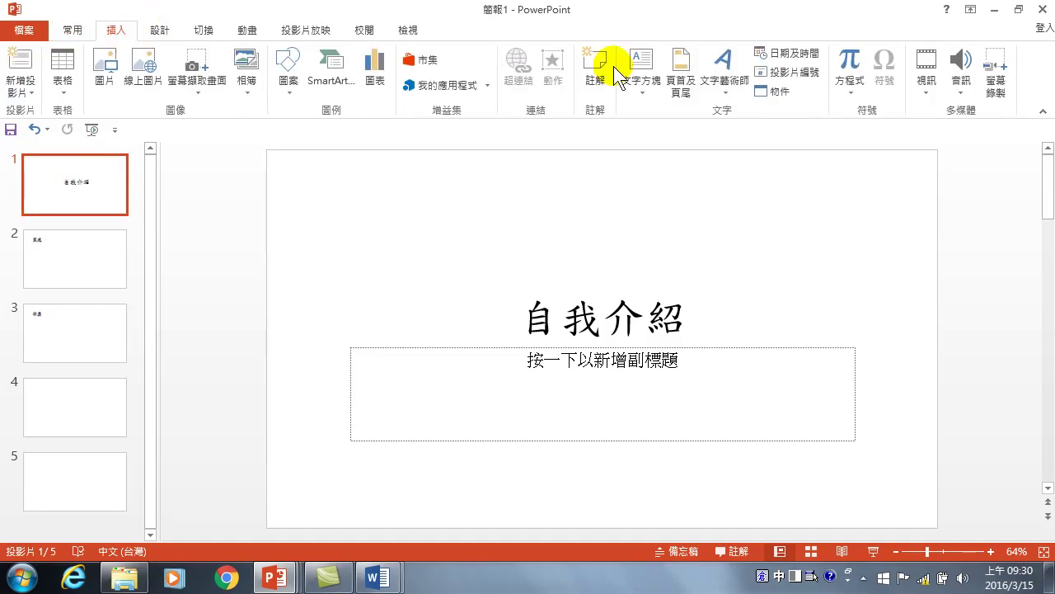
{"action": "left_click", "coordinate": [681, 87]}
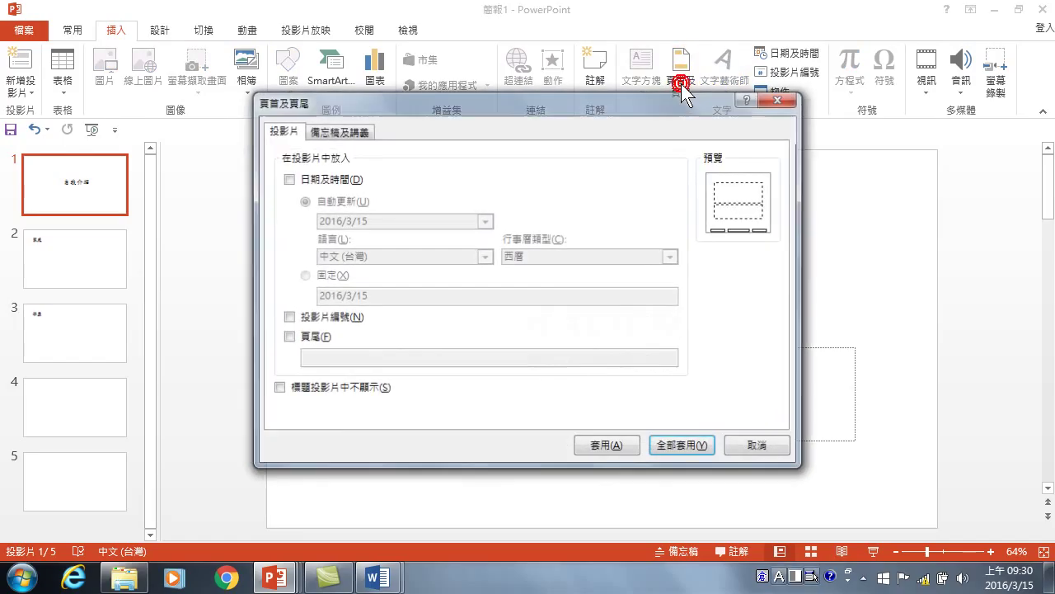
{"action": "left_click", "coordinate": [308, 317]}
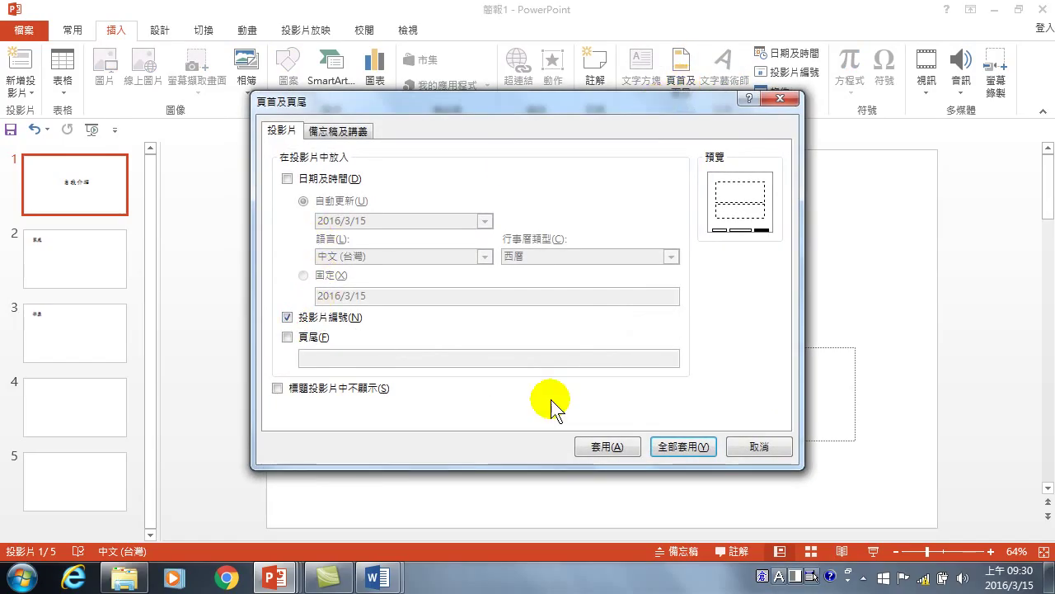
{"action": "left_click", "coordinate": [681, 447]}
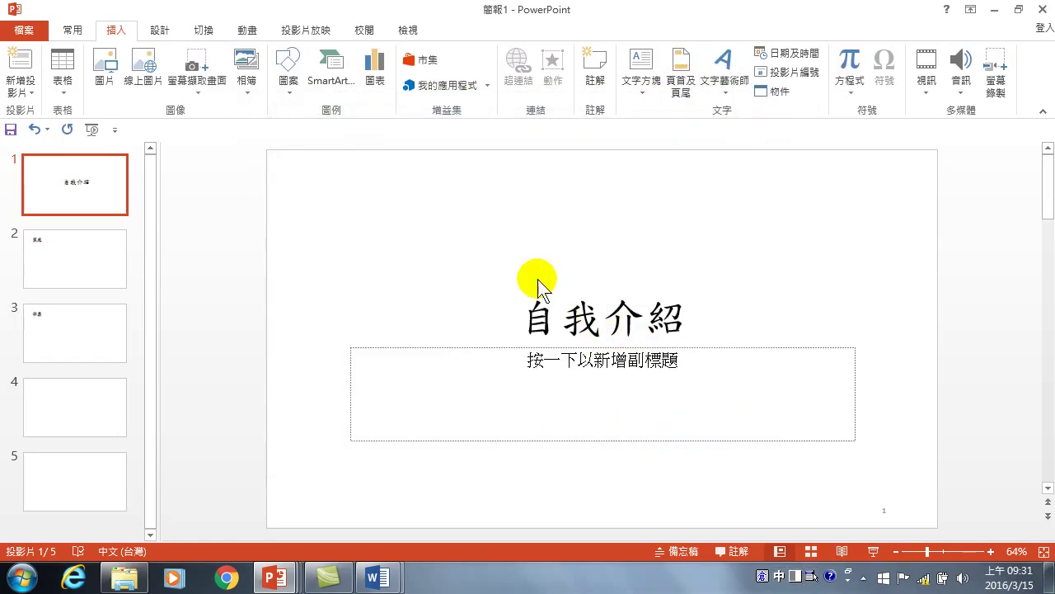
{"action": "left_click", "coordinate": [99, 252]}
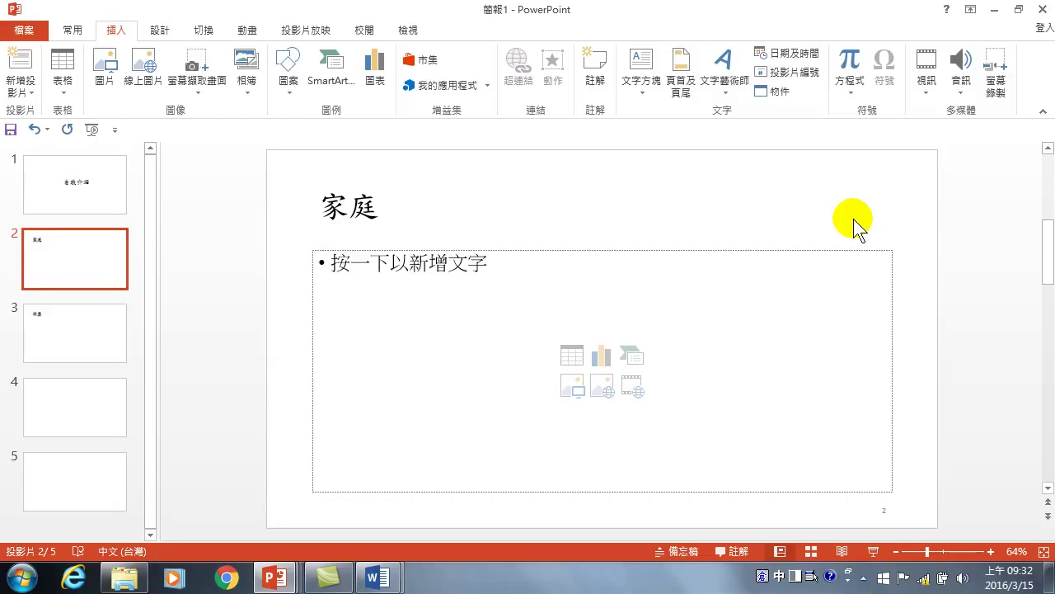
{"action": "key", "text": "Page_Up"}
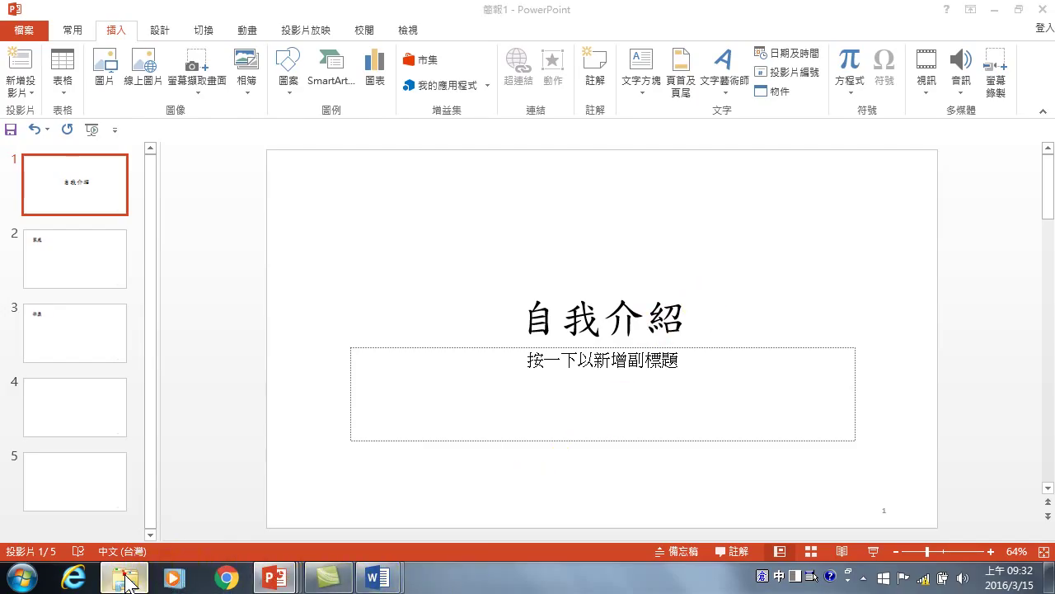
{"action": "left_click", "coordinate": [124, 577]}
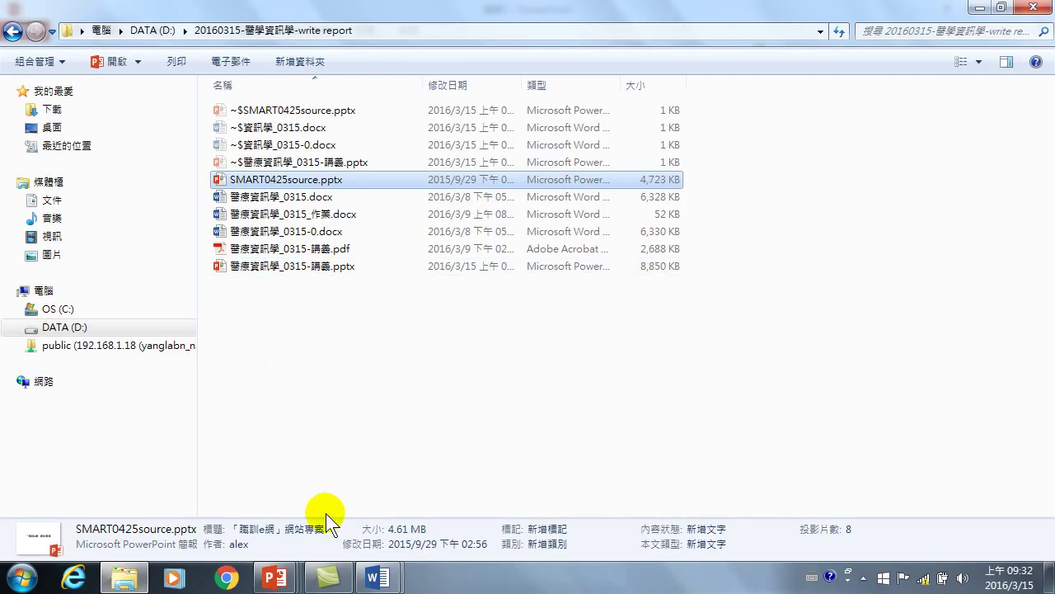
{"action": "mouse_move", "coordinate": [394, 582]}
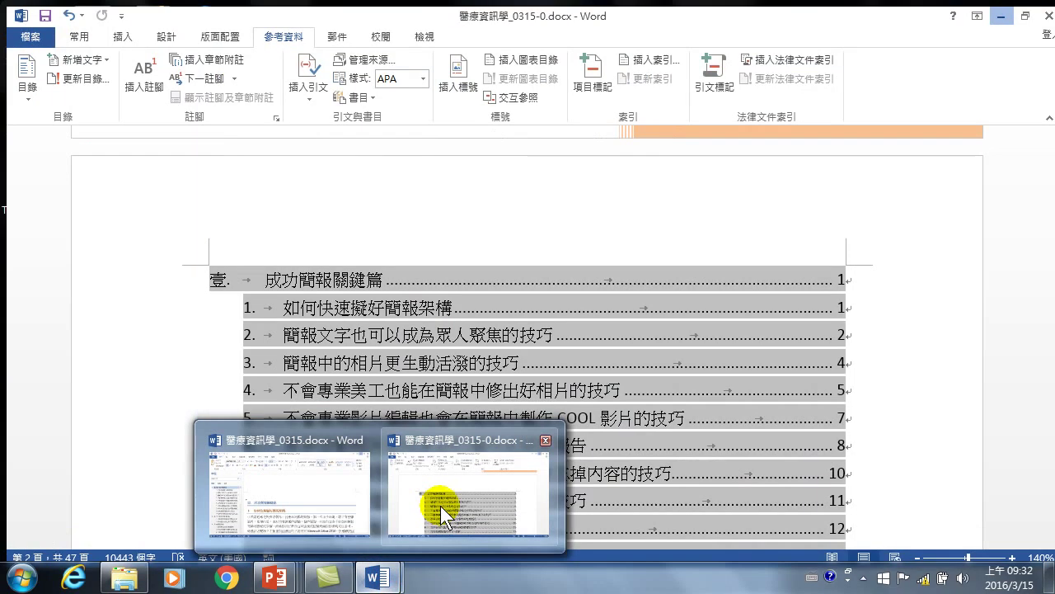
{"action": "left_click", "coordinate": [441, 505]}
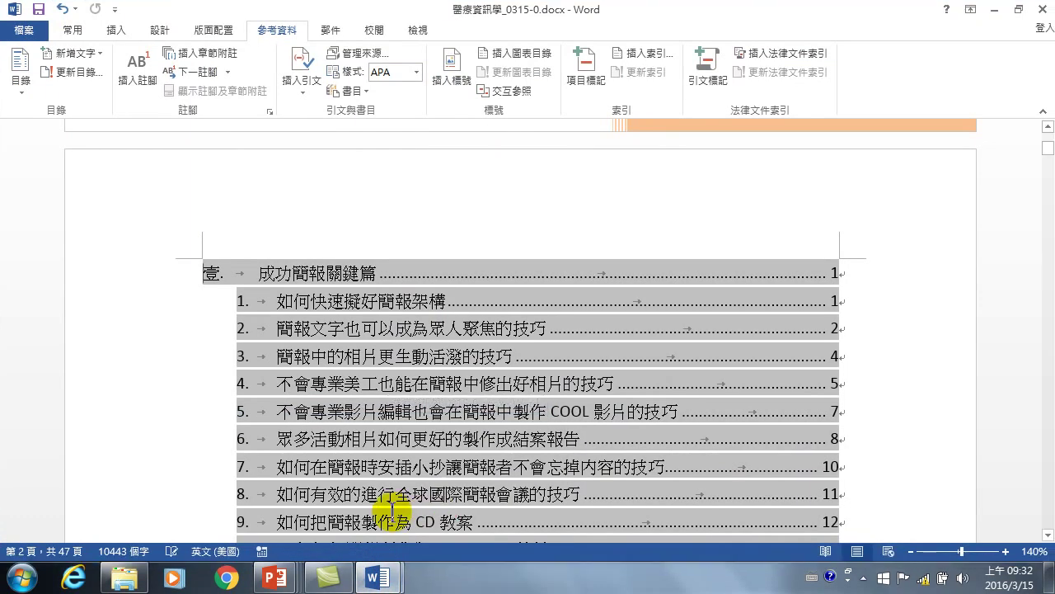
Switch to the 醫療資訊學_0315-講義.pptx presentation and open slide 19, 全球廣播：Web Apps 應用簡報
{"action": "mouse_move", "coordinate": [275, 577]}
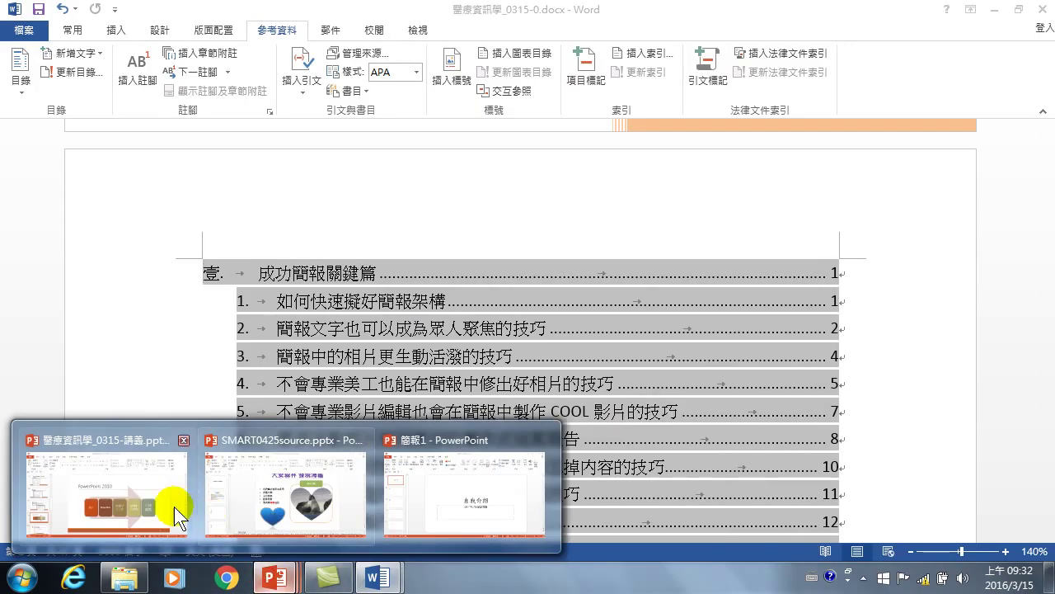
{"action": "left_click", "coordinate": [149, 500]}
{"action": "scroll", "coordinate": [85, 412], "scroll_direction": "down", "scroll_amount": 7}
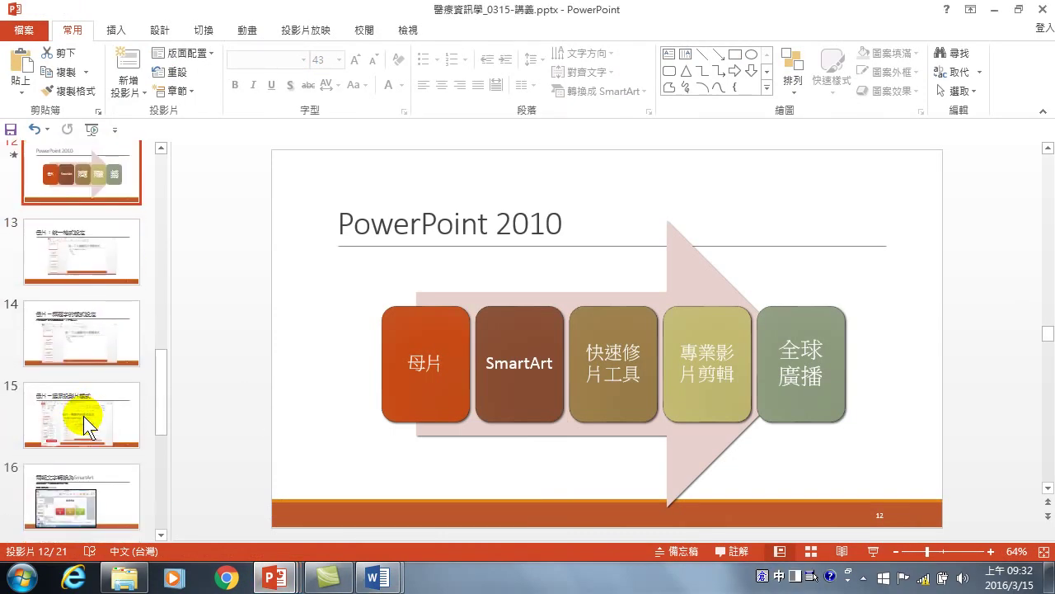
{"action": "scroll", "coordinate": [85, 424], "scroll_direction": "down", "scroll_amount": 1}
{"action": "left_click", "coordinate": [85, 412]}
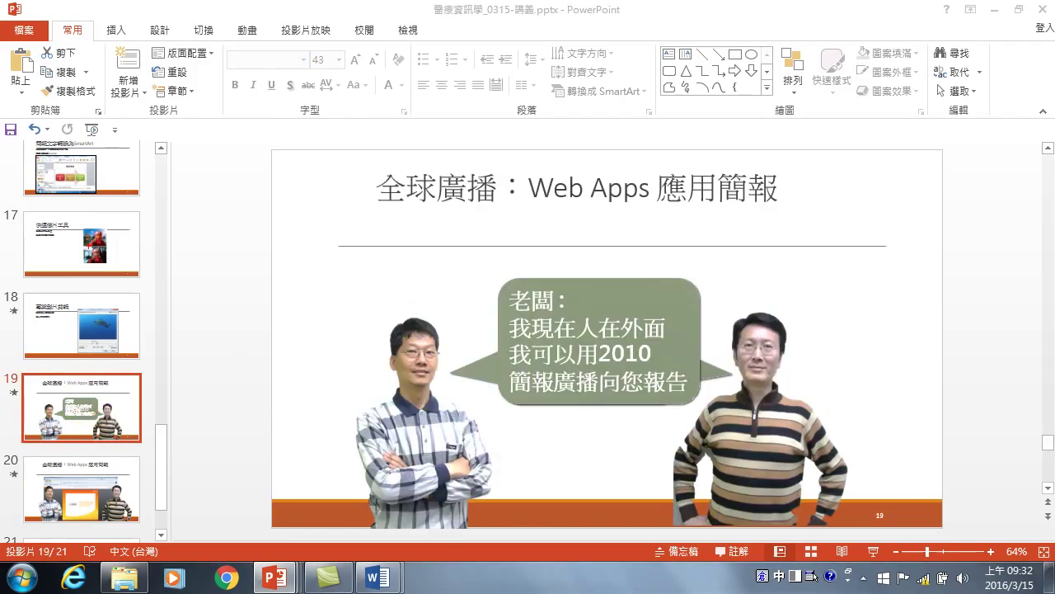
Present the slide show from slide 19 through the Web Apps broadcast animations to the closing slide, and end the show
{"action": "key", "text": "shift+F5"}
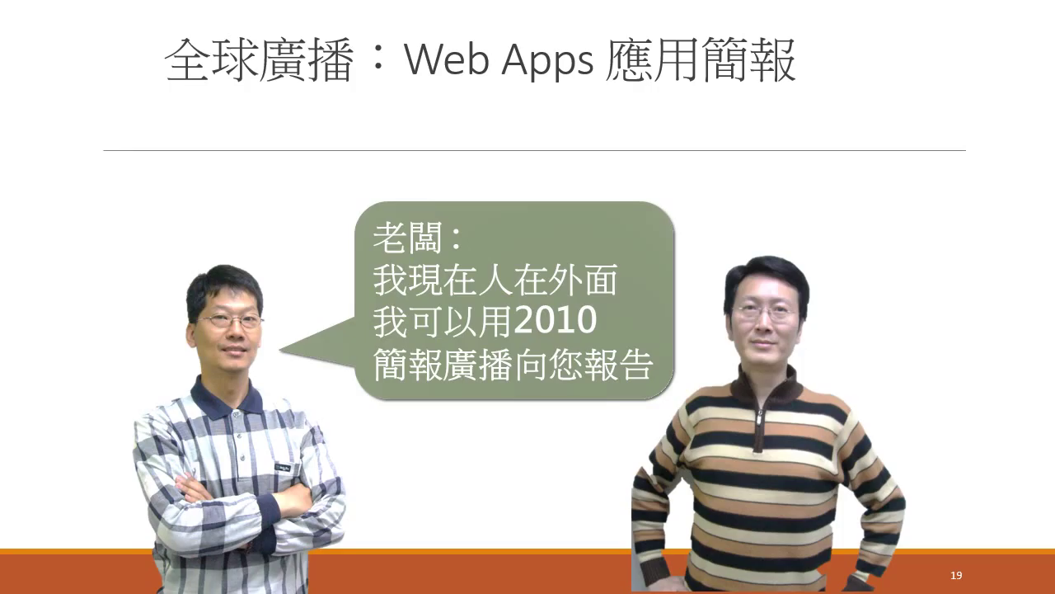
{"action": "key", "text": "Right"}
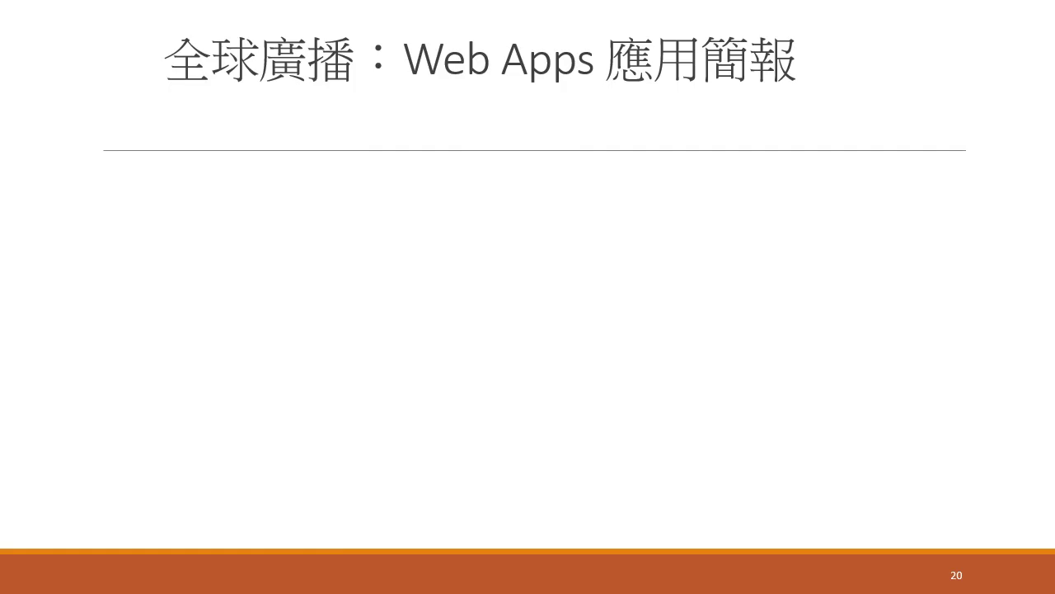
{"action": "key", "text": "Right"}
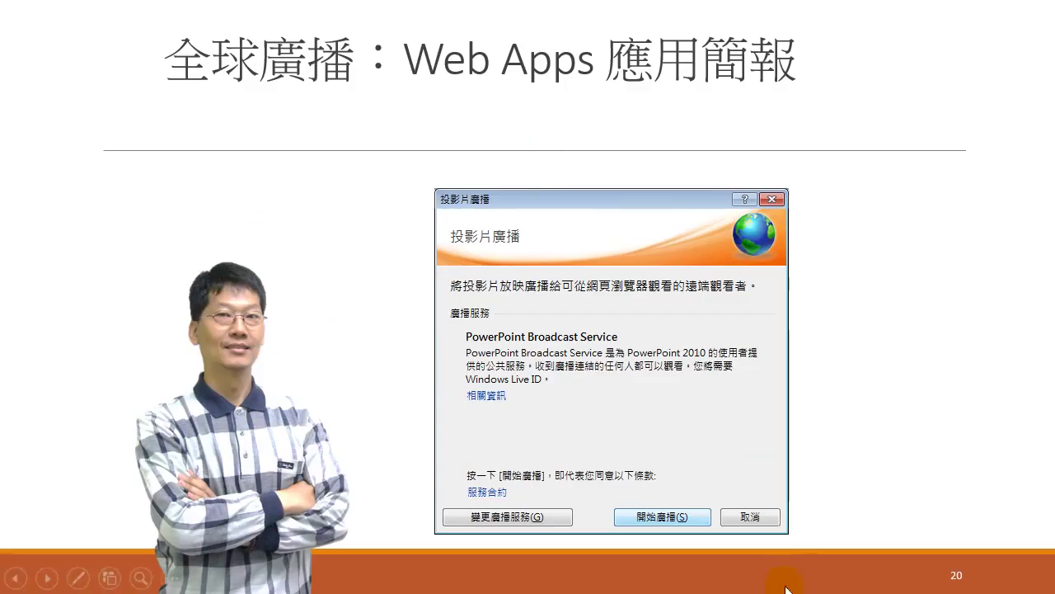
{"action": "left_click", "coordinate": [641, 523]}
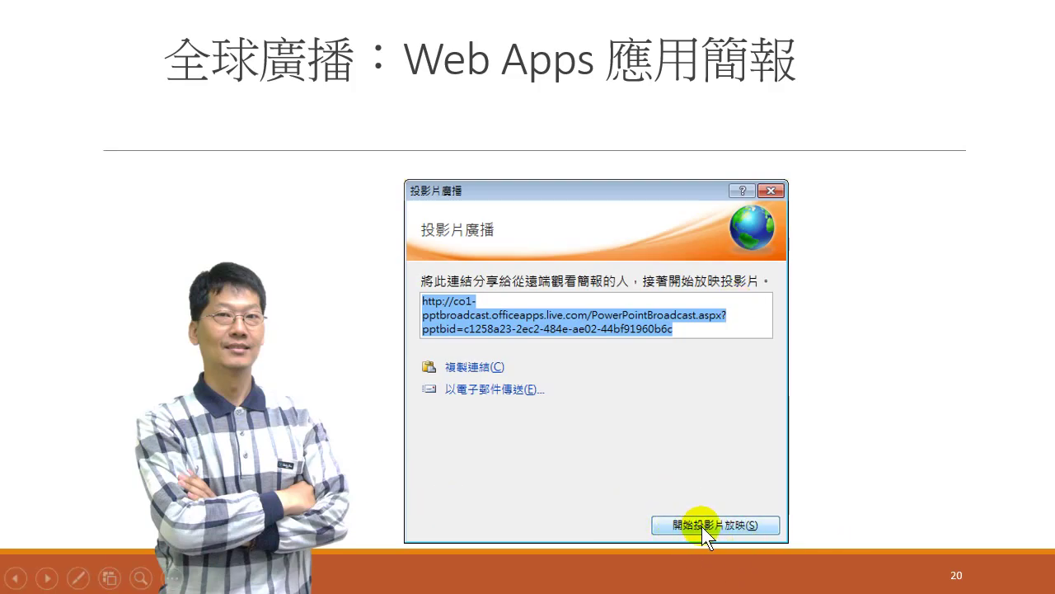
{"action": "left_click", "coordinate": [794, 441]}
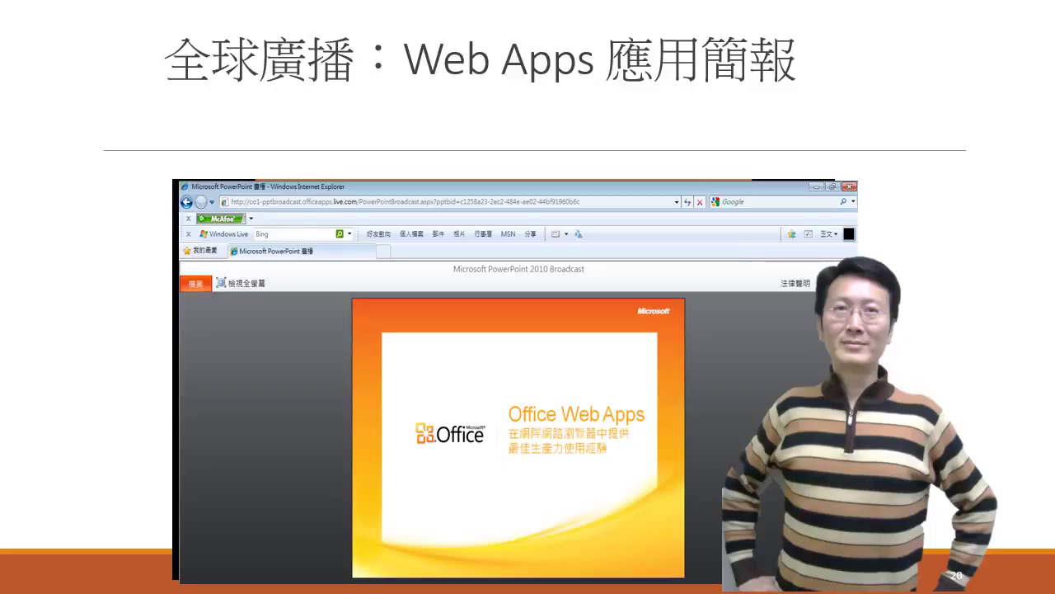
{"action": "key", "text": "Right"}
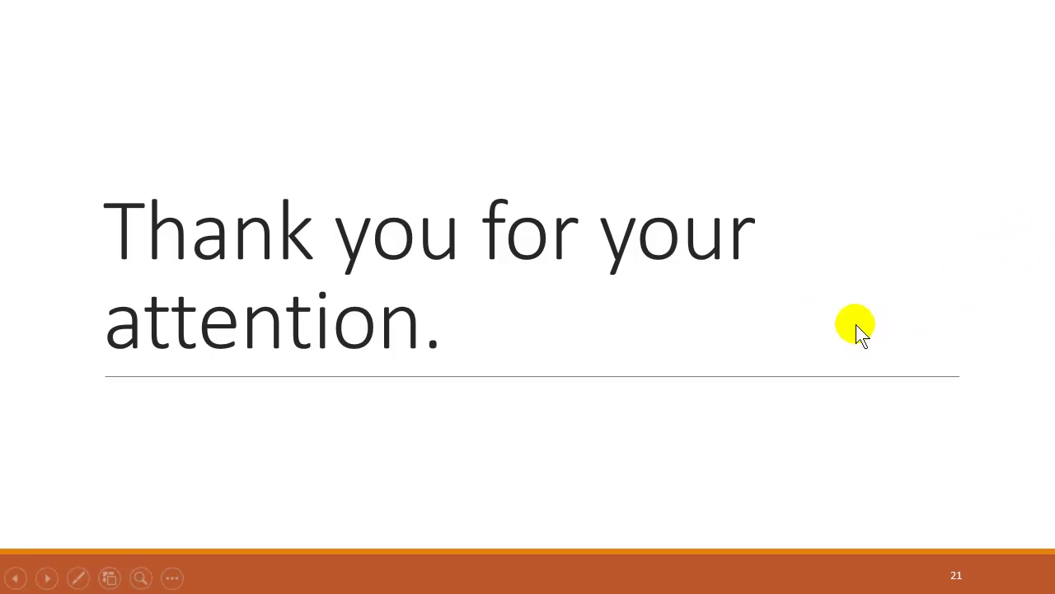
{"action": "key", "text": "Escape"}
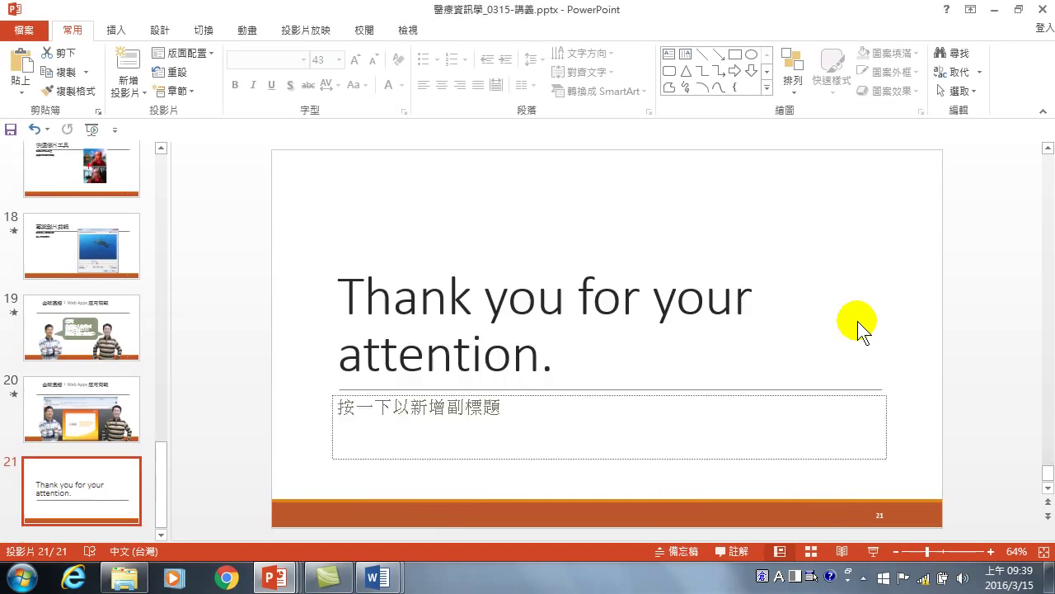